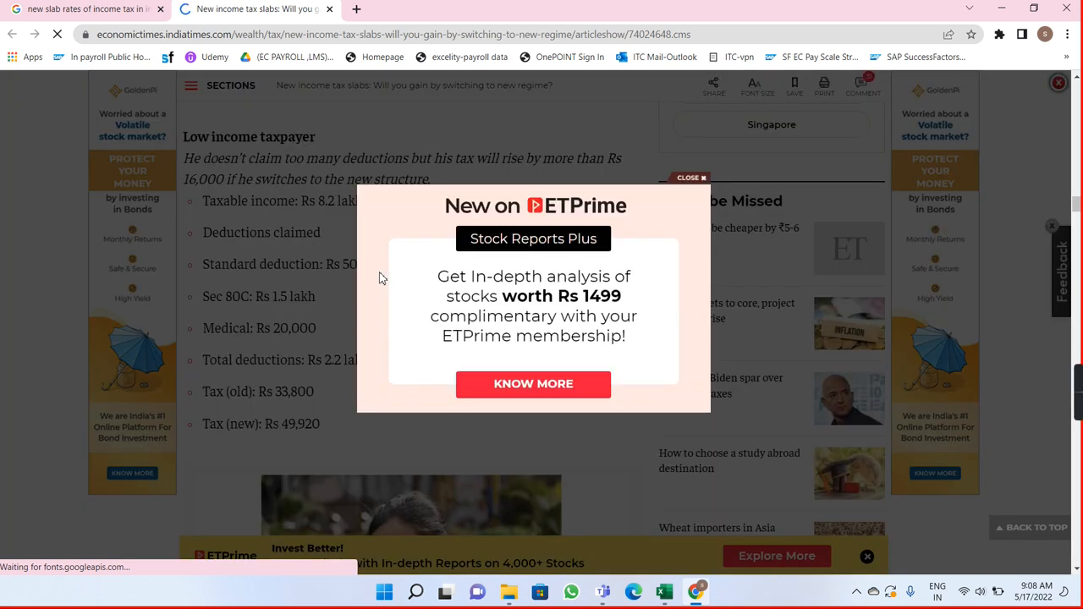
Step: Dismiss the ad pop-up over the tax article and return to the image results for the new income tax slab rates
{"action": "left_click", "coordinate": [692, 178]}
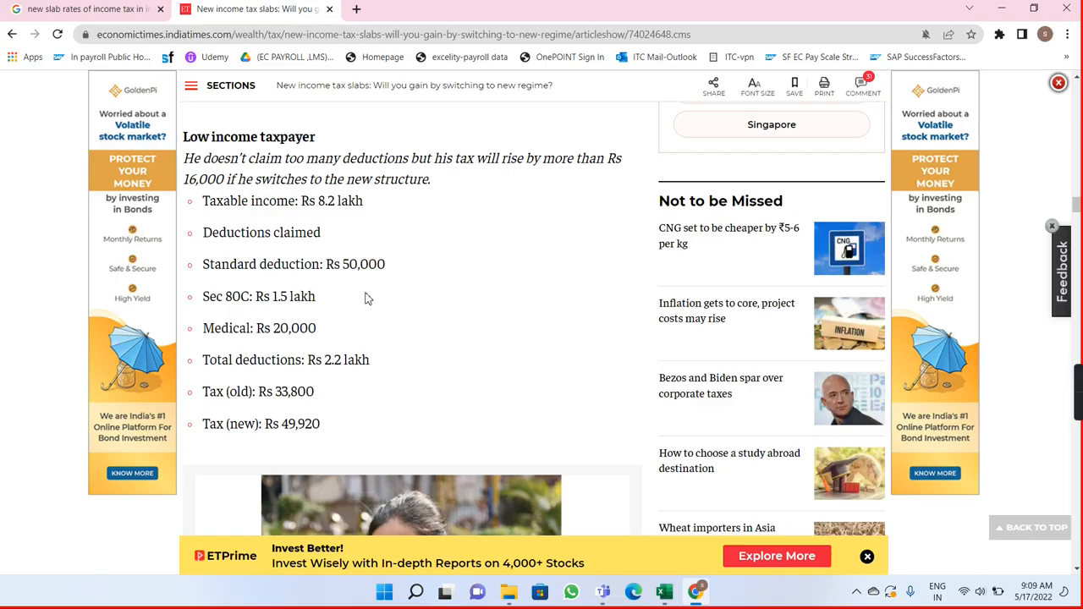
{"action": "left_click", "coordinate": [118, 10]}
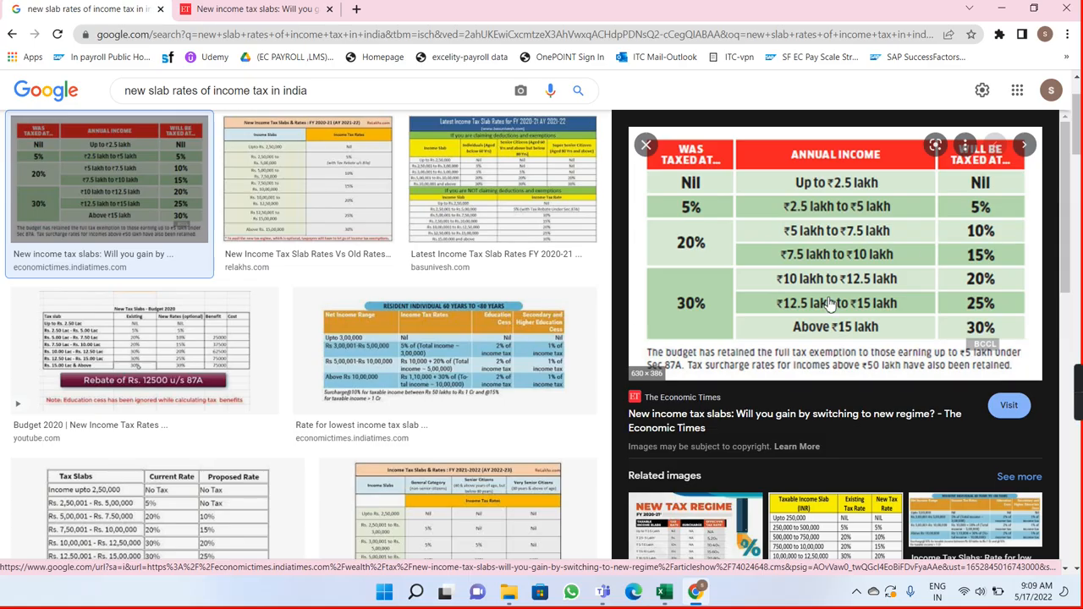
{"action": "left_click", "coordinate": [509, 593]}
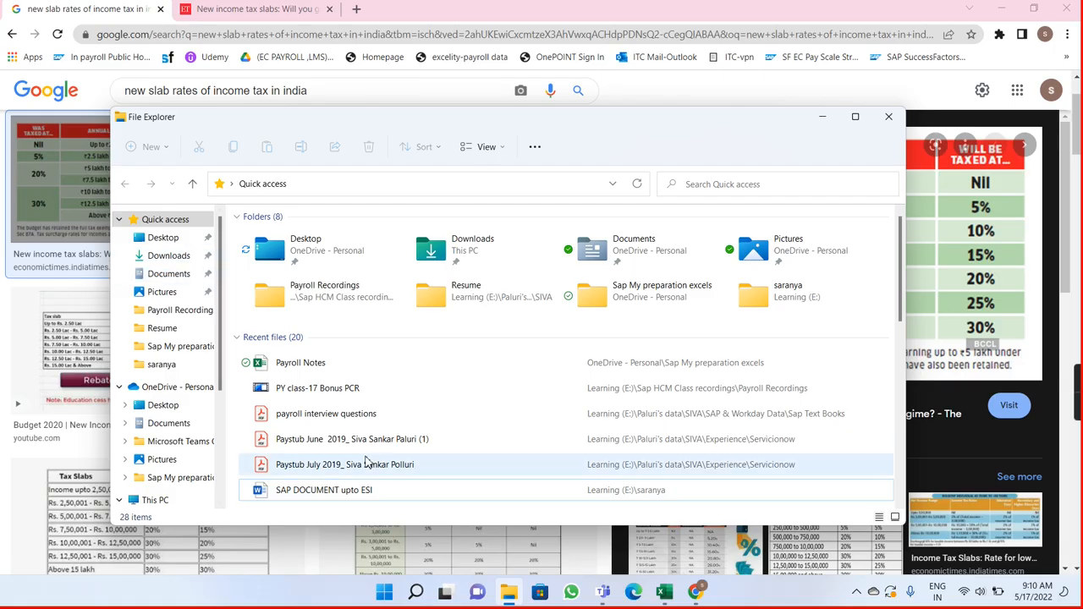
{"action": "left_click", "coordinate": [889, 116]}
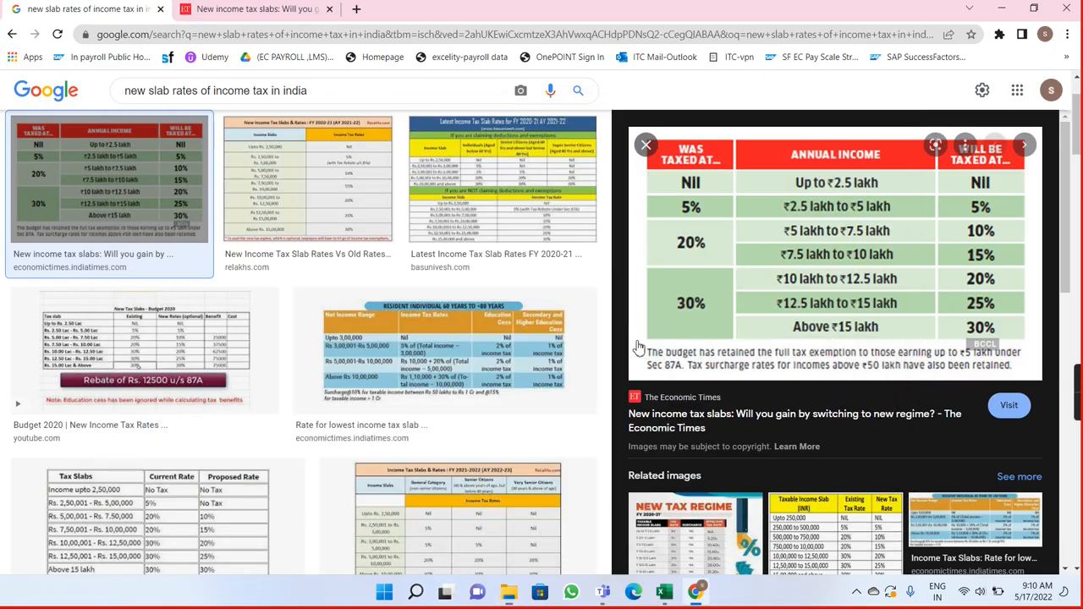
{"action": "left_click", "coordinate": [416, 592]}
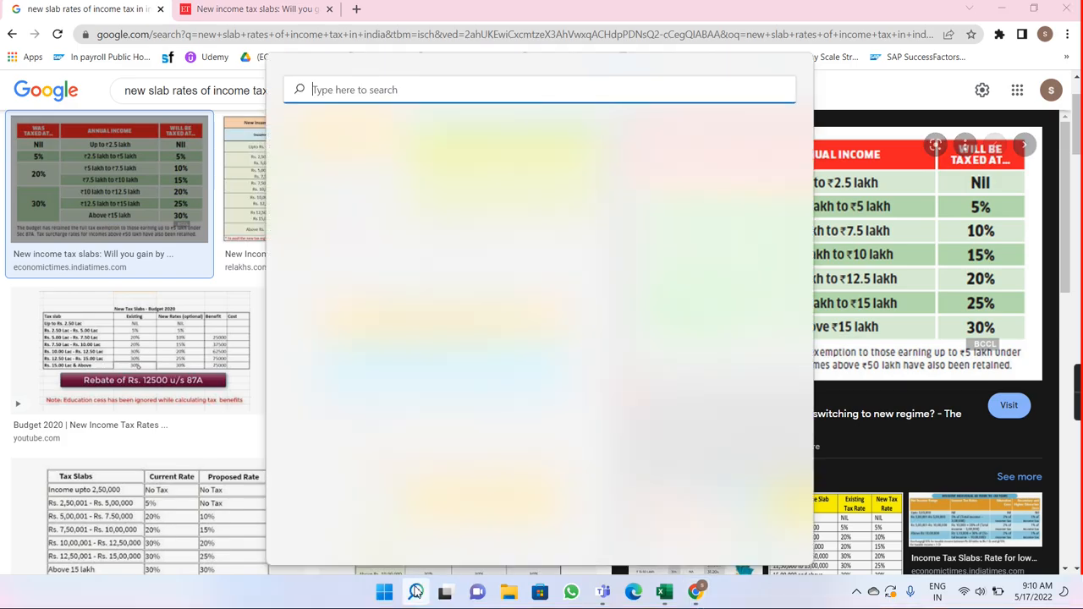
{"action": "left_click", "coordinate": [371, 348]}
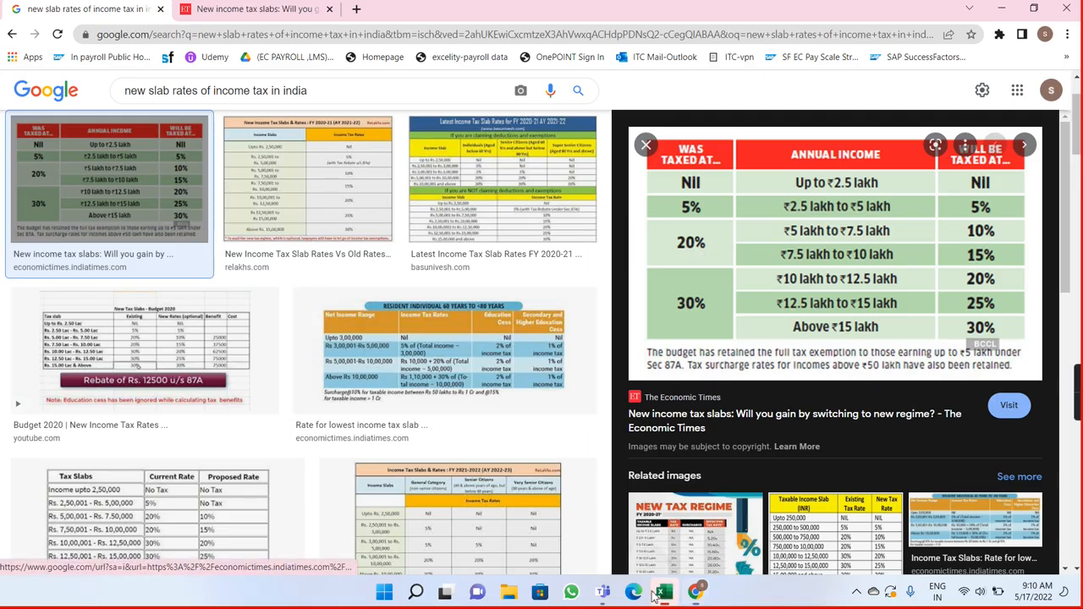
Step: Switch to the Tax Calculator workbook in Excel and set Total Income on the Old slab rate sheet to 1500000
{"action": "left_click", "coordinate": [664, 592]}
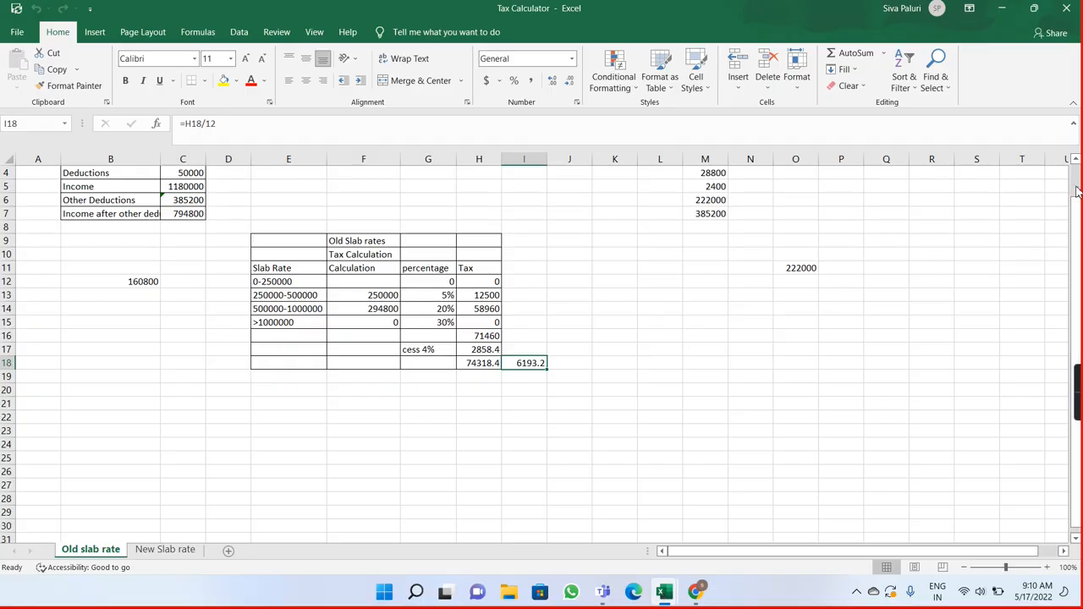
{"action": "scroll", "coordinate": [1076, 191], "scroll_direction": "up", "scroll_amount": 1}
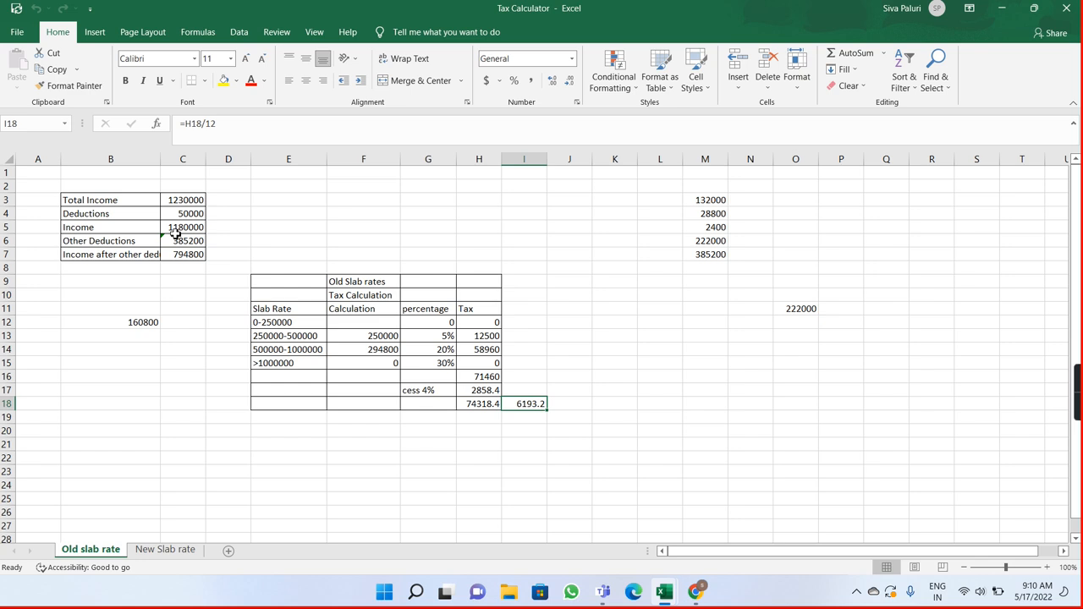
{"action": "left_click", "coordinate": [185, 202]}
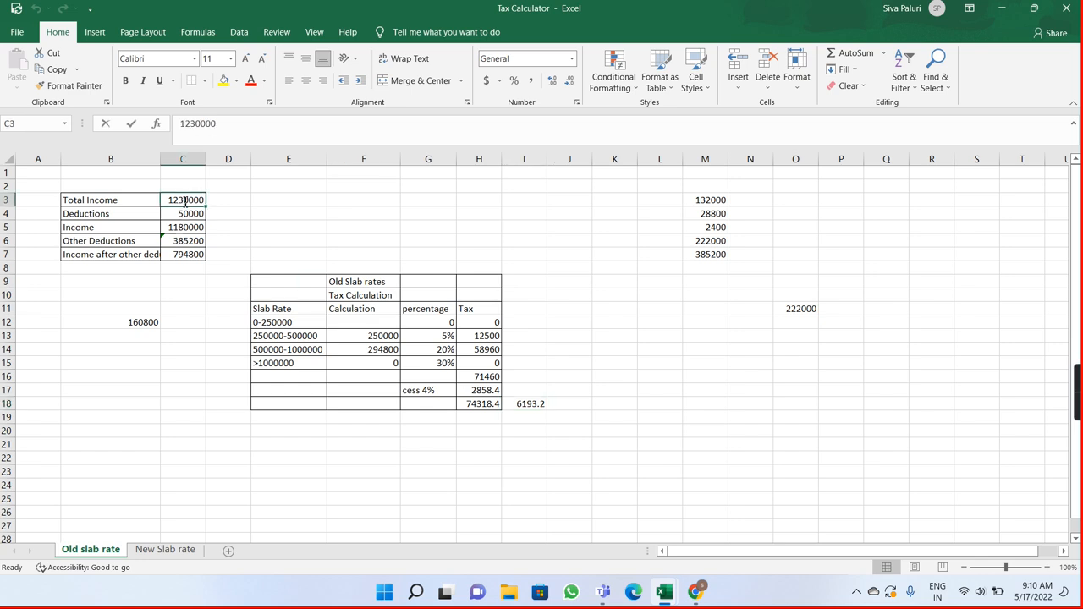
{"action": "key", "text": "BackSpace"}
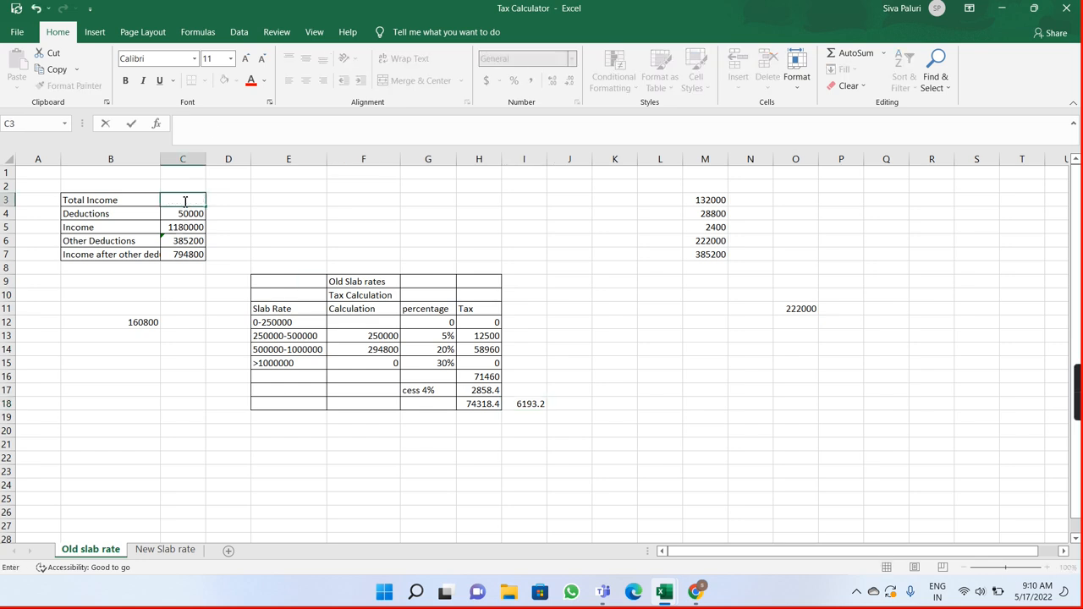
{"action": "type", "text": "1500000"}
{"action": "key", "text": "Return"}
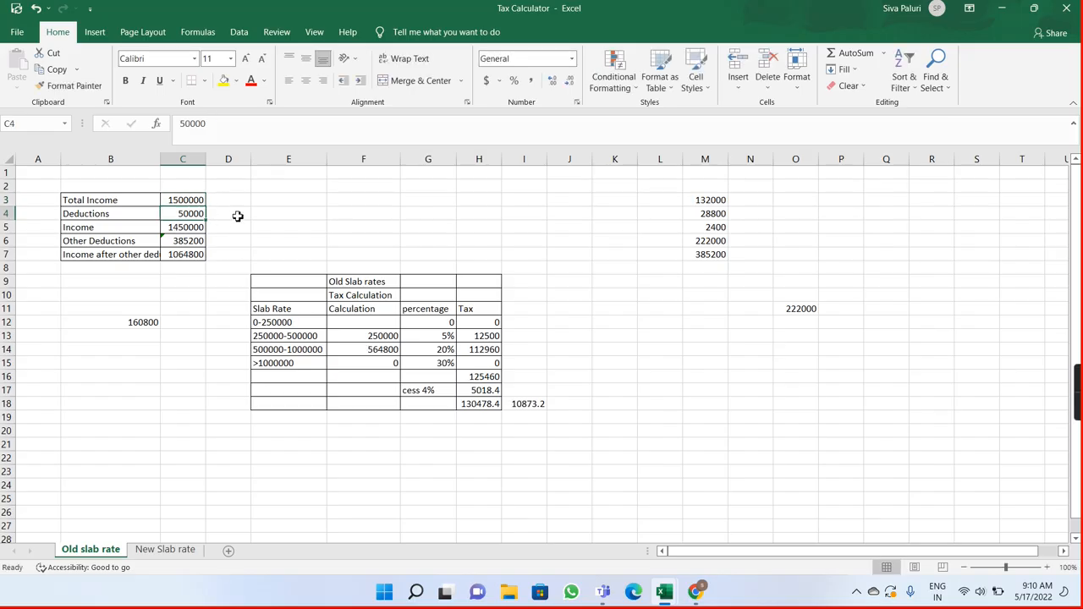
Step: Review the Total Income, Deductions, Income and Other Deductions cells together with the individual deduction amounts in M3:M6
{"action": "double_click", "coordinate": [182, 201]}
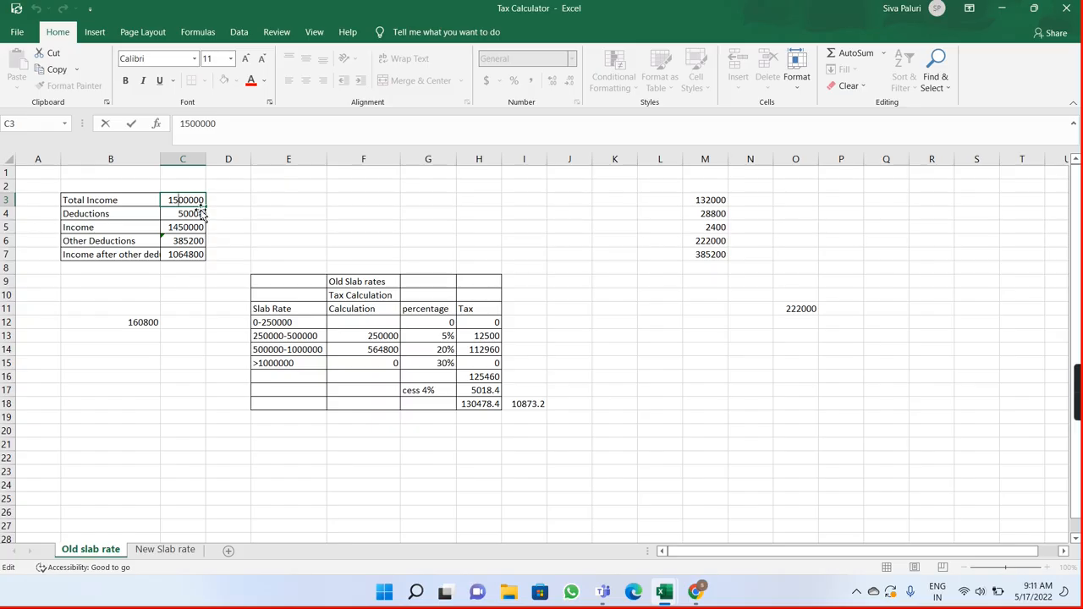
{"action": "left_click", "coordinate": [182, 216]}
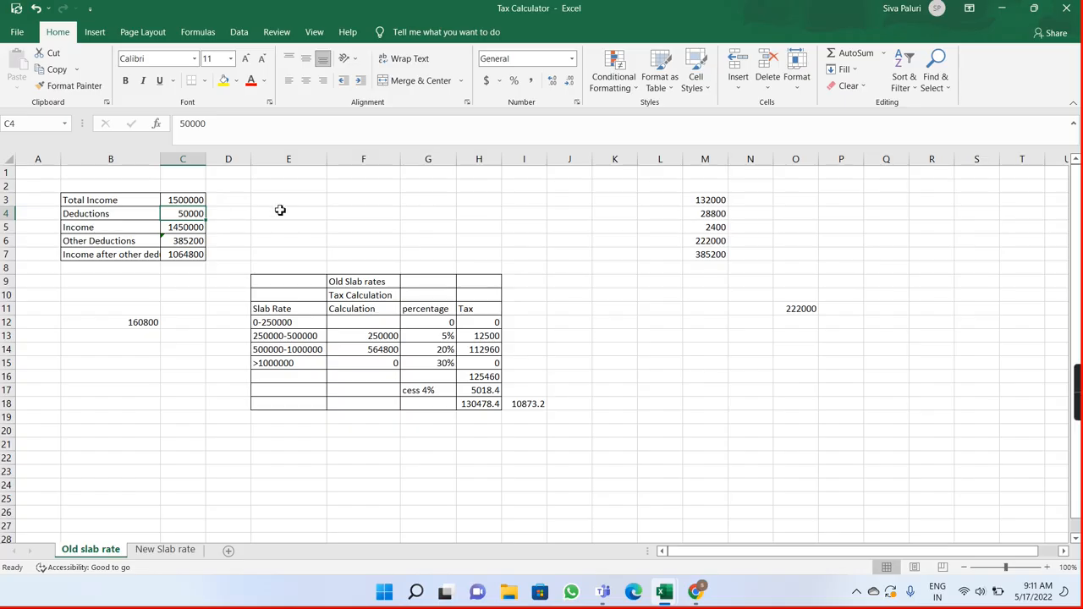
{"action": "left_click_drag", "start_coordinate": [696, 201], "coordinate": [718, 236]}
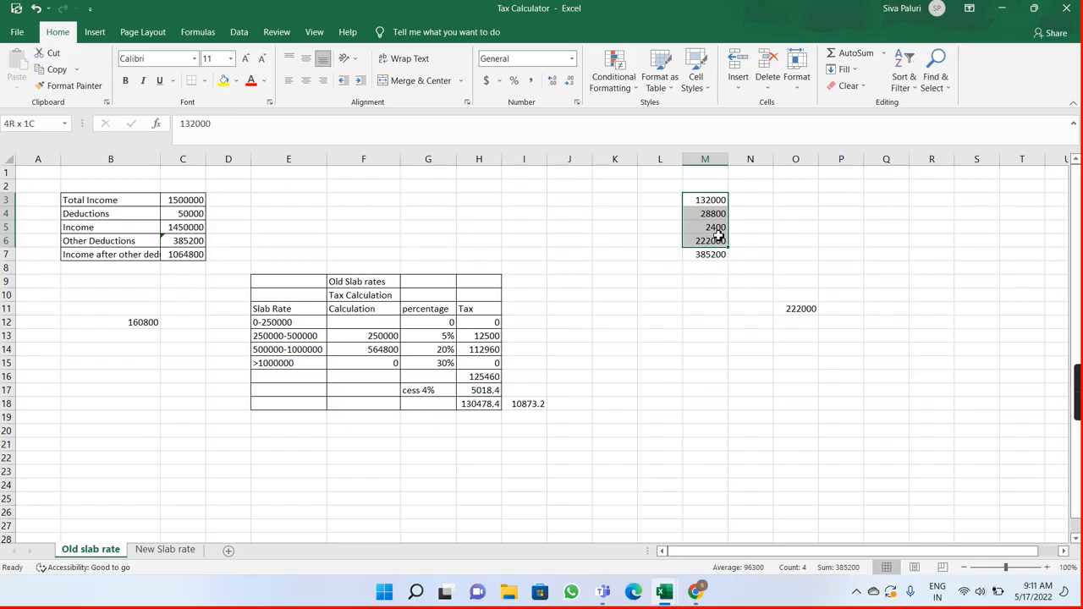
{"action": "left_click", "coordinate": [431, 227]}
{"action": "left_click", "coordinate": [177, 212]}
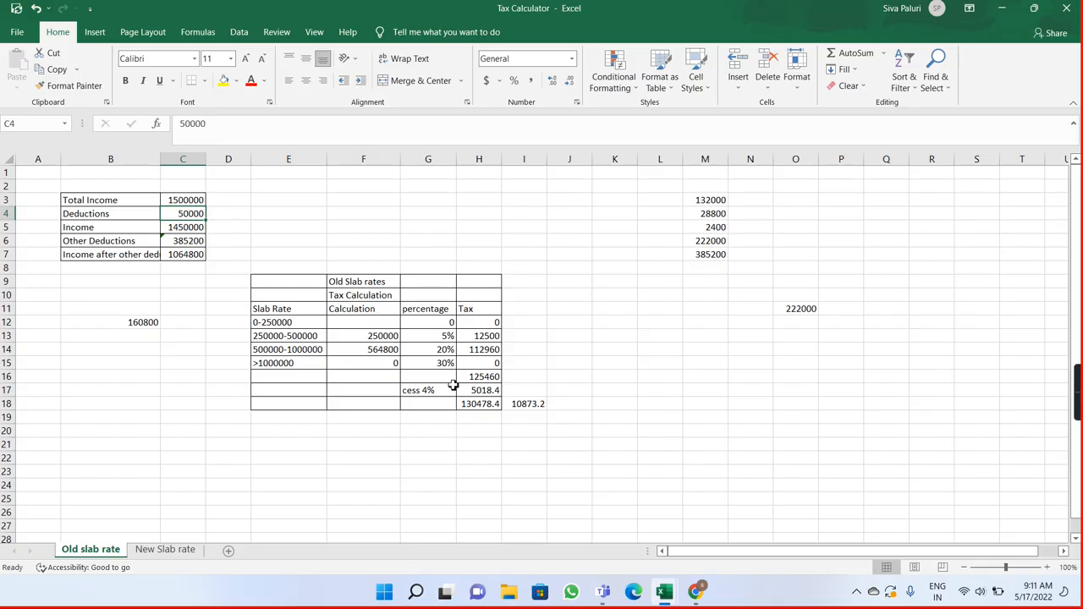
{"action": "left_click", "coordinate": [103, 229]}
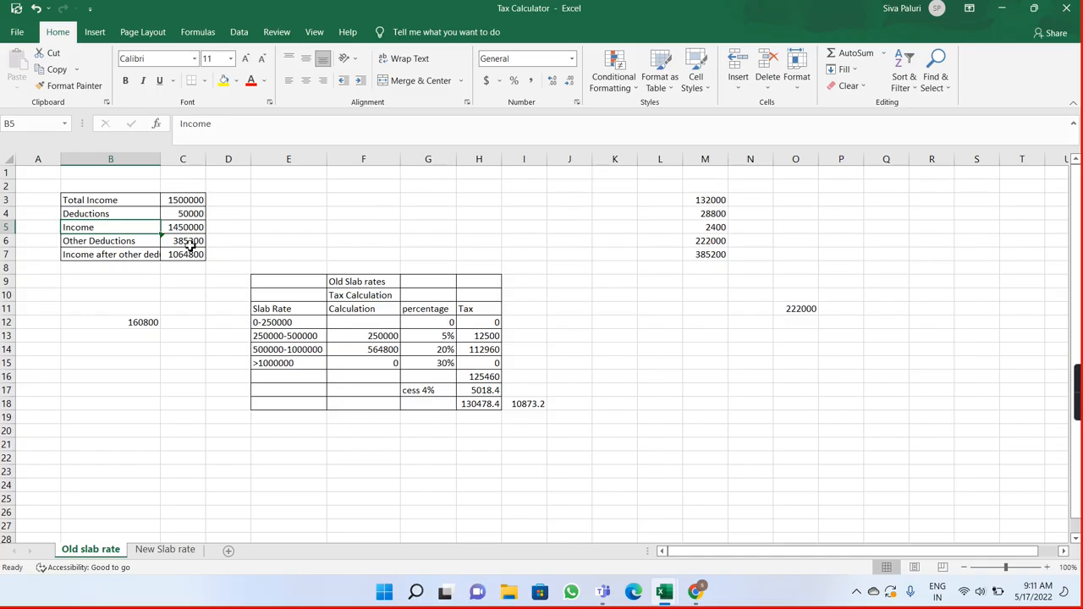
{"action": "left_click", "coordinate": [187, 241]}
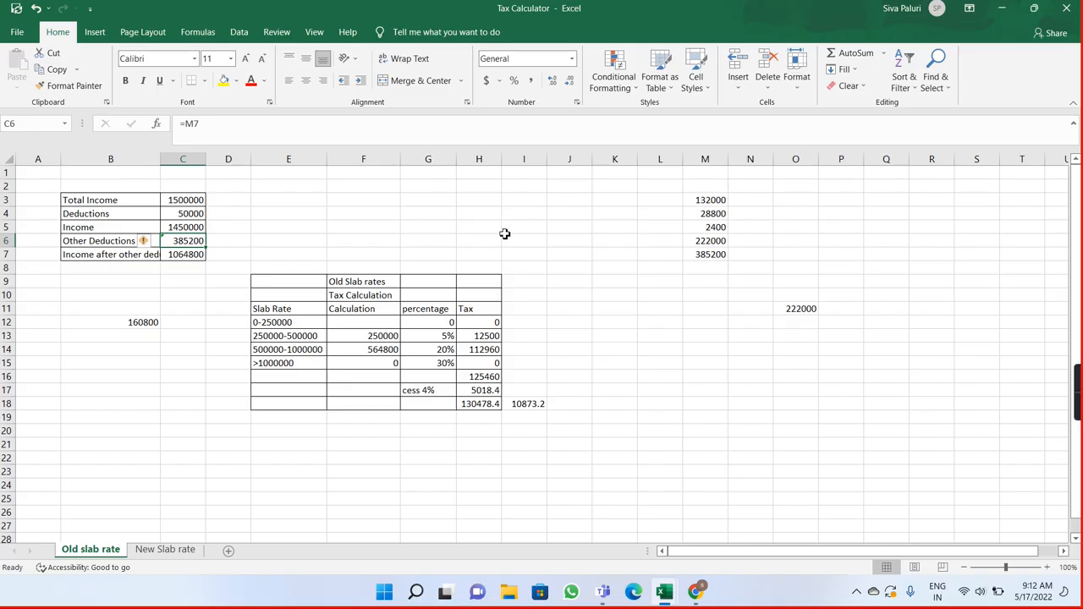
Step: Label the deduction amounts in column M by entering INS, PF, Ptax and HRA in cells L3 to L6
{"action": "left_click", "coordinate": [694, 202]}
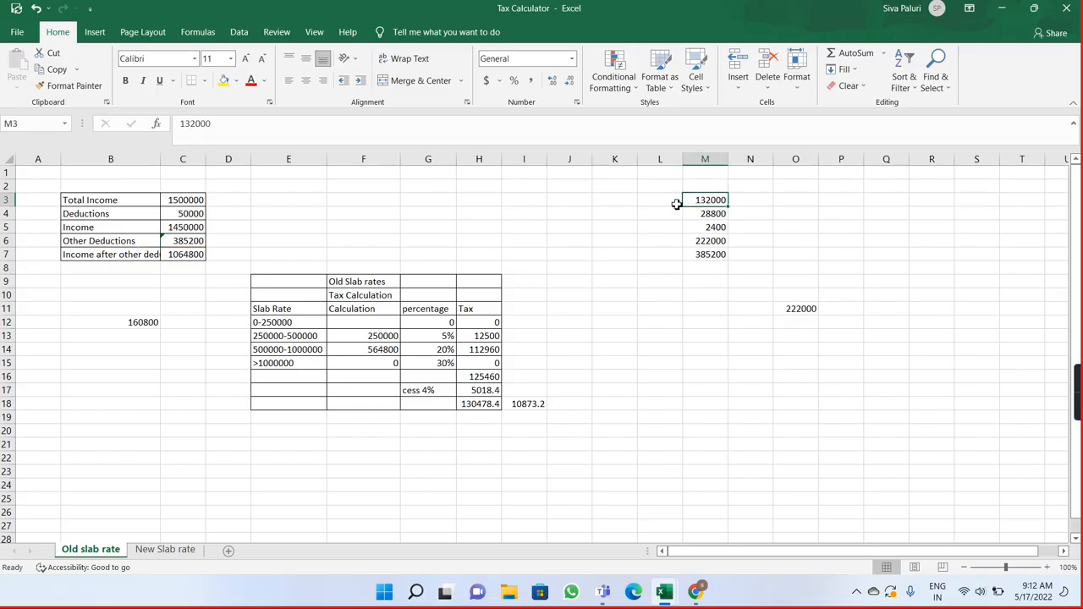
{"action": "left_click", "coordinate": [664, 201]}
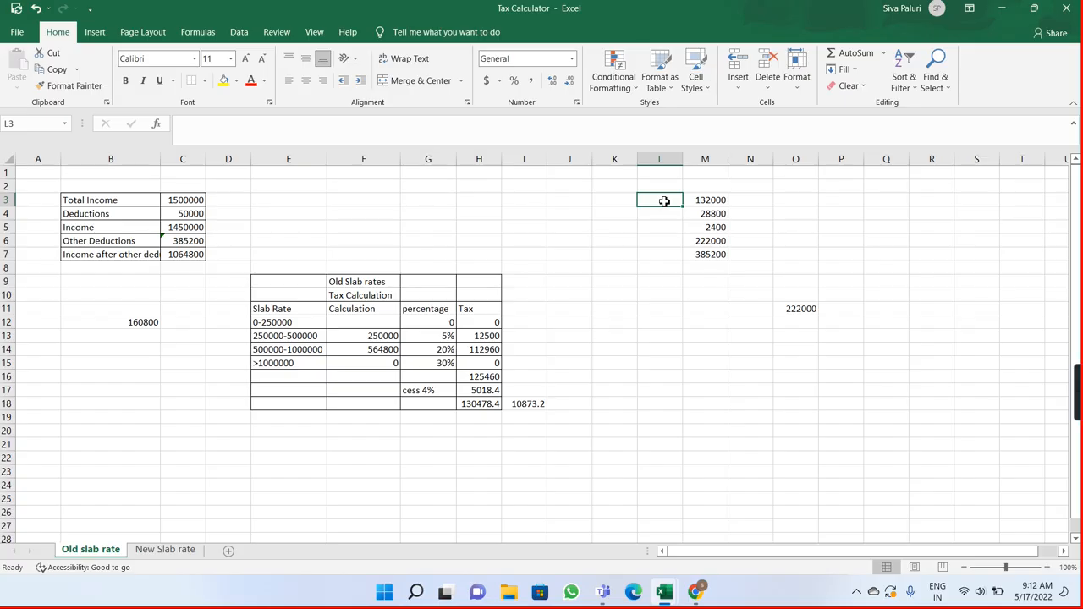
{"action": "type", "text": "INS"}
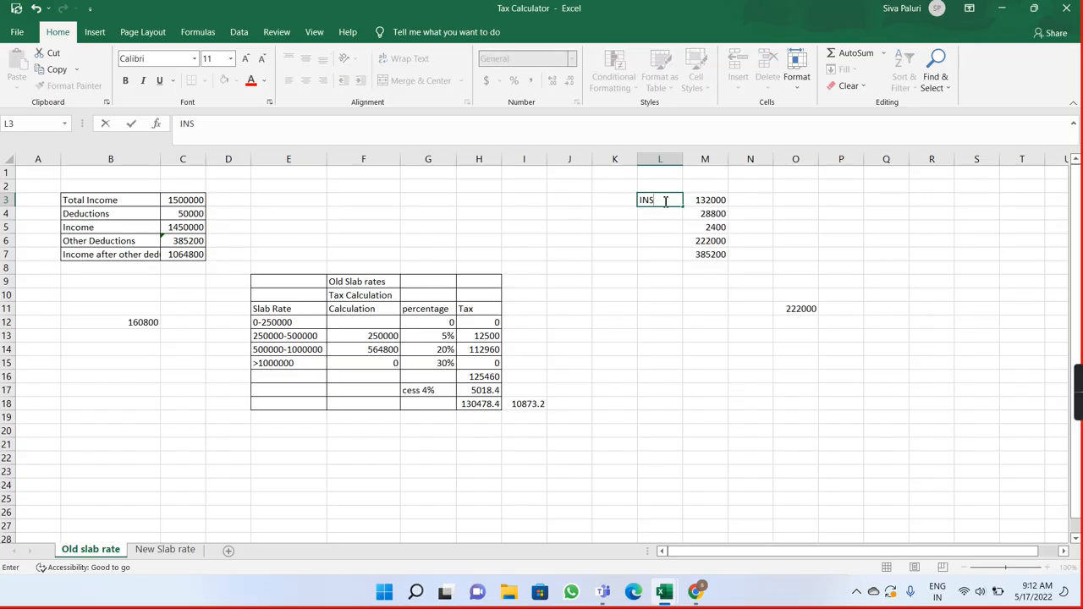
{"action": "key", "text": "Return"}
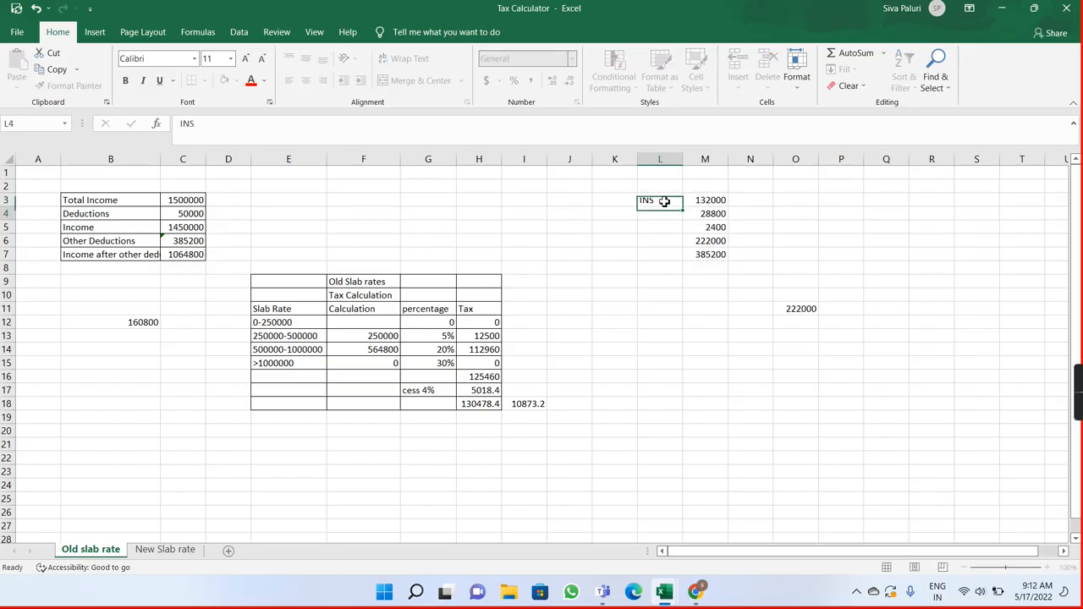
{"action": "type", "text": "PF"}
{"action": "key", "text": "Return"}
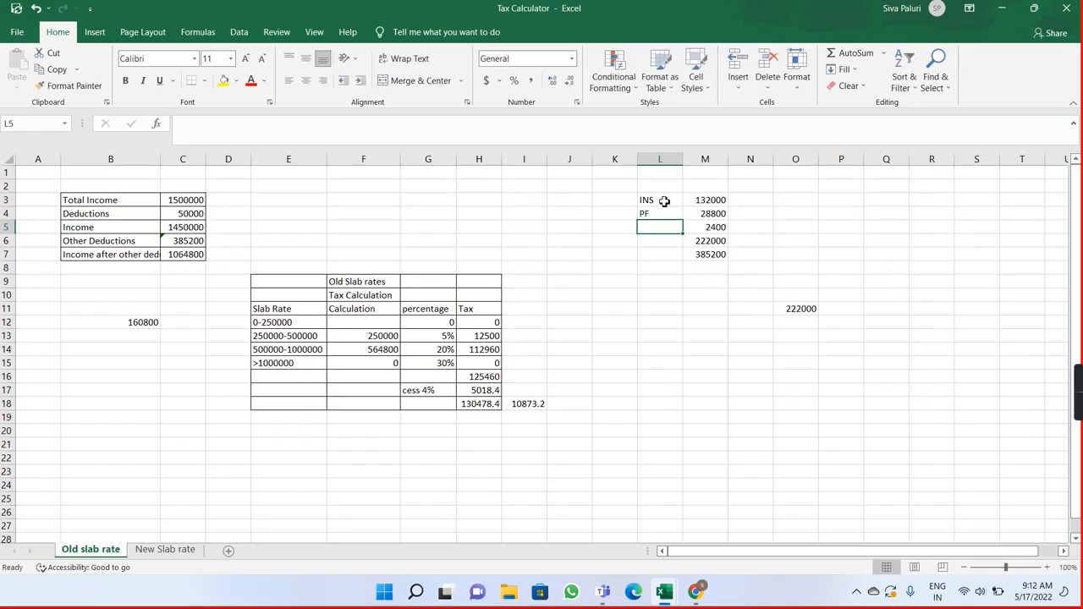
{"action": "type", "text": "Ptax"}
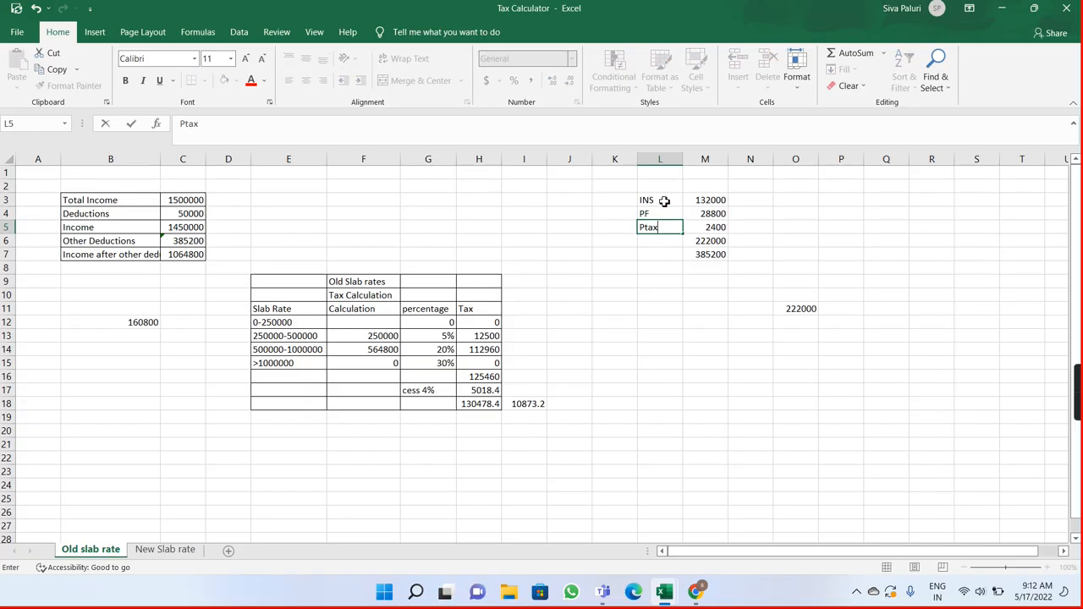
{"action": "key", "text": "Return"}
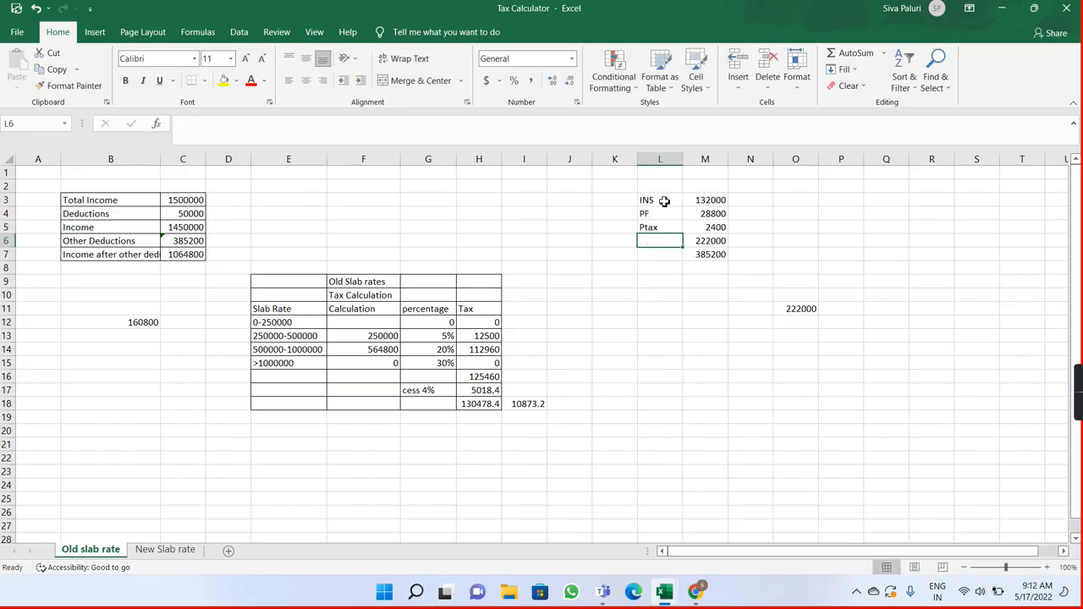
{"action": "type", "text": "HRA"}
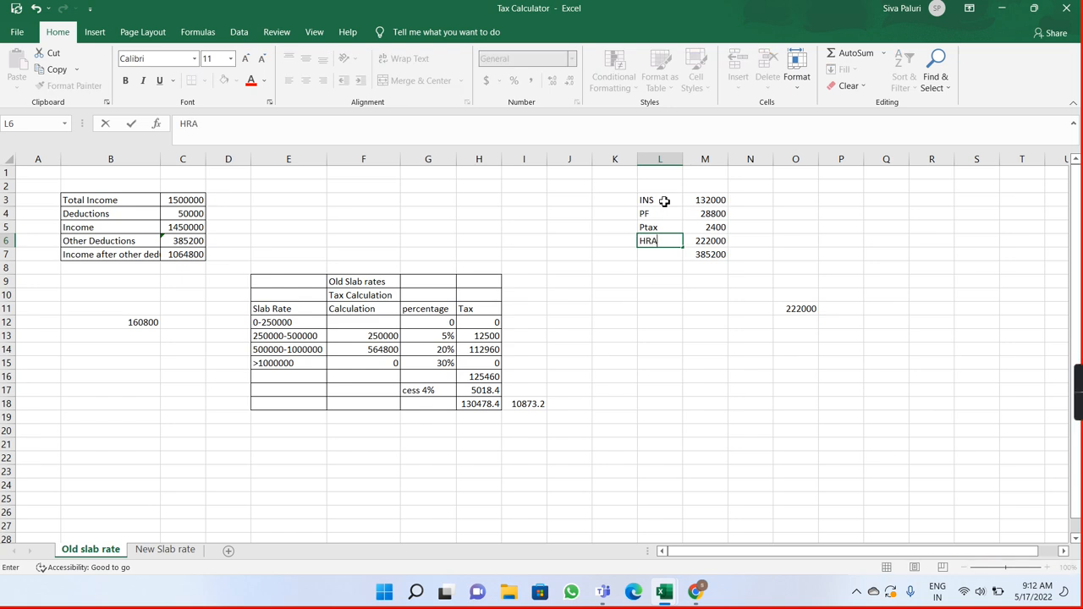
{"action": "key", "text": "Return"}
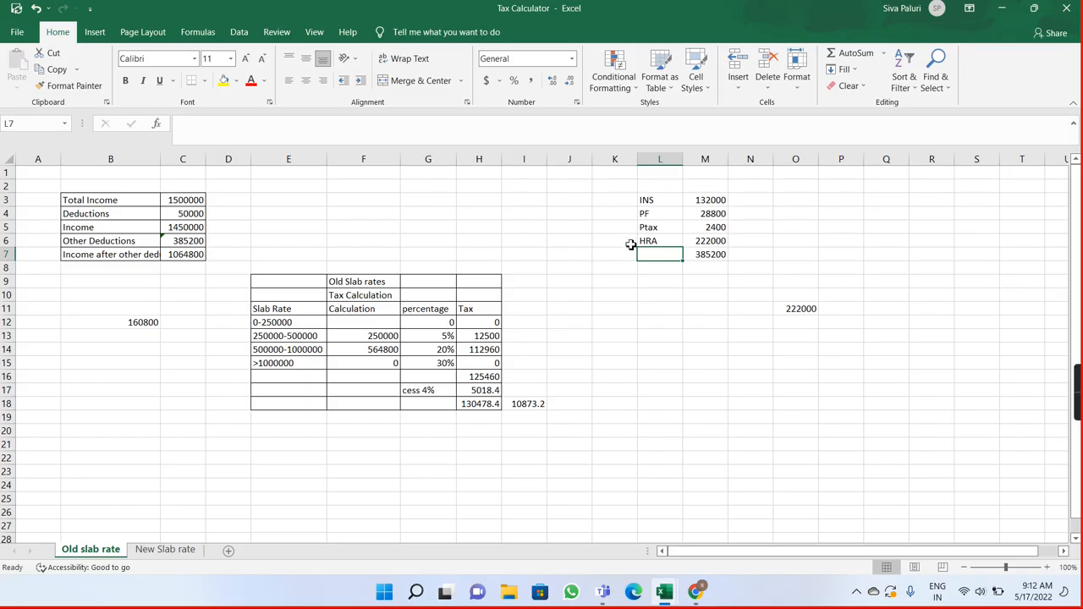
Step: Check the Other Deductions cell and compare the slab chart in Chrome with the Old Slab rates table in Excel
{"action": "left_click", "coordinate": [193, 242]}
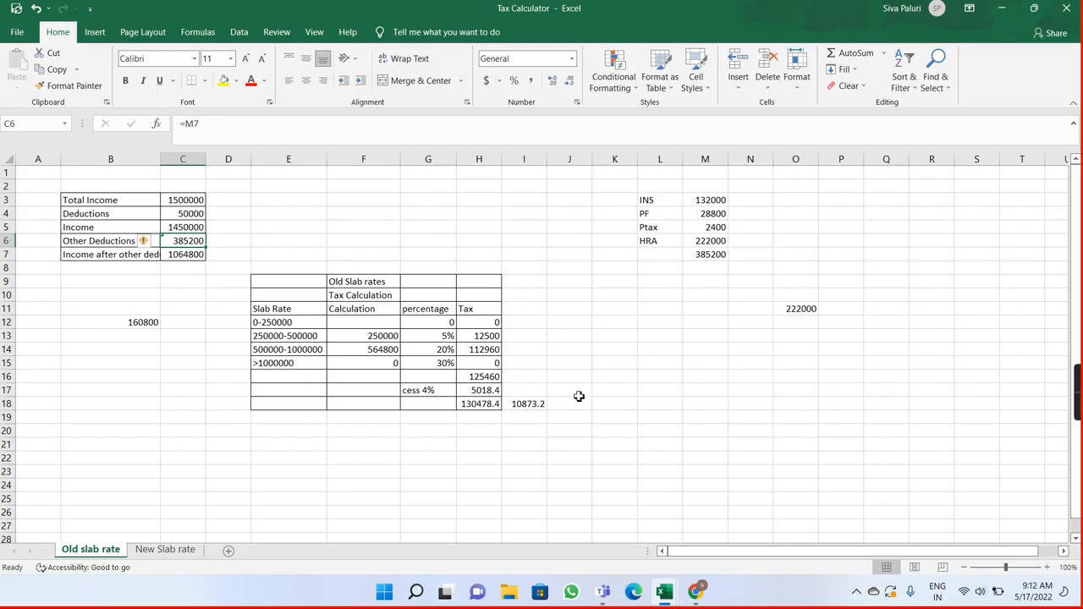
{"action": "left_click", "coordinate": [707, 590]}
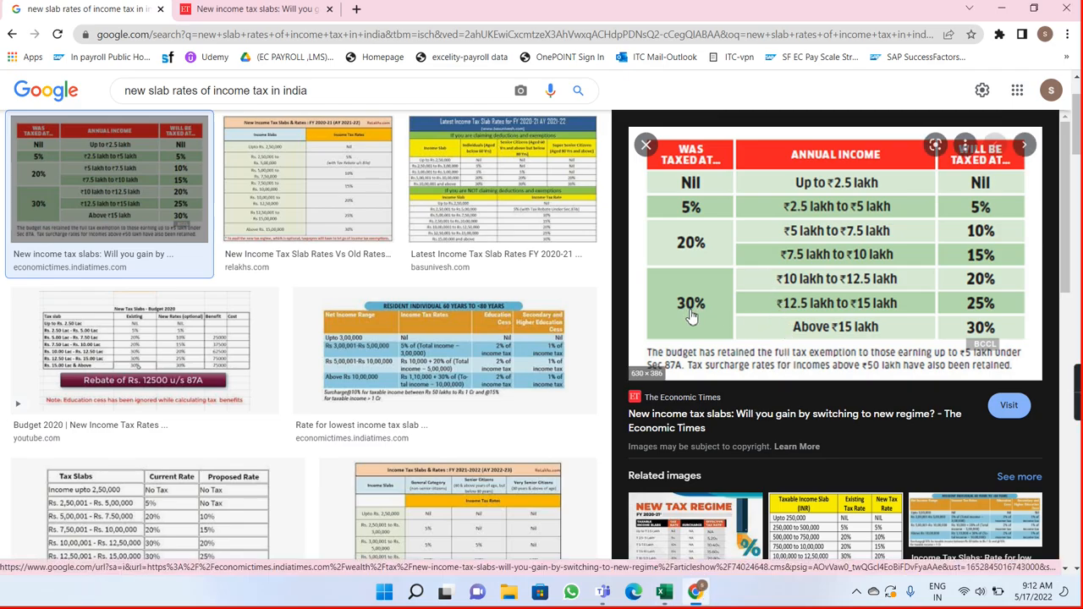
{"action": "key", "text": "alt+Tab"}
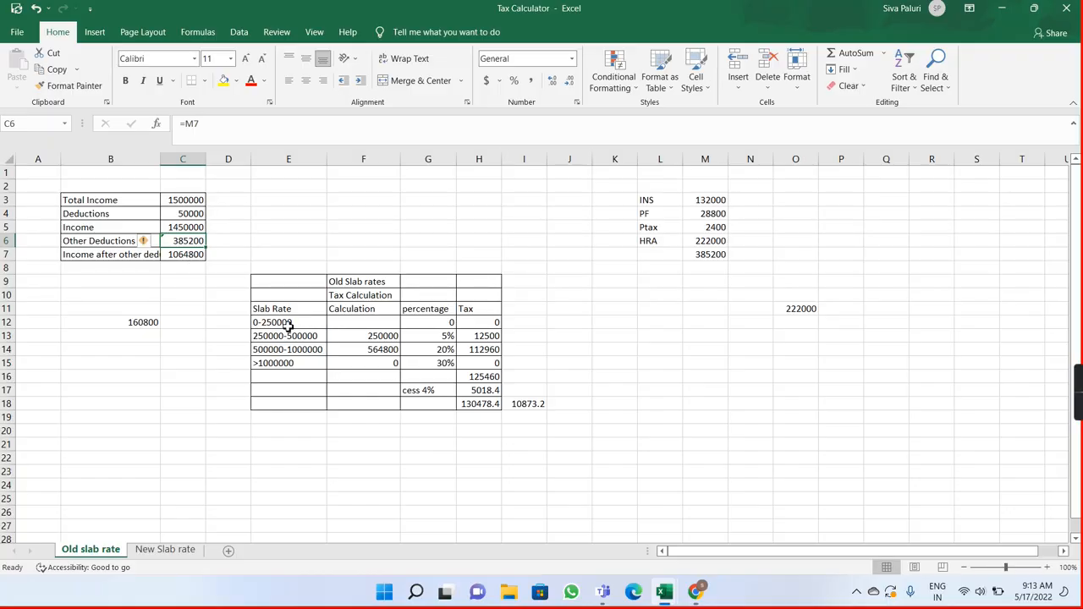
{"action": "left_click", "coordinate": [453, 324]}
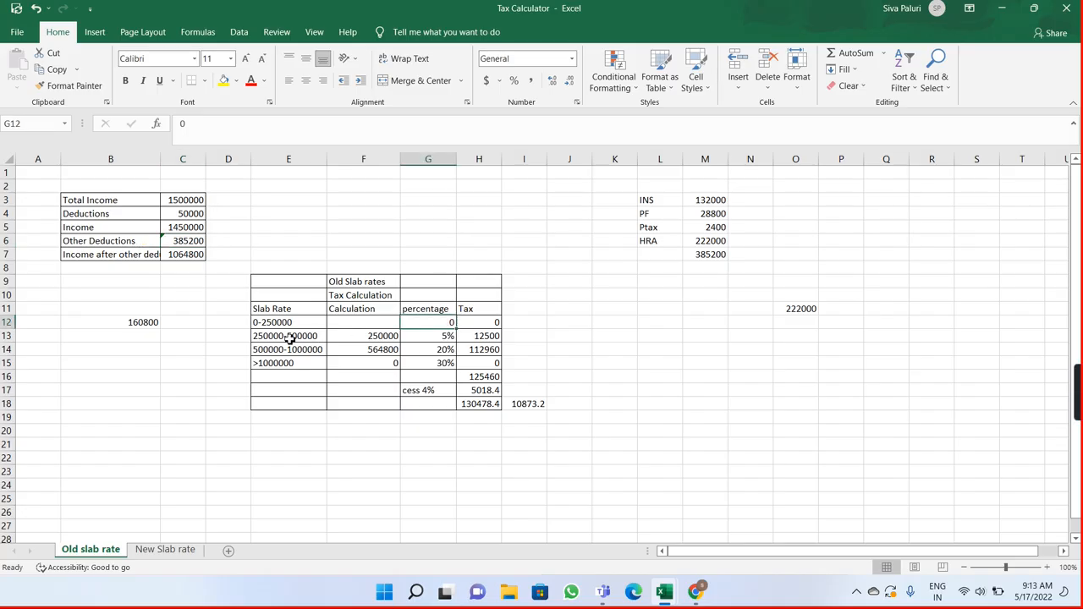
Step: Enter 1006480 in cell L10 as the starting income for a manual slab breakdown
{"action": "left_click", "coordinate": [664, 293]}
{"action": "type", "text": "100"}
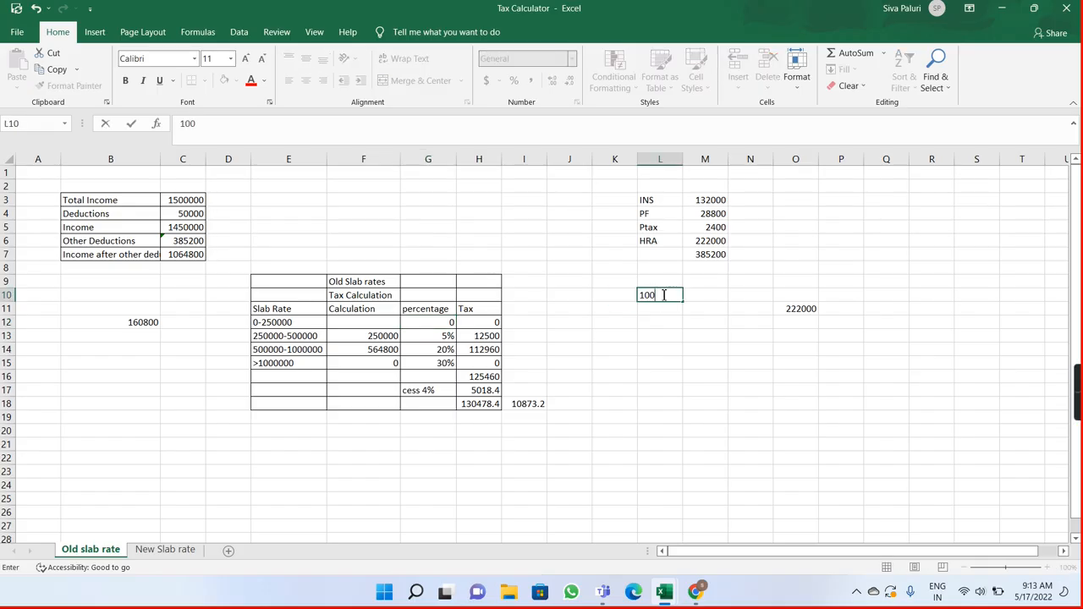
{"action": "type", "text": "6480"}
{"action": "key", "text": "Tab"}
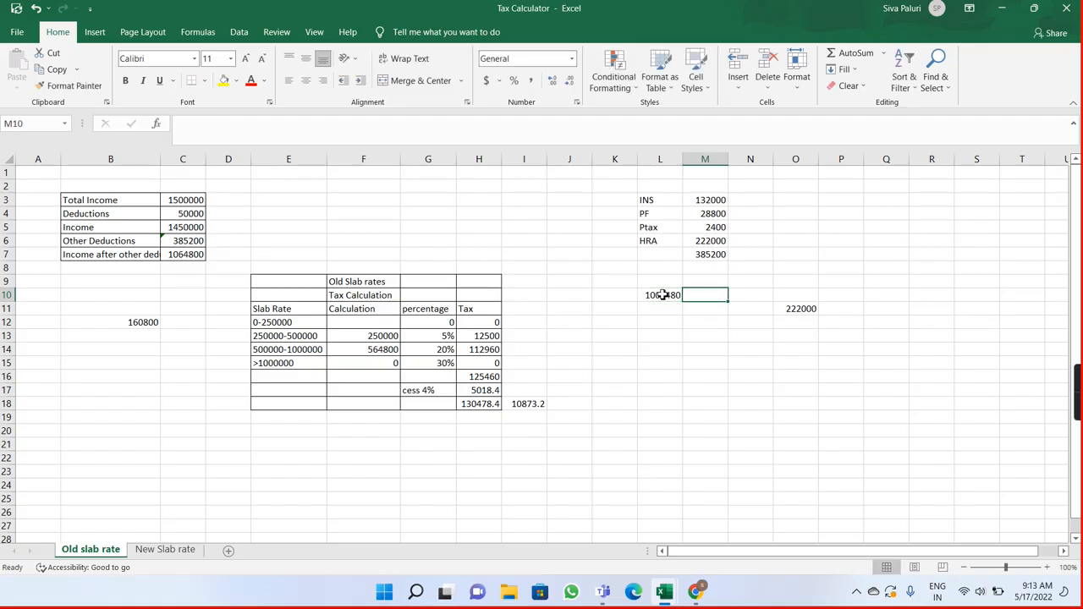
Step: Enter 250000 in cell L11 with Nil beside it in M11 for the untaxed slab
{"action": "left_click", "coordinate": [663, 306]}
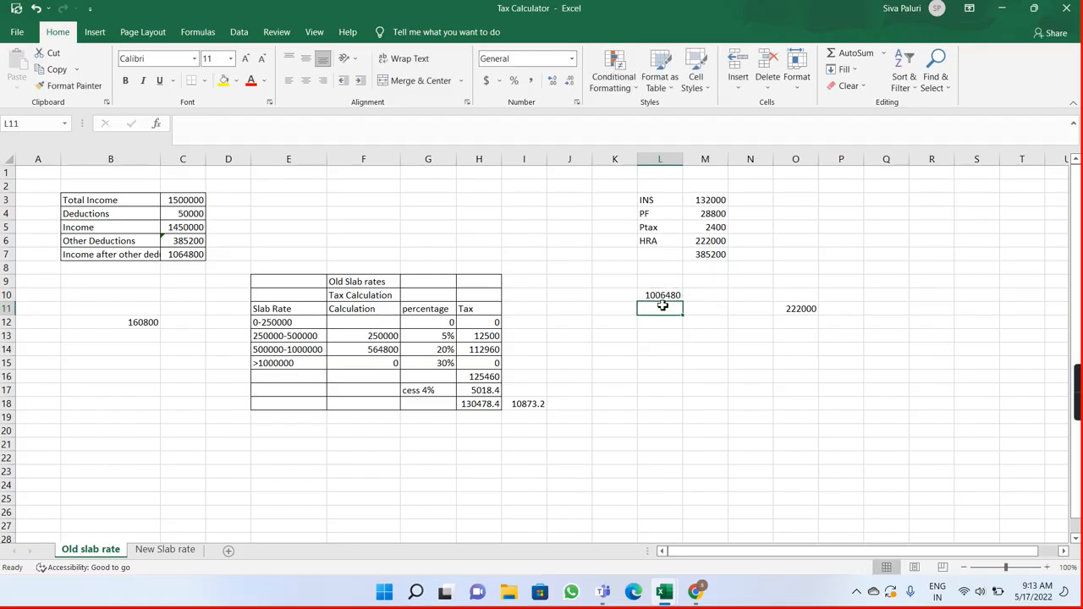
{"action": "type", "text": "250000"}
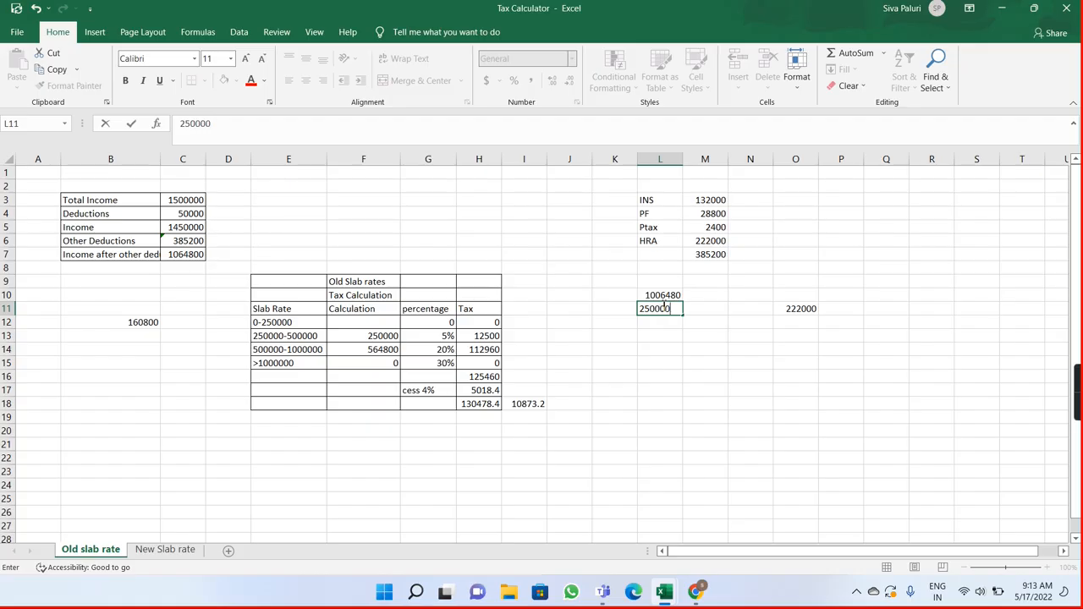
{"action": "key", "text": "Tab"}
{"action": "type", "text": "N"}
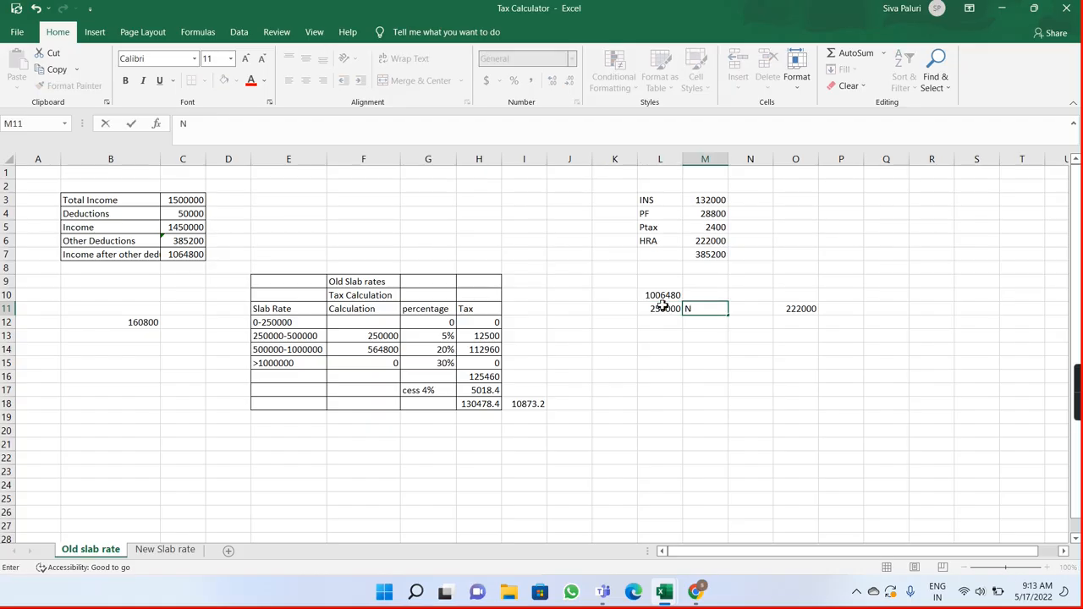
{"action": "key", "text": "Return"}
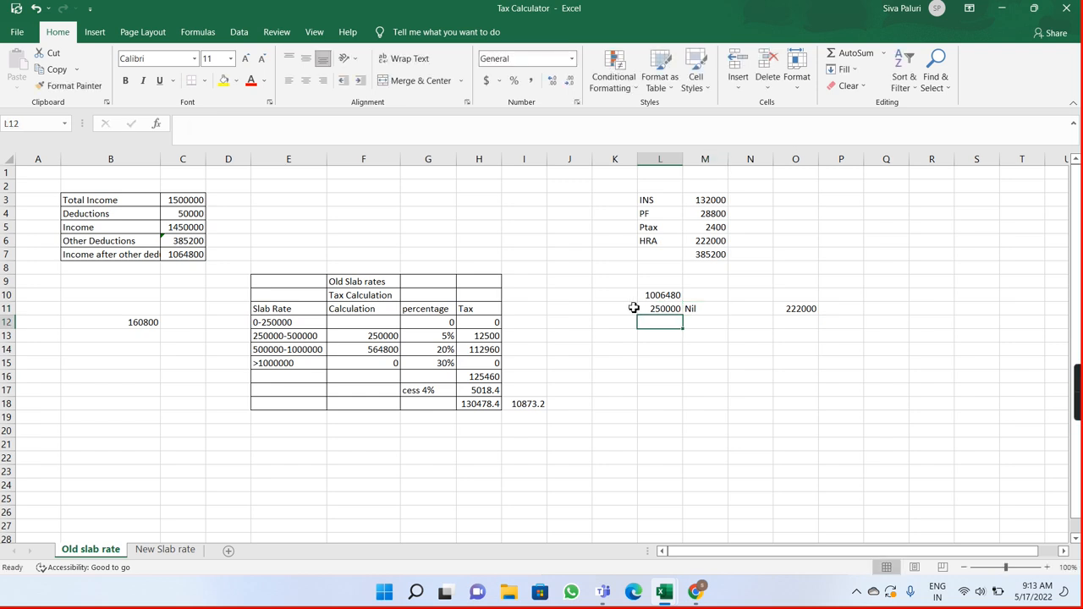
{"action": "left_click", "coordinate": [641, 309]}
{"action": "left_click", "coordinate": [649, 324]}
{"action": "double_click", "coordinate": [650, 324]}
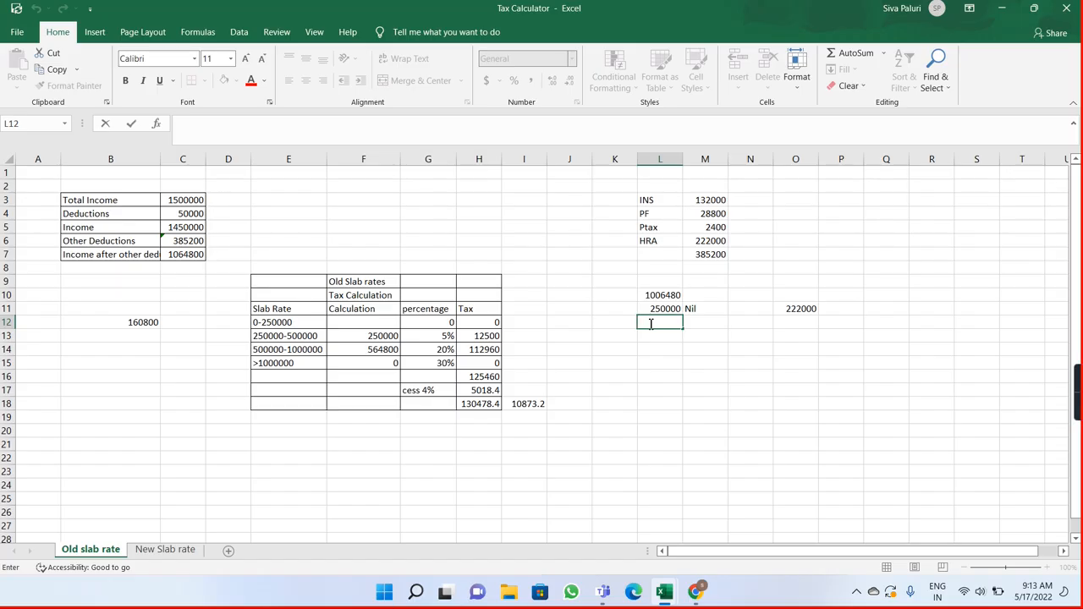
{"action": "left_click", "coordinate": [292, 336]}
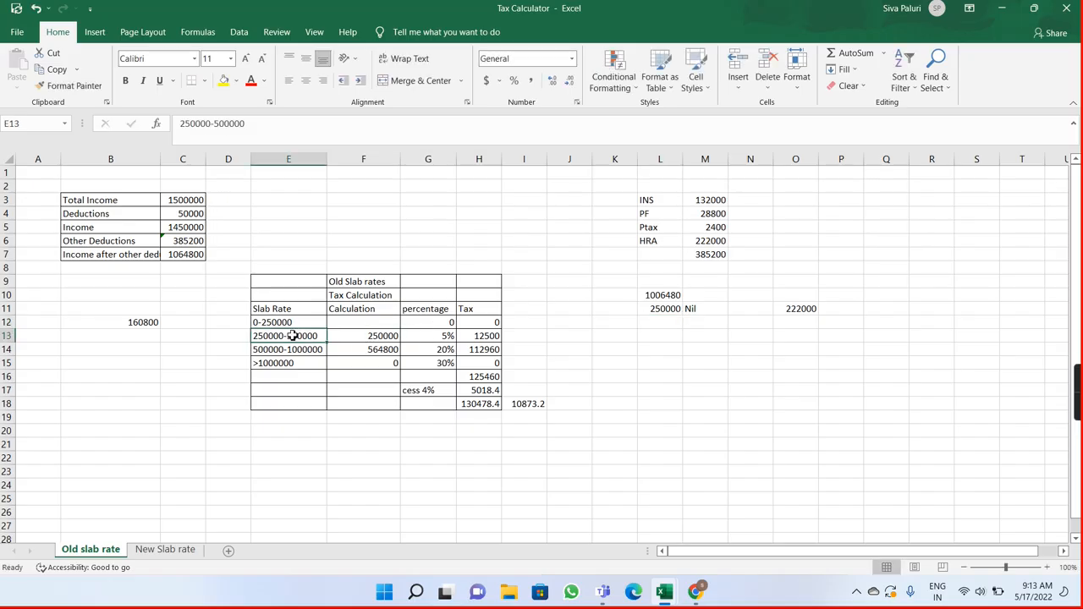
{"action": "double_click", "coordinate": [292, 336]}
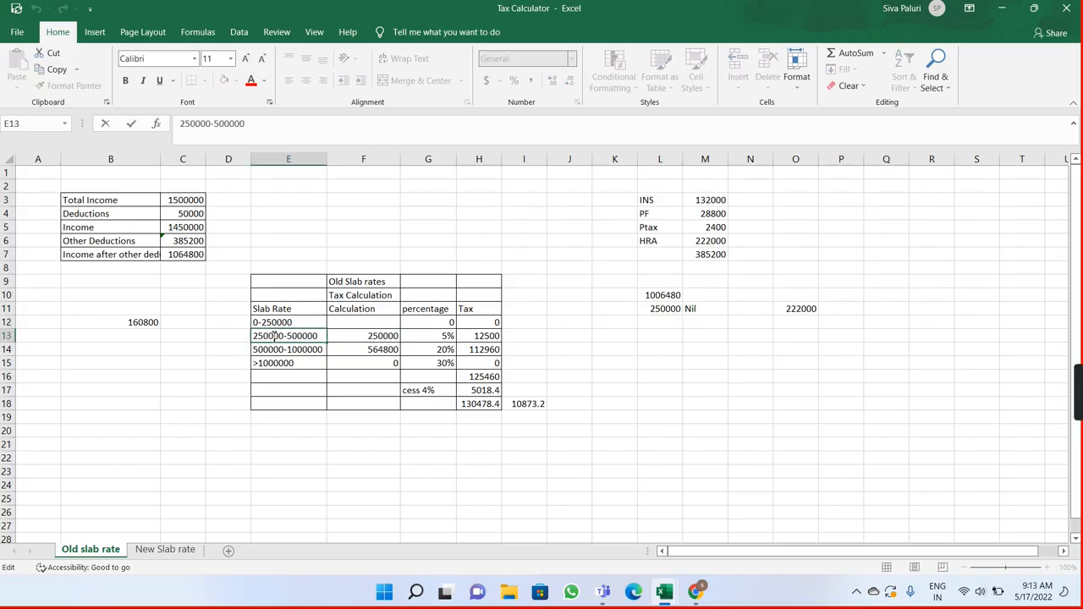
{"action": "left_click", "coordinate": [392, 339]}
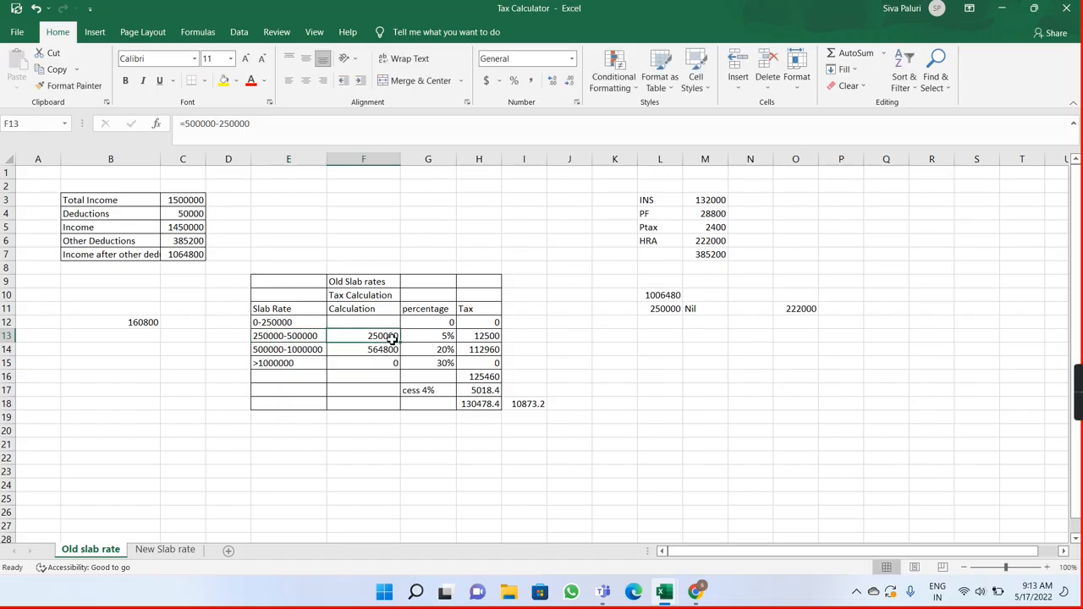
{"action": "left_click", "coordinate": [439, 334]}
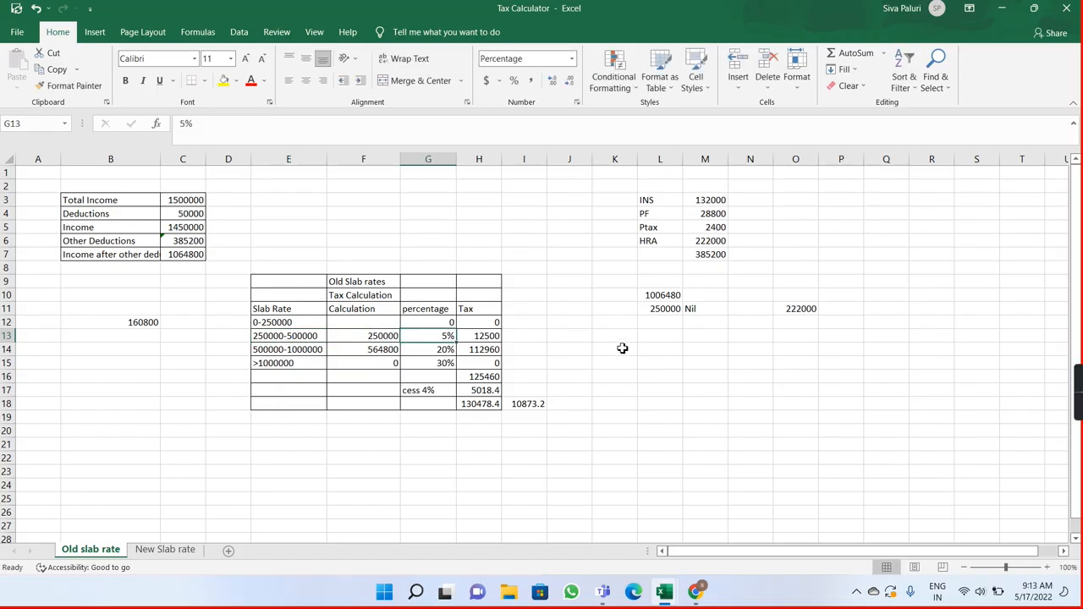
{"action": "left_click", "coordinate": [660, 324]}
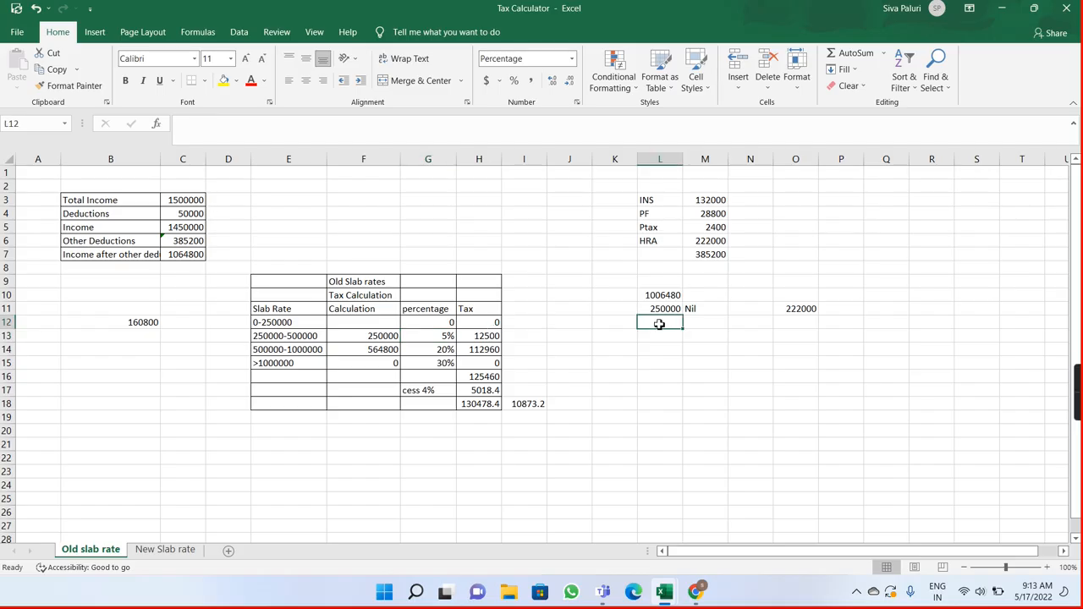
Step: Clear the slab amount from cell L11
{"action": "left_click", "coordinate": [659, 309]}
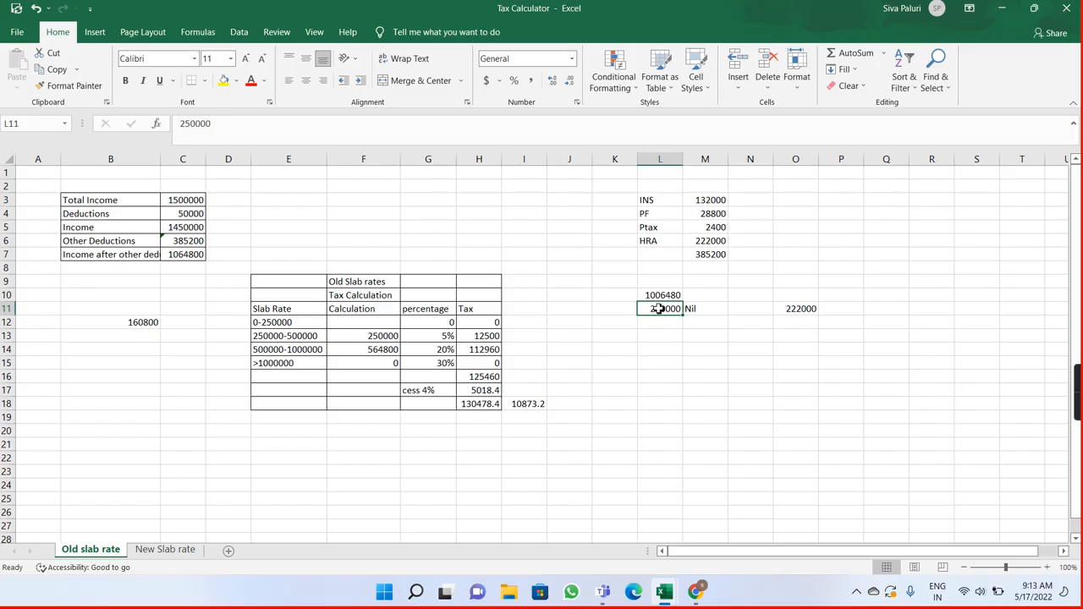
{"action": "key", "text": "BackSpace"}
{"action": "key", "text": "Tab"}
{"action": "key", "text": "Return"}
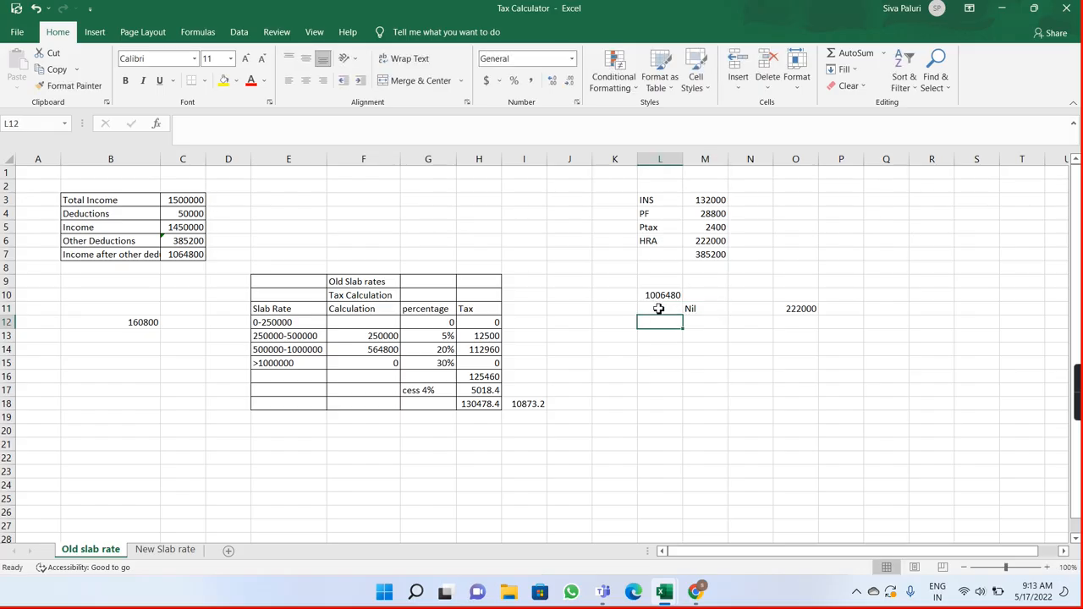
Step: Switch to the Payroll Notes workbook, enter Total Gross and 1500000 in A2:B2, and fit column A to its text
{"action": "mouse_move", "coordinate": [664, 591]}
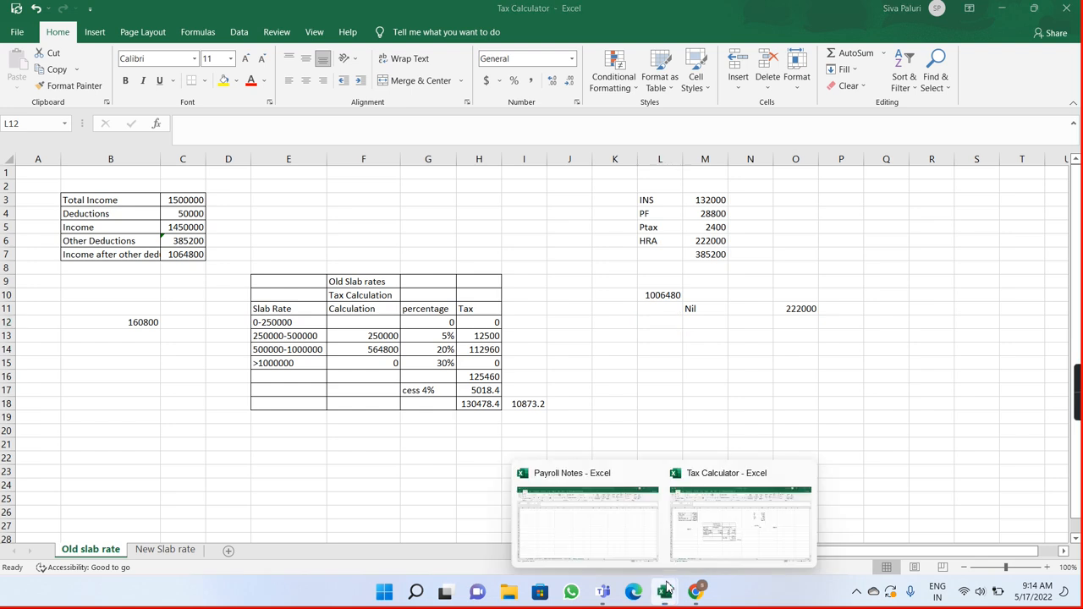
{"action": "left_click", "coordinate": [629, 531]}
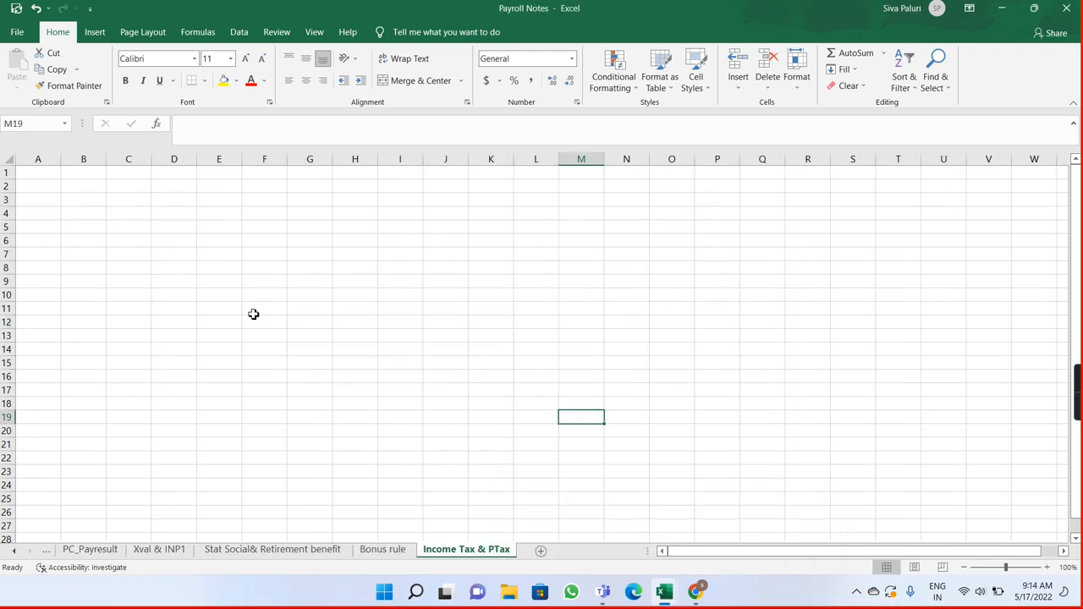
{"action": "left_click", "coordinate": [42, 185]}
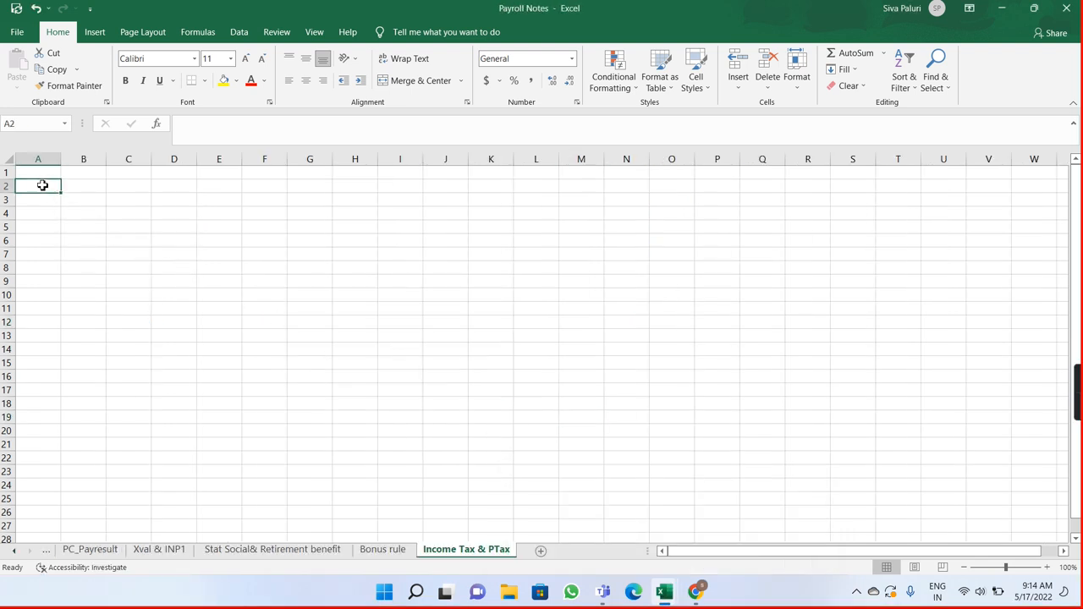
{"action": "type", "text": "Total Gro"}
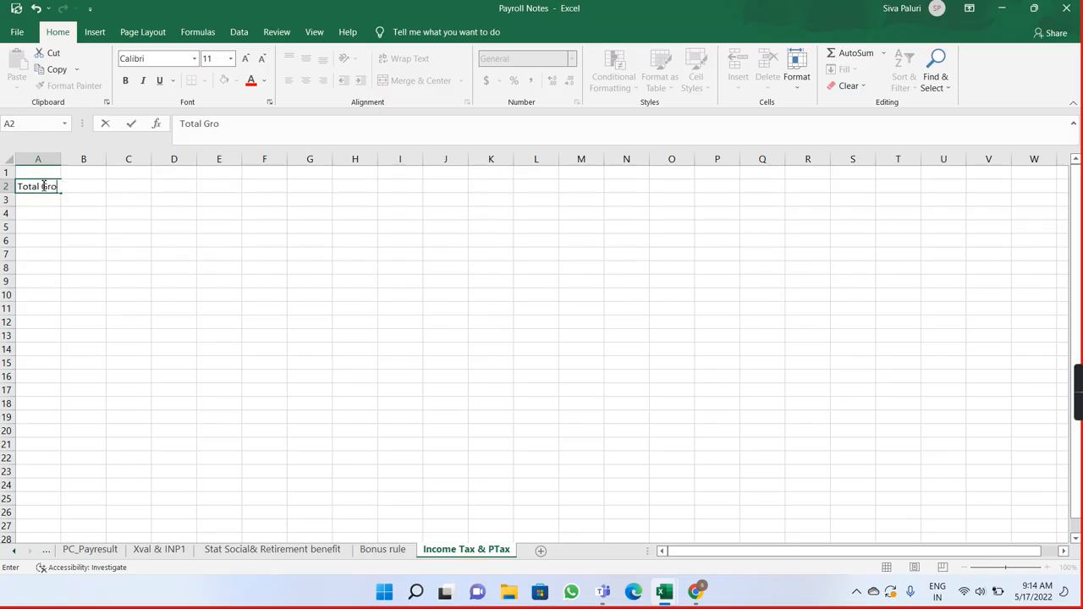
{"action": "type", "text": "os"}
{"action": "key", "text": "Tab"}
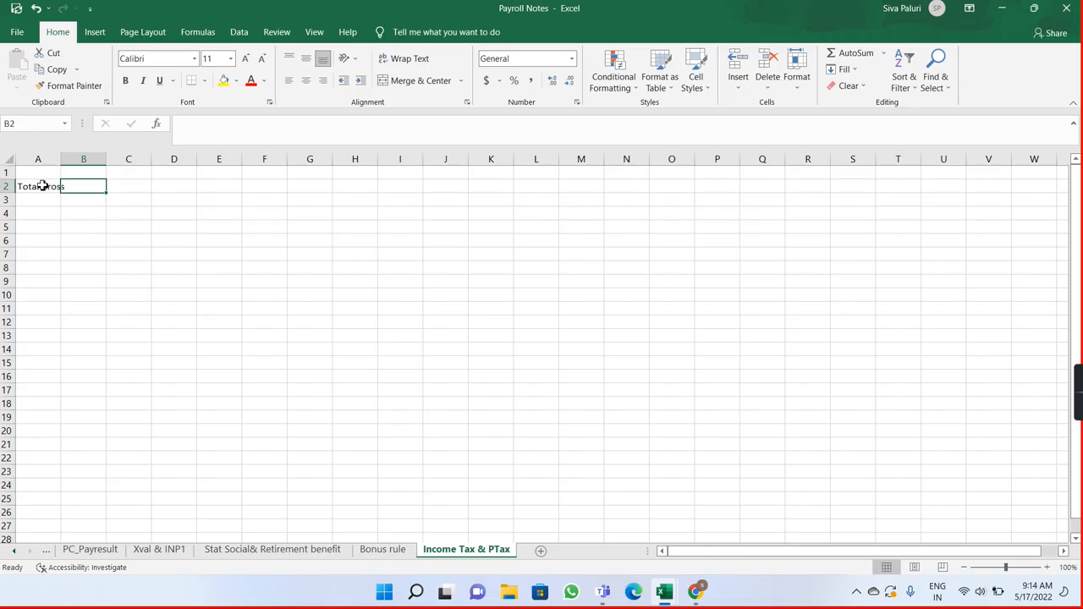
{"action": "type", "text": "1500000"}
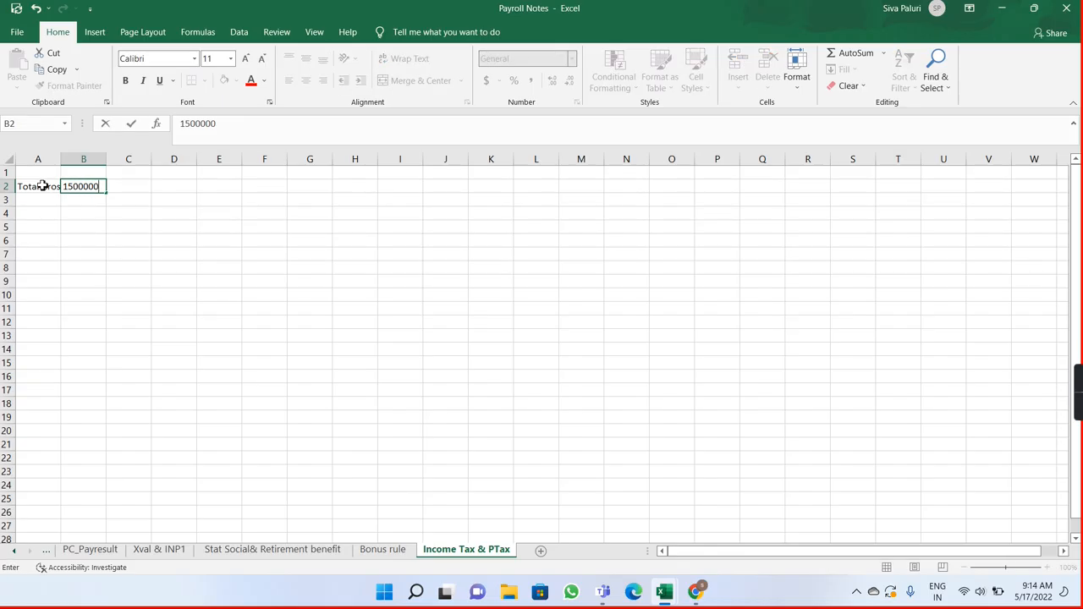
{"action": "key", "text": "Return"}
{"action": "double_click", "coordinate": [60, 158]}
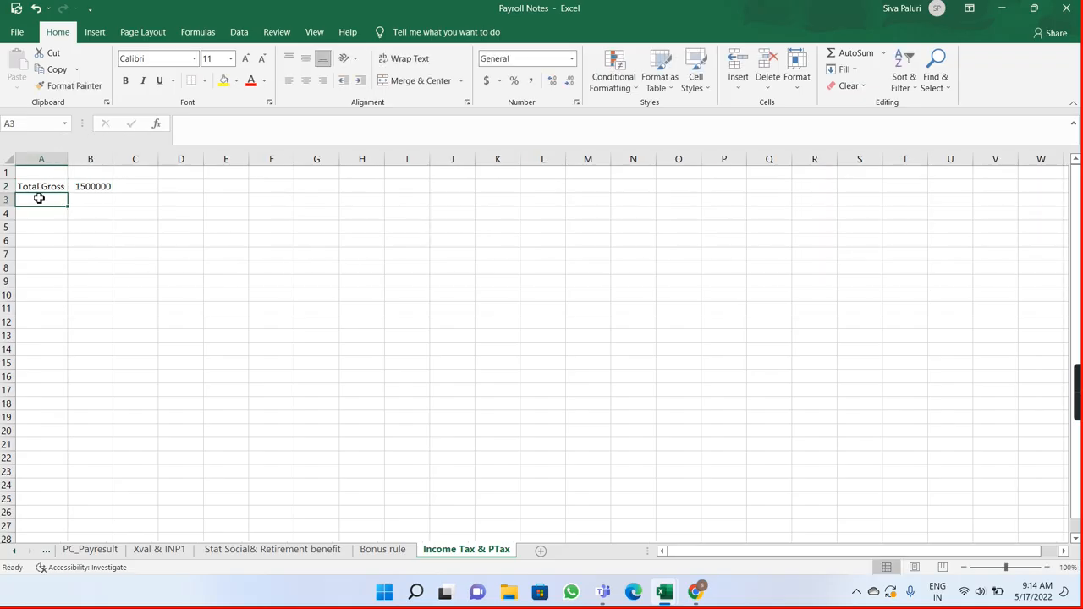
Step: Enter the label standard in A3 with a deduction of 50000 in B3
{"action": "type", "text": "standard"}
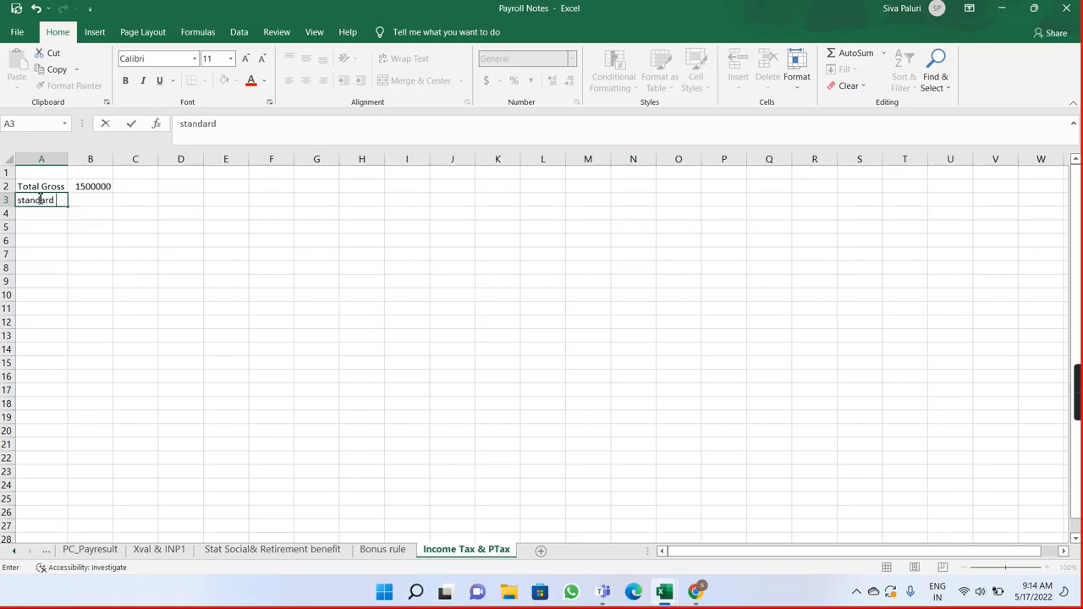
{"action": "key", "text": "Tab"}
{"action": "type", "text": "d"}
{"action": "key", "text": "BackSpace"}
{"action": "type", "text": "4"}
{"action": "key", "text": "BackSpace"}
{"action": "type", "text": "50000"}
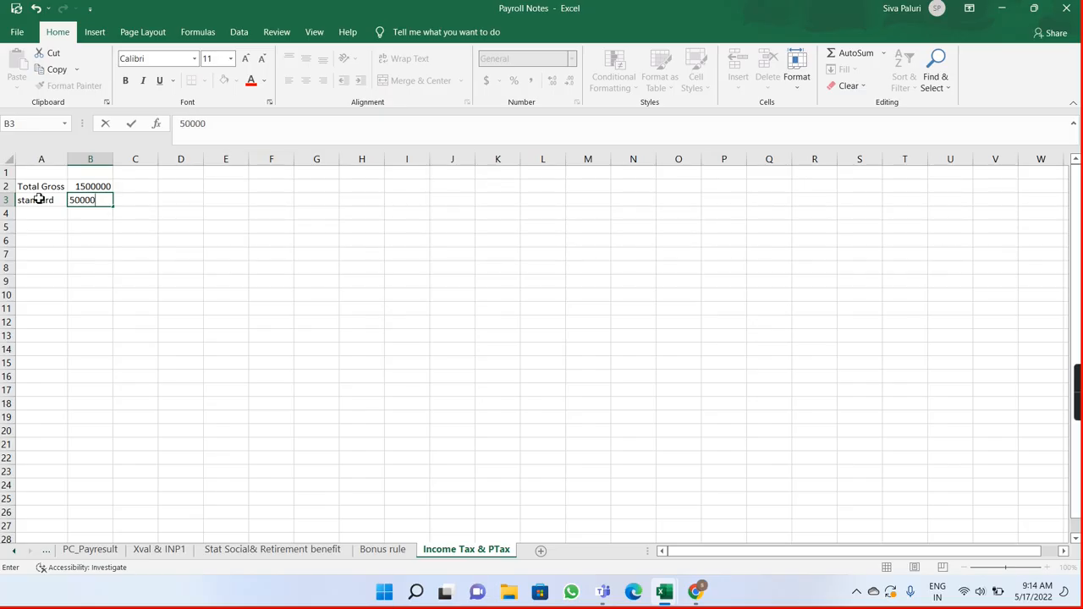
{"action": "key", "text": "Return"}
Step: Subtract the standard deduction from the total gross in B4 with the formula =B2-B3
{"action": "left_click", "coordinate": [90, 214]}
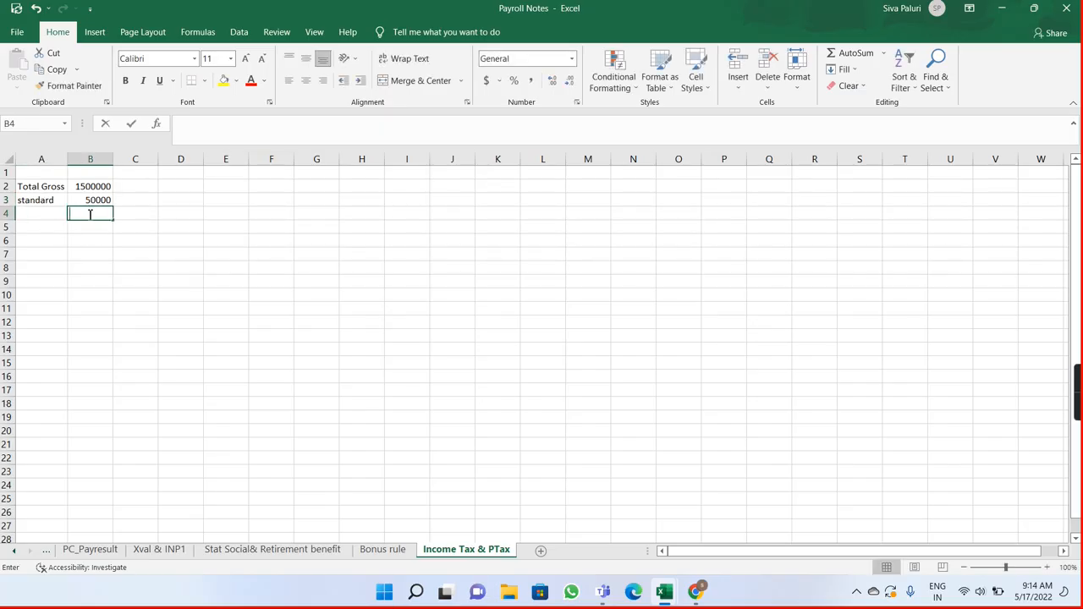
{"action": "type", "text": "="}
{"action": "left_click", "coordinate": [89, 186]}
{"action": "type", "text": "-"}
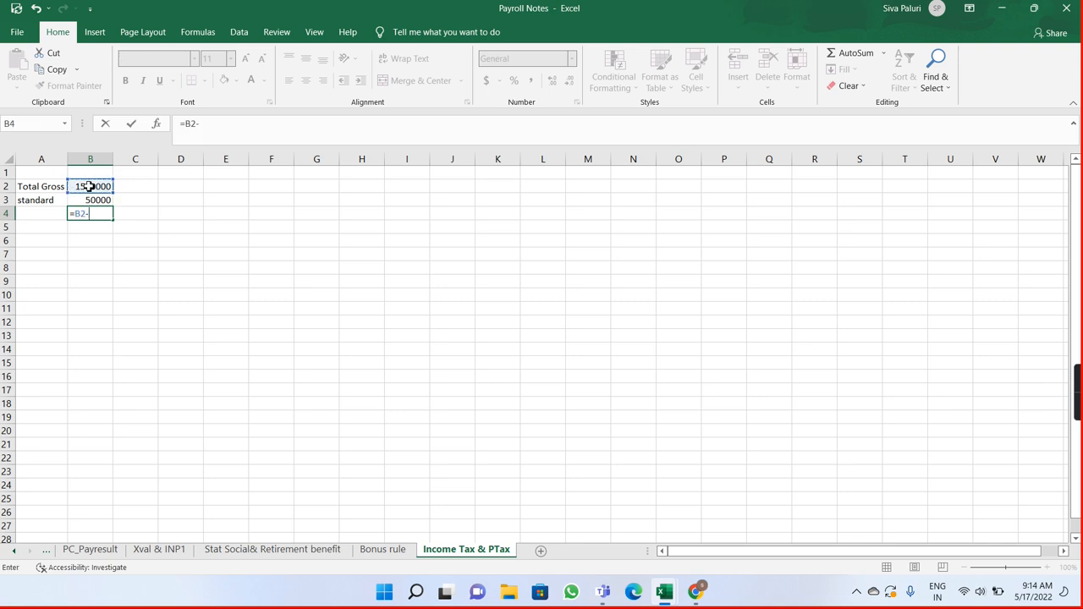
{"action": "left_click", "coordinate": [90, 200]}
{"action": "key", "text": "Return"}
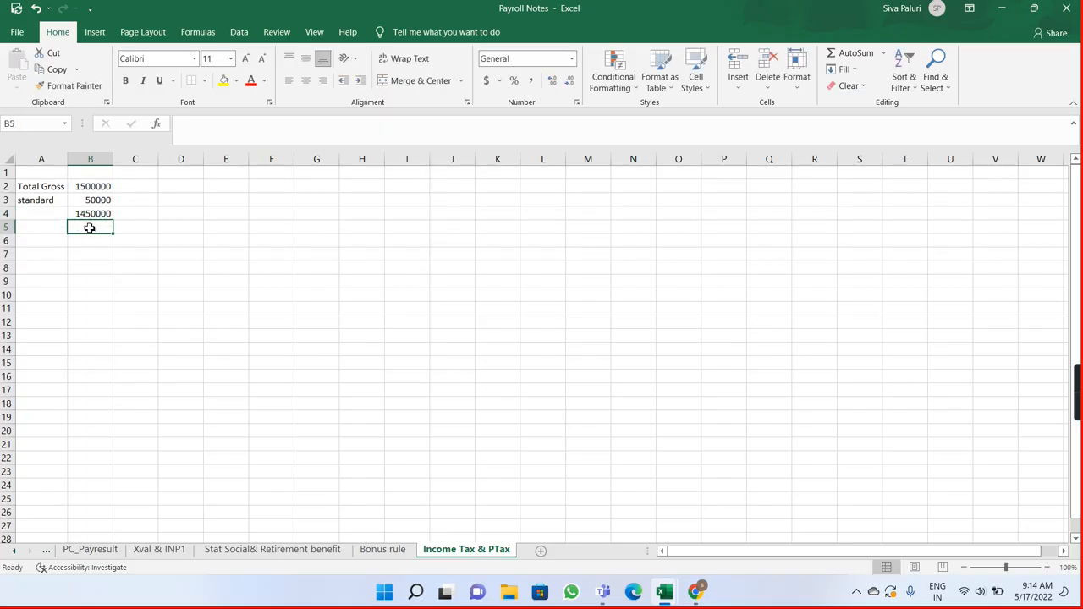
Step: Enter the label Inves in A5 with an investment amount of 385000 in B5
{"action": "left_click", "coordinate": [40, 232]}
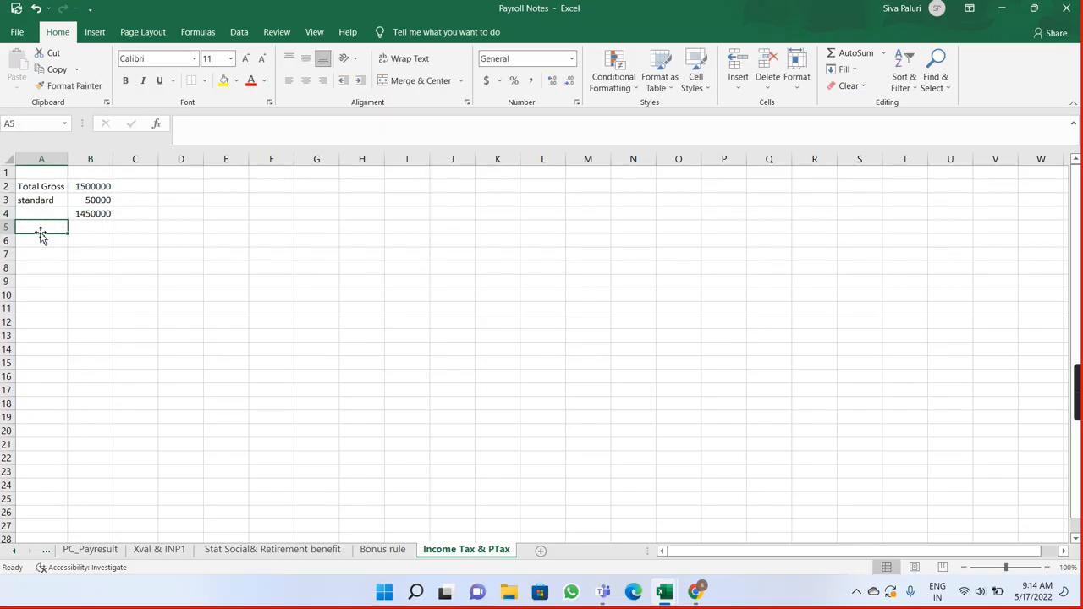
{"action": "type", "text": "Inves"}
{"action": "key", "text": "Tab"}
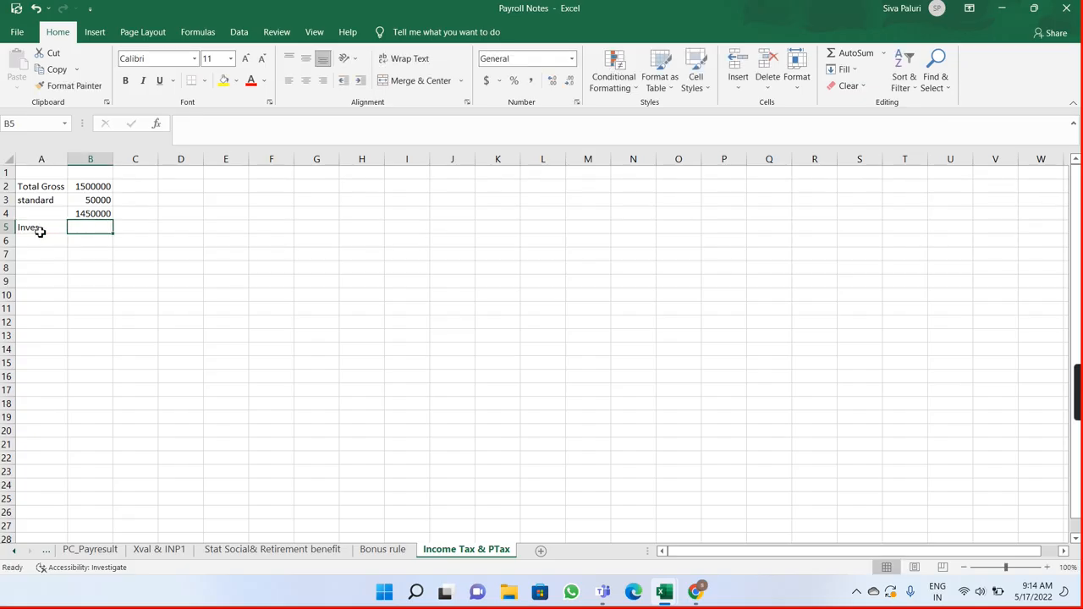
{"action": "type", "text": "38"}
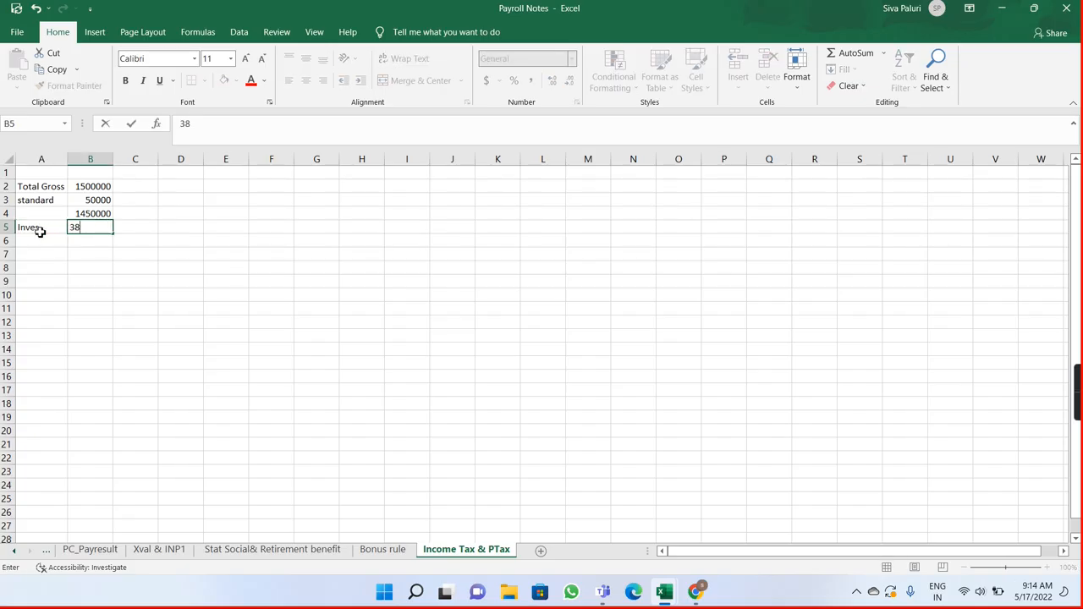
{"action": "type", "text": "5000"}
{"action": "key", "text": "Return"}
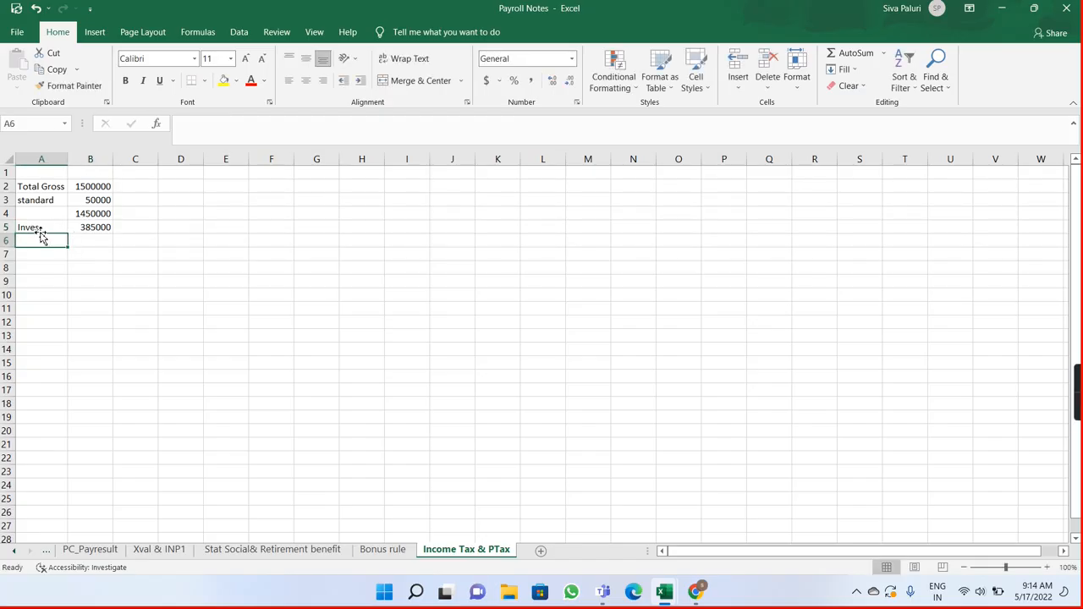
Step: Subtract the investment amount from the B4 income in B6 with the formula =B4-B5
{"action": "left_click", "coordinate": [89, 246]}
{"action": "double_click", "coordinate": [87, 241]}
{"action": "type", "text": "="}
{"action": "left_click", "coordinate": [87, 214]}
{"action": "type", "text": "-"}
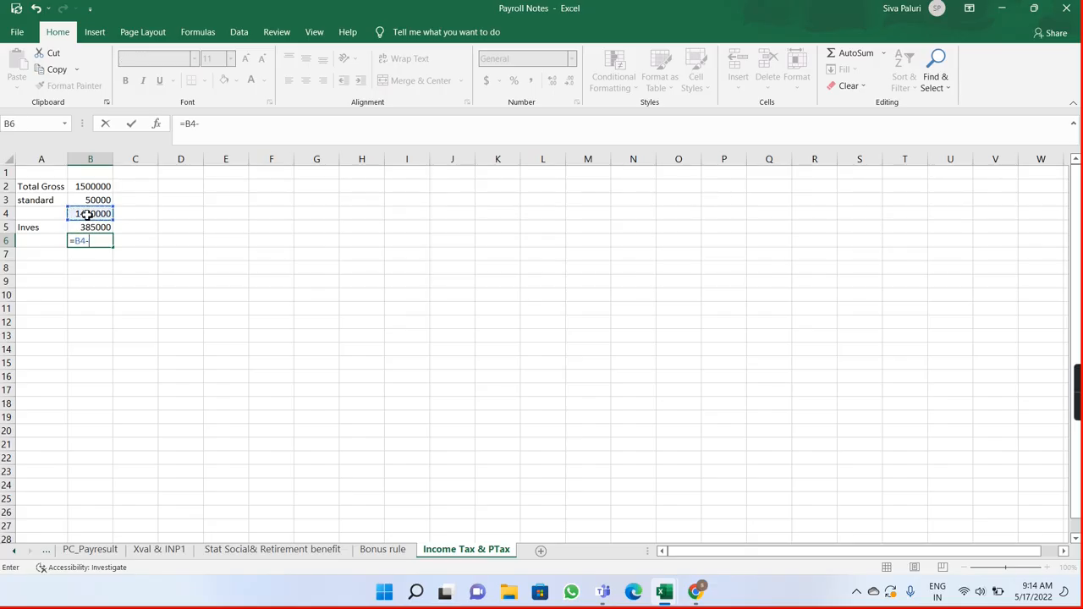
{"action": "left_click", "coordinate": [90, 223]}
{"action": "key", "text": "Return"}
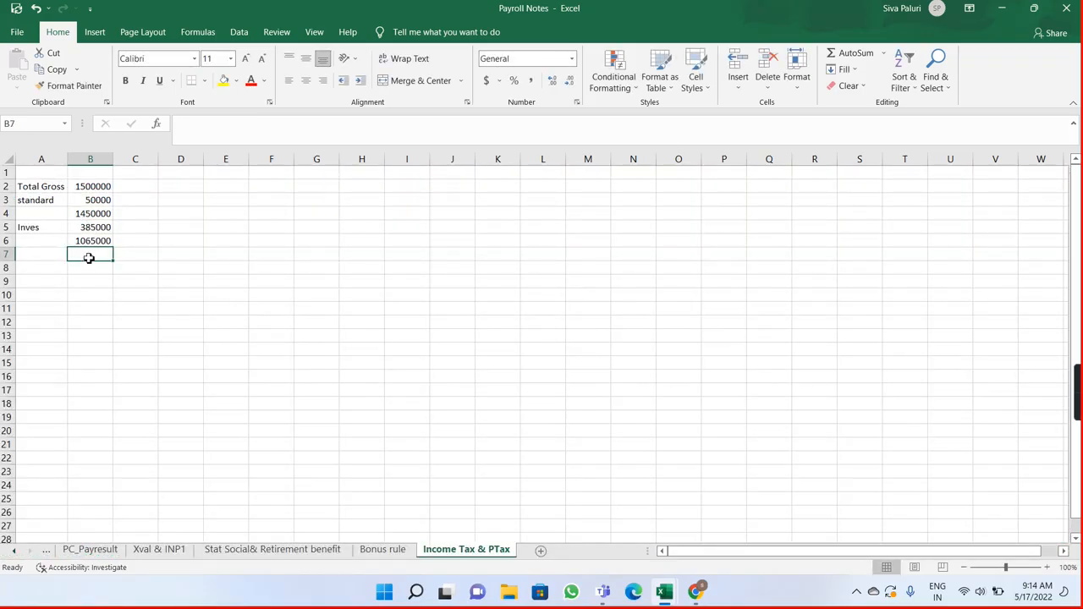
Step: Enter 1065000 in cell C8 as the taxable income for the slab breakdown
{"action": "left_click", "coordinate": [138, 255]}
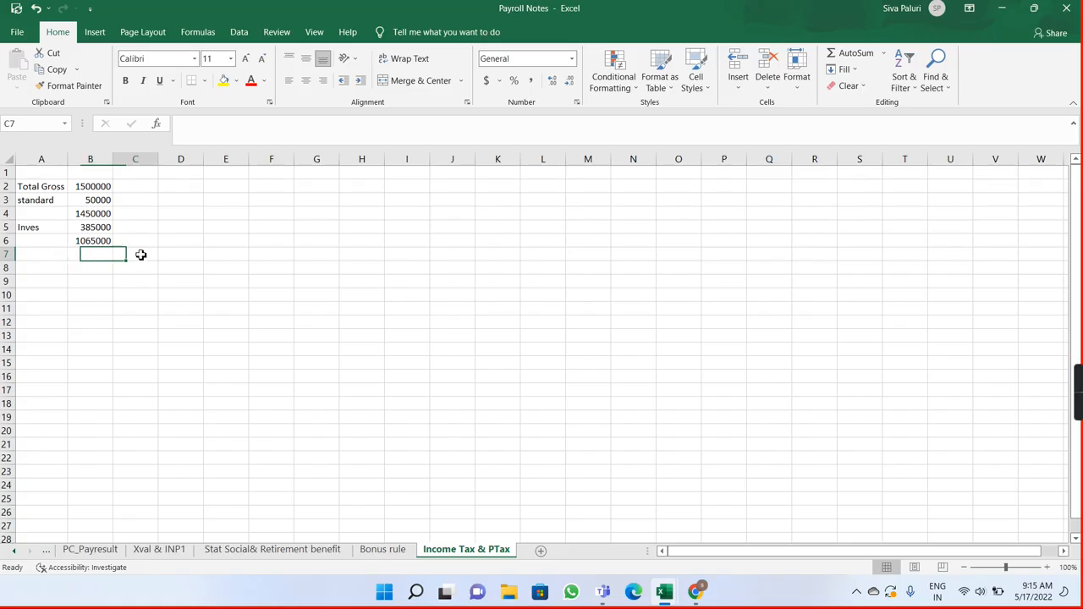
{"action": "left_click", "coordinate": [132, 270]}
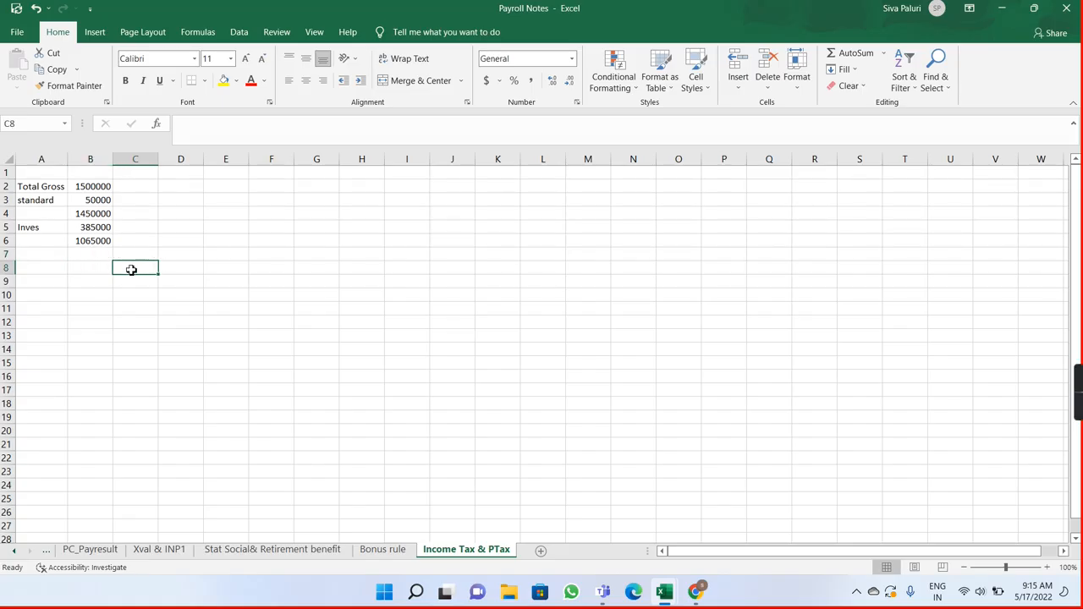
{"action": "type", "text": "10"}
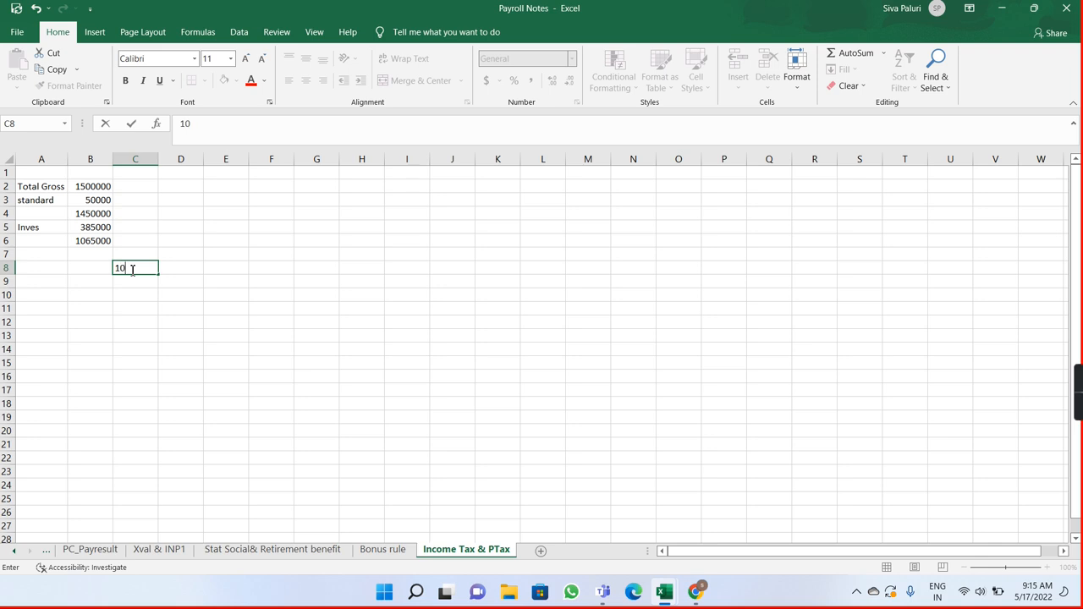
{"action": "type", "text": "65000"}
Step: Enter 0-250000 in D8 as the first income slab range beside the taxable income
{"action": "left_click", "coordinate": [187, 266]}
{"action": "type", "text": "-"}
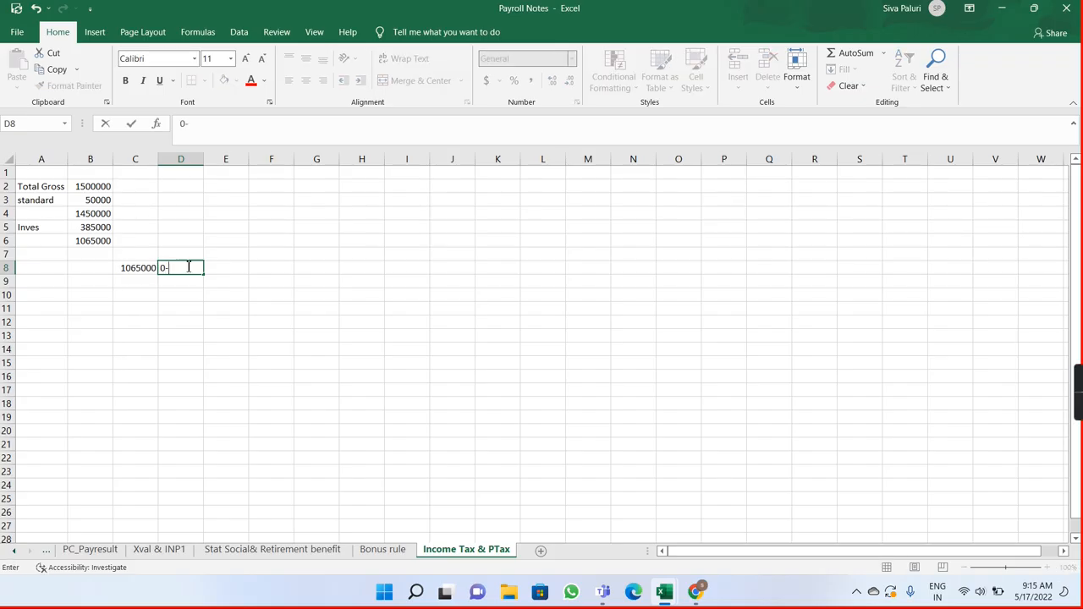
{"action": "type", "text": "2"}
{"action": "key", "text": "BackSpace"}
{"action": "type", "text": "250000"}
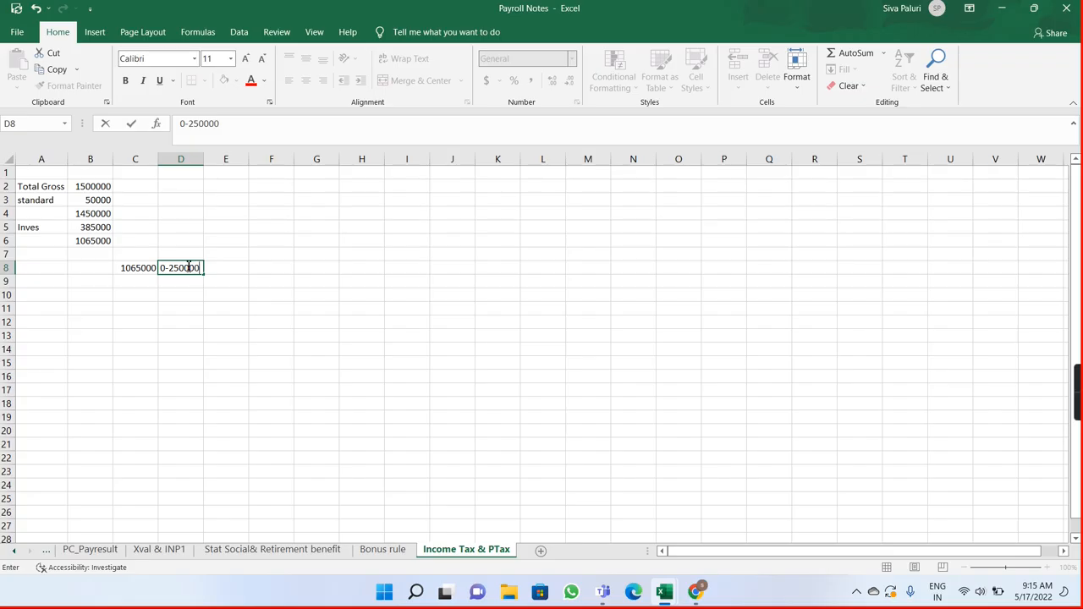
{"action": "key", "text": "Return"}
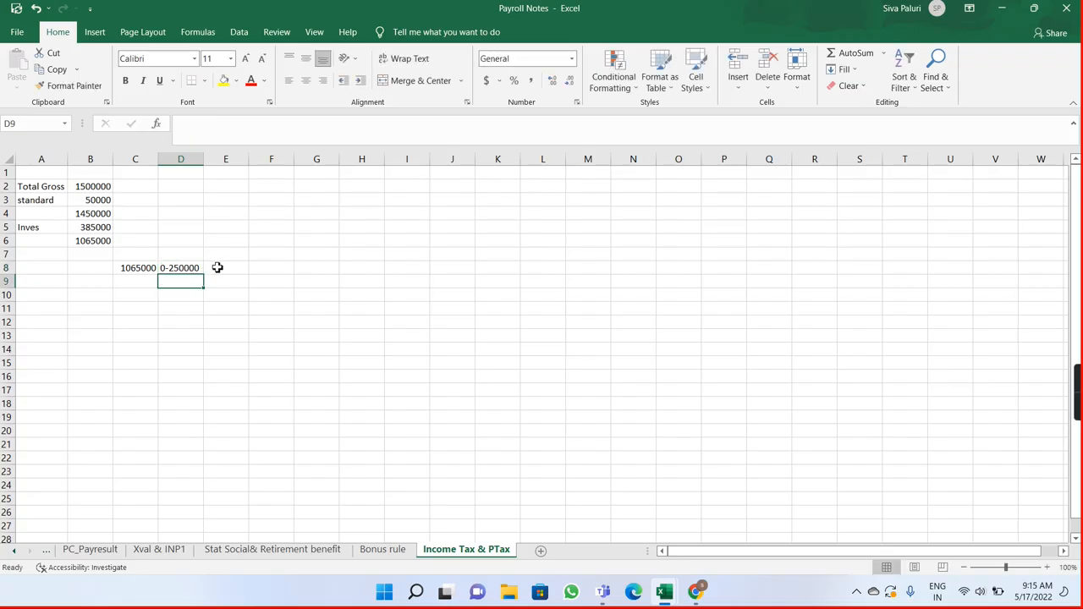
Step: Mark the 0-250000 slab as Nill in E8
{"action": "left_click", "coordinate": [218, 266]}
{"action": "type", "text": "Nill"}
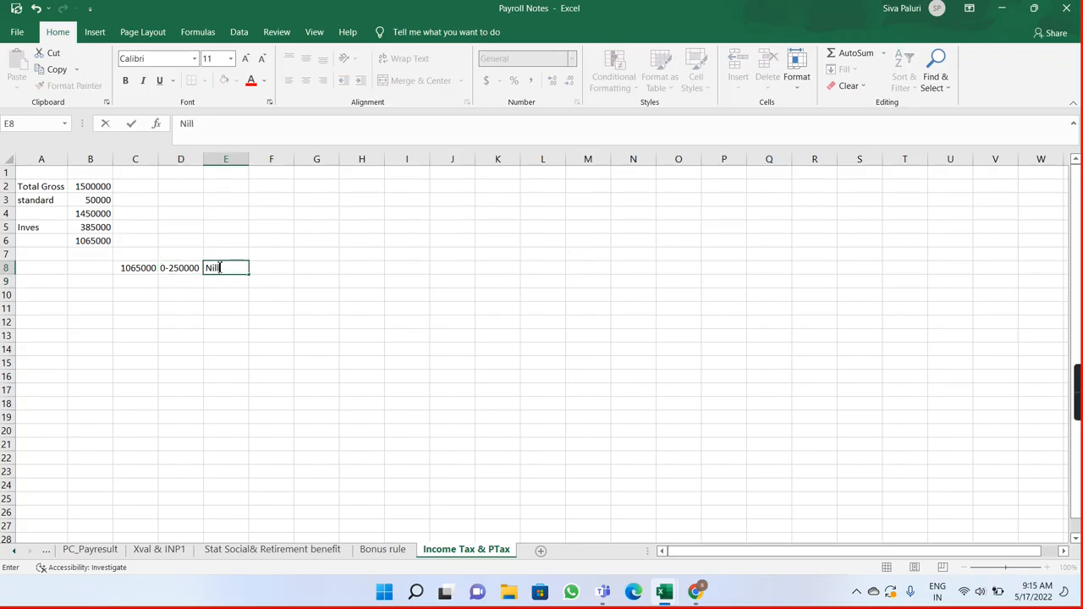
{"action": "key", "text": "Return"}
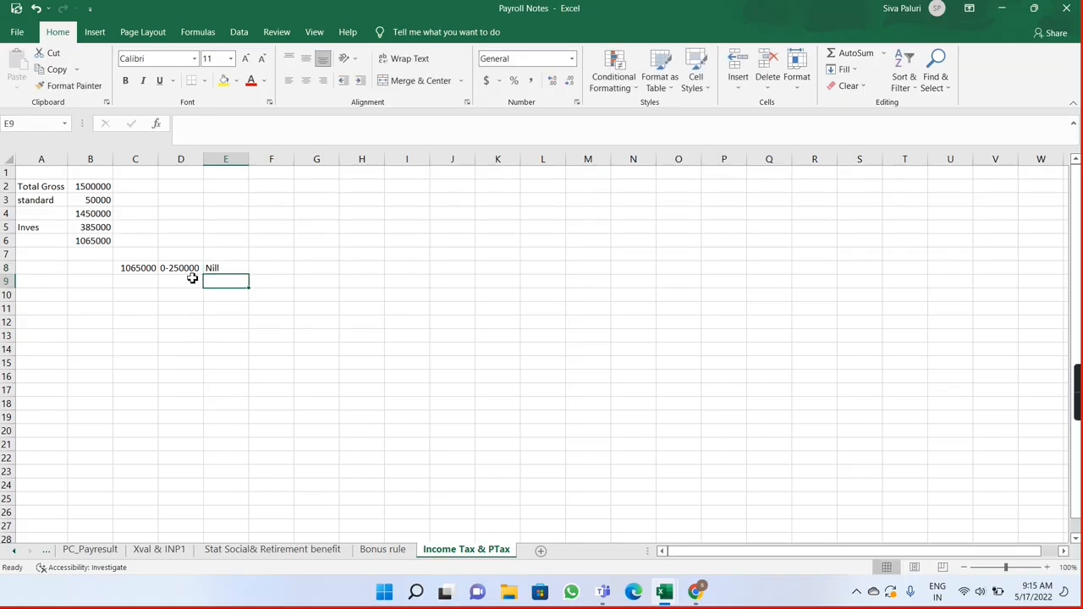
{"action": "left_click", "coordinate": [193, 279]}
{"action": "type", "text": "250000"}
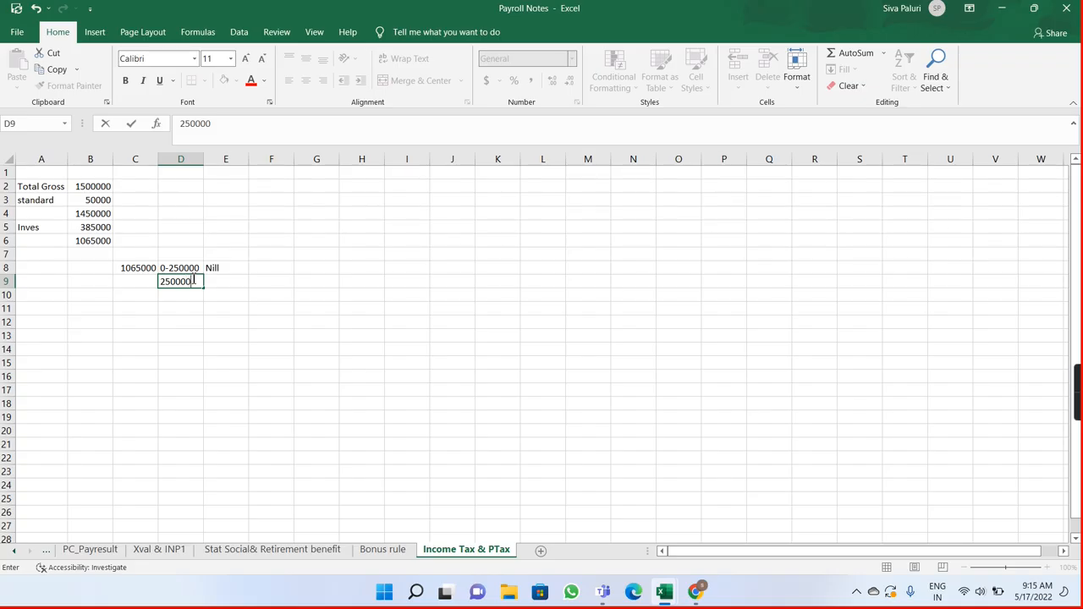
{"action": "type", "text": "-500000"}
{"action": "key", "text": "Return"}
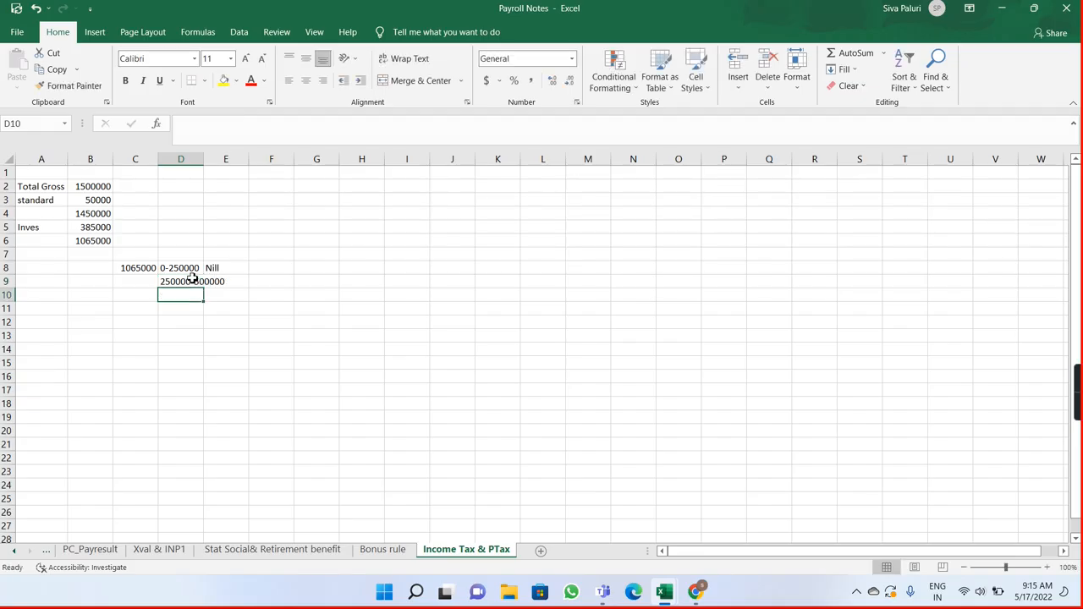
{"action": "left_click_drag", "start_coordinate": [204, 156], "coordinate": [228, 158]}
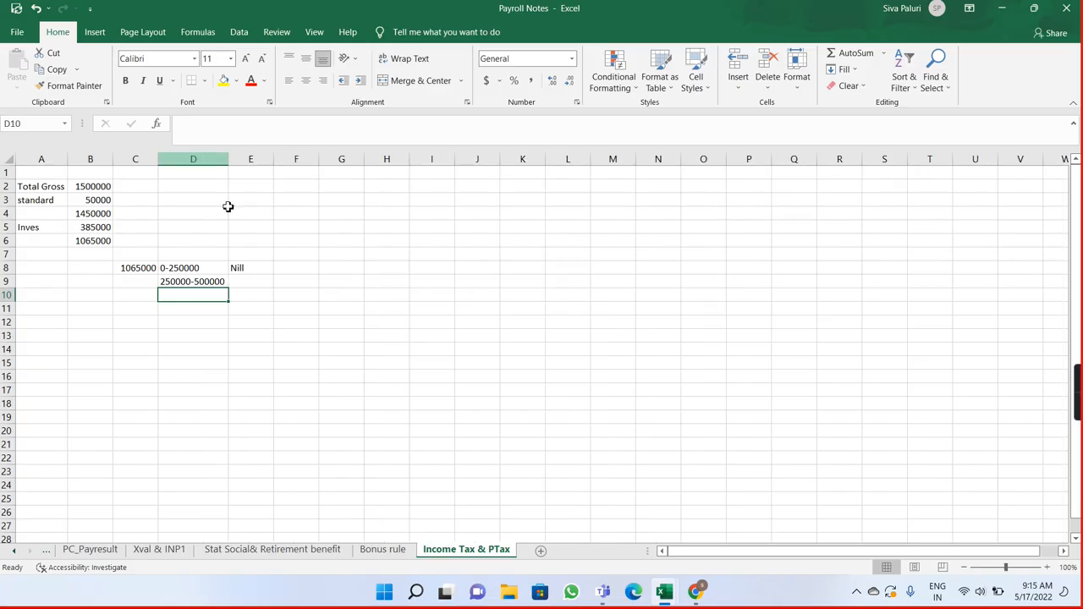
{"action": "double_click", "coordinate": [242, 282]}
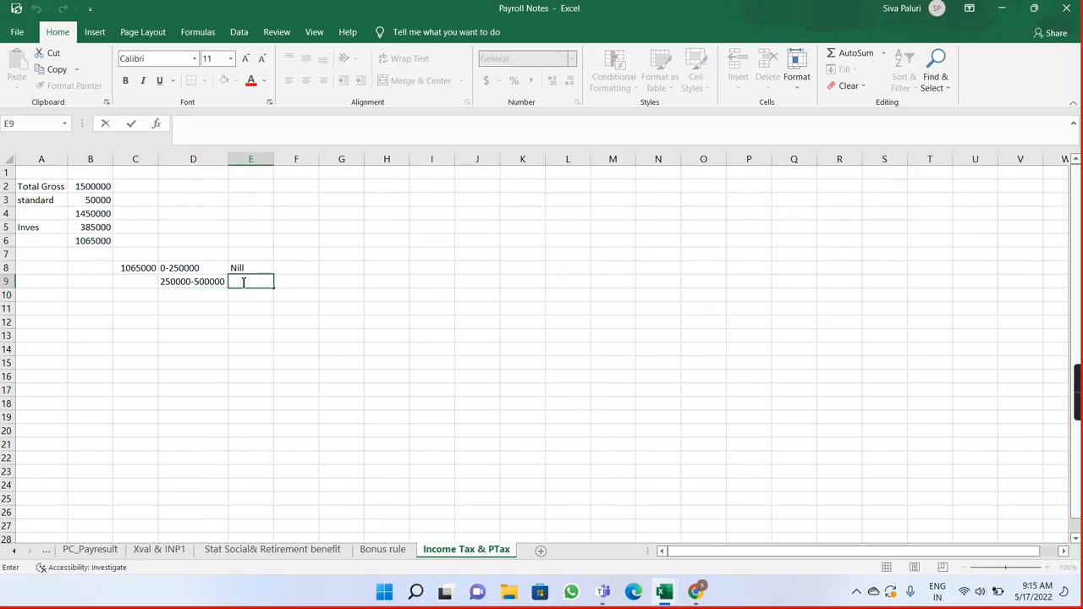
{"action": "type", "text": "="}
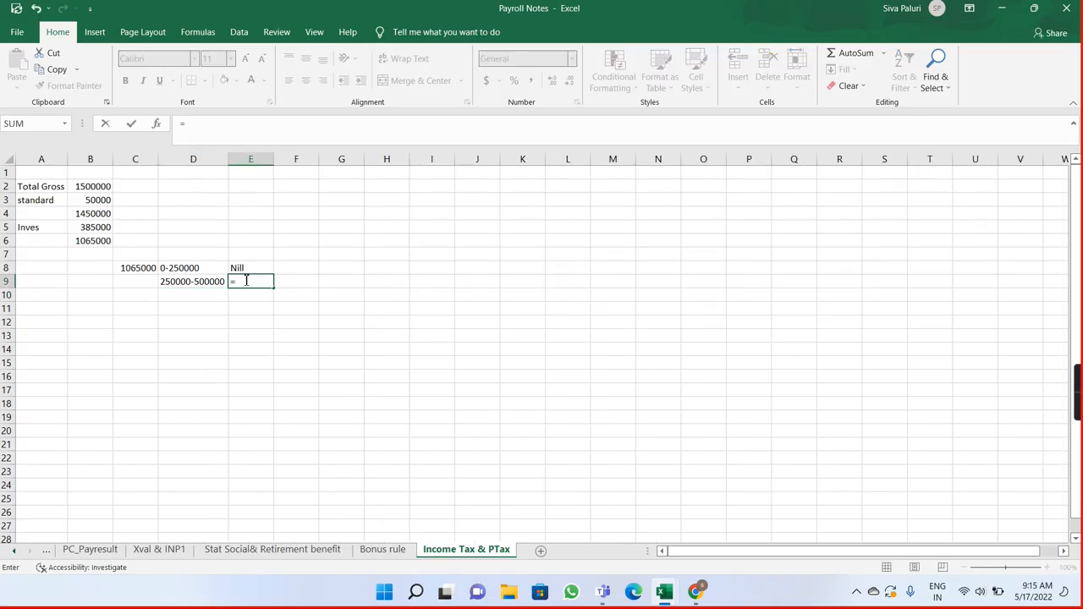
{"action": "type", "text": "500000-25"}
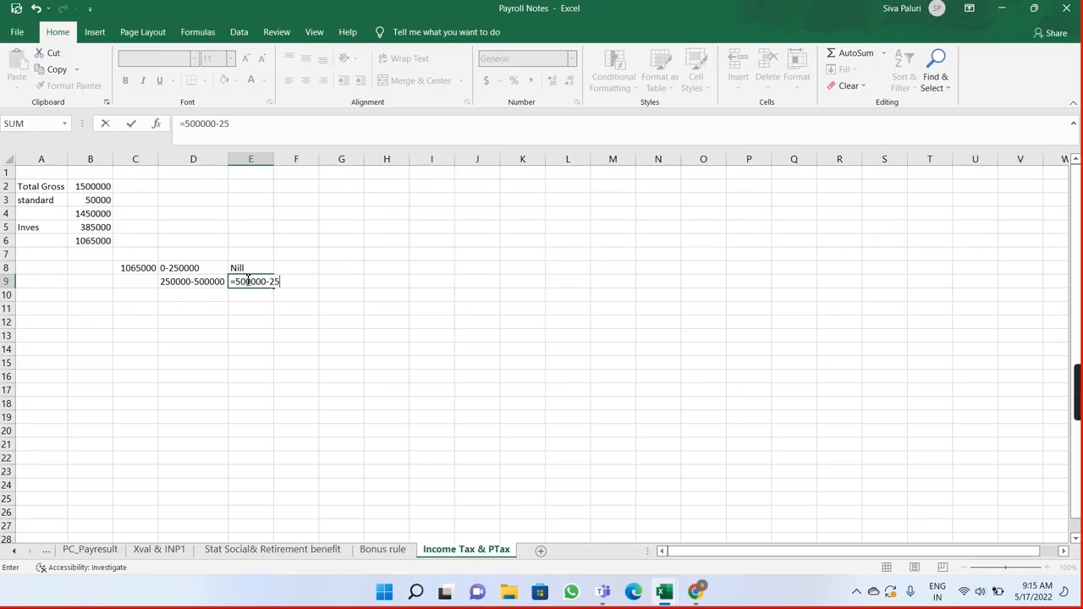
{"action": "type", "text": "0000"}
{"action": "key", "text": "Return"}
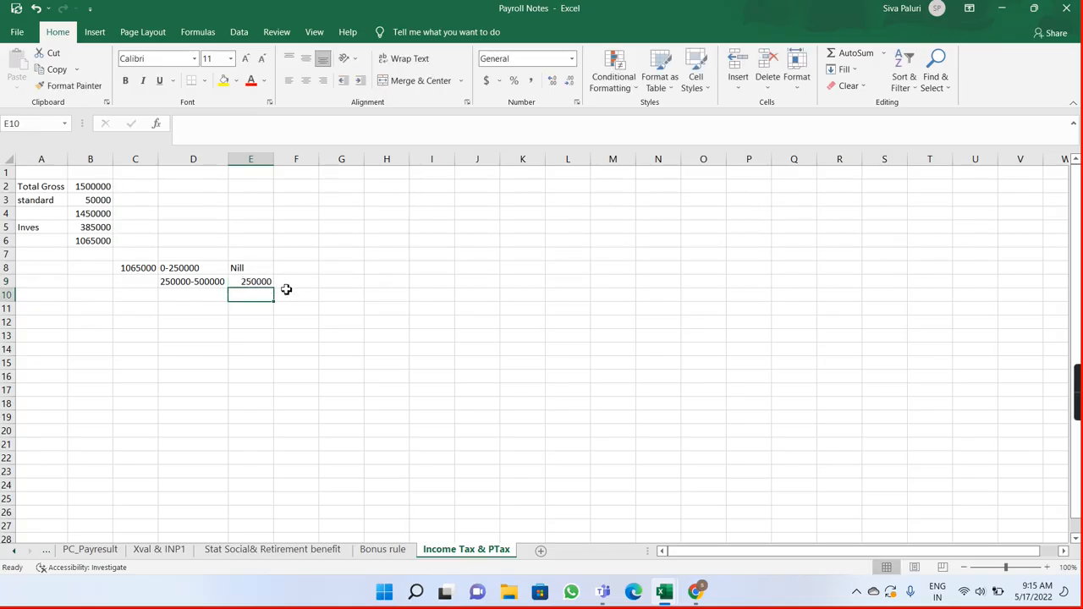
Step: Check the second slab's old rate in the Chrome slab table and calculate its tax in F9 with =250000*5%
{"action": "left_click", "coordinate": [297, 283]}
{"action": "double_click", "coordinate": [297, 284]}
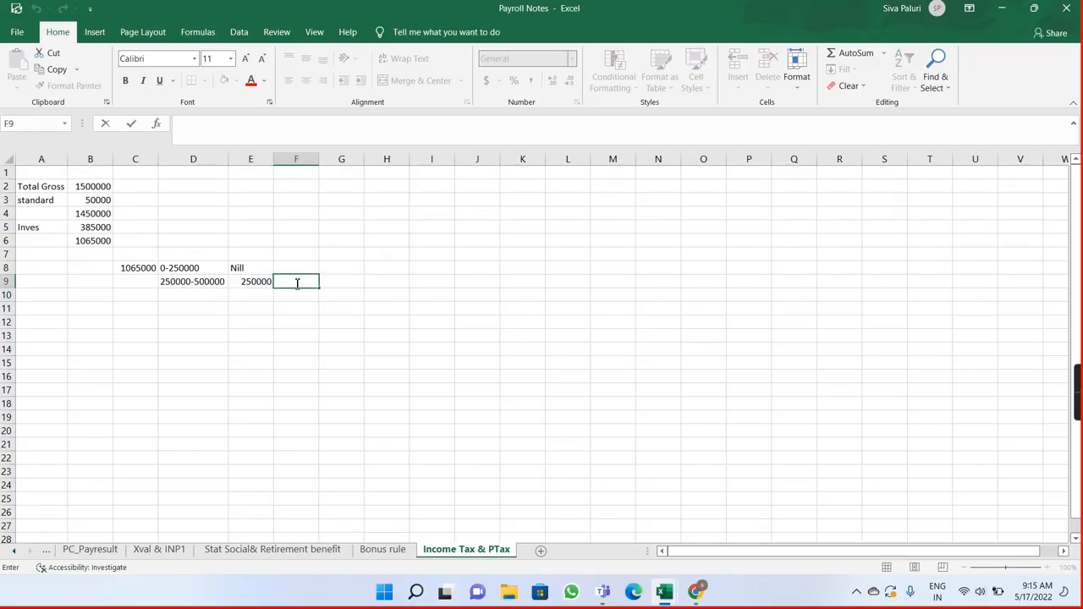
{"action": "type", "text": "="}
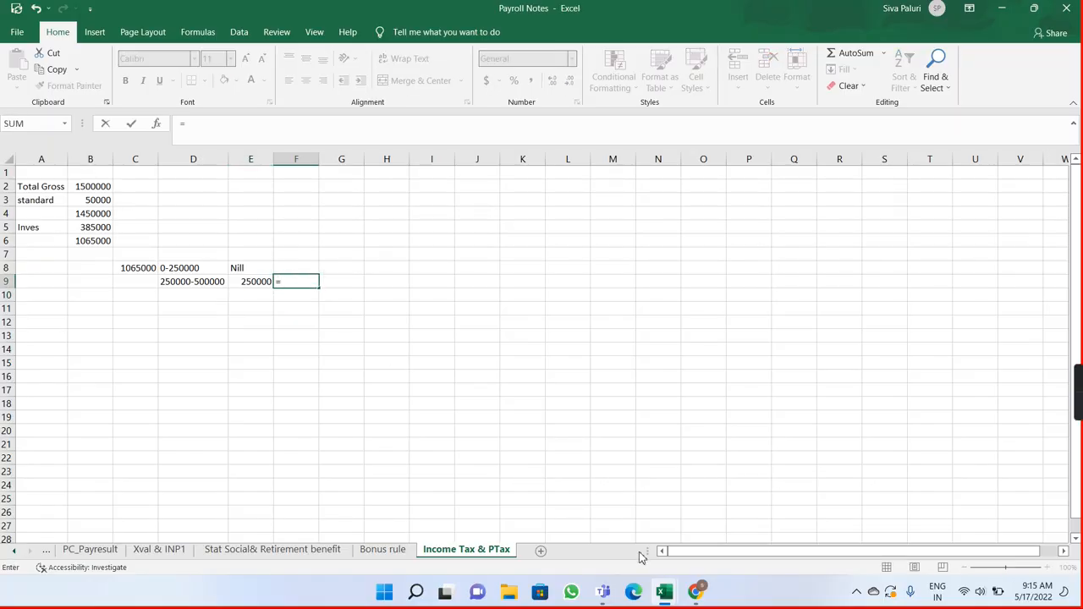
{"action": "left_click", "coordinate": [695, 590]}
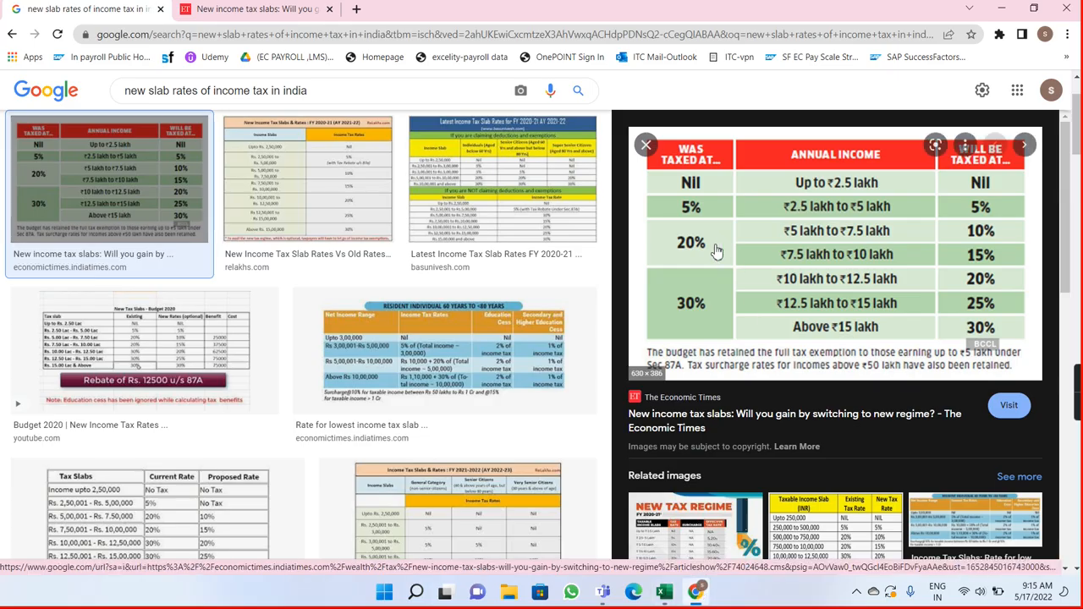
{"action": "key", "text": "alt+Tab"}
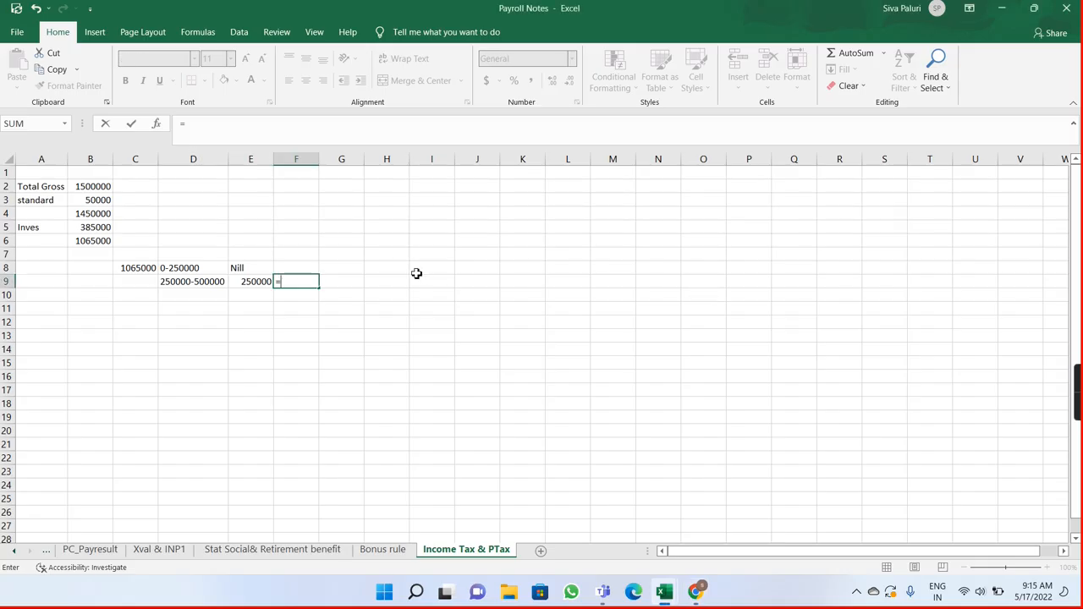
{"action": "type", "text": "250000"}
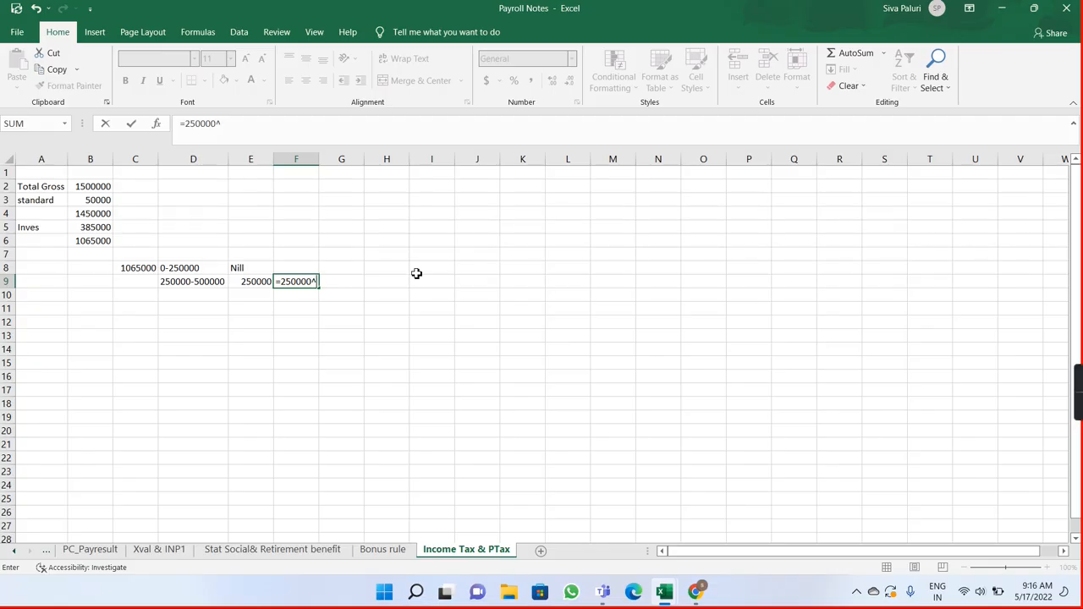
{"action": "type", "text": "*5%"}
{"action": "key", "text": "Return"}
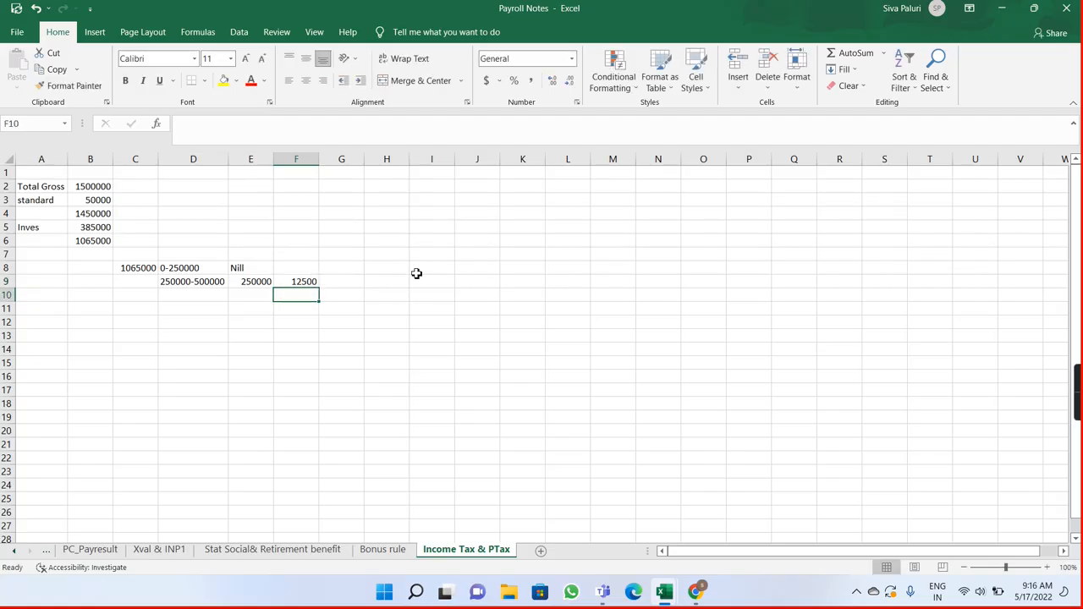
Step: Clear the Nill entry from E8 and enter 0 in F8 as the tax for the 0-250000 slab
{"action": "left_click", "coordinate": [259, 269]}
{"action": "key", "text": "BackSpace"}
{"action": "key", "text": "Return"}
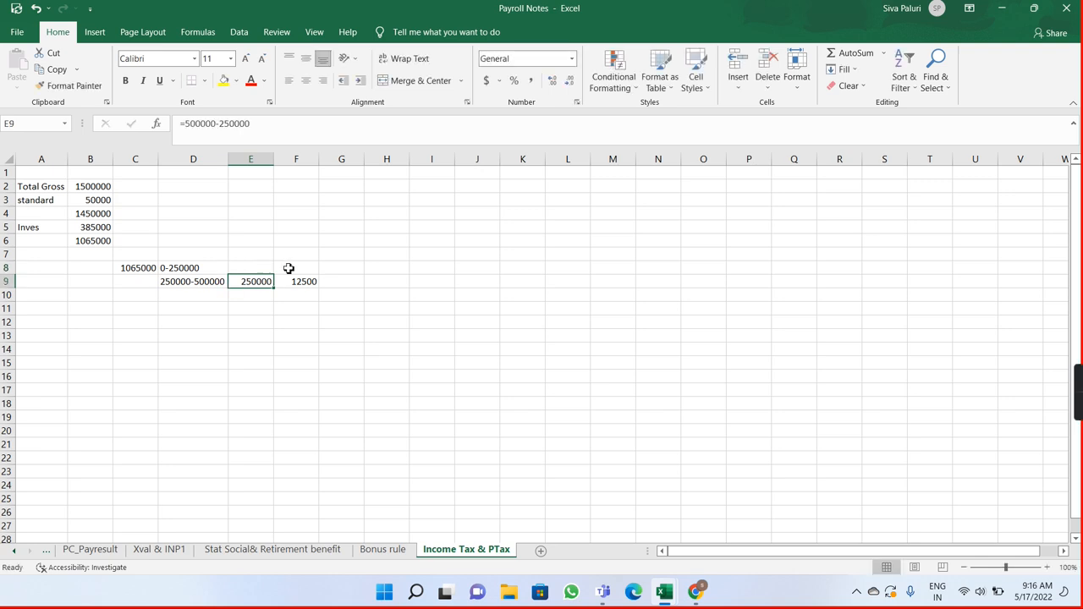
{"action": "left_click", "coordinate": [290, 269]}
{"action": "type", "text": "0"}
{"action": "key", "text": "Return"}
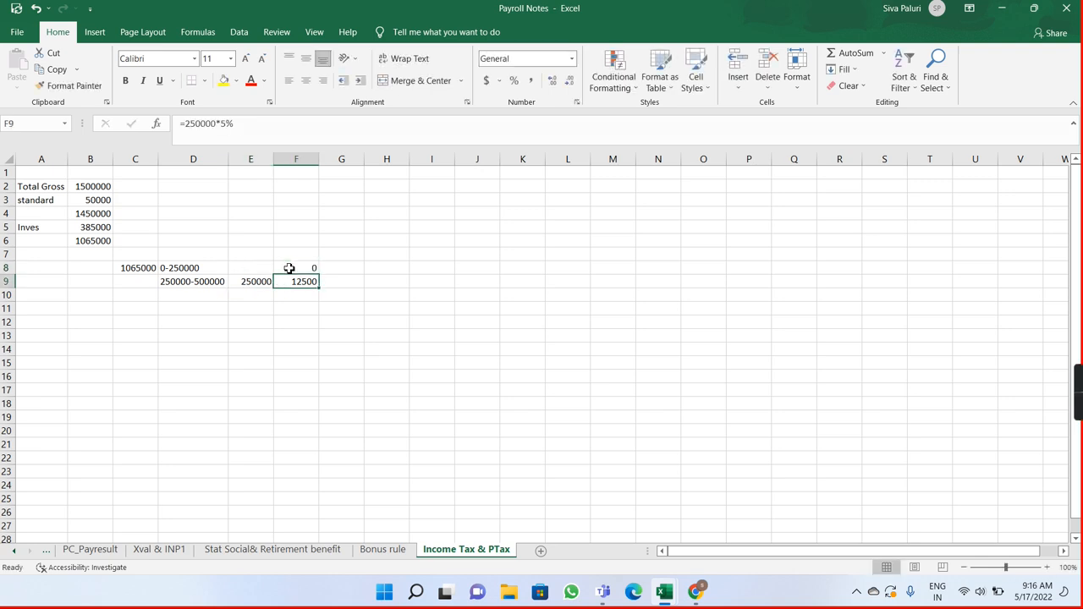
Step: Consult the slab table in Chrome and start the third slab range in D10 with 100000-
{"action": "left_click", "coordinate": [199, 295]}
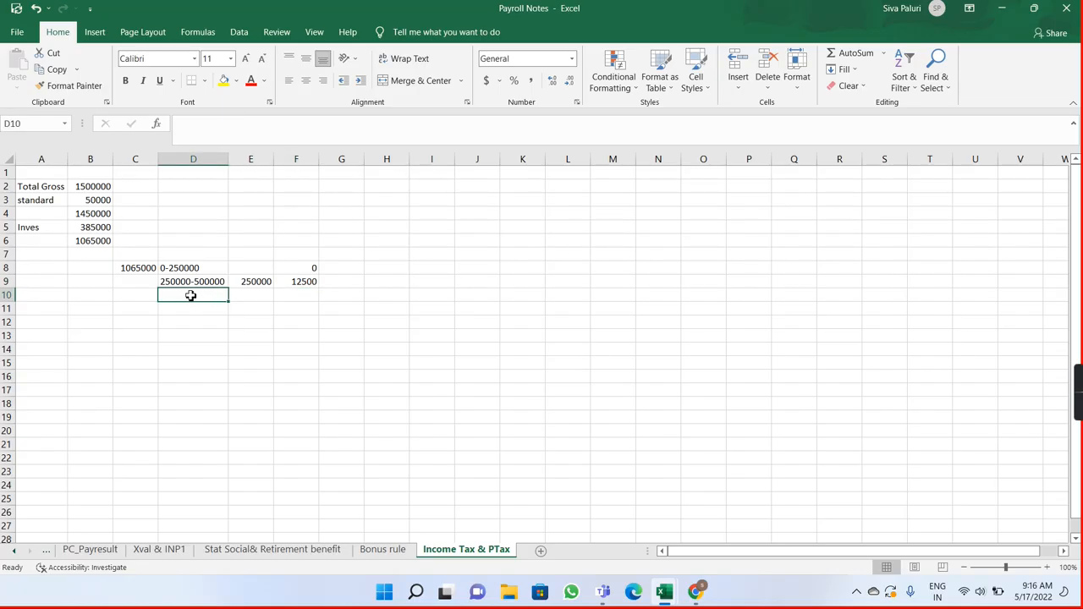
{"action": "key", "text": "alt+Tab"}
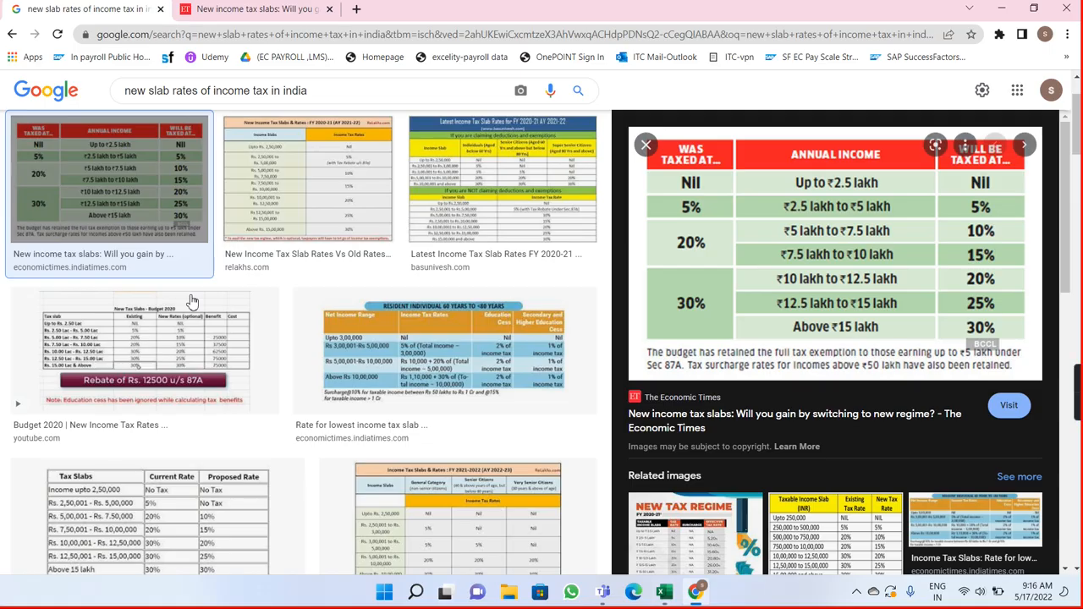
{"action": "key", "text": "alt+Tab"}
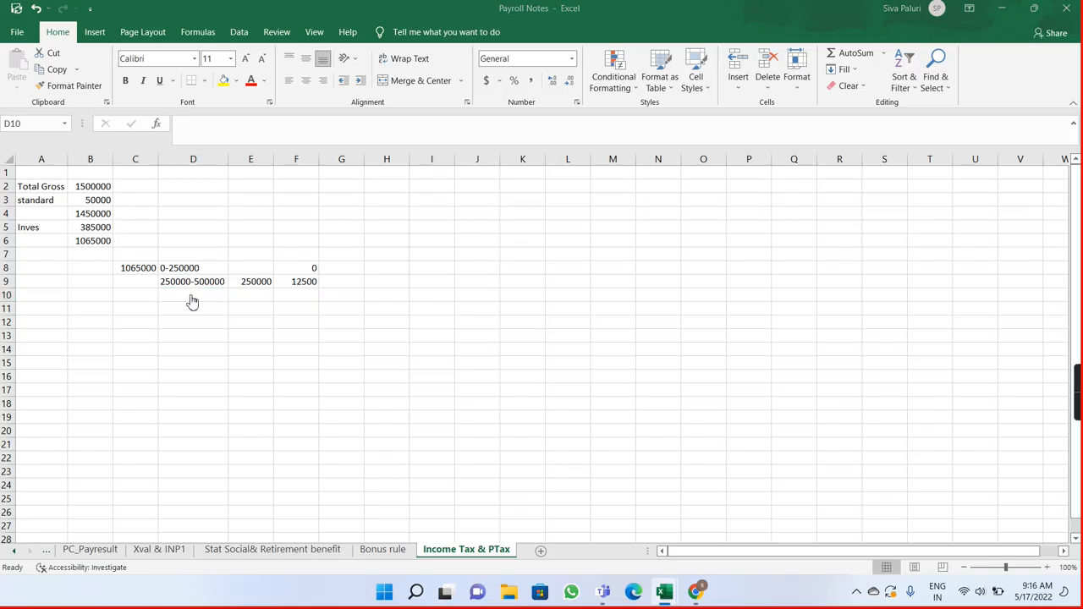
{"action": "key", "text": "alt+Tab"}
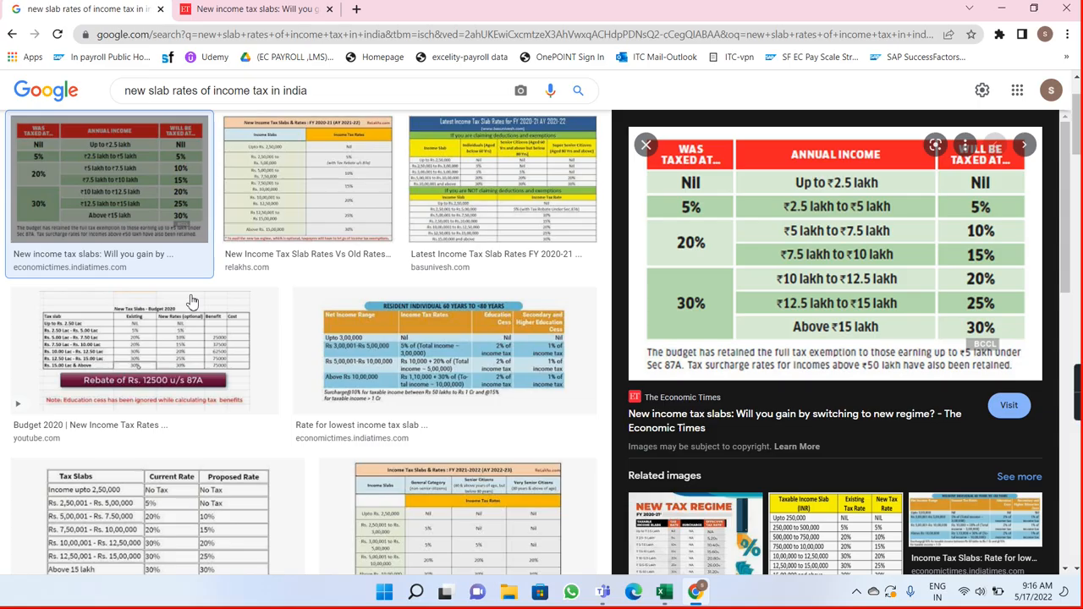
{"action": "key", "text": "alt+Tab"}
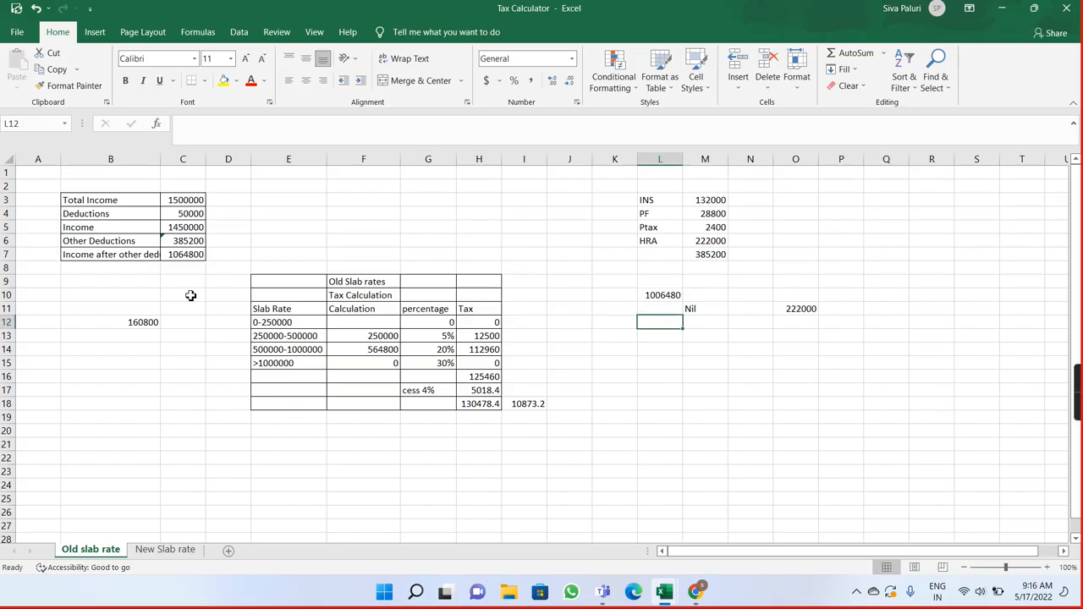
{"action": "key", "text": "alt+Tab"}
{"action": "key", "text": "alt+Tab"}
{"action": "double_click", "coordinate": [191, 295]}
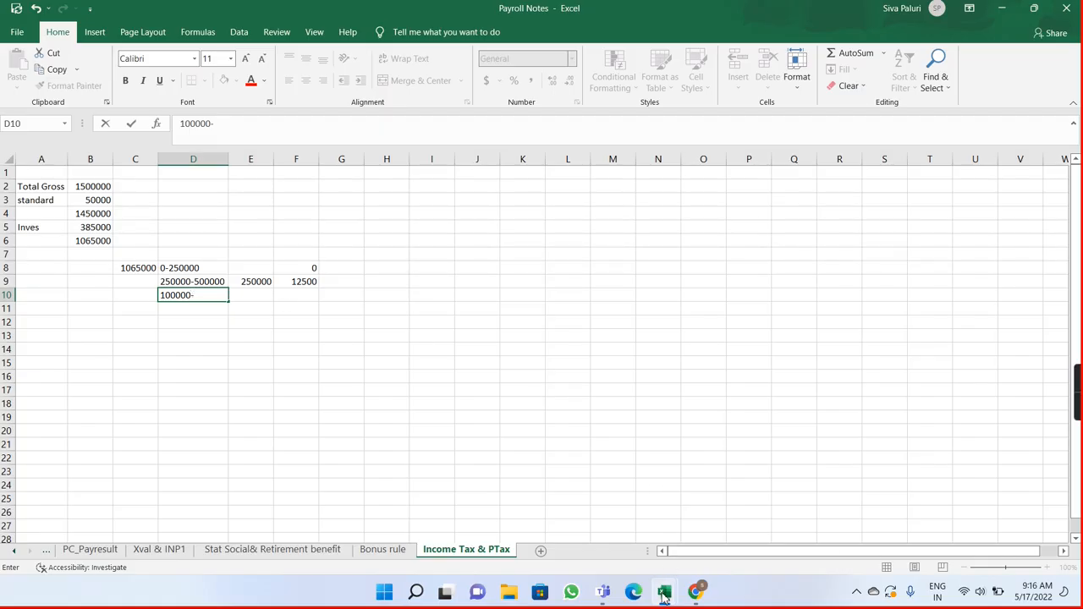
Step: Check the third slab's range in the Tax Calculator workbook's Old slab rate sheet and the slab table in Chrome
{"action": "mouse_move", "coordinate": [664, 596]}
{"action": "left_click", "coordinate": [741, 529]}
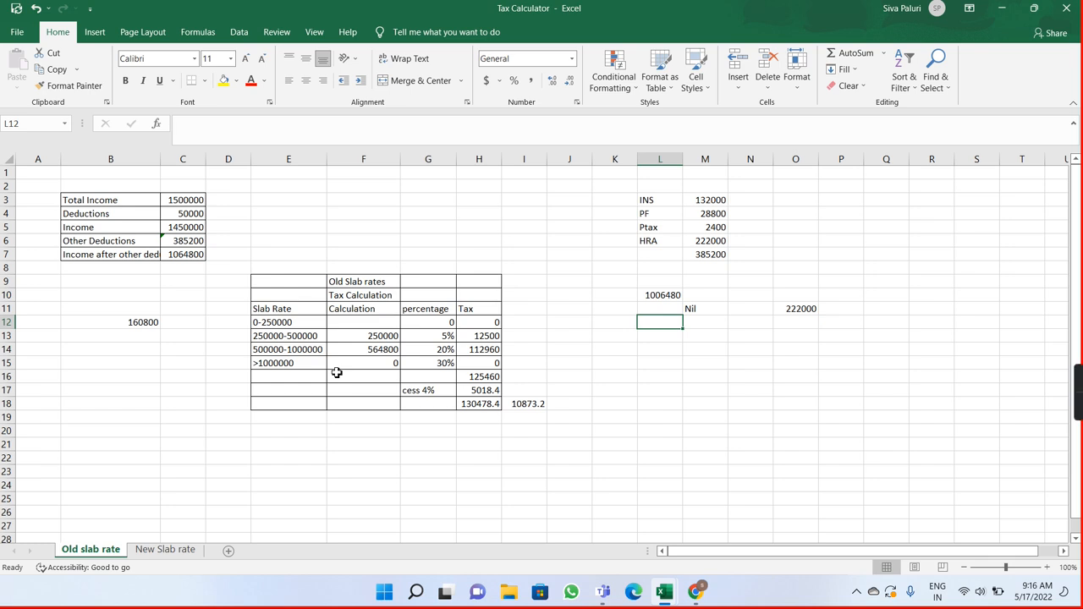
{"action": "key", "text": "alt+Tab"}
{"action": "key", "text": "alt+Tab"}
{"action": "key", "text": "alt+Tab"}
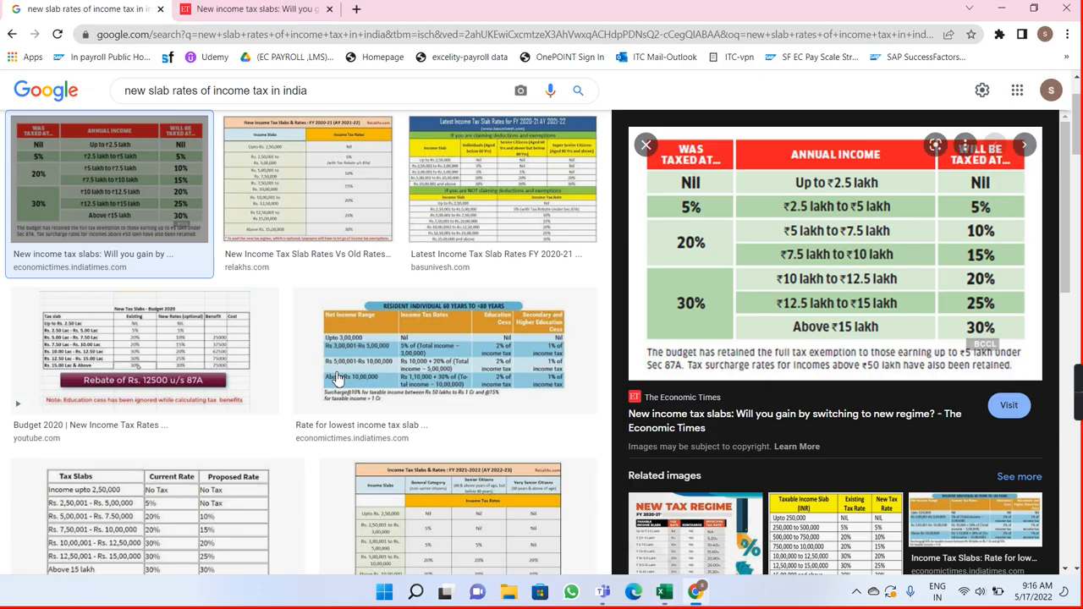
{"action": "key", "text": "alt+Tab"}
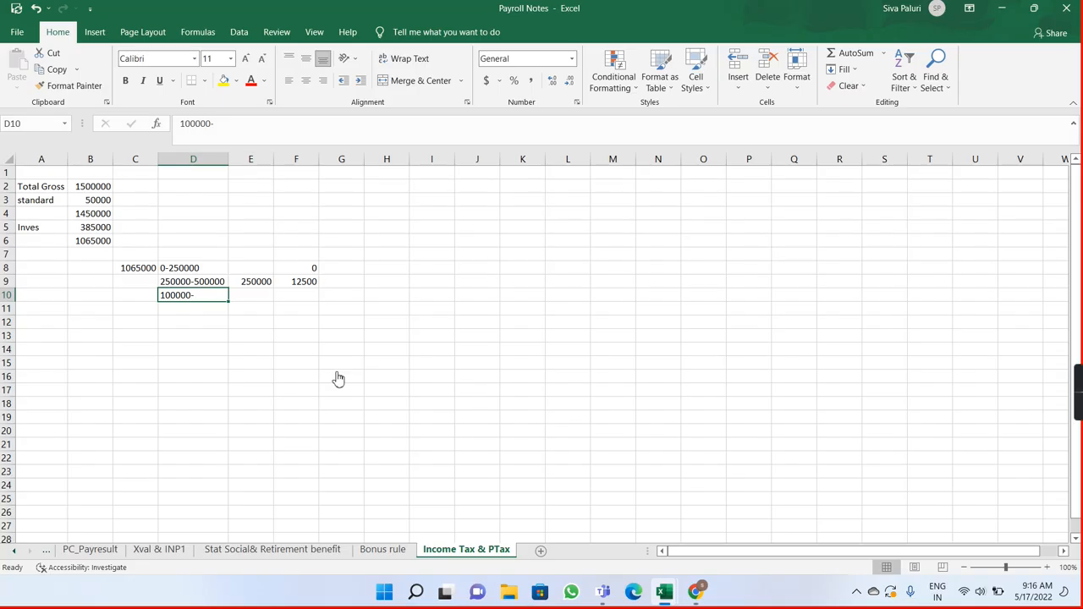
{"action": "key", "text": "alt+Tab"}
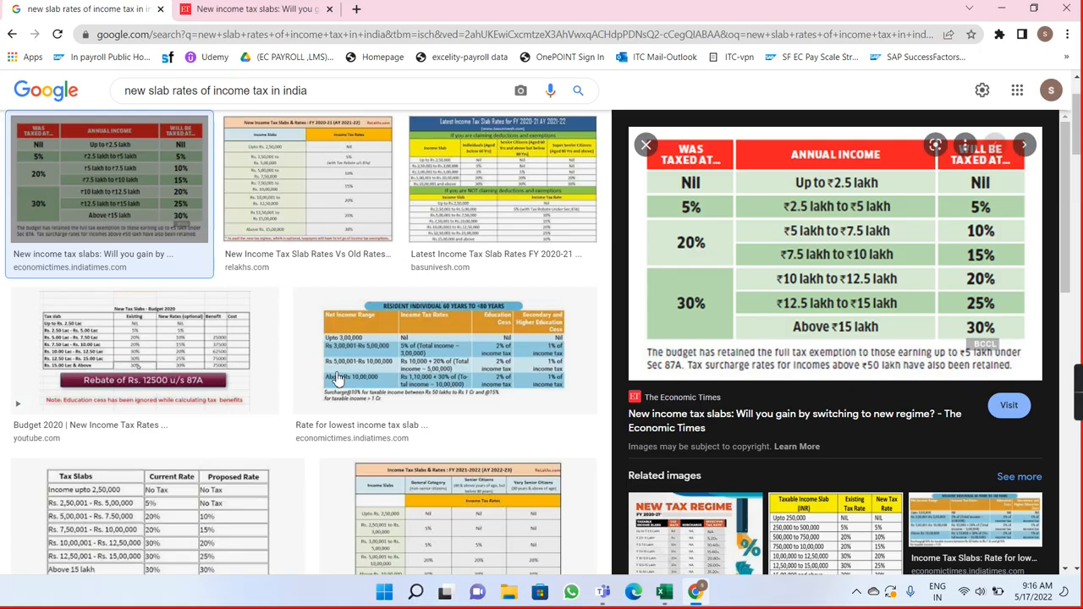
{"action": "key", "text": "alt+Tab"}
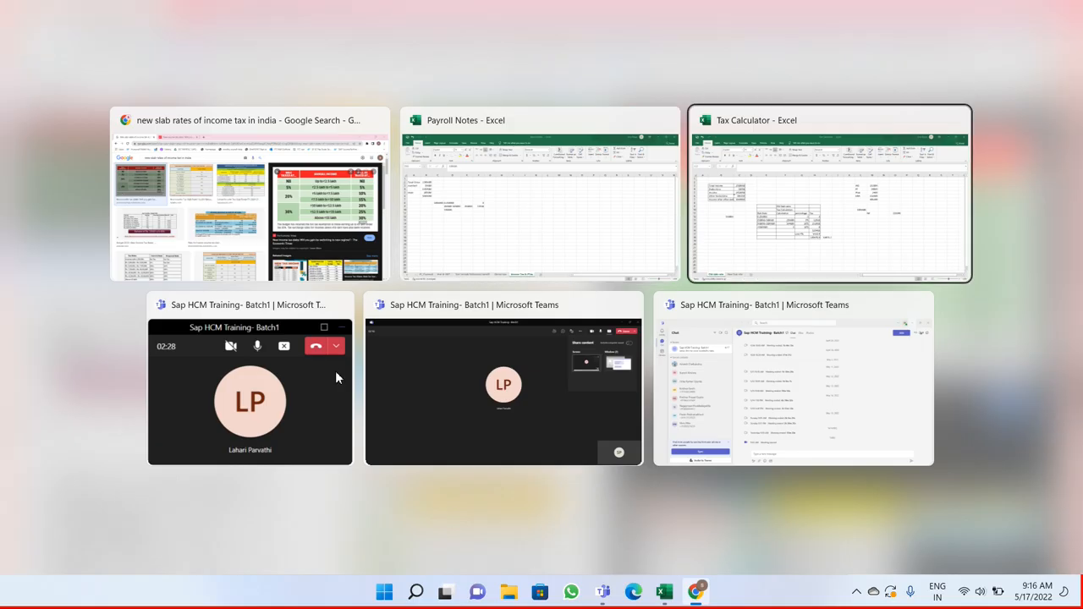
{"action": "key", "text": "alt+Tab"}
{"action": "key", "text": "alt+Tab"}
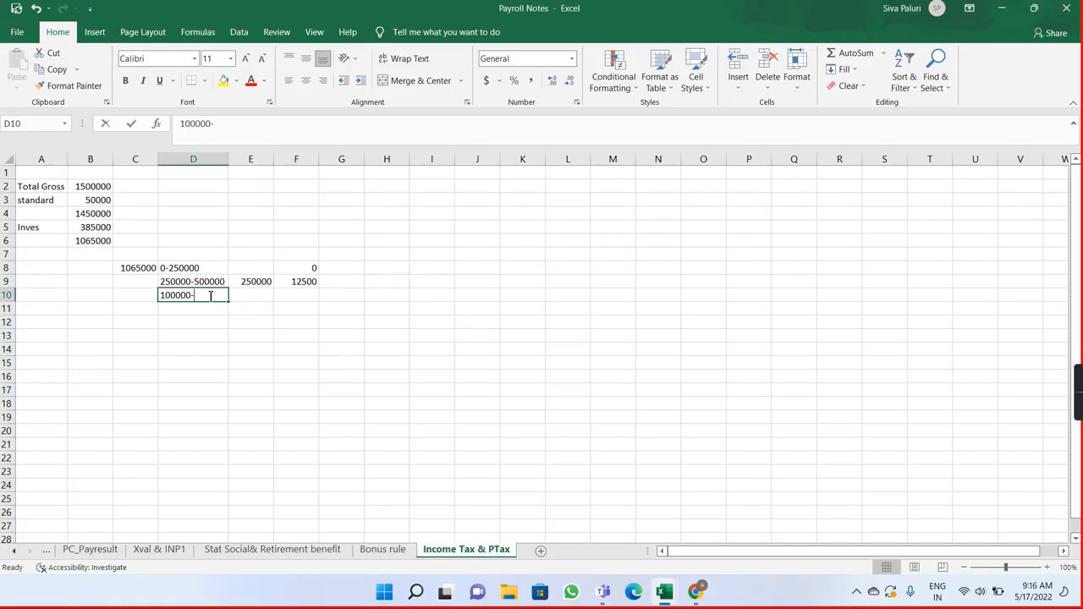
{"action": "key", "text": "BackSpace"}
{"action": "type", "text": "500000-1000"}
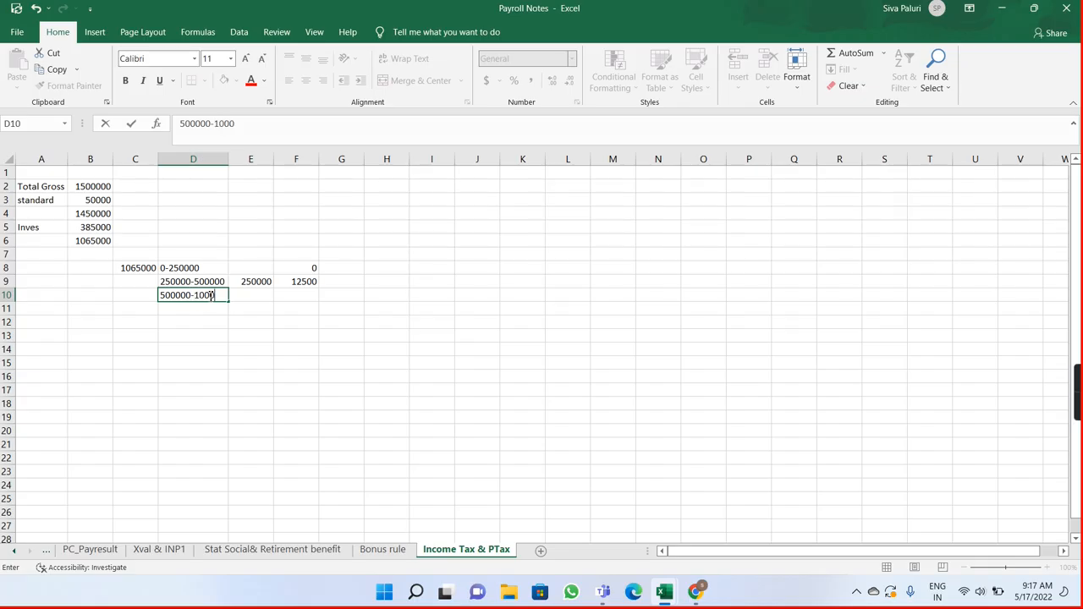
{"action": "type", "text": "000"}
{"action": "key", "text": "Return"}
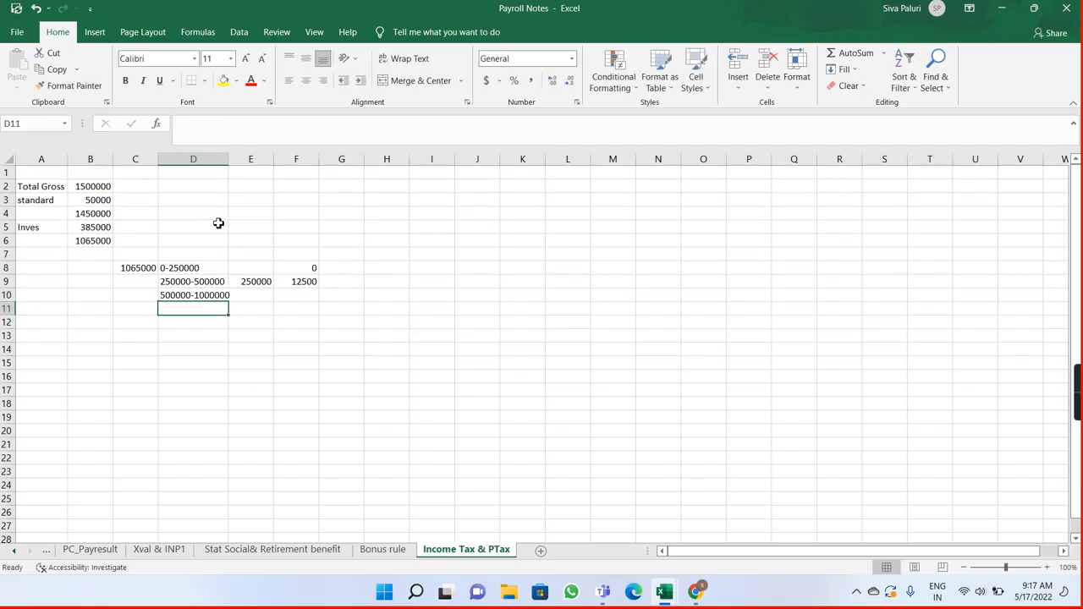
{"action": "double_click", "coordinate": [228, 161]}
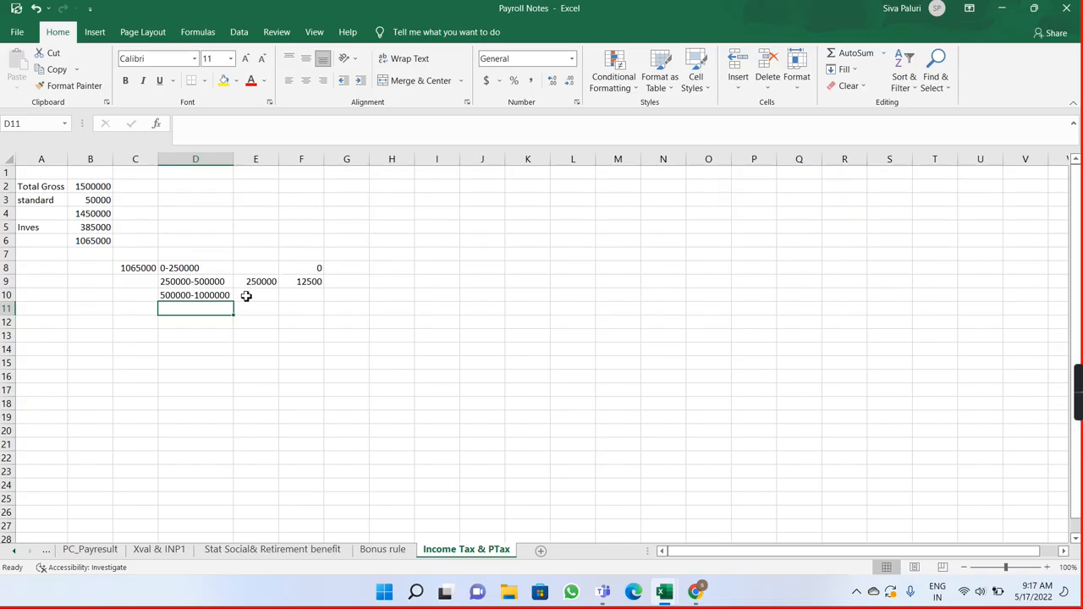
{"action": "left_click", "coordinate": [246, 295]}
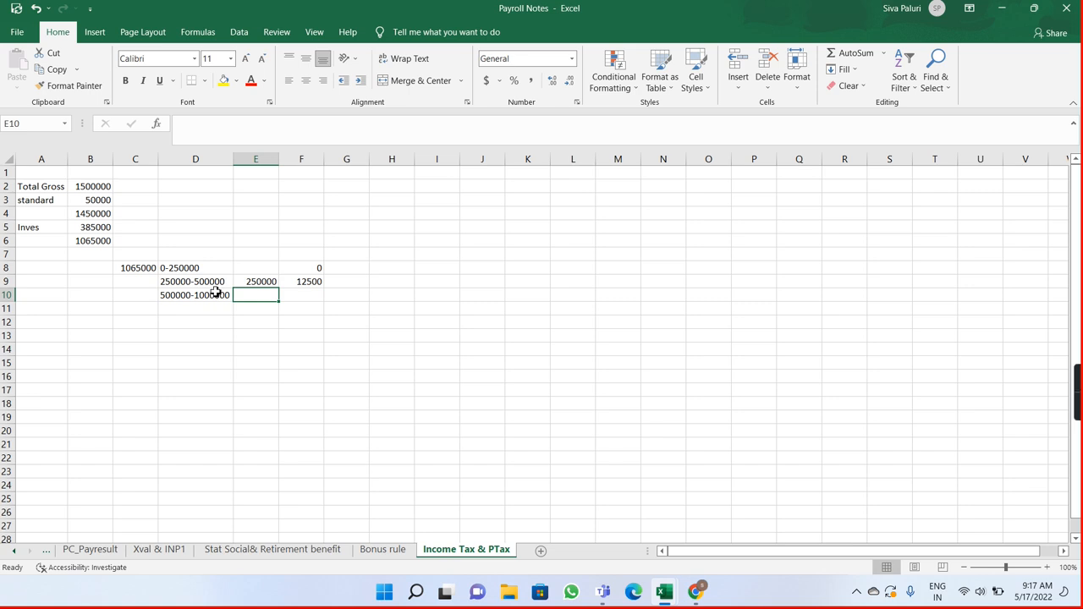
{"action": "key", "text": "alt+Tab"}
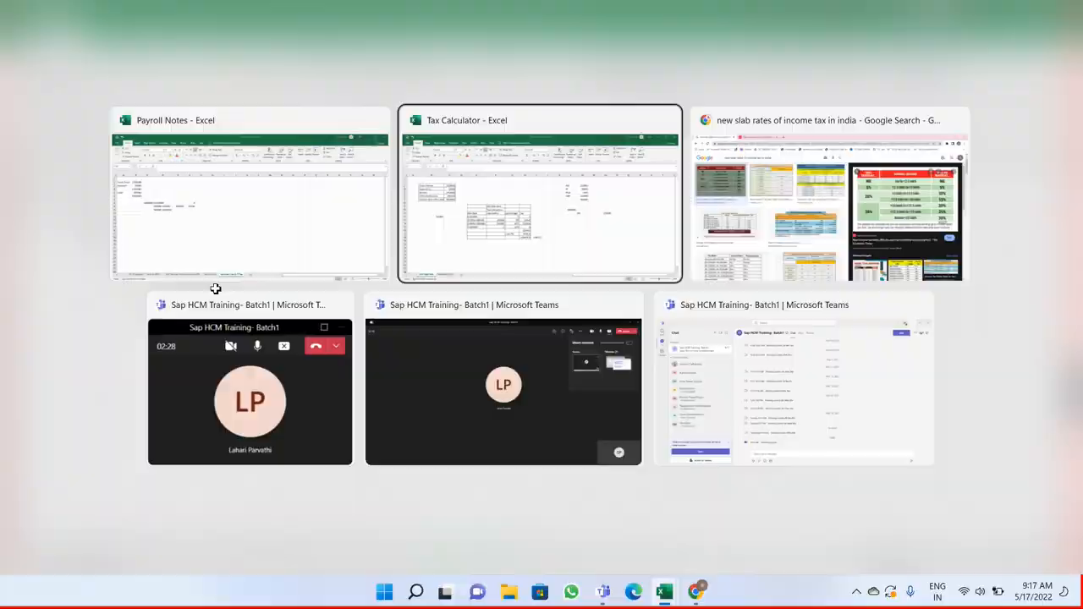
{"action": "key", "text": "alt+Tab"}
{"action": "key", "text": "alt+Tab"}
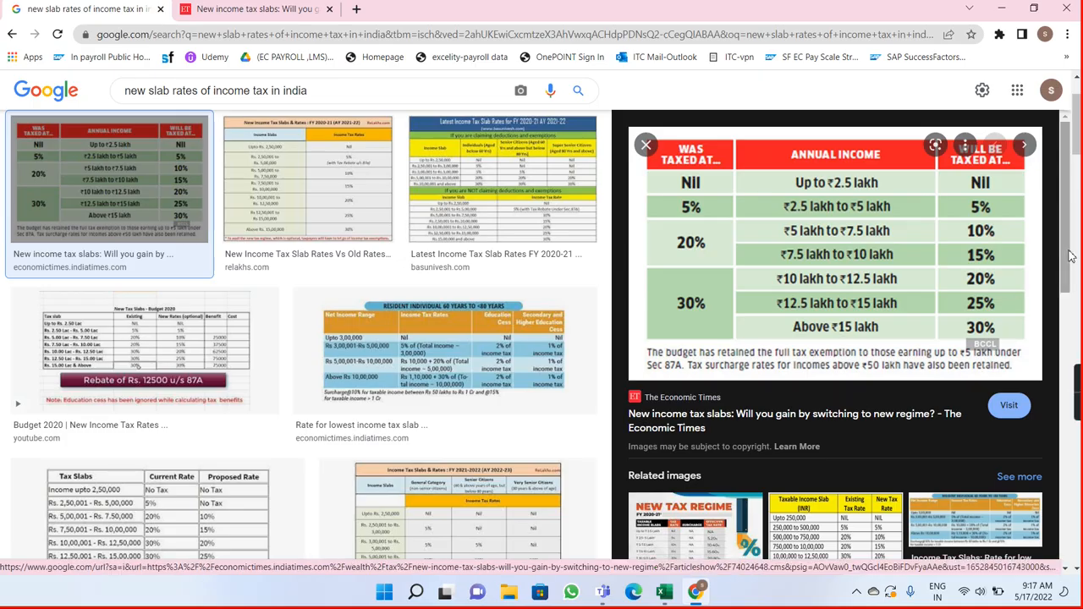
{"action": "scroll", "coordinate": [1071, 256], "scroll_direction": "down", "scroll_amount": 3}
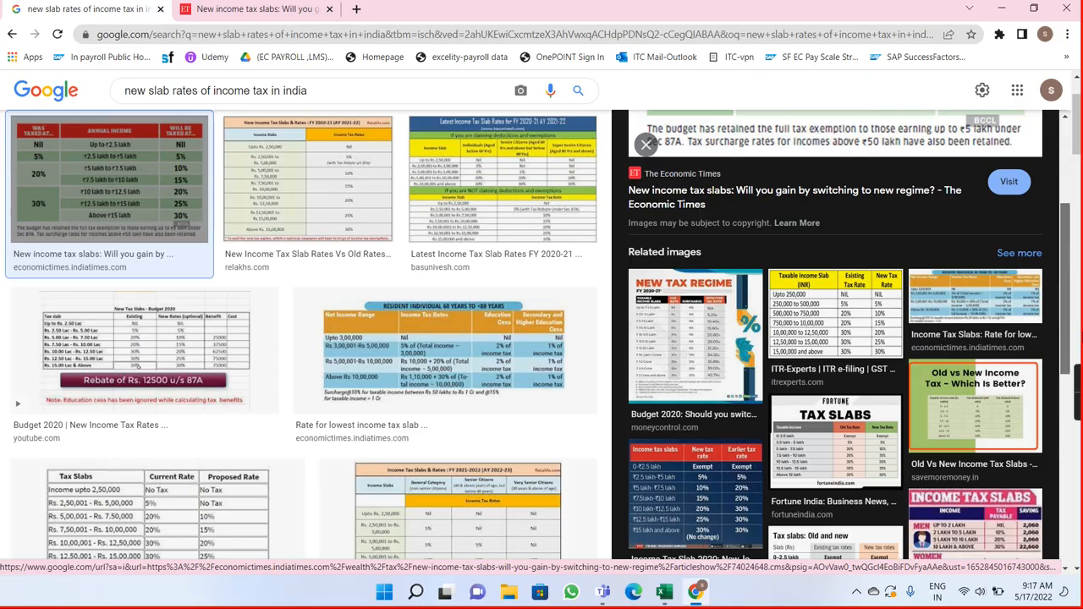
{"action": "scroll", "coordinate": [835, 334], "scroll_direction": "down", "scroll_amount": 3}
{"action": "scroll", "coordinate": [836, 334], "scroll_direction": "down", "scroll_amount": 2}
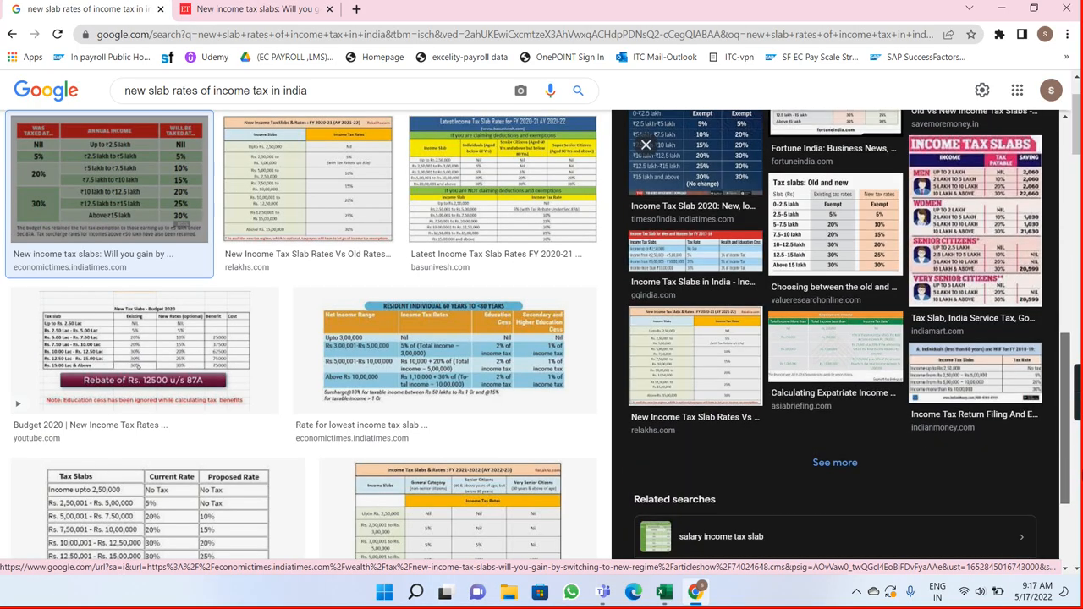
{"action": "scroll", "coordinate": [1030, 238], "scroll_direction": "up", "scroll_amount": 6}
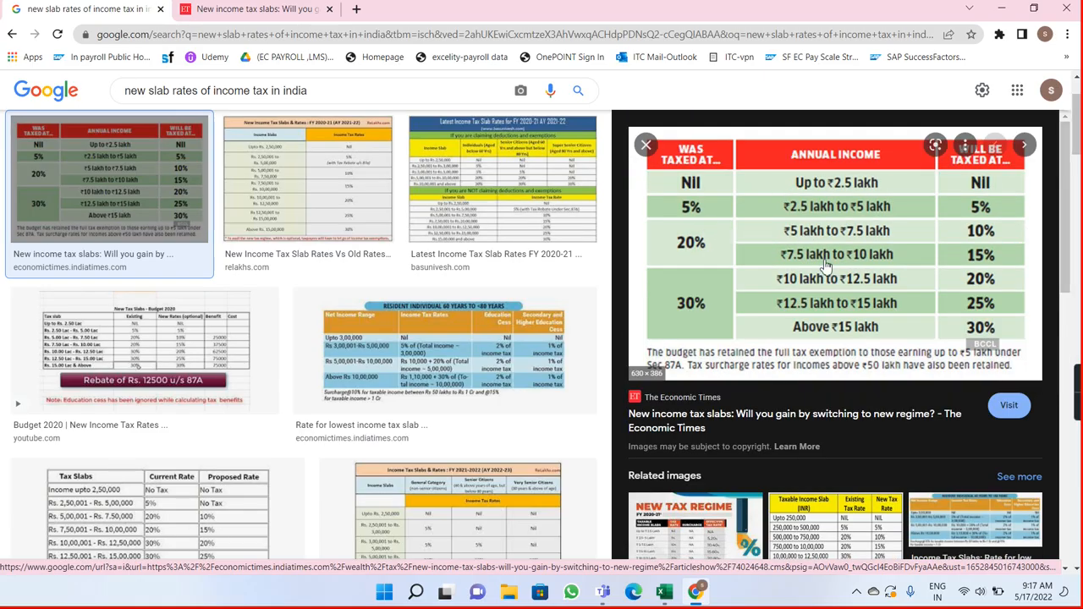
{"action": "key", "text": "alt+Tab"}
{"action": "key", "text": "alt+Tab"}
{"action": "key", "text": "Tab"}
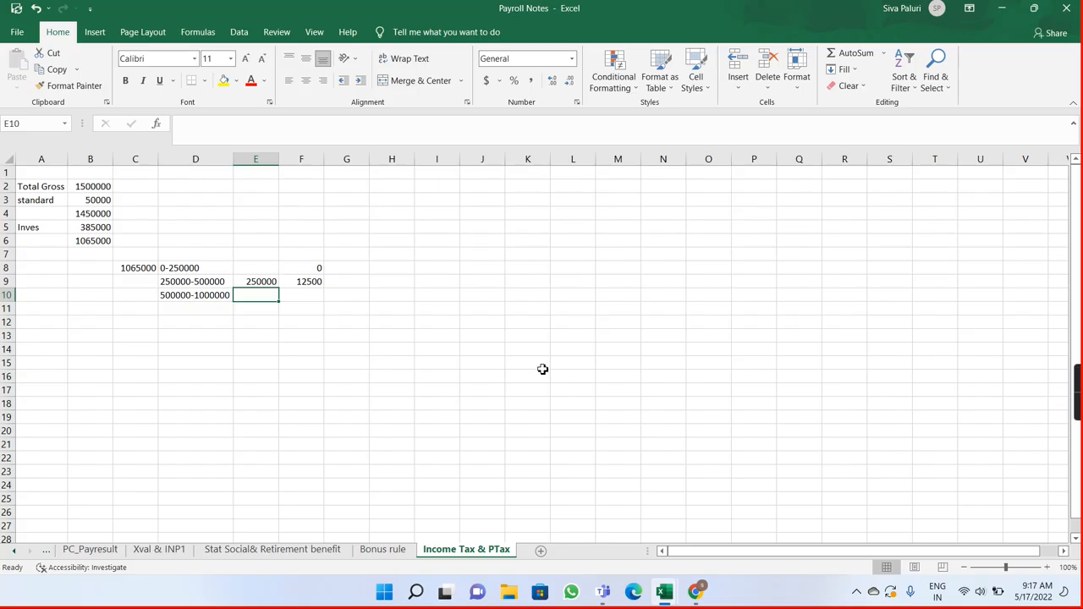
{"action": "double_click", "coordinate": [248, 297]}
{"action": "type", "text": "1000"}
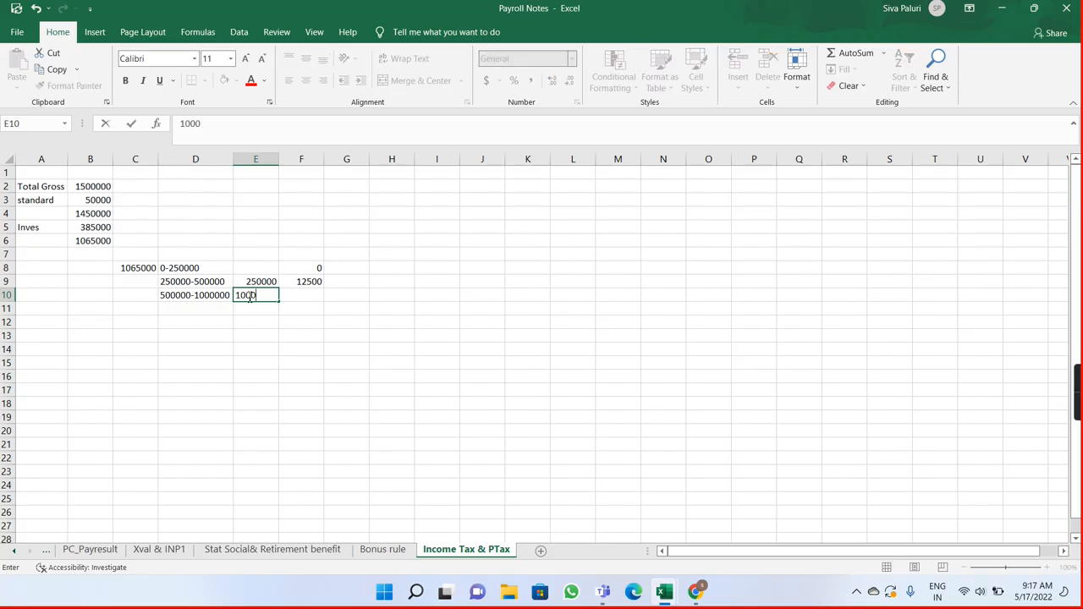
{"action": "type", "text": "000"}
{"action": "type", "text": "0-500000"}
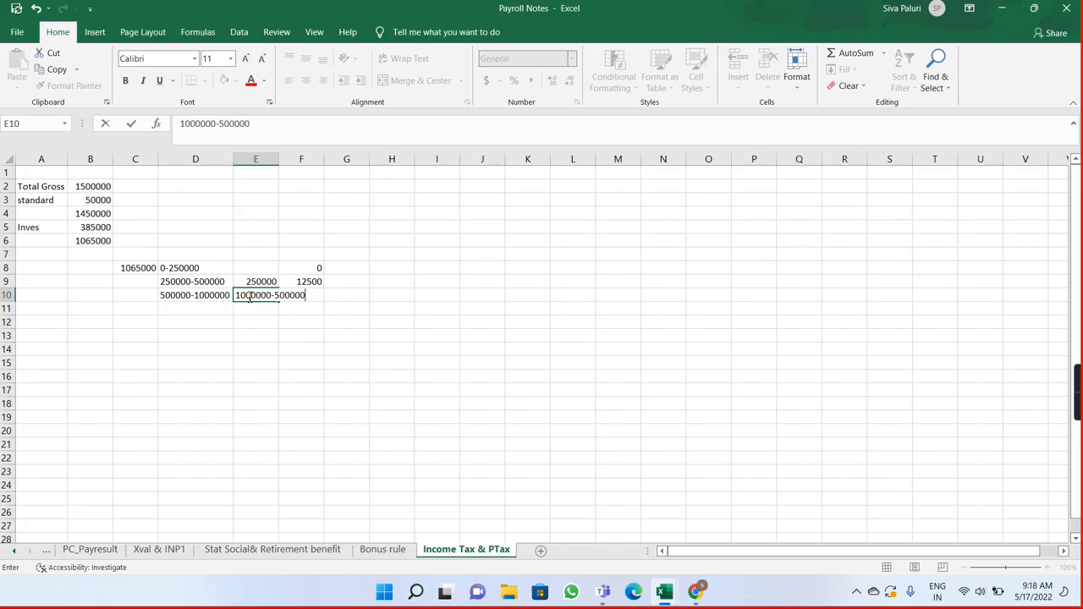
{"action": "key", "text": "Return"}
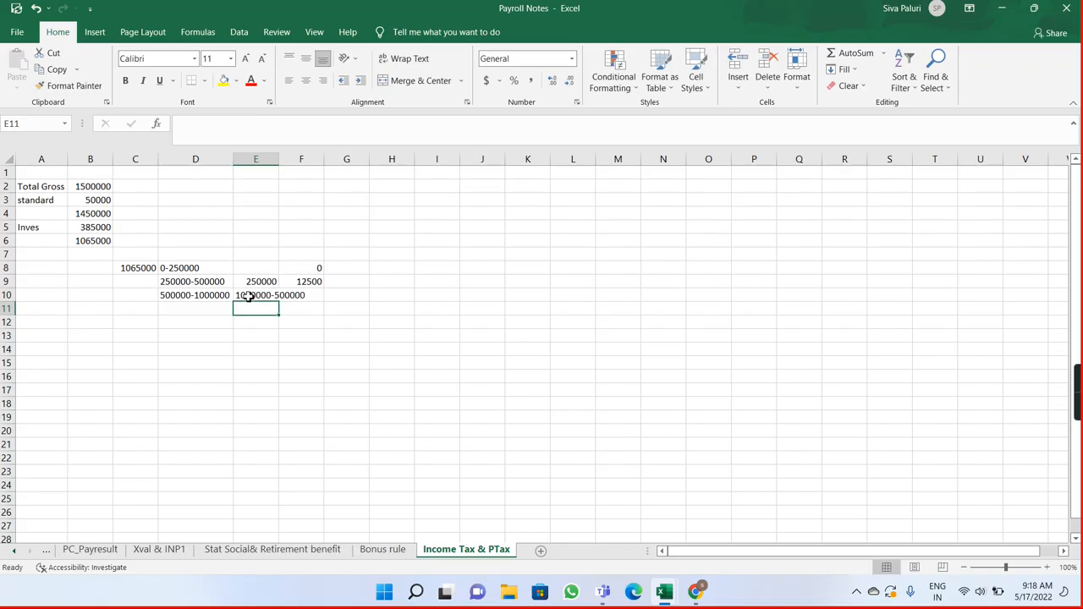
{"action": "double_click", "coordinate": [238, 295]}
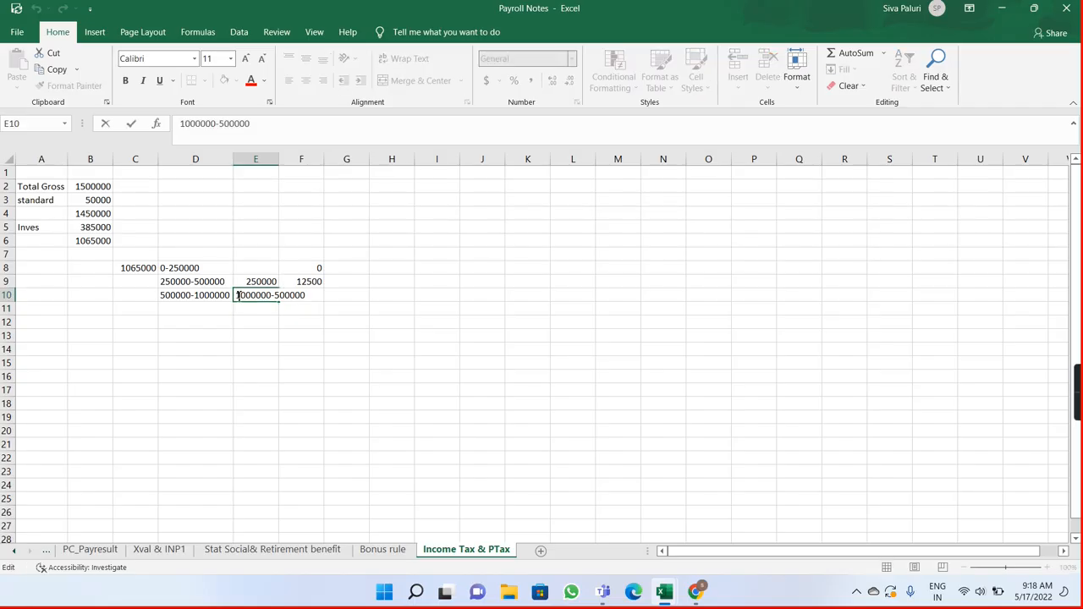
{"action": "type", "text": "="}
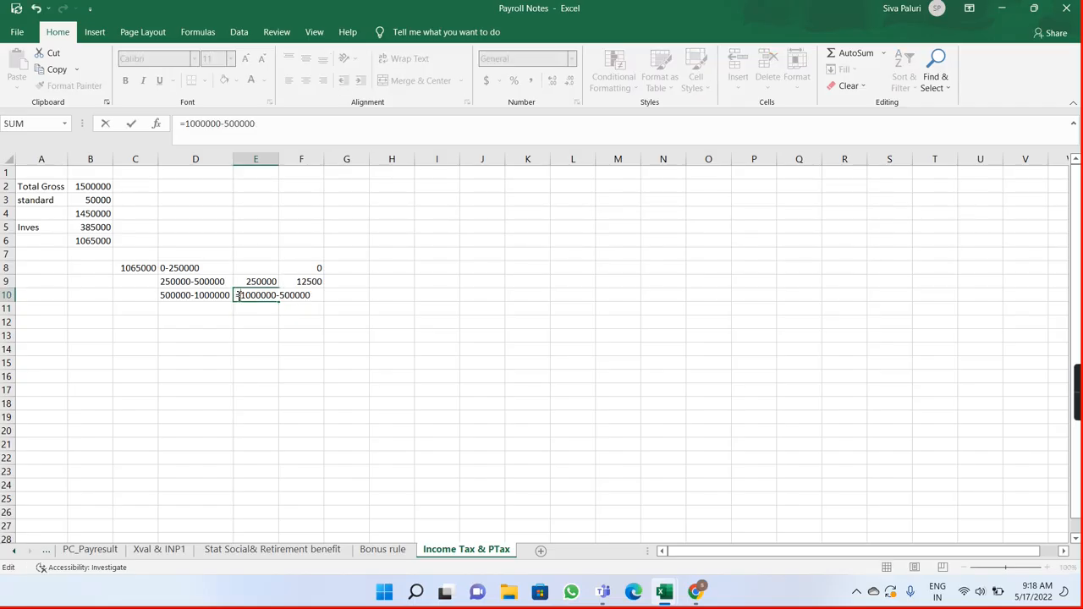
{"action": "key", "text": "Return"}
Step: Calculate the third slab's tax in F10 as 20% of E10
{"action": "left_click", "coordinate": [298, 296]}
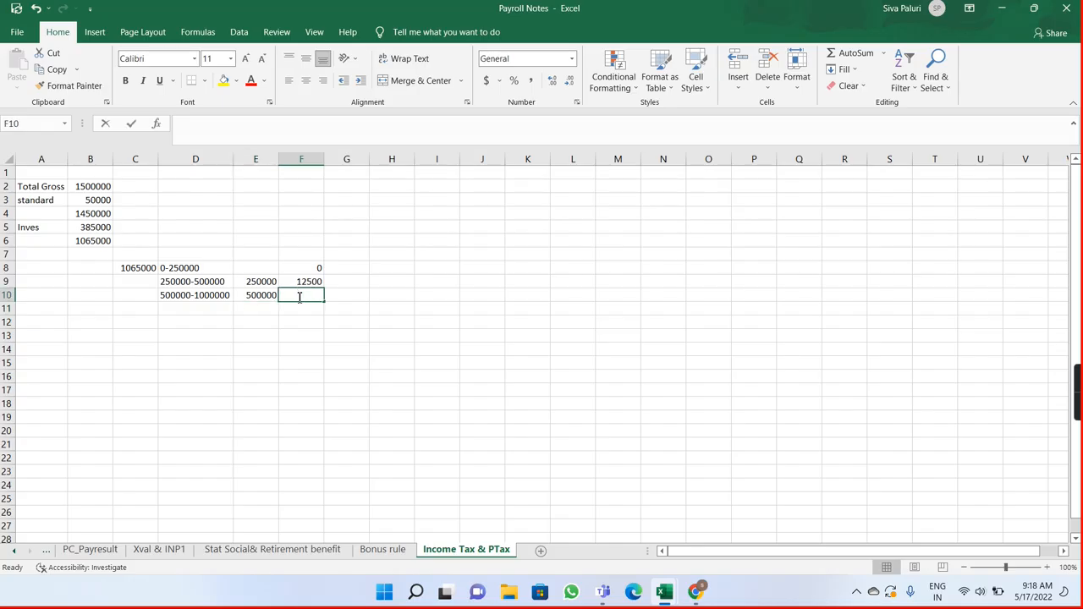
{"action": "type", "text": "="}
{"action": "left_click", "coordinate": [263, 296]}
{"action": "type", "text": "*20"}
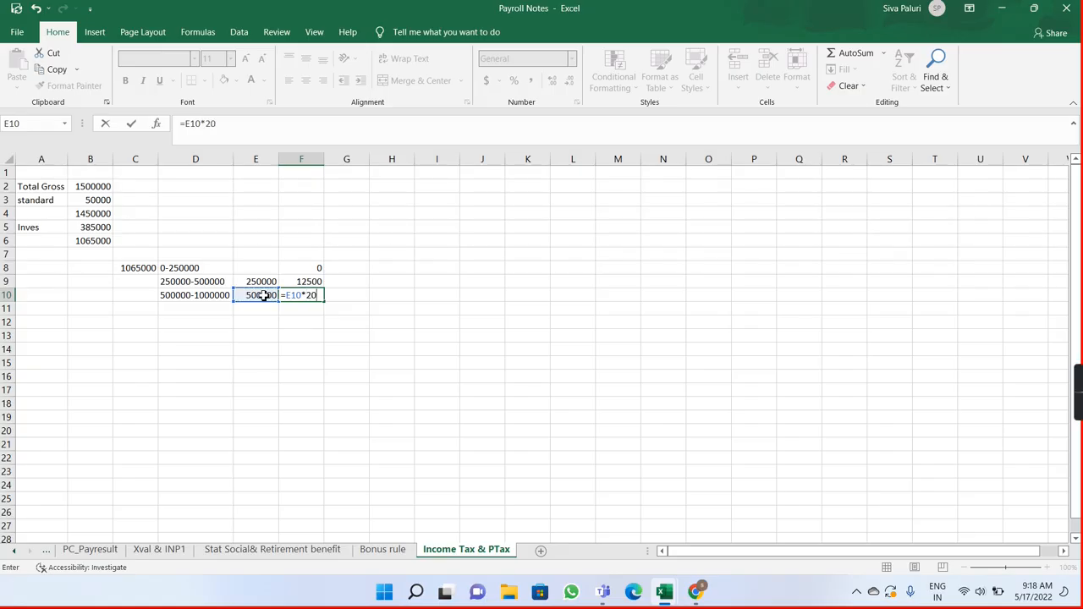
{"action": "type", "text": "%"}
{"action": "key", "text": "Return"}
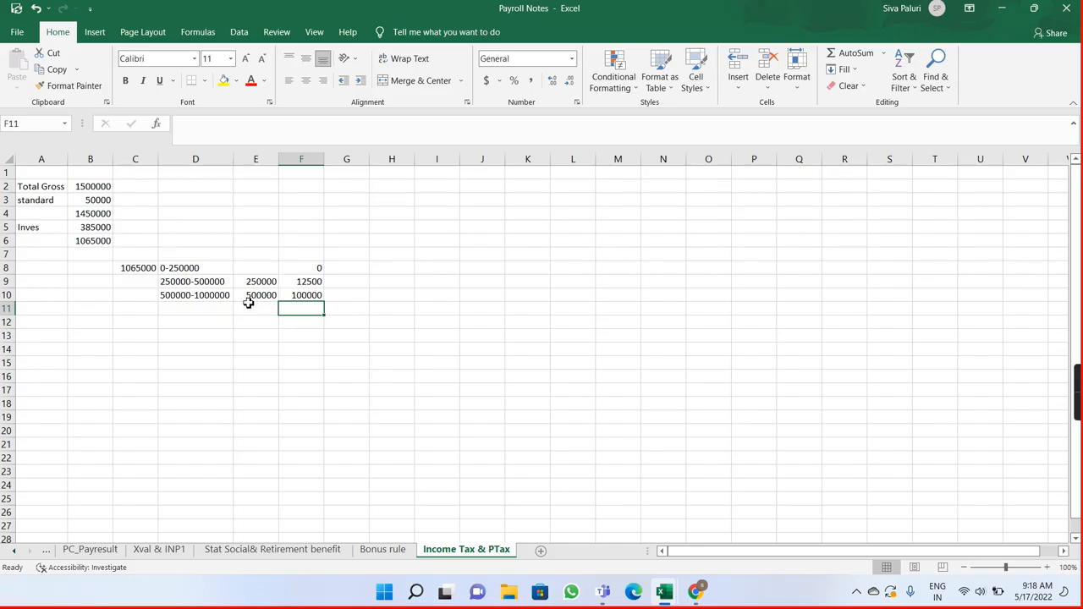
Step: Consult the Old slab rate sheet in the Tax Calculator workbook and enter >1000000 as the last slab range in D11 of Payroll Notes
{"action": "key", "text": "alt+Tab"}
{"action": "key", "text": "alt+Tab"}
{"action": "key", "text": "alt+Tab"}
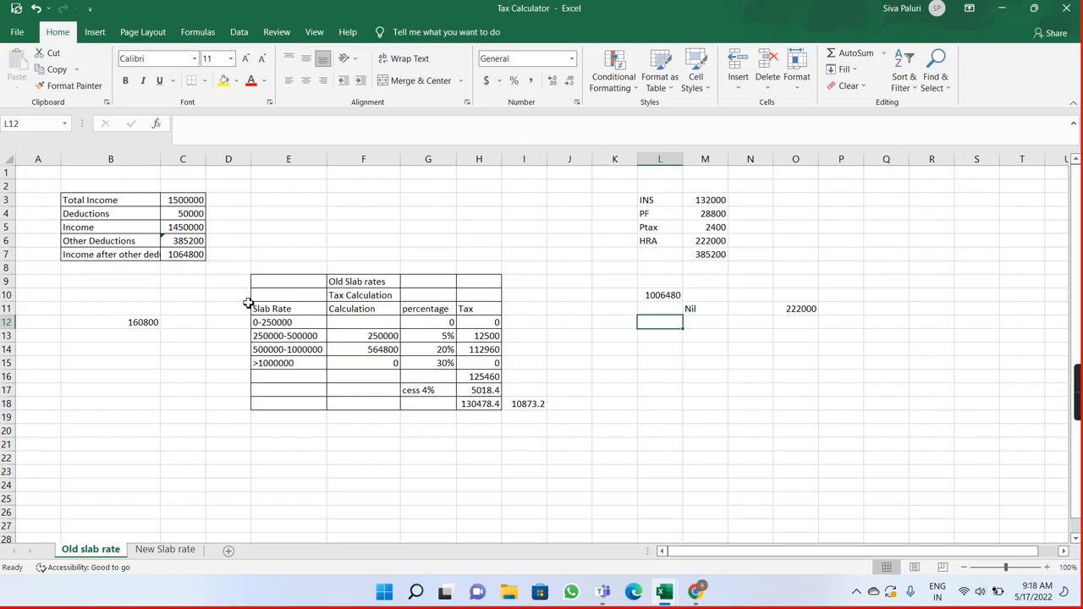
{"action": "key", "text": "alt+Tab"}
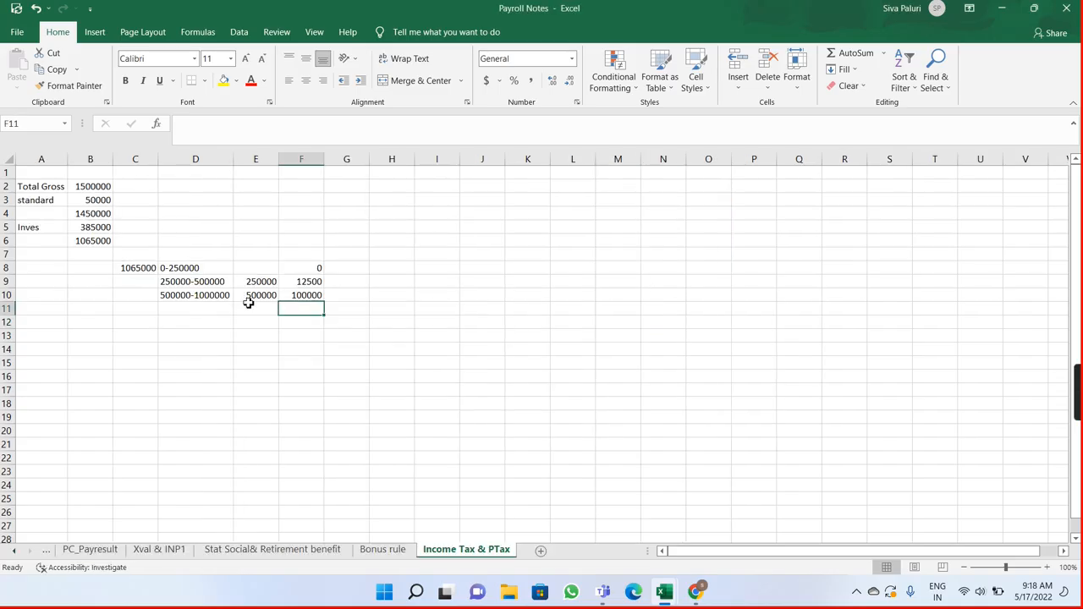
{"action": "double_click", "coordinate": [200, 309]}
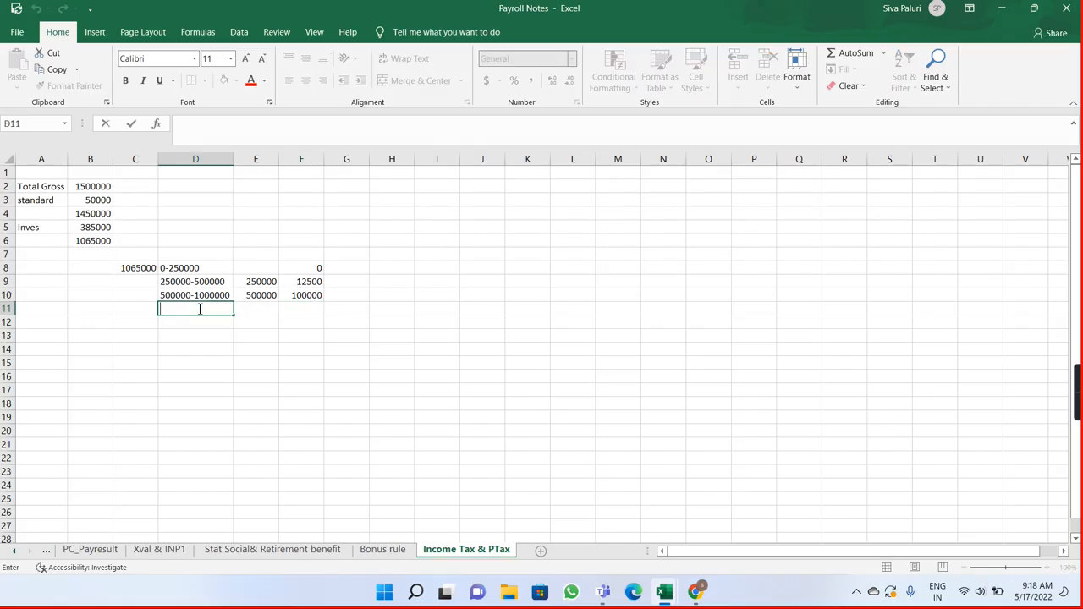
{"action": "type", "text": ">1000000"}
{"action": "key", "text": "Return"}
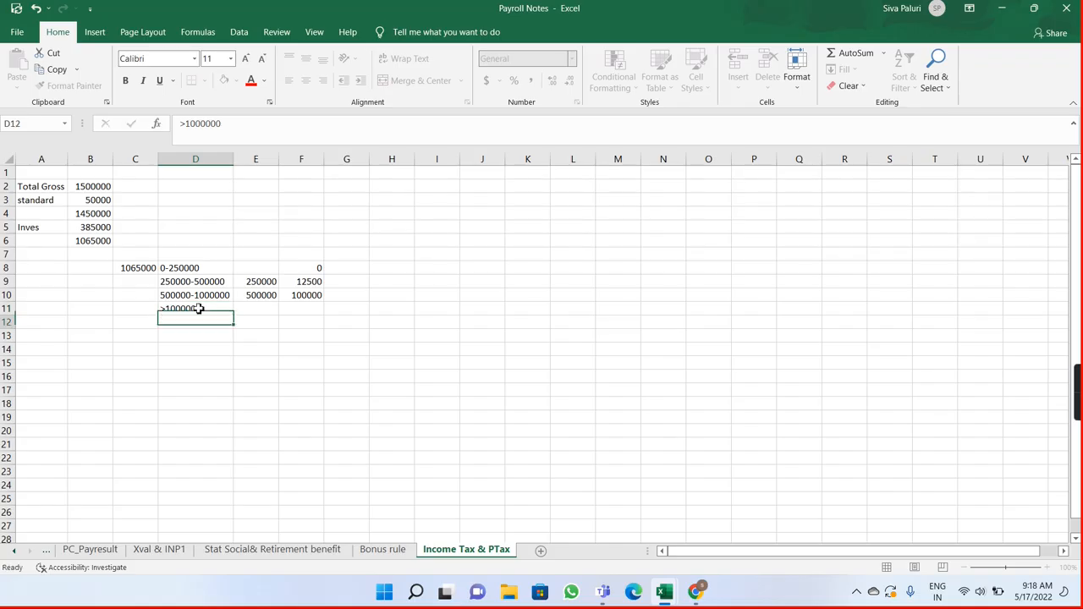
{"action": "left_click", "coordinate": [231, 309]}
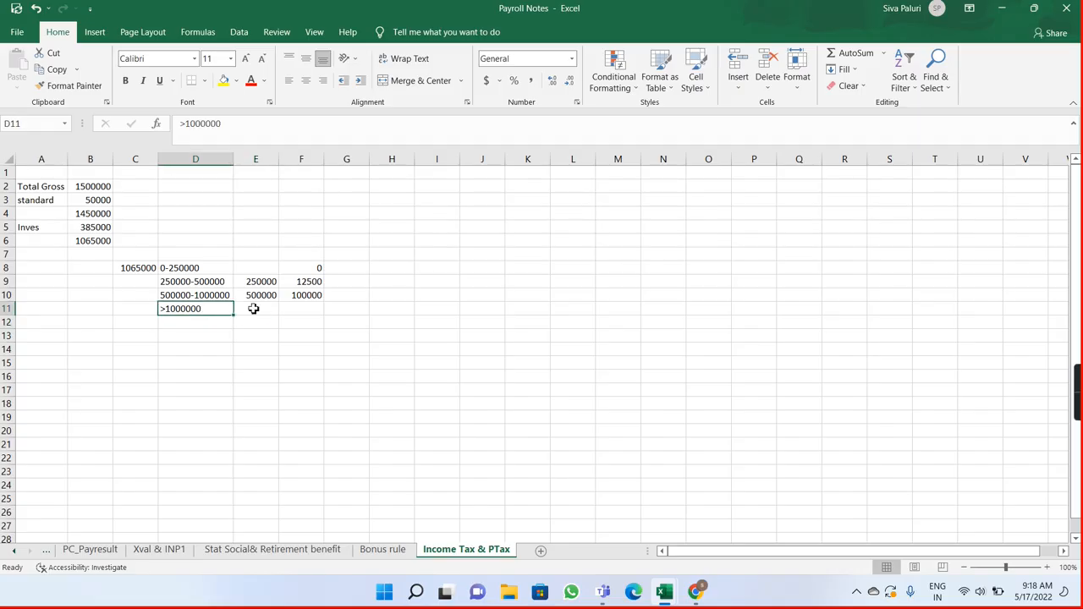
Step: Enter the taxable income reference =B6 in E11, dropping the subtraction of D11 from the formula
{"action": "double_click", "coordinate": [255, 308]}
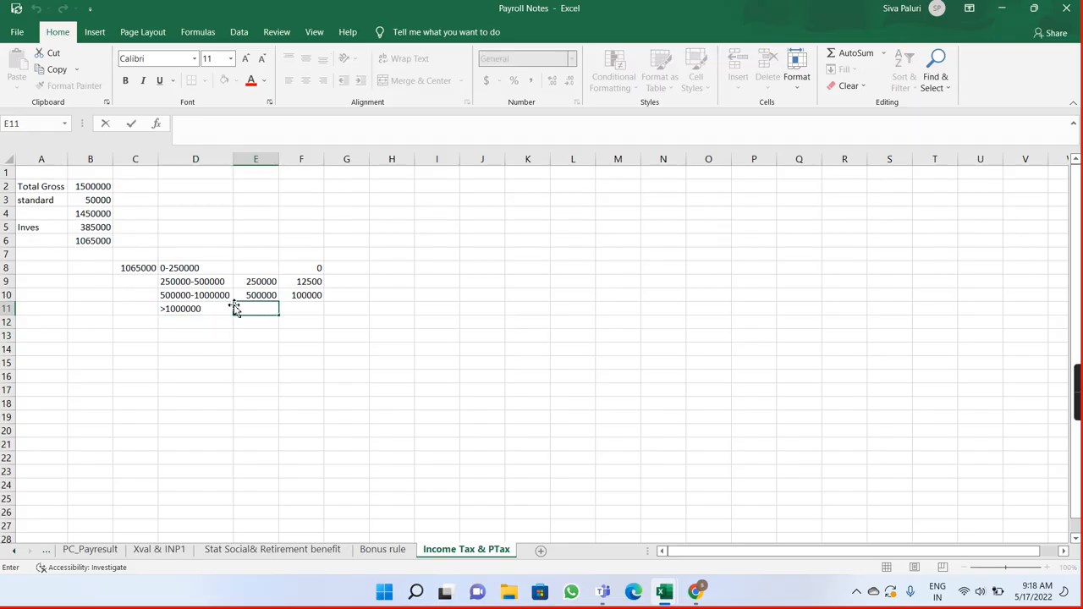
{"action": "type", "text": "="}
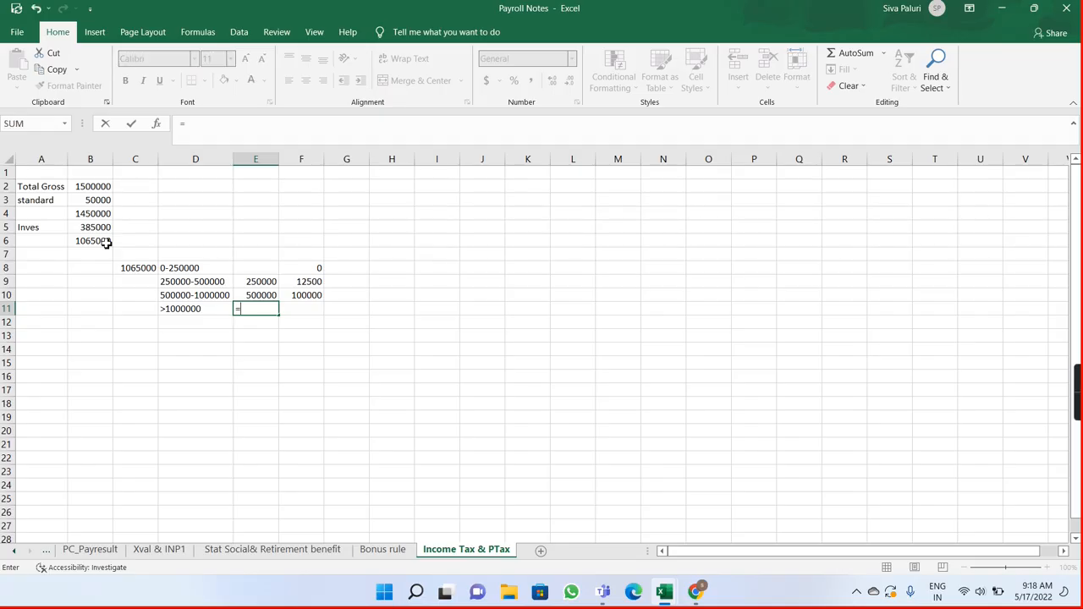
{"action": "left_click", "coordinate": [105, 243]}
{"action": "type", "text": "-"}
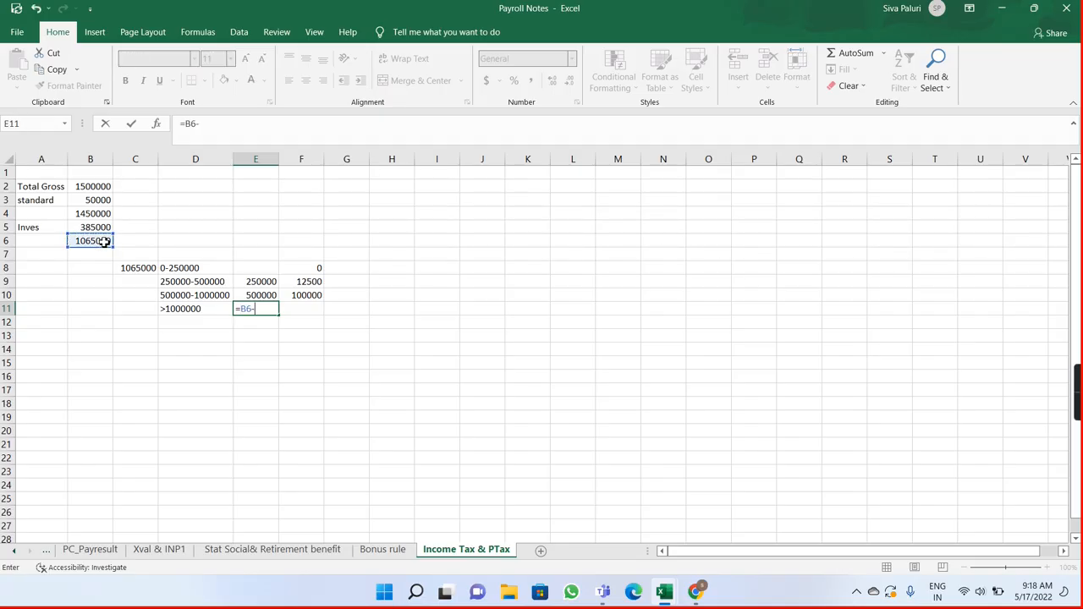
{"action": "left_click", "coordinate": [166, 309]}
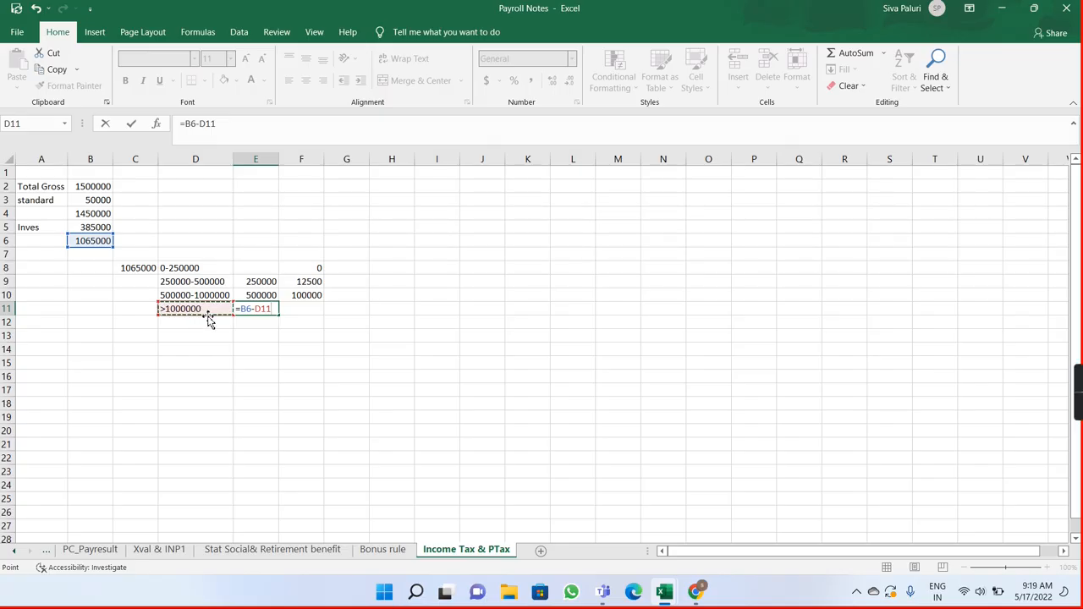
{"action": "key", "text": "Up"}
{"action": "key", "text": "Up"}
{"action": "key", "text": "Up"}
{"action": "key", "text": "Up"}
{"action": "key", "text": "Up"}
{"action": "key", "text": "Up"}
{"action": "key", "text": "Up"}
{"action": "key", "text": "Up"}
{"action": "key", "text": "Up"}
{"action": "key", "text": "Up"}
{"action": "key", "text": "BackSpace"}
{"action": "key", "text": "BackSpace"}
{"action": "key", "text": "Return"}
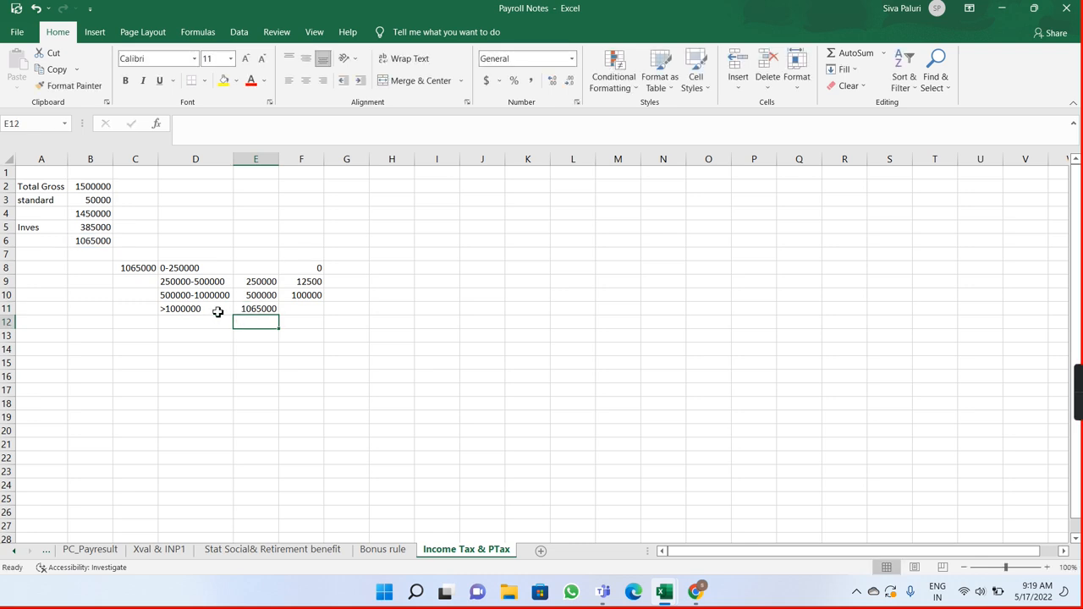
Step: Turn the D11 entry into the plain number 1000000 and complete the E11 formula as =B6-D11
{"action": "double_click", "coordinate": [217, 312]}
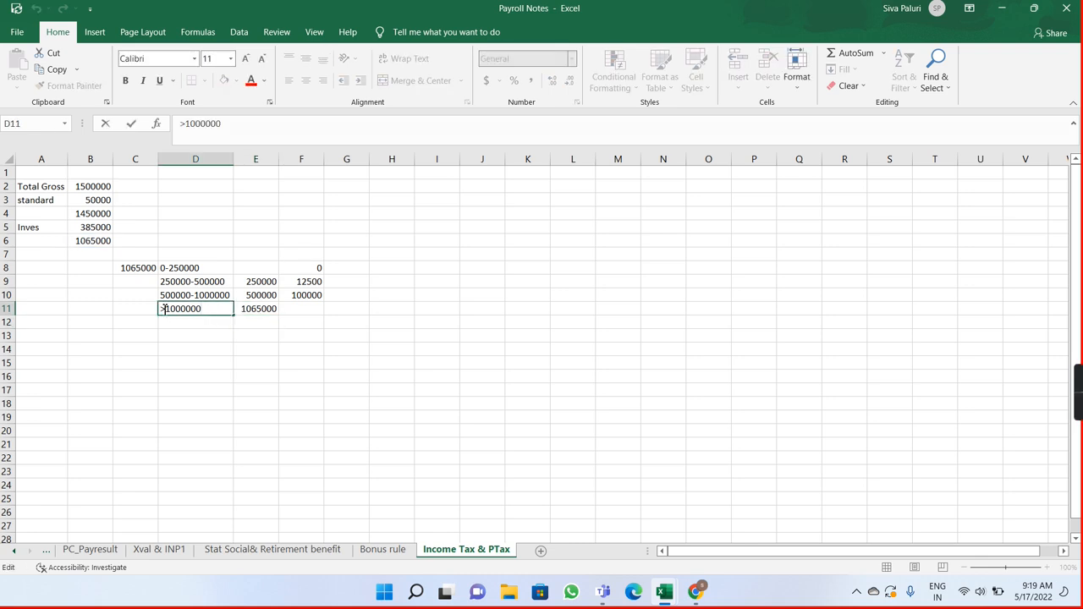
{"action": "key", "text": "BackSpace"}
{"action": "left_click", "coordinate": [278, 309]}
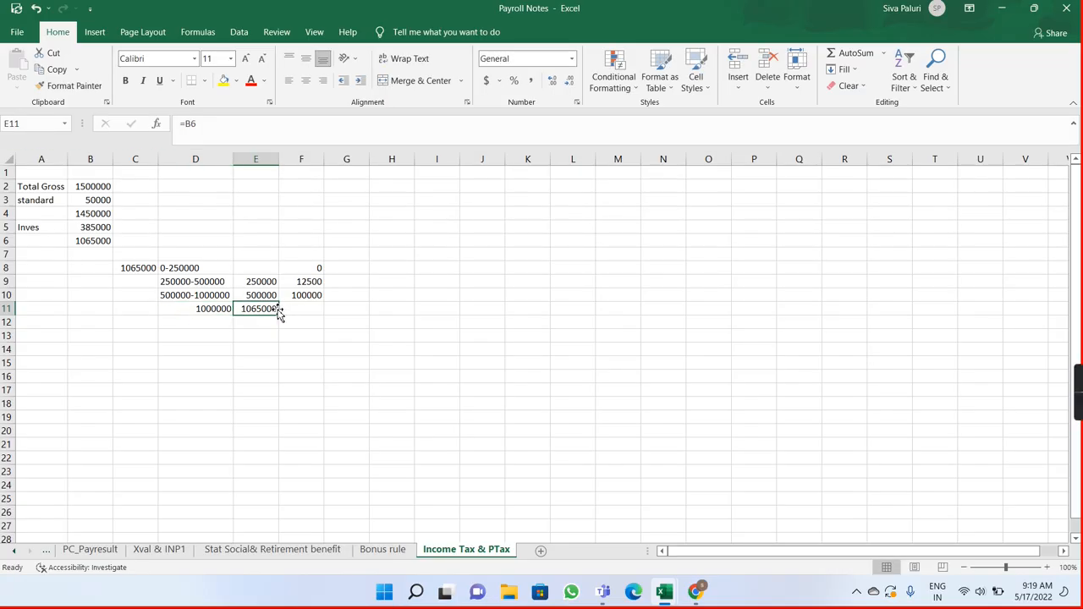
{"action": "double_click", "coordinate": [274, 309]}
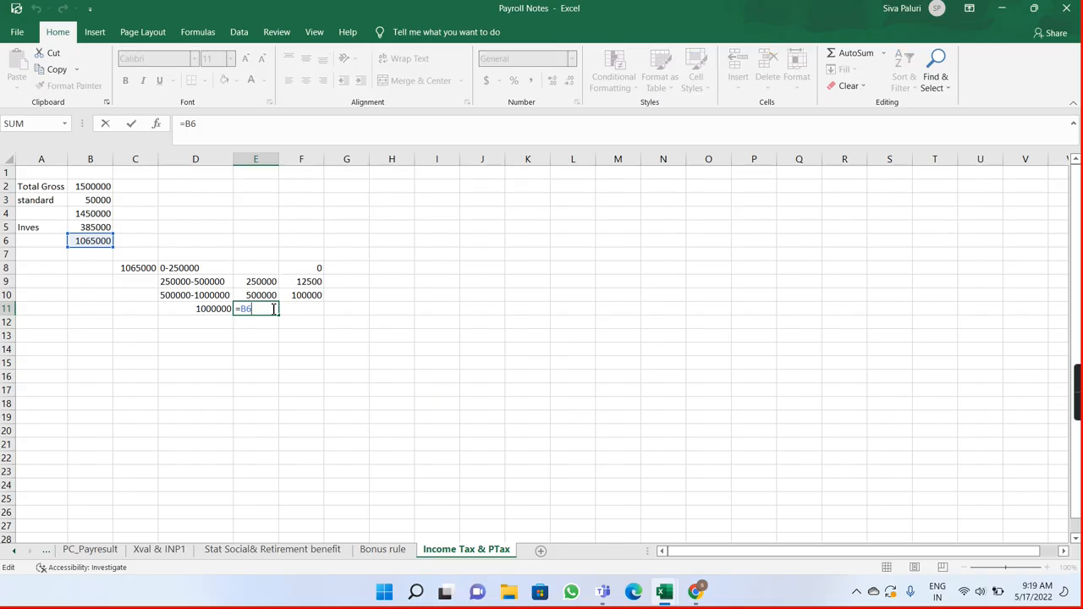
{"action": "type", "text": "-"}
{"action": "left_click", "coordinate": [213, 309]}
{"action": "key", "text": "Return"}
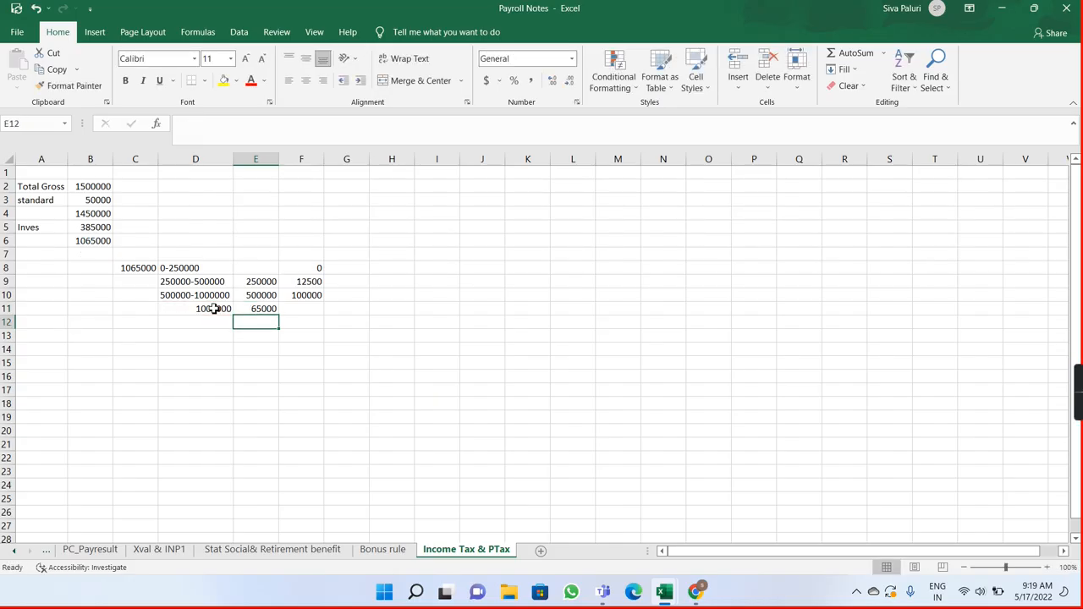
Step: Calculate the last slab's tax in F11 as 30% of E11
{"action": "left_click", "coordinate": [290, 308]}
{"action": "double_click", "coordinate": [290, 308]}
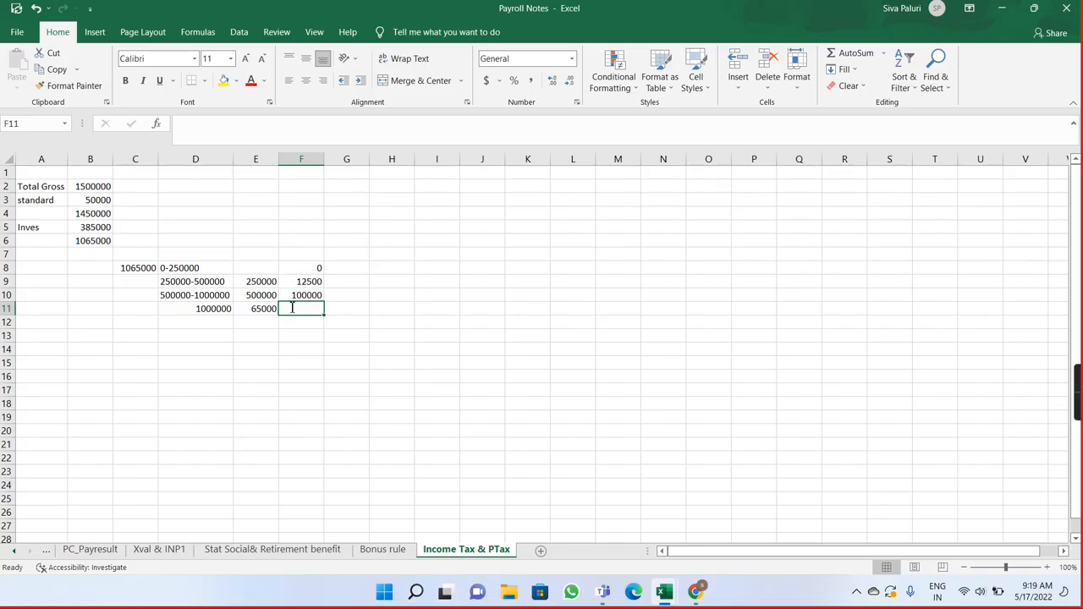
{"action": "type", "text": "="}
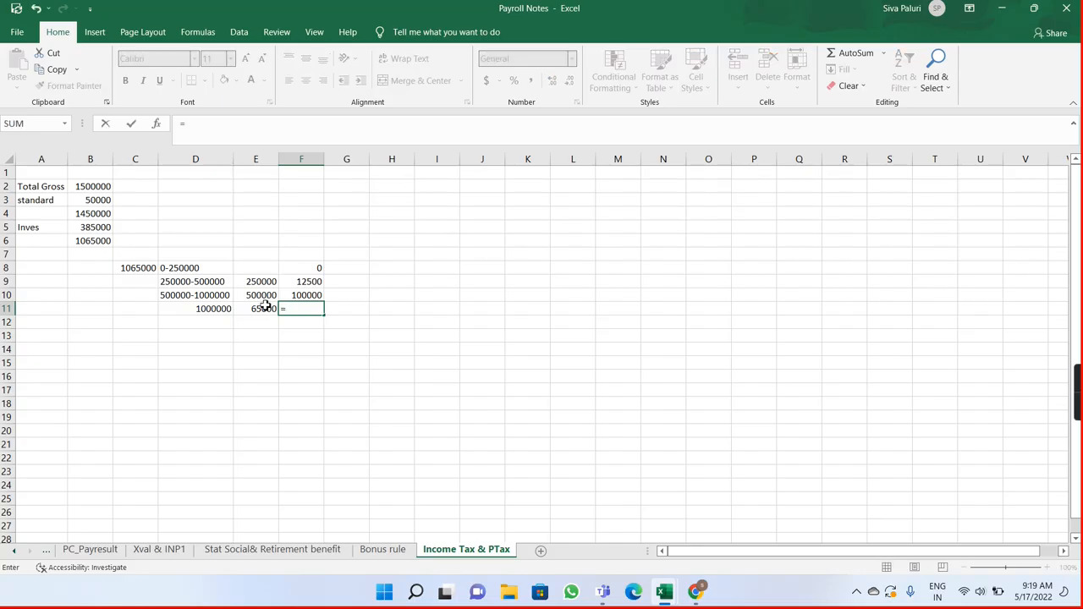
{"action": "left_click", "coordinate": [262, 310]}
{"action": "type", "text": "*30%"}
{"action": "key", "text": "Return"}
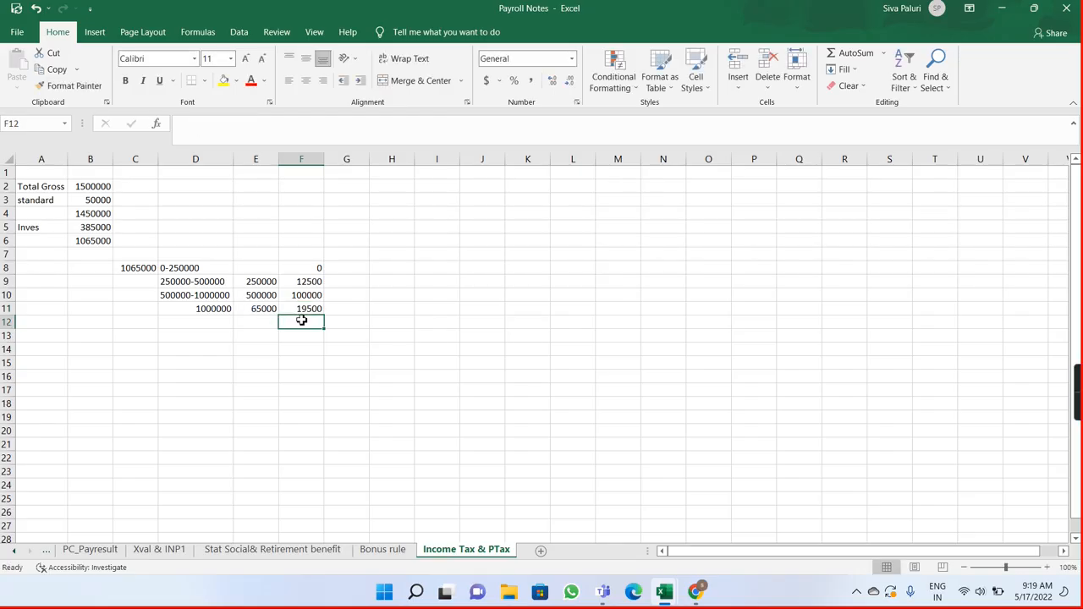
Step: Total the slab taxes in F12 by adding F9, F10 and F11
{"action": "double_click", "coordinate": [302, 323]}
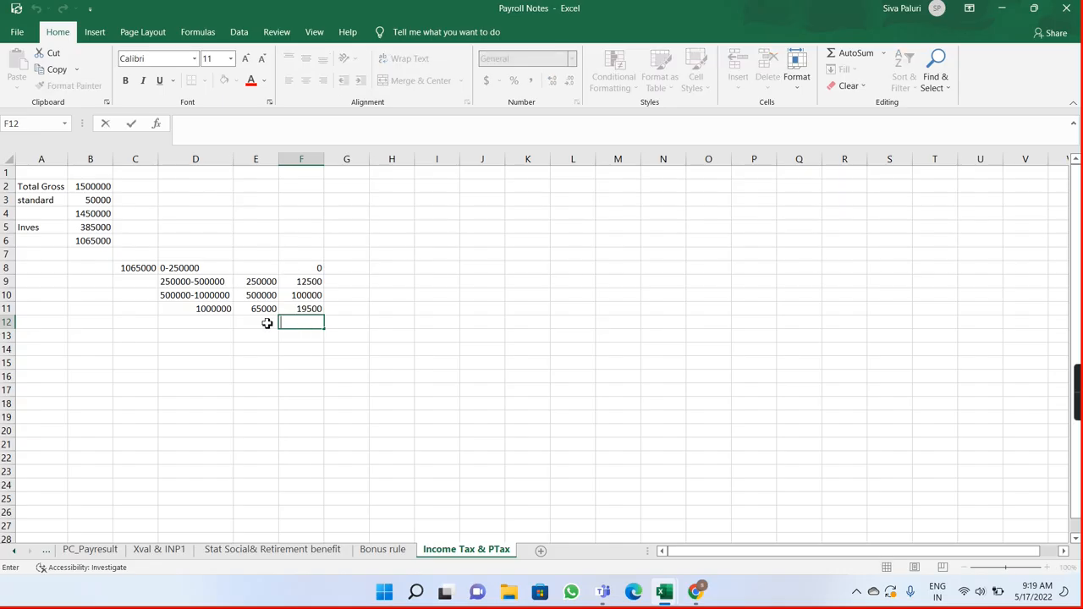
{"action": "left_click", "coordinate": [266, 323]}
{"action": "left_click", "coordinate": [298, 321]}
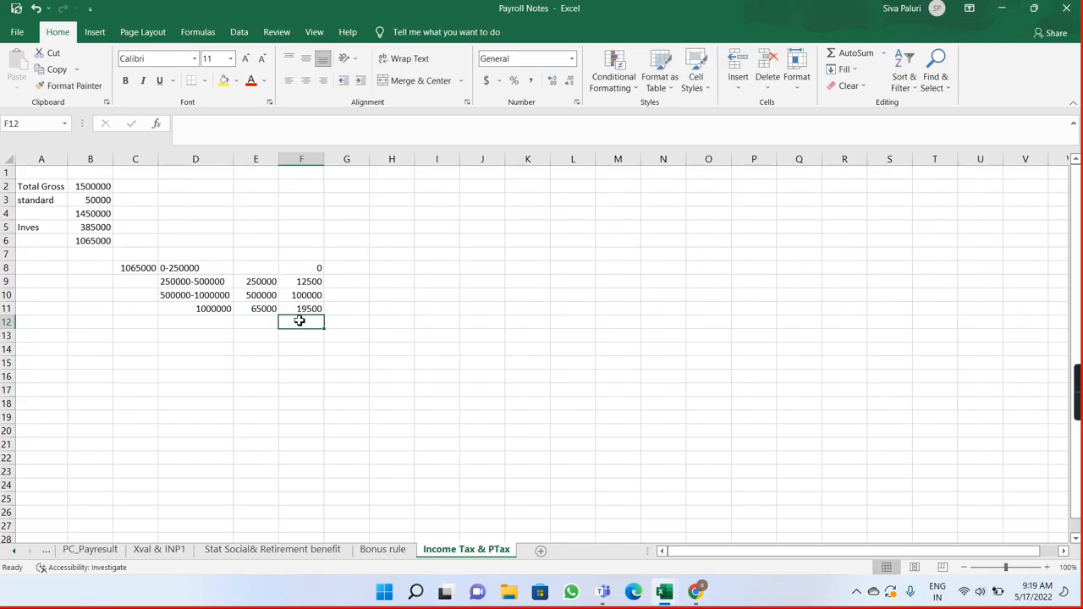
{"action": "type", "text": "="}
{"action": "left_click", "coordinate": [310, 282]}
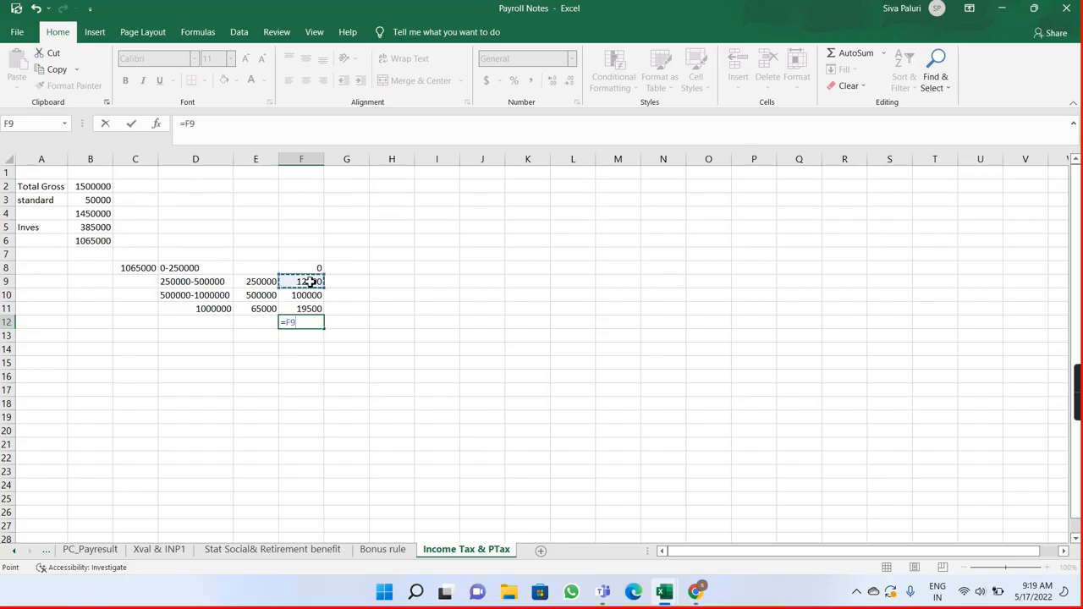
{"action": "type", "text": "+"}
{"action": "left_click", "coordinate": [312, 298]}
{"action": "type", "text": "+"}
{"action": "left_click", "coordinate": [318, 308]}
{"action": "key", "text": "Return"}
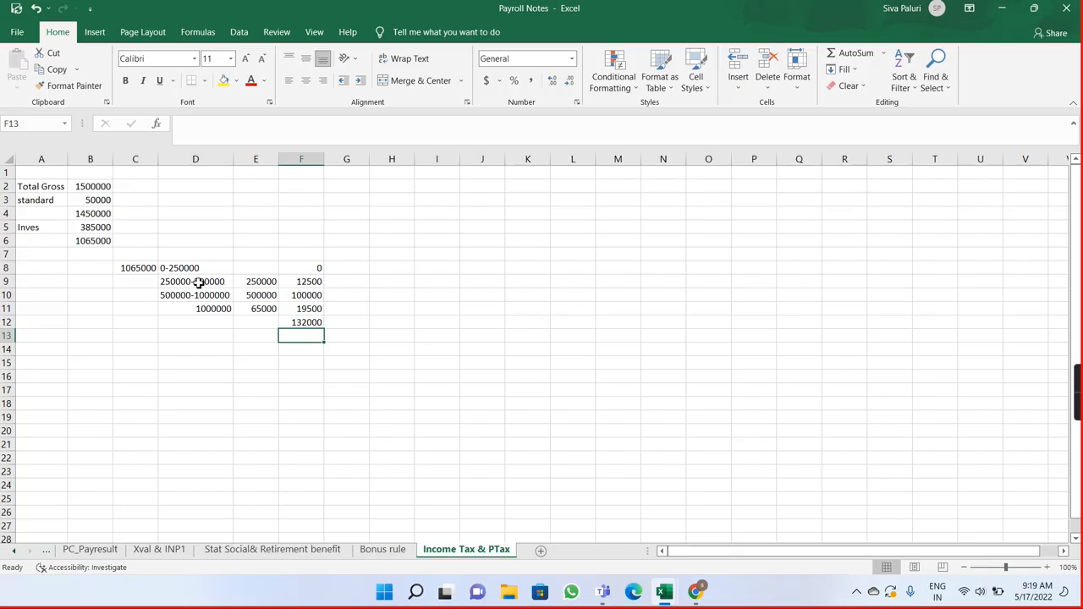
Step: Set the standard deduction in B3 and the investment amount in B5 to 0
{"action": "left_click", "coordinate": [97, 202]}
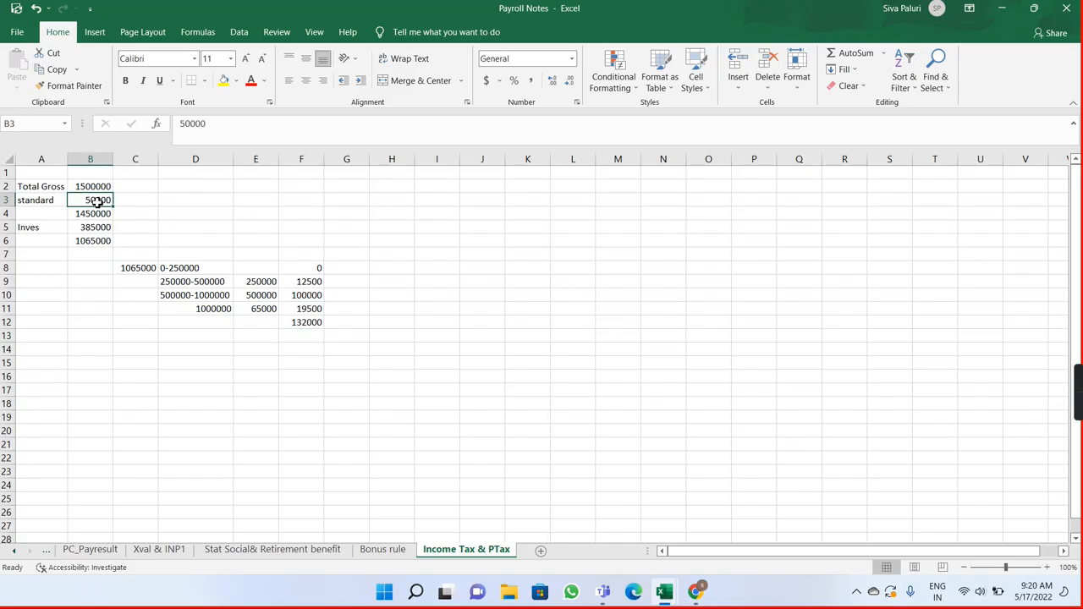
{"action": "type", "text": "0"}
{"action": "key", "text": "Return"}
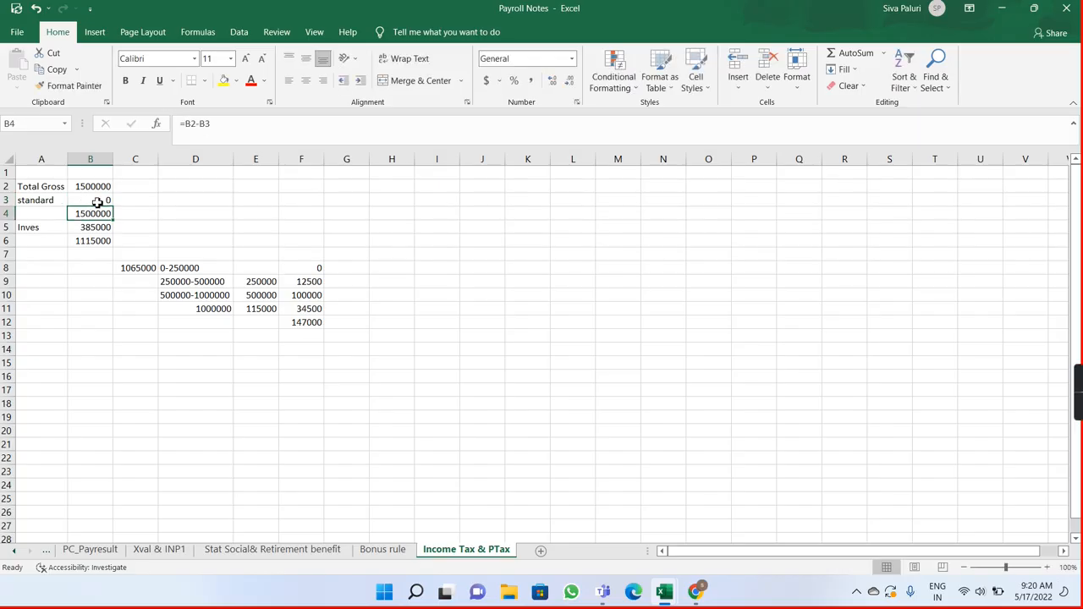
{"action": "left_click", "coordinate": [103, 227]}
{"action": "type", "text": "0"}
{"action": "key", "text": "Return"}
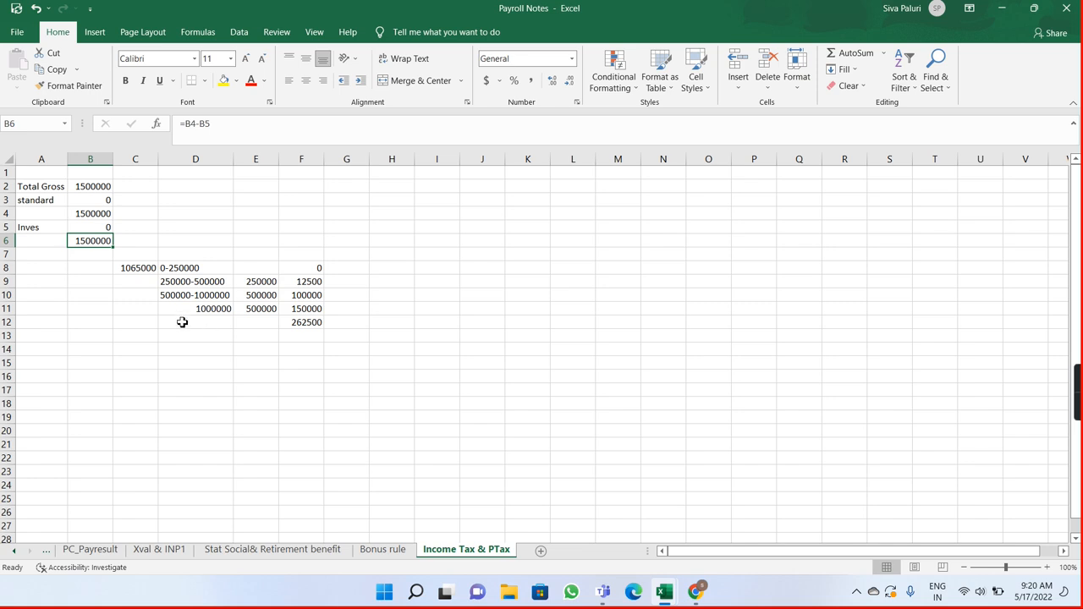
Step: Enter 1500000 in C14 as the taxable income for a second slab calculation below the first
{"action": "left_click", "coordinate": [136, 339]}
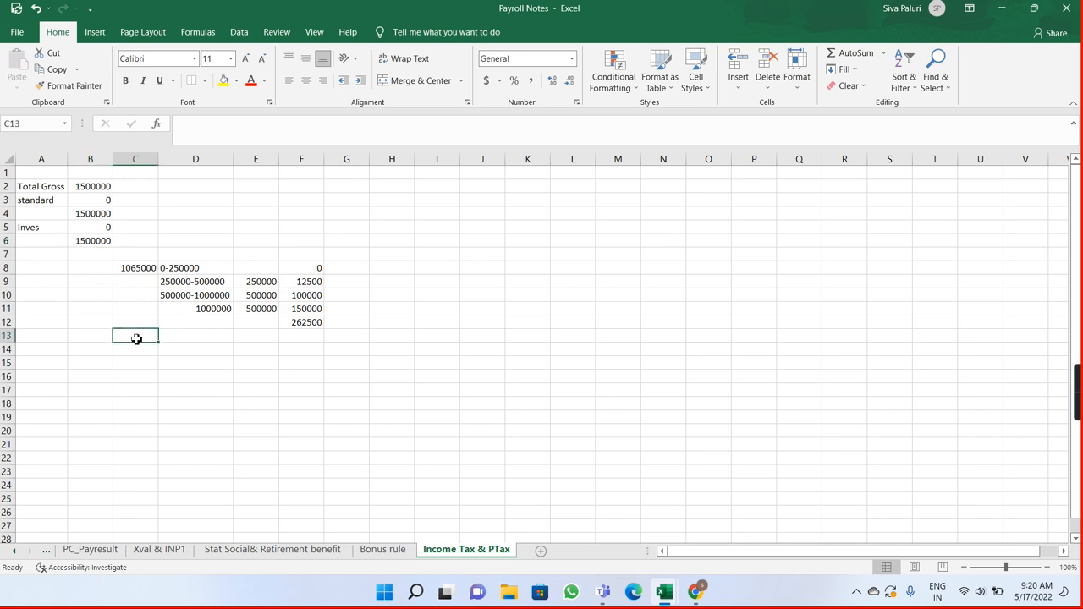
{"action": "left_click", "coordinate": [136, 349]}
{"action": "type", "text": "1"}
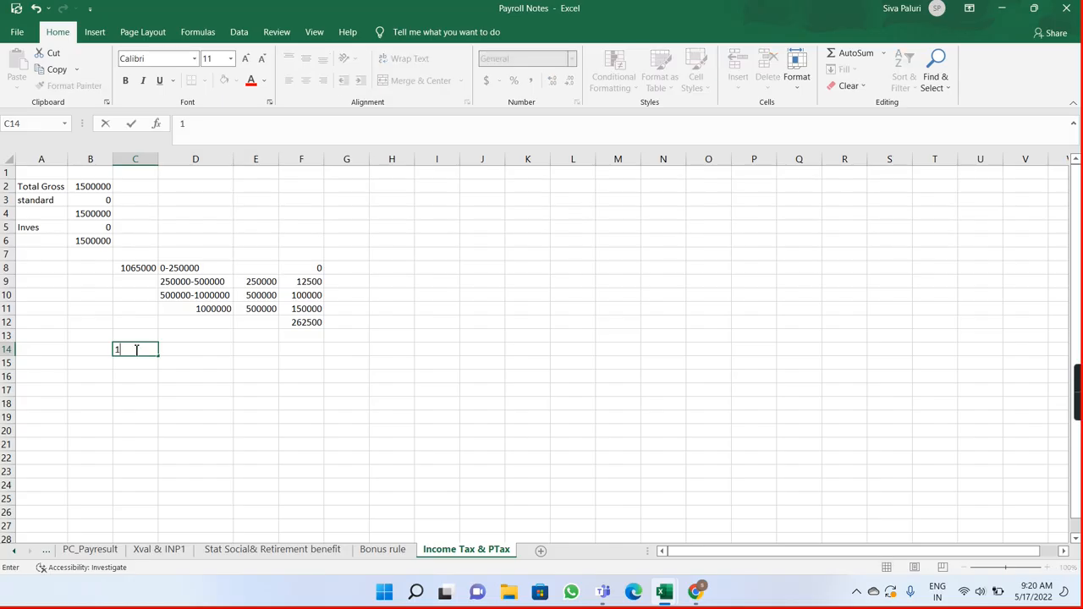
{"action": "type", "text": "500000"}
{"action": "left_click", "coordinate": [136, 350]}
Step: Enter the first slab range 0-250000 in D14 and its tax of 0 in F14
{"action": "left_click", "coordinate": [173, 351]}
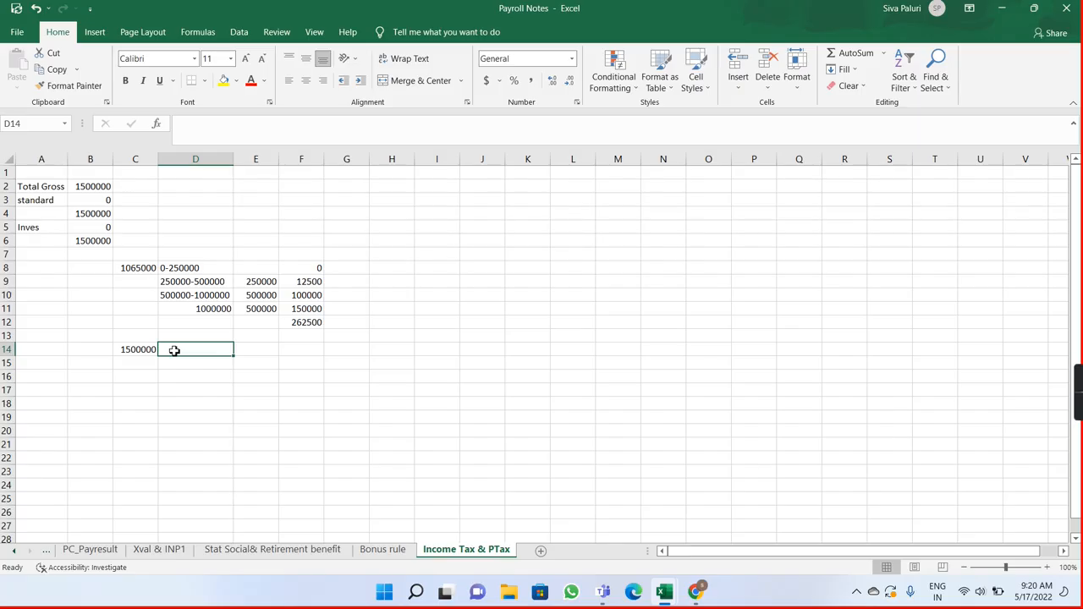
{"action": "type", "text": "0-25"}
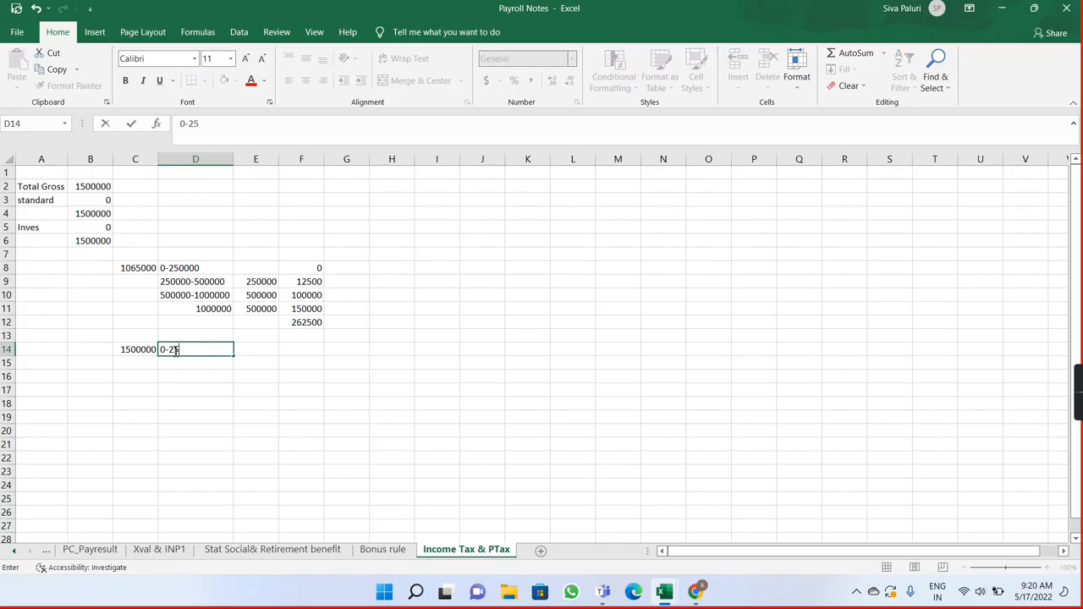
{"action": "type", "text": "000"}
{"action": "key", "text": "Return"}
{"action": "double_click", "coordinate": [227, 350]}
{"action": "type", "text": "0"}
{"action": "key", "text": "Return"}
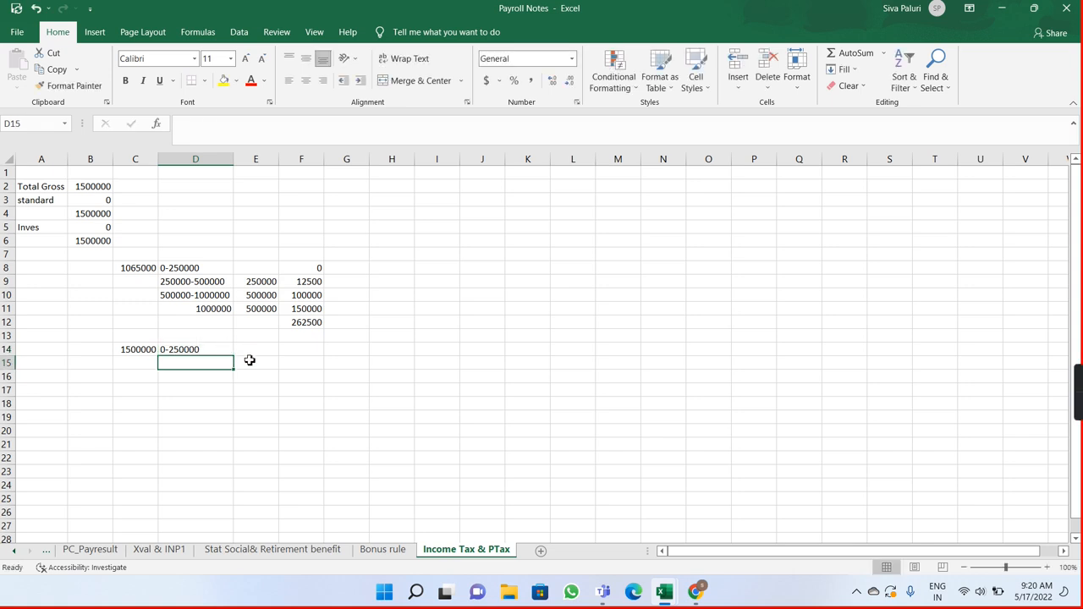
{"action": "left_click", "coordinate": [257, 353]}
{"action": "key", "text": "Tab"}
{"action": "type", "text": "0"}
{"action": "key", "text": "Return"}
{"action": "left_click", "coordinate": [202, 362]}
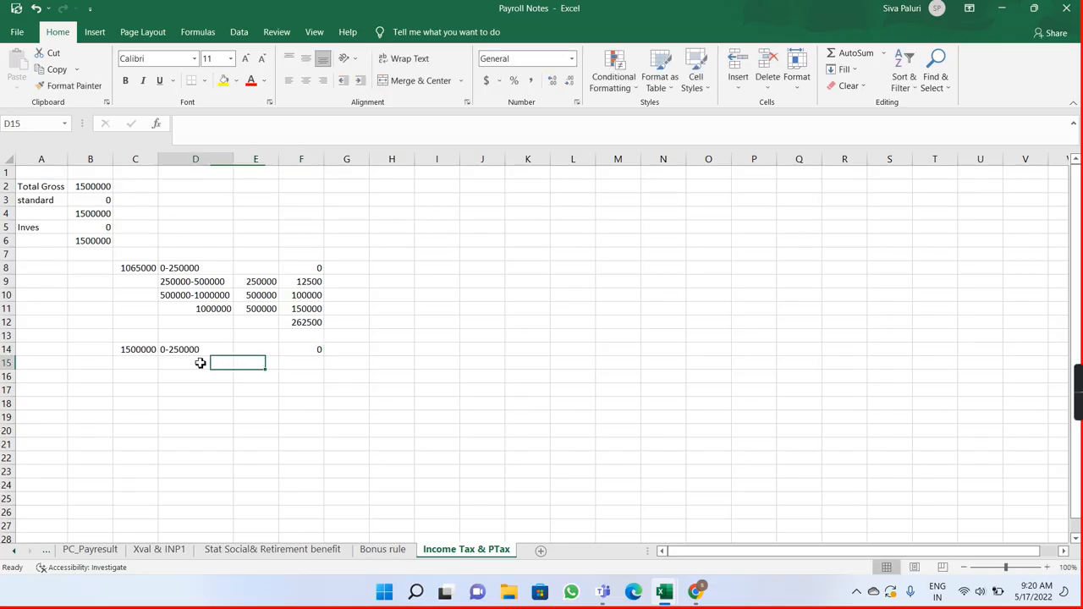
{"action": "type", "text": "250000"}
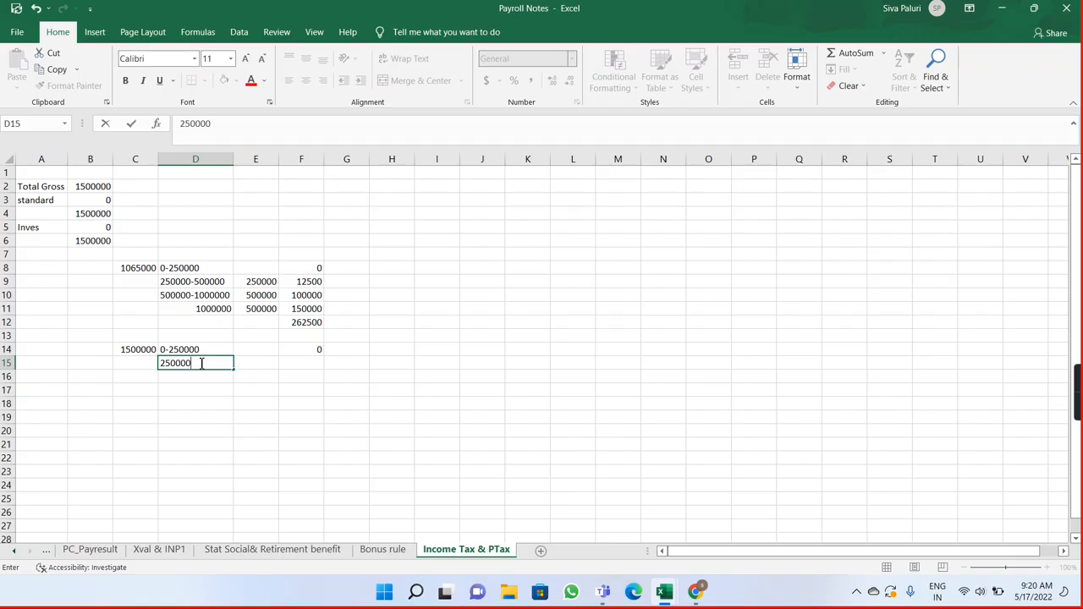
{"action": "type", "text": "-500000"}
{"action": "key", "text": "Tab"}
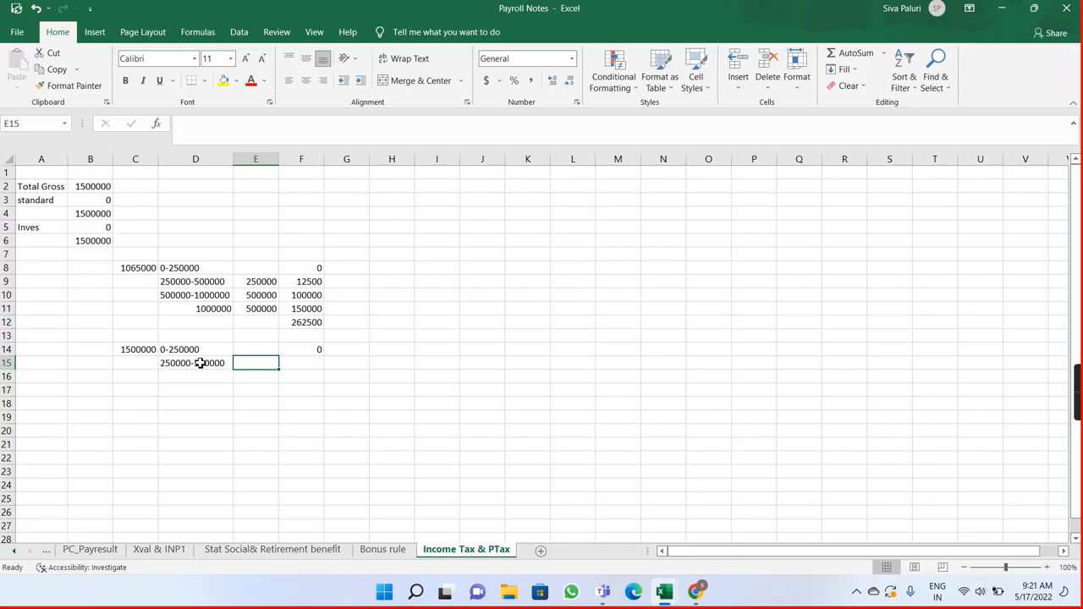
Step: Fill the second slab's amount in E15 with the reference =E9
{"action": "type", "text": "2"}
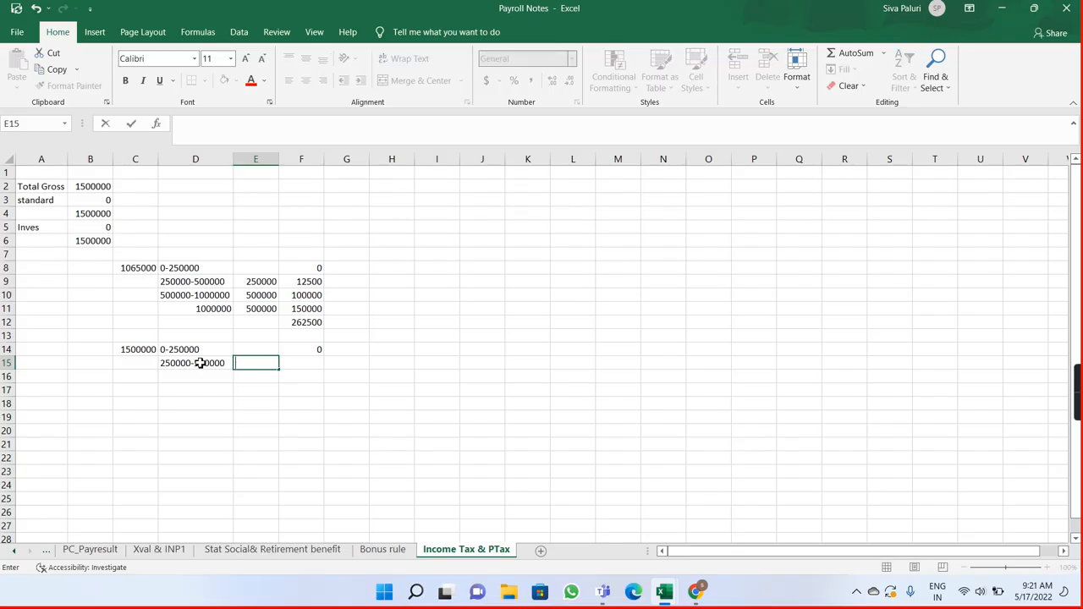
{"action": "type", "text": "="}
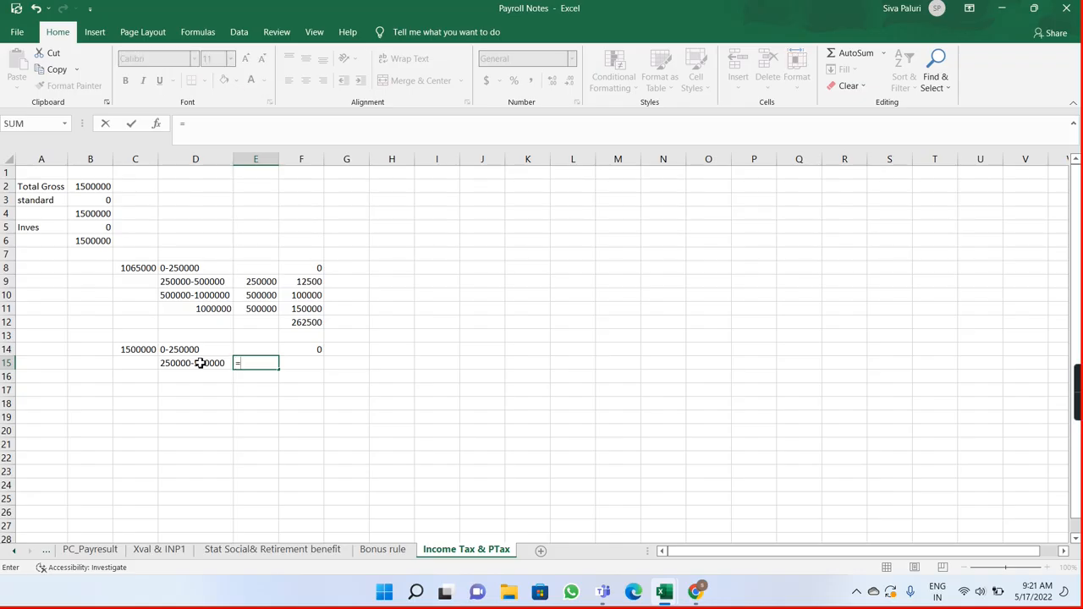
{"action": "left_click", "coordinate": [248, 283]}
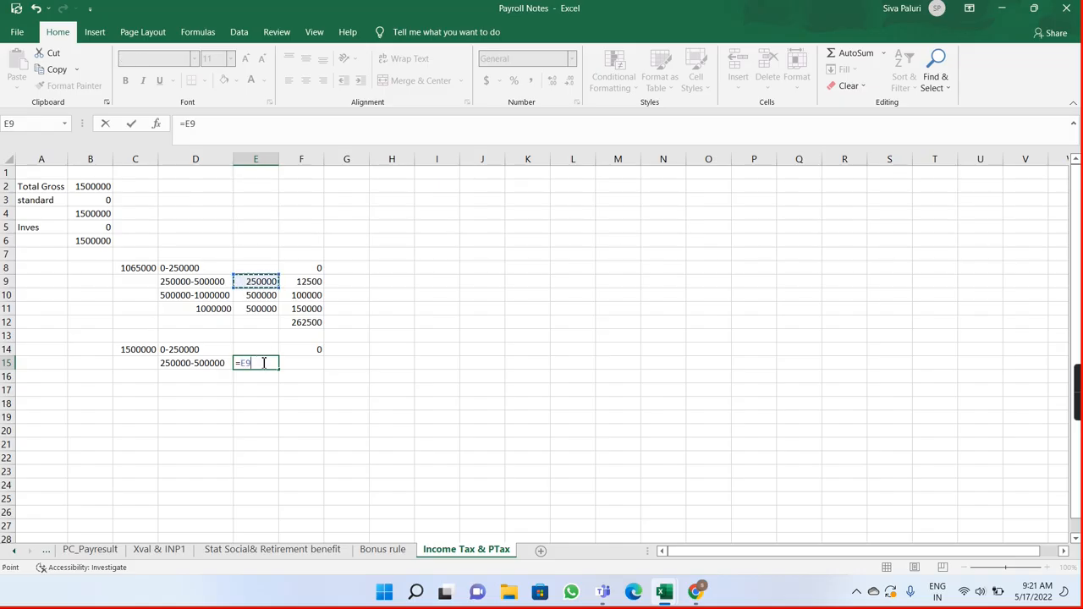
{"action": "key", "text": "Return"}
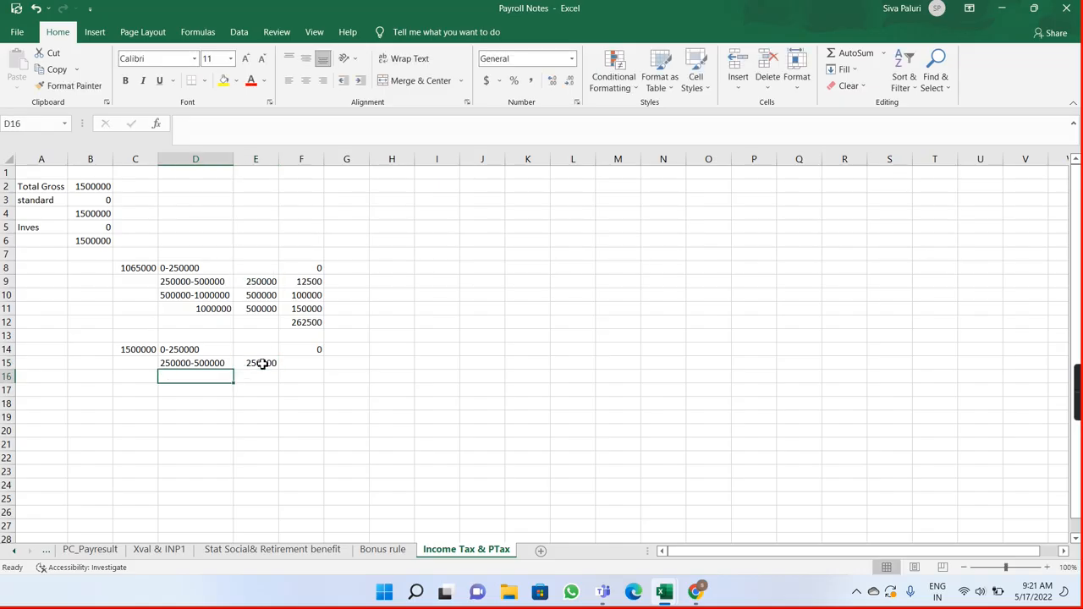
Step: Calculate the second slab's tax in F15 as 5% of E15
{"action": "left_click", "coordinate": [307, 362]}
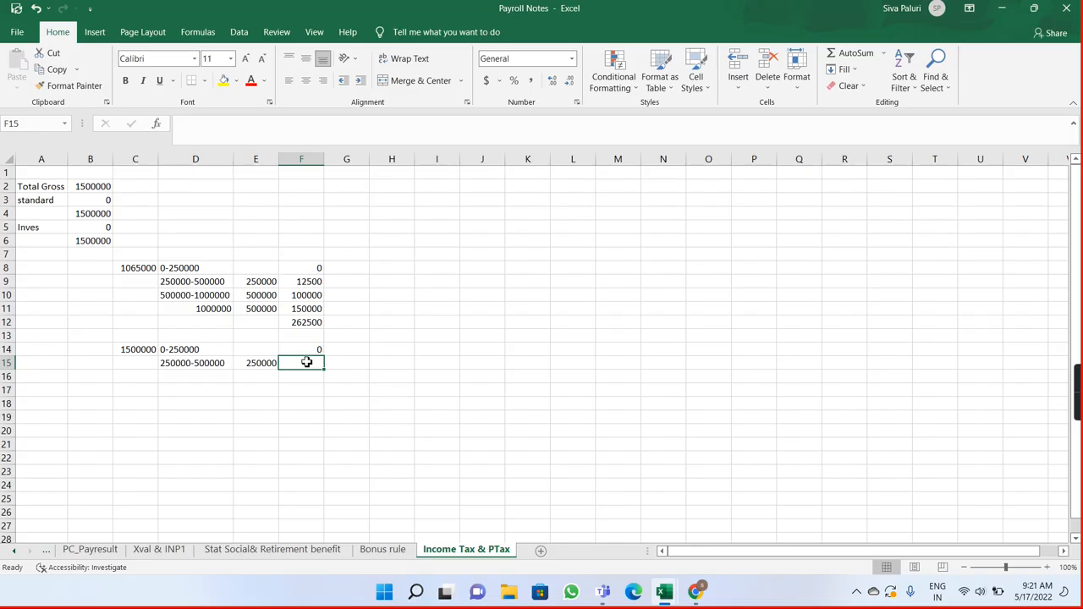
{"action": "double_click", "coordinate": [307, 363]}
{"action": "type", "text": "5"}
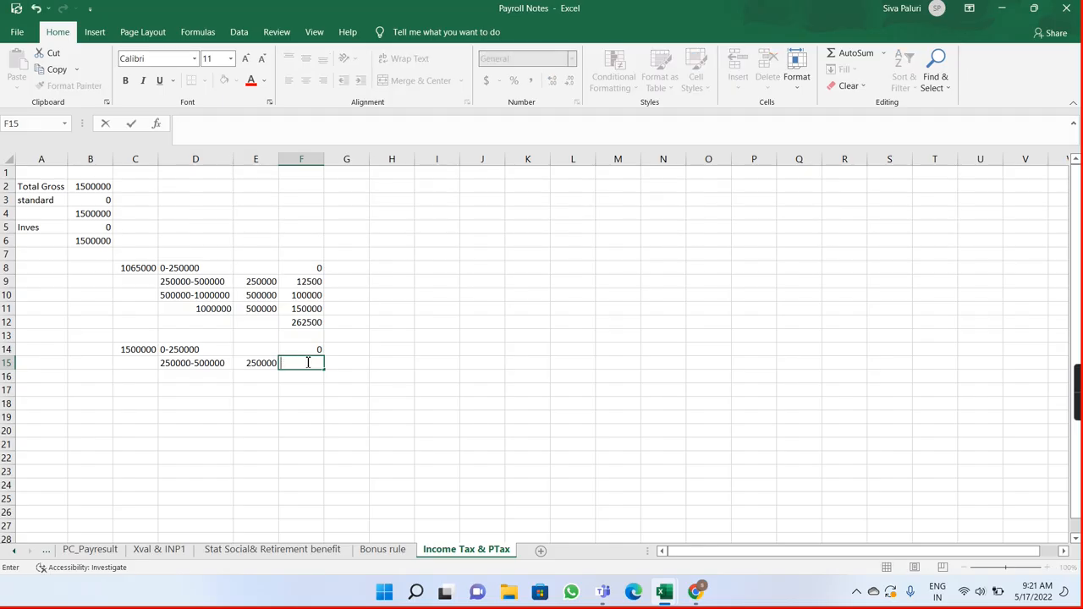
{"action": "left_click", "coordinate": [260, 364]}
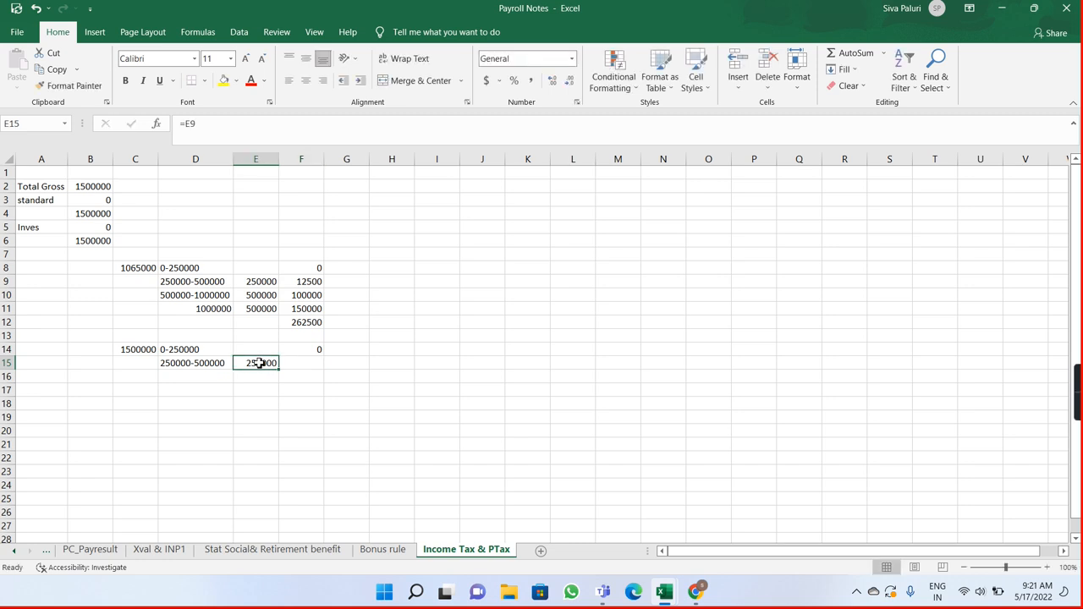
{"action": "left_click", "coordinate": [289, 366]}
{"action": "type", "text": "="}
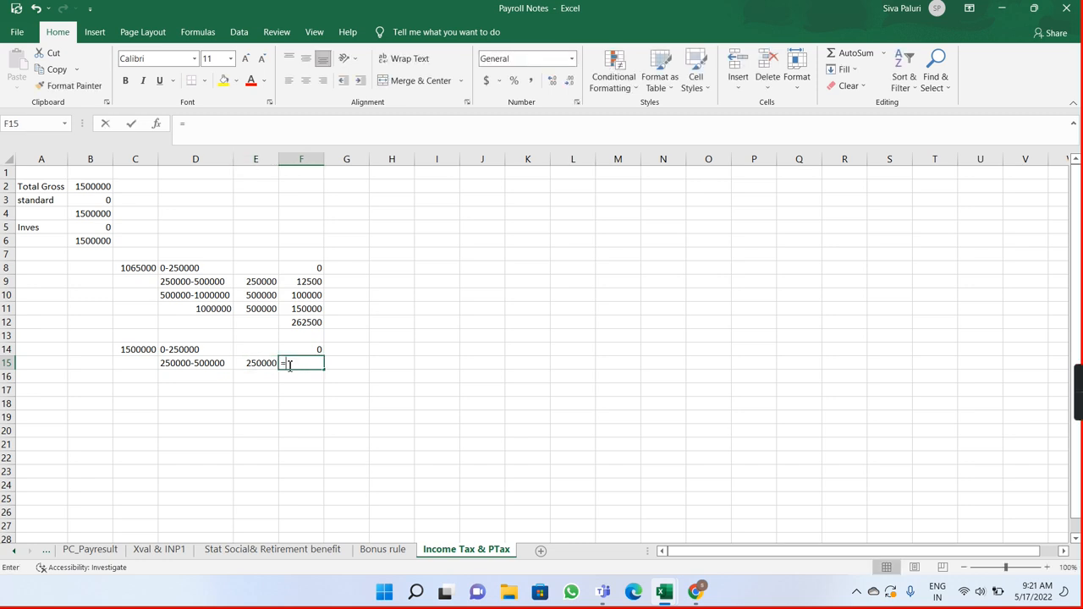
{"action": "left_click", "coordinate": [266, 362]}
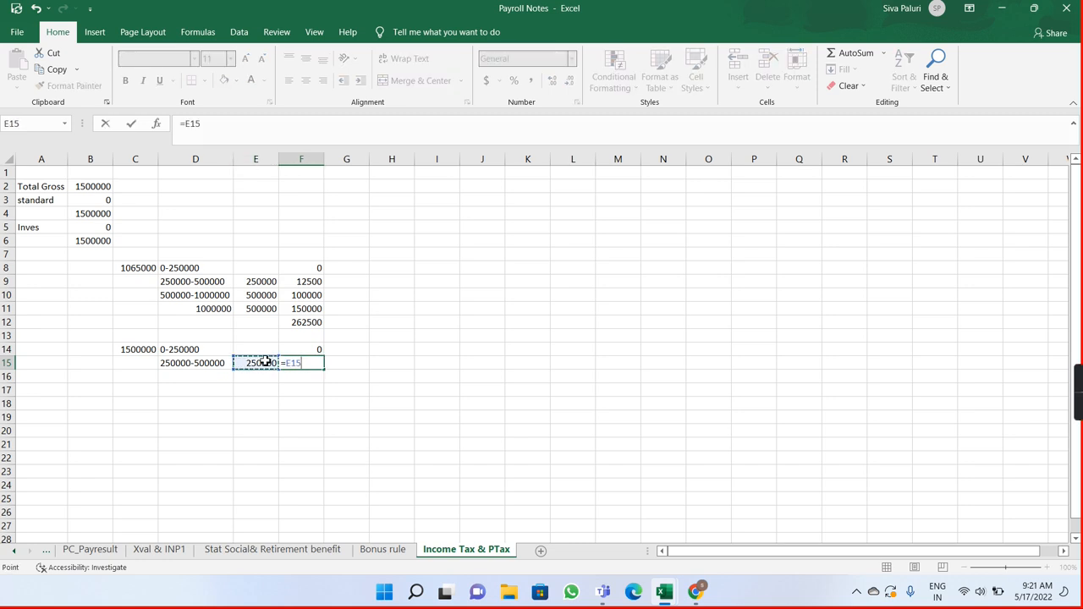
{"action": "type", "text": "*5%"}
{"action": "key", "text": "Return"}
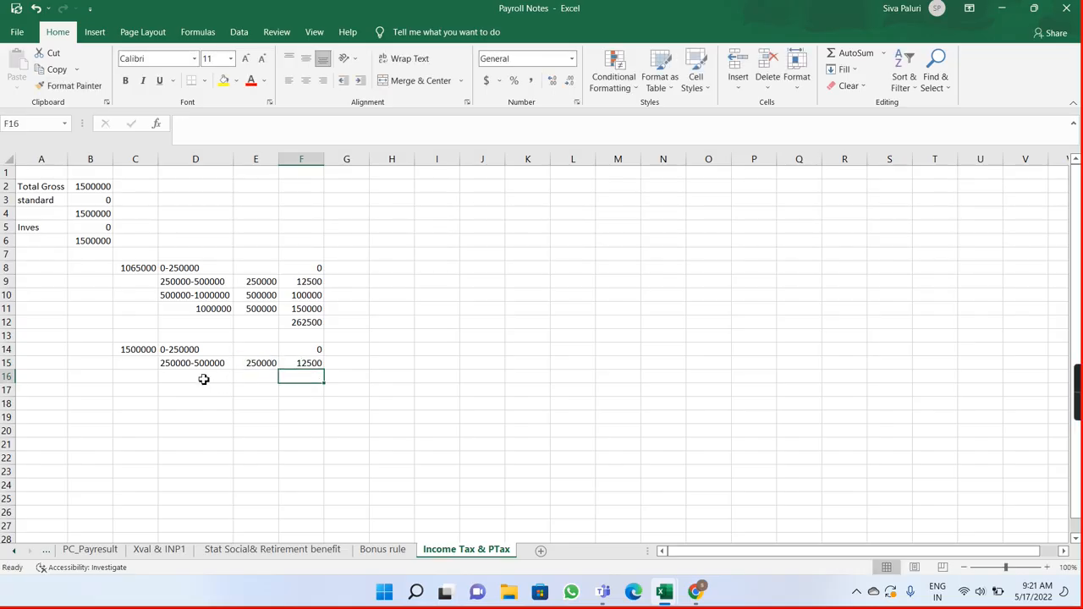
{"action": "left_click", "coordinate": [198, 379]}
{"action": "type", "text": "5"}
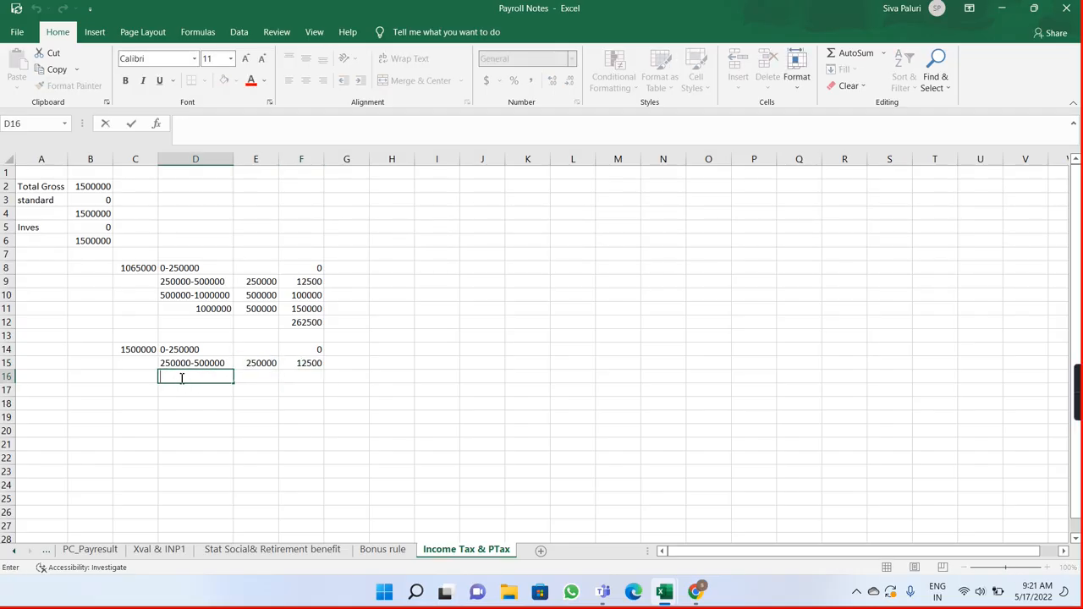
{"action": "type", "text": "00000-7"}
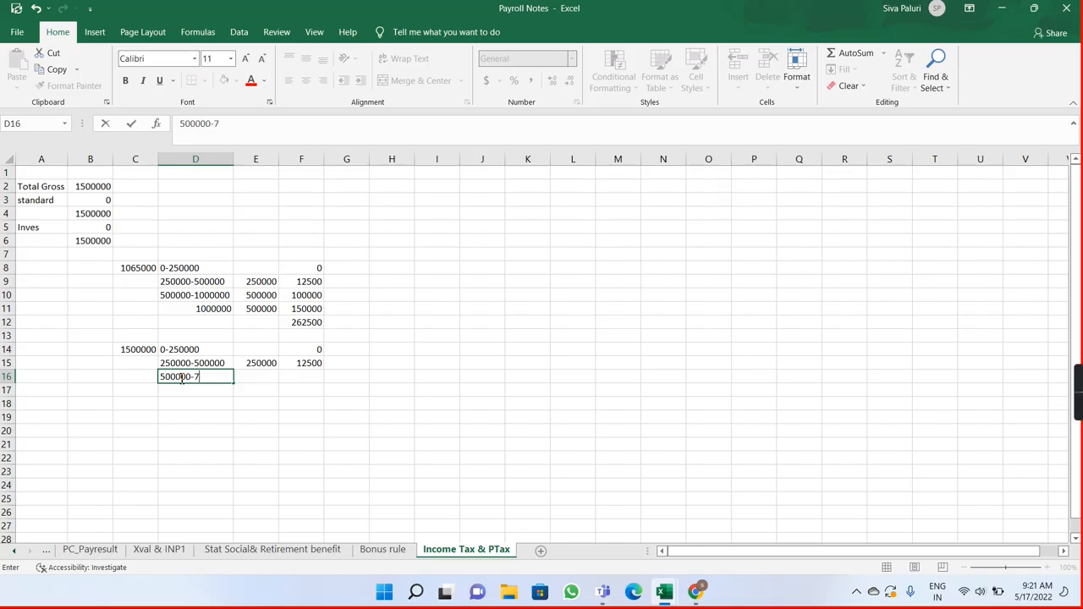
{"action": "type", "text": "50000"}
Step: Copy the slab amount formula from E15 into E16
{"action": "left_click", "coordinate": [262, 380]}
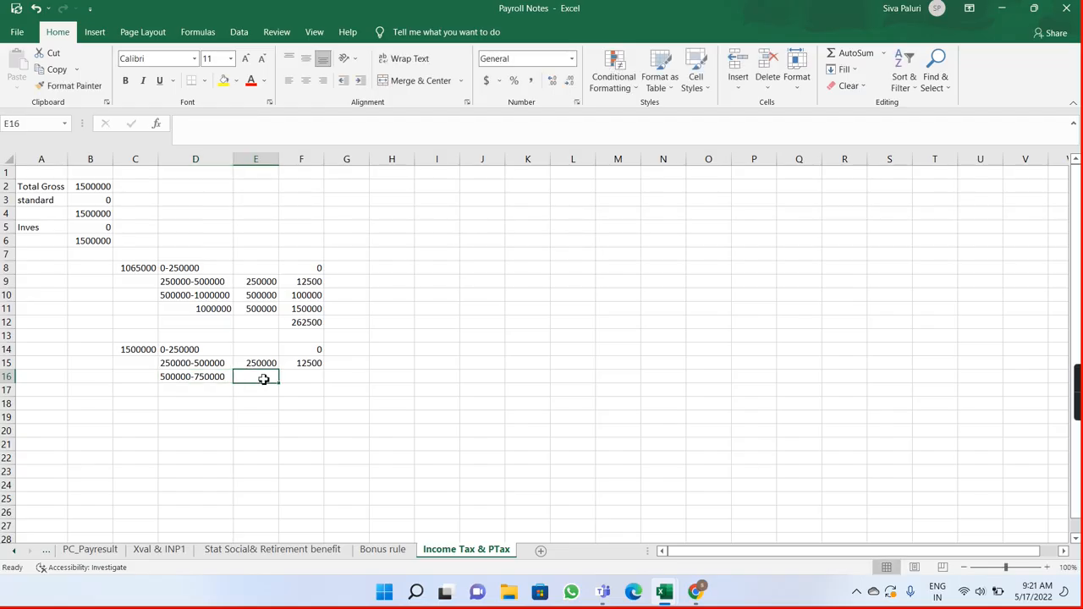
{"action": "left_click", "coordinate": [261, 365]}
{"action": "key", "text": "ctrl+c"}
{"action": "left_click", "coordinate": [254, 374]}
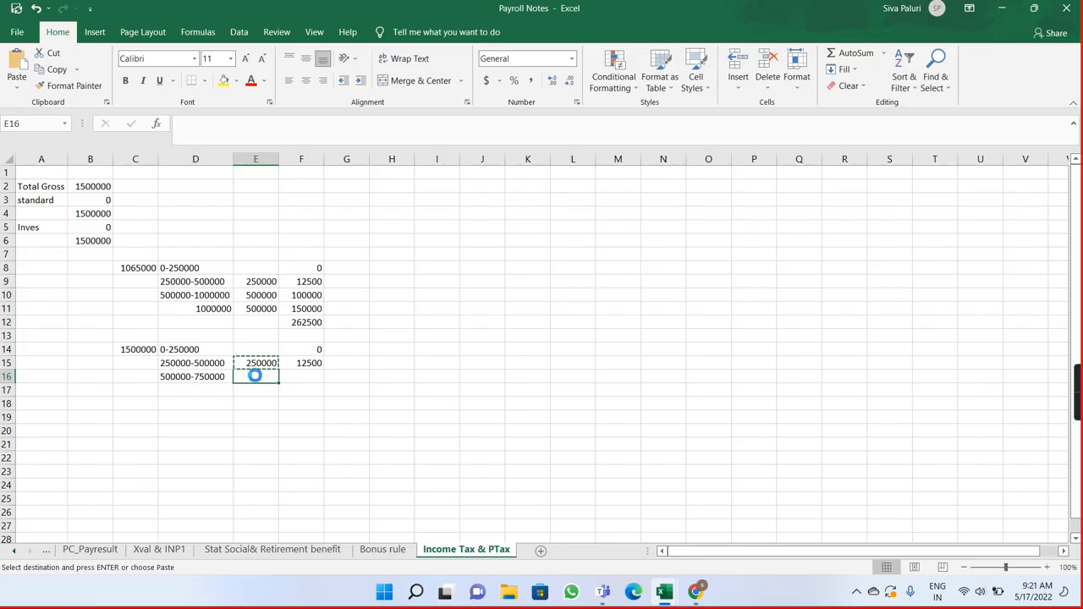
{"action": "key", "text": "ctrl+v"}
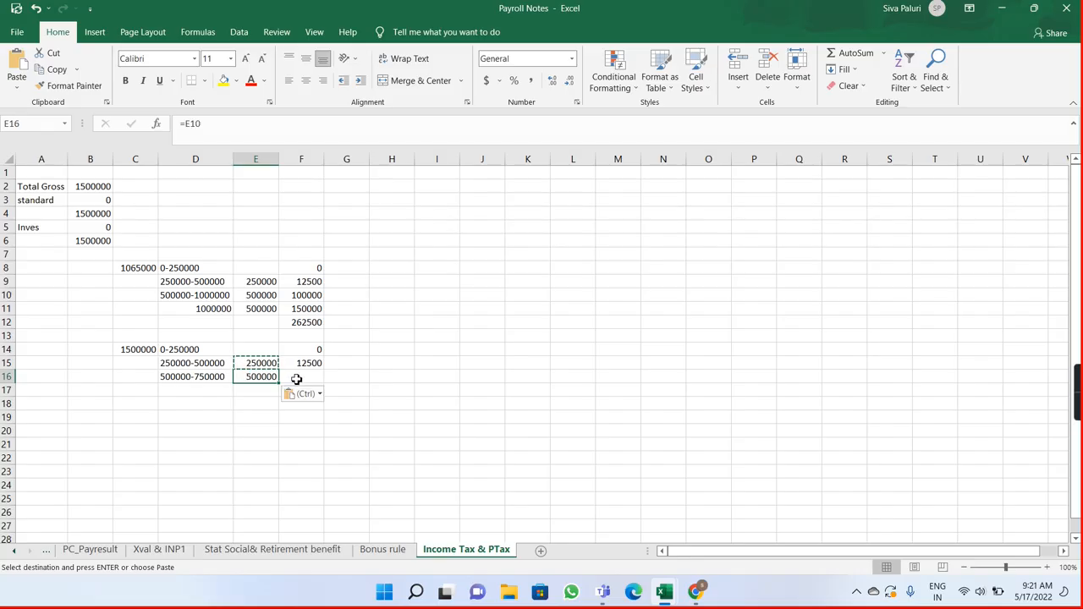
Step: Replace the third slab's amount formula in E16 with =E9
{"action": "left_click", "coordinate": [296, 380]}
{"action": "left_click", "coordinate": [268, 380]}
{"action": "double_click", "coordinate": [269, 378]}
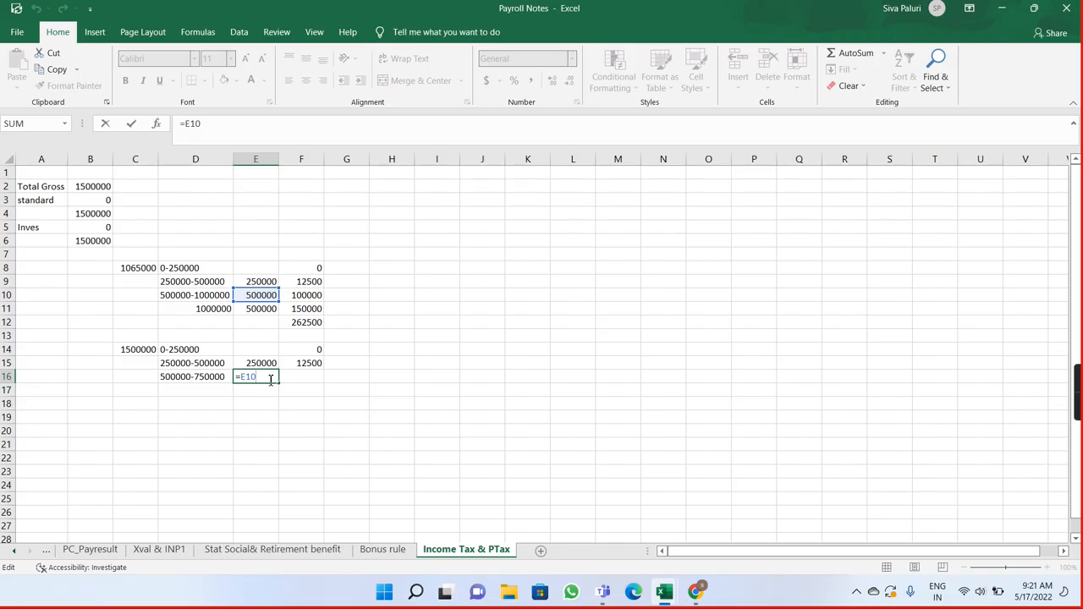
{"action": "key", "text": "BackSpace"}
{"action": "key", "text": "BackSpace"}
{"action": "type", "text": "="}
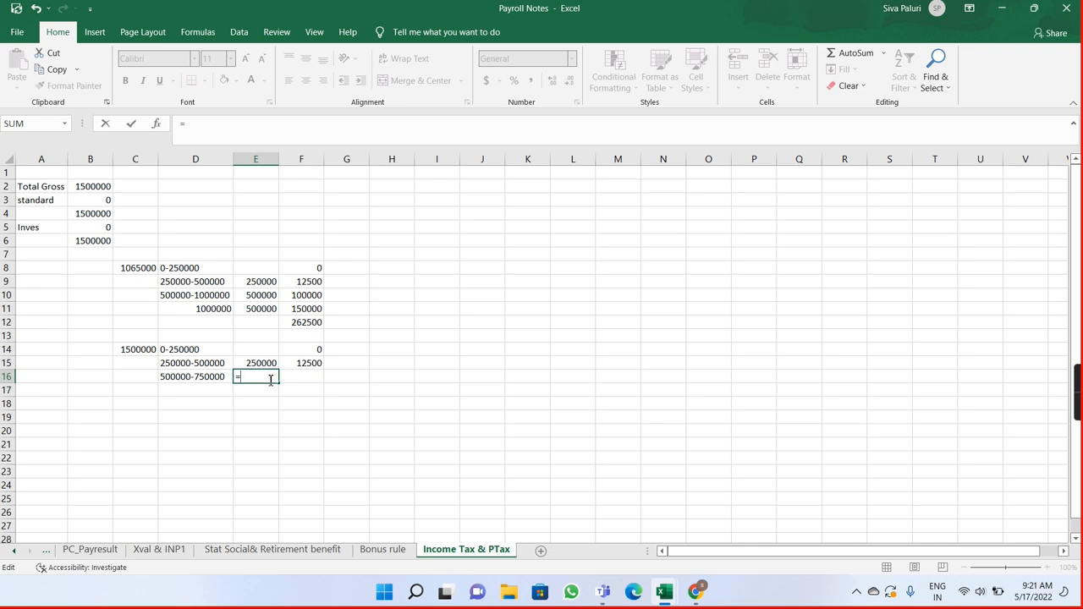
{"action": "type", "text": "E9"}
{"action": "key", "text": "Return"}
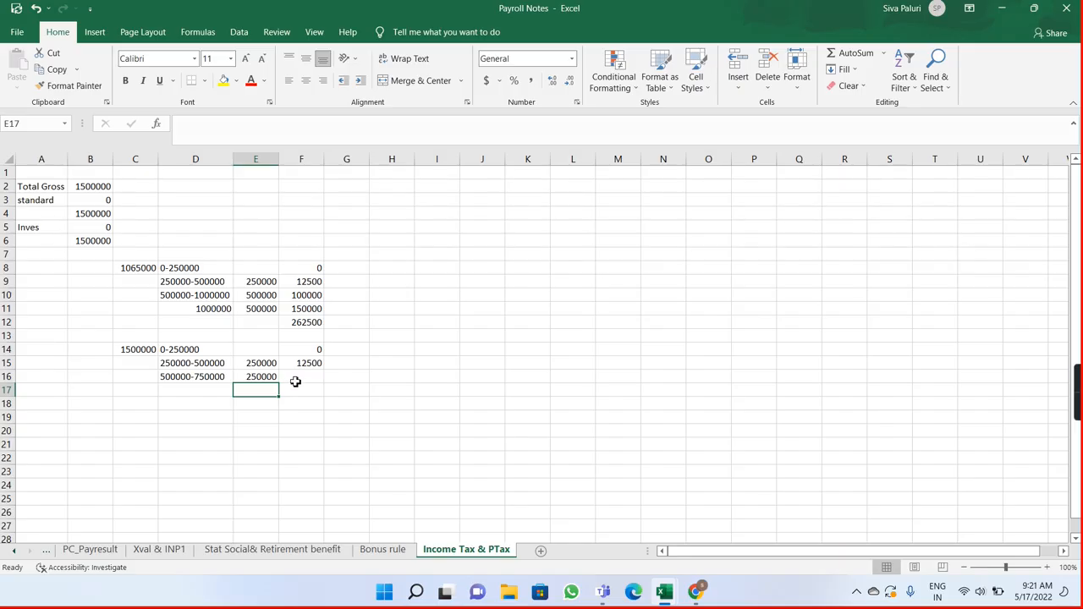
Step: Check the third slab's rate in the browser's new-regime table and calculate its tax in F16 as 10% of E16
{"action": "left_click", "coordinate": [296, 383]}
{"action": "key", "text": "alt+Tab"}
{"action": "key", "text": "alt+Tab"}
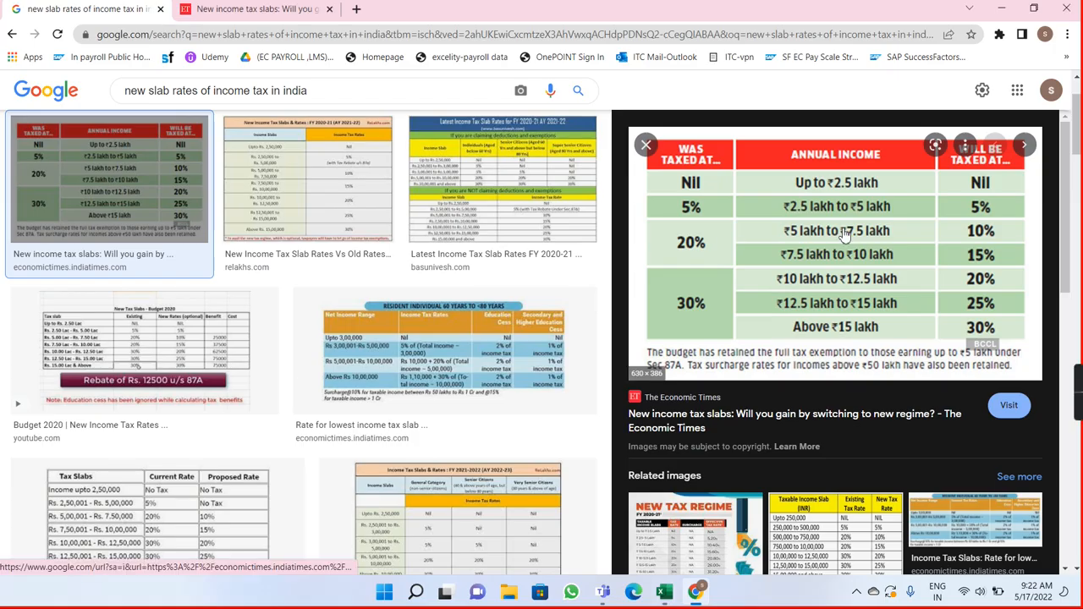
{"action": "key", "text": "alt+Tab"}
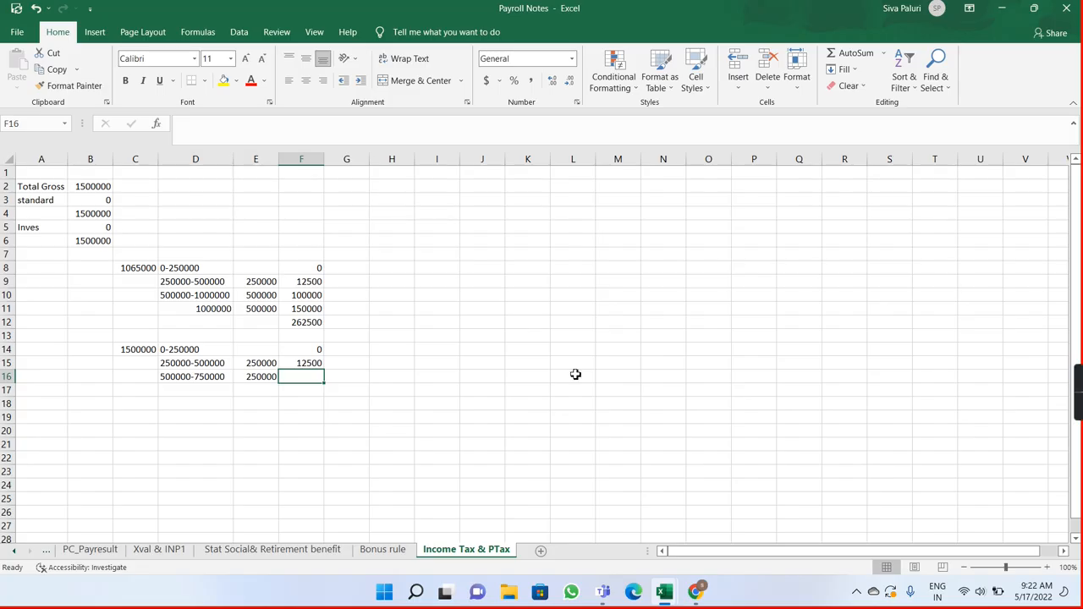
{"action": "double_click", "coordinate": [303, 377]}
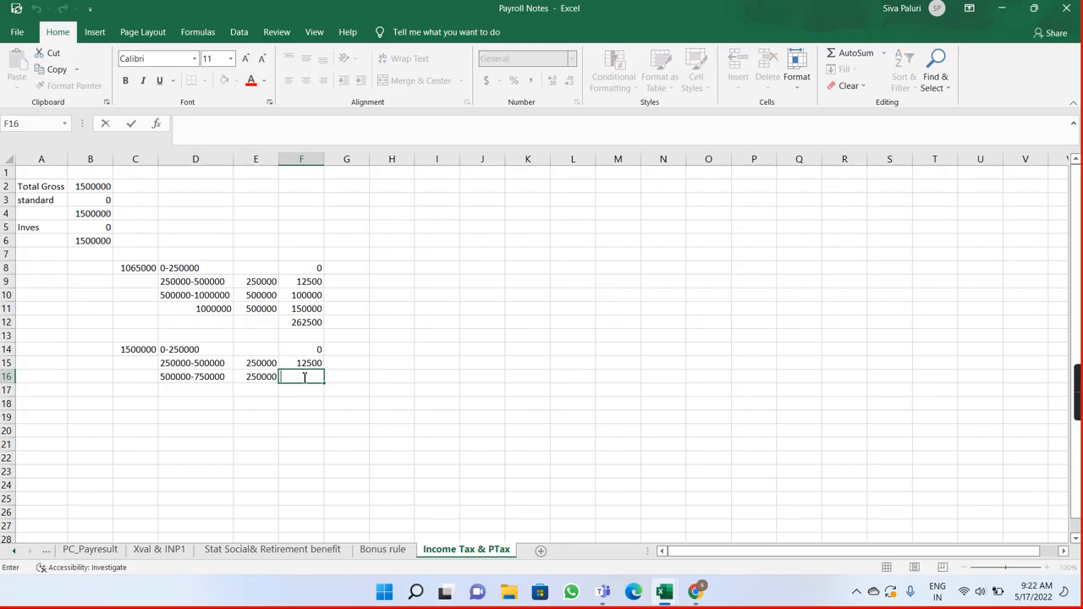
{"action": "type", "text": "="}
{"action": "left_click", "coordinate": [262, 377]}
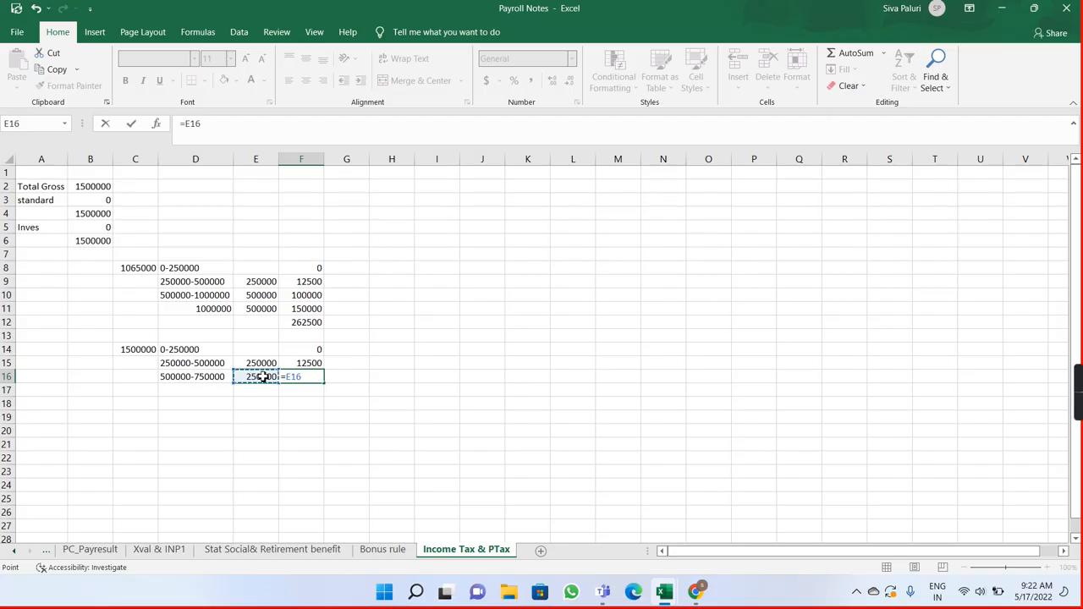
{"action": "type", "text": "*10%"}
{"action": "key", "text": "Return"}
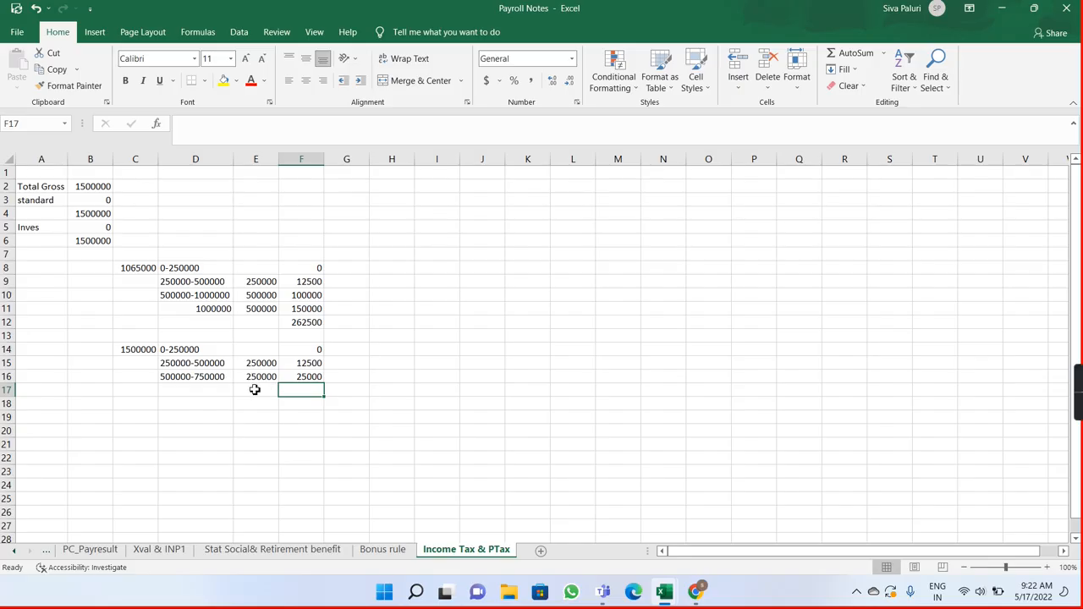
{"action": "left_click", "coordinate": [253, 390]}
{"action": "left_click", "coordinate": [206, 391]}
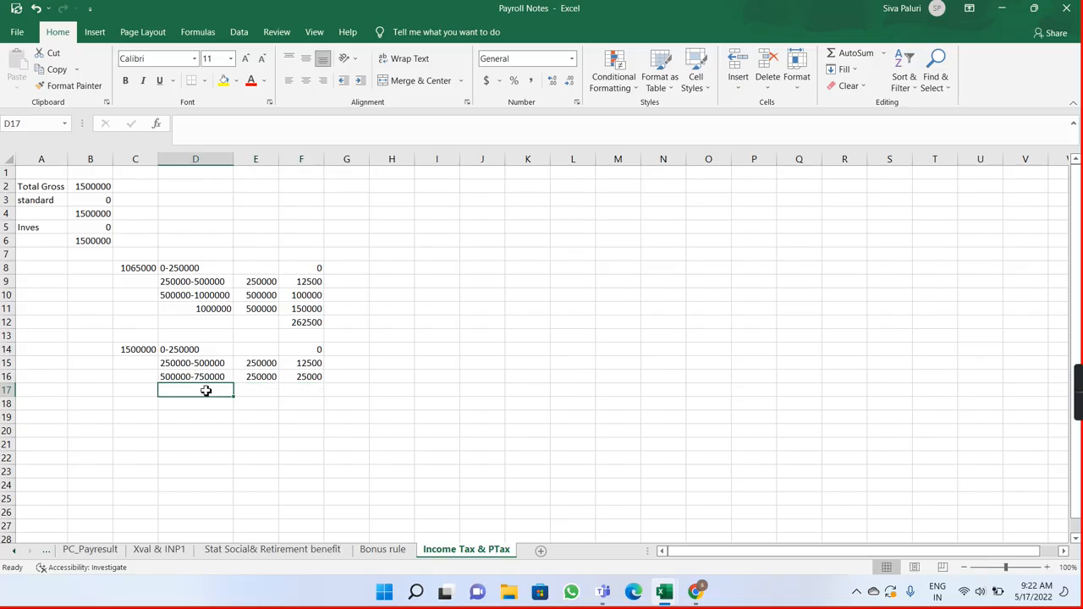
{"action": "type", "text": "7"}
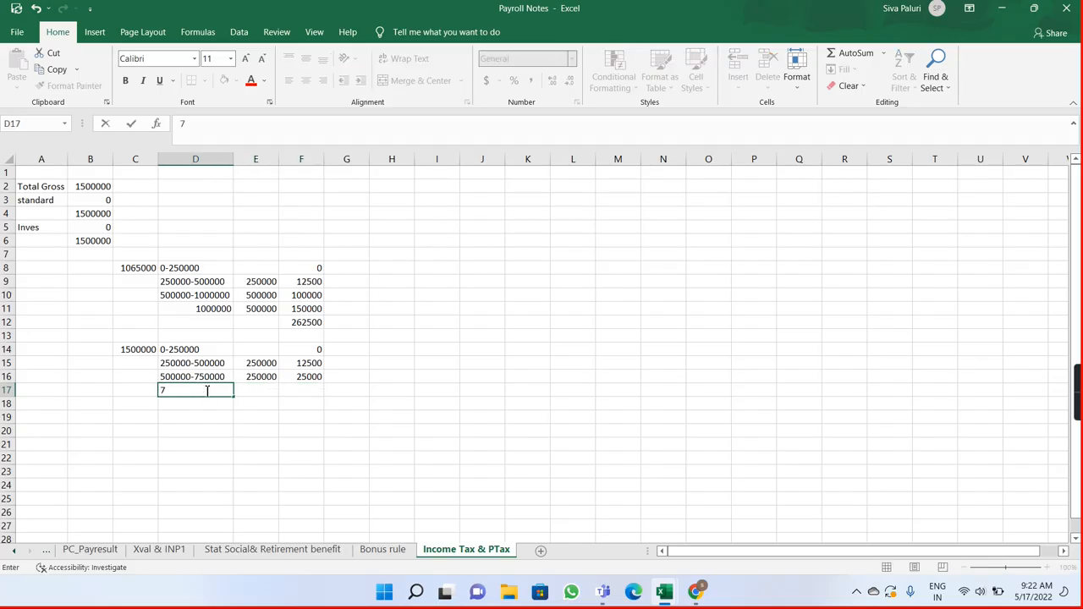
{"action": "type", "text": "50000-1000000"}
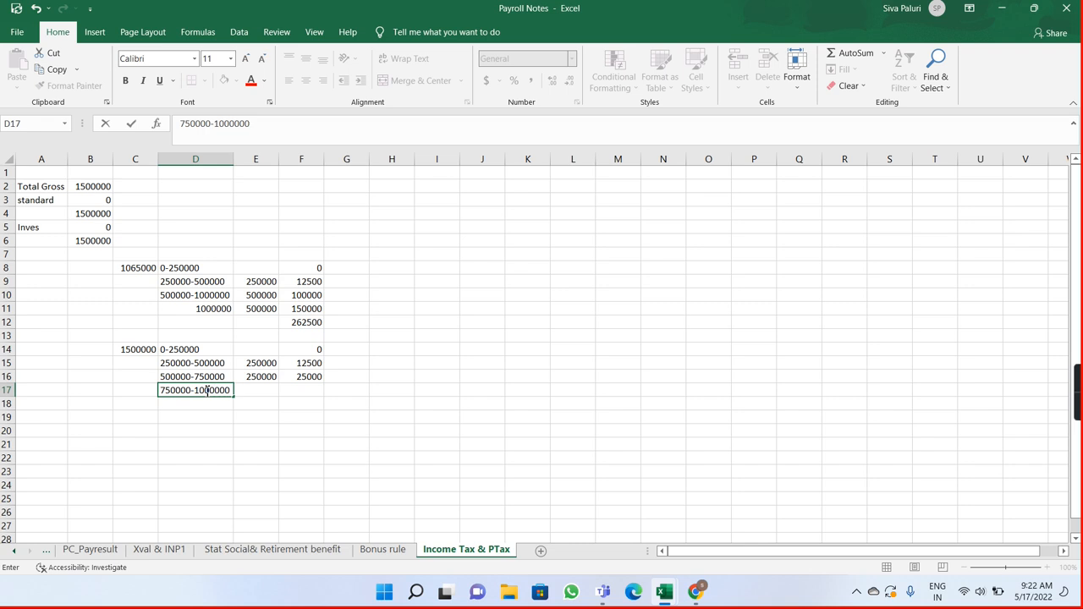
{"action": "key", "text": "Return"}
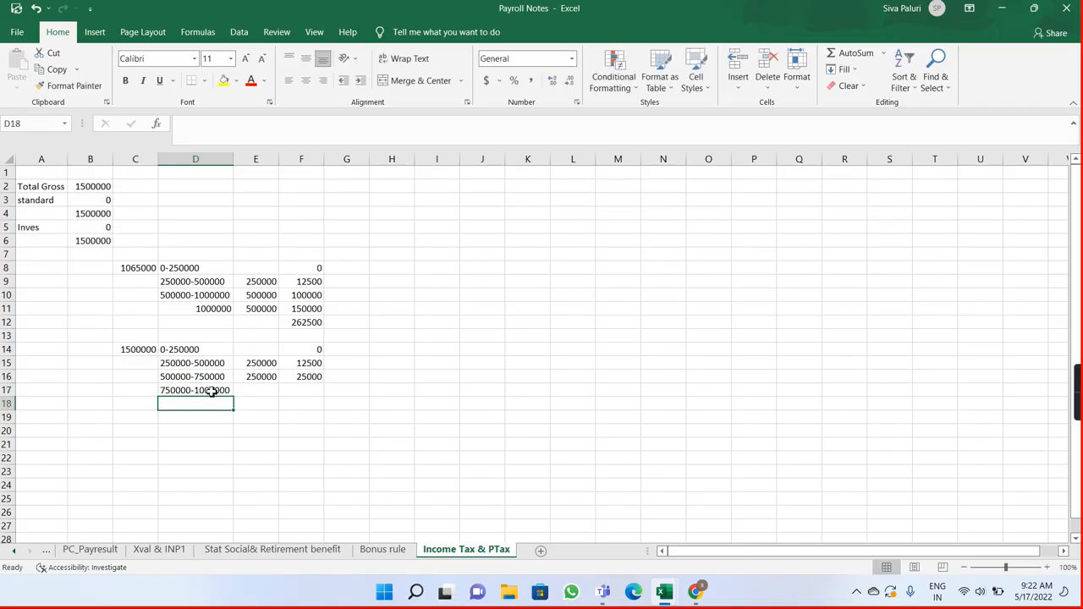
{"action": "left_click", "coordinate": [262, 391]}
{"action": "type", "text": "250000"}
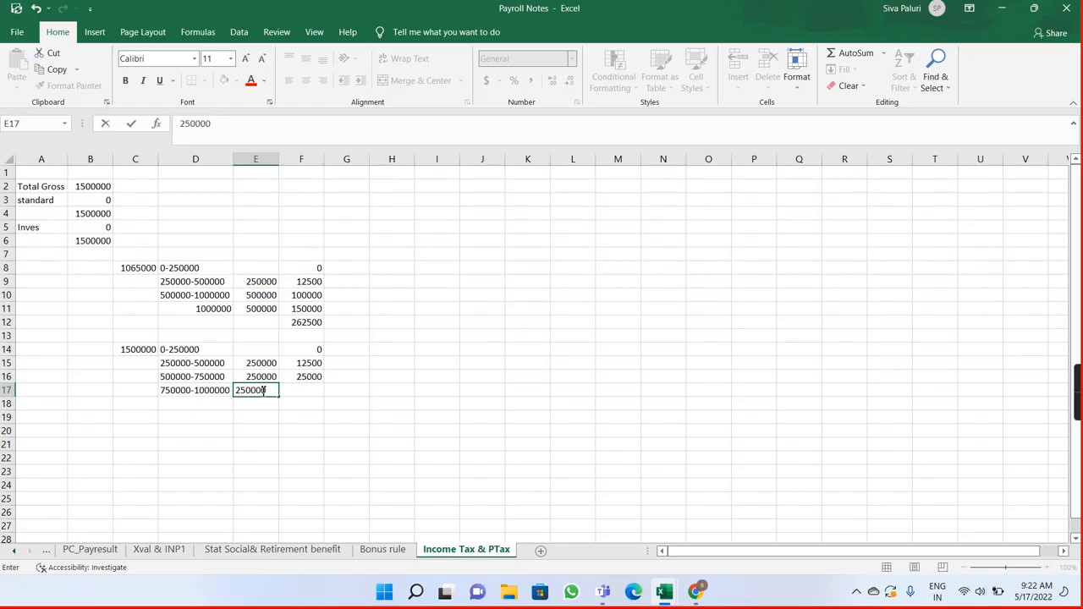
{"action": "key", "text": "Return"}
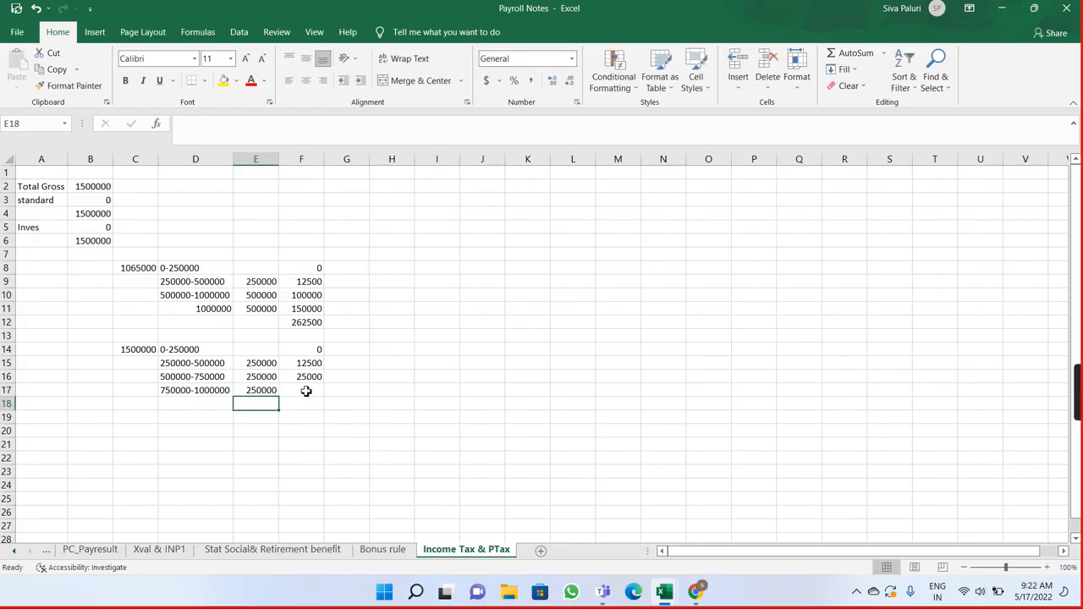
Step: Check the fourth slab's rate in the browser's rate table and calculate its tax in F17 as 15% of E17
{"action": "left_click", "coordinate": [307, 390]}
{"action": "double_click", "coordinate": [307, 391]}
{"action": "key", "text": "alt+Tab"}
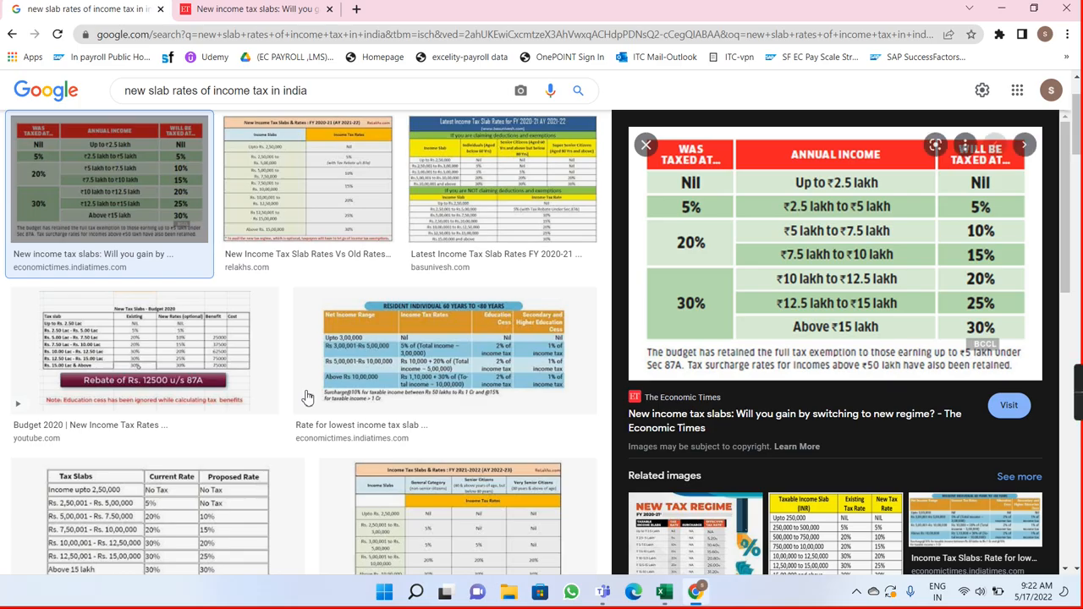
{"action": "key", "text": "alt+Tab"}
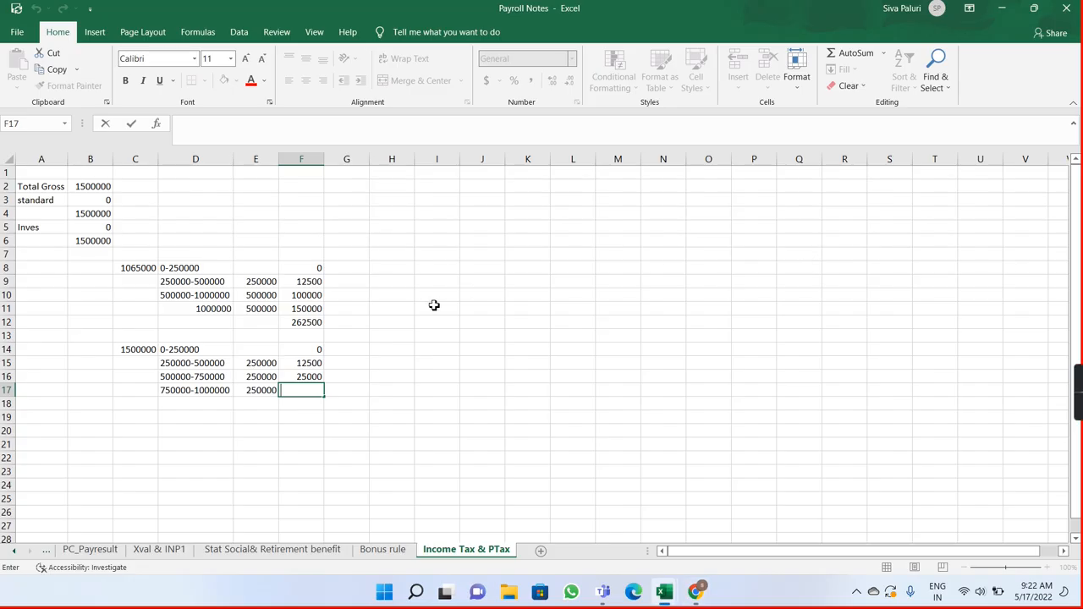
{"action": "type", "text": "="}
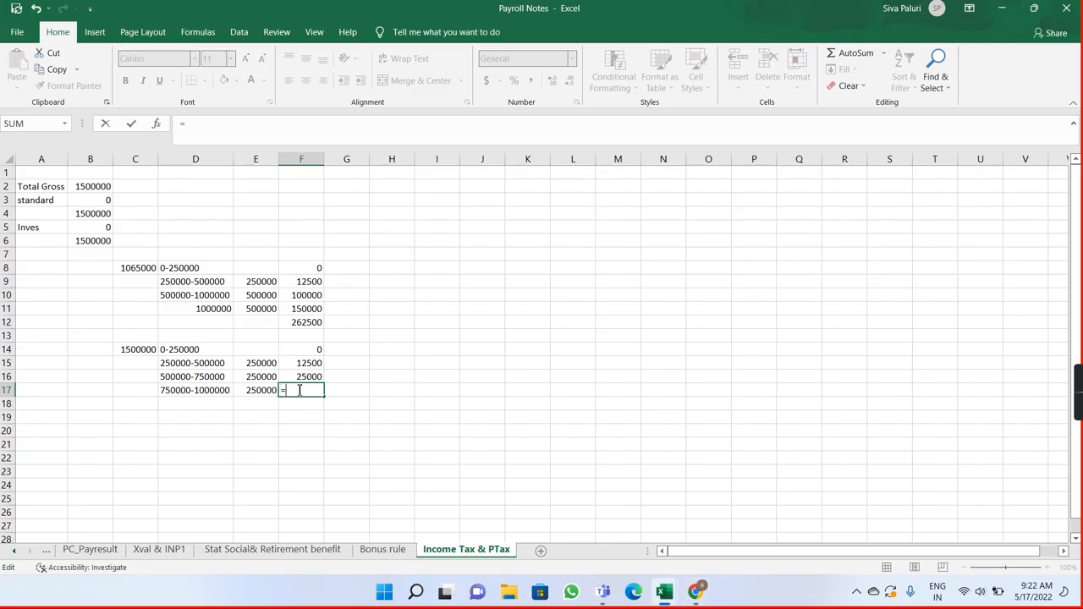
{"action": "left_click", "coordinate": [256, 389]}
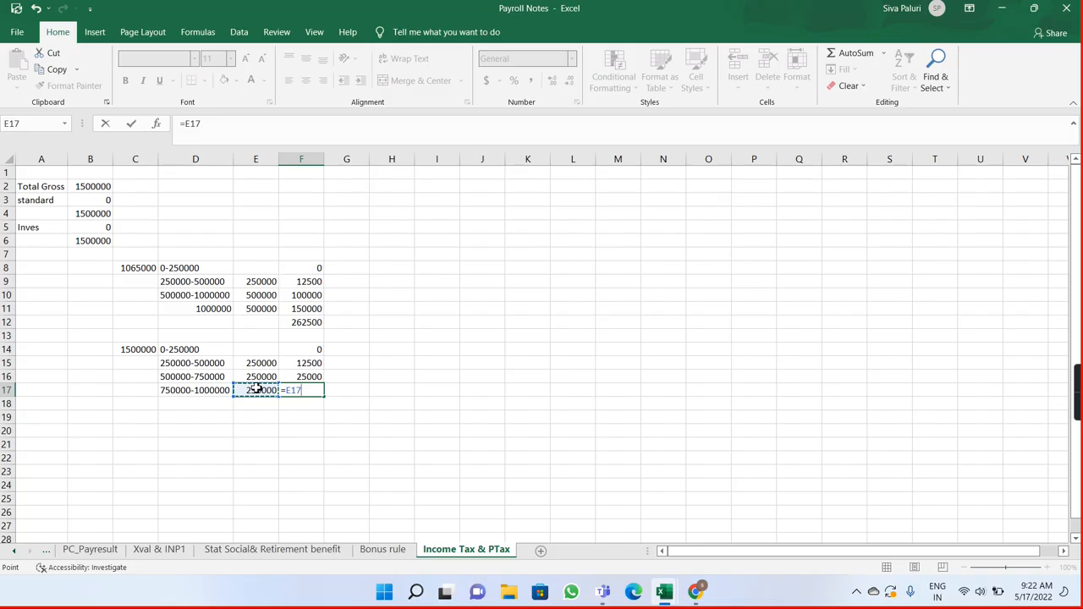
{"action": "type", "text": "*"}
{"action": "key", "text": "Return"}
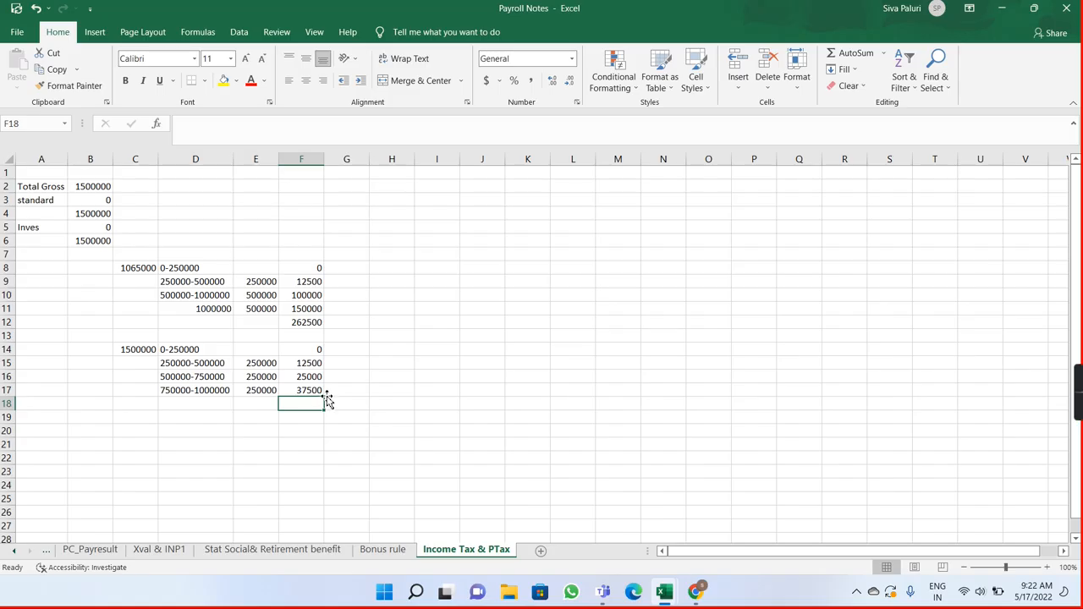
Step: Look up the next income range in the browser's rate table and enter 10L-12.5L as the fifth slab in D18
{"action": "key", "text": "alt+Tab"}
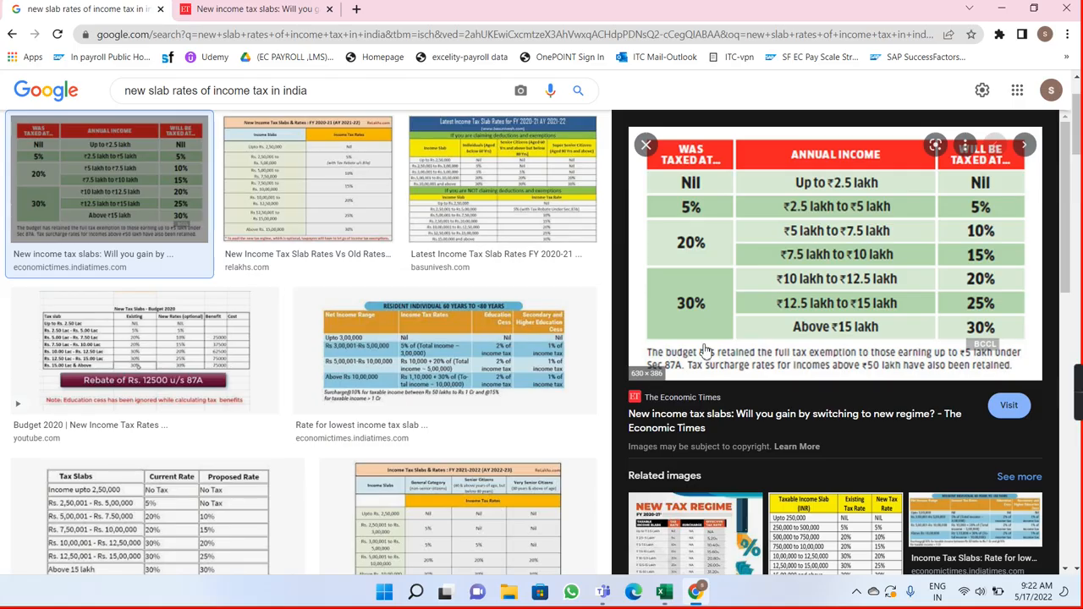
{"action": "key", "text": "alt+Tab"}
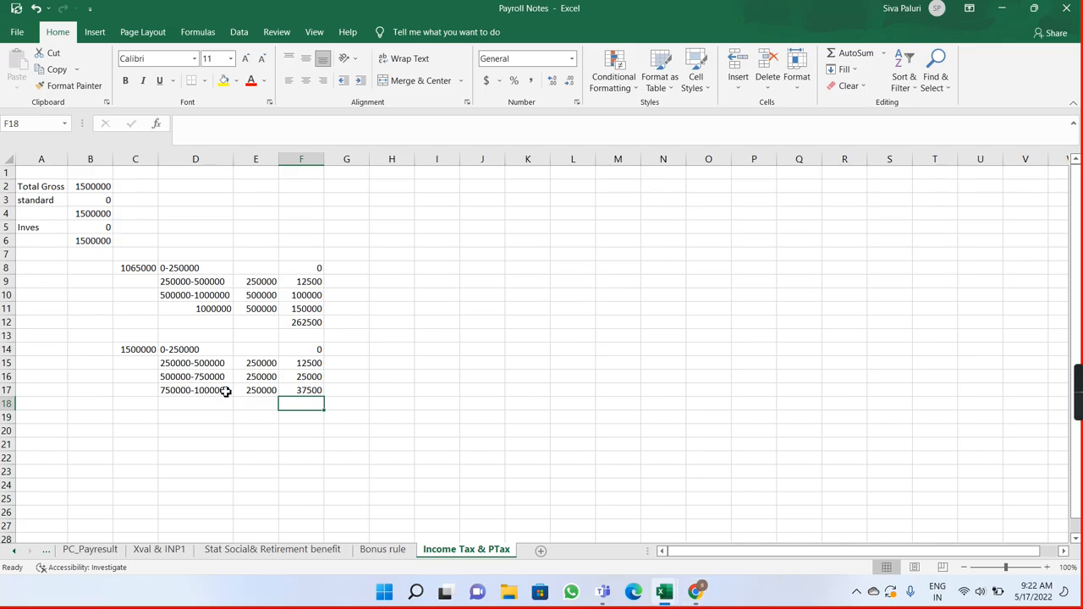
{"action": "left_click", "coordinate": [181, 403]}
{"action": "type", "text": "10L-12"}
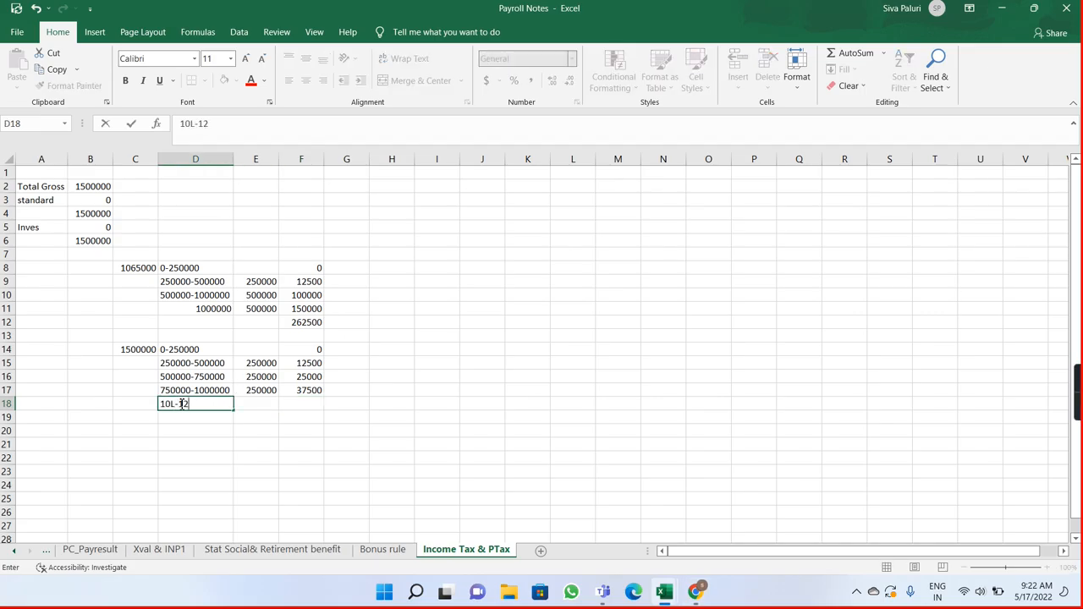
{"action": "type", "text": "L"}
{"action": "key", "text": "BackSpace"}
{"action": "type", "text": ".5:"}
{"action": "key", "text": "Tab"}
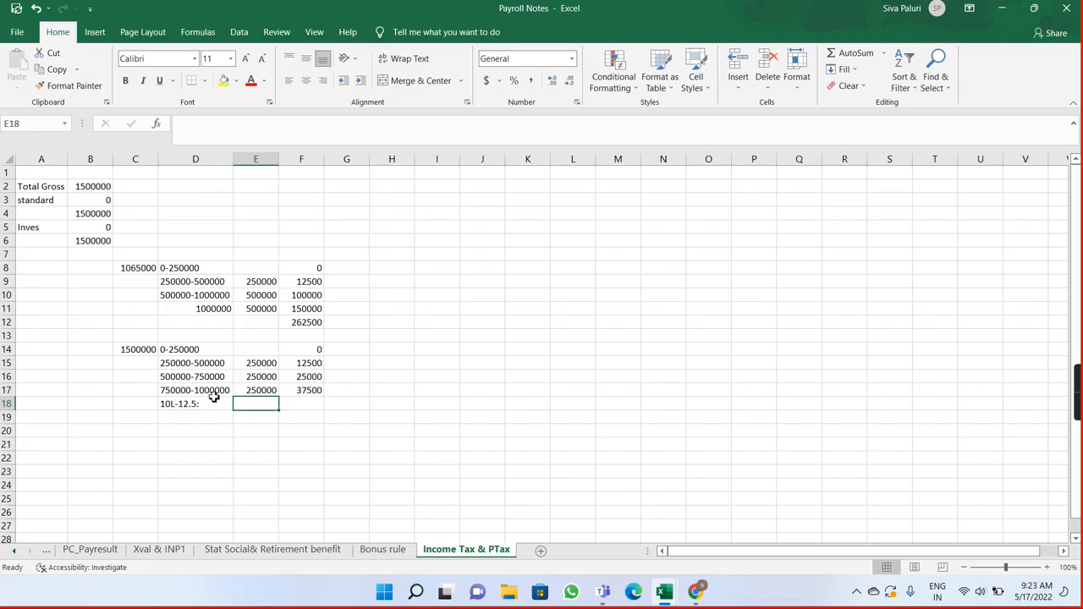
{"action": "double_click", "coordinate": [212, 403]}
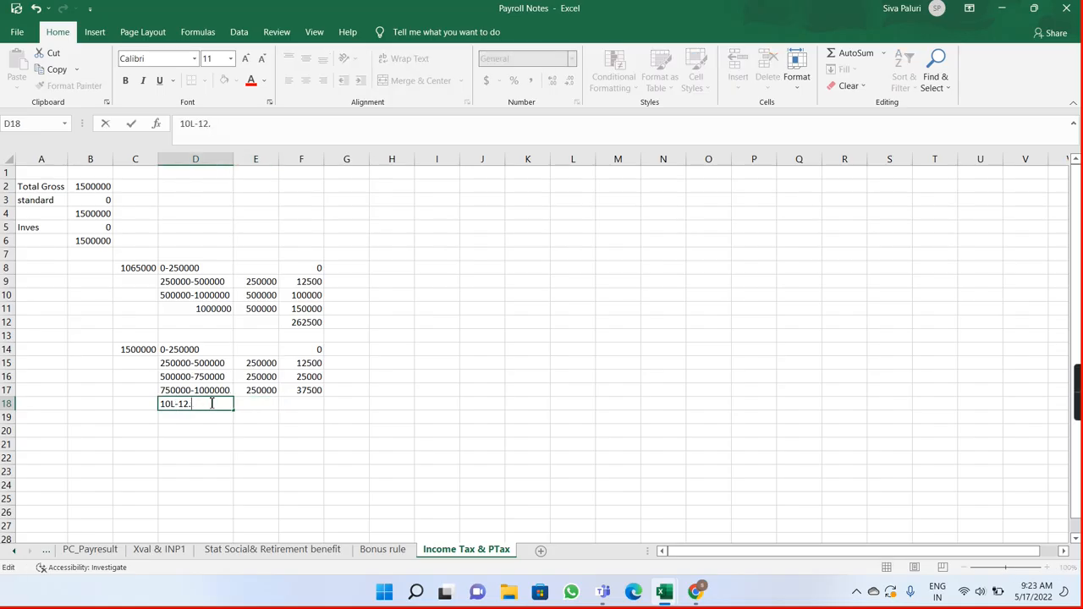
{"action": "type", "text": "5L"}
{"action": "key", "text": "Tab"}
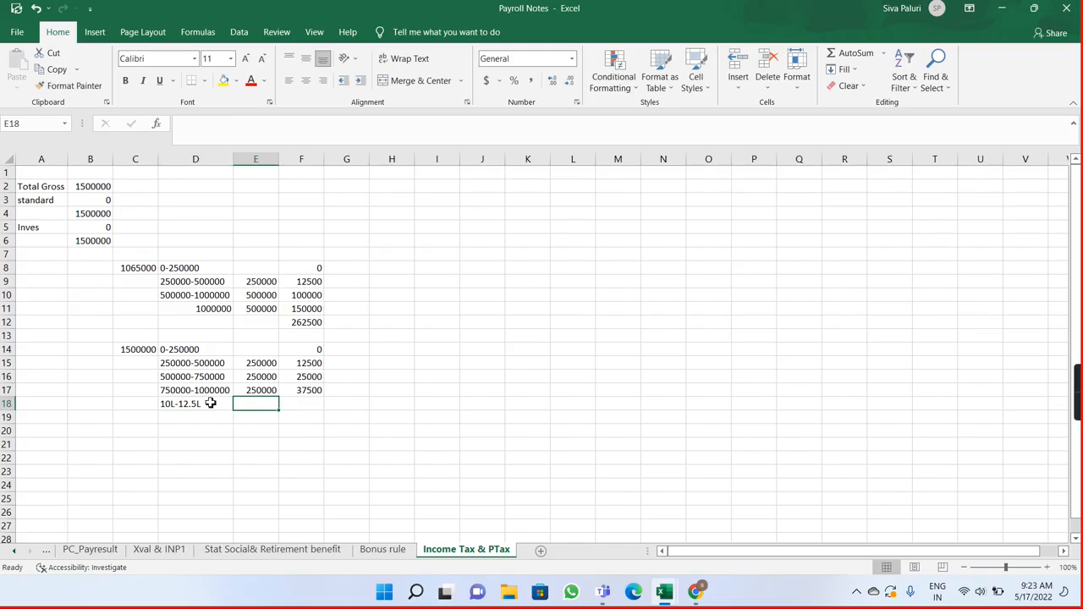
Step: Enter 250000 as the fifth slab's amount in E18 and calculate its tax in F18 as 20% of E18
{"action": "type", "text": "250"}
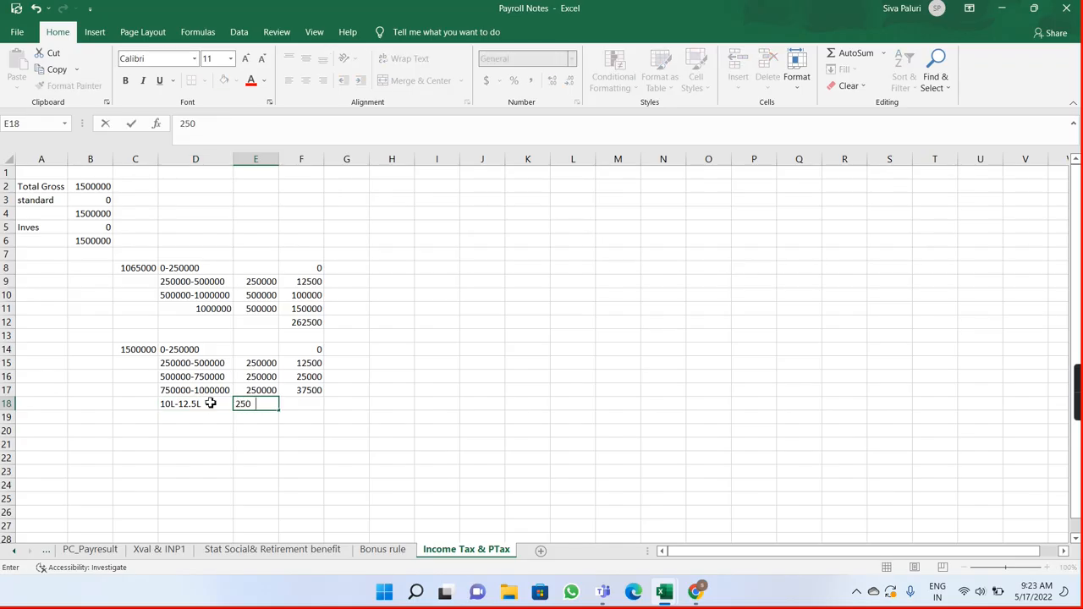
{"action": "type", "text": "000"}
{"action": "key", "text": "Tab"}
{"action": "type", "text": "="}
{"action": "key", "text": "alt+Tab"}
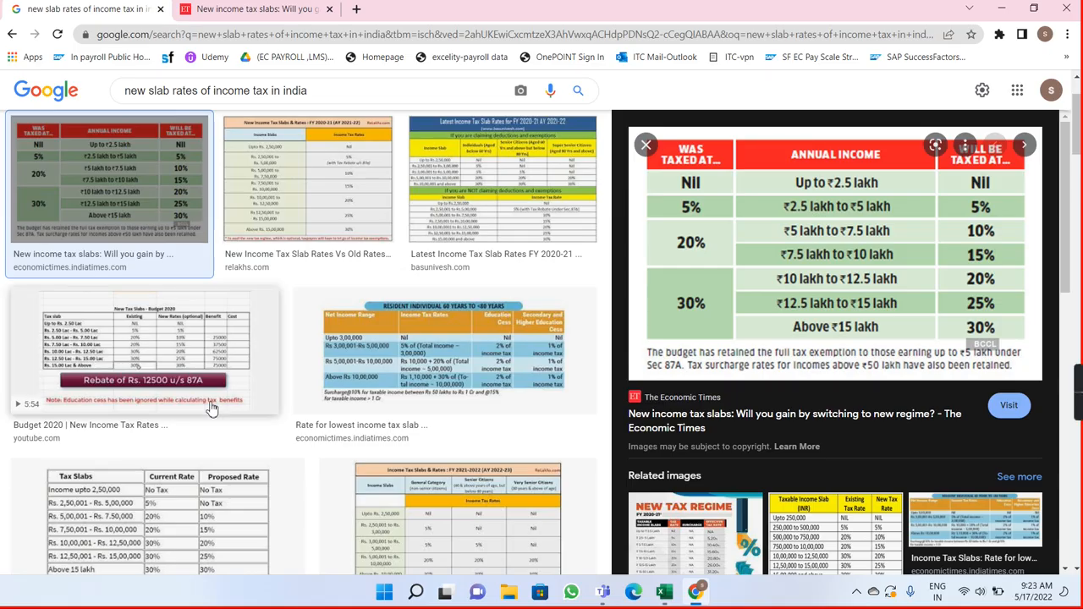
{"action": "key", "text": "alt+Tab"}
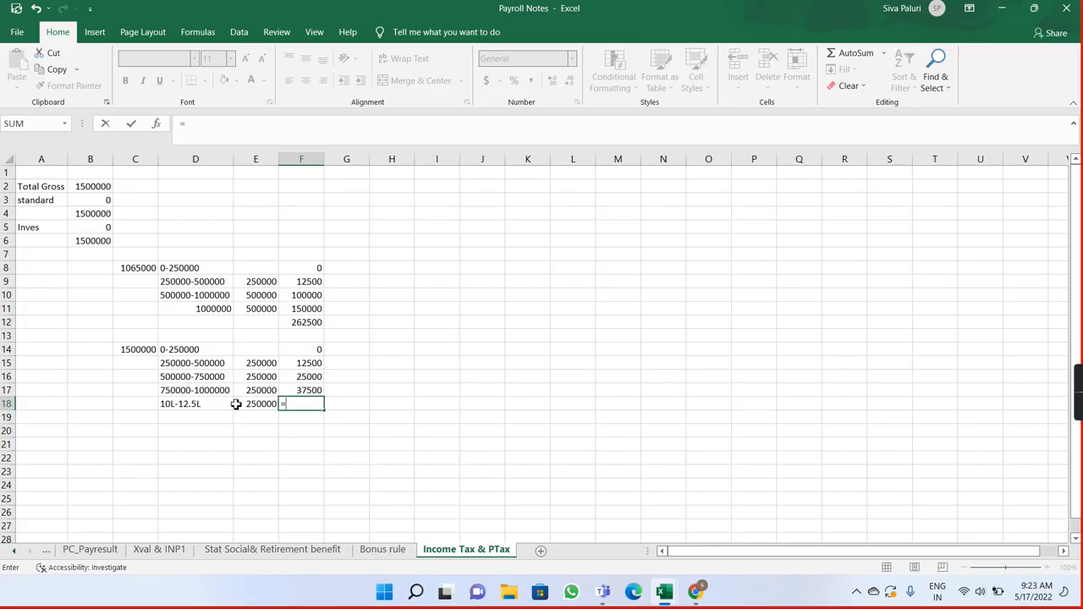
{"action": "left_click", "coordinate": [246, 403]}
{"action": "type", "text": "*20"}
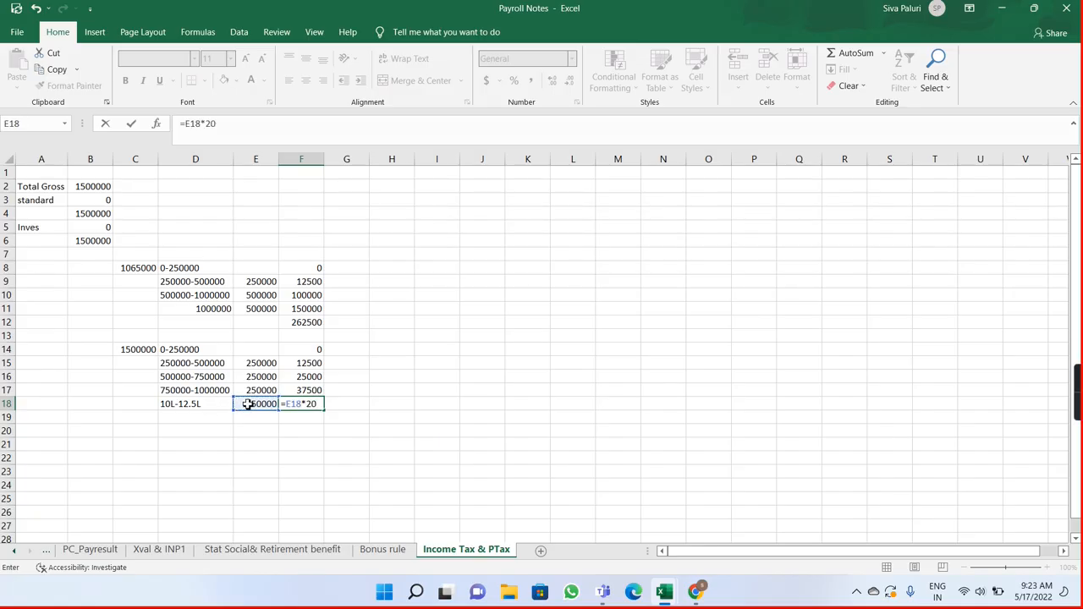
{"action": "type", "text": "%"}
{"action": "key", "text": "Return"}
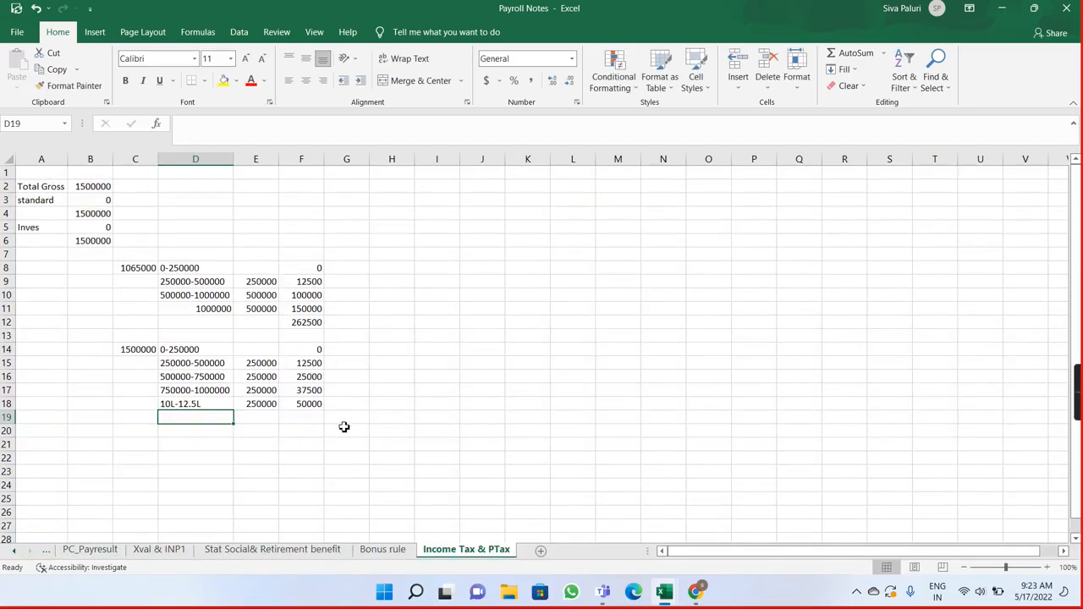
Step: Enter 12.5-15 L as the sixth slab range in D19 and 250000 as its amount in E19
{"action": "left_click", "coordinate": [255, 417]}
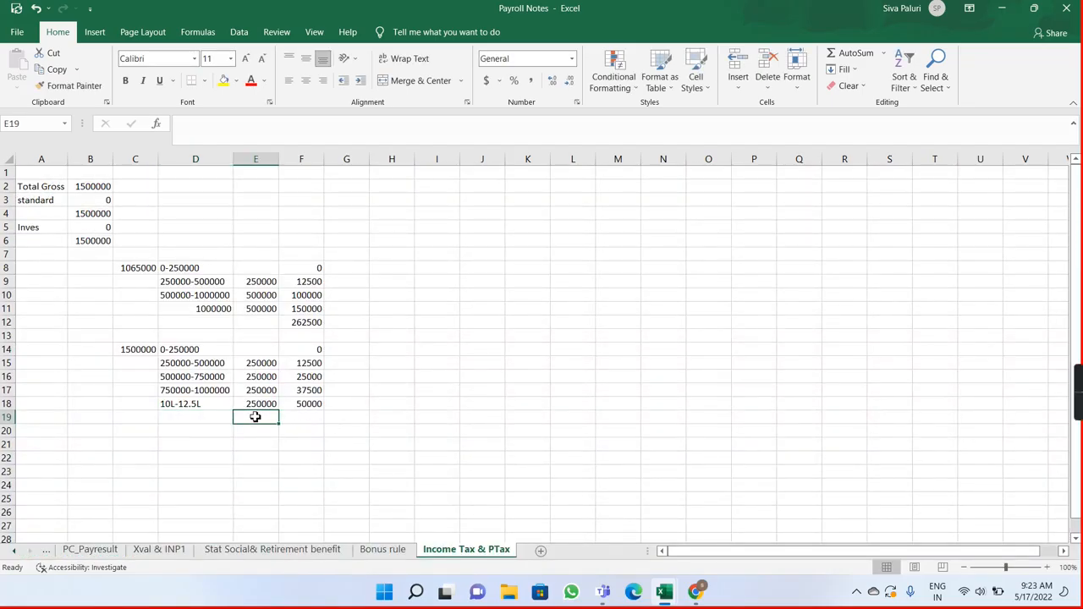
{"action": "key", "text": "alt+Tab"}
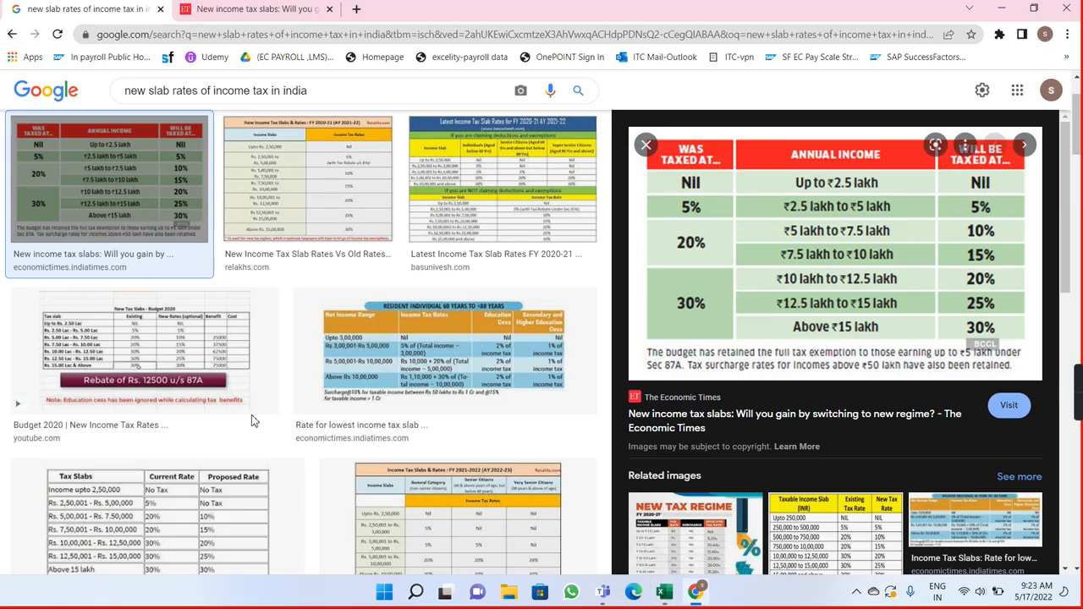
{"action": "key", "text": "alt+Tab"}
{"action": "left_click", "coordinate": [184, 418]}
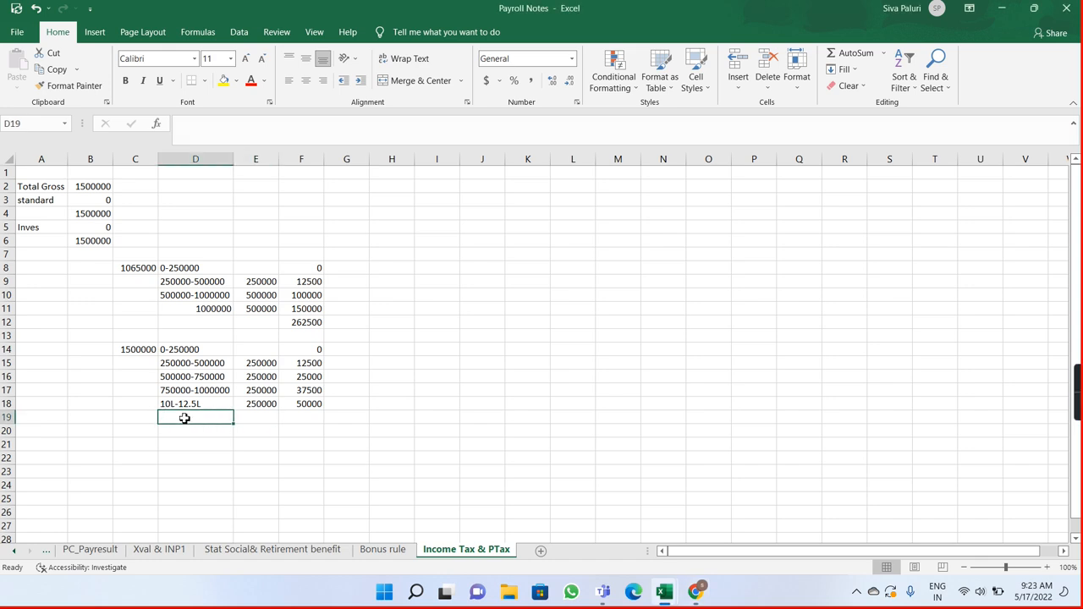
{"action": "type", "text": "12.5-15"}
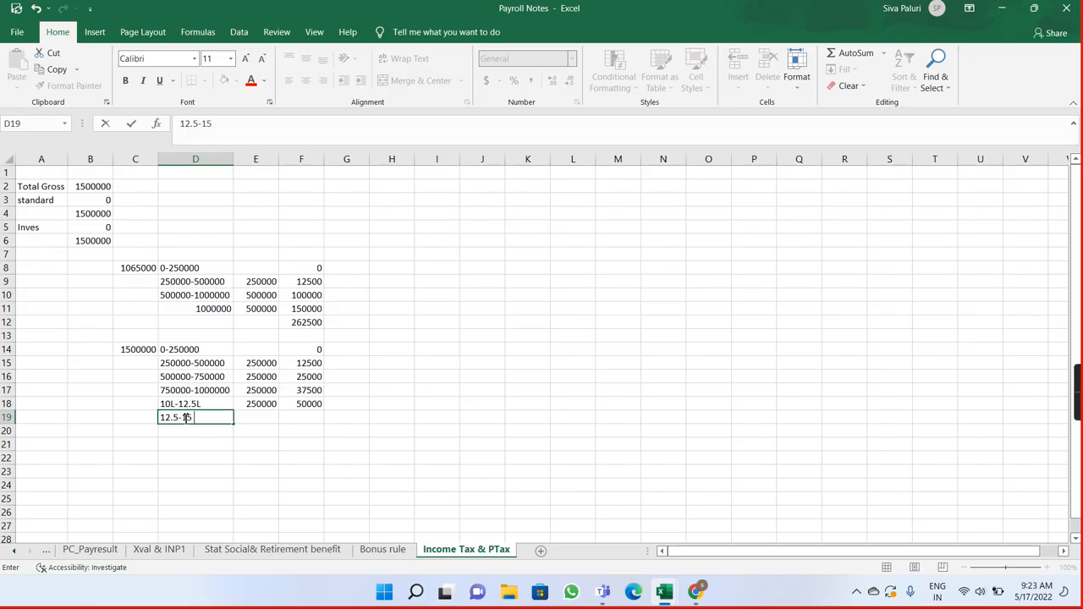
{"action": "key", "text": "Tab"}
{"action": "type", "text": "2"}
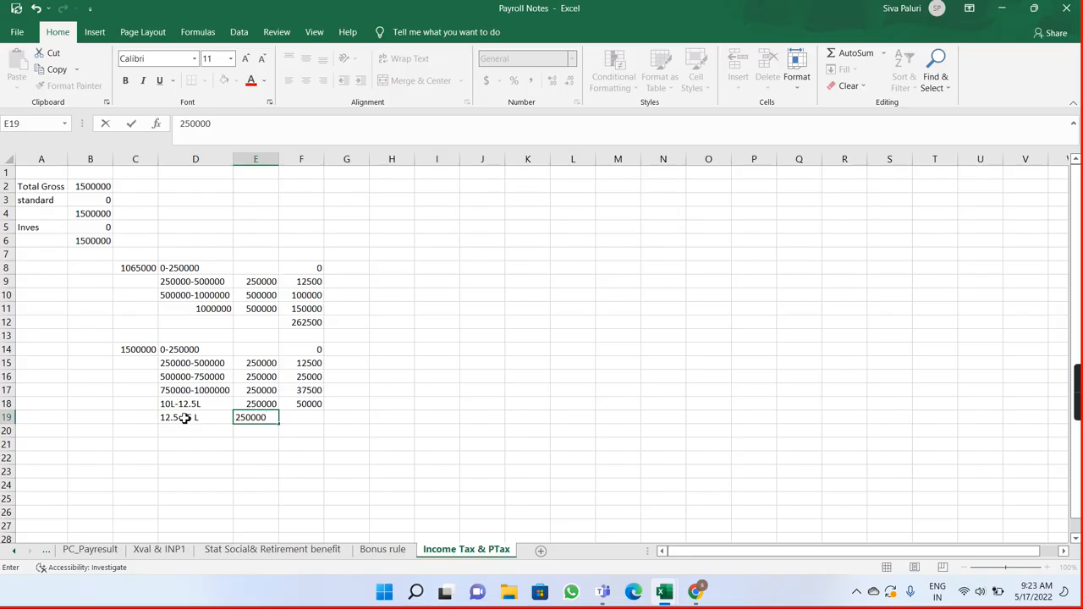
{"action": "key", "text": "Tab"}
Step: Check the sixth slab's rate in the browser's rate table and calculate its tax in F19 as 25% of E19
{"action": "key", "text": "alt+Tab"}
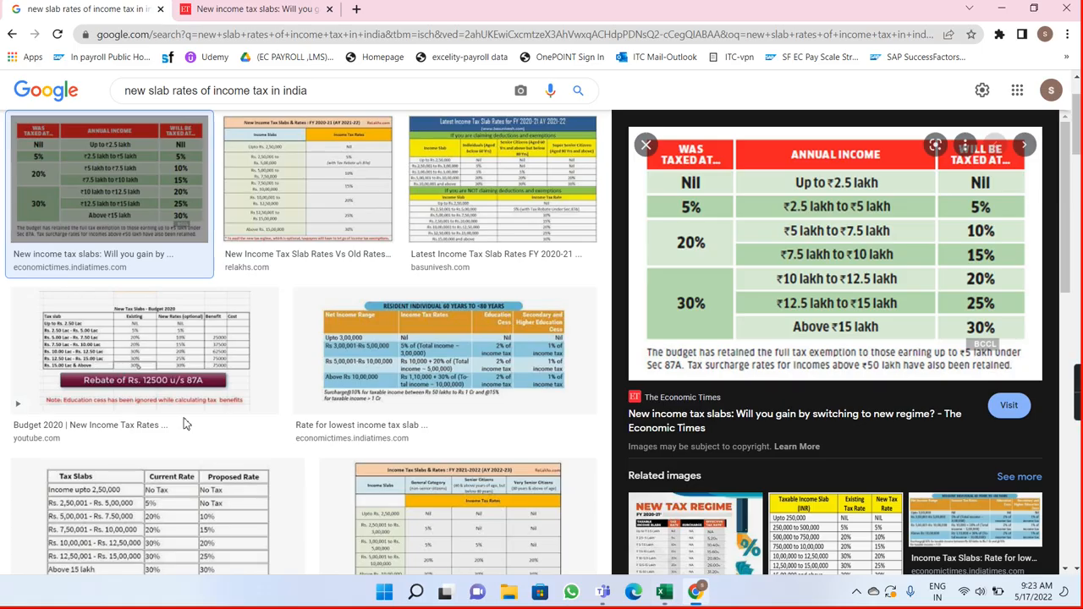
{"action": "key", "text": "alt+Tab"}
{"action": "type", "text": "="}
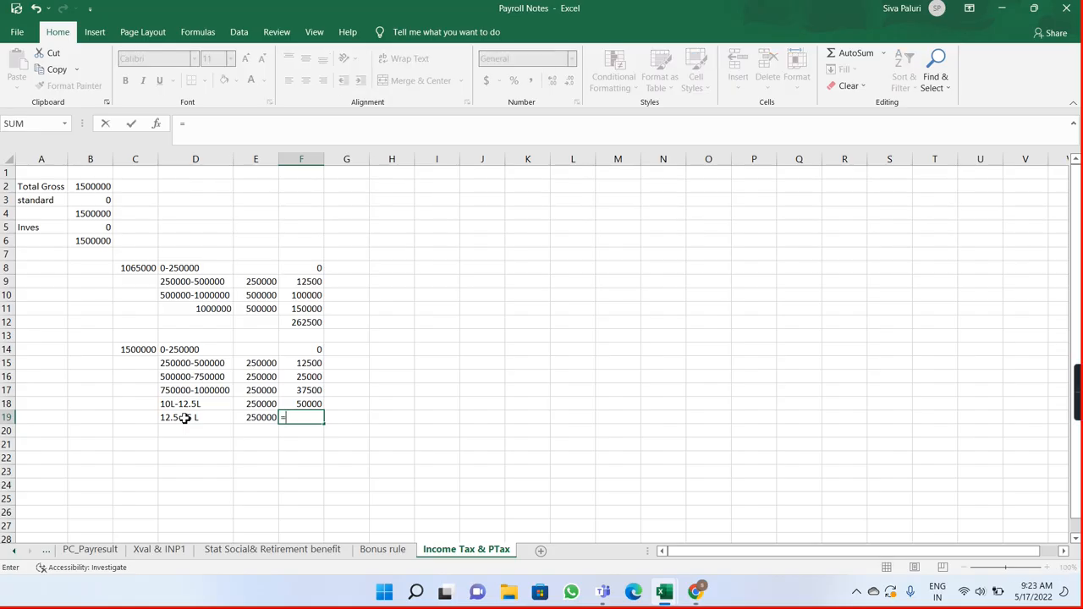
{"action": "left_click", "coordinate": [243, 418]}
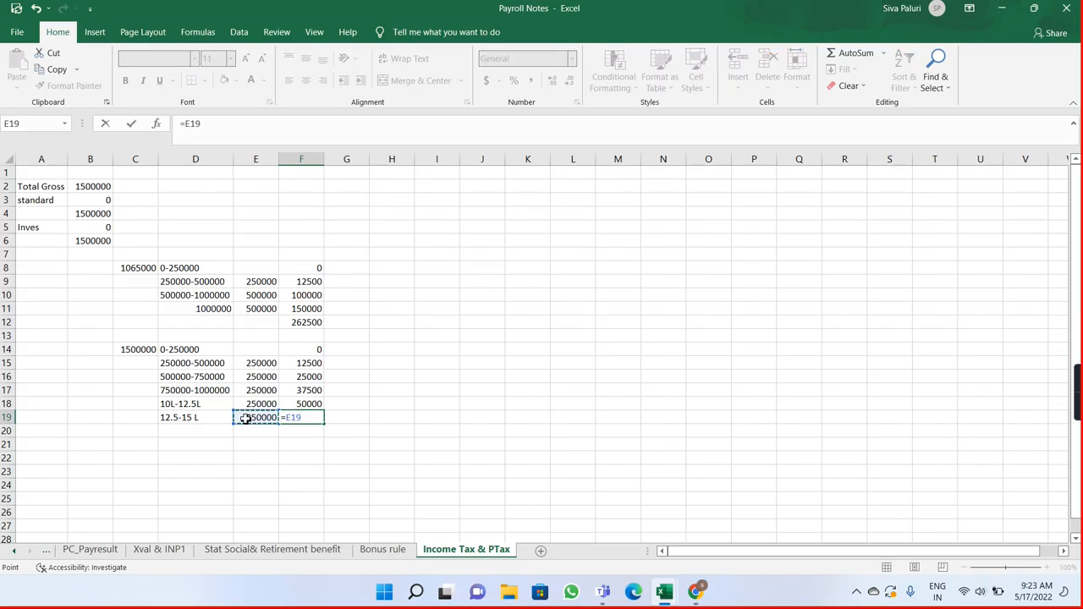
{"action": "type", "text": "*25%"}
{"action": "key", "text": "Return"}
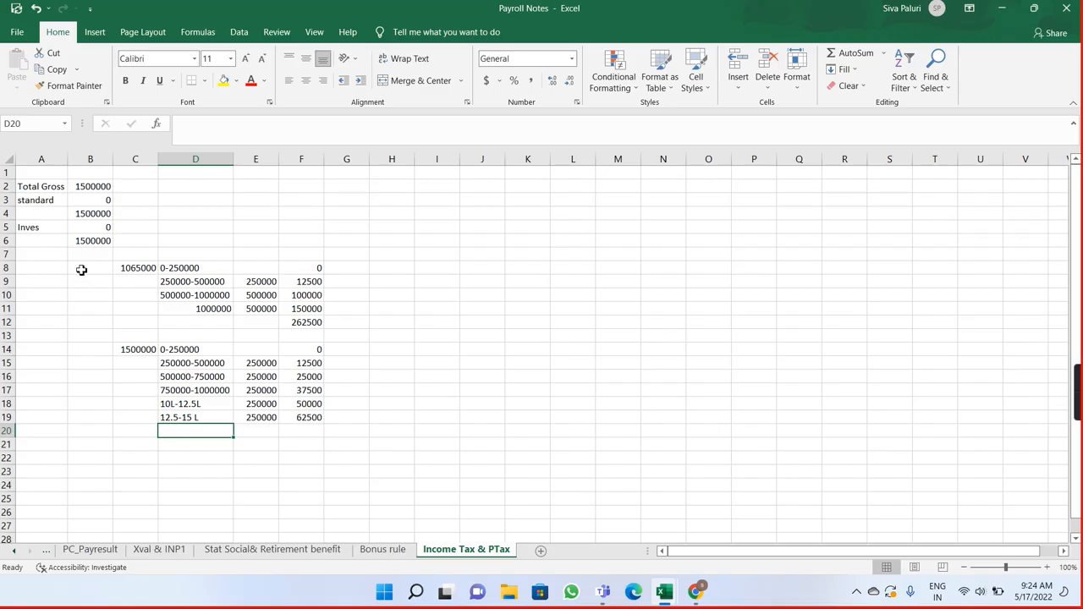
Step: Change the Total Gross amount in B2 to 1575000
{"action": "left_click", "coordinate": [90, 191]}
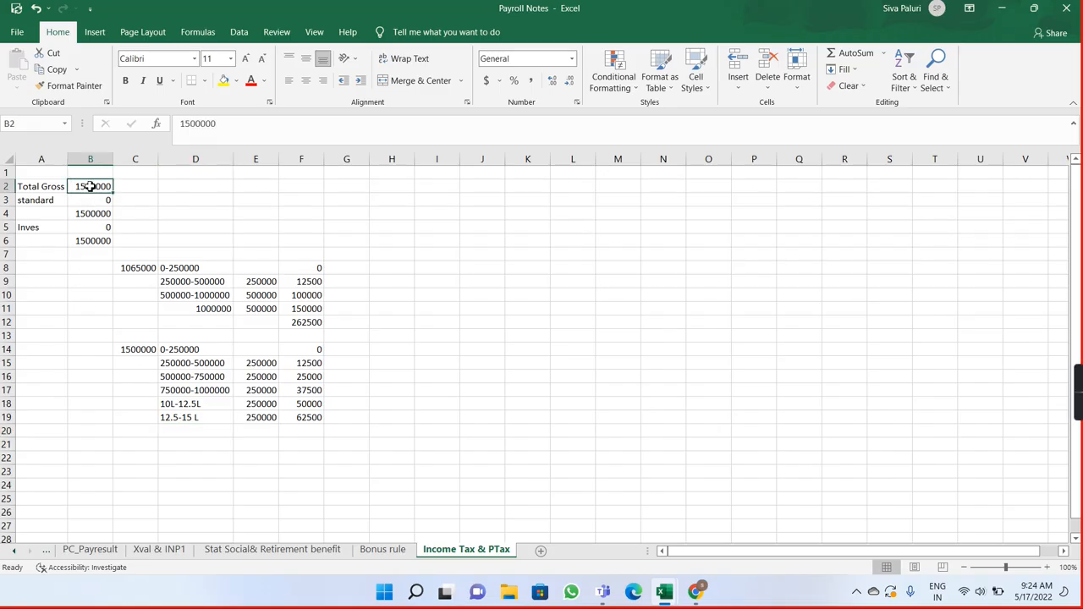
{"action": "double_click", "coordinate": [90, 186]}
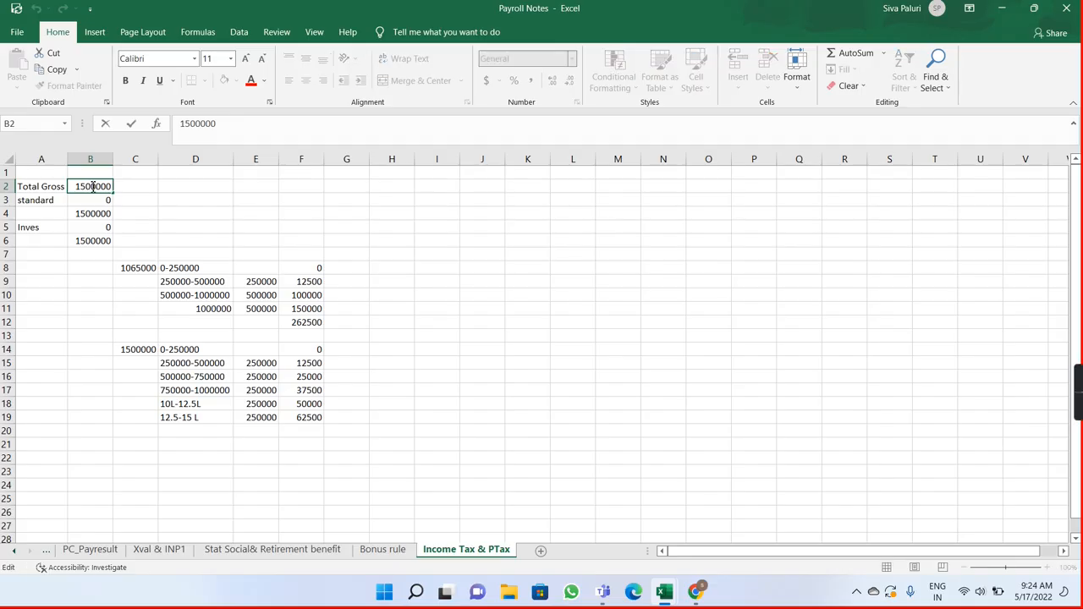
{"action": "key", "text": "BackSpace"}
{"action": "type", "text": "75"}
{"action": "key", "text": "Return"}
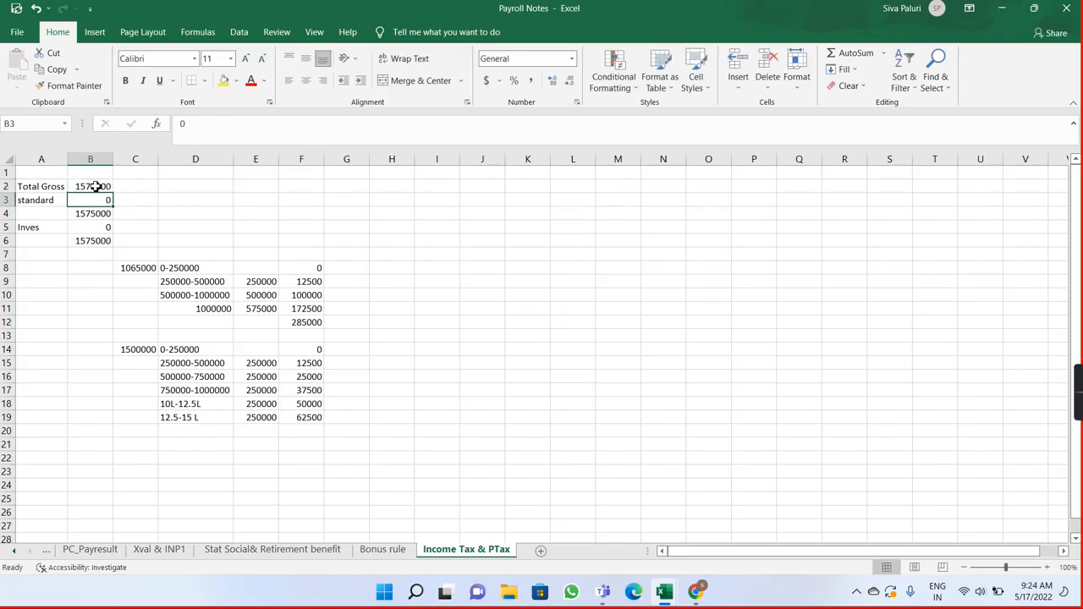
{"action": "left_click", "coordinate": [196, 349]}
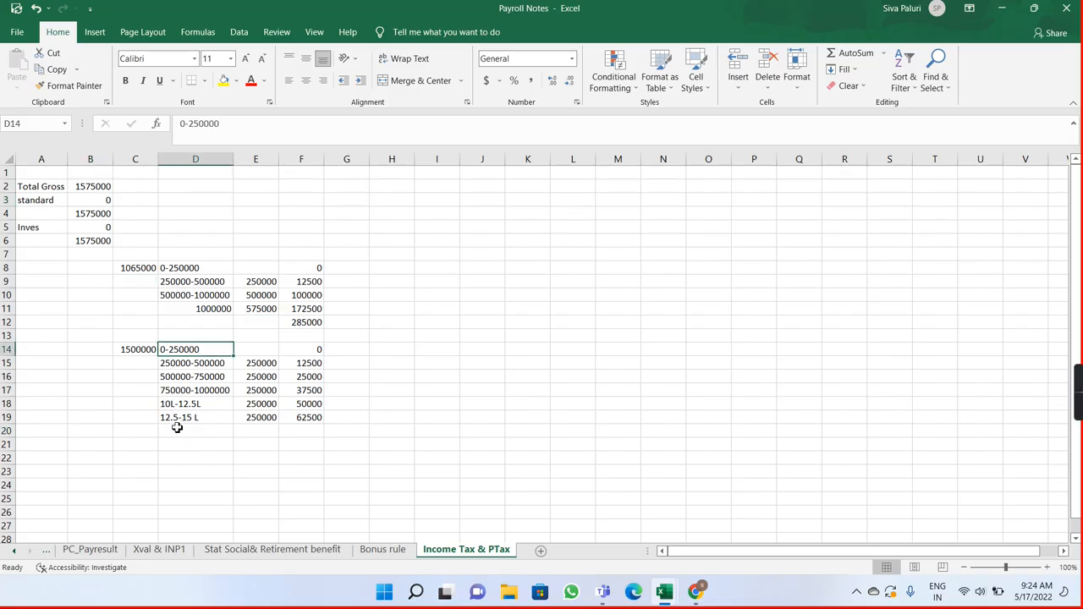
{"action": "double_click", "coordinate": [177, 429]}
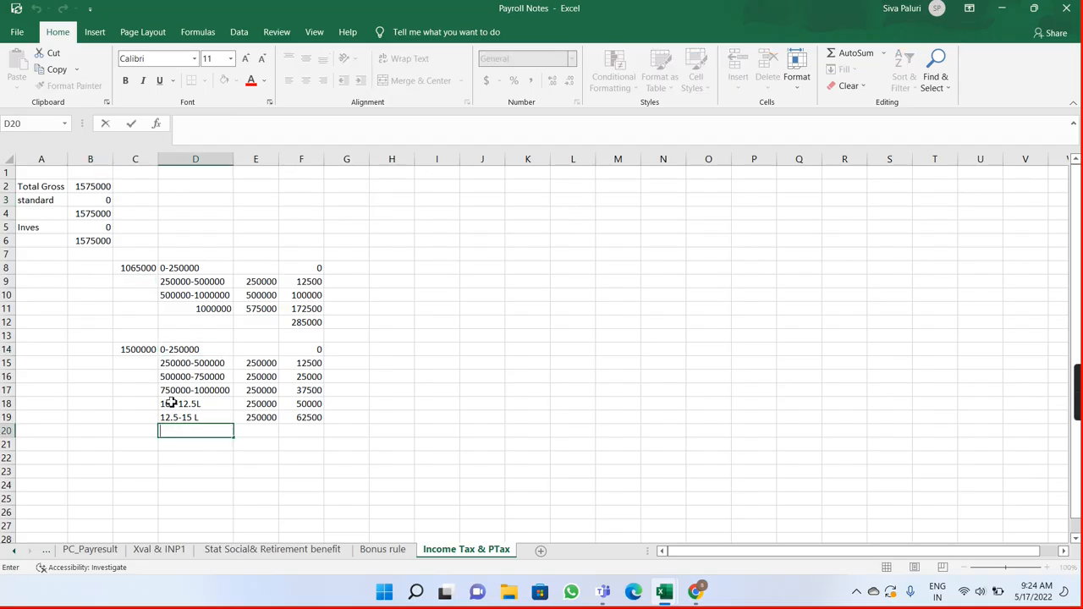
{"action": "type", "text": "="}
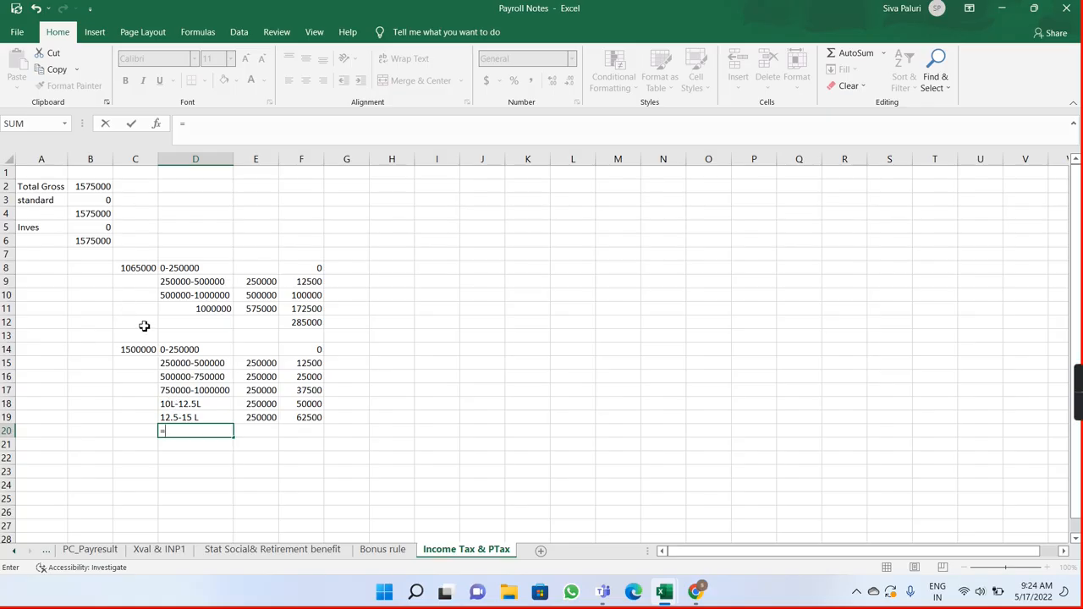
{"action": "key", "text": "BackSpace"}
{"action": "key", "text": "Escape"}
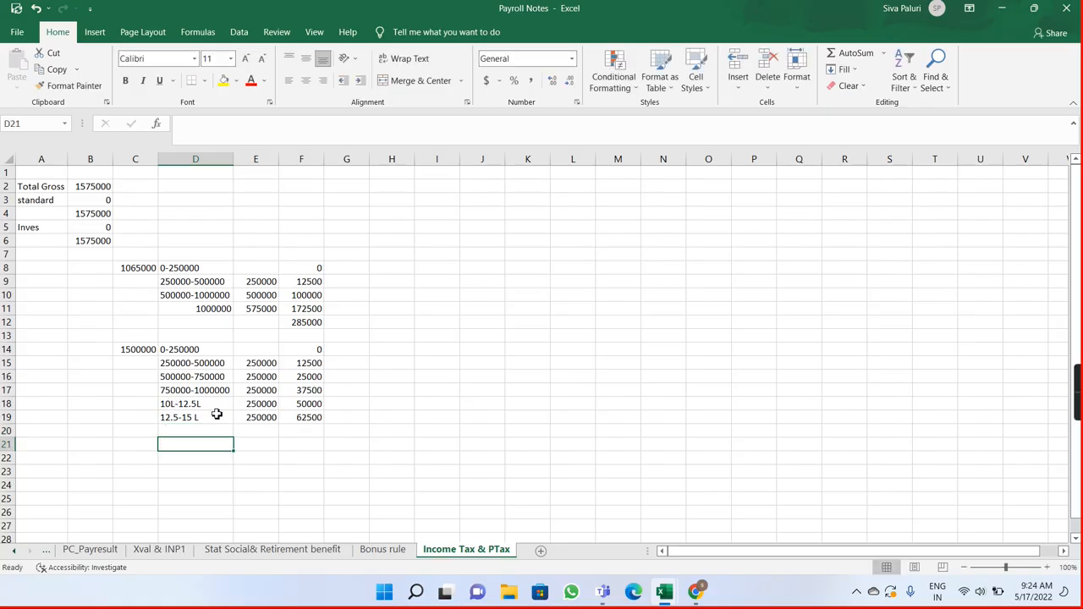
Step: Calculate the income above the 12.5-15 L slab in E20 by subtracting 1500000 from the taxable income in B6
{"action": "left_click", "coordinate": [257, 431]}
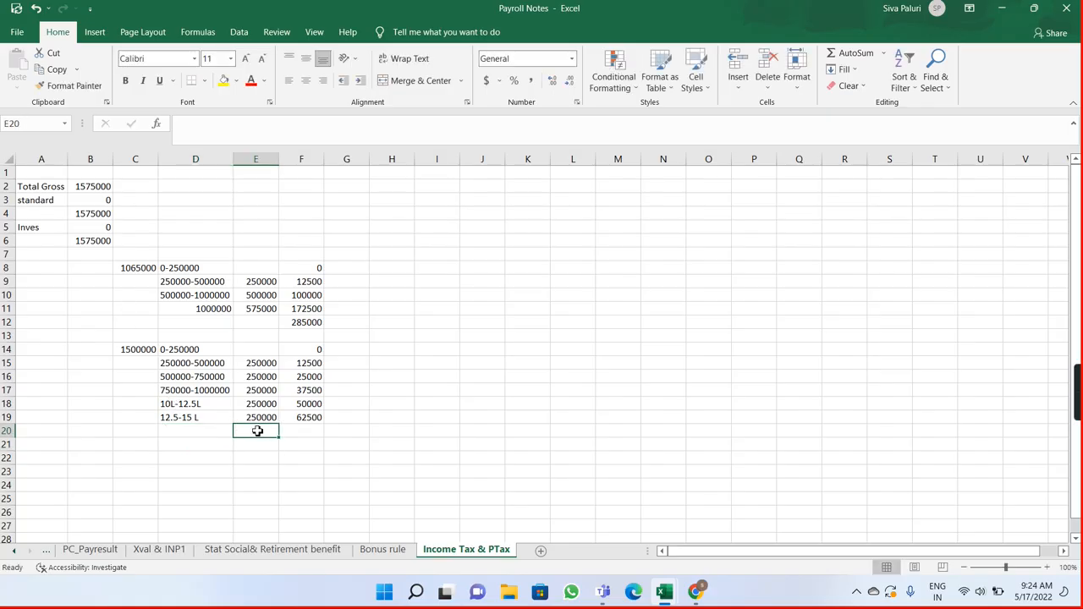
{"action": "left_click", "coordinate": [92, 242]}
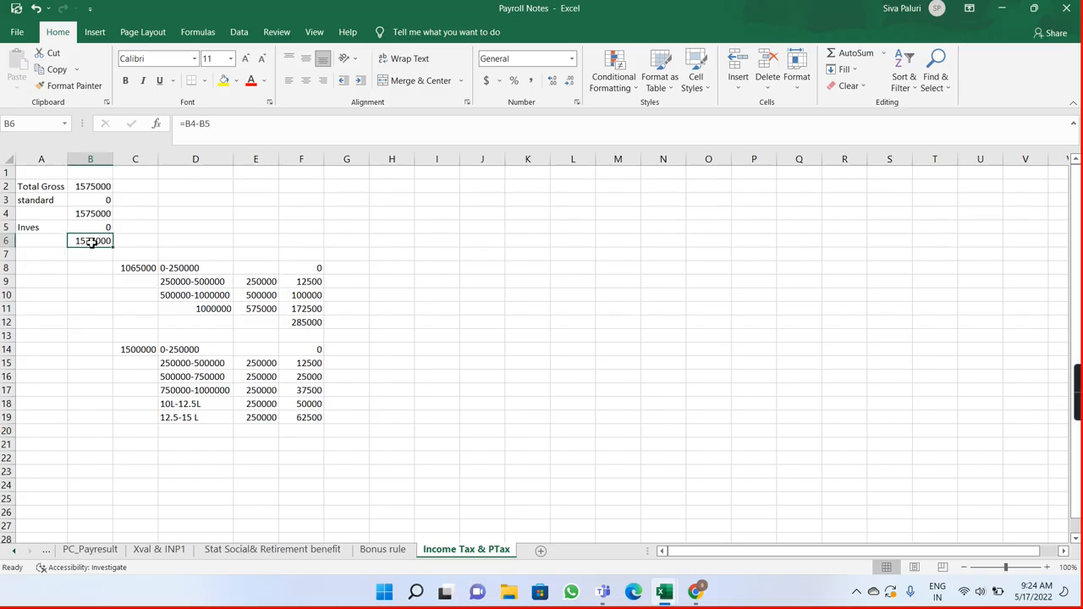
{"action": "left_click", "coordinate": [252, 431]}
{"action": "type", "text": "="}
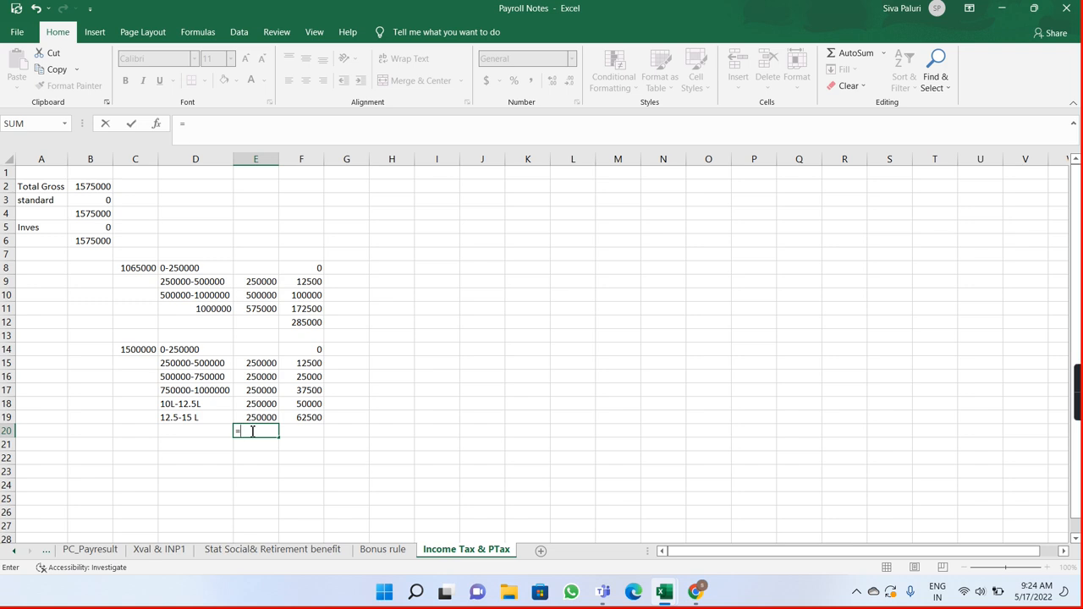
{"action": "left_click", "coordinate": [93, 242]}
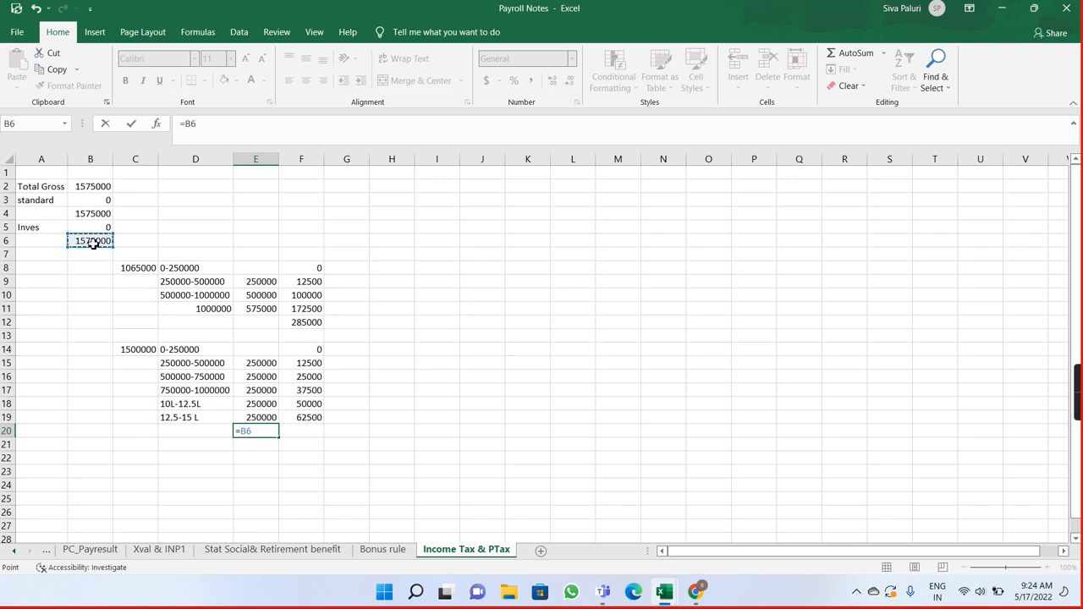
{"action": "type", "text": "-1500000"}
{"action": "key", "text": "Return"}
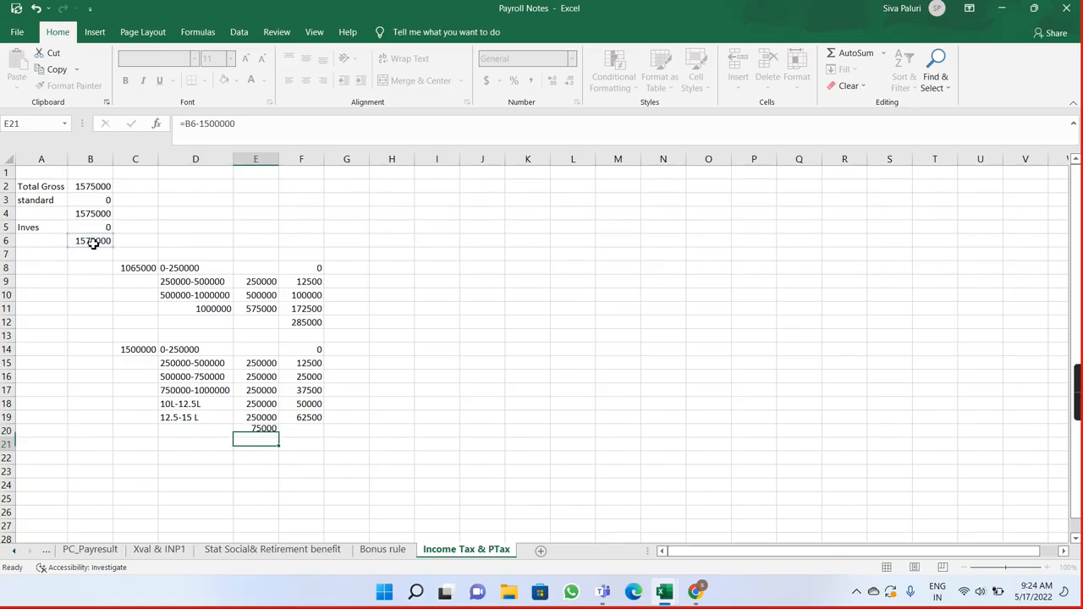
Step: Calculate the tax on the income above 15 lakh in F20 as 30% of E20
{"action": "double_click", "coordinate": [295, 432]}
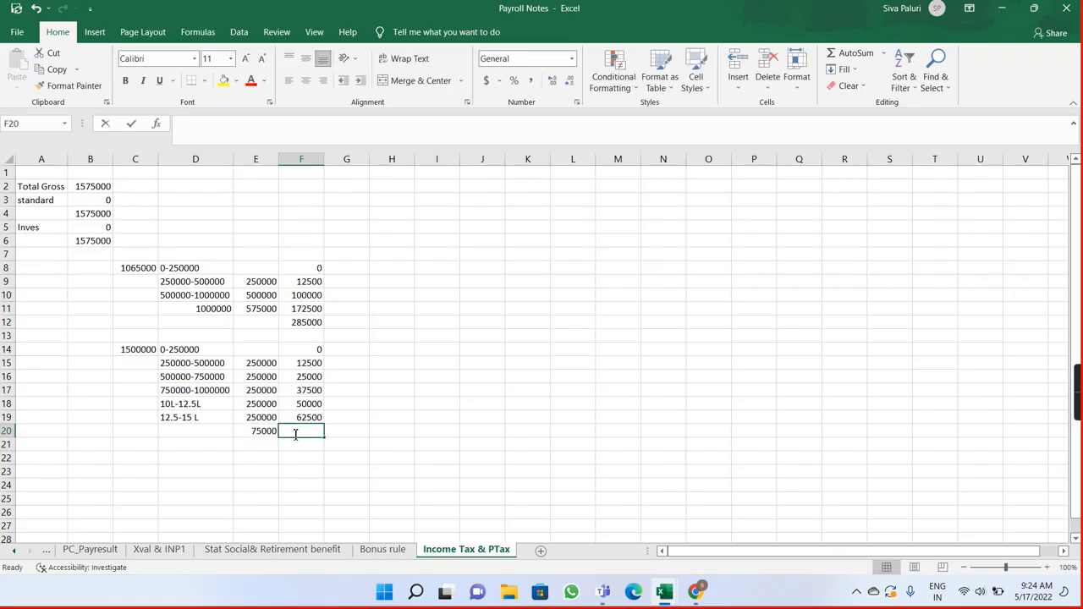
{"action": "type", "text": "="}
{"action": "left_click", "coordinate": [253, 431]}
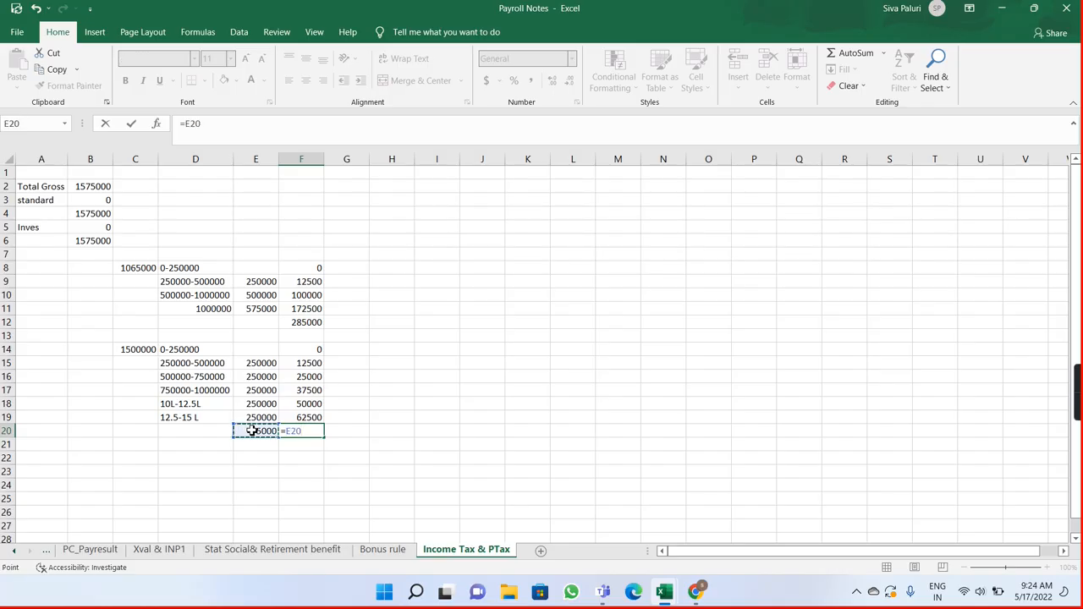
{"action": "type", "text": "*30%"}
{"action": "key", "text": "Return"}
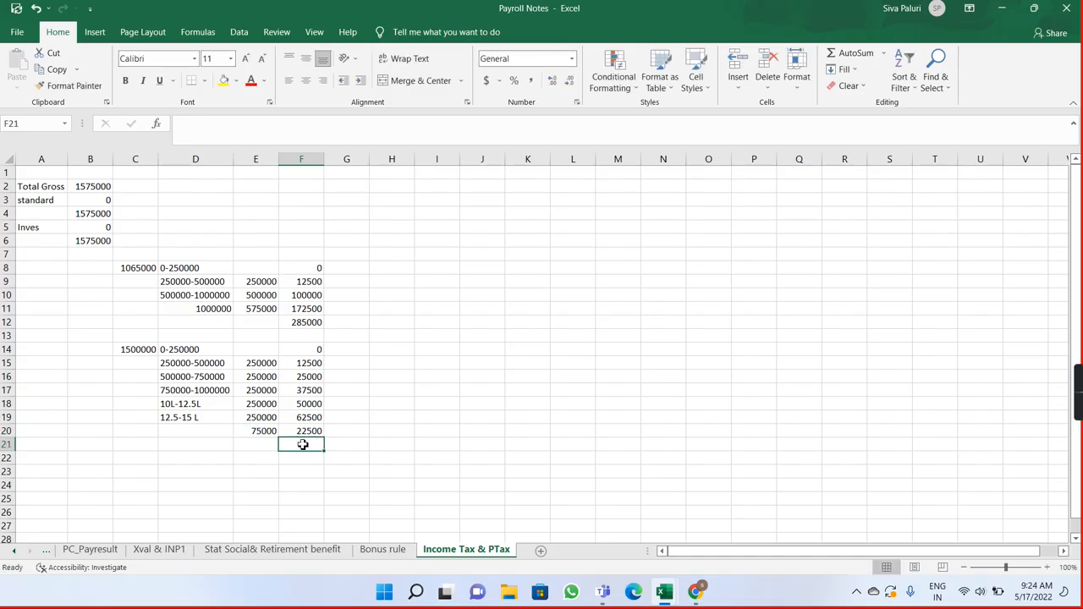
Step: Total the new-regime slab taxes in F21 by adding the individual cells F15 through F20
{"action": "double_click", "coordinate": [304, 445]}
{"action": "type", "text": "="}
{"action": "key", "text": "Return"}
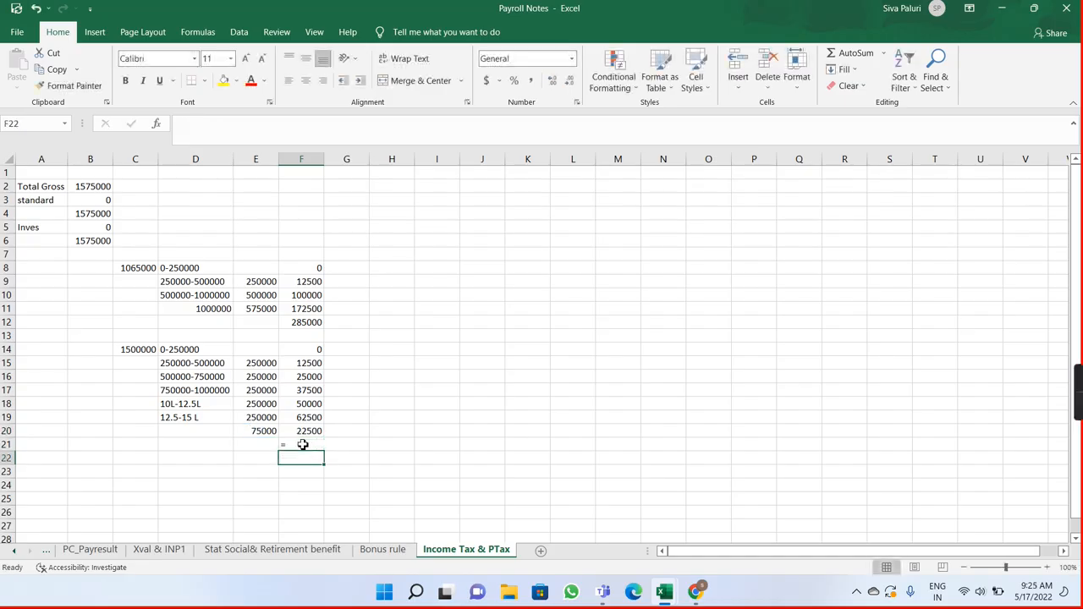
{"action": "left_click", "coordinate": [312, 364]}
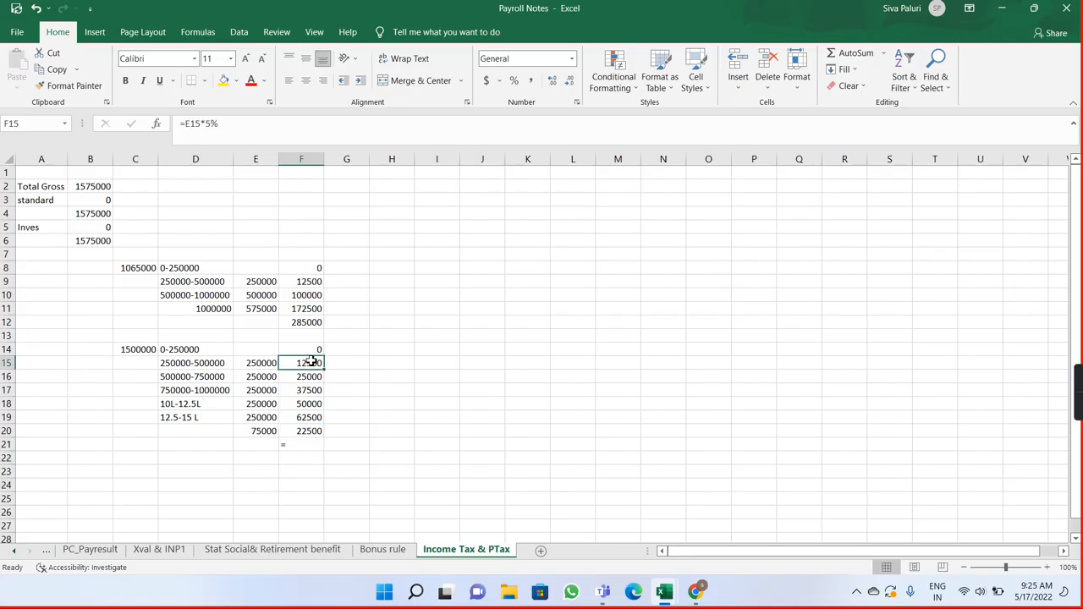
{"action": "double_click", "coordinate": [308, 445]}
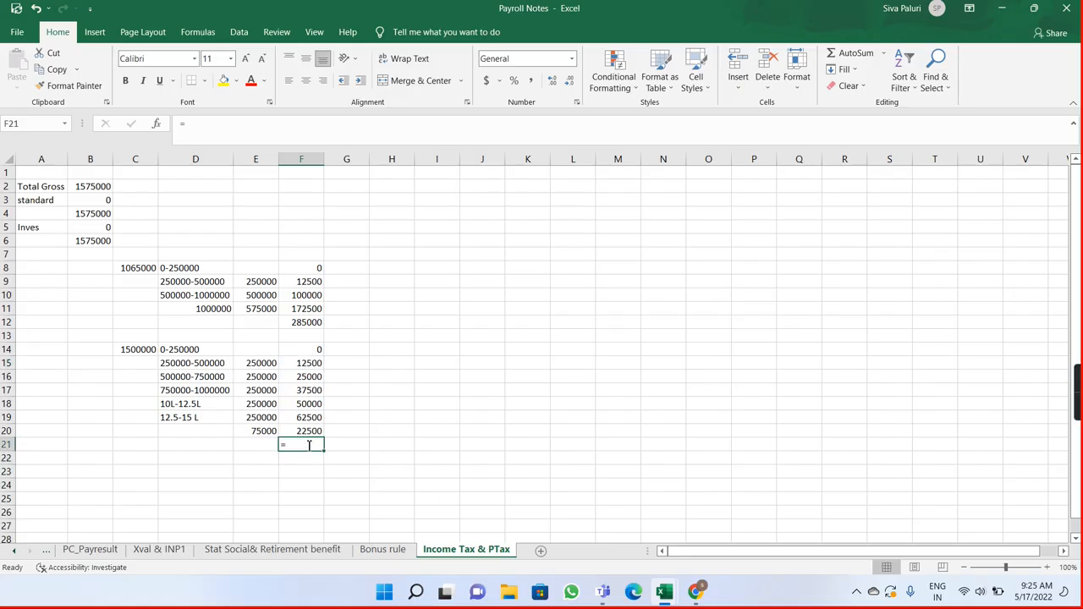
{"action": "left_click", "coordinate": [315, 364]}
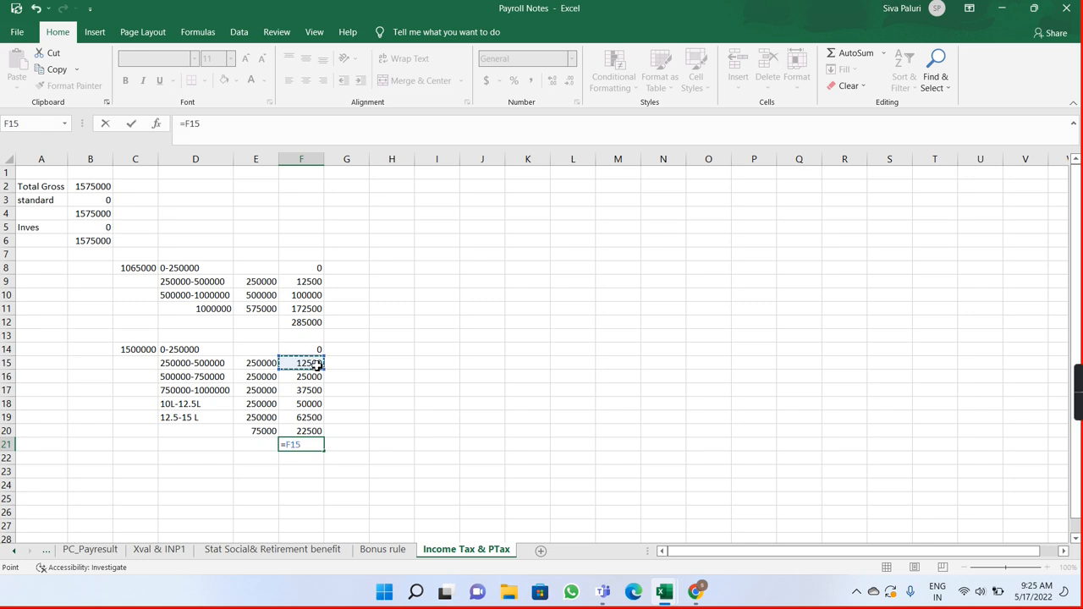
{"action": "type", "text": "+"}
{"action": "left_click", "coordinate": [316, 377]}
{"action": "type", "text": "+"}
{"action": "left_click", "coordinate": [316, 390]}
{"action": "type", "text": "+"}
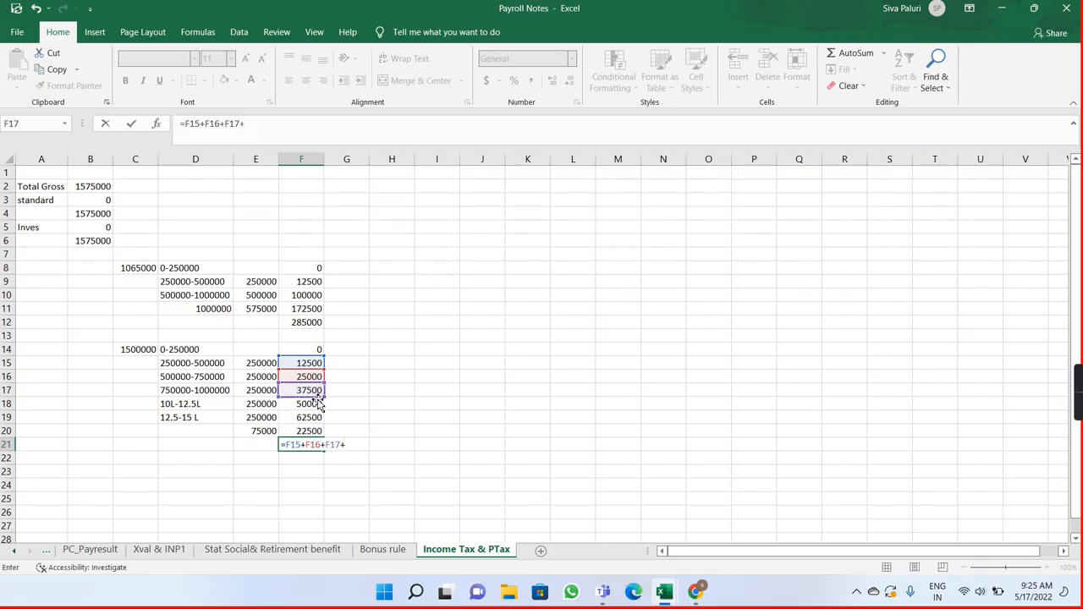
{"action": "left_click", "coordinate": [315, 417]}
{"action": "left_click", "coordinate": [314, 405]}
{"action": "type", "text": "+"}
{"action": "left_click", "coordinate": [313, 417]}
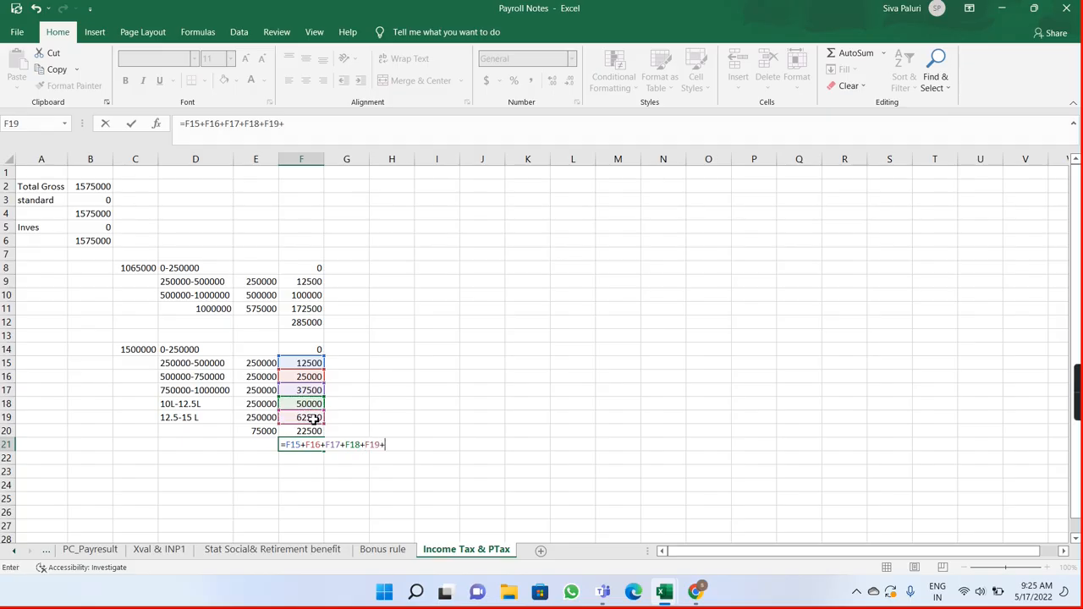
{"action": "type", "text": "+"}
{"action": "left_click", "coordinate": [314, 431]}
{"action": "type", "text": "+"}
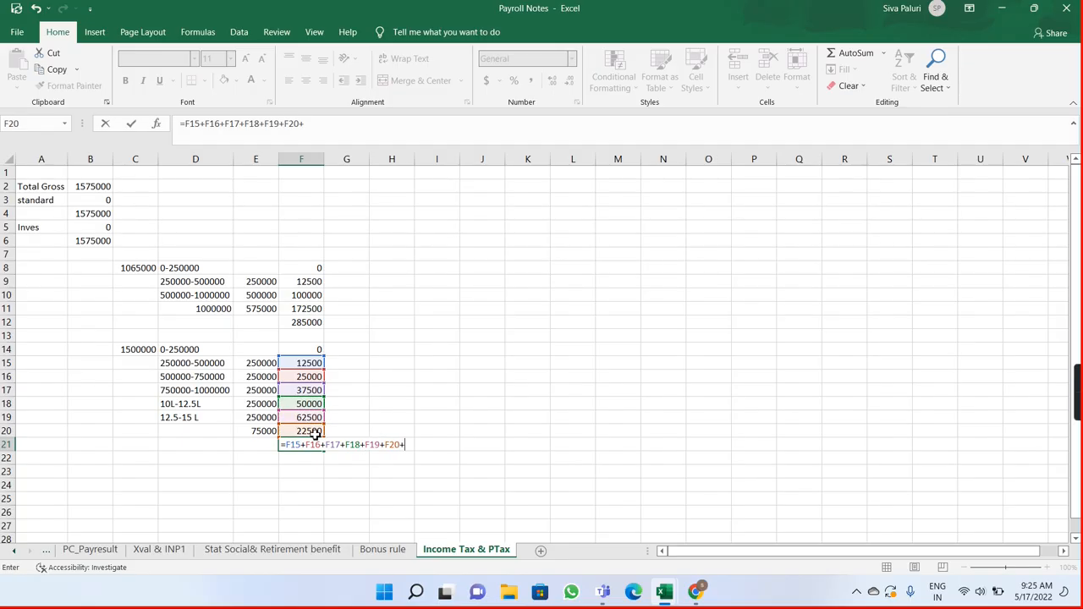
{"action": "key", "text": "BackSpace"}
{"action": "key", "text": "Return"}
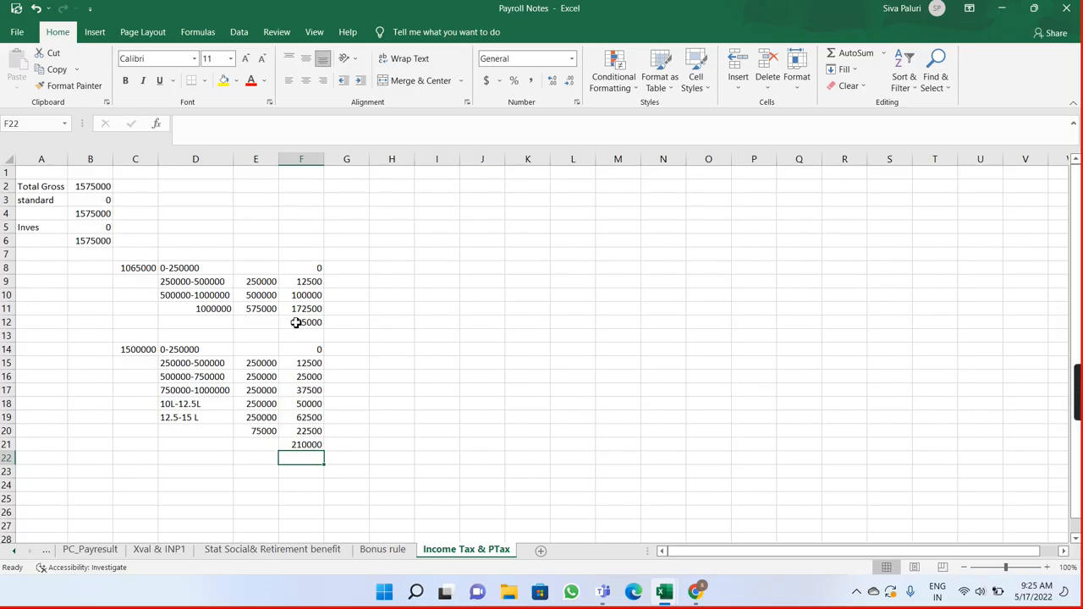
Step: Set the standard deduction in B3 to 50000
{"action": "left_click", "coordinate": [93, 202]}
{"action": "type", "text": "5000"}
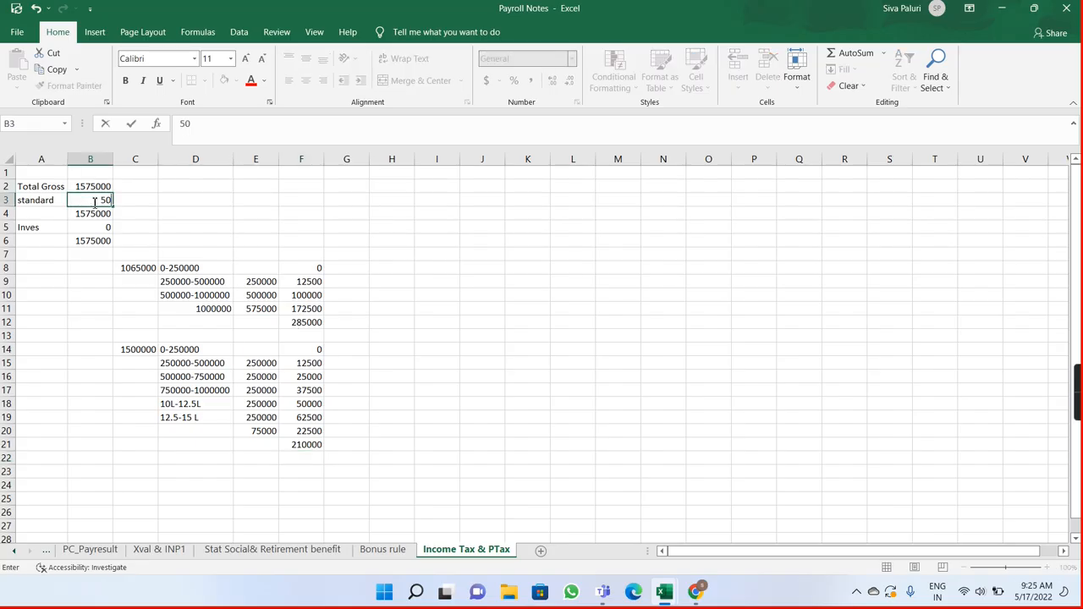
{"action": "type", "text": "0"}
{"action": "key", "text": "Return"}
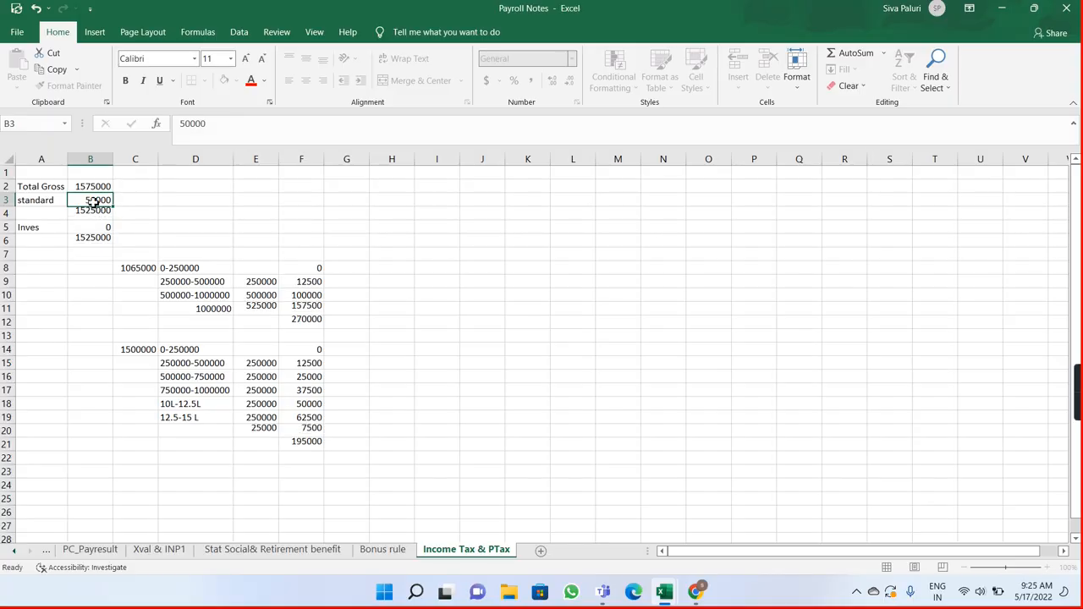
Step: Set the investment deduction in B5 to 385000
{"action": "key", "text": "Down"}
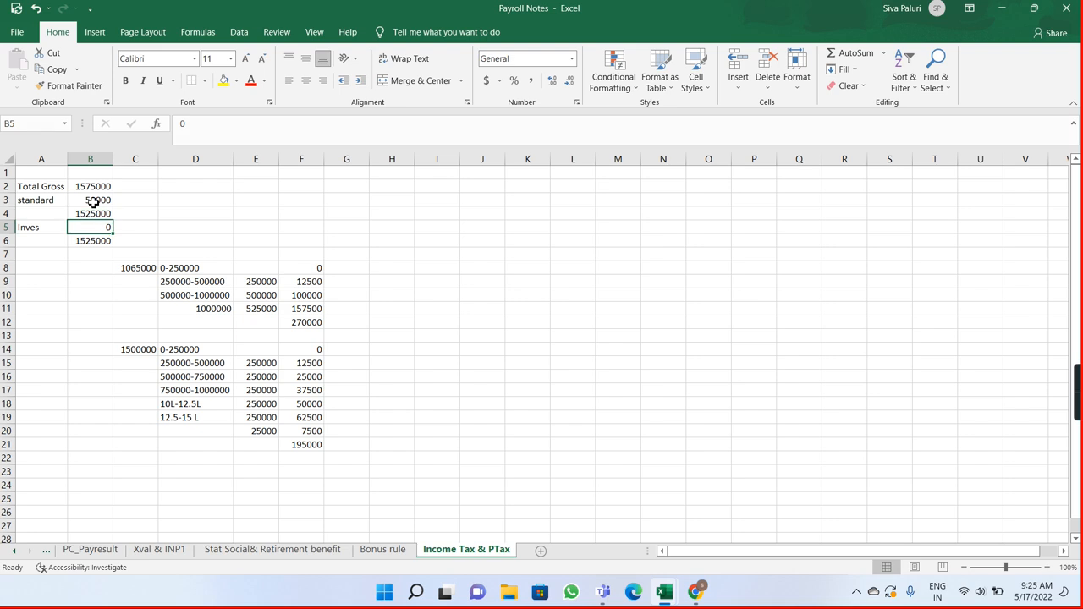
{"action": "type", "text": "3"}
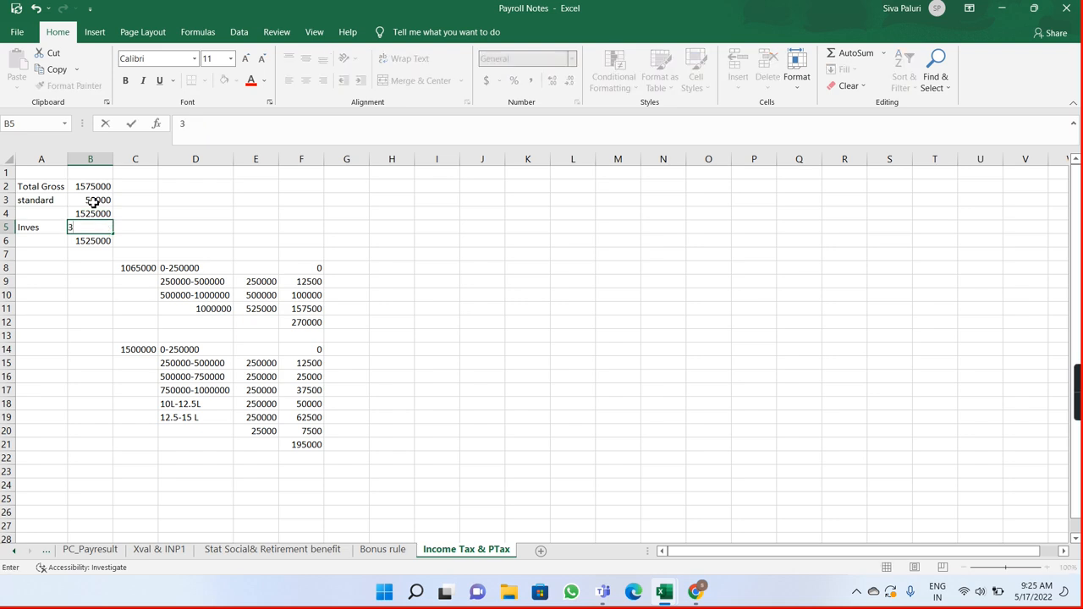
{"action": "type", "text": "85000"}
{"action": "key", "text": "Return"}
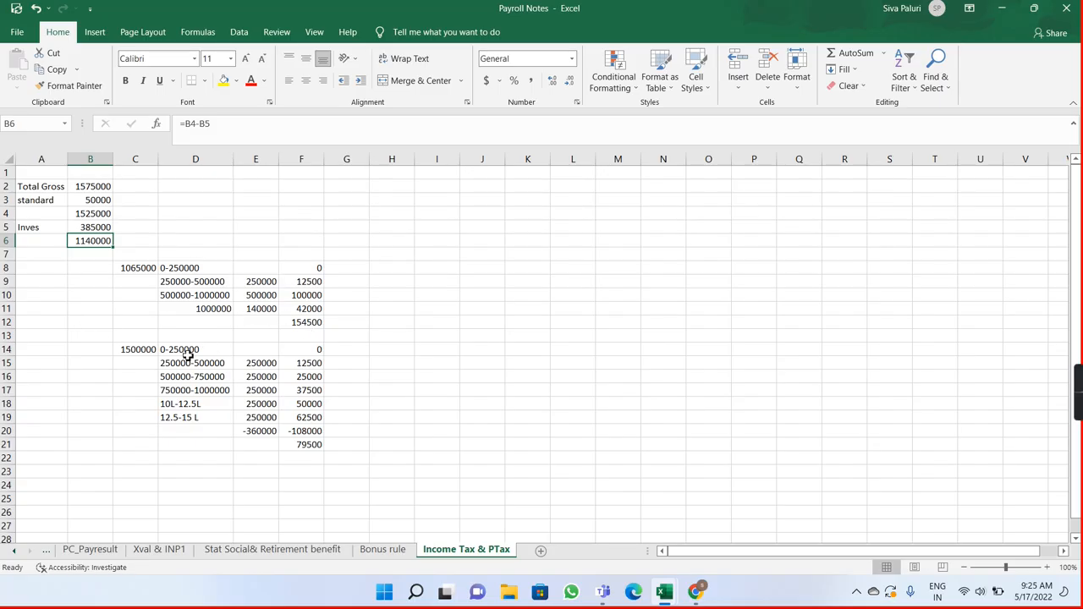
Step: Change the formula in E20 to subtract 1500000 from the total gross in B2, and compare the tax totals in F21 and F12
{"action": "left_click", "coordinate": [95, 185]}
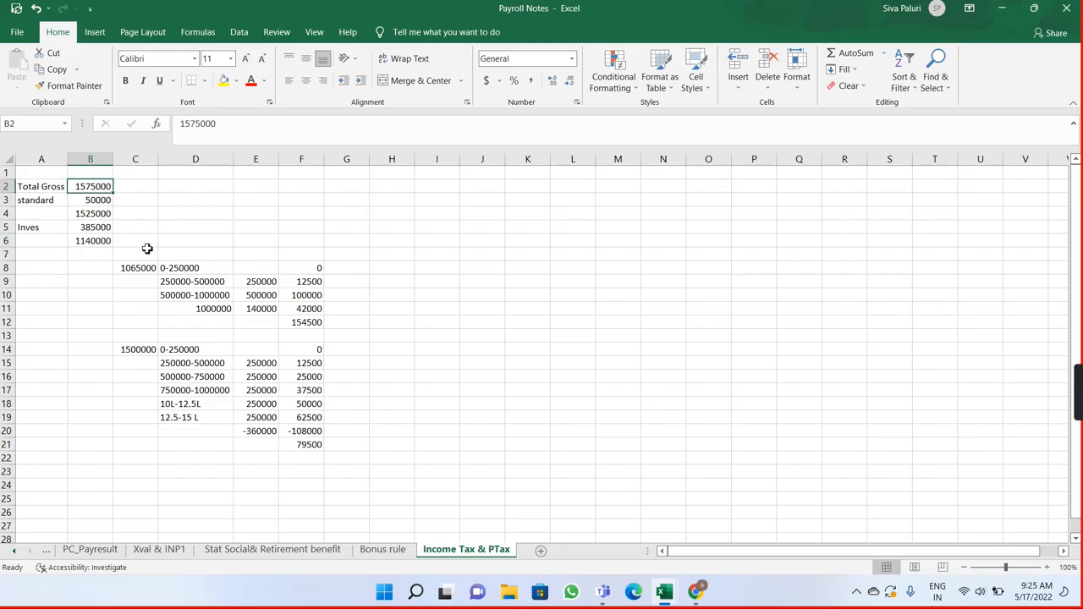
{"action": "left_click", "coordinate": [253, 431]}
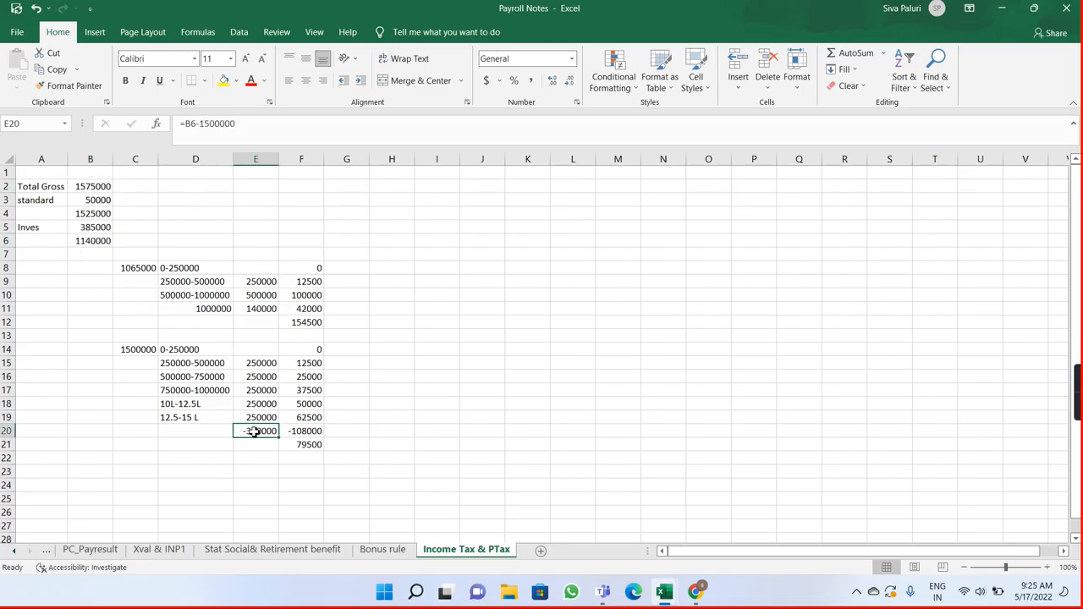
{"action": "double_click", "coordinate": [255, 431]}
{"action": "key", "text": "BackSpace"}
{"action": "key", "text": "BackSpace"}
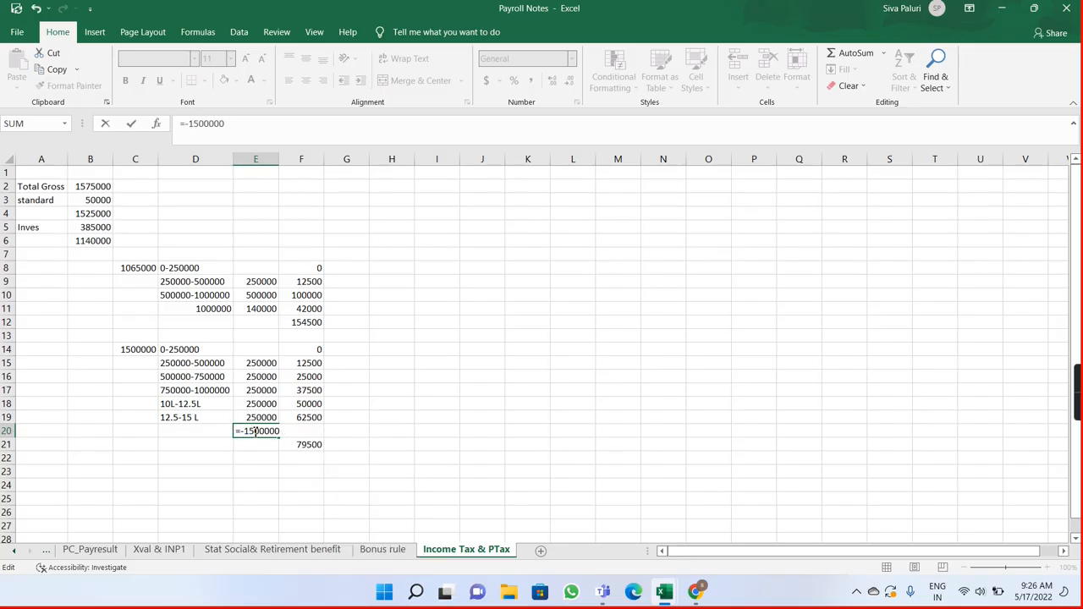
{"action": "type", "text": "b"}
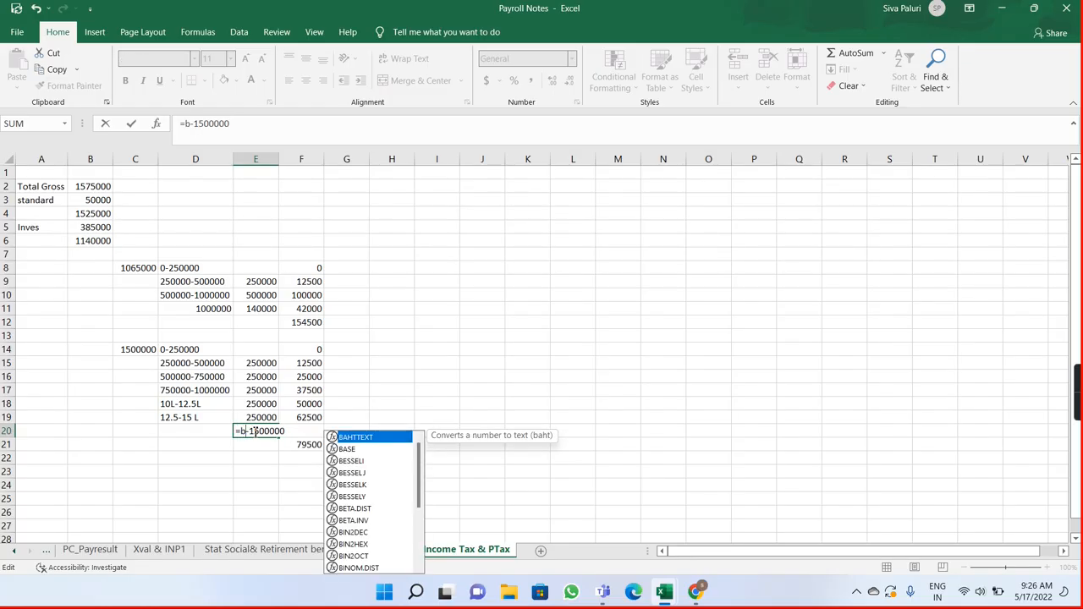
{"action": "type", "text": "2"}
{"action": "key", "text": "Return"}
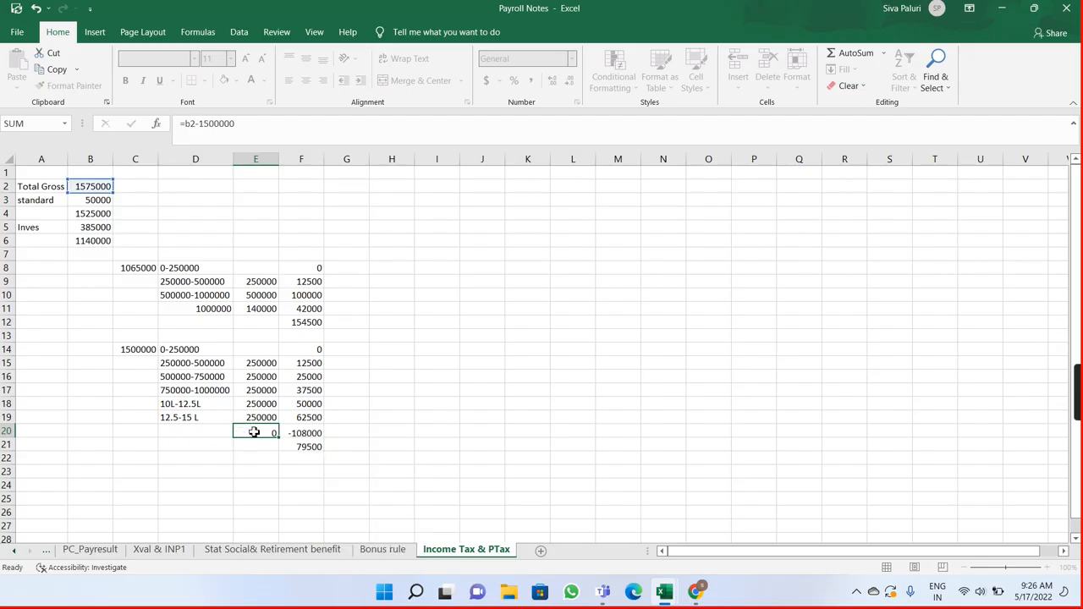
{"action": "left_click", "coordinate": [291, 446]}
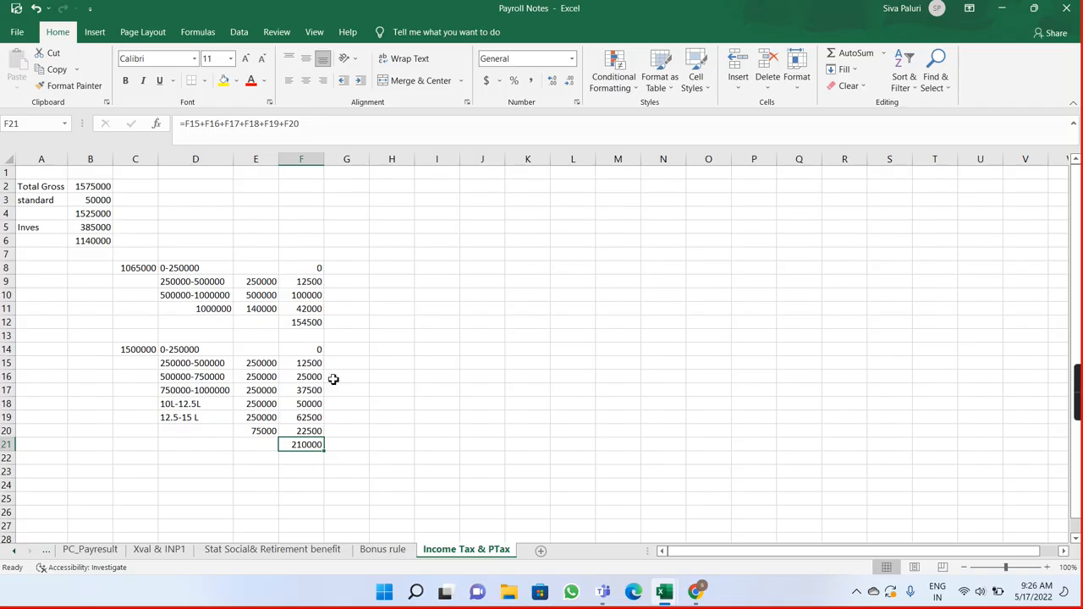
{"action": "left_click", "coordinate": [313, 323]}
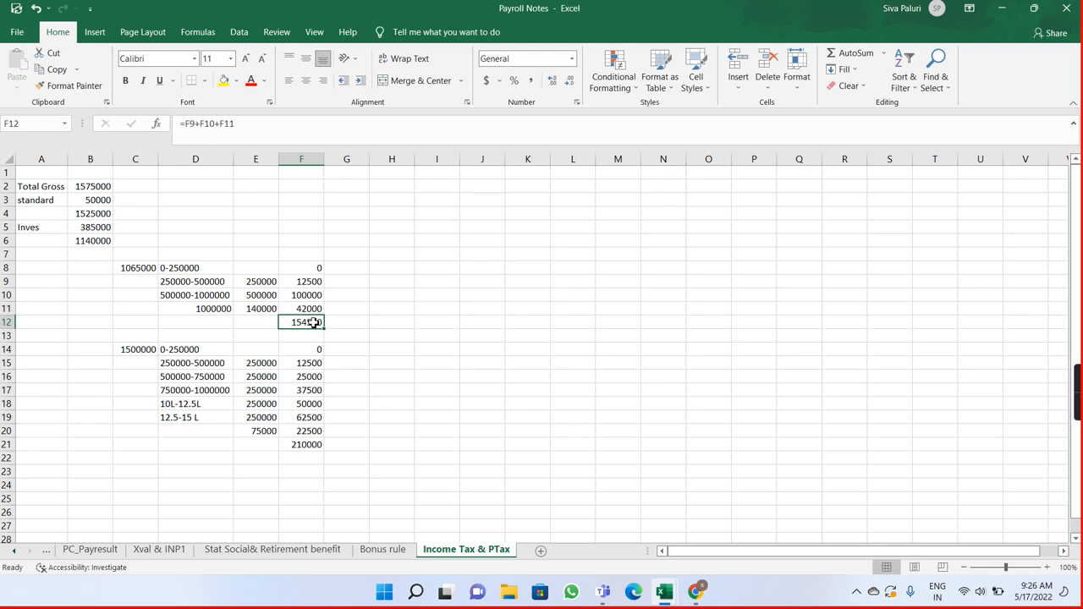
Step: Set both the investment deduction in B5 and the standard deduction in B3 to 0
{"action": "left_click", "coordinate": [101, 227]}
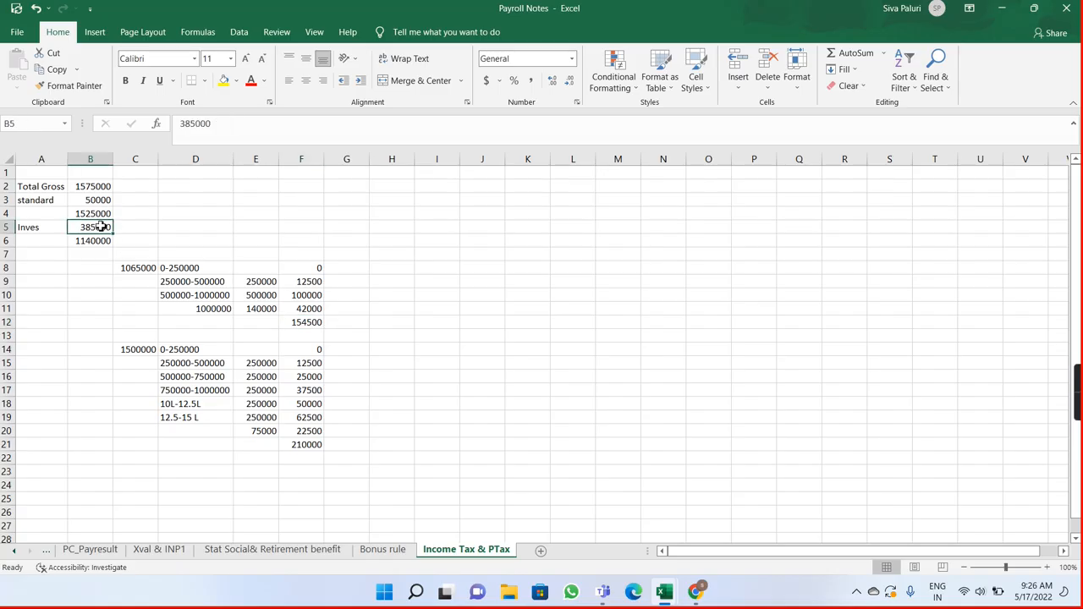
{"action": "type", "text": "0"}
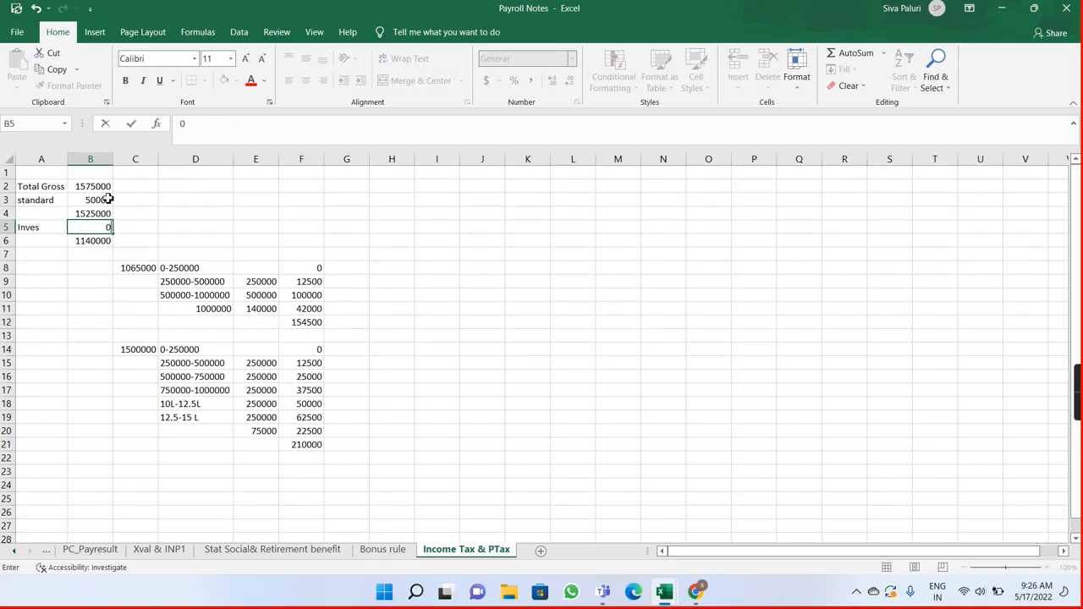
{"action": "left_click", "coordinate": [109, 200]}
{"action": "type", "text": "0"}
{"action": "key", "text": "Return"}
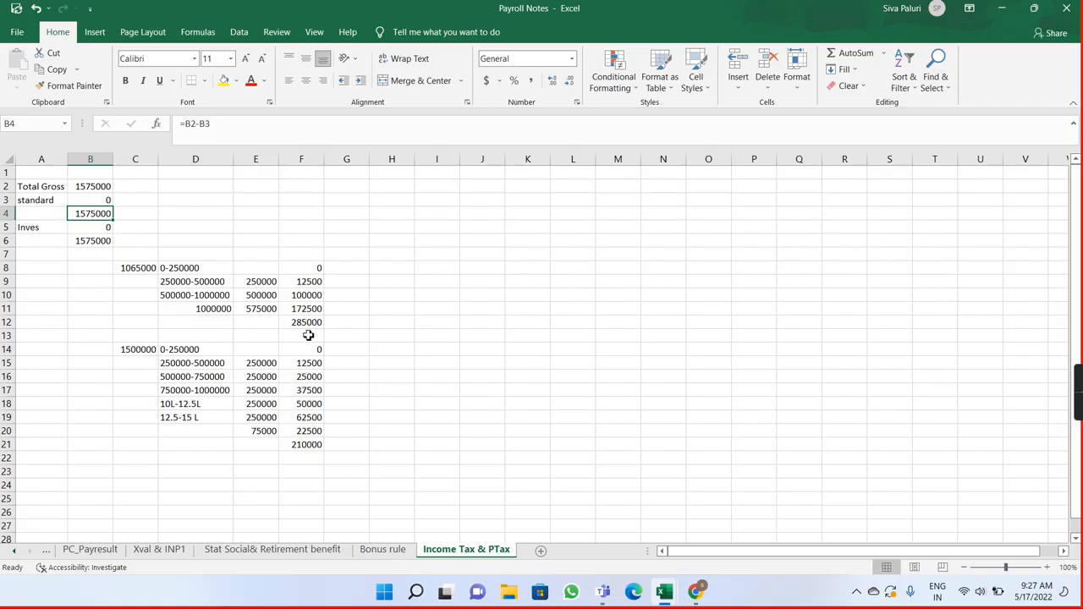
Step: Restore the standard deduction in B3 to 50000 and compare the old-regime total in F12 with the new-regime total in F21
{"action": "left_click", "coordinate": [104, 202]}
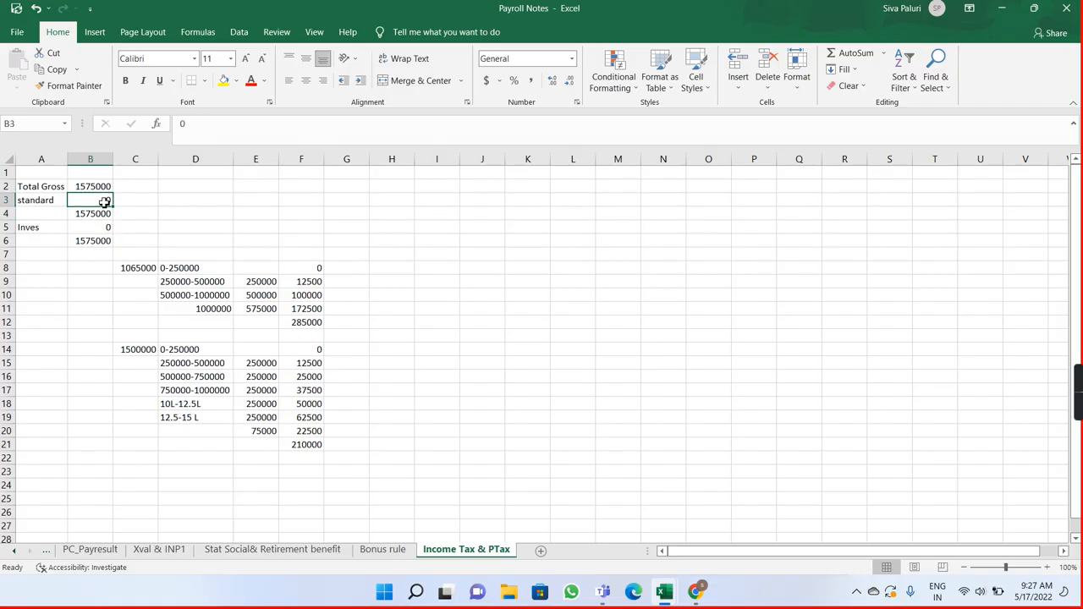
{"action": "type", "text": "50000"}
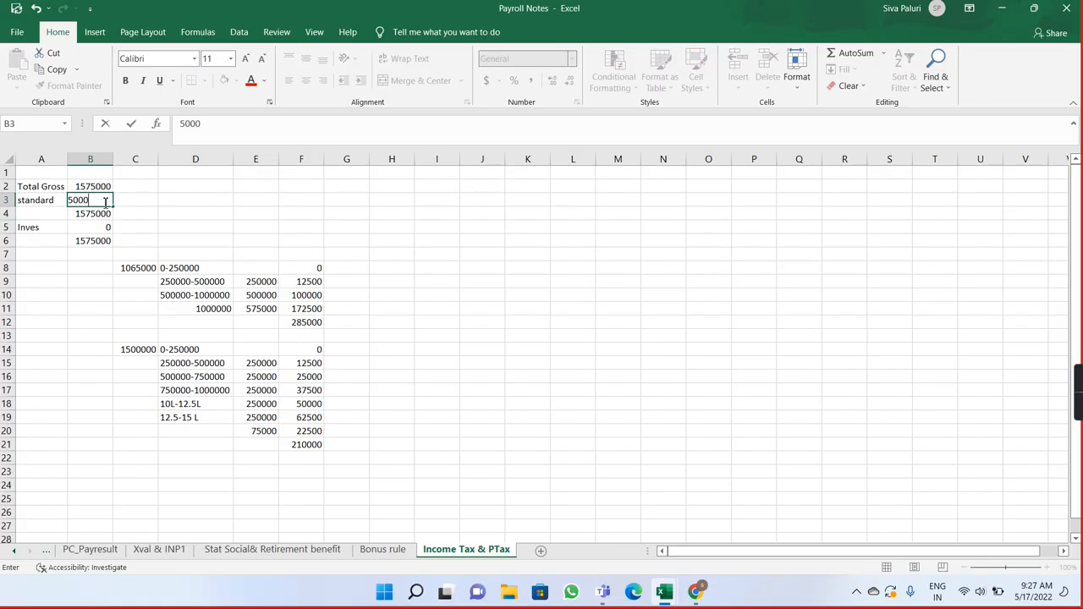
{"action": "key", "text": "Return"}
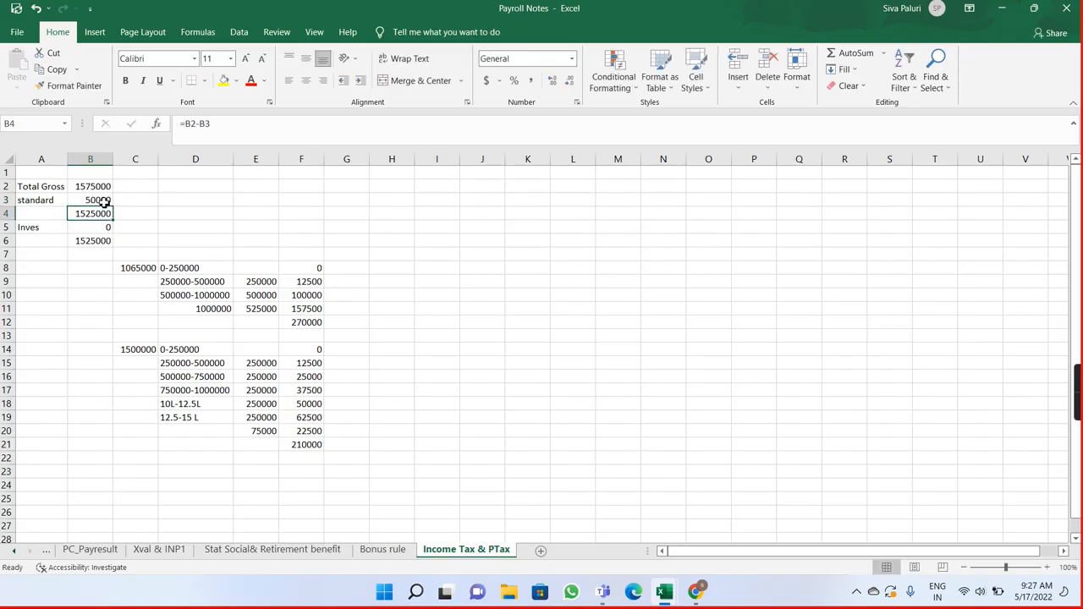
{"action": "left_click", "coordinate": [312, 326]}
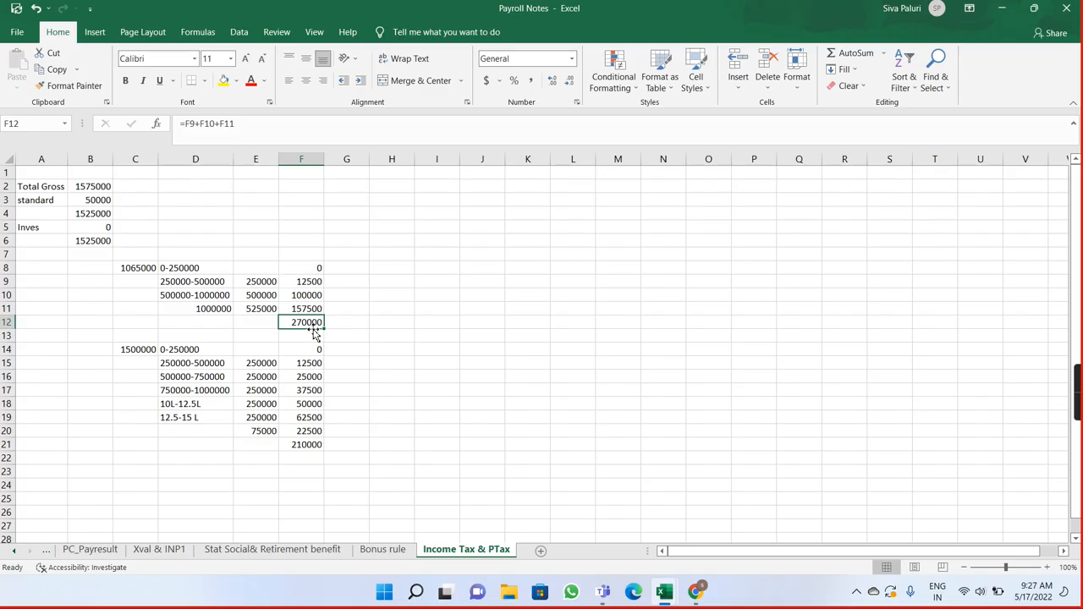
{"action": "left_click", "coordinate": [307, 445]}
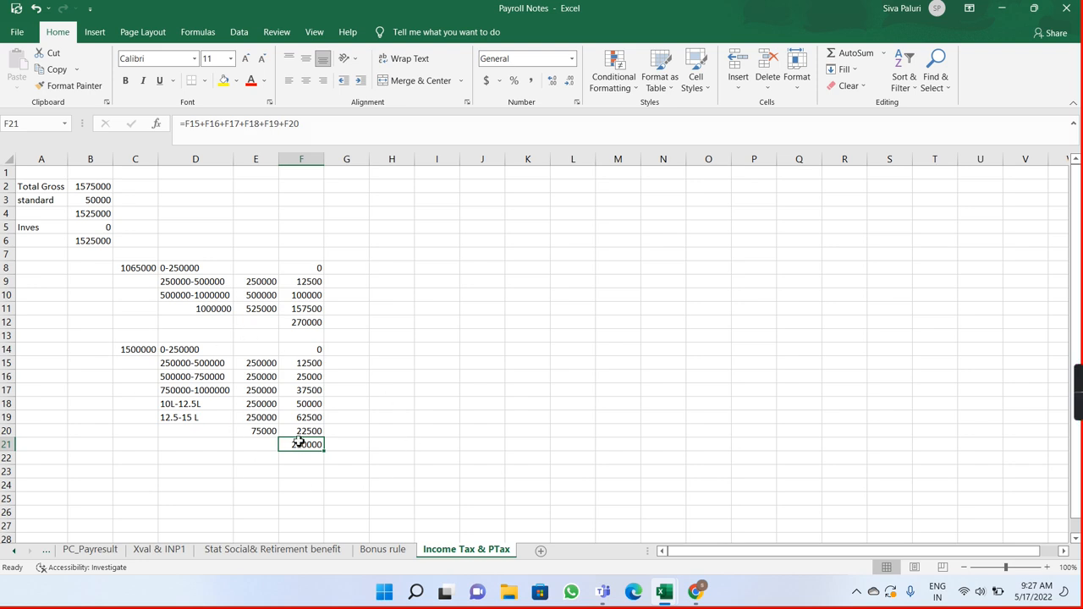
Step: Set the investment deduction in B5 back to 385000
{"action": "left_click", "coordinate": [106, 227]}
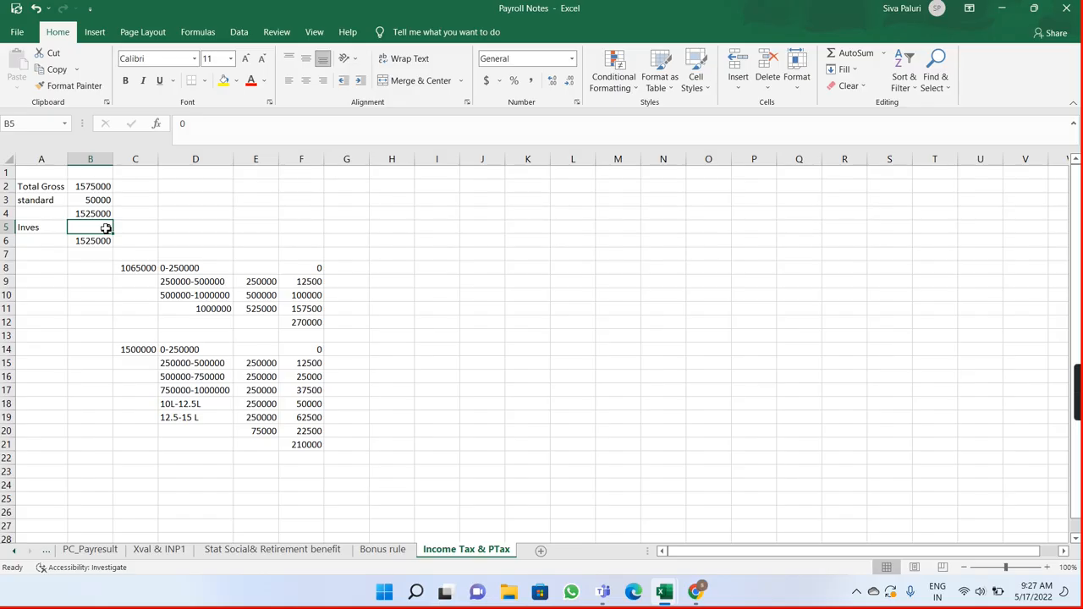
{"action": "double_click", "coordinate": [106, 228]}
{"action": "key", "text": "BackSpace"}
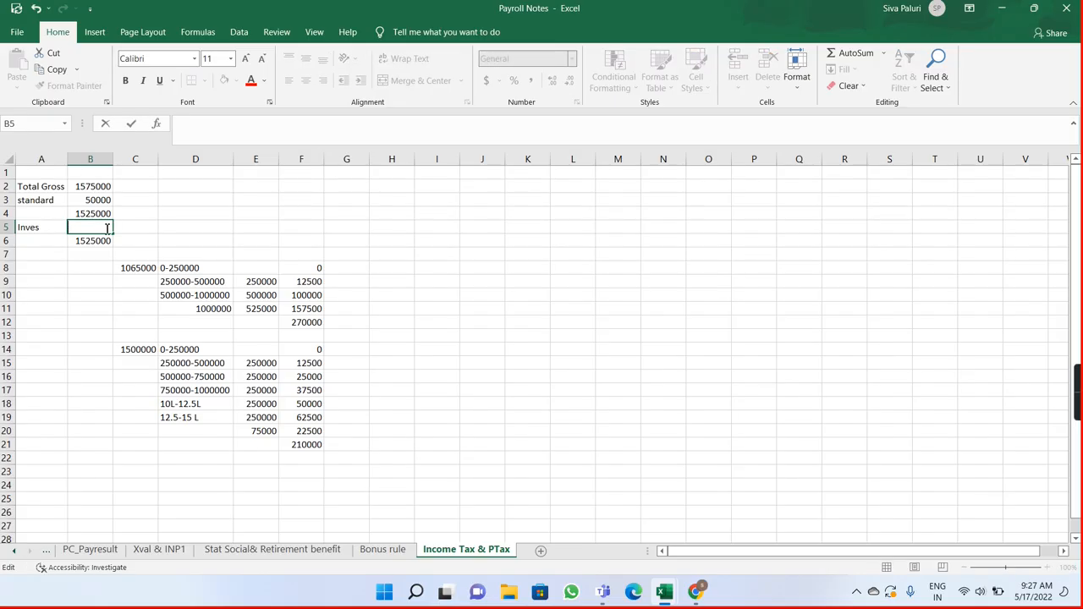
{"action": "type", "text": "385000"}
{"action": "key", "text": "Return"}
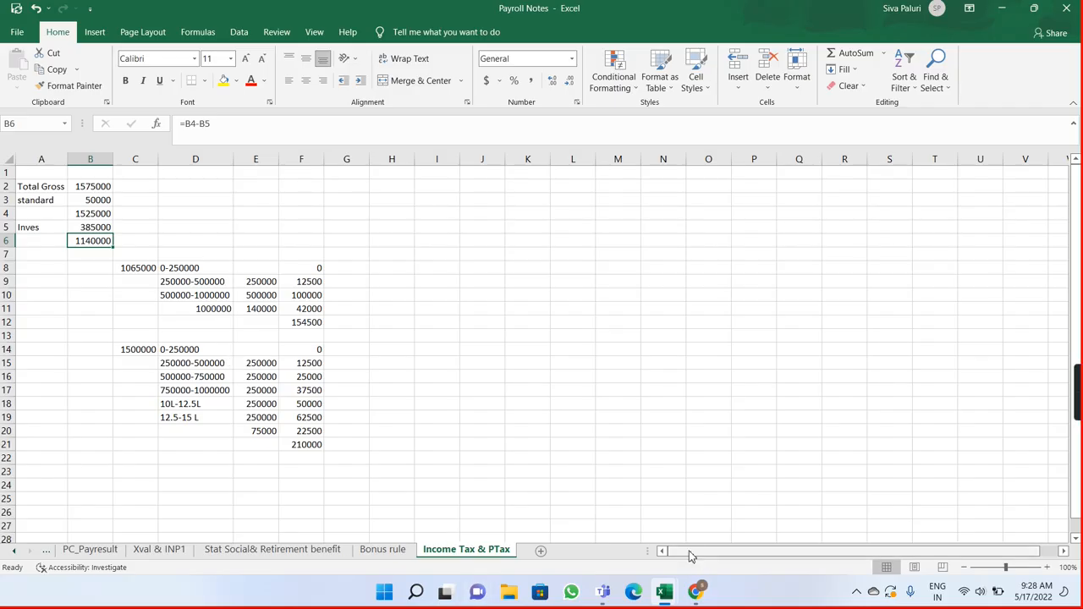
Step: Switch to Chrome to review the old and new income tax slab rates, and return to the Payroll Notes workbook
{"action": "left_click", "coordinate": [696, 590]}
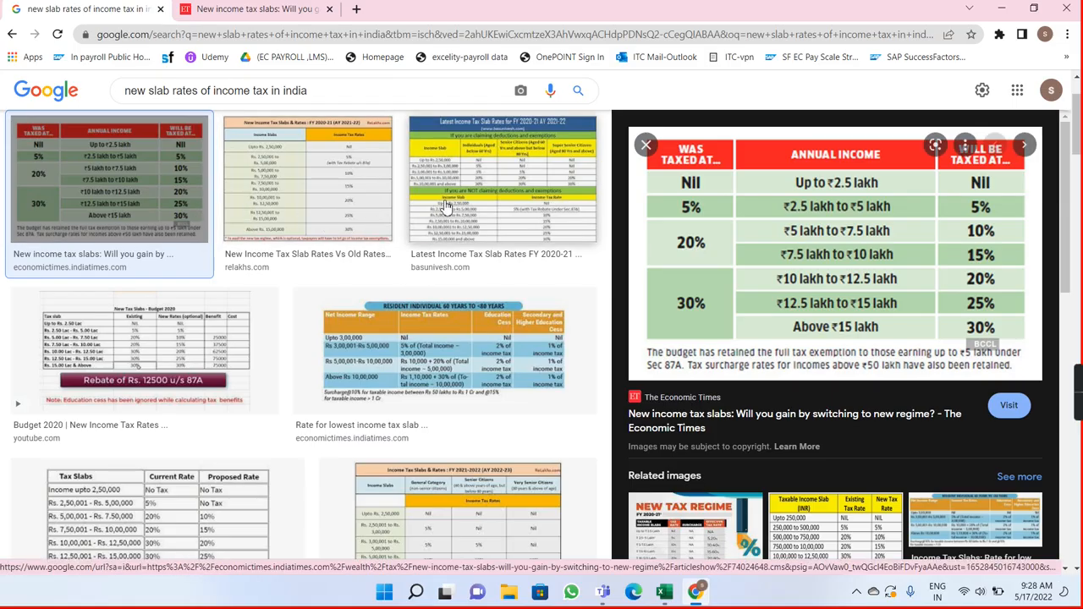
{"action": "left_click_drag", "start_coordinate": [1068, 207], "coordinate": [1073, 241]}
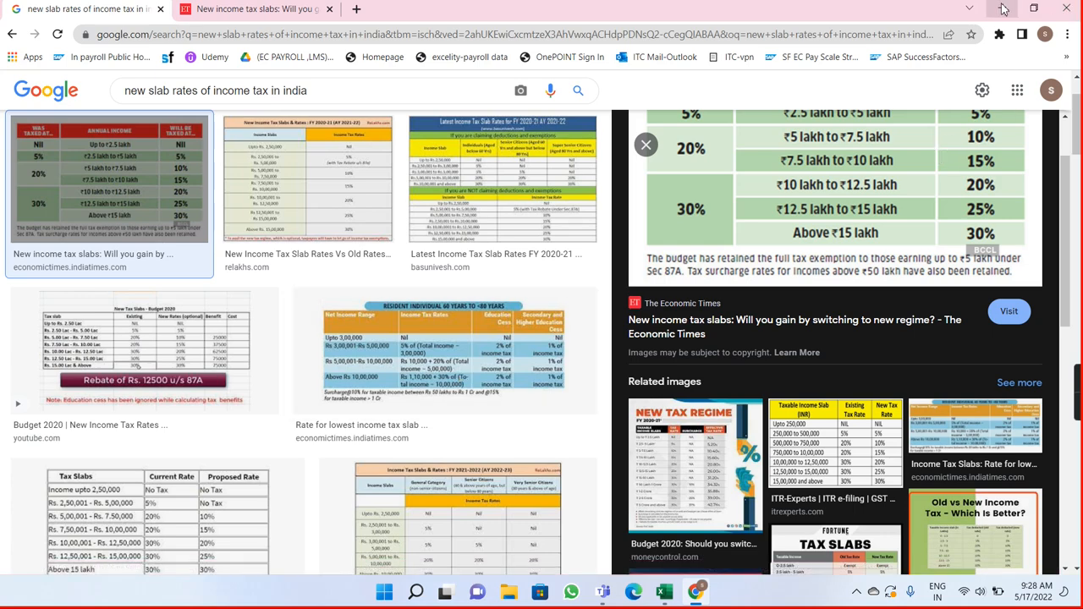
{"action": "left_click", "coordinate": [1004, 8]}
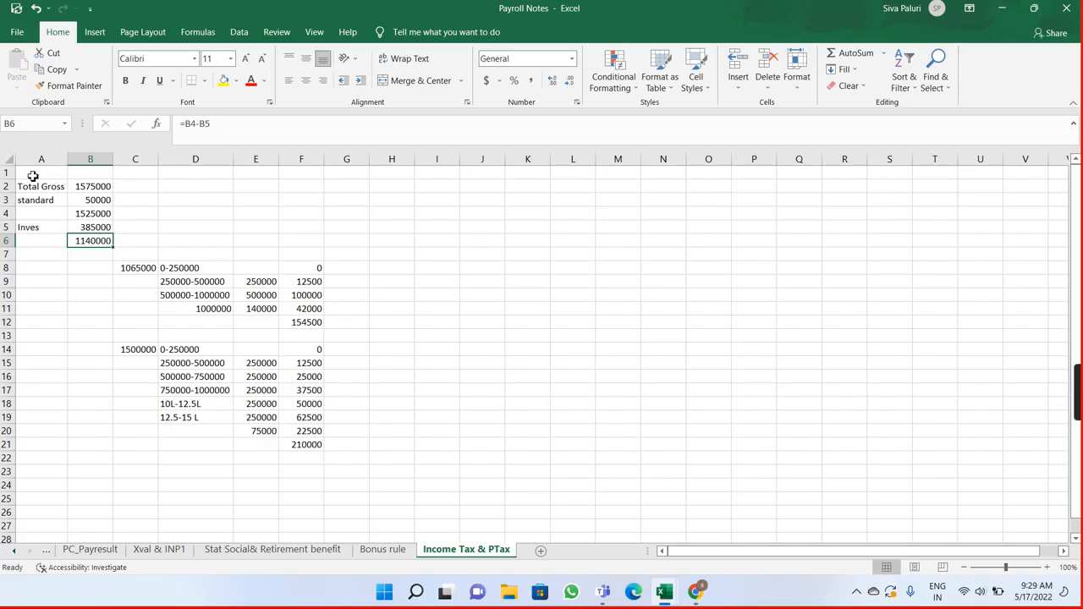
Step: Merge and center cells A1:F1 and enter the title "Tax Calculation" in them
{"action": "left_click_drag", "start_coordinate": [29, 176], "coordinate": [297, 178]}
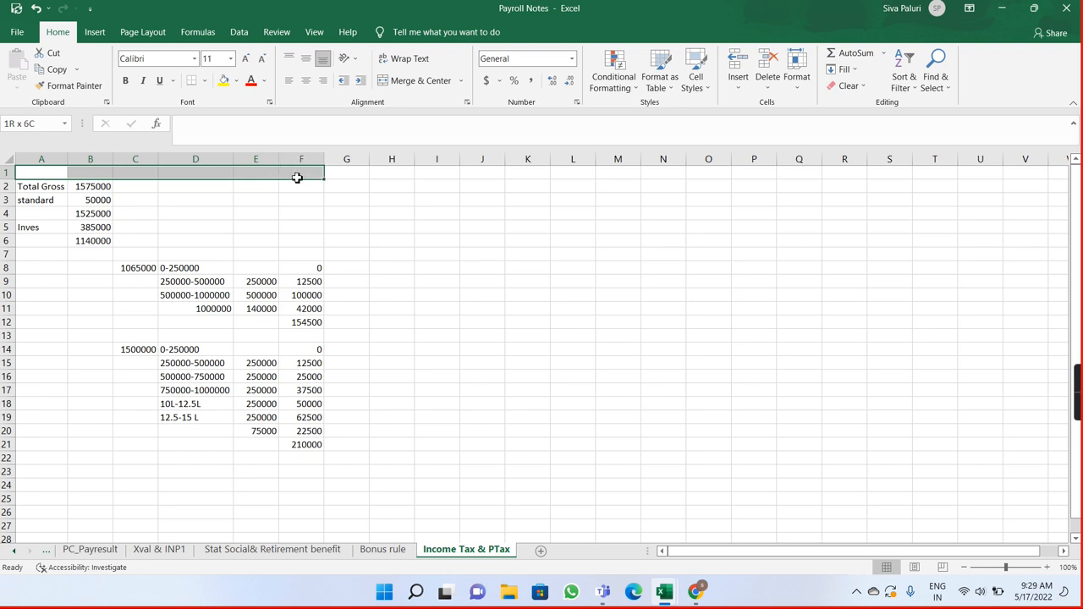
{"action": "left_click", "coordinate": [419, 85]}
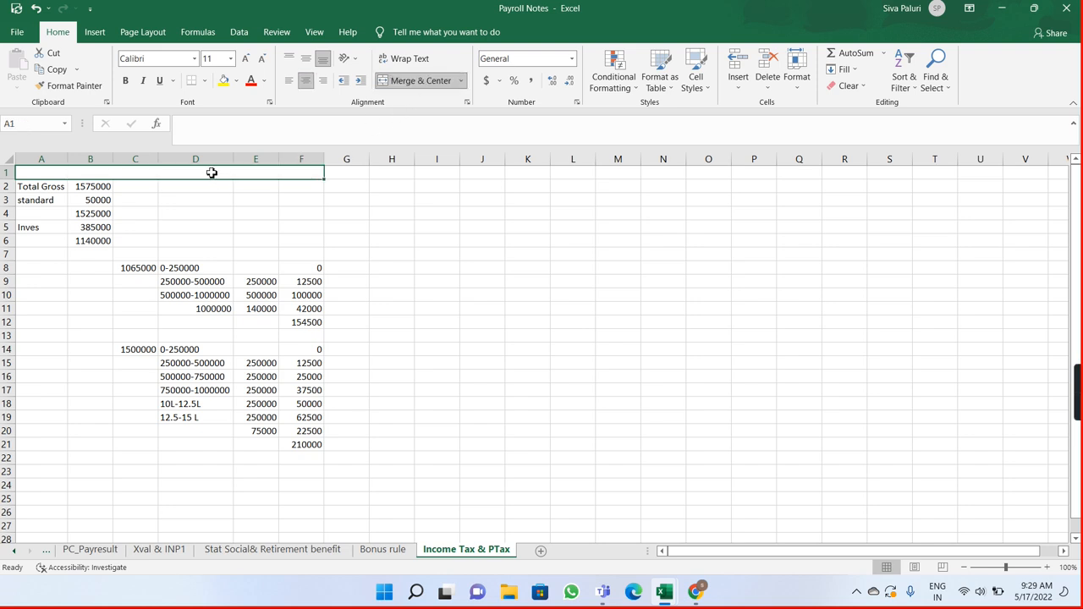
{"action": "double_click", "coordinate": [213, 173]}
{"action": "type", "text": "Ta"}
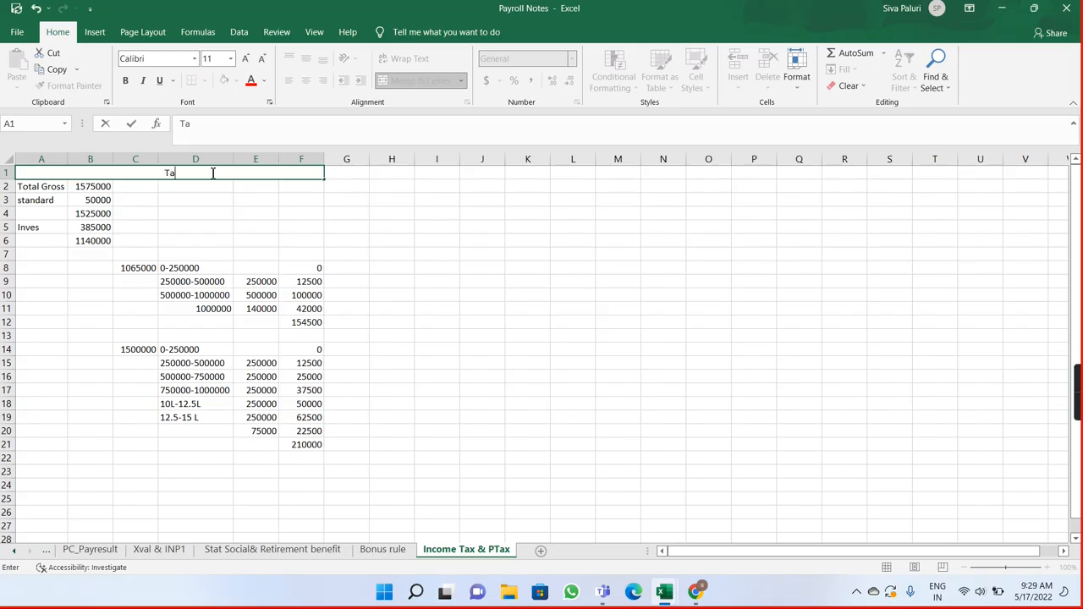
{"action": "type", "text": "x Calculation"}
{"action": "key", "text": "Return"}
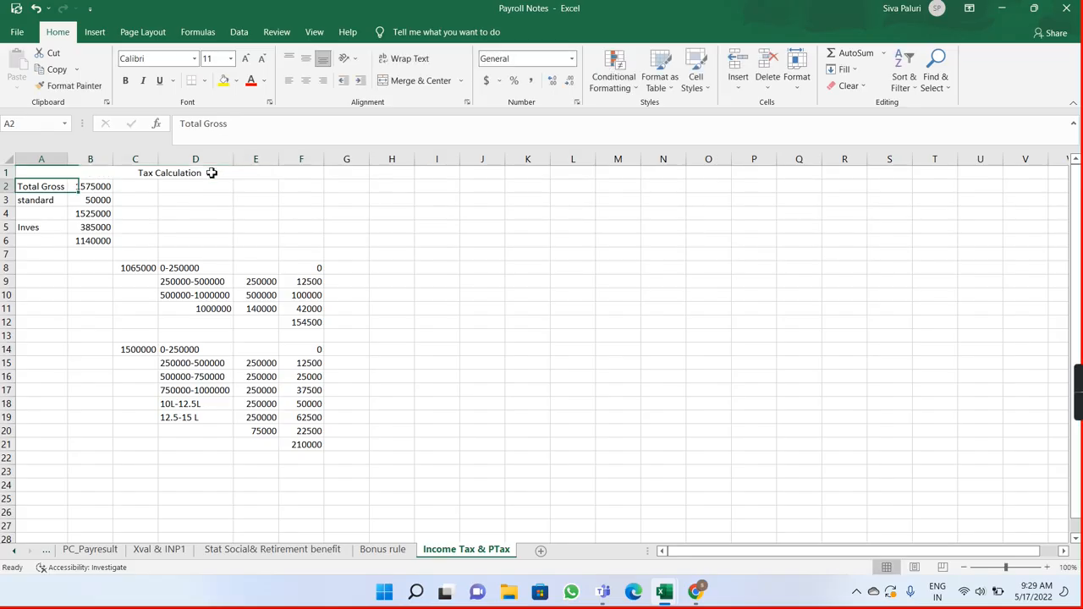
Step: Apply all borders to the tax calculation table, including its title row, across A1:F21
{"action": "left_click_drag", "start_coordinate": [44, 186], "coordinate": [297, 456]}
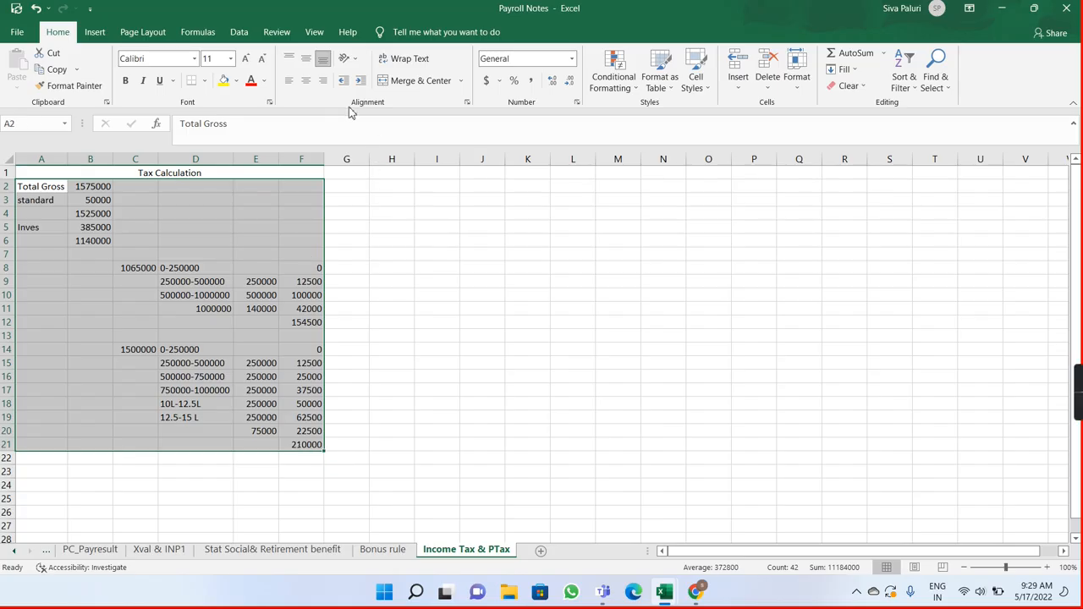
{"action": "left_click", "coordinate": [204, 80]}
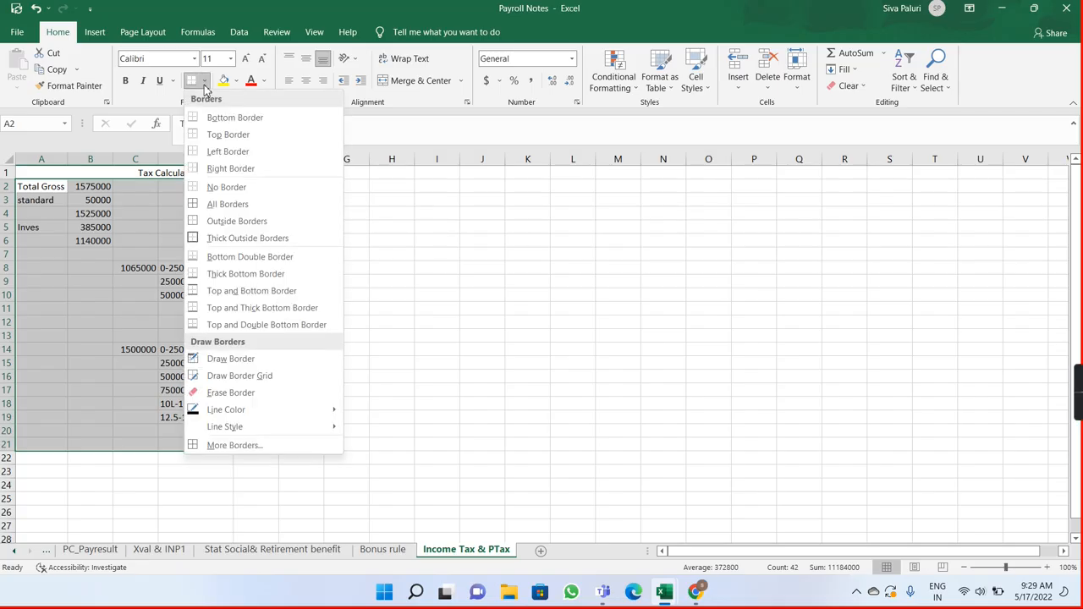
{"action": "left_click", "coordinate": [237, 205]}
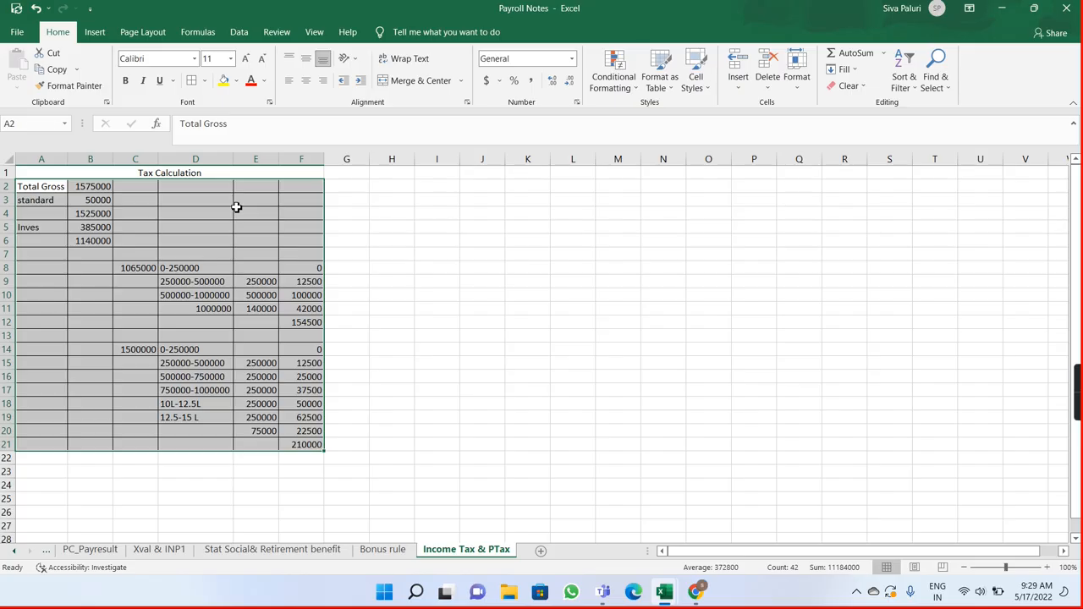
{"action": "left_click_drag", "start_coordinate": [130, 172], "coordinate": [217, 442]}
{"action": "left_click", "coordinate": [192, 81]}
{"action": "left_click", "coordinate": [370, 279]}
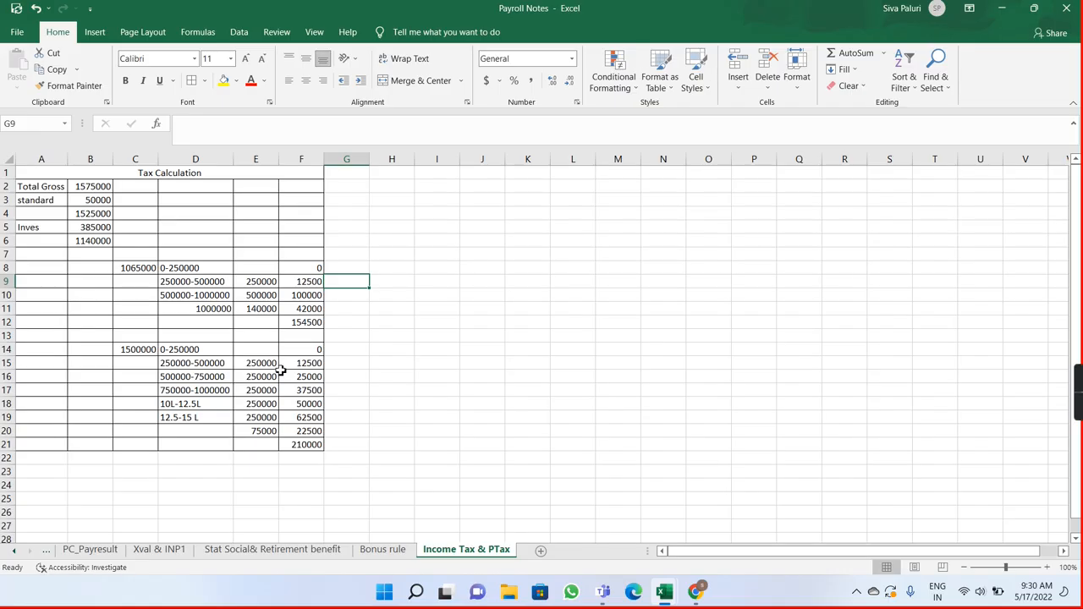
Step: Fill the merged "Tax Calculation" title cell with a light green theme color
{"action": "left_click", "coordinate": [380, 175]}
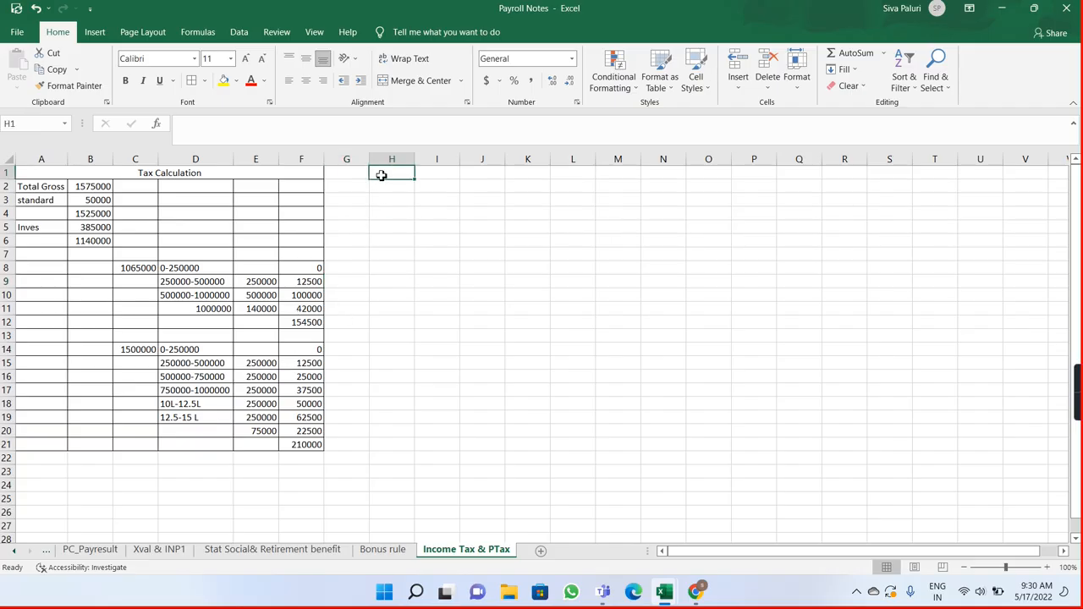
{"action": "left_click", "coordinate": [185, 172]}
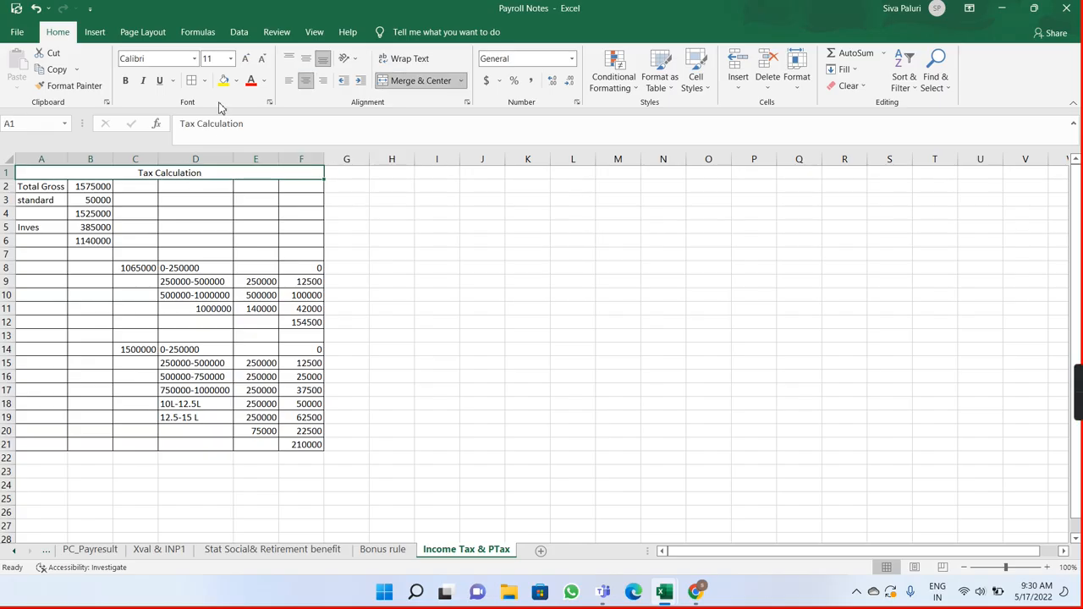
{"action": "left_click", "coordinate": [236, 81]}
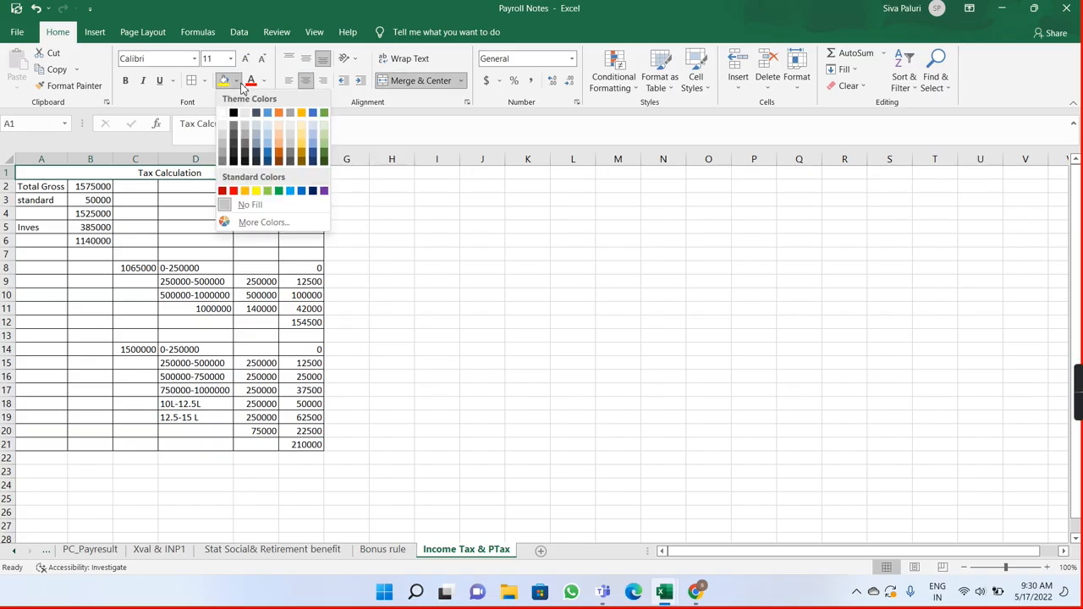
{"action": "left_click", "coordinate": [324, 139]}
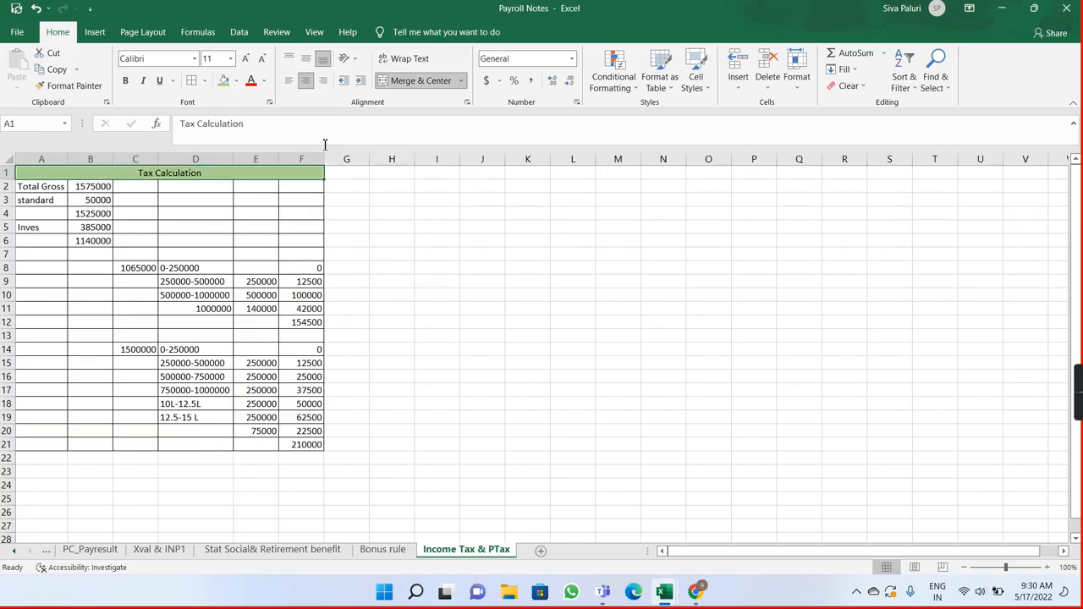
Step: Merge and center cells H1:K1 and enter the heading "Profession Tax" in them
{"action": "left_click", "coordinate": [396, 173]}
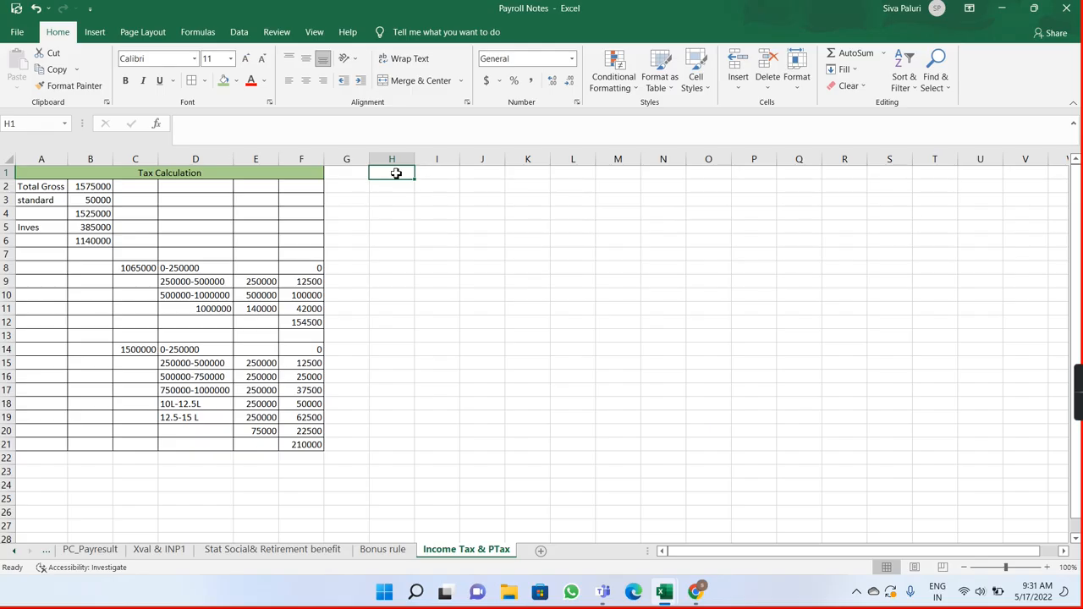
{"action": "double_click", "coordinate": [396, 173]}
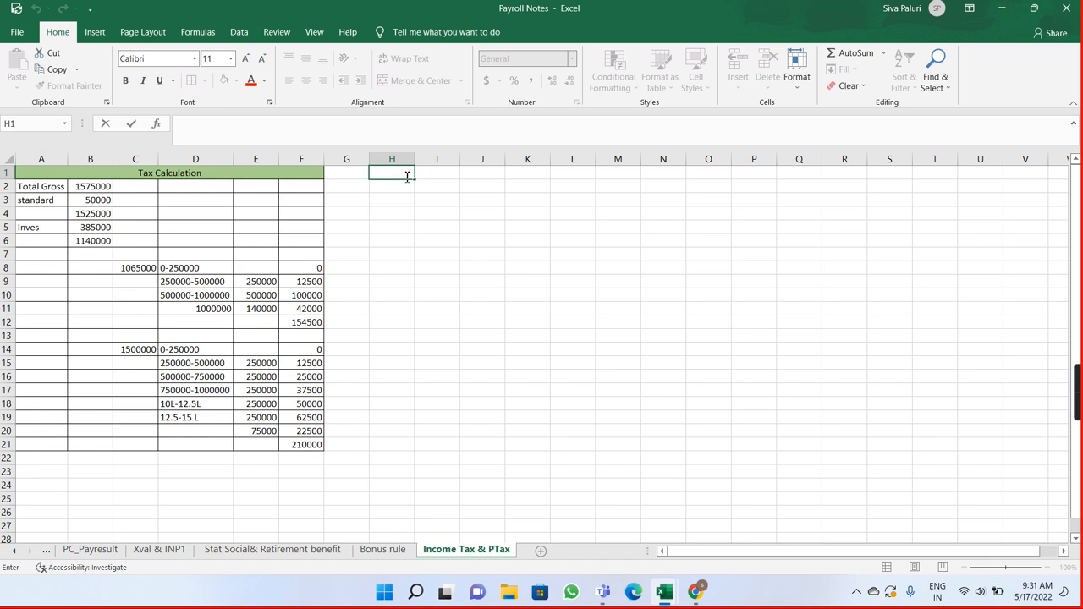
{"action": "key", "text": "Tab"}
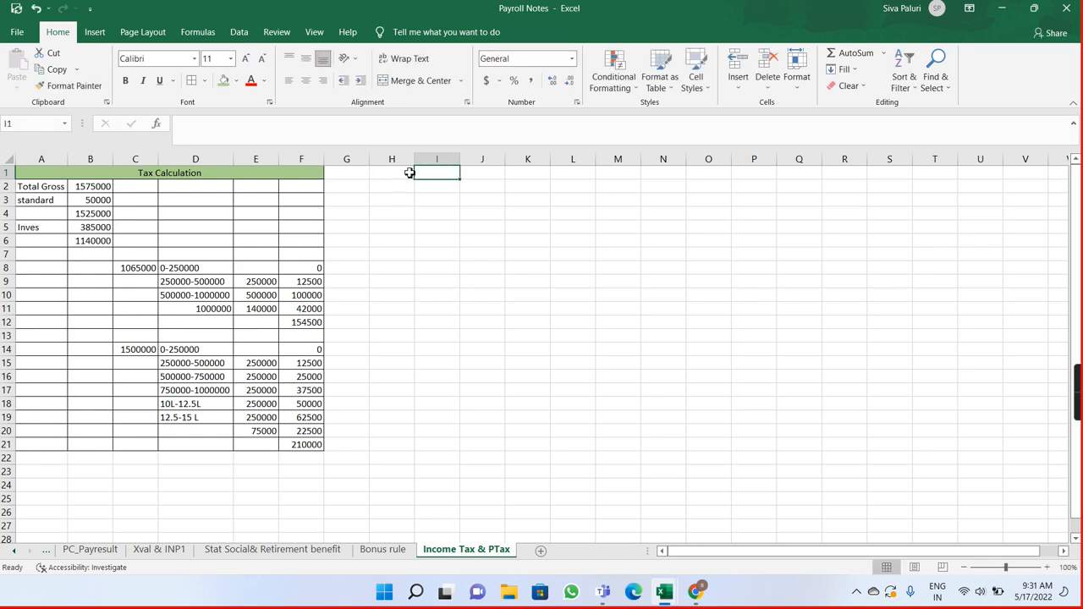
{"action": "left_click_drag", "start_coordinate": [410, 173], "coordinate": [535, 176]}
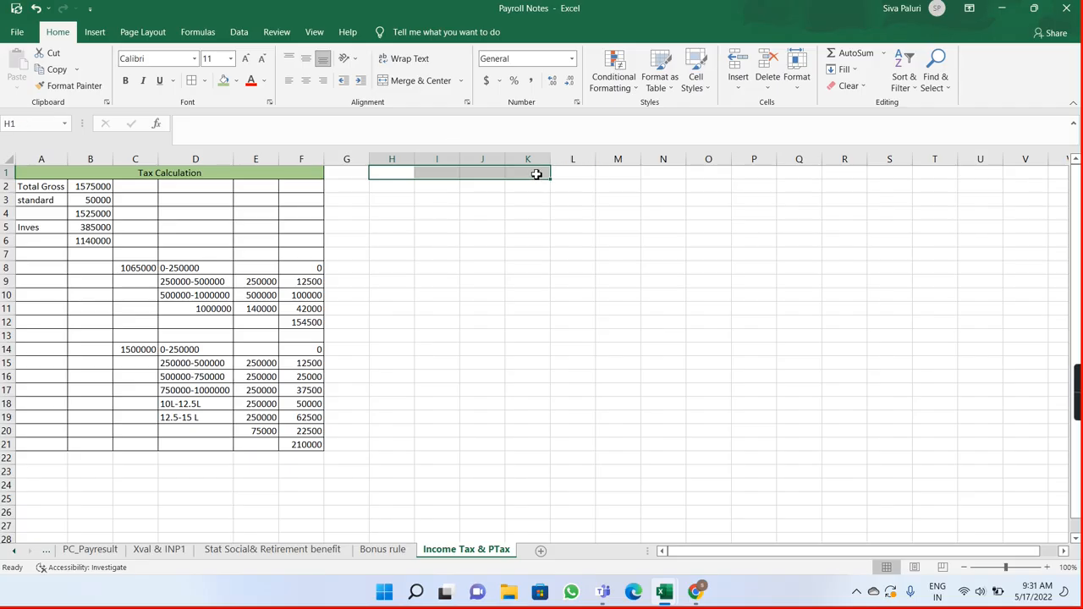
{"action": "left_click", "coordinate": [419, 82]}
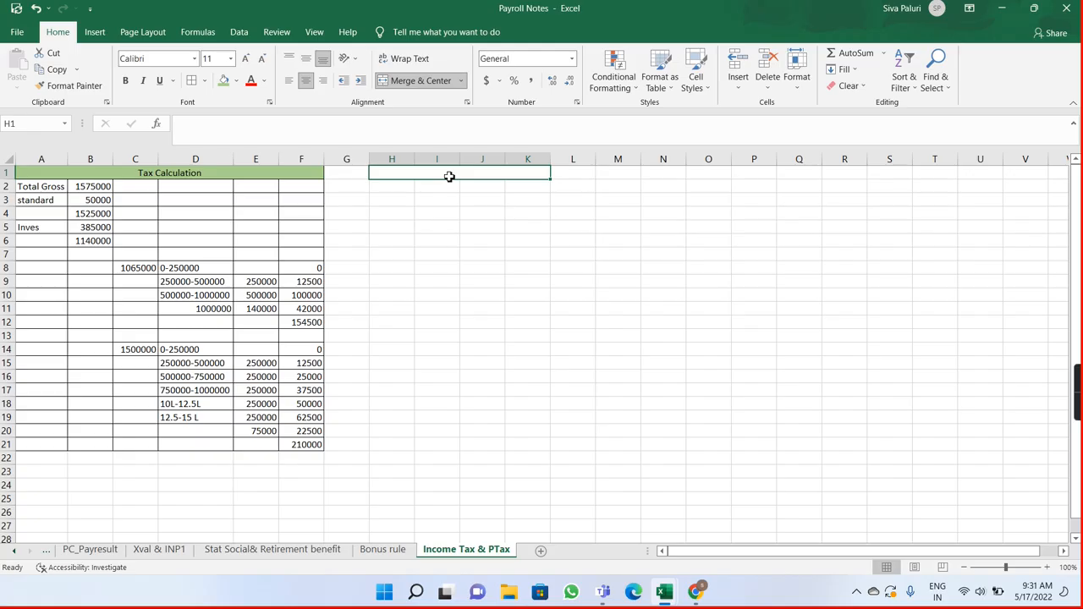
{"action": "type", "text": "Profession"}
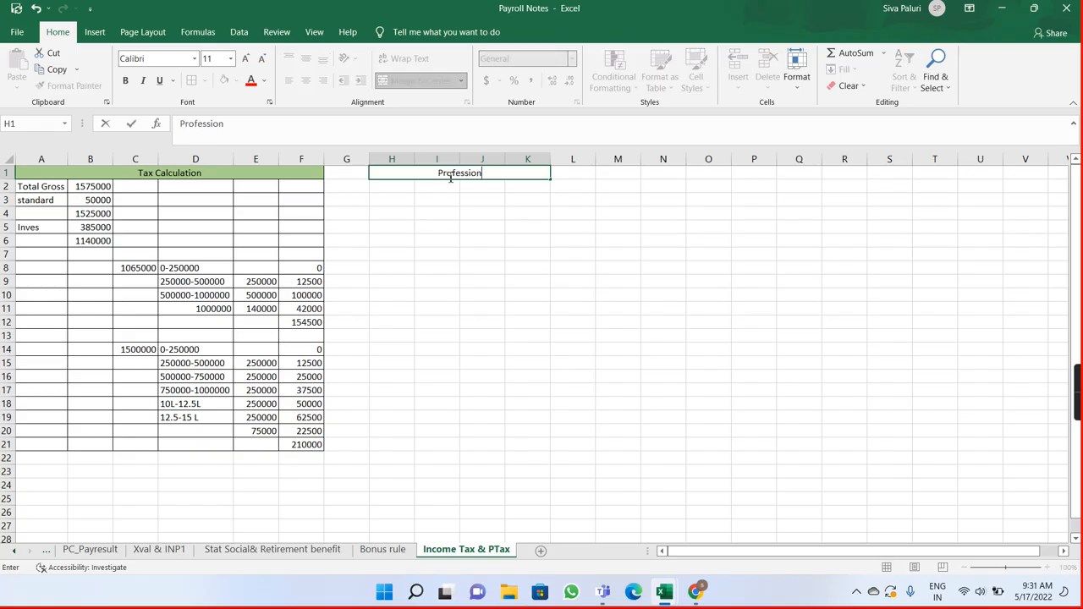
{"action": "type", "text": " Tax"}
{"action": "key", "text": "Return"}
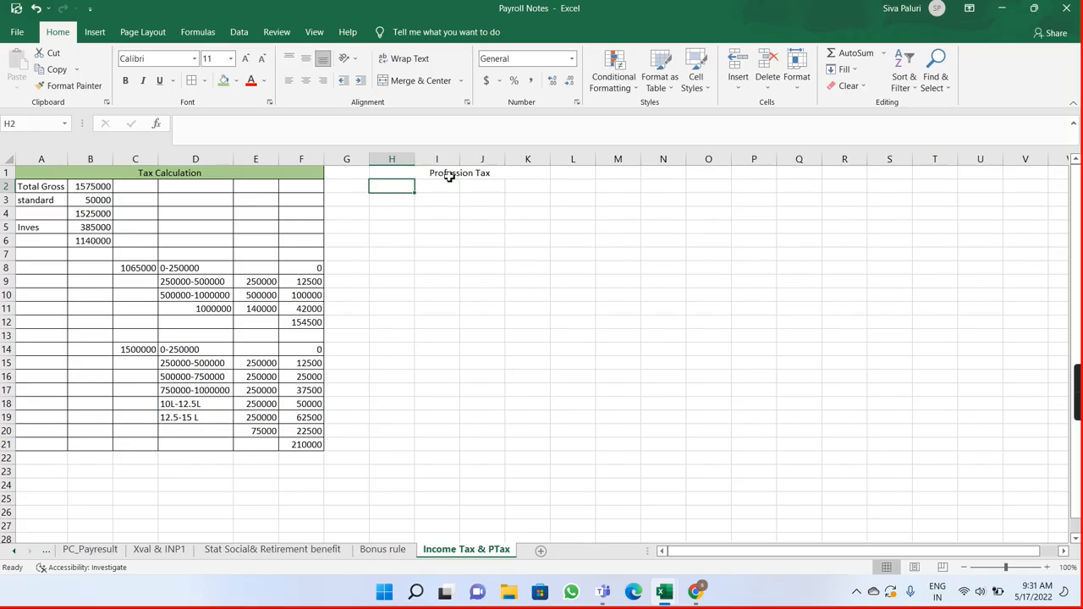
{"action": "mouse_move", "coordinate": [1077, 418]}
{"action": "left_click", "coordinate": [516, 595]}
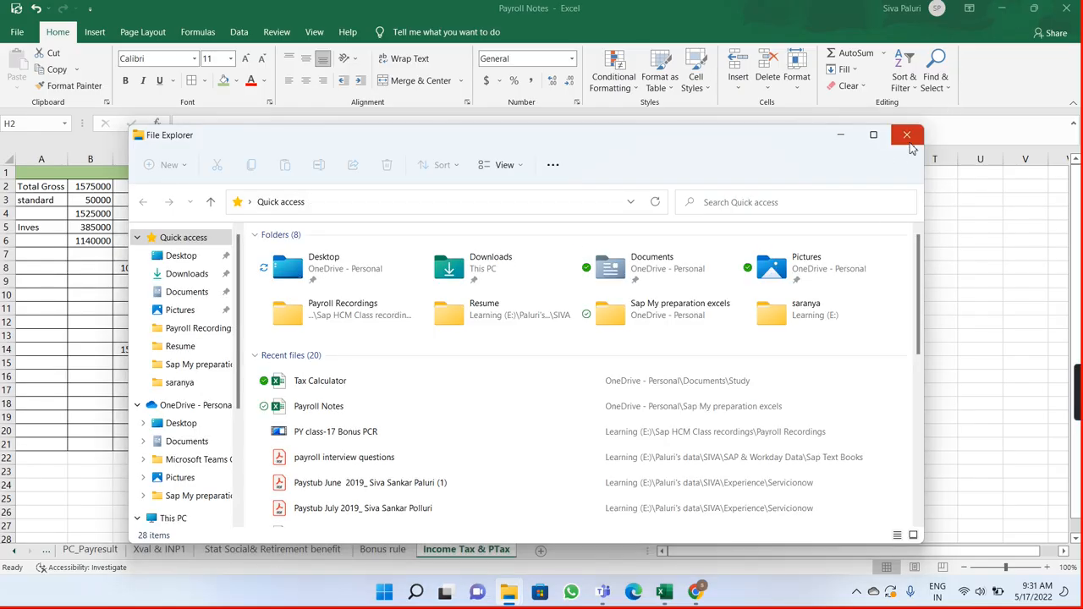
{"action": "left_click", "coordinate": [907, 134]}
Step: Minimize both Excel workbooks, launch SAP Logon from the desktop and open the ECC SAP connection
{"action": "left_click", "coordinate": [1004, 10]}
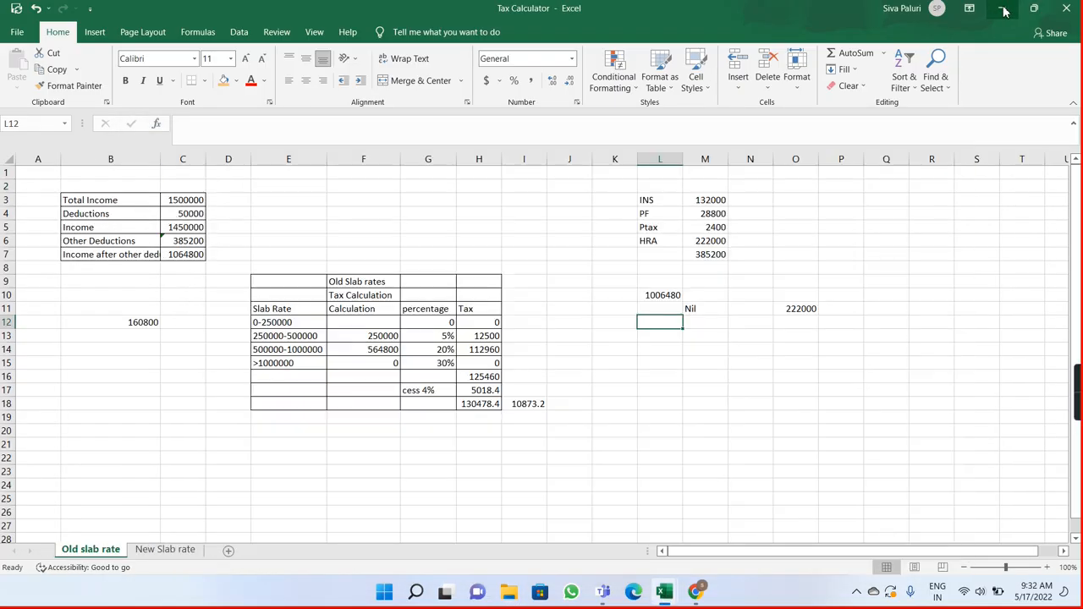
{"action": "left_click", "coordinate": [1003, 8]}
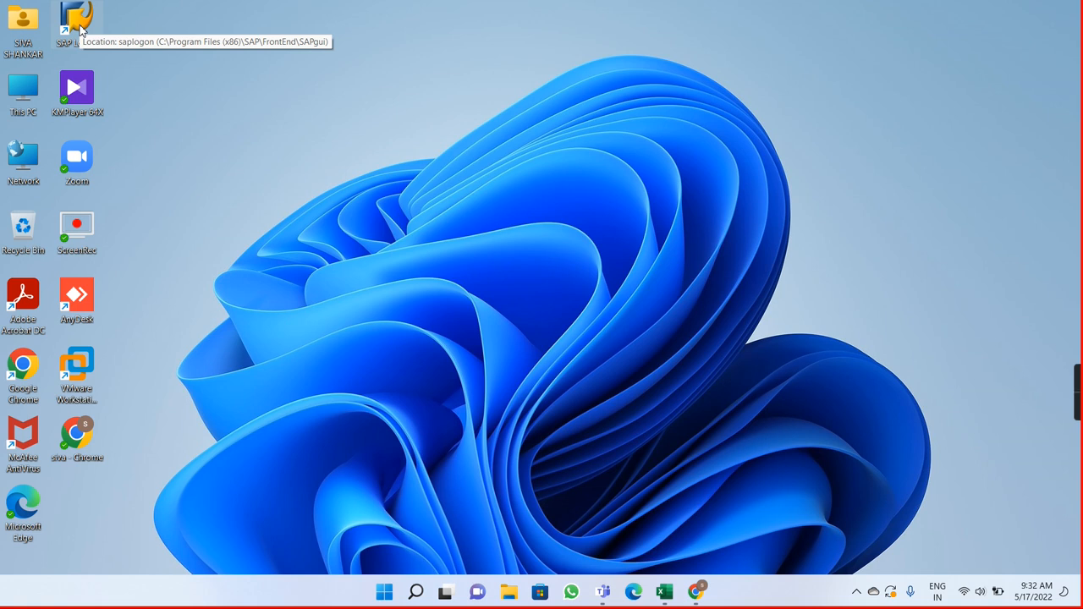
{"action": "double_click", "coordinate": [81, 30]}
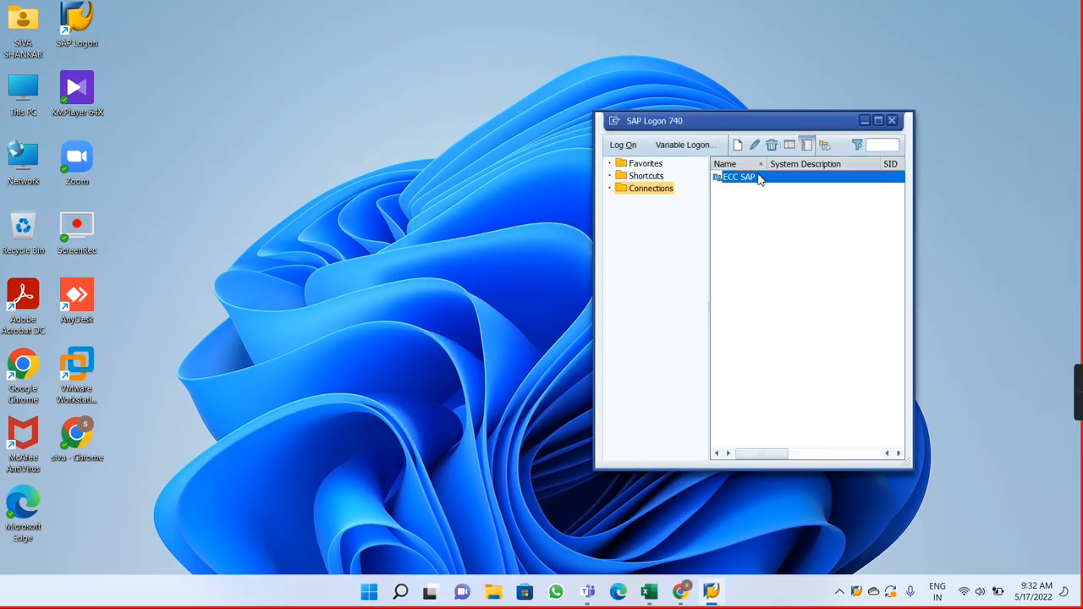
{"action": "double_click", "coordinate": [758, 178]}
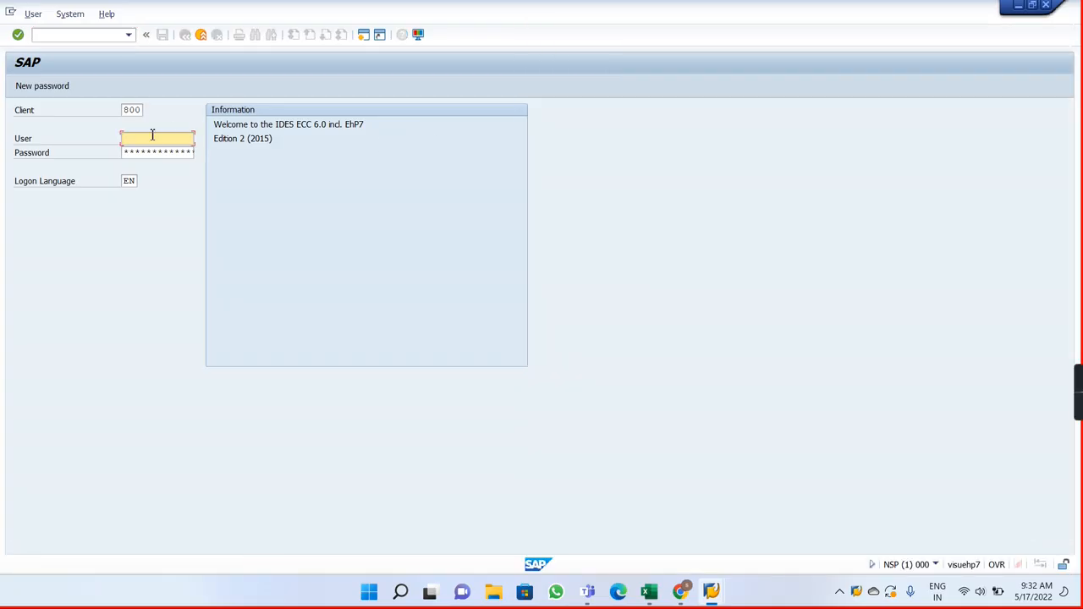
Step: Log on to SAP client 800 with the stored user ID and the prefilled password
{"action": "type", "text": "S"}
{"action": "key", "text": "Down"}
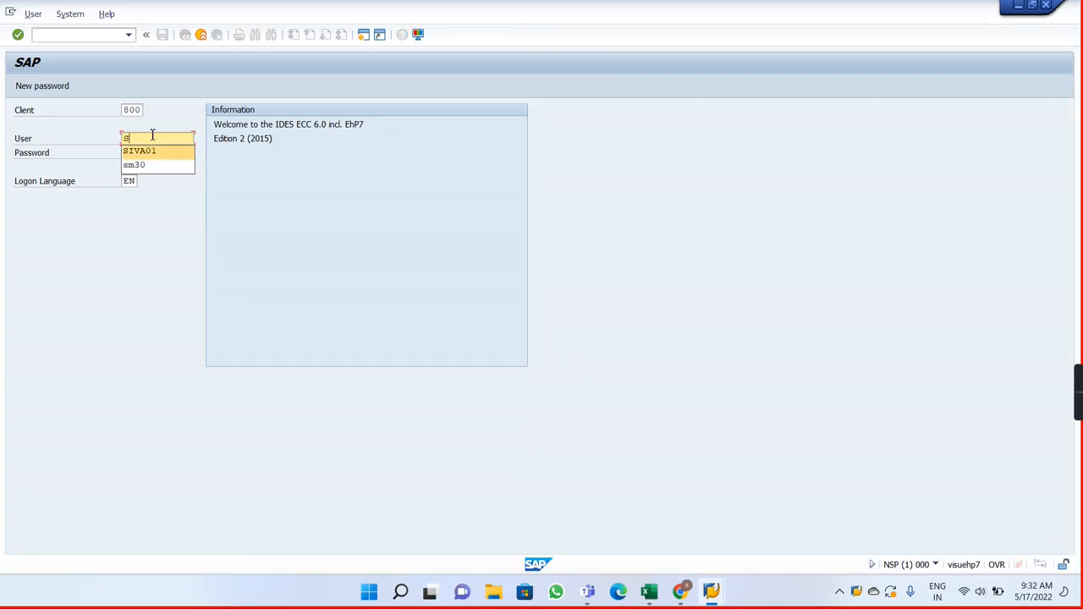
{"action": "key", "text": "Return"}
{"action": "key", "text": "Tab"}
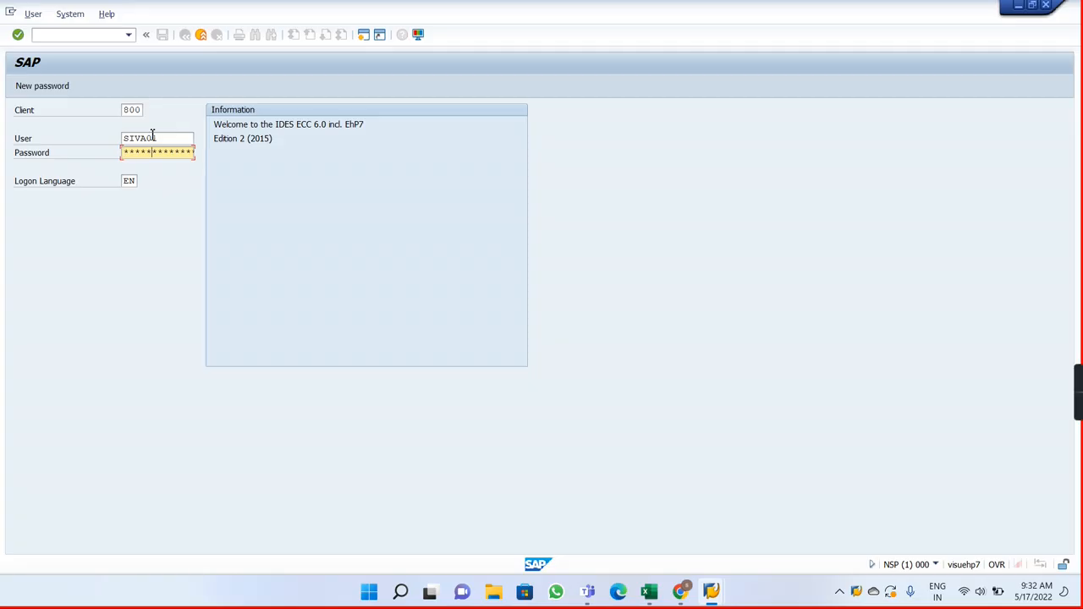
{"action": "key", "text": "Return"}
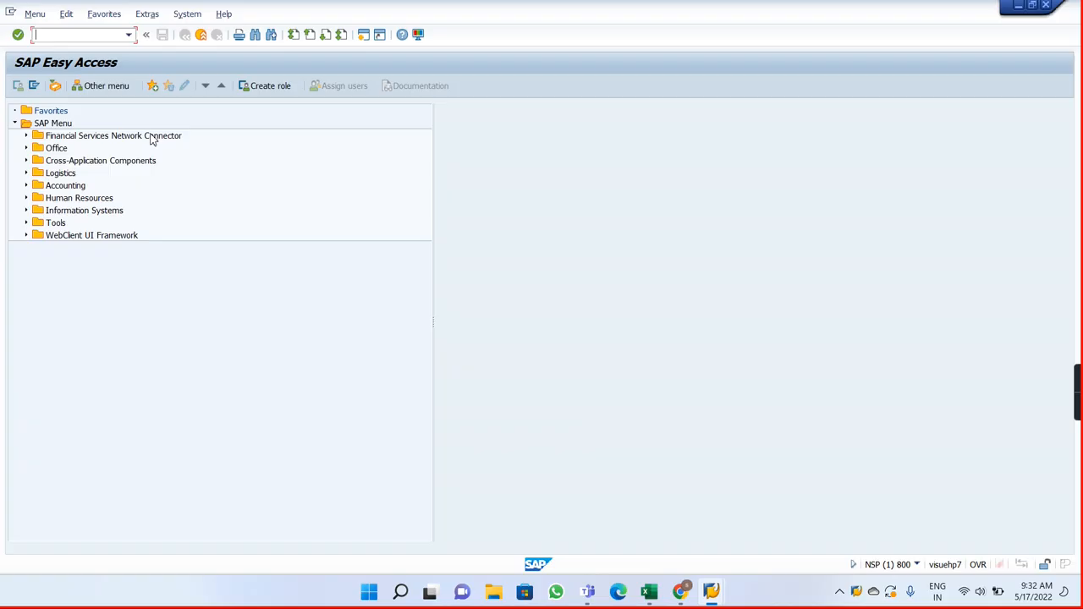
Step: Run transaction spro and display the SAP Reference IMG
{"action": "type", "text": "spro"}
{"action": "key", "text": "Return"}
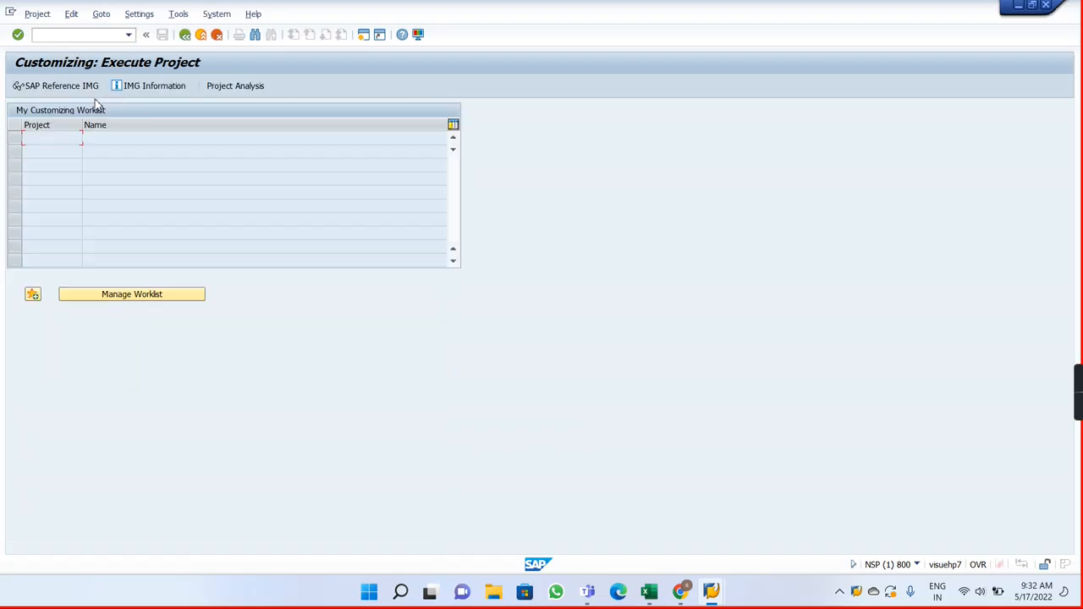
{"action": "left_click", "coordinate": [66, 91]}
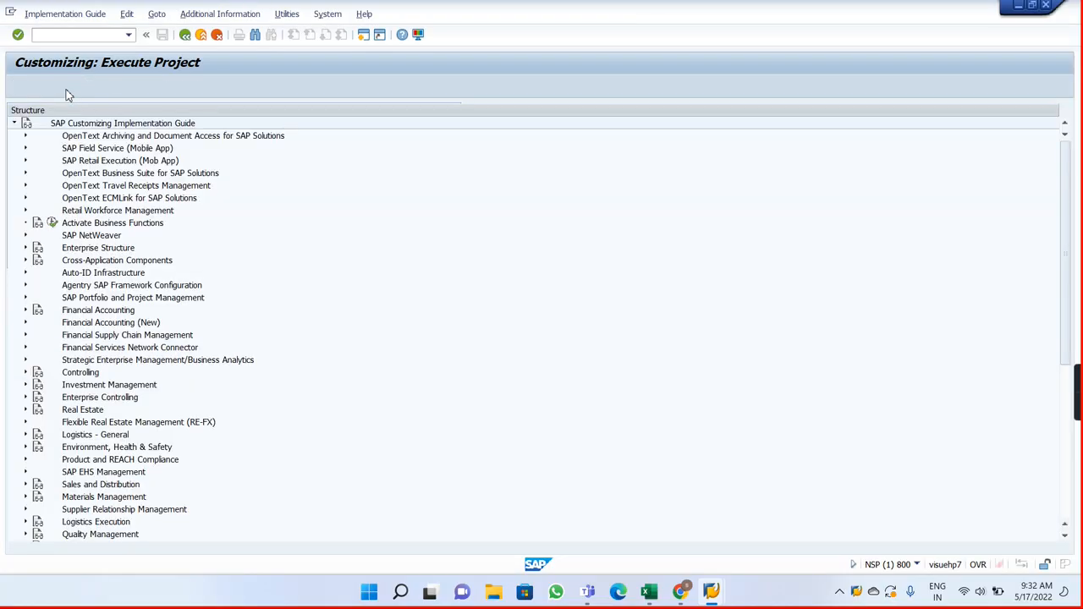
Step: Expand the Payroll node in the implementation guide and its Payroll: India subnode
{"action": "left_click", "coordinate": [1064, 508]}
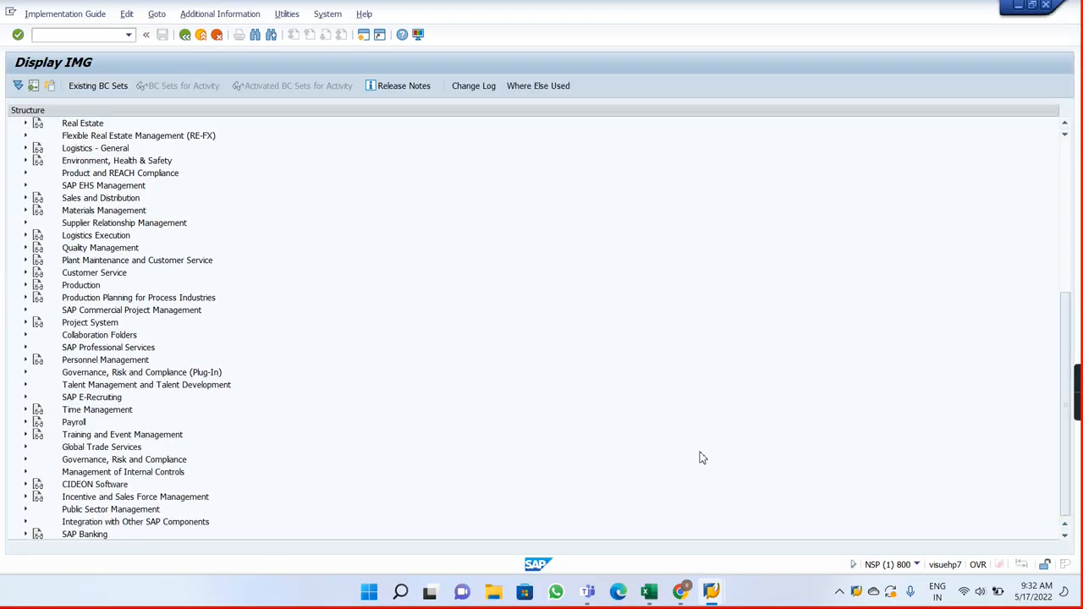
{"action": "left_click", "coordinate": [26, 423]}
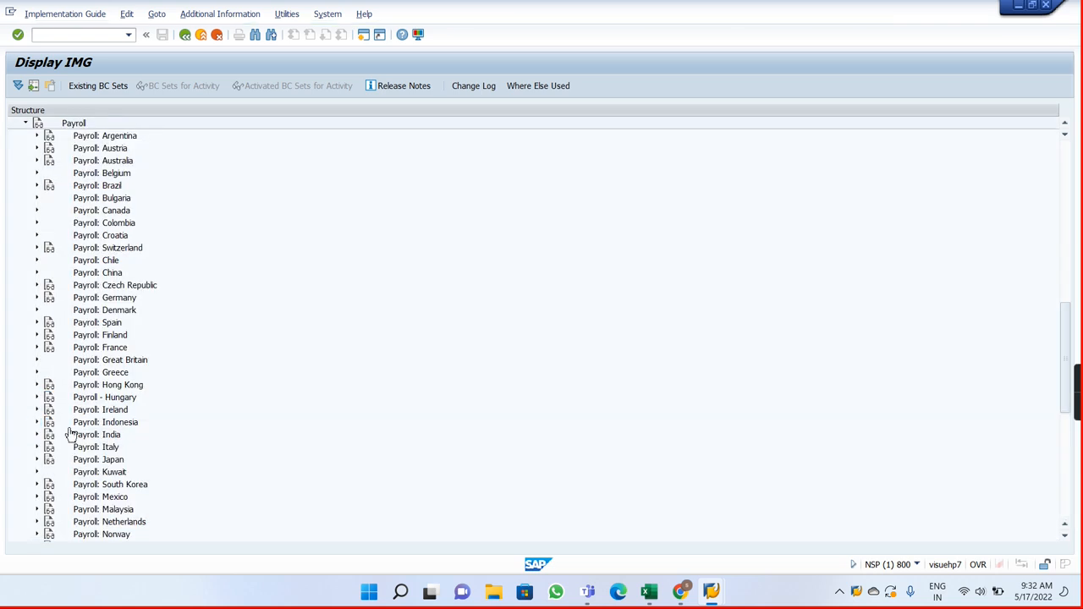
{"action": "left_click", "coordinate": [36, 434]}
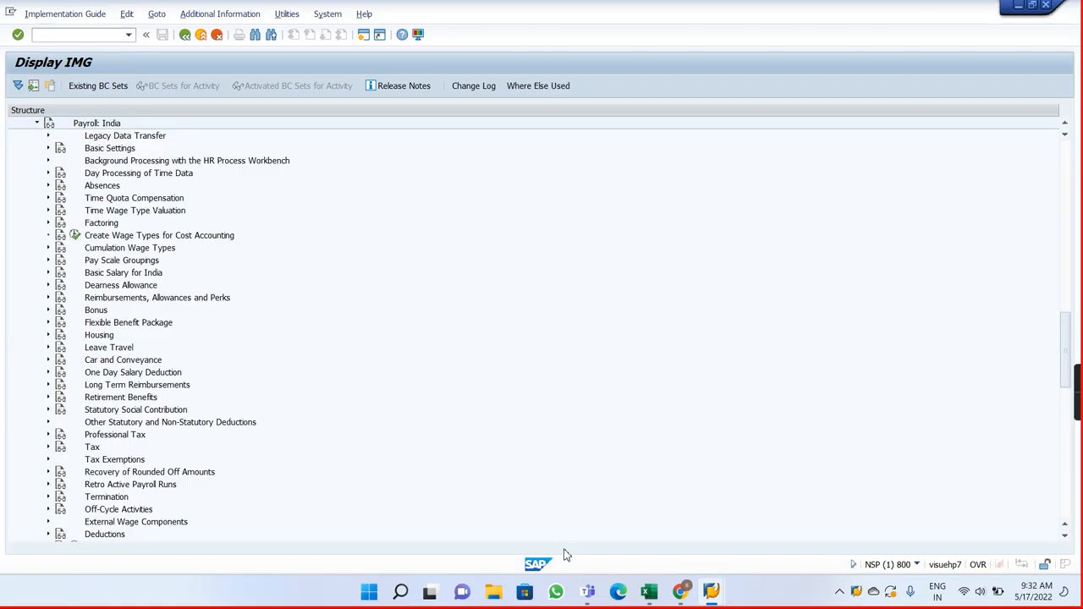
Step: Switch to the Tax Calculator workbook in Excel and close it without saving its changes
{"action": "mouse_move", "coordinate": [649, 592]}
{"action": "left_click", "coordinate": [682, 544]}
{"action": "left_click", "coordinate": [682, 544]}
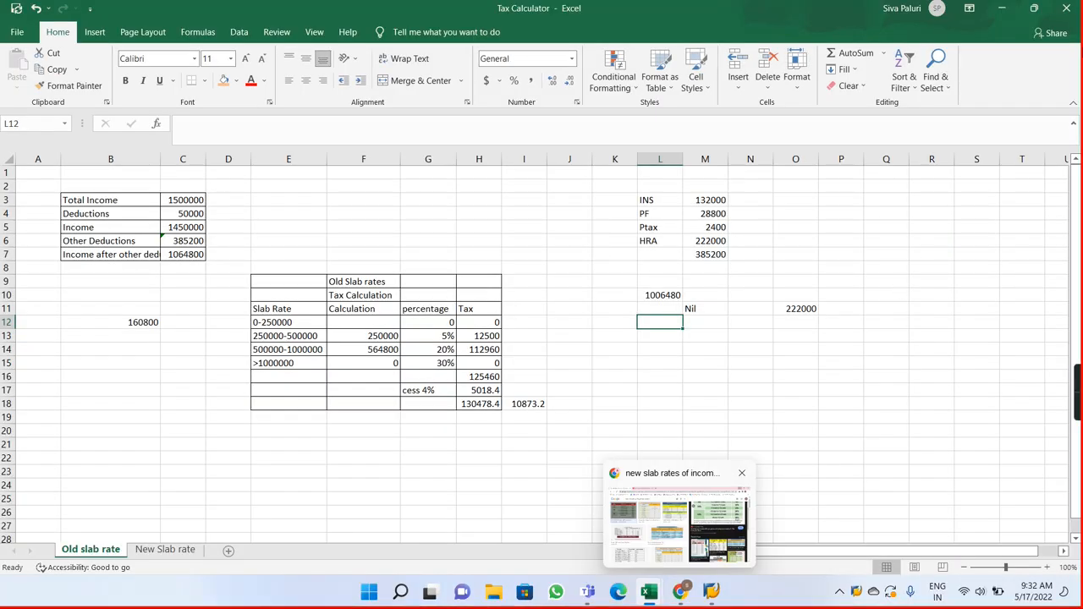
{"action": "left_click", "coordinate": [1067, 8]}
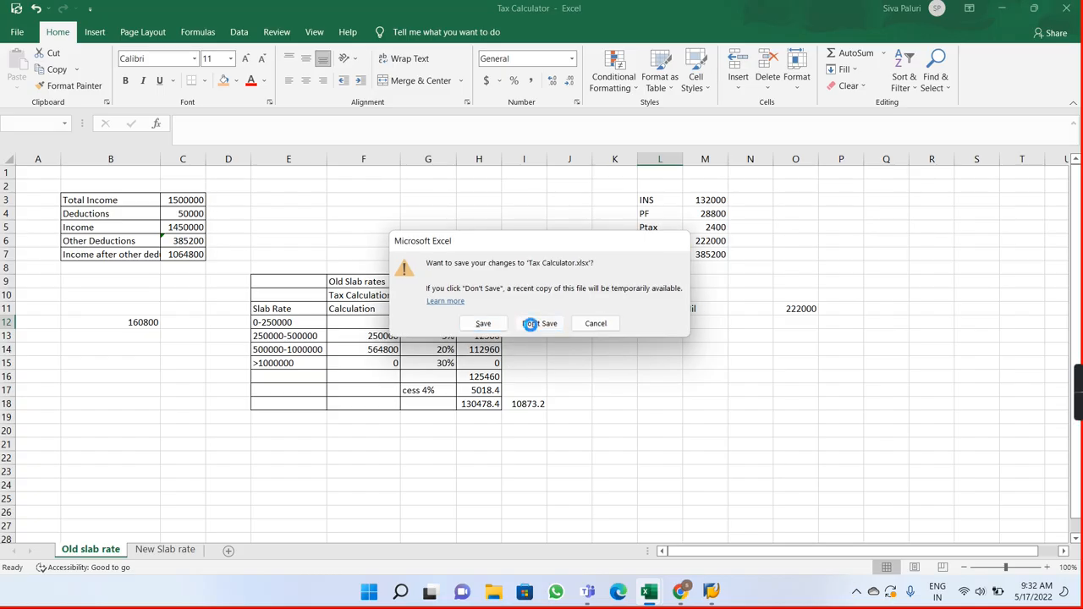
{"action": "left_click", "coordinate": [530, 323]}
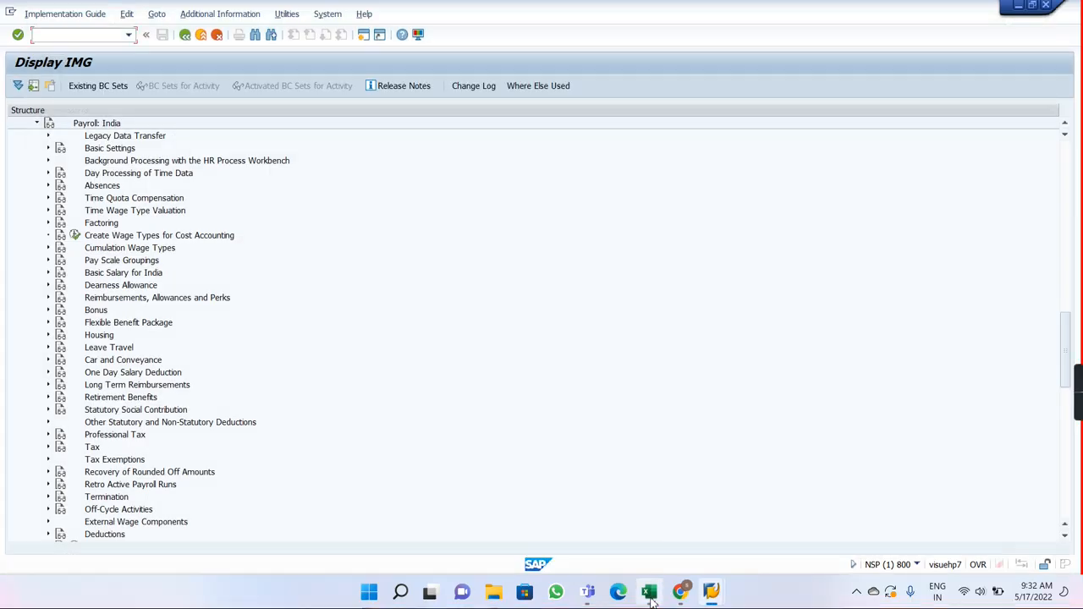
Step: Switch to the Payroll Notes workbook in Excel, enter Navigation in cell H2 and fit column H to the text
{"action": "left_click", "coordinate": [649, 593]}
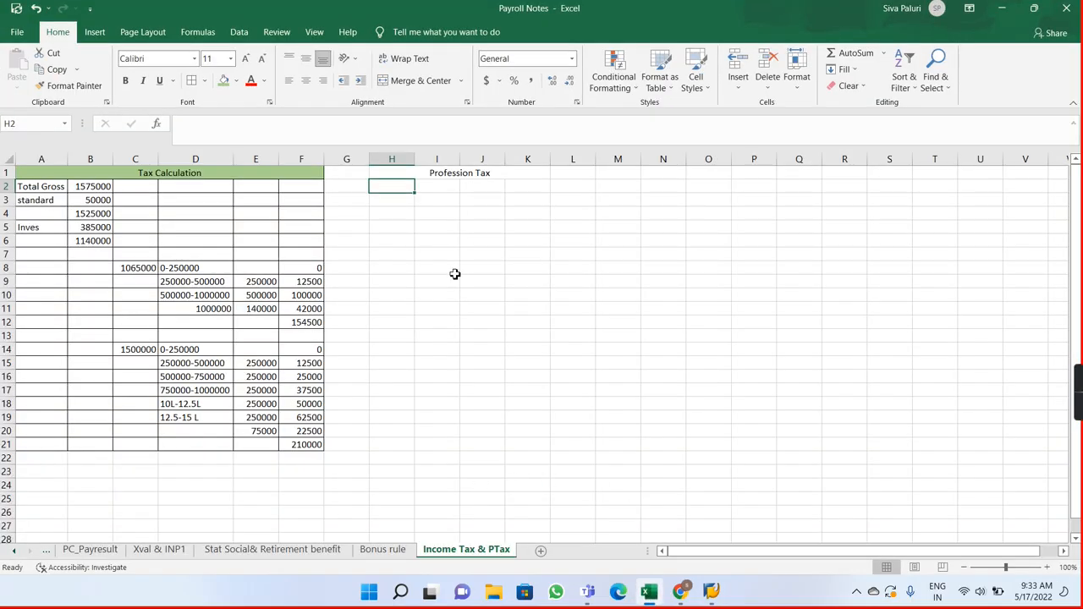
{"action": "type", "text": "N"}
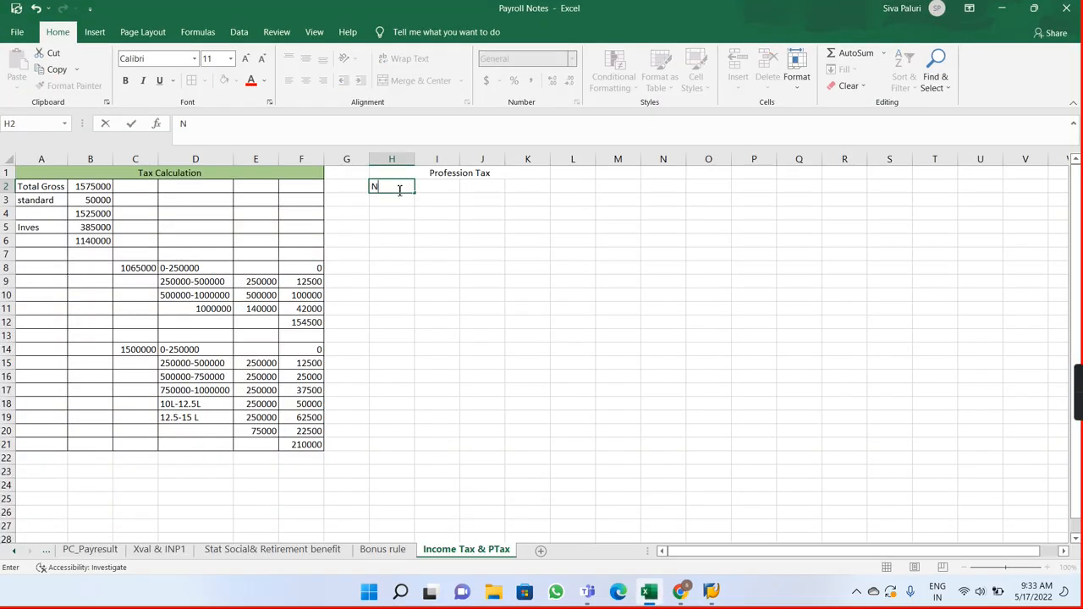
{"action": "type", "text": "avigation"}
{"action": "key", "text": "Return"}
{"action": "double_click", "coordinate": [415, 159]}
Step: Enter the path SPRO-->PY-->PY India-->Professional Tax in cell I2 and fit column I to the text
{"action": "left_click", "coordinate": [430, 186]}
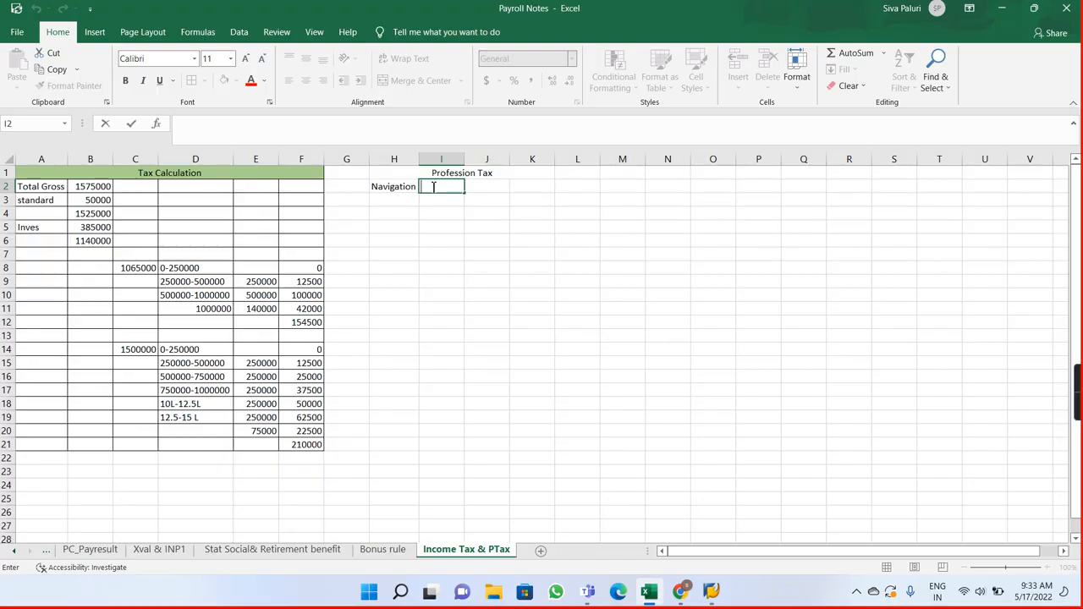
{"action": "key", "text": "alt+Tab"}
{"action": "key", "text": "alt+Tab"}
{"action": "type", "text": "SPRO-->PY"}
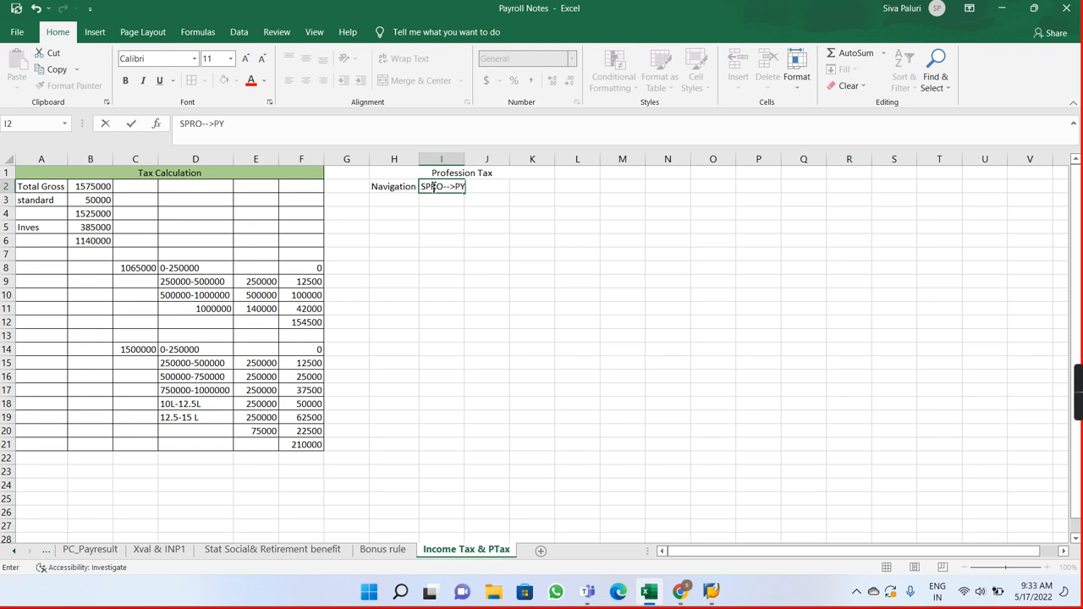
{"action": "type", "text": "-->PY Ind"}
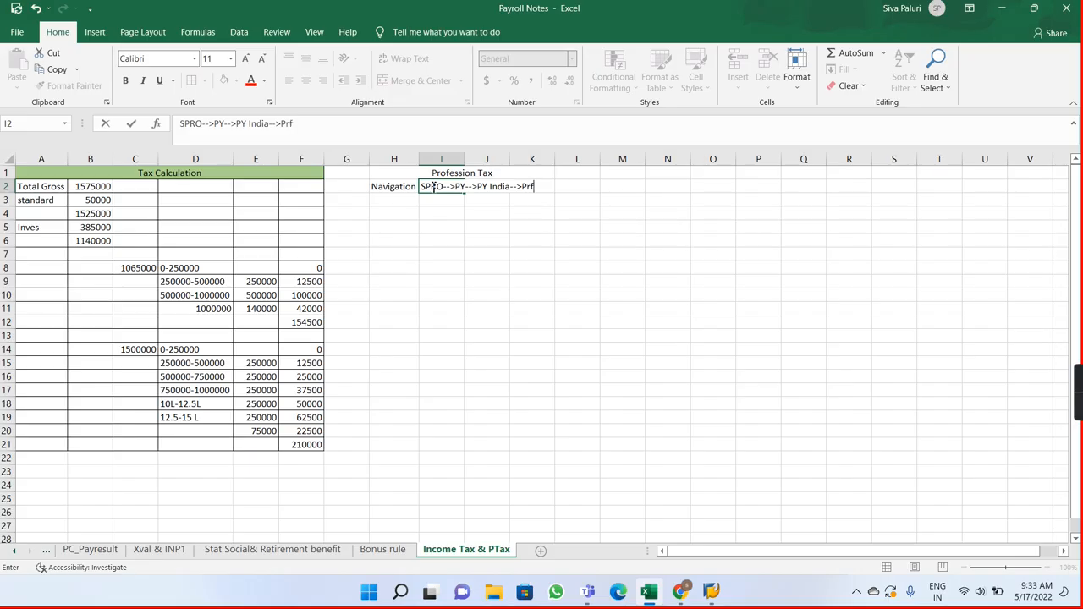
{"action": "type", "text": "ia-->Professional Tax"}
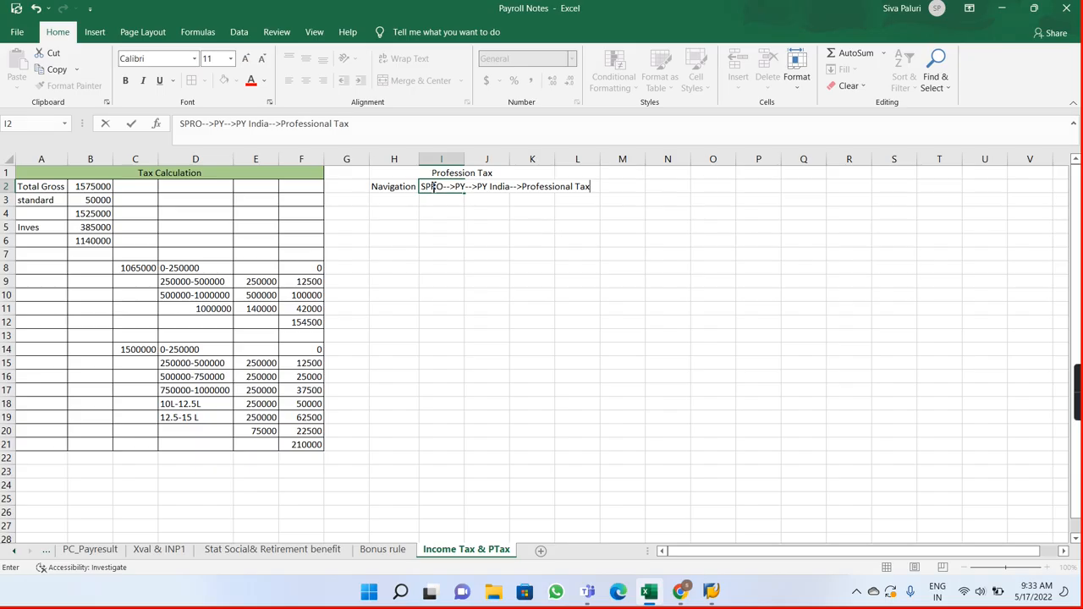
{"action": "key", "text": "Return"}
{"action": "left_click_drag", "start_coordinate": [465, 158], "coordinate": [464, 158]}
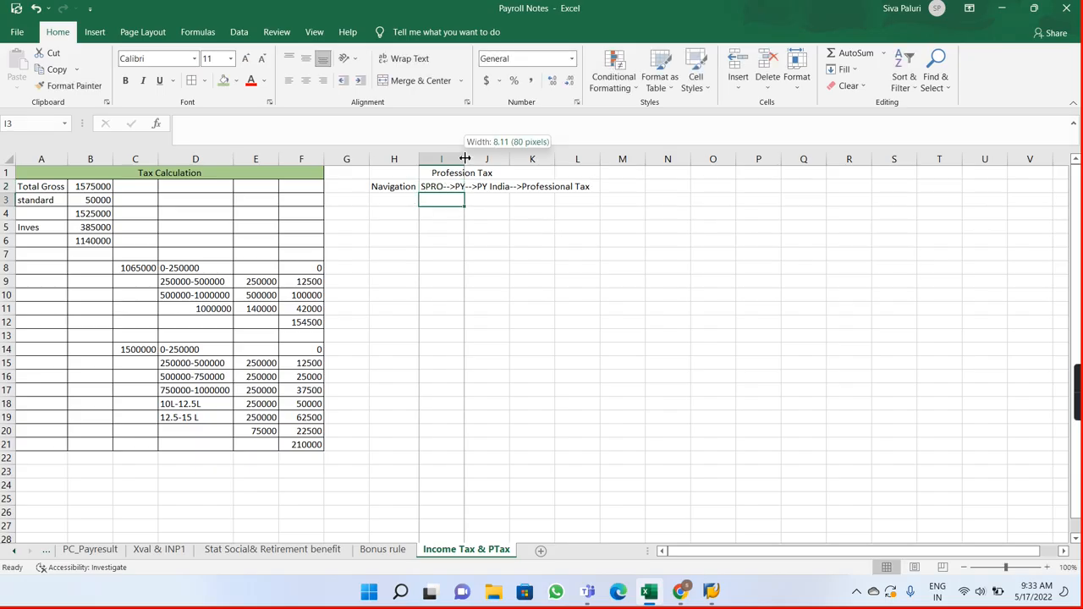
{"action": "double_click", "coordinate": [465, 158]}
{"action": "left_click", "coordinate": [508, 158]}
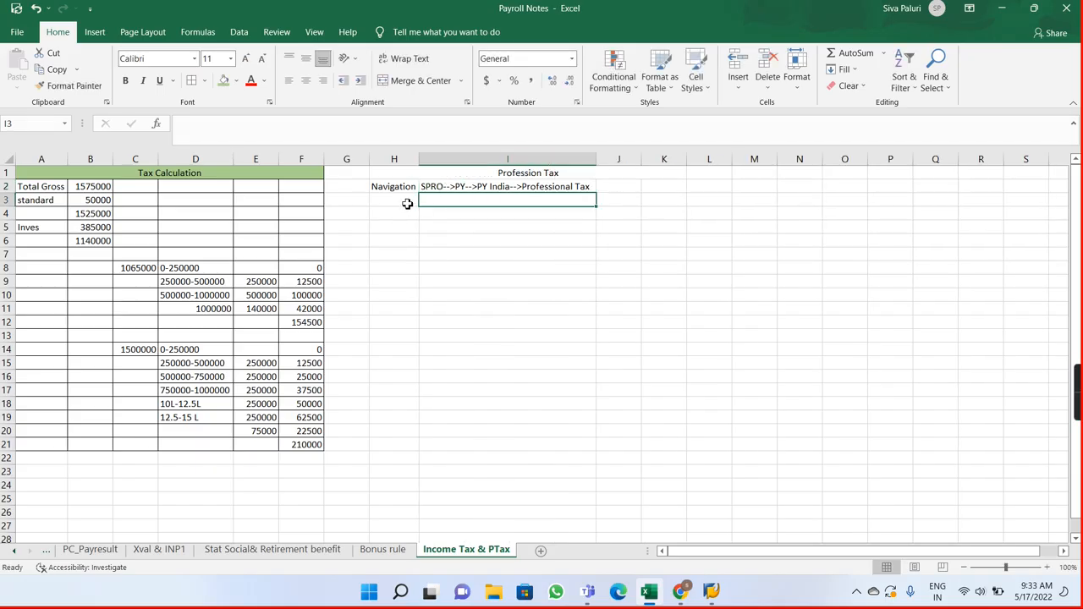
Step: Switch back to the SAP implementation guide and expand the Professional Tax node under Payroll: India
{"action": "key", "text": "alt+Tab"}
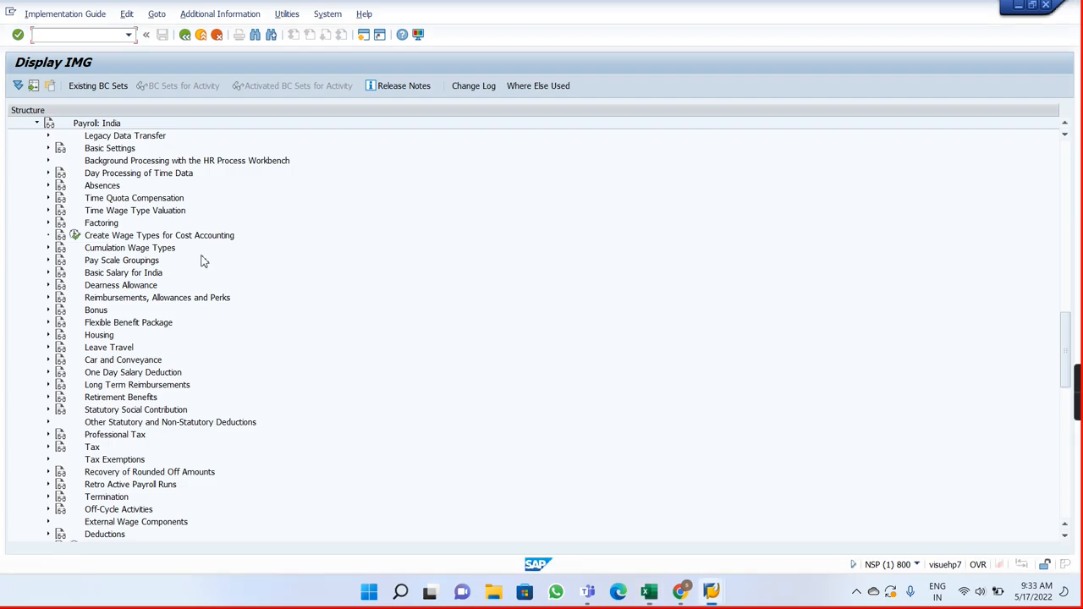
{"action": "left_click", "coordinate": [50, 435]}
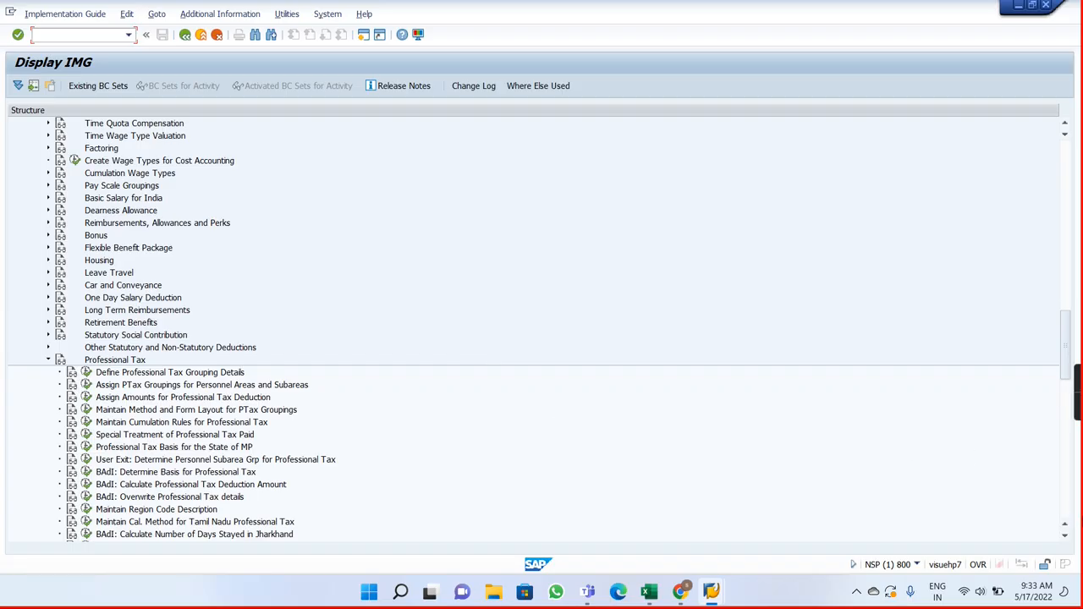
{"action": "left_click", "coordinate": [1064, 536]}
{"action": "left_click", "coordinate": [1065, 537]}
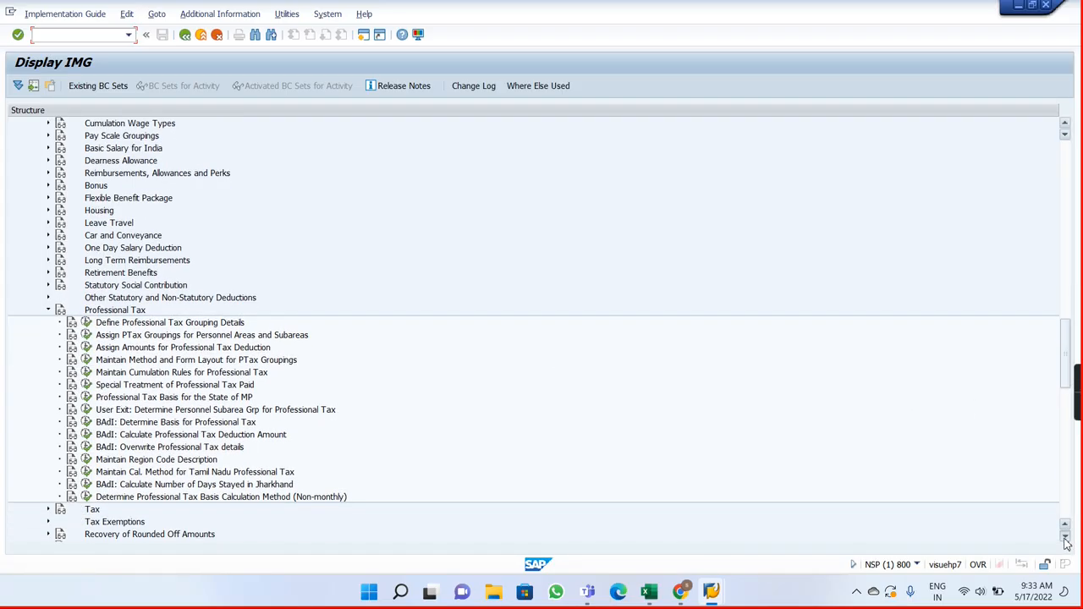
{"action": "left_click", "coordinate": [1065, 537]}
{"action": "left_click", "coordinate": [1064, 537]}
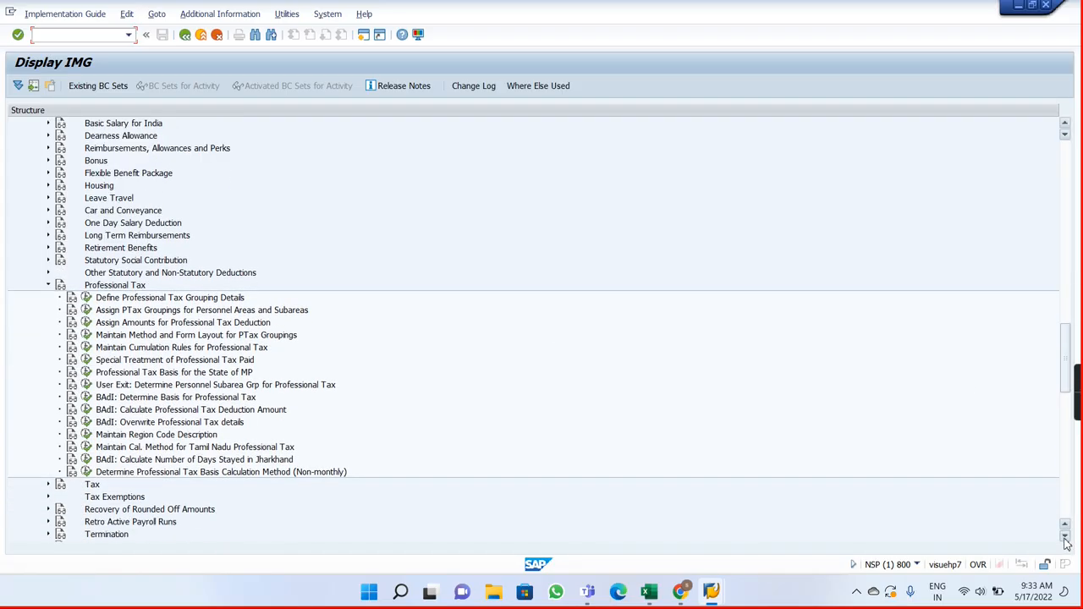
Step: Open Define Professional Tax Grouping Details and examine all columns of the existing groupings
{"action": "left_click", "coordinate": [86, 298]}
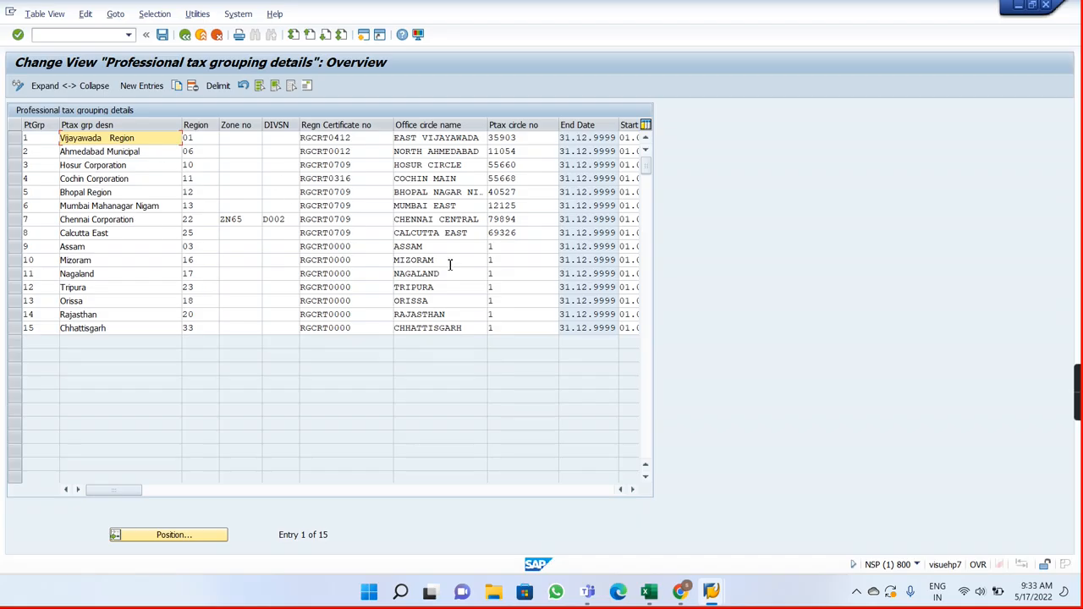
{"action": "left_click", "coordinate": [632, 489]}
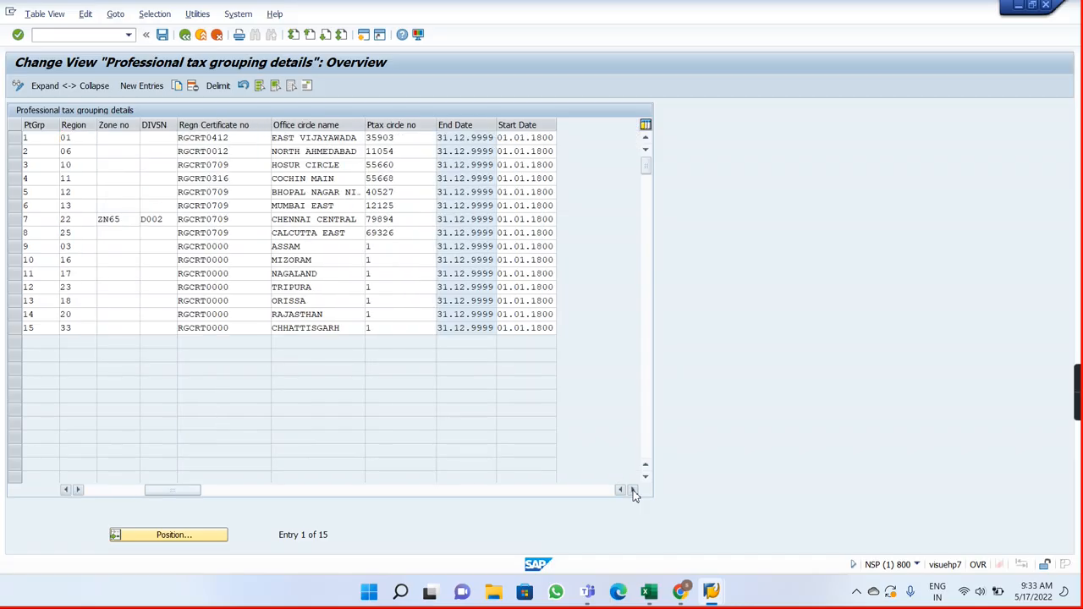
{"action": "left_click", "coordinate": [95, 494]}
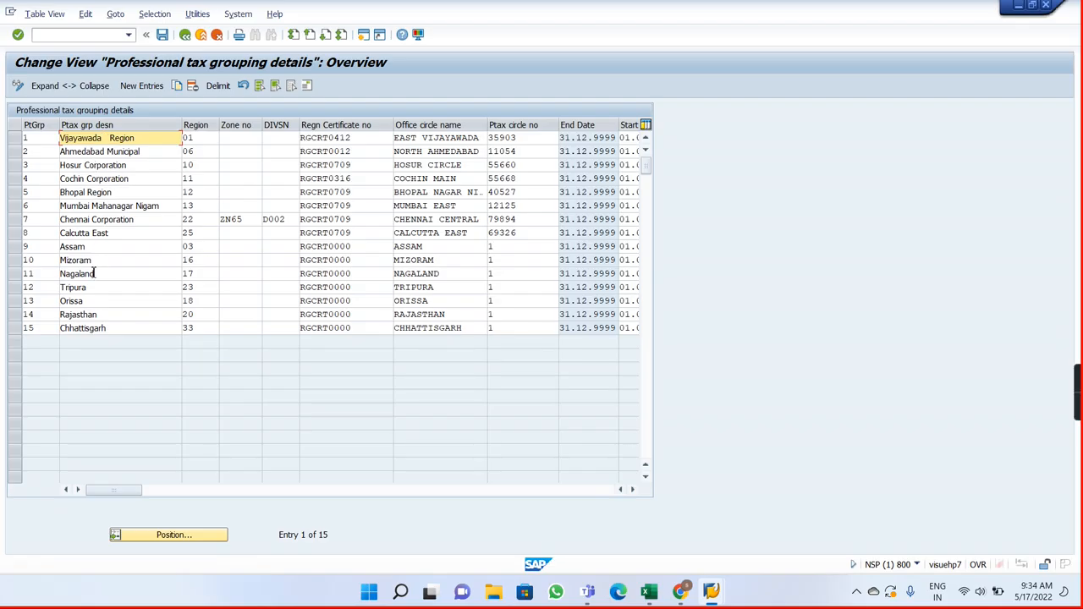
Step: Start a new professional tax grouping entry numbered 16 with the description Hyderabad
{"action": "left_click", "coordinate": [141, 86]}
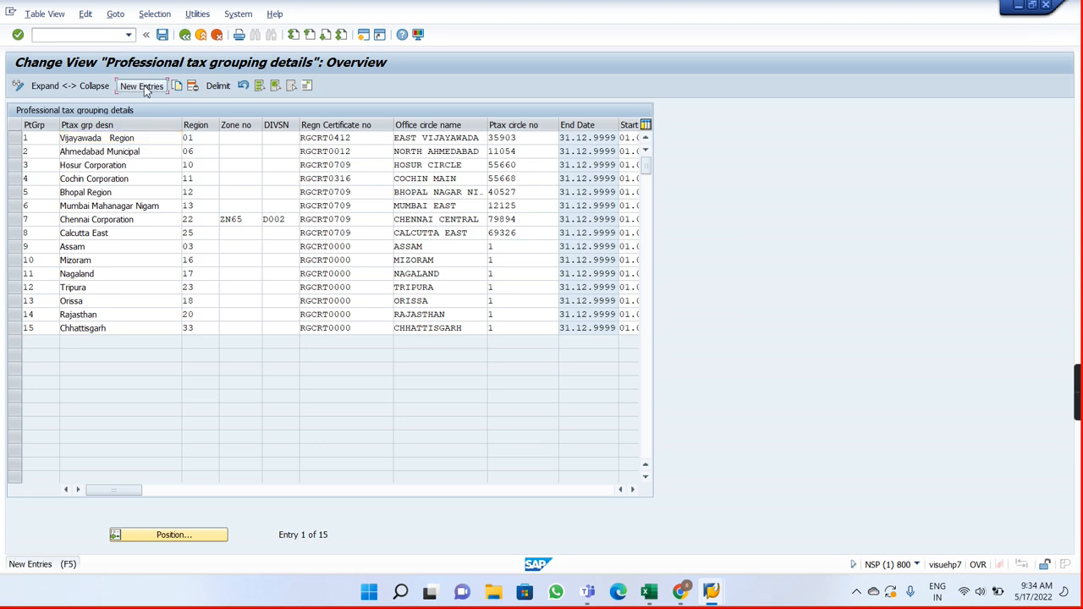
{"action": "type", "text": "16"}
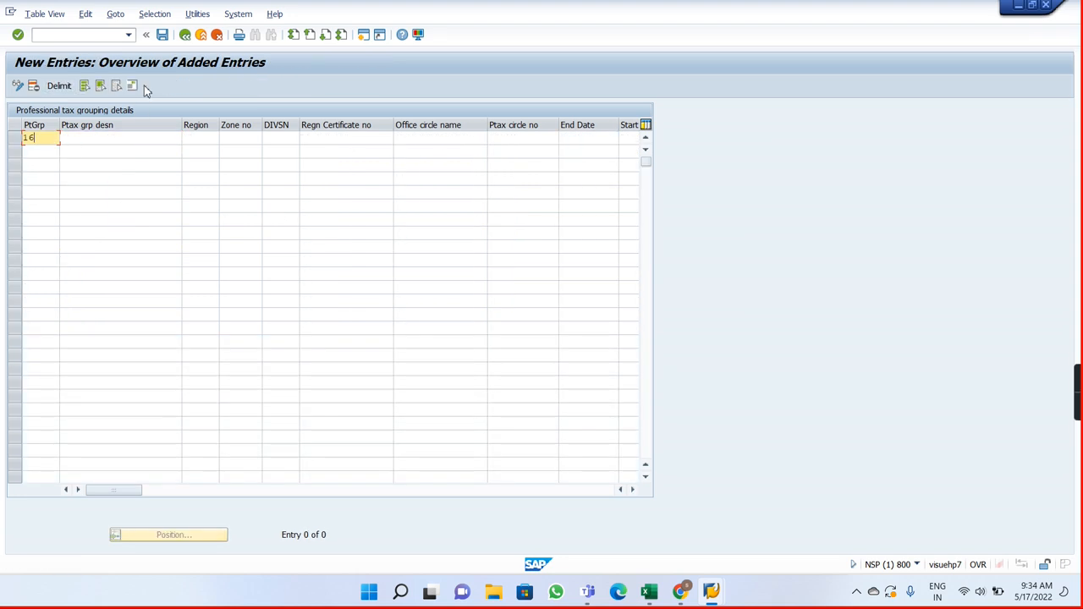
{"action": "key", "text": "BackSpace"}
{"action": "type", "text": "16"}
{"action": "key", "text": "Tab"}
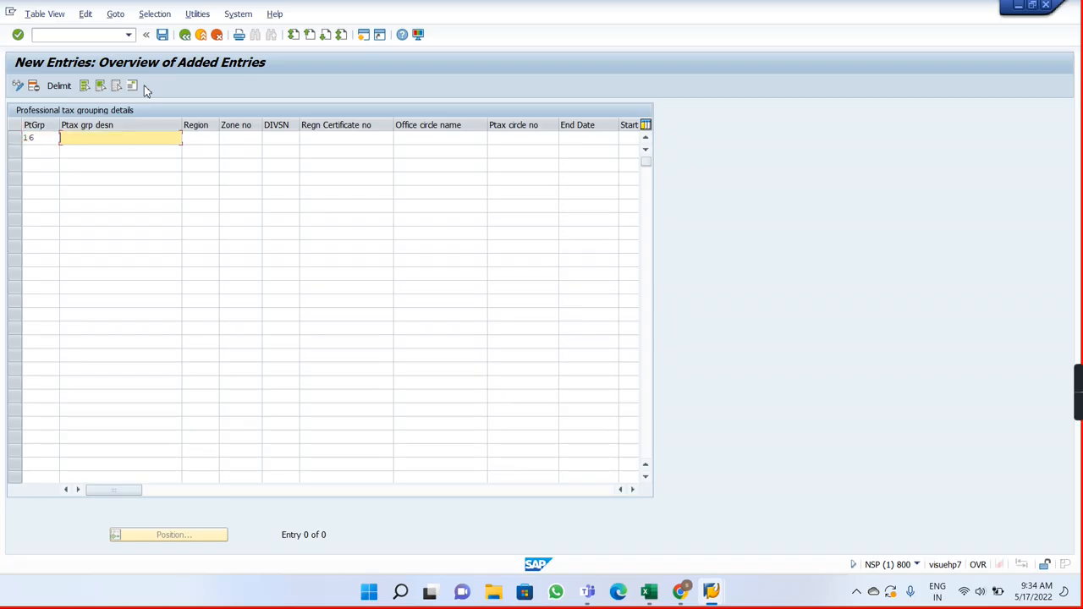
{"action": "type", "text": "Hyderabad"}
{"action": "key", "text": "Tab"}
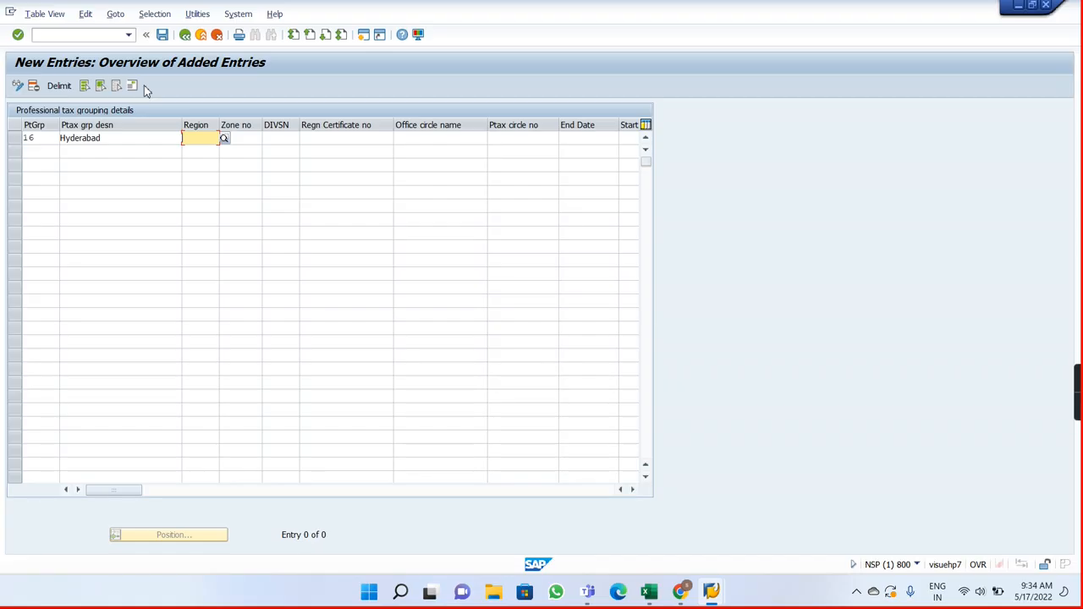
Step: Select region 10 (Karnataka) for the new grouping entry, and discard the entry
{"action": "left_click", "coordinate": [224, 141]}
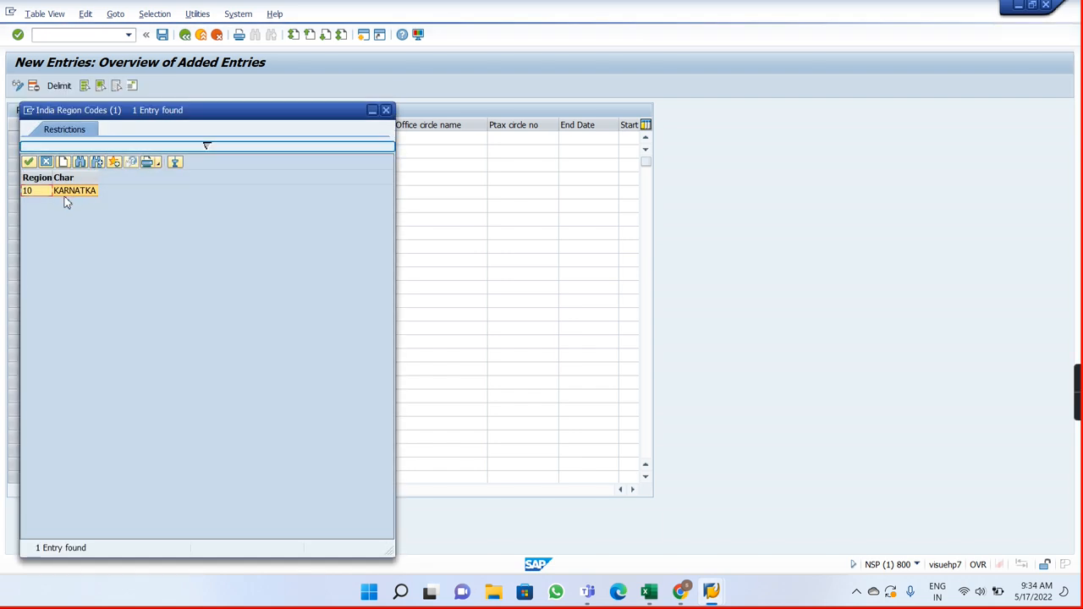
{"action": "double_click", "coordinate": [42, 193]}
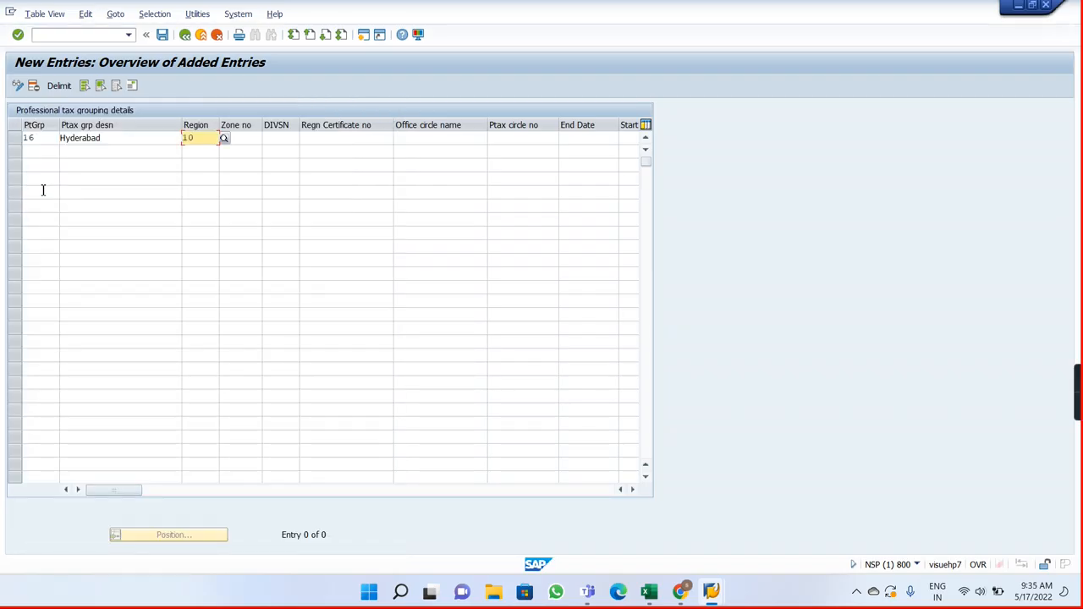
{"action": "left_click", "coordinate": [186, 38]}
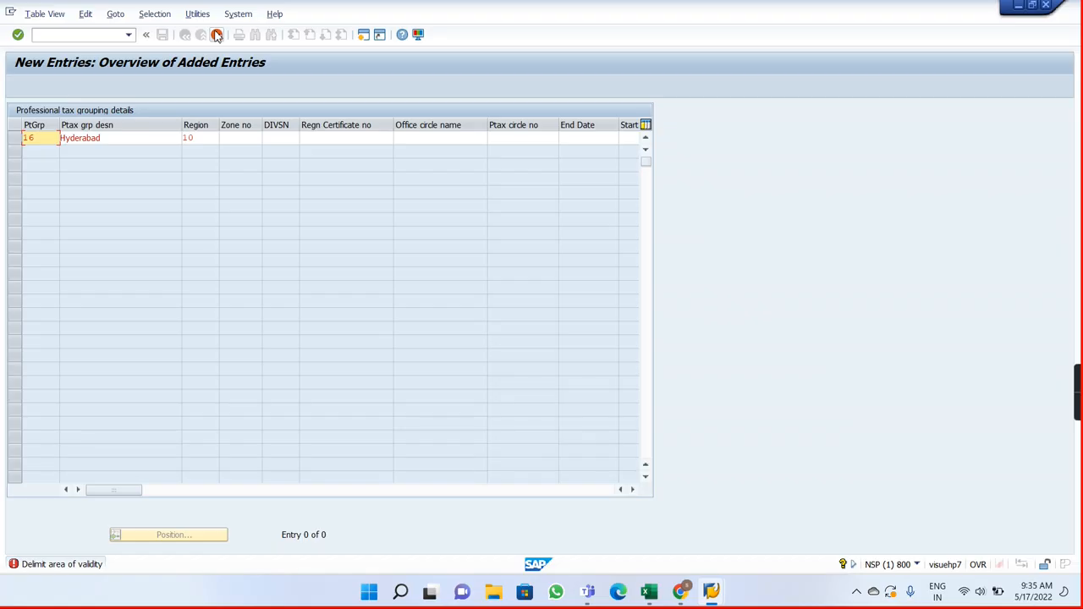
{"action": "left_click", "coordinate": [216, 35]}
{"action": "left_click", "coordinate": [234, 249]}
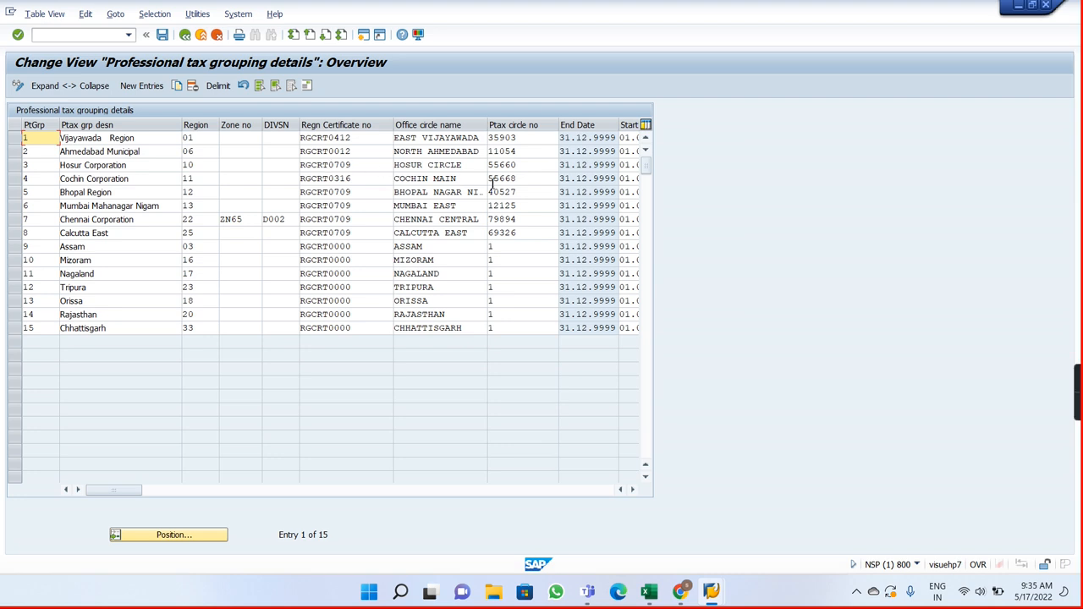
Step: Check the validity dates of the existing professional tax groupings and return to the implementation guide
{"action": "left_click", "coordinate": [632, 491]}
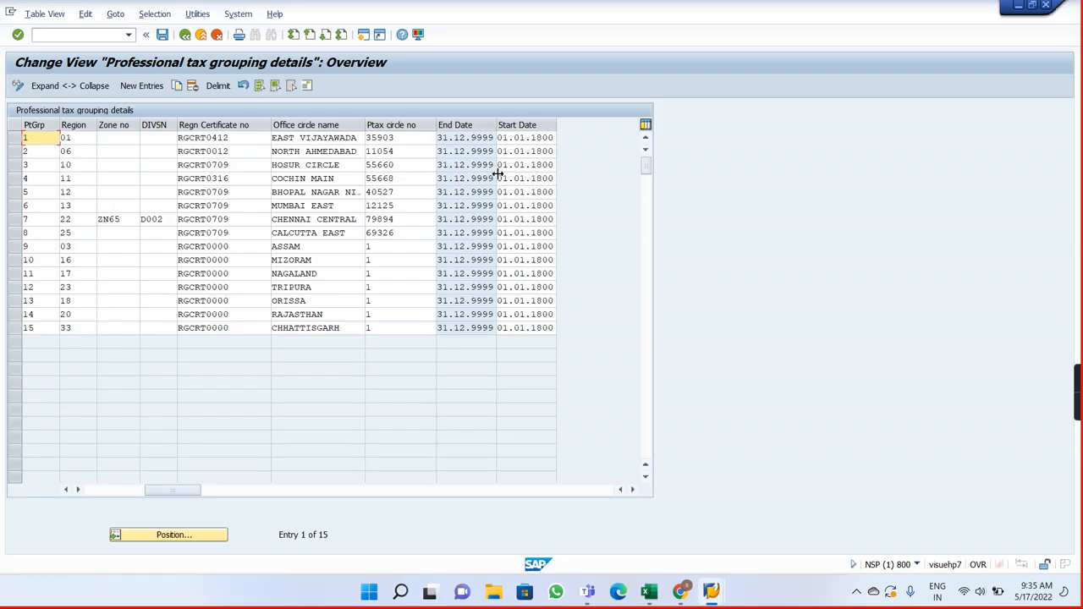
{"action": "left_click", "coordinate": [117, 491]}
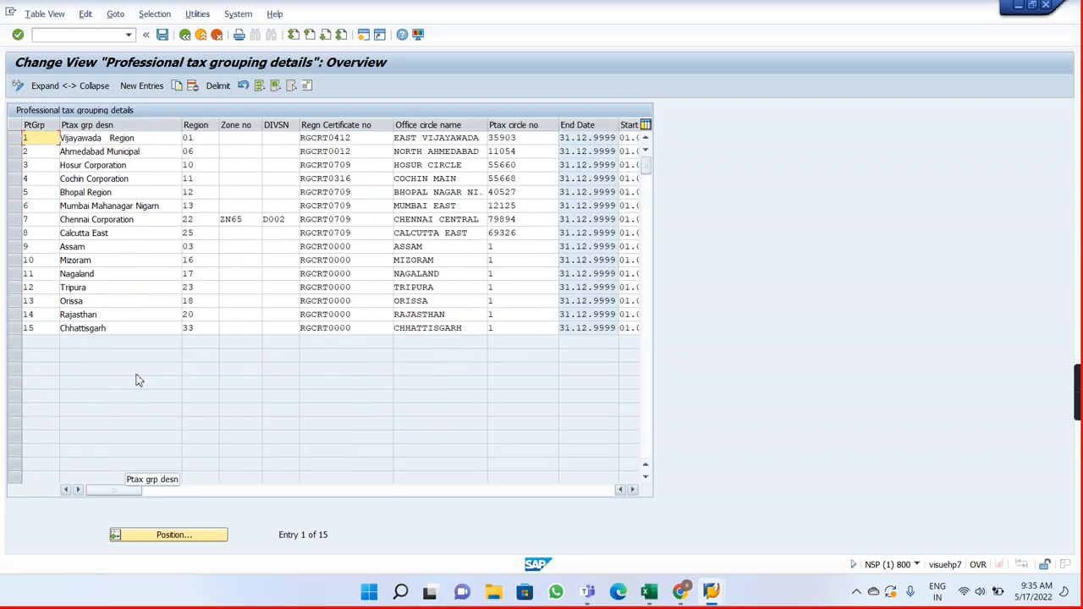
{"action": "left_click", "coordinate": [162, 36]}
{"action": "left_click", "coordinate": [185, 35]}
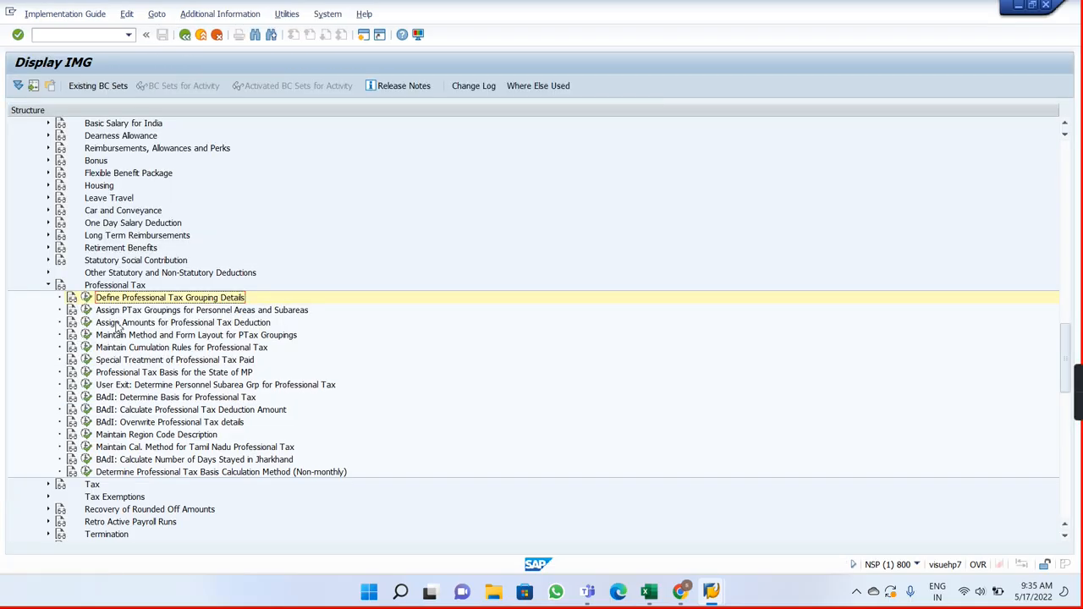
Step: Open Assign PTax Groupings for Personnel Areas and Subareas and position the list at personnel area AV01
{"action": "left_click", "coordinate": [87, 310]}
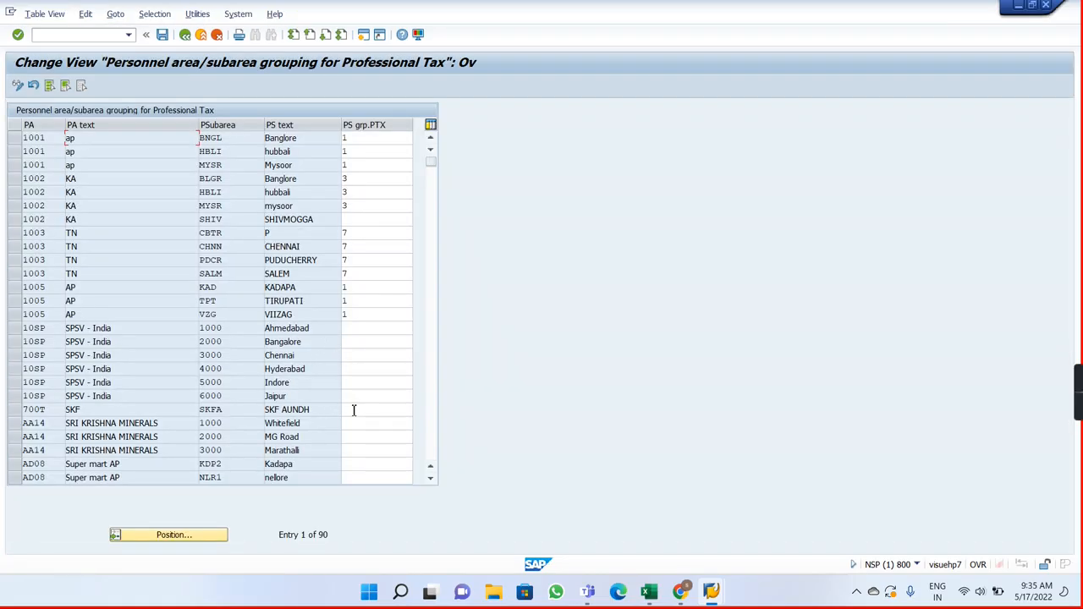
{"action": "left_click", "coordinate": [191, 537]}
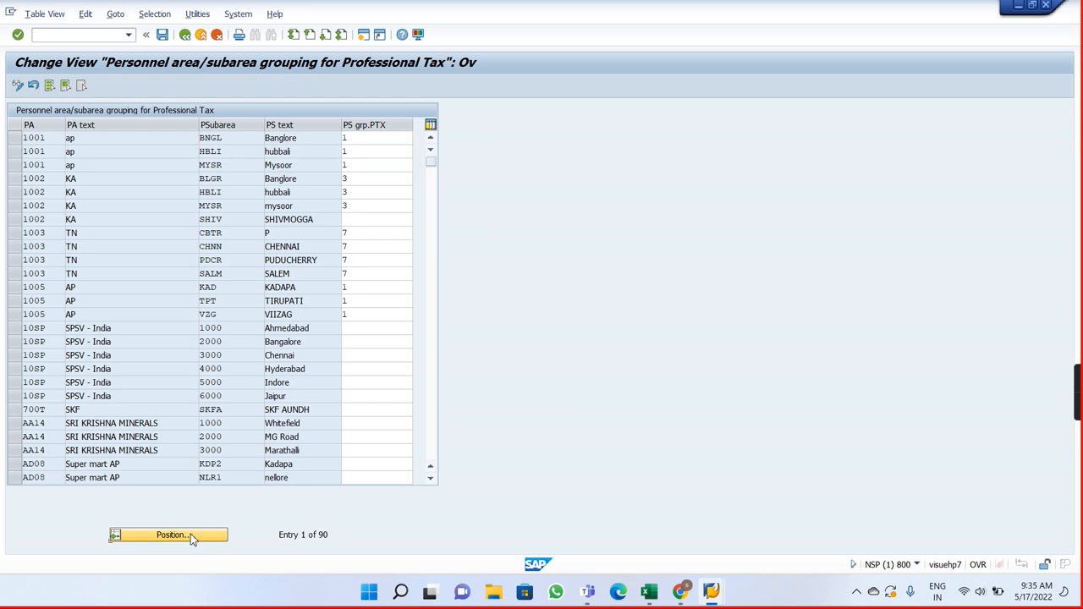
{"action": "type", "text": "av01"}
{"action": "key", "text": "Return"}
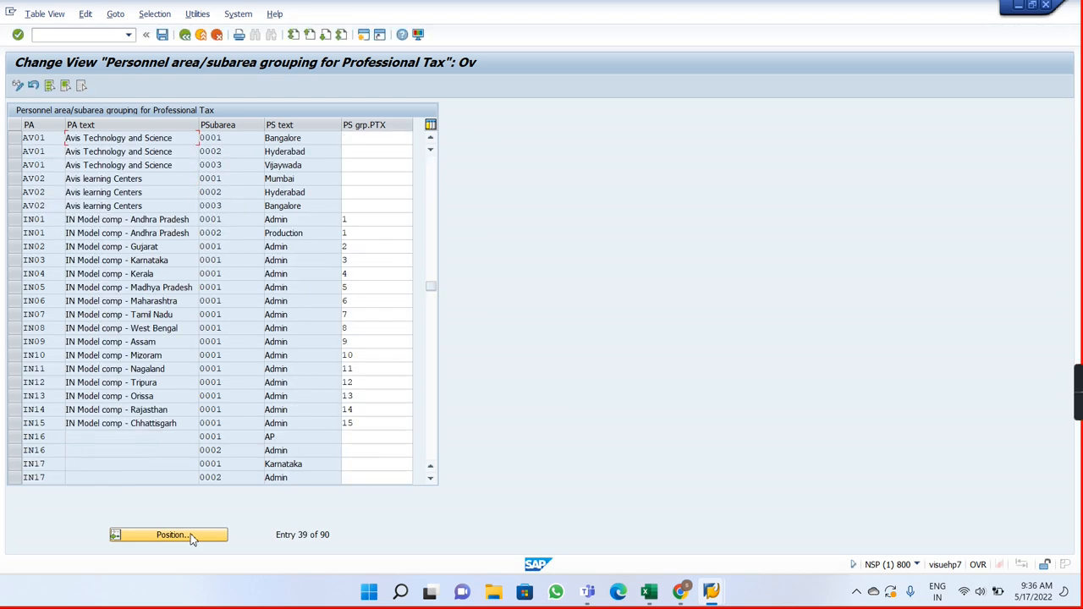
Step: Assign professional tax grouping 03 to AV01's Bangalore subarea and 01 to its Hyderabad and Vijaywada subareas
{"action": "left_click", "coordinate": [369, 141]}
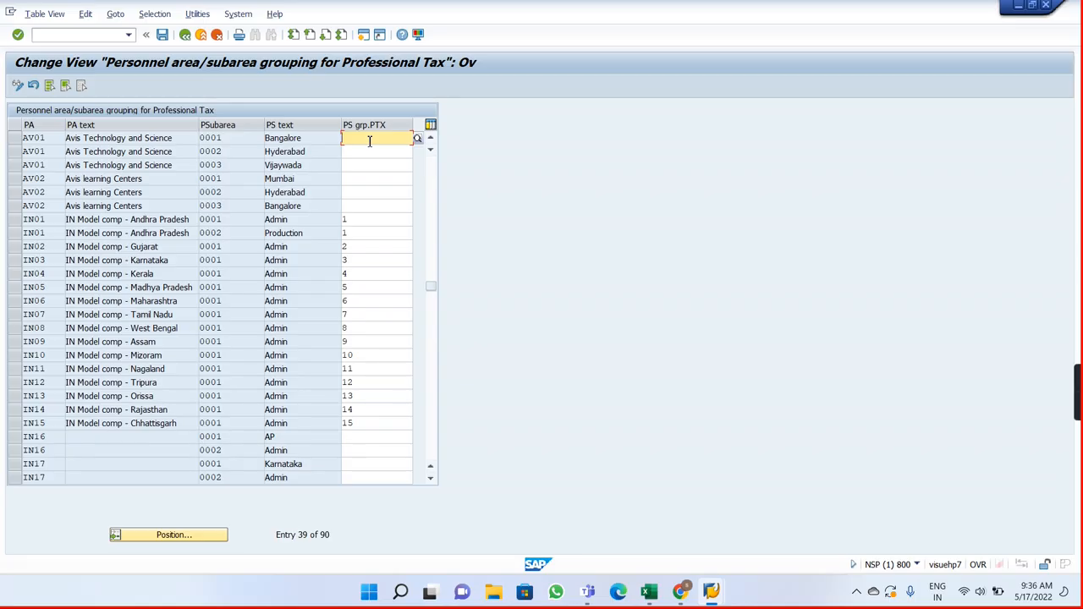
{"action": "type", "text": "3"}
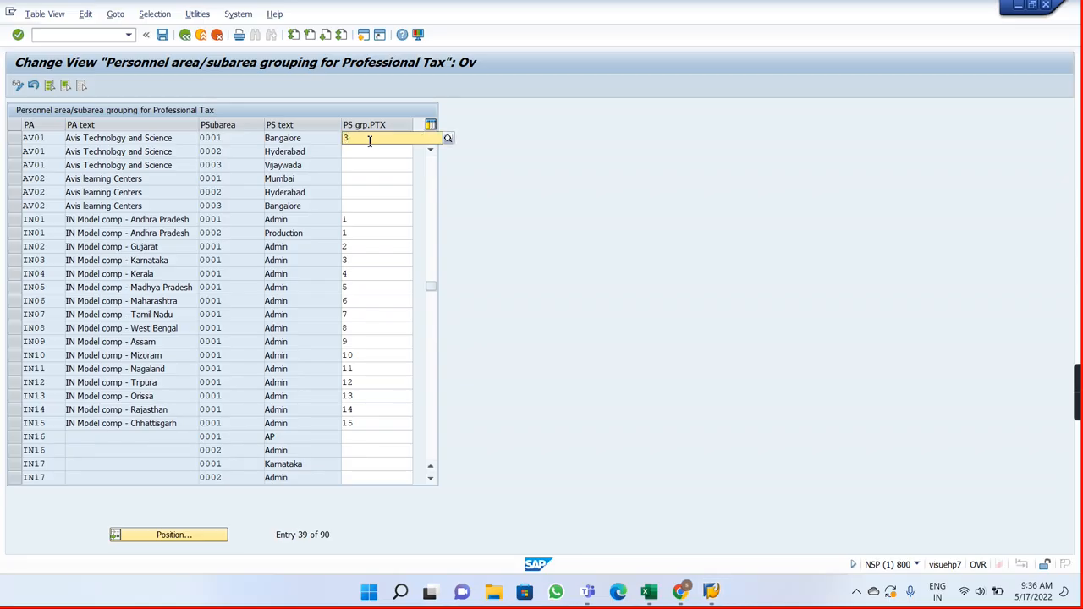
{"action": "key", "text": "F4"}
{"action": "left_click", "coordinate": [366, 163]}
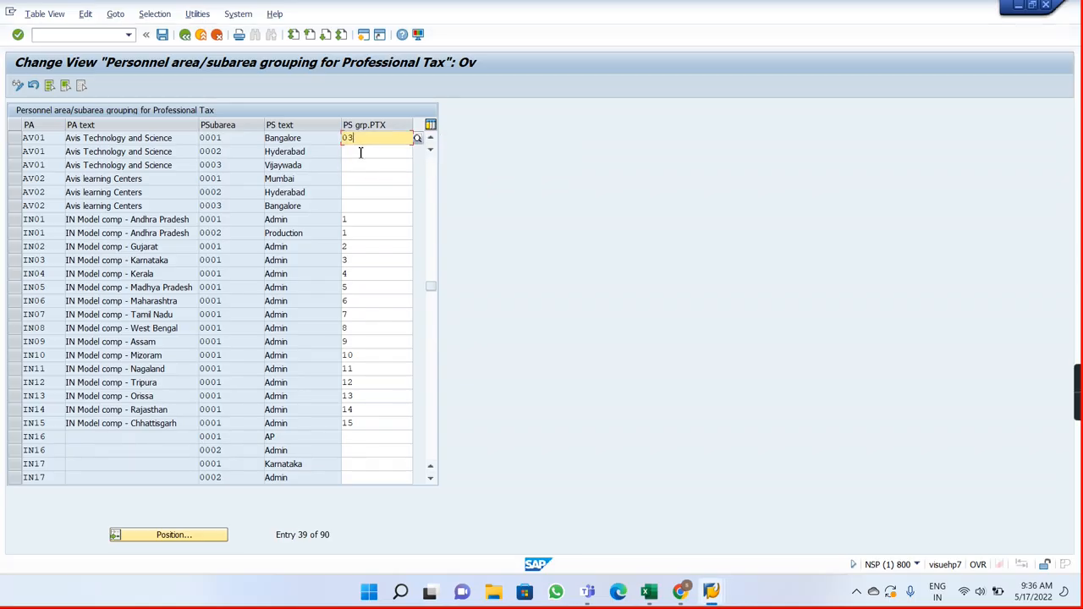
{"action": "left_click", "coordinate": [361, 153]}
{"action": "type", "text": "01"}
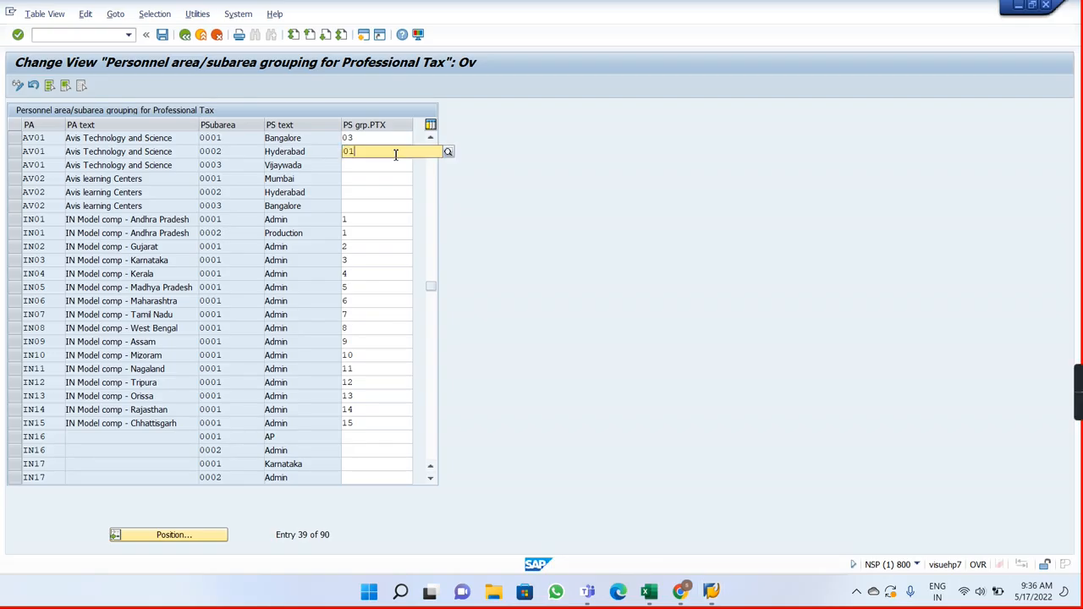
{"action": "left_click", "coordinate": [376, 176]}
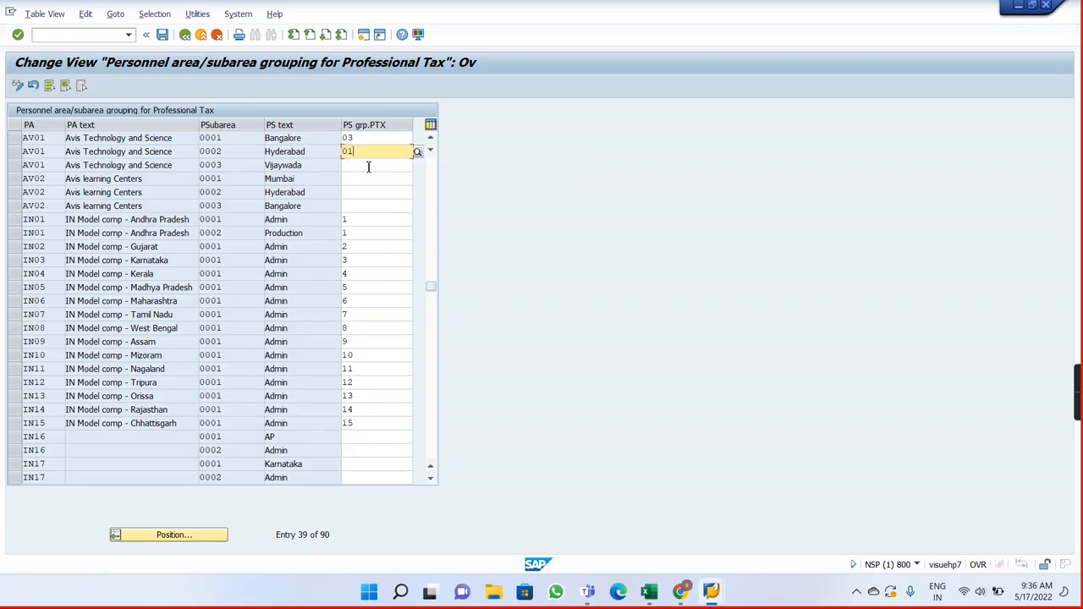
{"action": "left_click", "coordinate": [364, 165]}
{"action": "type", "text": "01"}
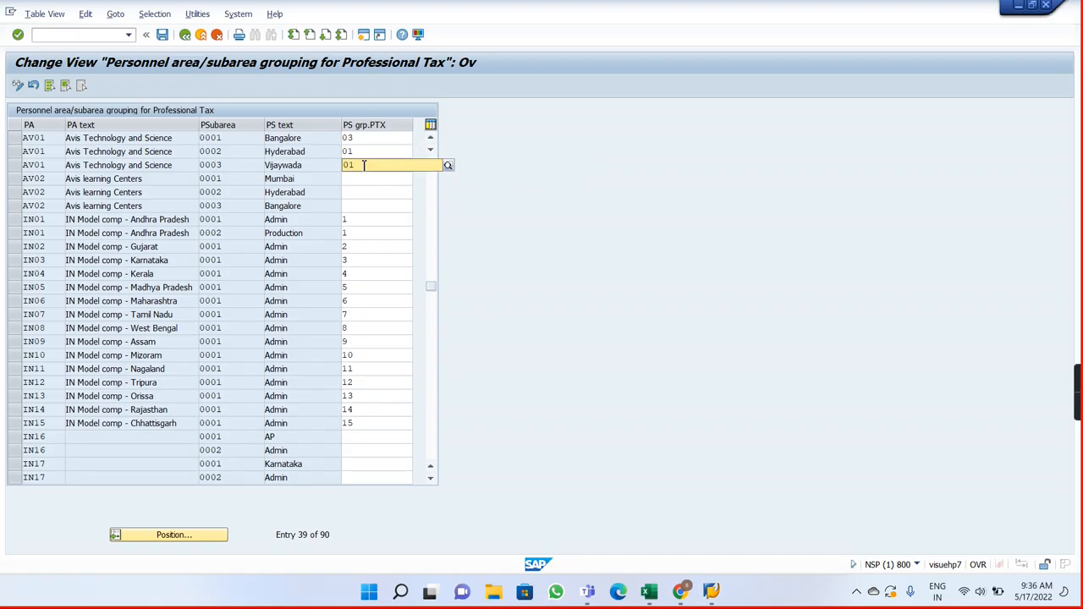
Step: Confirm AV01's professional tax grouping assignments and save them under customizing request NSPK901925
{"action": "left_click", "coordinate": [359, 198]}
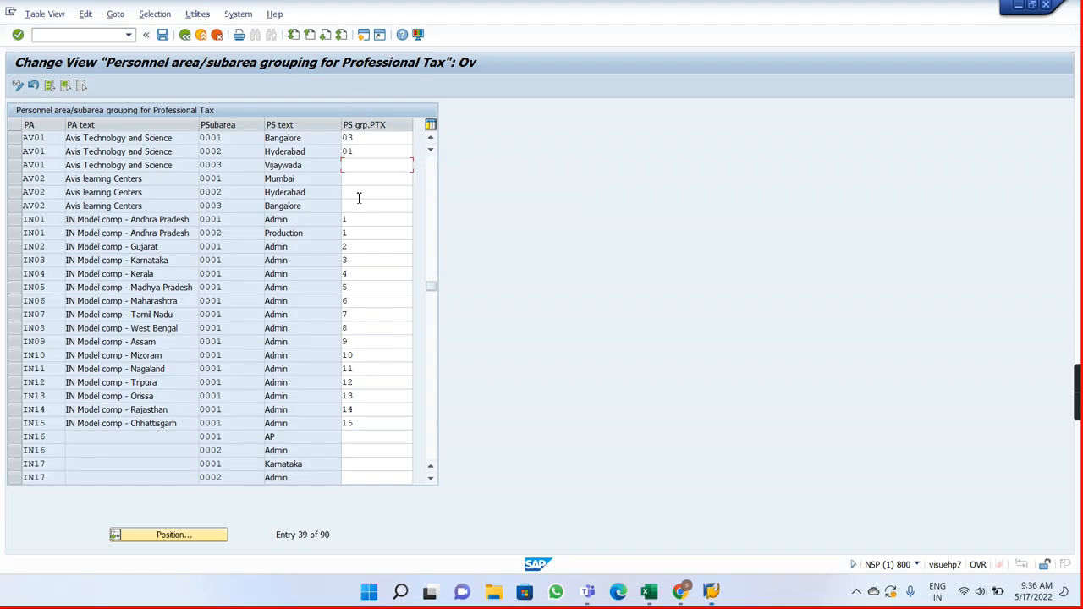
{"action": "key", "text": "Return"}
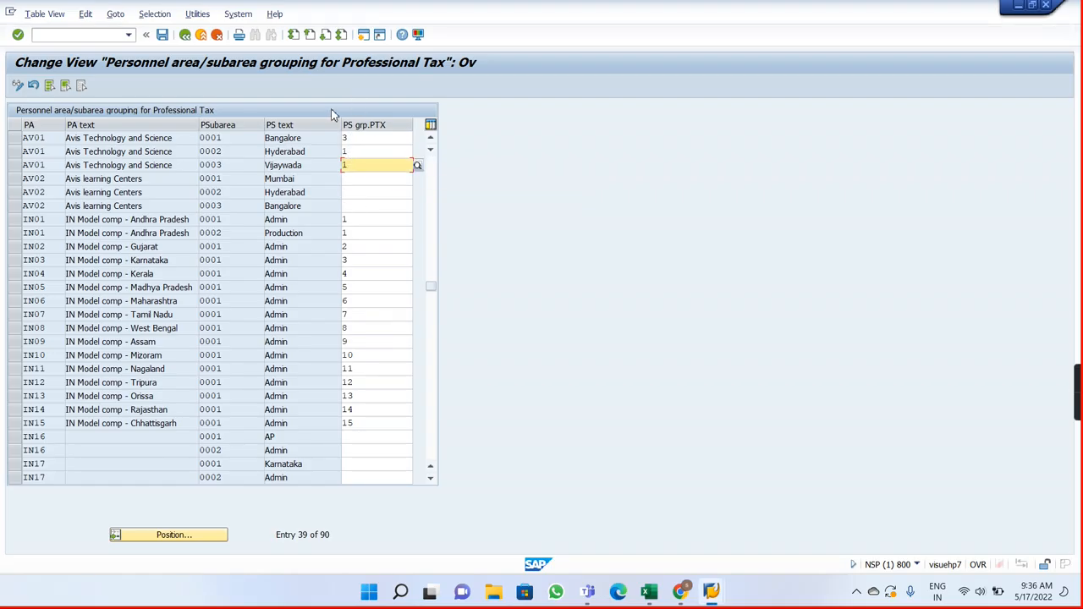
{"action": "left_click", "coordinate": [161, 34]}
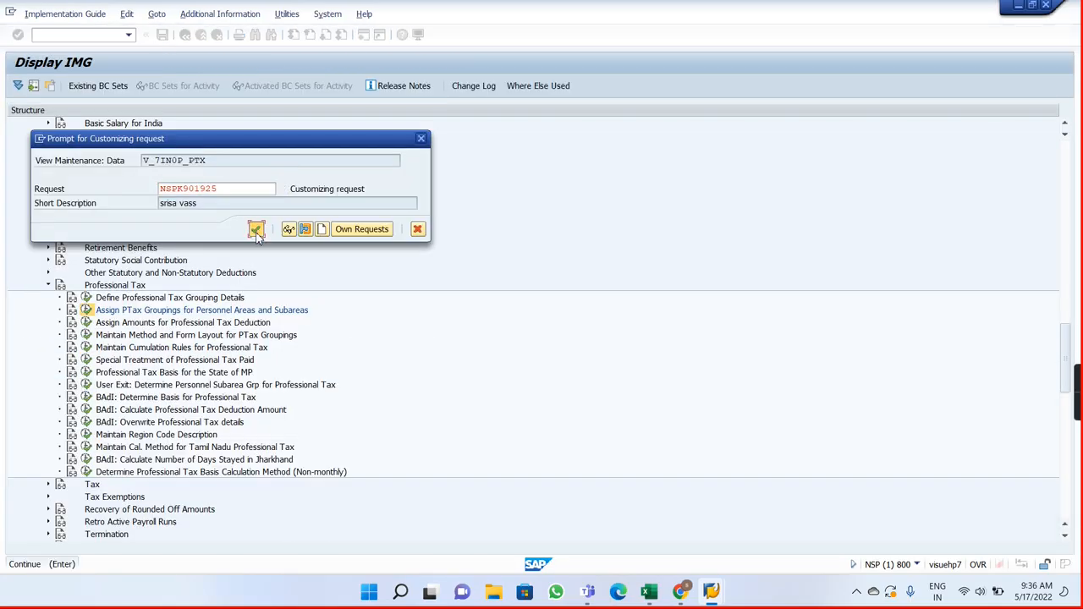
{"action": "left_click", "coordinate": [255, 230]}
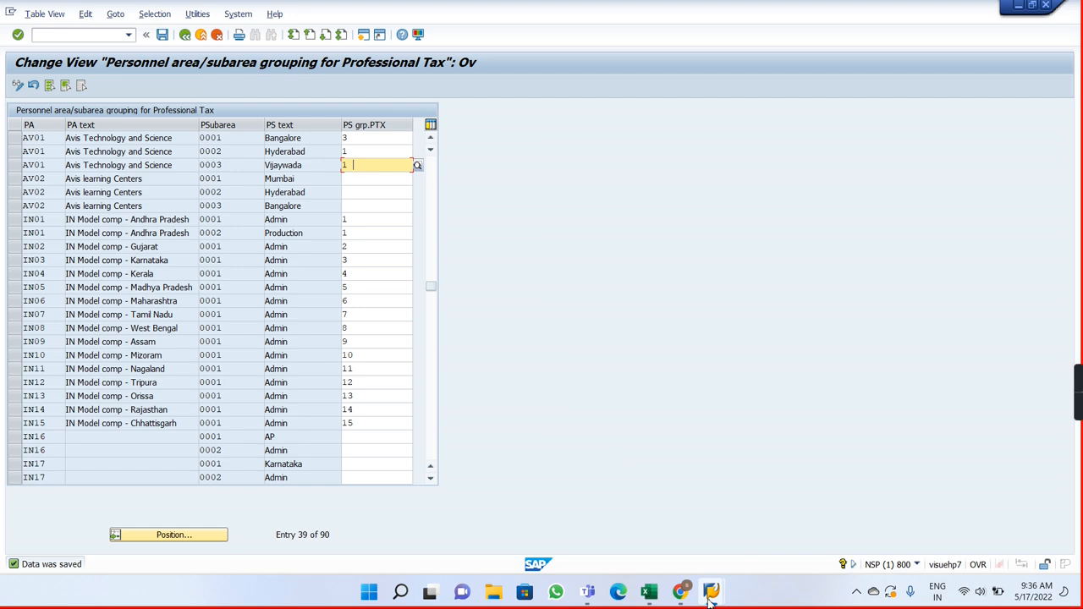
Step: Switch to Payroll Notes in Excel, start the cell I3 note with "Maintain", and return SAP to the implementation guide
{"action": "left_click", "coordinate": [649, 596]}
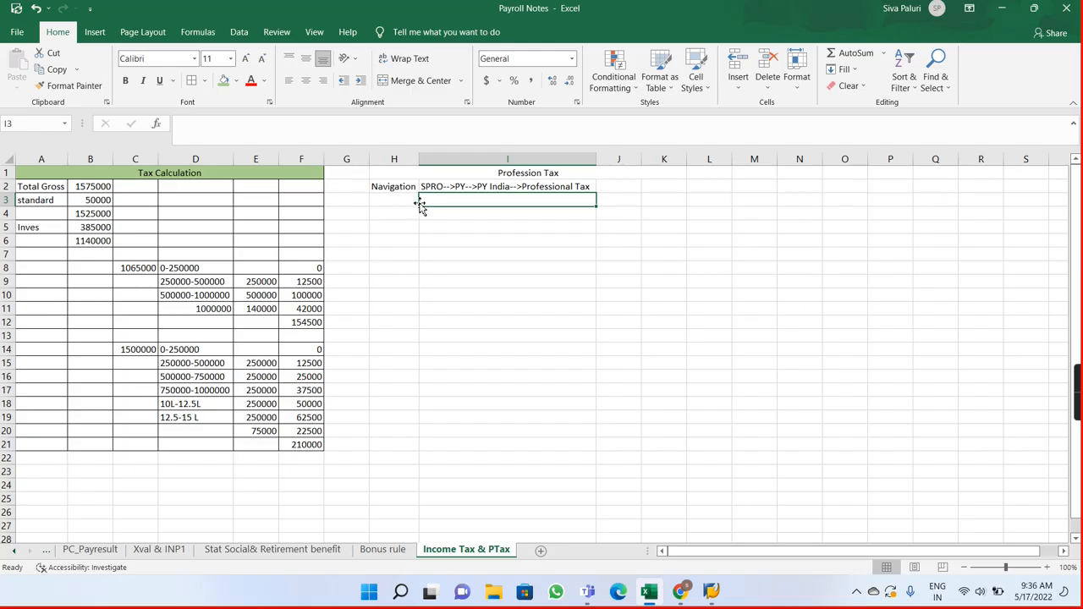
{"action": "type", "text": "Maintain"}
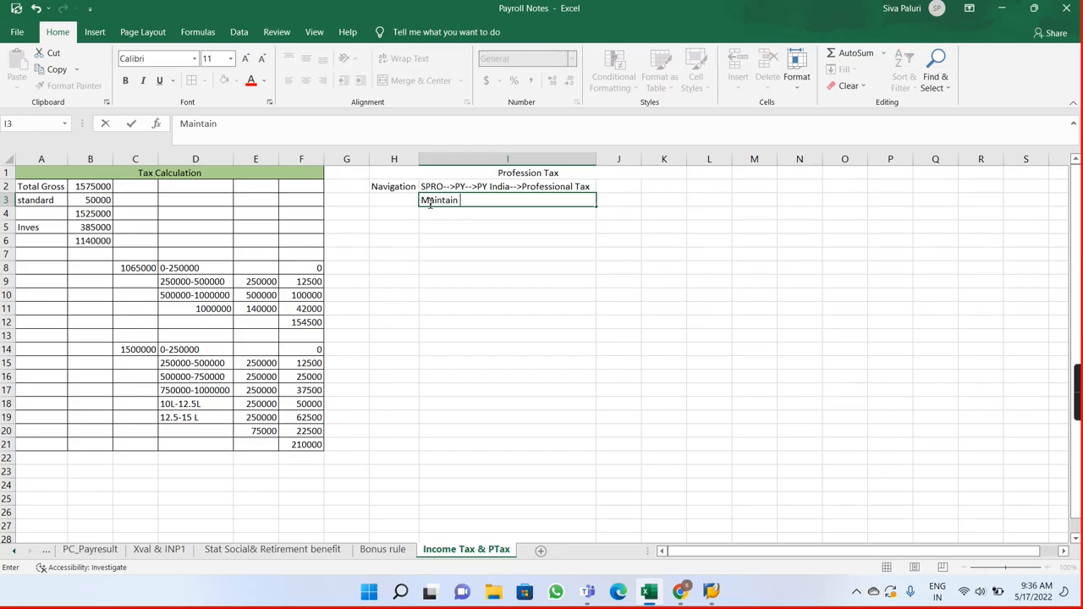
{"action": "key", "text": "alt+Tab"}
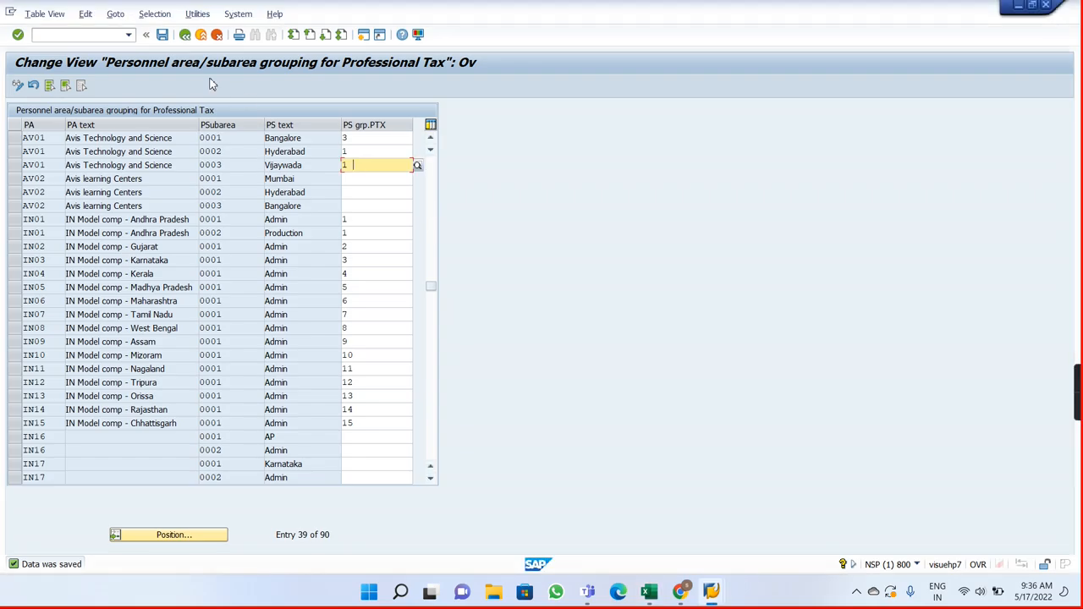
{"action": "left_click", "coordinate": [185, 35]}
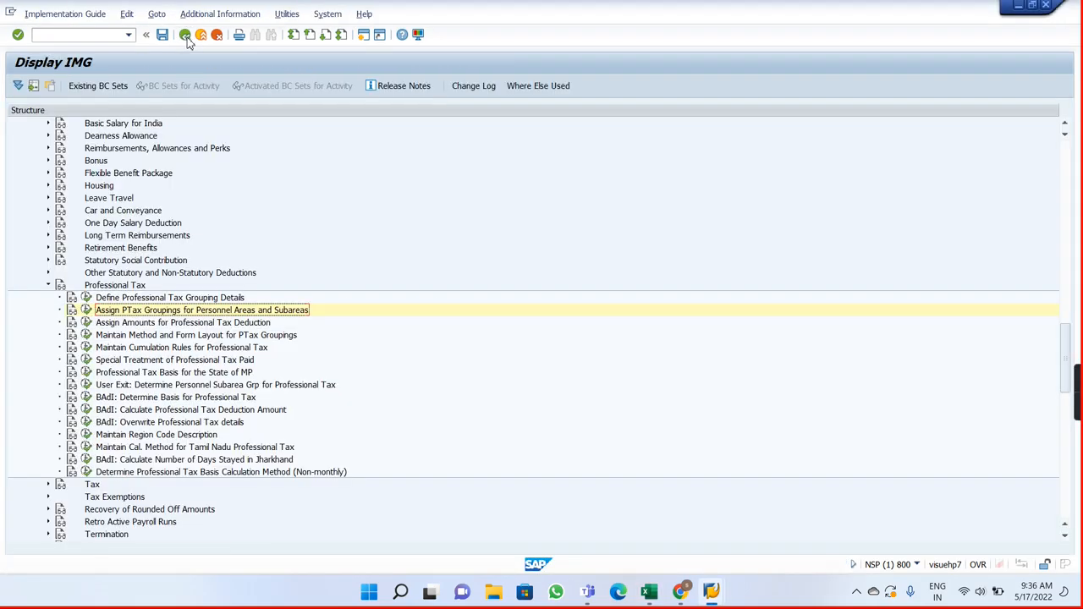
Step: Open Define Professional Tax Grouping Details, try to set the Vijayawada Region grouping's region to 02, and discard the change
{"action": "left_click", "coordinate": [86, 297]}
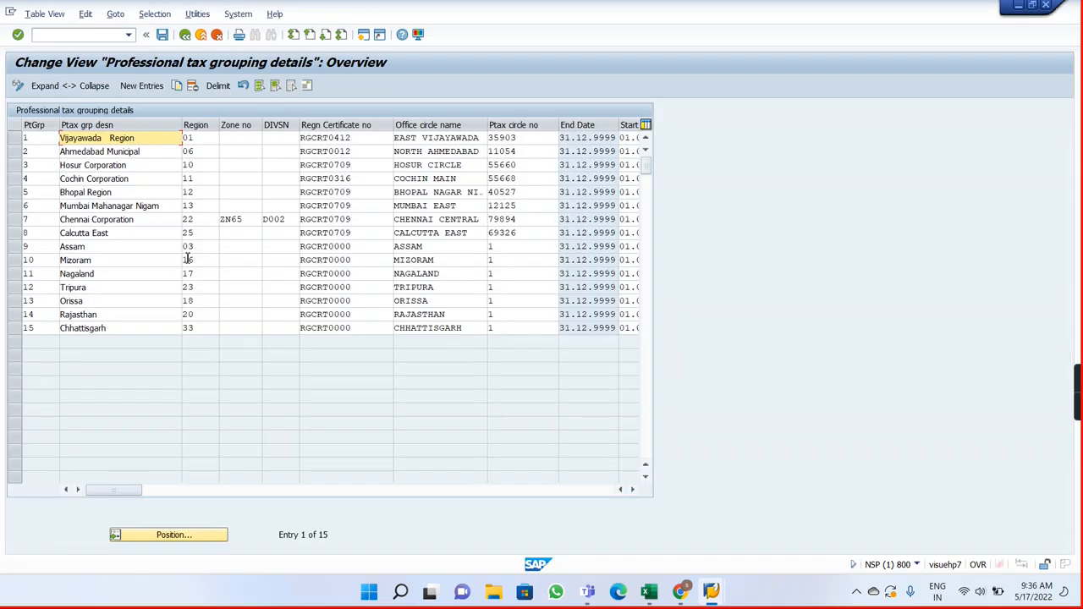
{"action": "left_click", "coordinate": [207, 139]}
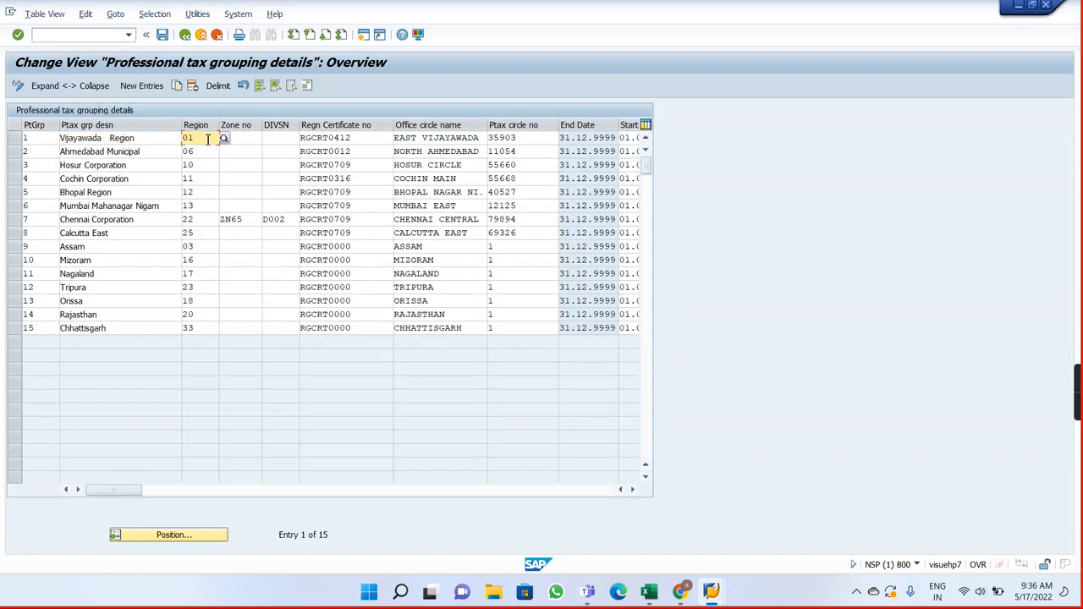
{"action": "key", "text": "BackSpace"}
{"action": "type", "text": "2"}
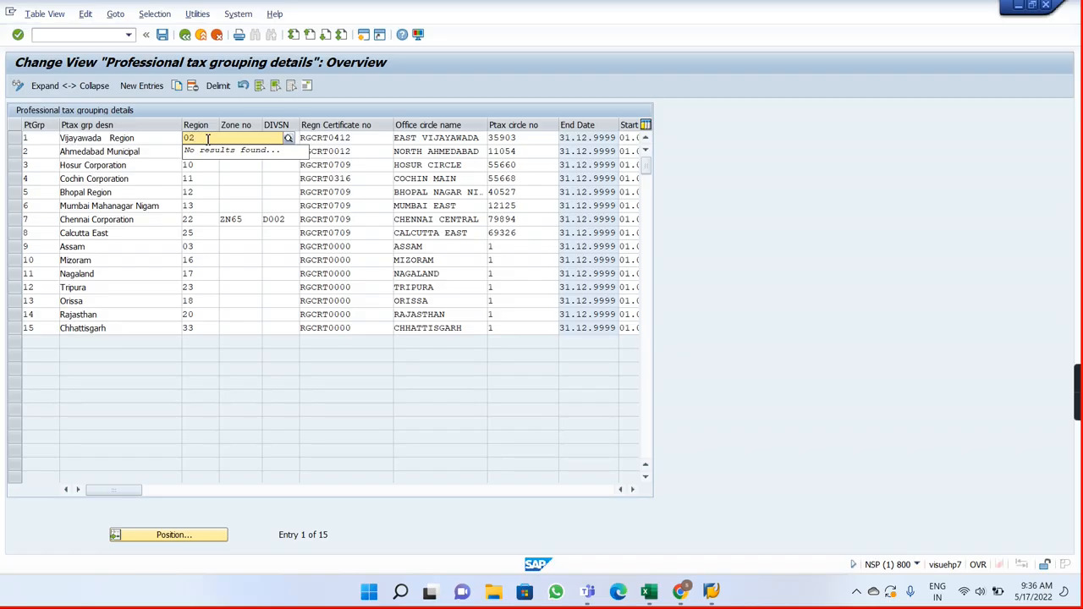
{"action": "key", "text": "Return"}
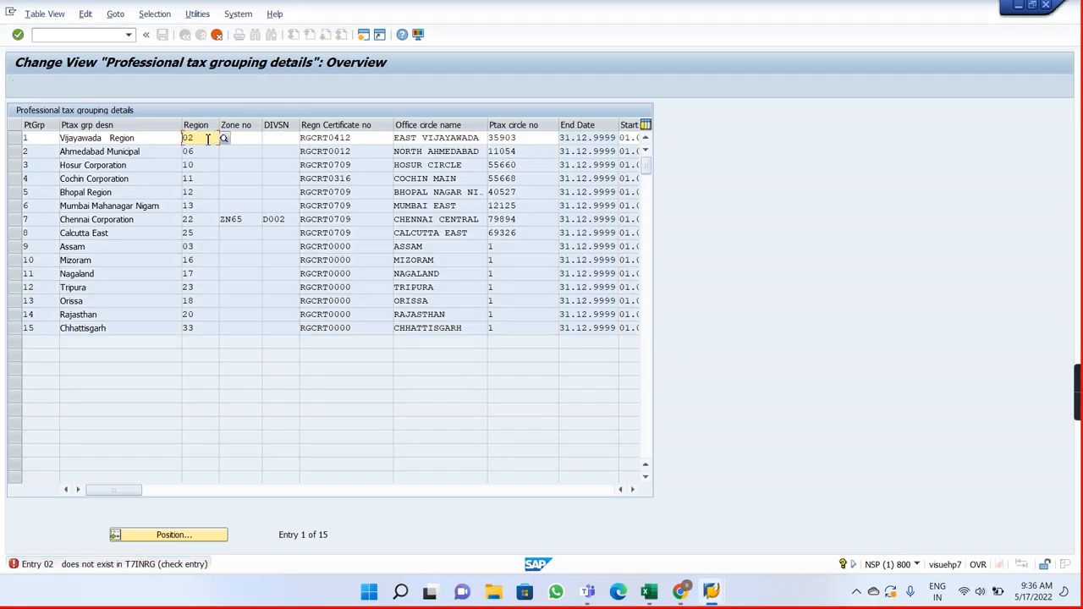
{"action": "key", "text": "BackSpace"}
{"action": "type", "text": "1"}
{"action": "key", "text": "Return"}
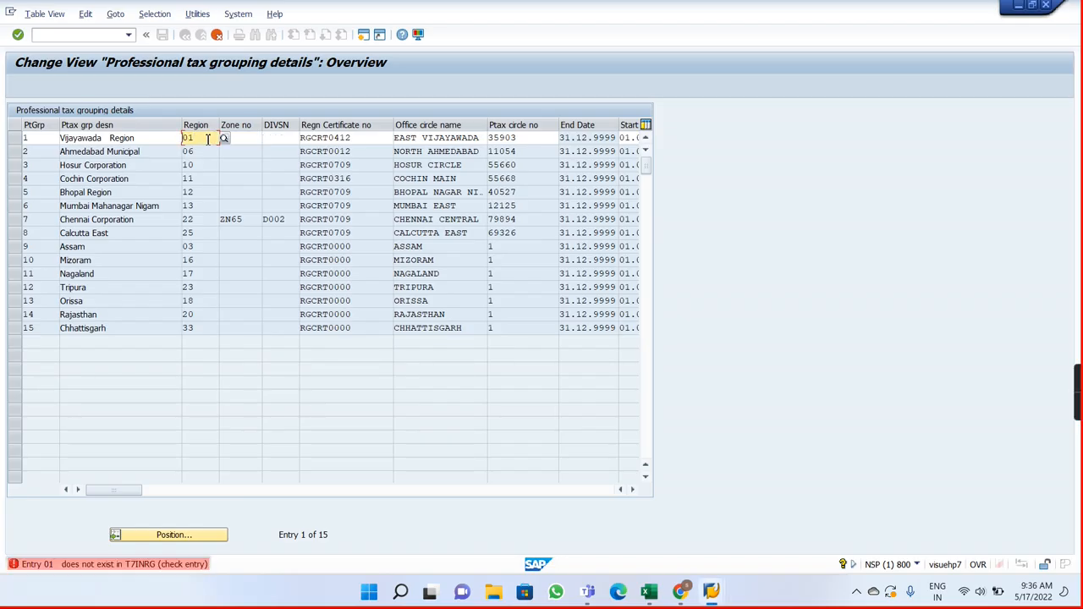
{"action": "left_click", "coordinate": [207, 138]}
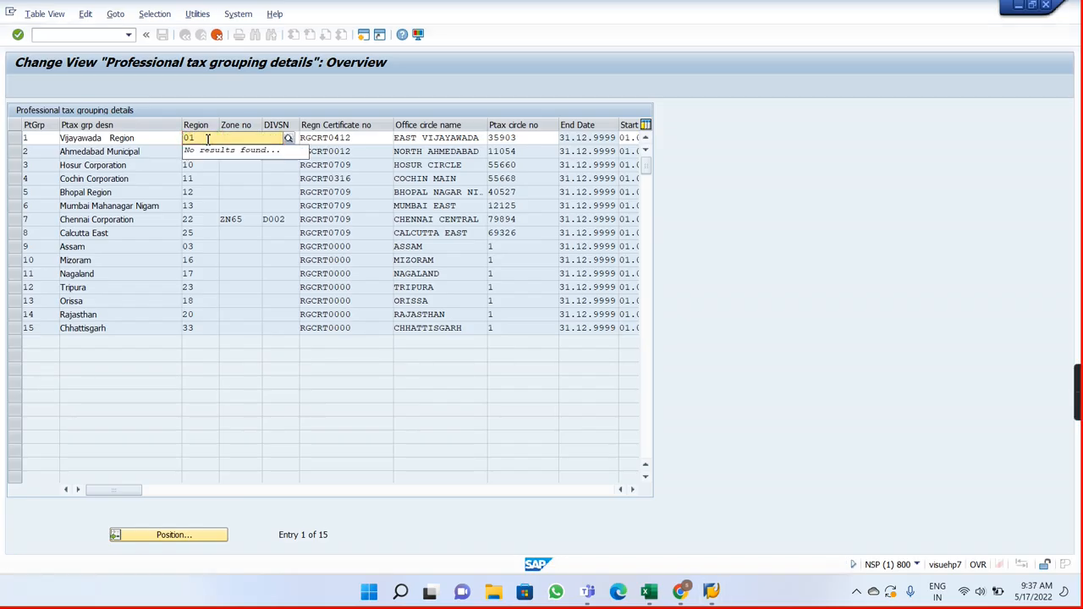
{"action": "left_click", "coordinate": [216, 34]}
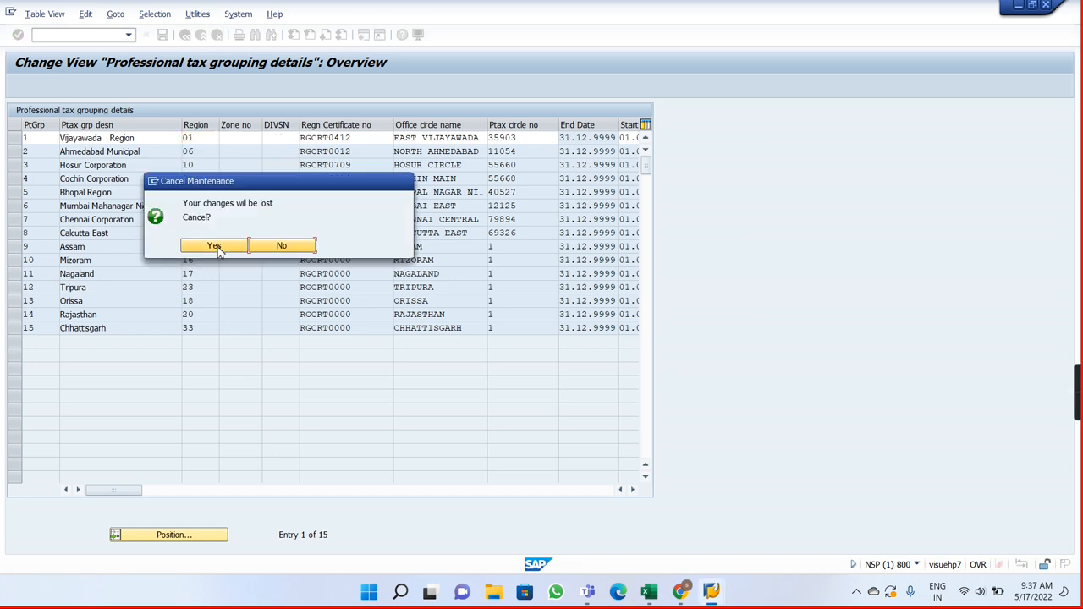
{"action": "left_click", "coordinate": [215, 246]}
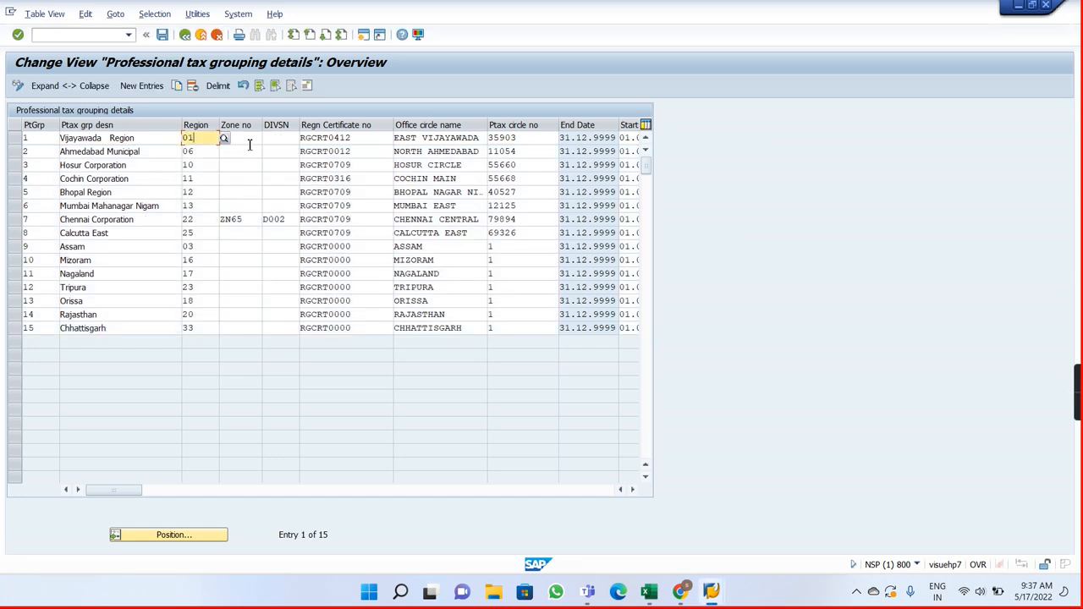
Step: Set the Vijayawada Region grouping's zone number to ZN76, cancel the transport request, and leave the grouping details without saving
{"action": "left_click", "coordinate": [250, 141]}
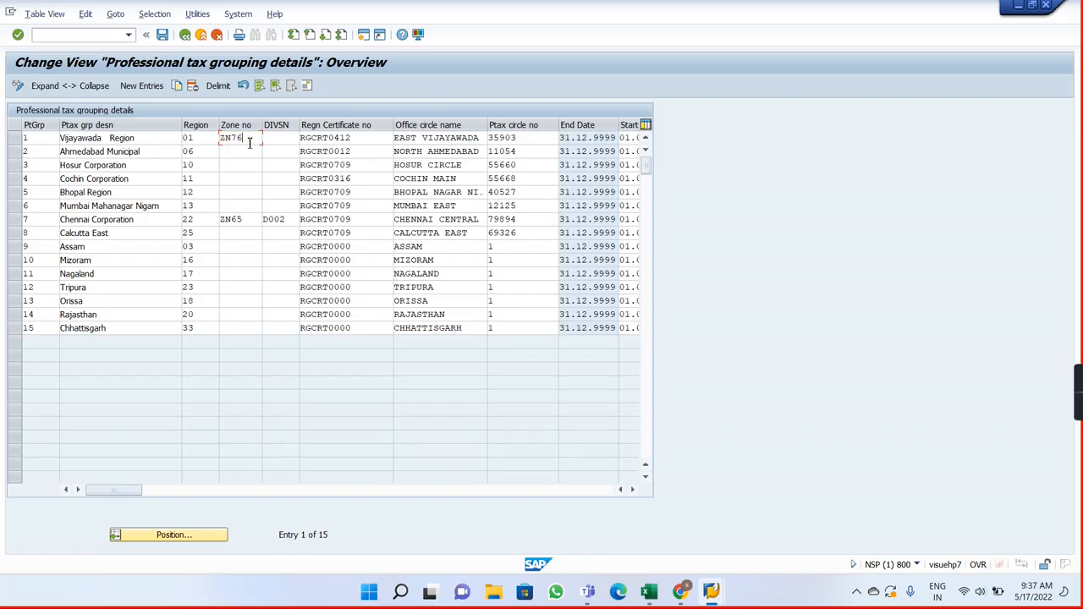
{"action": "left_click", "coordinate": [164, 35]}
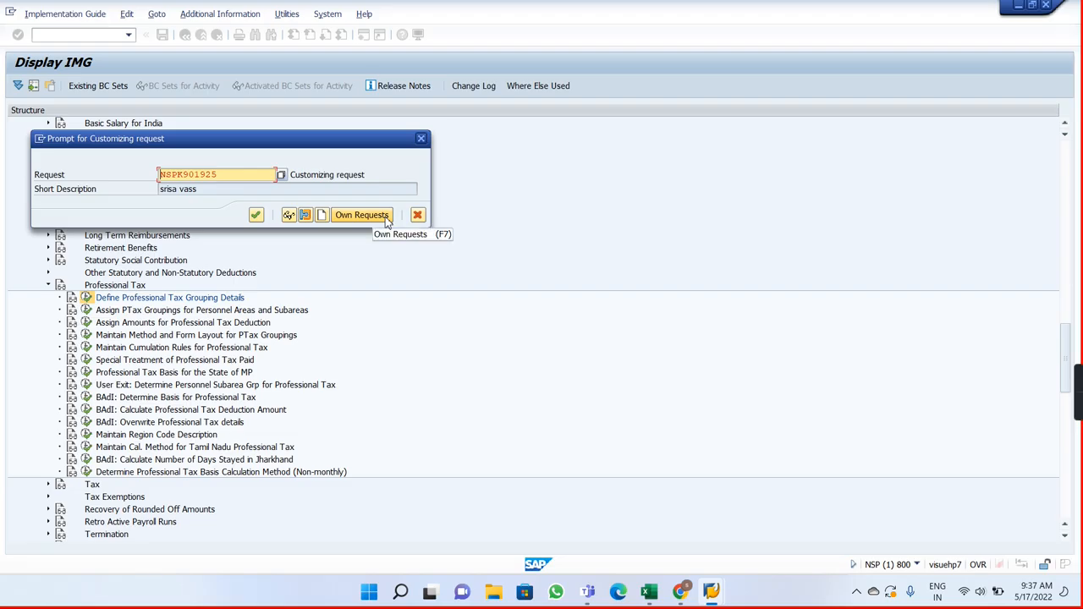
{"action": "left_click", "coordinate": [420, 138]}
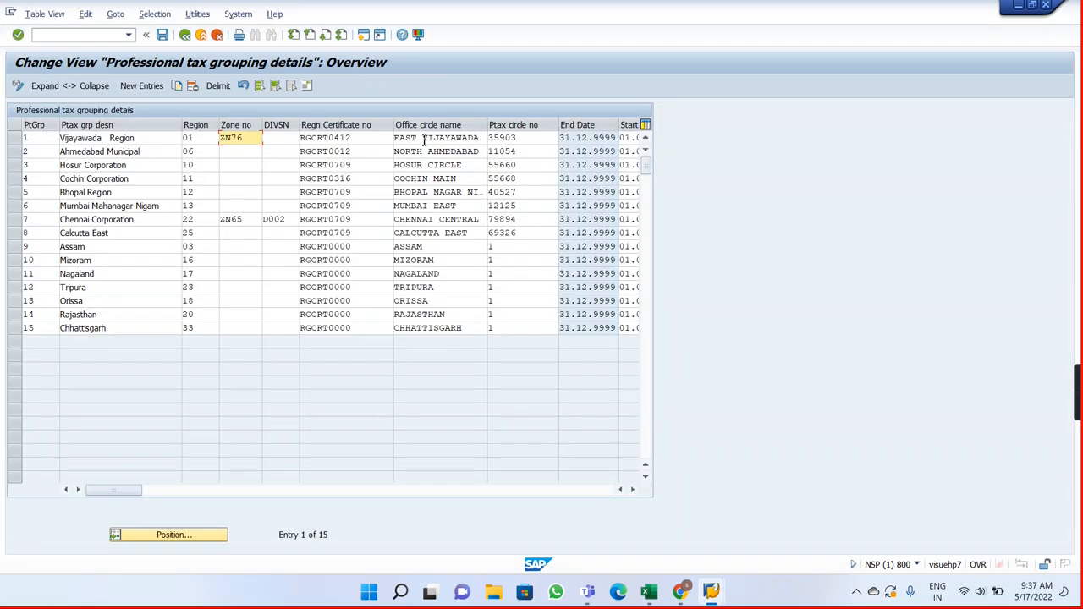
{"action": "left_click", "coordinate": [186, 35]}
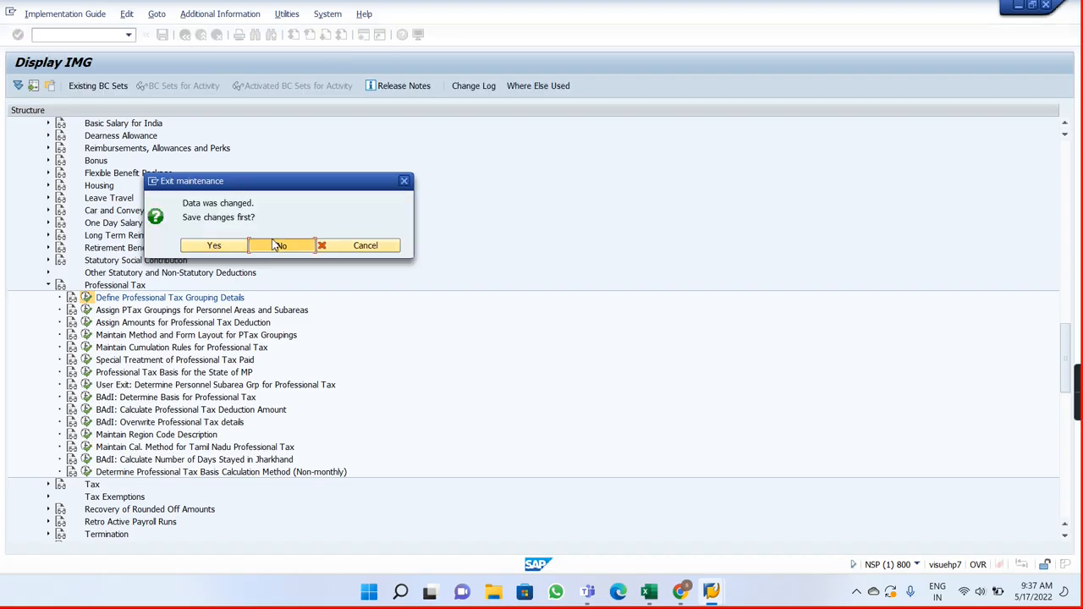
{"action": "left_click", "coordinate": [274, 246]}
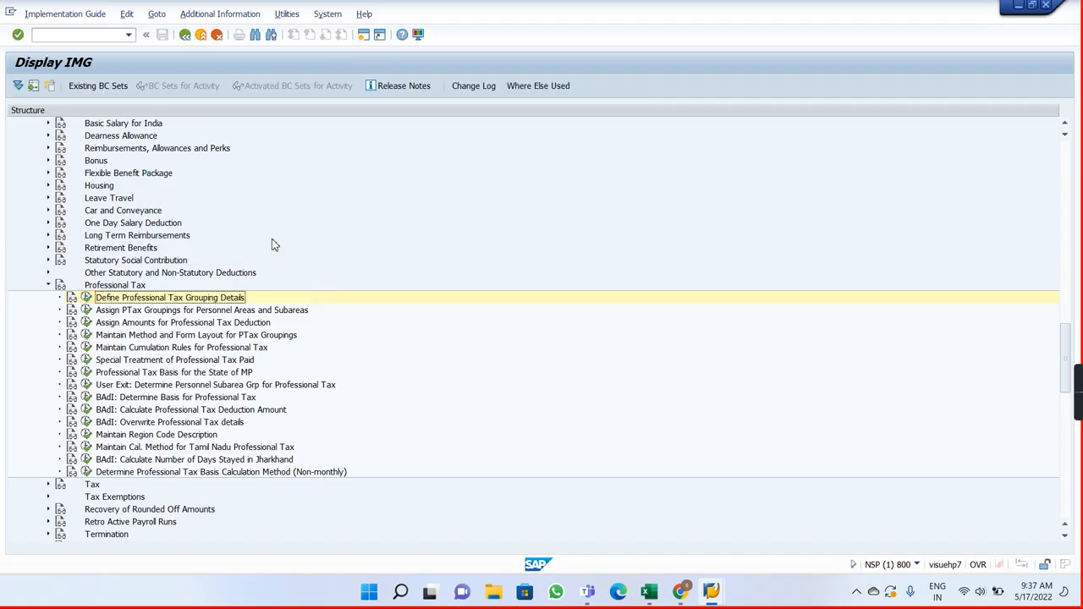
Step: Switch to Payroll Notes and complete the note in cell I3 as "Maintain Ptax grouping details"
{"action": "key", "text": "alt+Tab"}
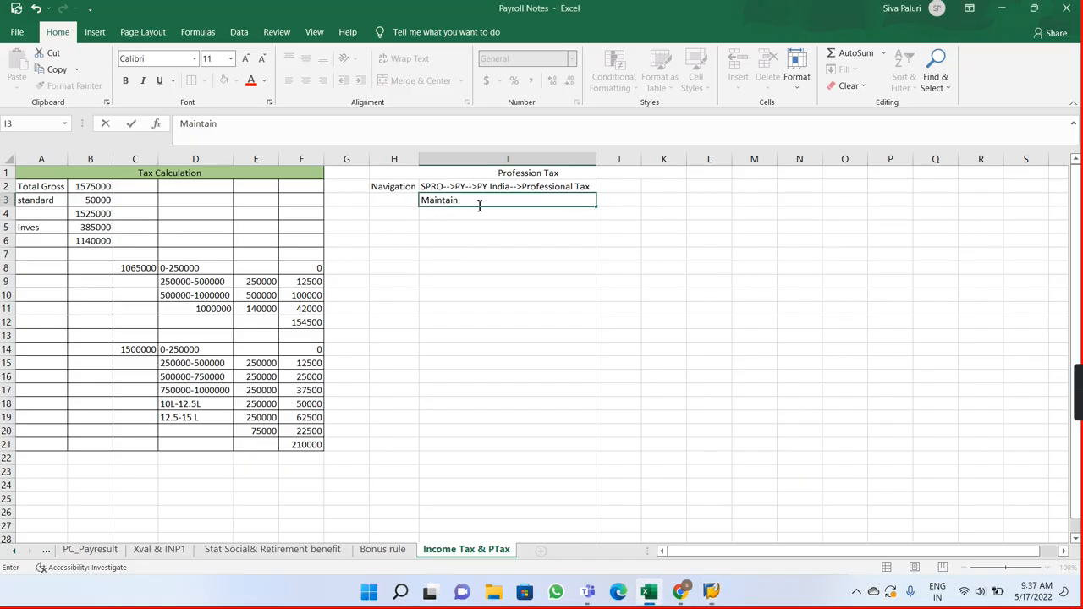
{"action": "key", "text": "alt+Tab"}
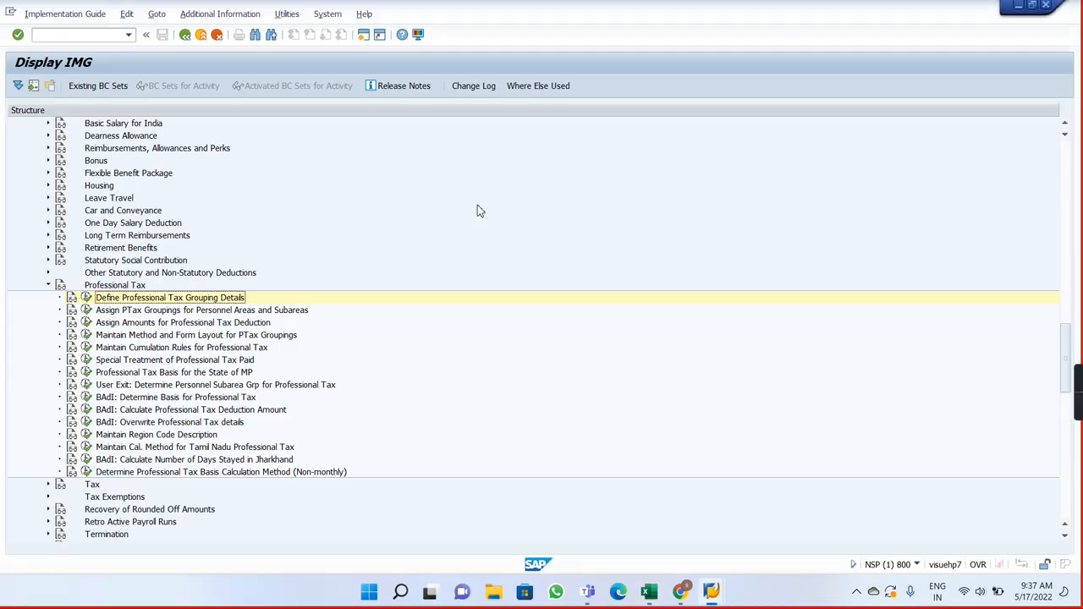
{"action": "key", "text": "alt+Tab"}
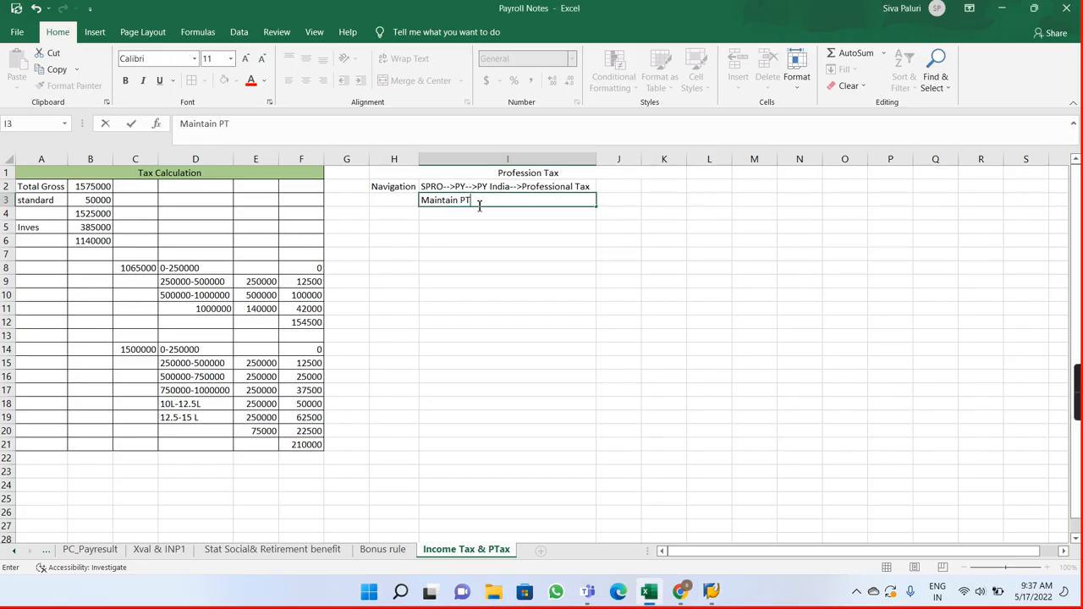
{"action": "type", "text": "PTax"}
{"action": "key", "text": "alt+Tab"}
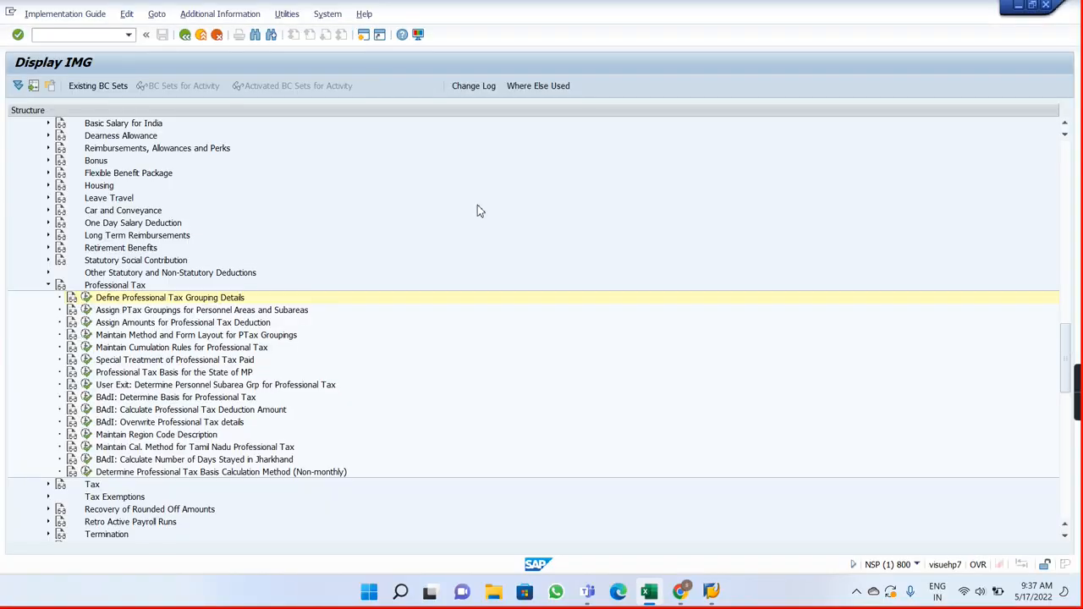
{"action": "key", "text": "alt+Tab"}
{"action": "type", "text": "grou"}
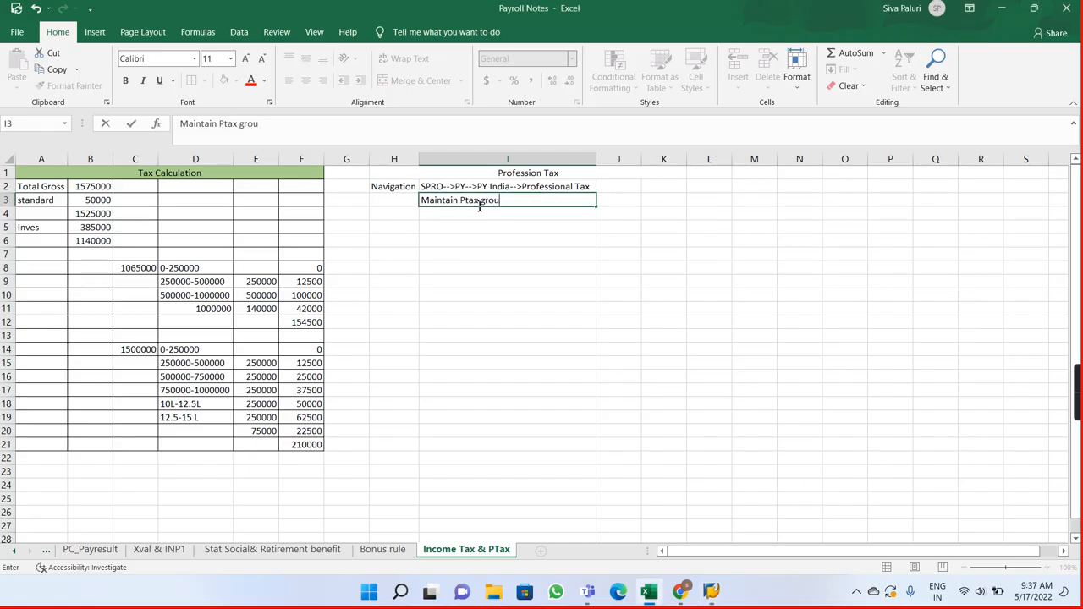
{"action": "type", "text": "ping"}
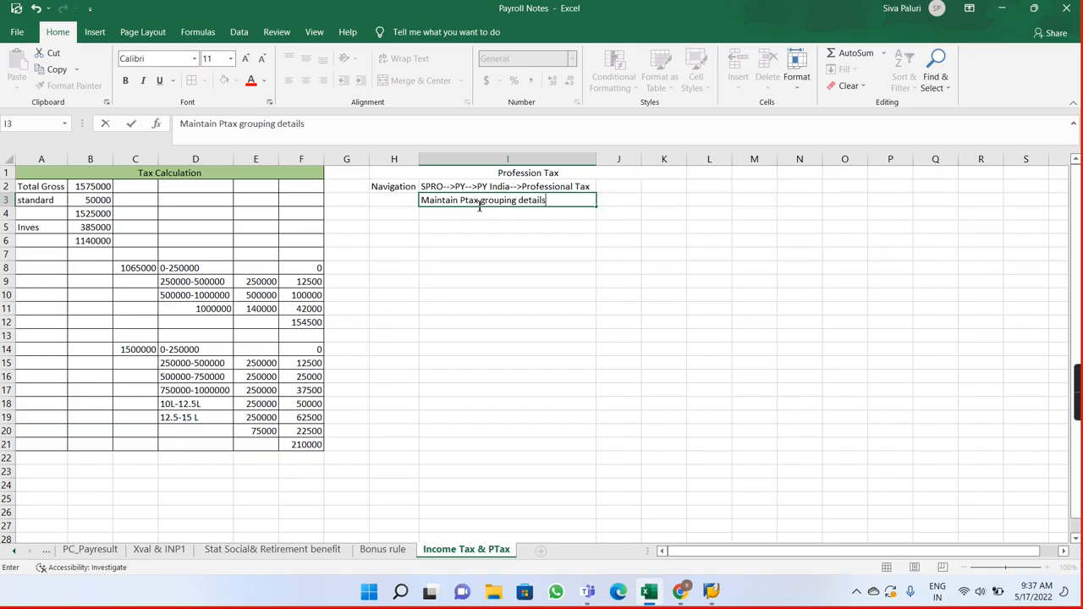
{"action": "type", "text": " details"}
{"action": "key", "text": "Return"}
Step: In SAP's Assign PTax Groupings for Personnel Areas and Subareas, assign grouping 1 to 10SP's Ahmedabad and Hyderabad subareas and save
{"action": "key", "text": "alt+Tab"}
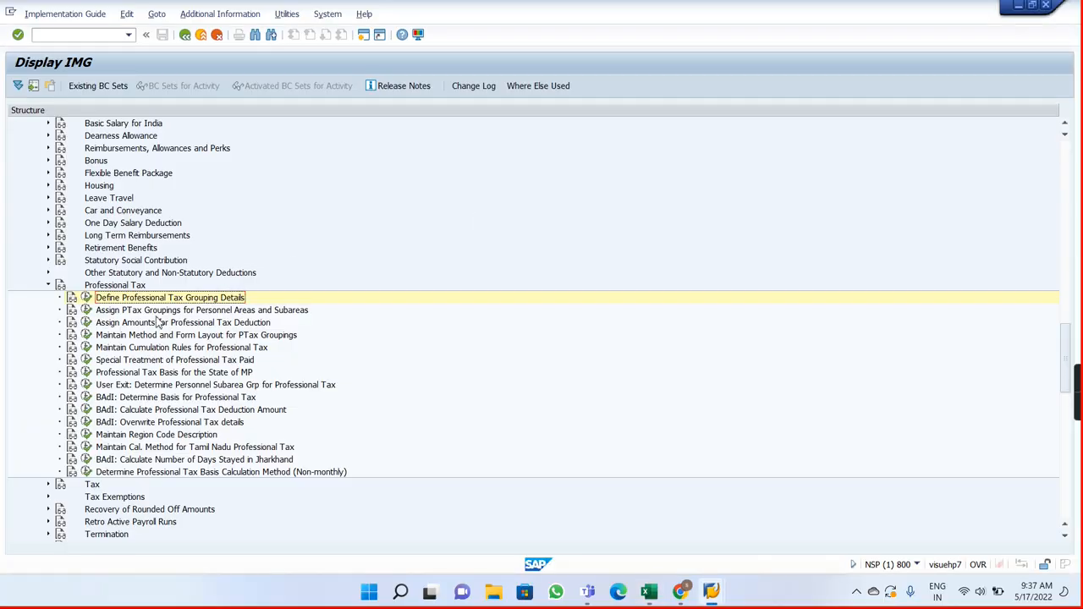
{"action": "left_click", "coordinate": [86, 310]}
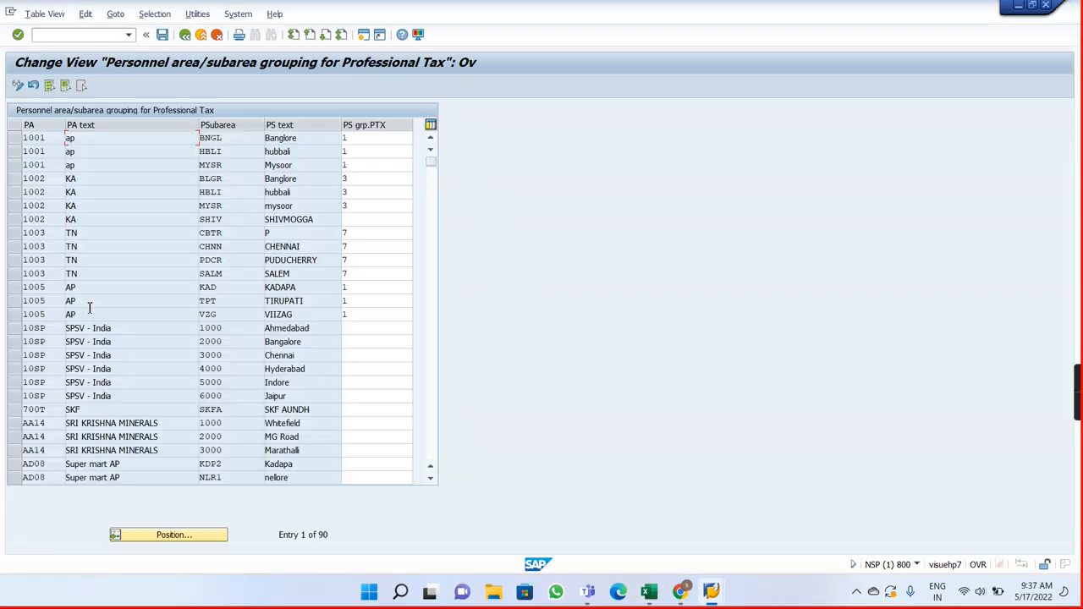
{"action": "left_click", "coordinate": [362, 331]}
{"action": "type", "text": "1"}
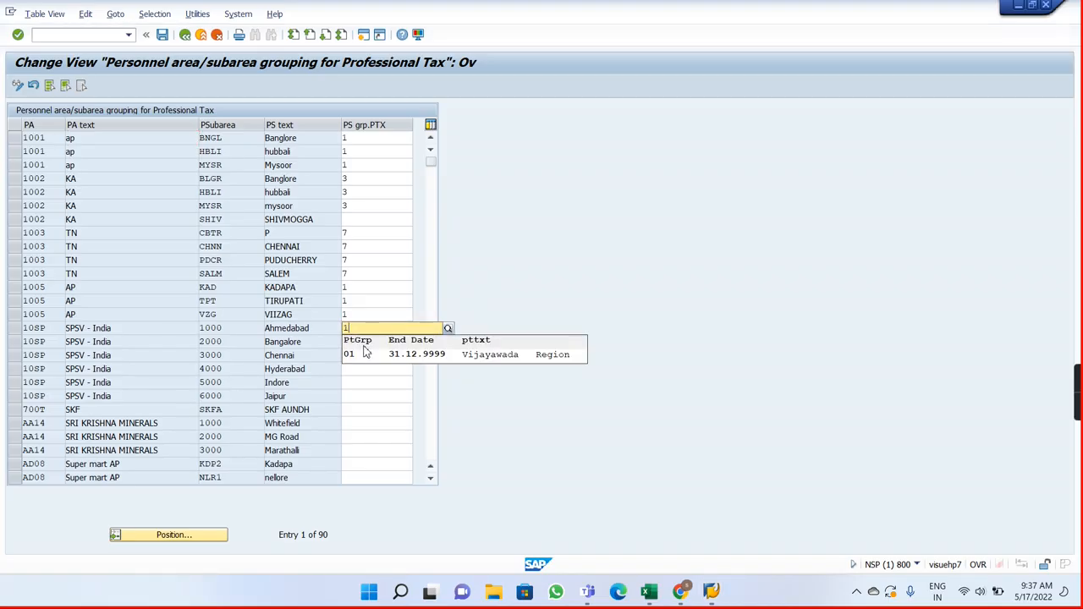
{"action": "left_click", "coordinate": [356, 373]}
{"action": "type", "text": "1"}
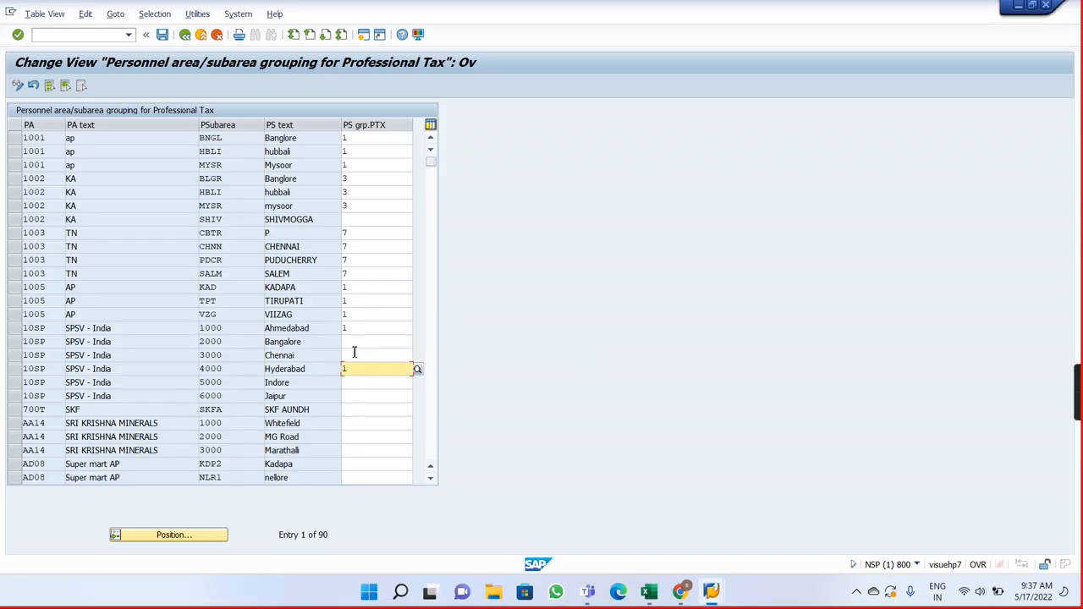
{"action": "left_click", "coordinate": [162, 35]}
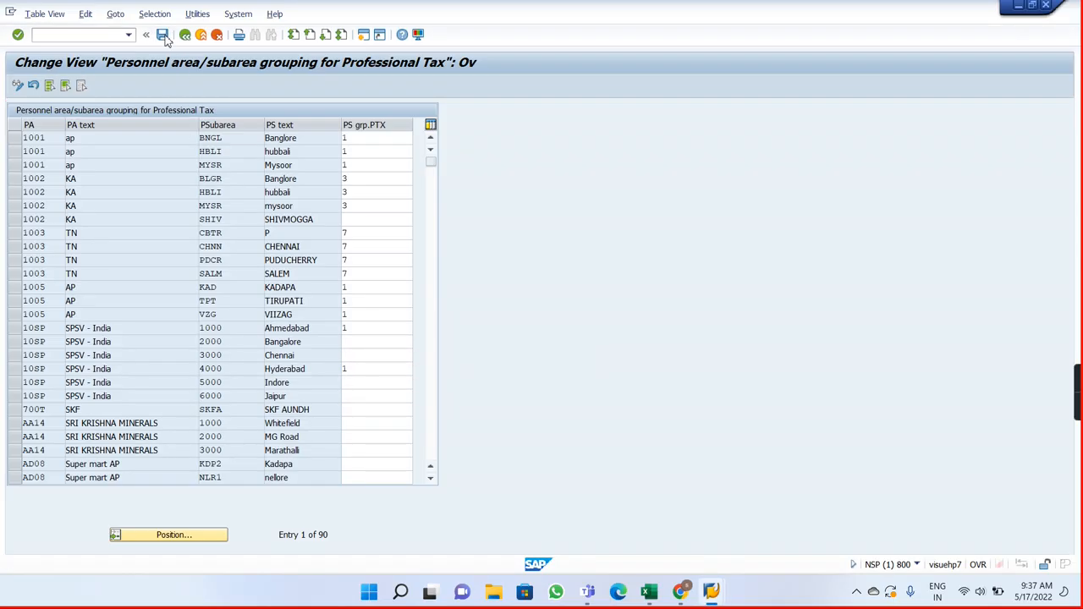
Step: Switch to Payroll Notes, enter "Assign Ptax groupings for Personnel area and Personnel sub areas" in cell I4, and fit column I to the text
{"action": "key", "text": "alt+Tab"}
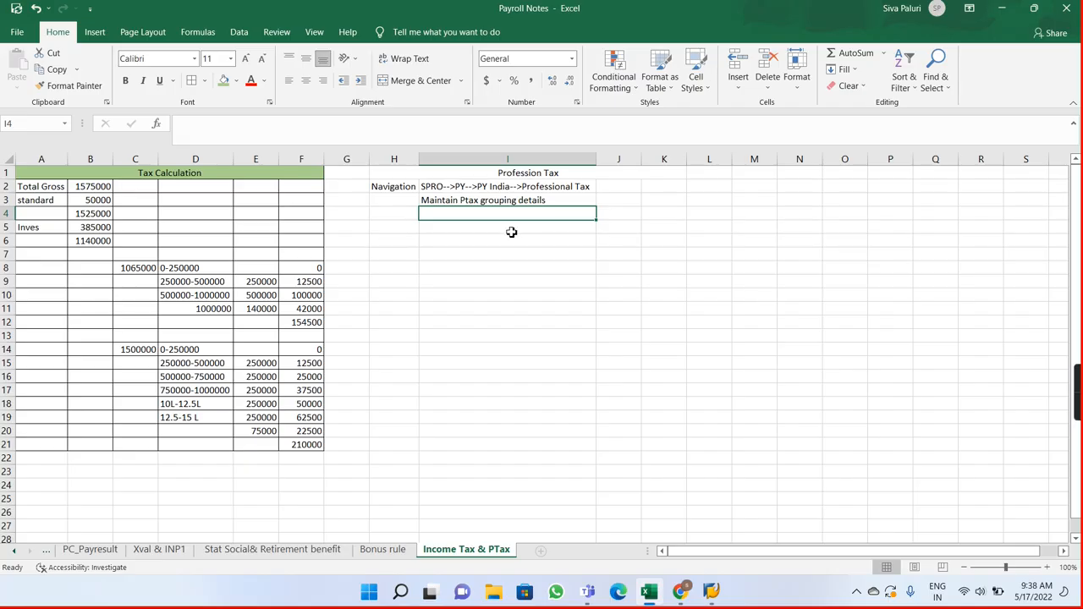
{"action": "double_click", "coordinate": [469, 213]}
{"action": "type", "text": "Assign"}
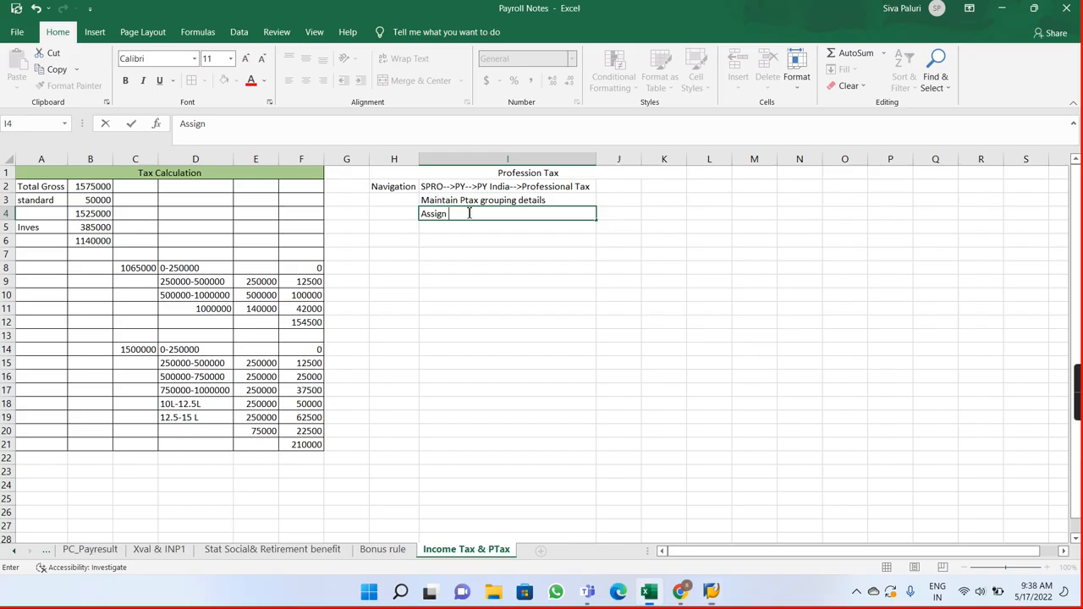
{"action": "type", "text": "Ptax groupings for P"}
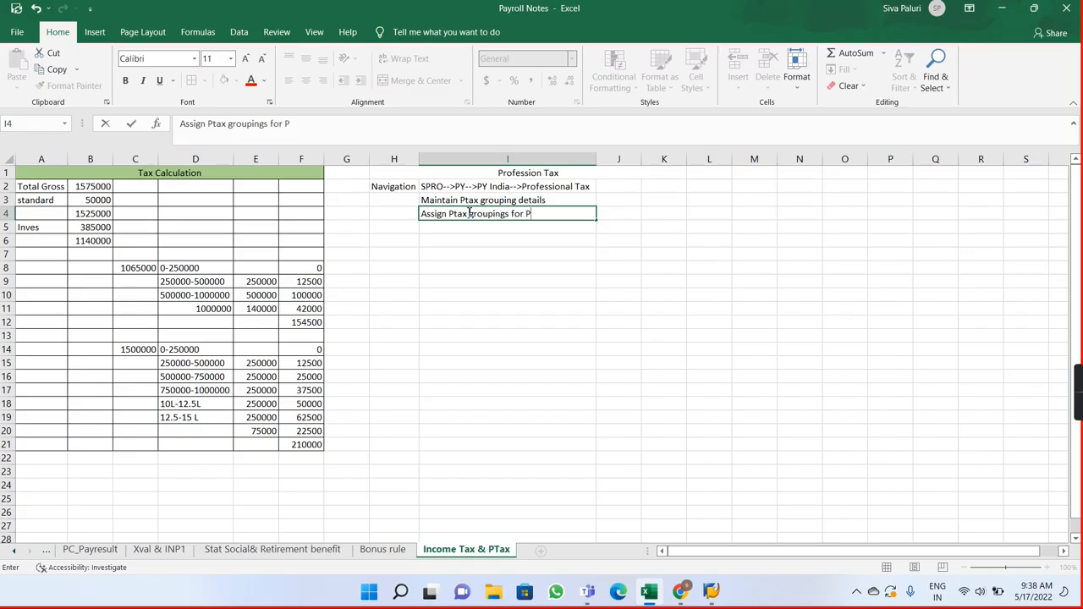
{"action": "type", "text": "ersonnel area an"}
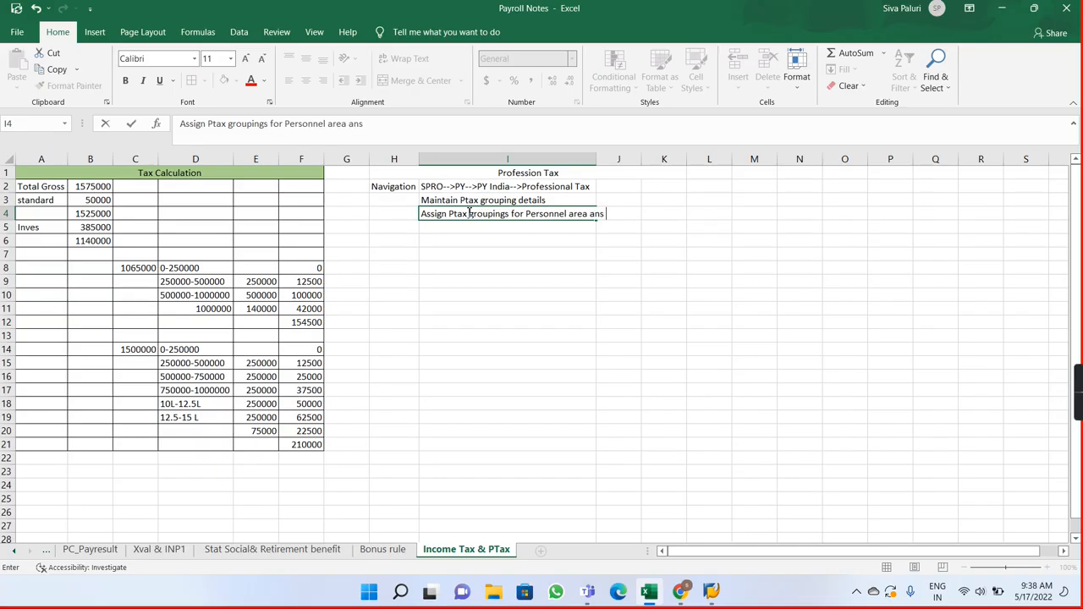
{"action": "type", "text": "d Personnel su"}
{"action": "key", "text": "BackSpace"}
{"action": "type", "text": "sub areas"}
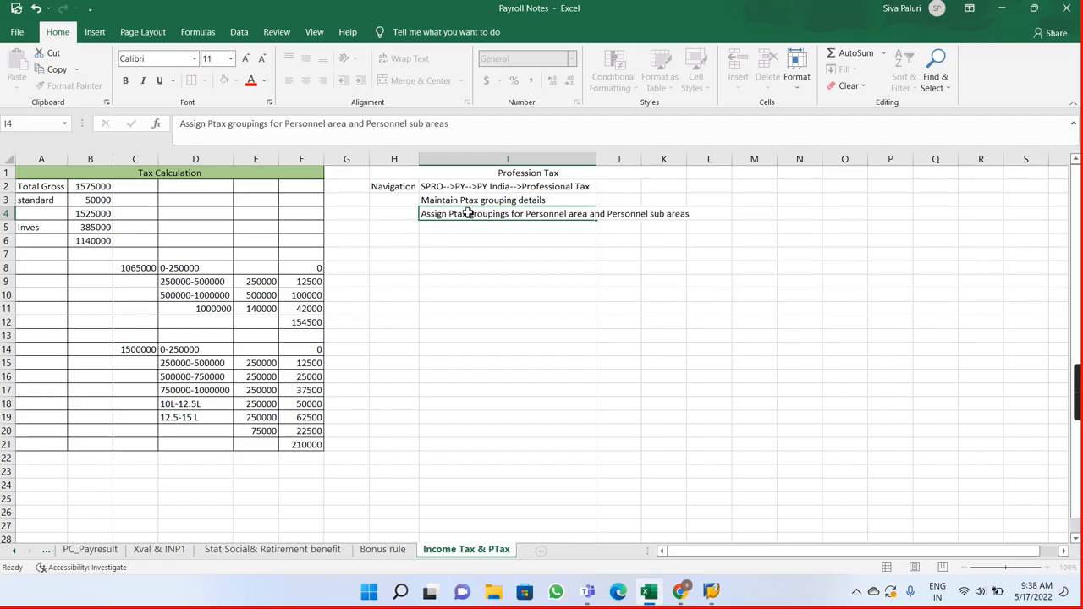
{"action": "key", "text": "Return"}
{"action": "double_click", "coordinate": [596, 167]}
Step: Record the view name in cell J4 as "V_T7IN0P_Ptax", consulting SAP's customizing request prompt, and fit column J to the text
{"action": "double_click", "coordinate": [704, 213]}
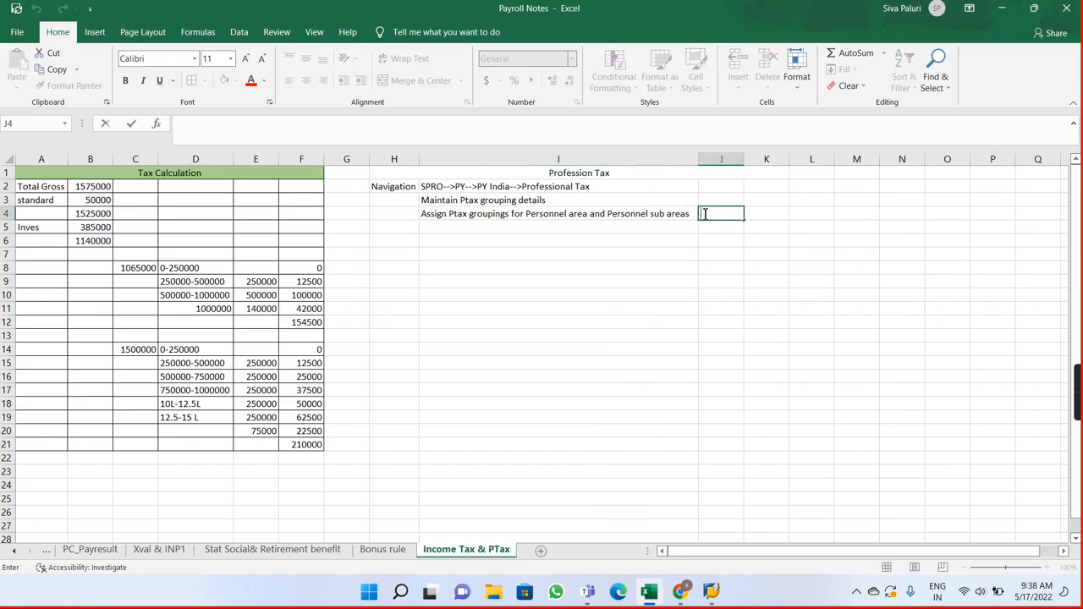
{"action": "key", "text": "alt+Tab"}
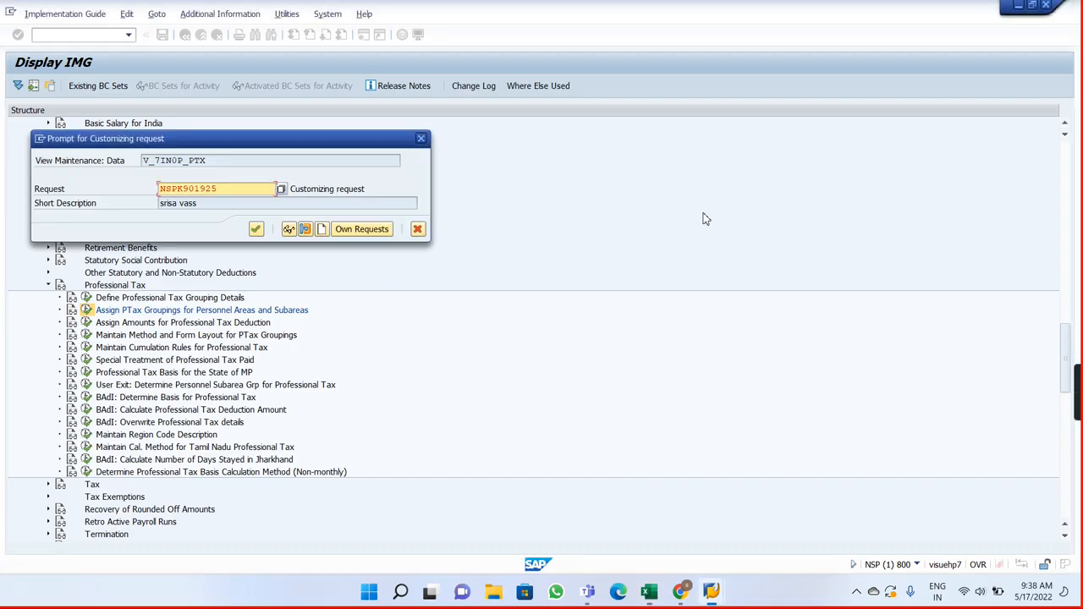
{"action": "key", "text": "alt+Tab"}
{"action": "type", "text": "V"}
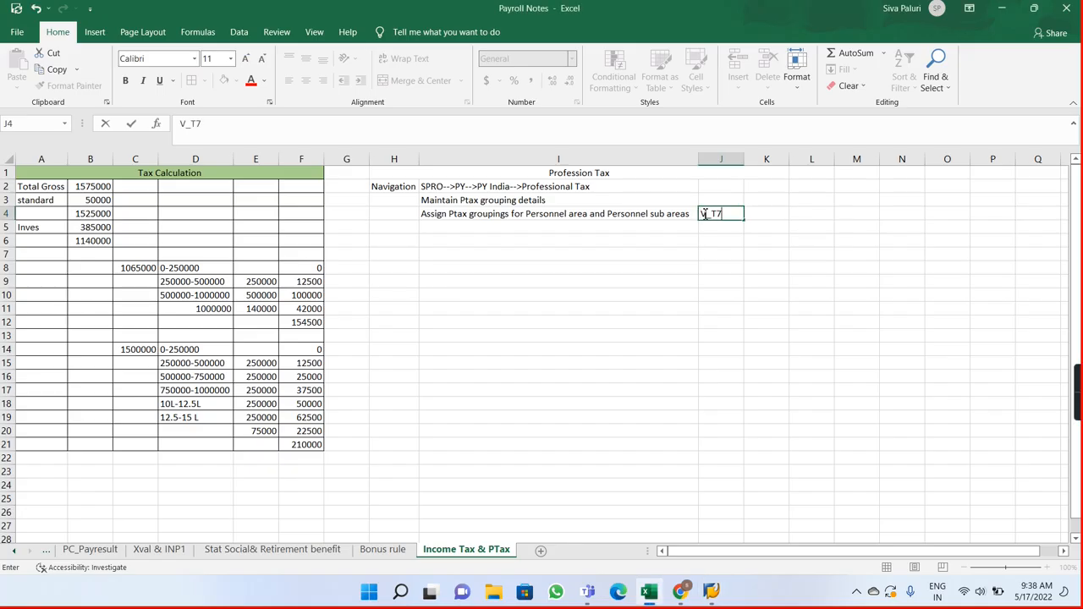
{"action": "type", "text": "_T7IN0P_Ptax"}
{"action": "key", "text": "Return"}
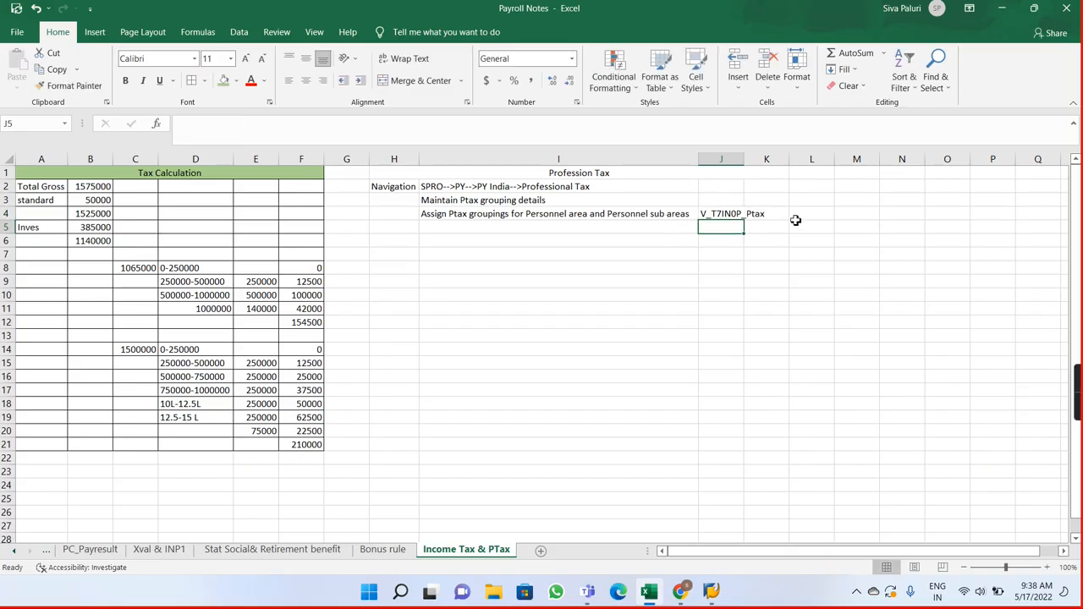
{"action": "left_click", "coordinate": [752, 214]}
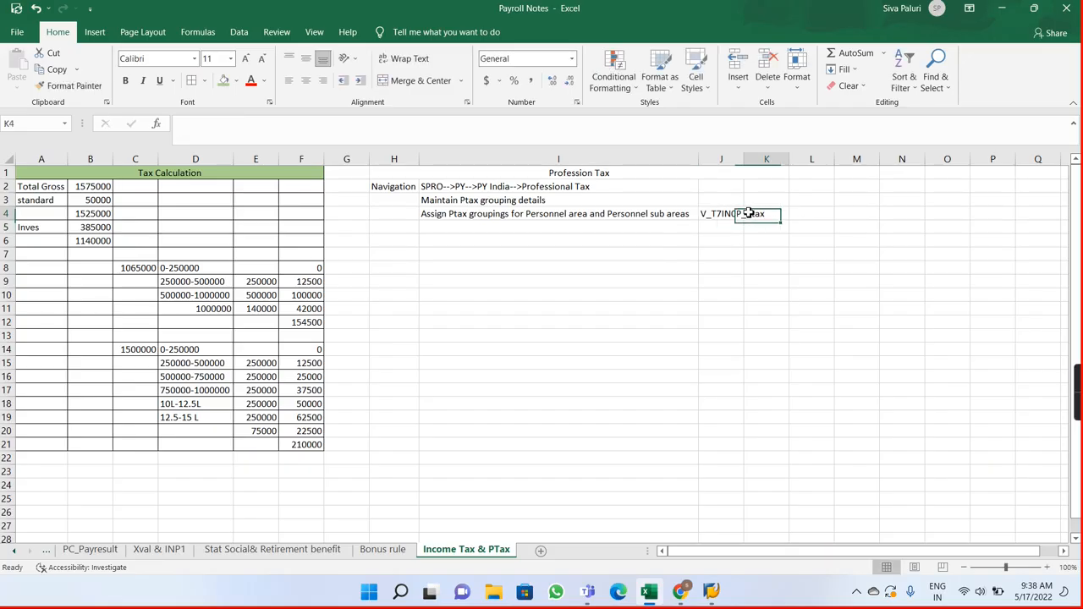
{"action": "double_click", "coordinate": [743, 161]}
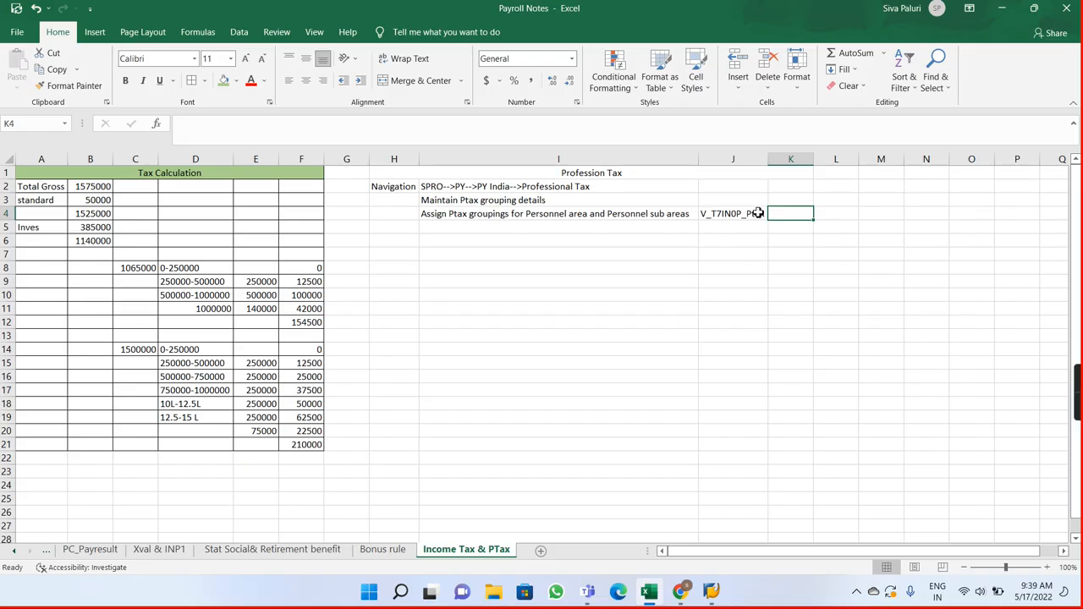
Step: Switch to SAP, confirm the customizing request for the subarea groupings, and open Assign Amounts for Professional Tax Deduction
{"action": "left_click", "coordinate": [522, 229]}
{"action": "key", "text": "alt+Tab"}
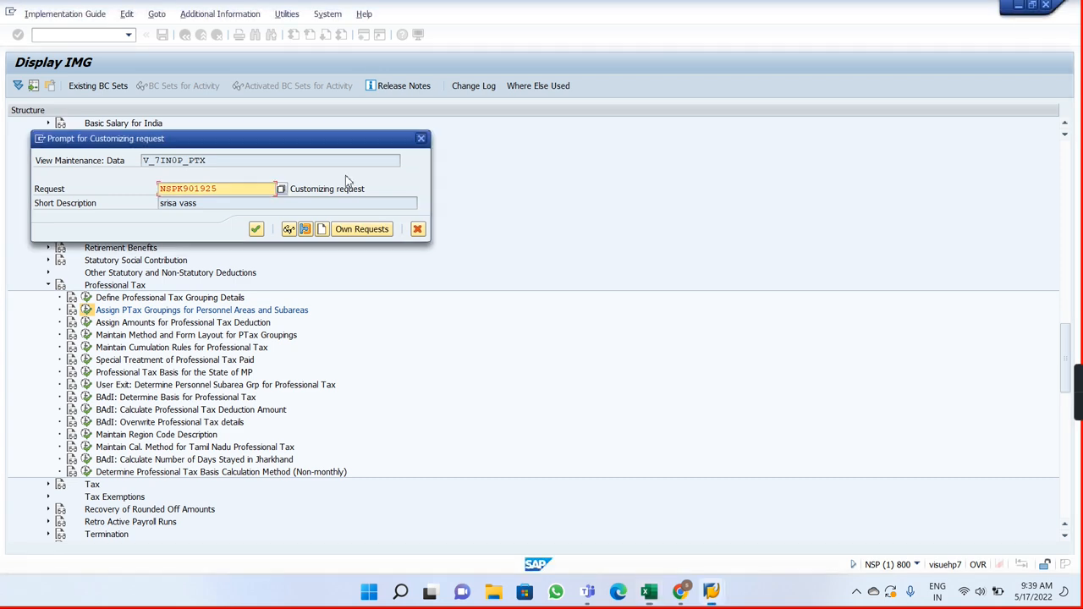
{"action": "left_click", "coordinate": [255, 229]}
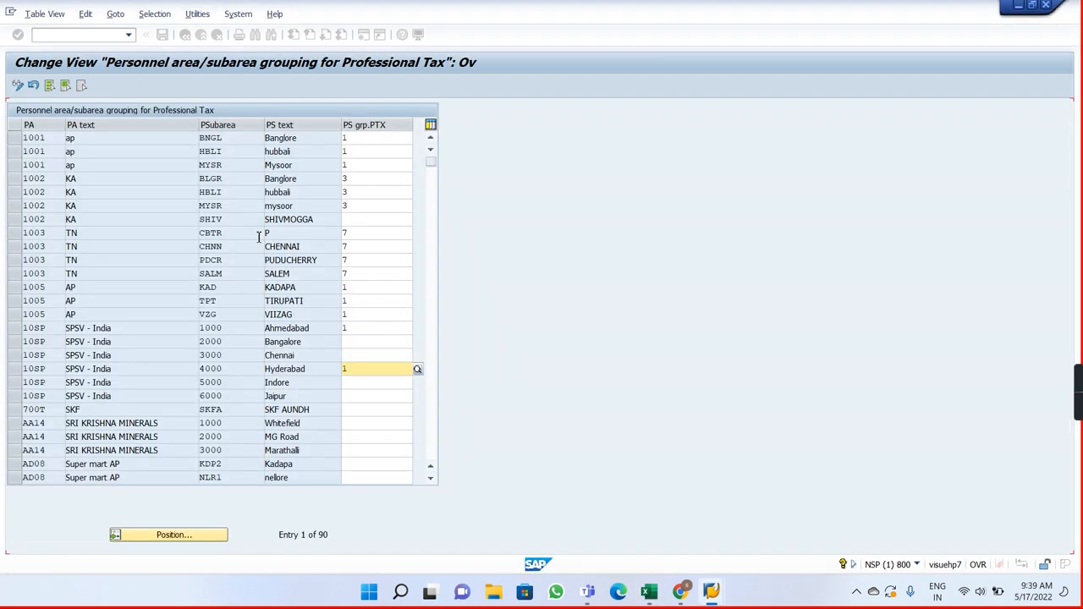
{"action": "left_click", "coordinate": [184, 35]}
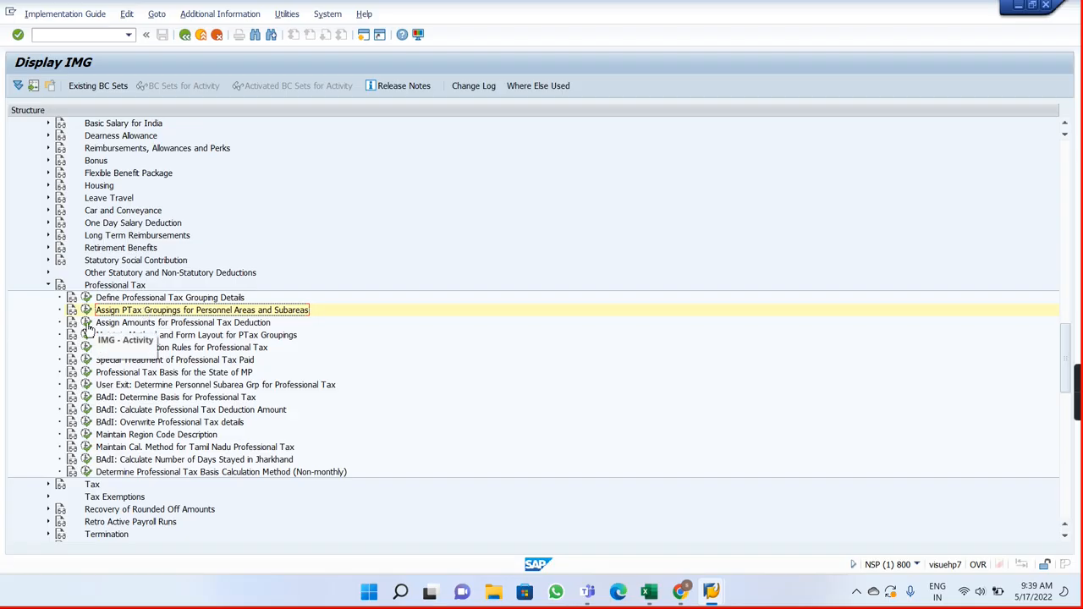
{"action": "left_click", "coordinate": [87, 324]}
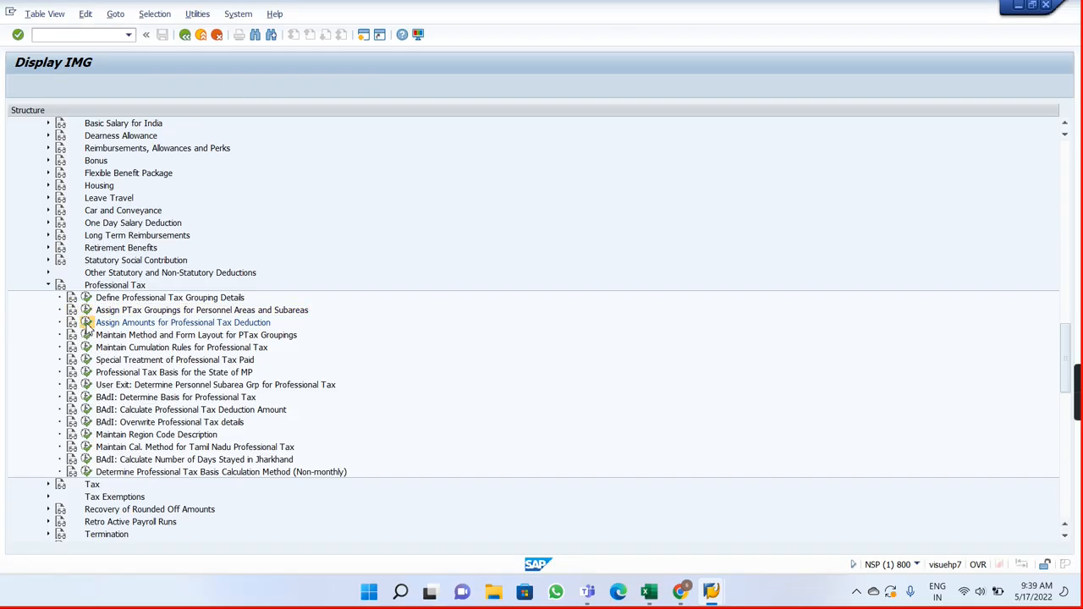
Step: Switch to Payroll Notes and enter "Assign amounts for professional tax deductions" in cell I5
{"action": "key", "text": "alt+Tab"}
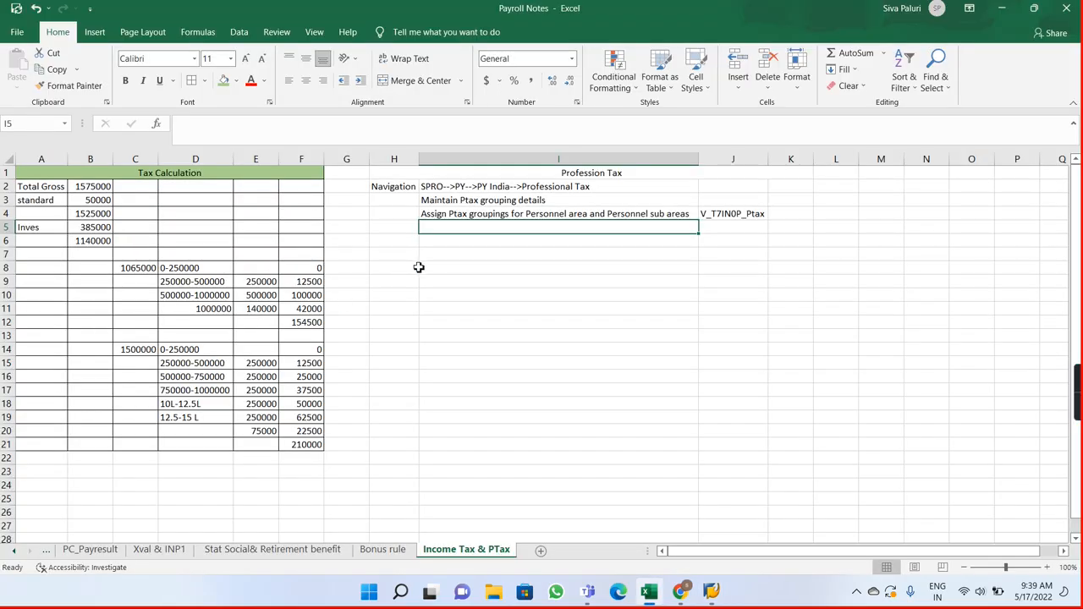
{"action": "type", "text": "Ass"}
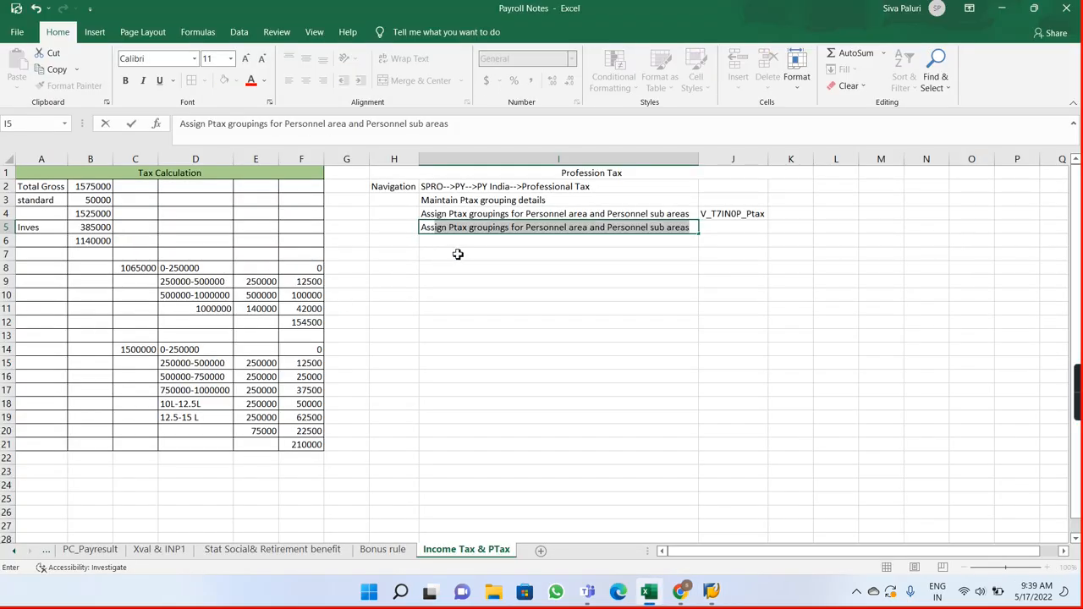
{"action": "type", "text": "ii"}
{"action": "type", "text": "gn amounts"}
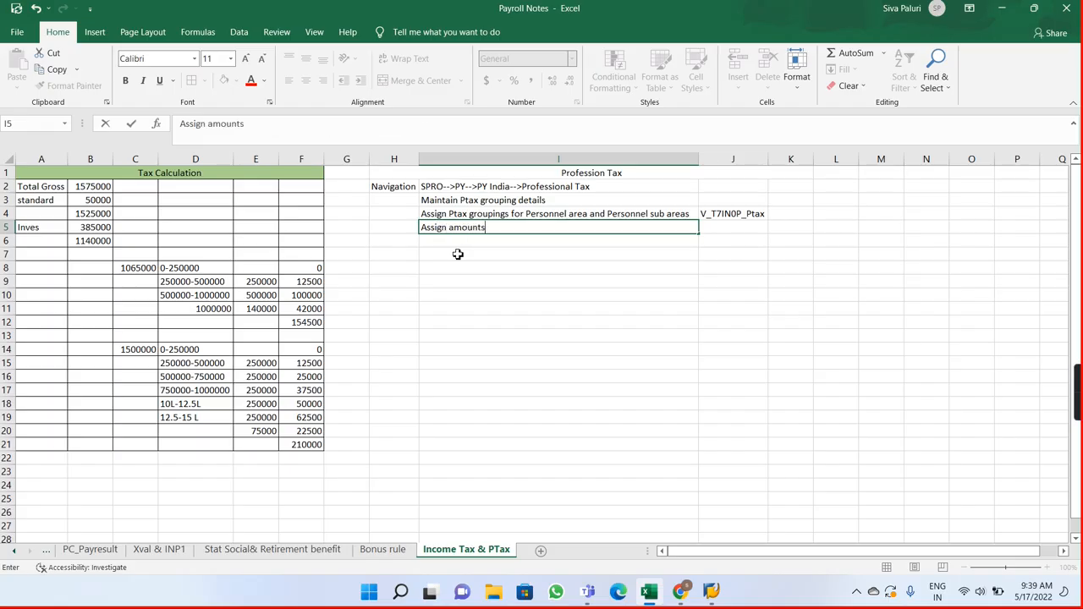
{"action": "type", "text": " for professional tax d"}
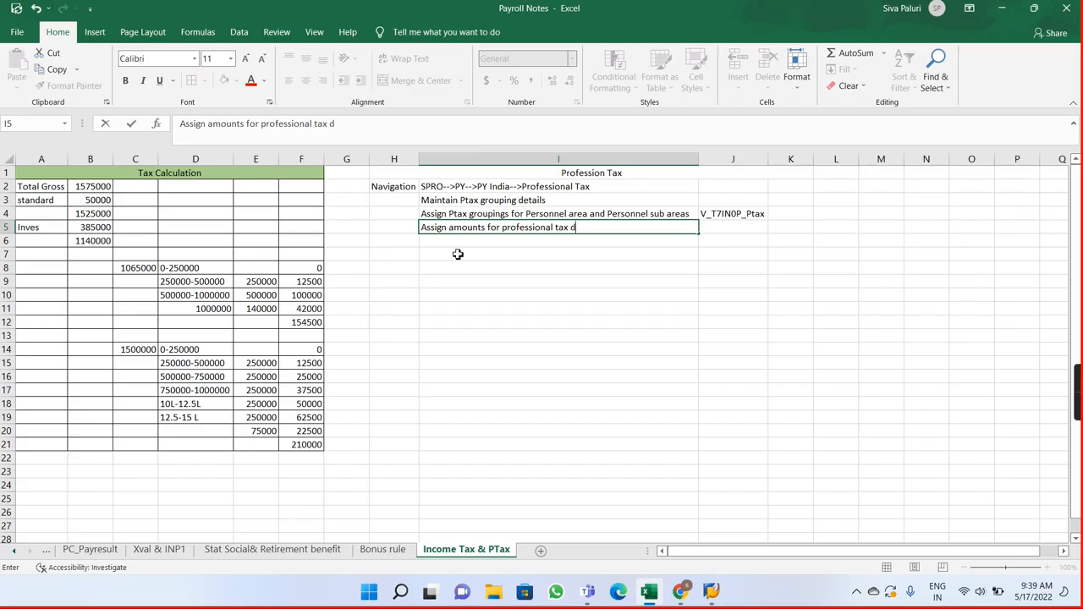
{"action": "type", "text": "eductions"}
{"action": "key", "text": "Tab"}
Step: In SAP's professional tax slab amounts, try to change the Ptax amount for slab AP01, serial number 10, and restore it to 200,00
{"action": "key", "text": "alt+Tab"}
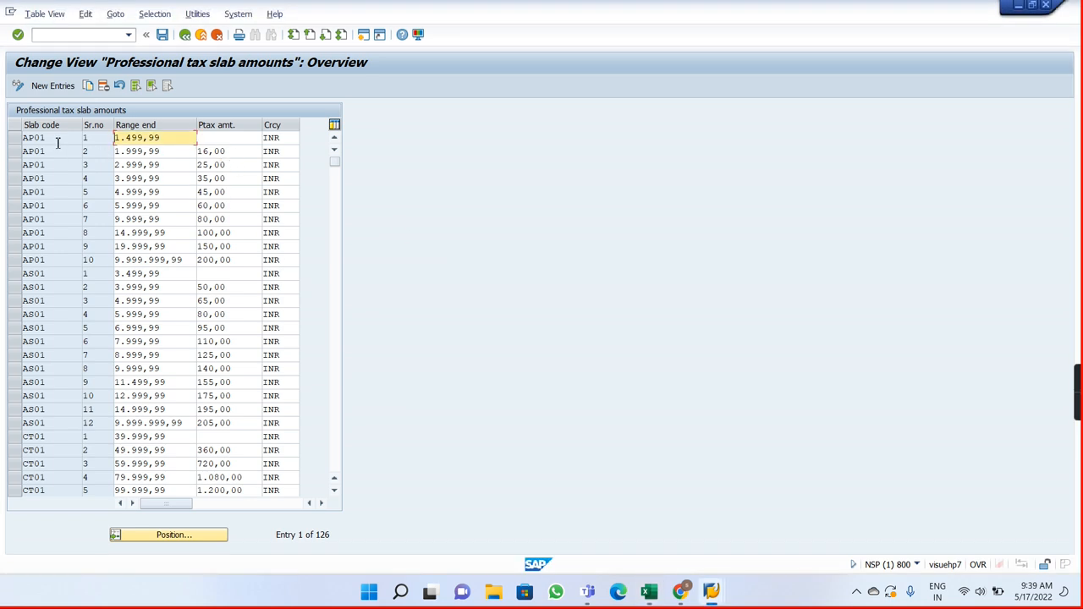
{"action": "left_click", "coordinate": [247, 261]}
{"action": "key", "text": "BackSpace"}
{"action": "key", "text": "BackSpace"}
{"action": "key", "text": "BackSpace"}
{"action": "key", "text": "BackSpace"}
{"action": "key", "text": "BackSpace"}
{"action": "key", "text": "BackSpace"}
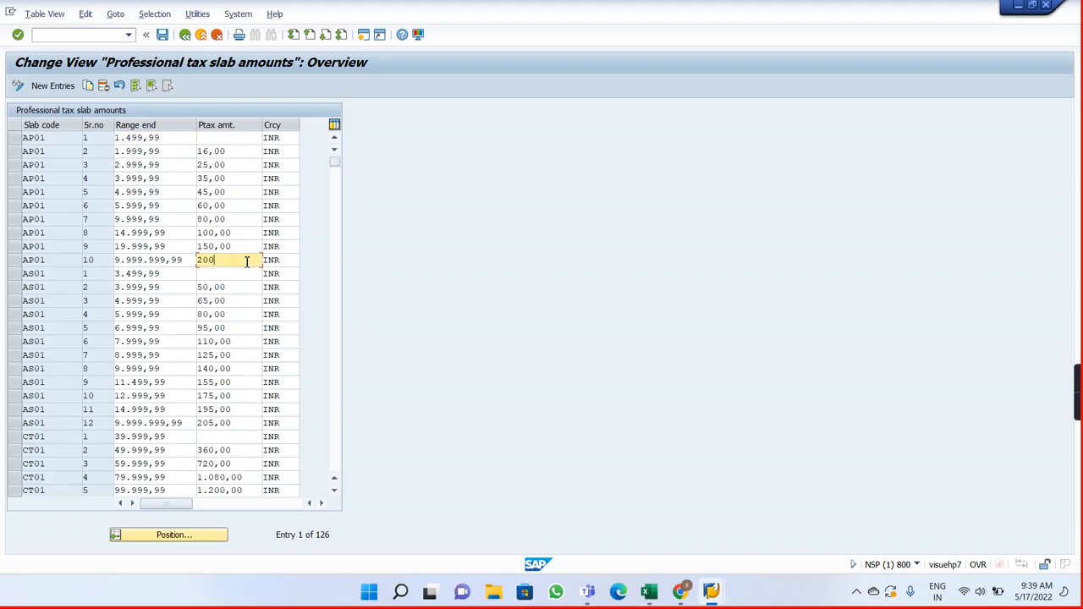
{"action": "type", "text": "25"}
{"action": "type", "text": "0"}
{"action": "key", "text": "Return"}
{"action": "key", "text": "BackSpace"}
{"action": "key", "text": "BackSpace"}
{"action": "key", "text": "Return"}
{"action": "key", "text": "Delete"}
{"action": "key", "text": "Delete"}
{"action": "key", "text": "Delete"}
{"action": "key", "text": "Delete"}
{"action": "key", "text": "Return"}
{"action": "key", "text": "BackSpace"}
{"action": "key", "text": "BackSpace"}
{"action": "key", "text": "BackSpace"}
{"action": "type", "text": "00"}
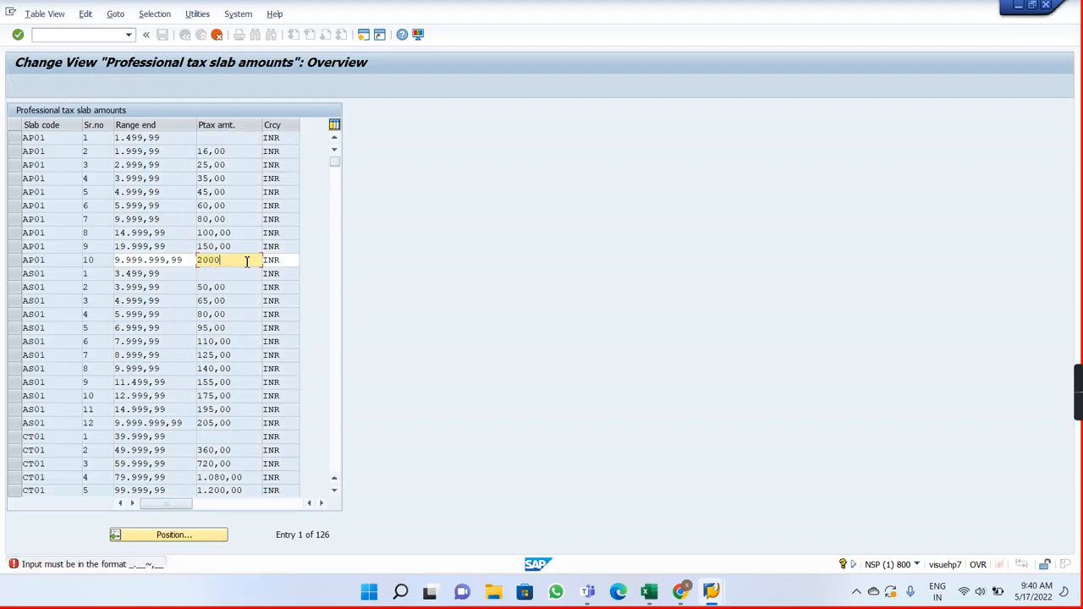
{"action": "key", "text": "Return"}
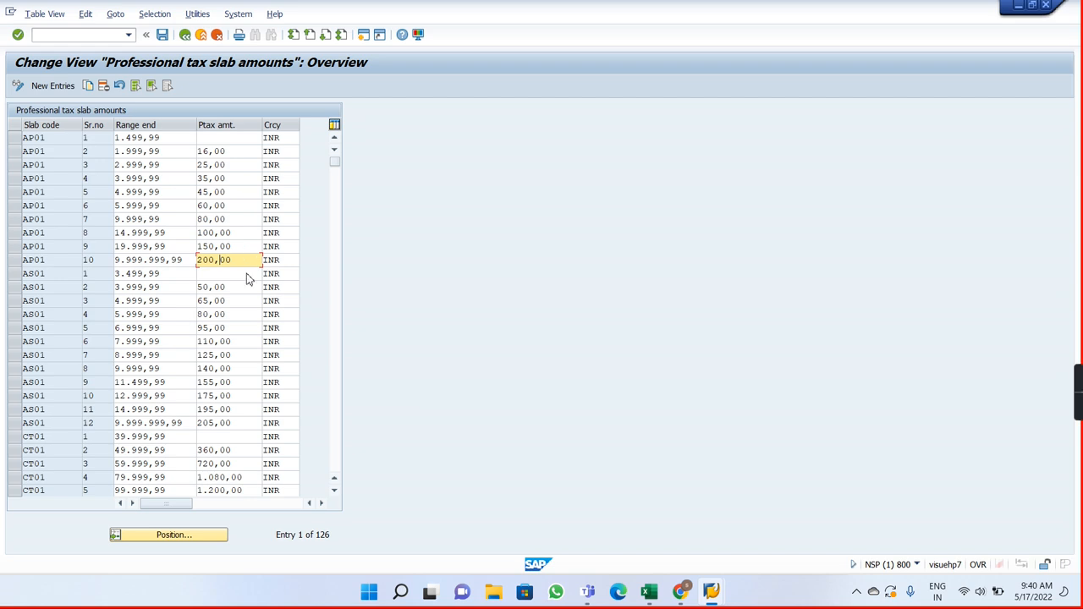
Step: Set the Ptax amount for slab AS01, serial number 12, to 250,00 and save the slab amounts
{"action": "left_click", "coordinate": [239, 423]}
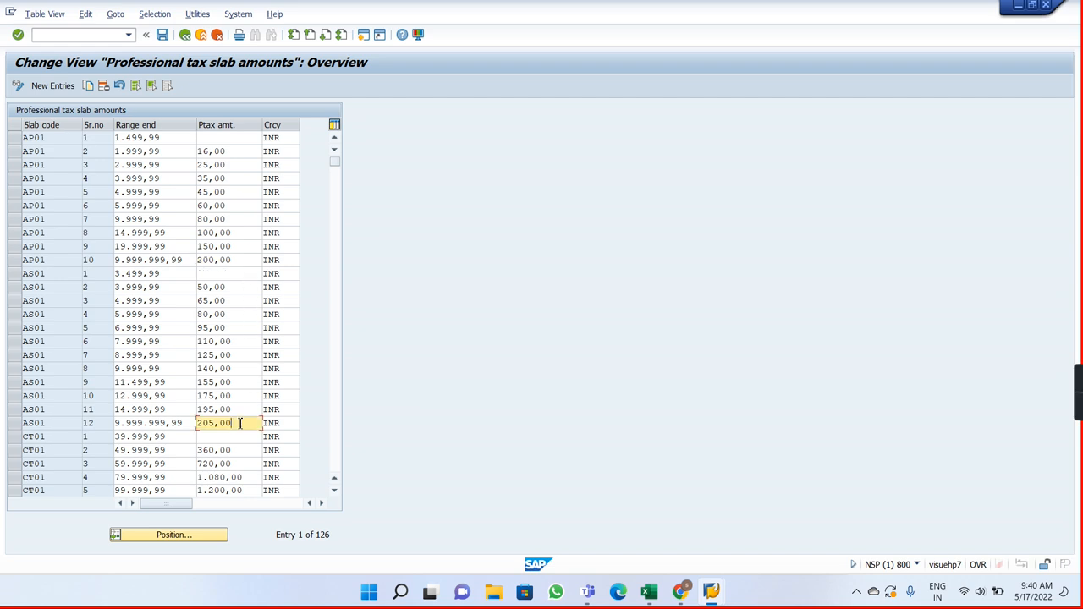
{"action": "key", "text": "BackSpace"}
{"action": "key", "text": "BackSpace"}
{"action": "type", "text": "40"}
{"action": "key", "text": "BackSpace"}
{"action": "type", "text": "50"}
{"action": "key", "text": "Return"}
{"action": "left_click", "coordinate": [163, 36]}
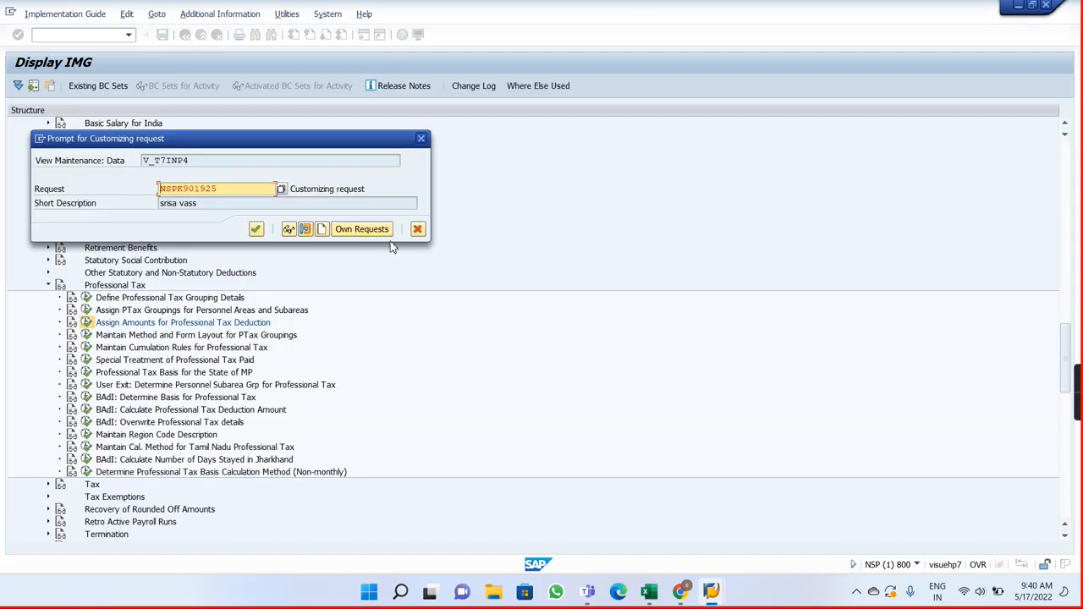
Step: Switch to Payroll Notes and record the slab amounts view name V_T7INP4 in cell J5
{"action": "key", "text": "alt+Tab"}
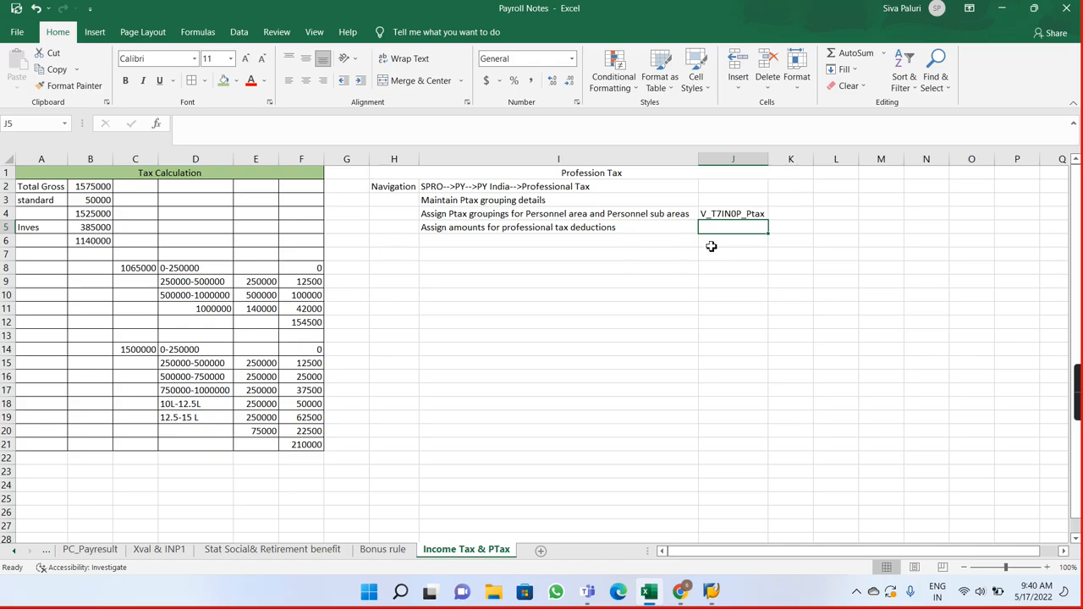
{"action": "type", "text": "V_"}
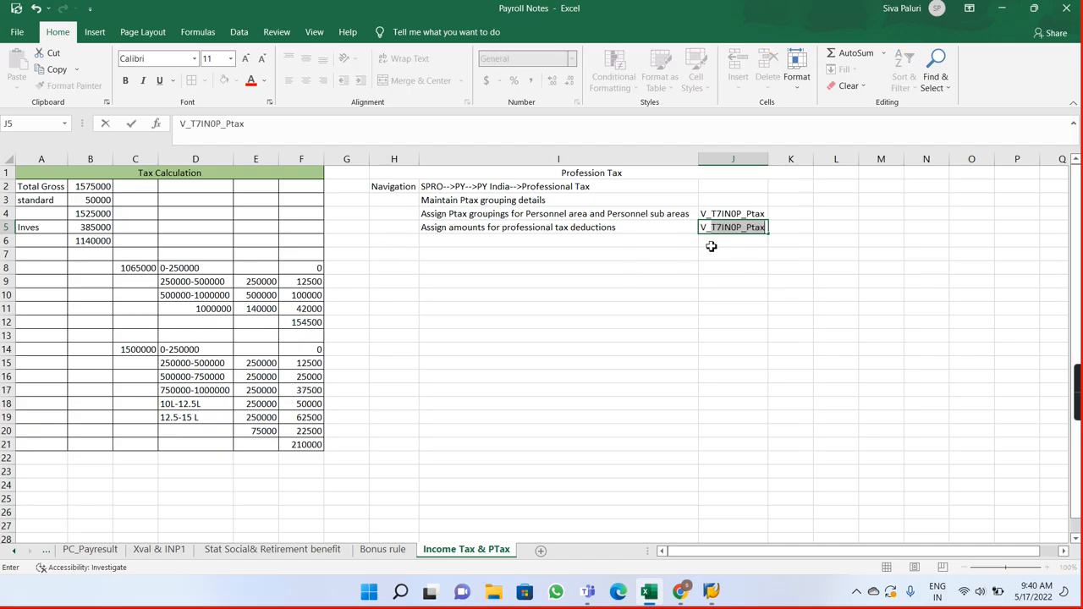
{"action": "type", "text": "T7INP4"}
Step: Switch to SAP, confirm the customizing request for the slab amounts, and open Maintain Method and Form Layout for PTax Groupings
{"action": "key", "text": "alt+Tab"}
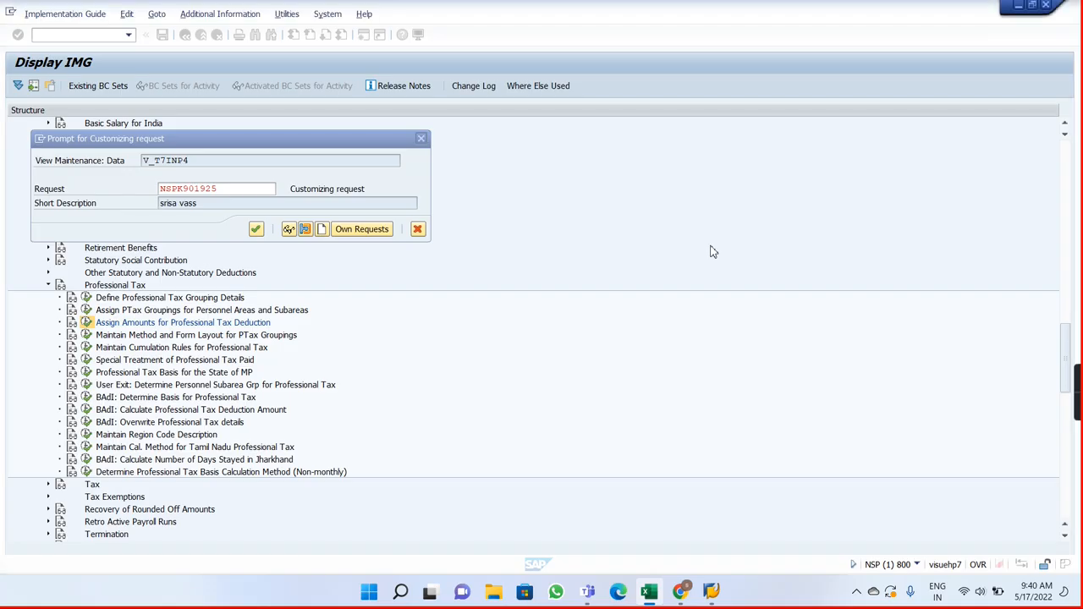
{"action": "left_click", "coordinate": [256, 228]}
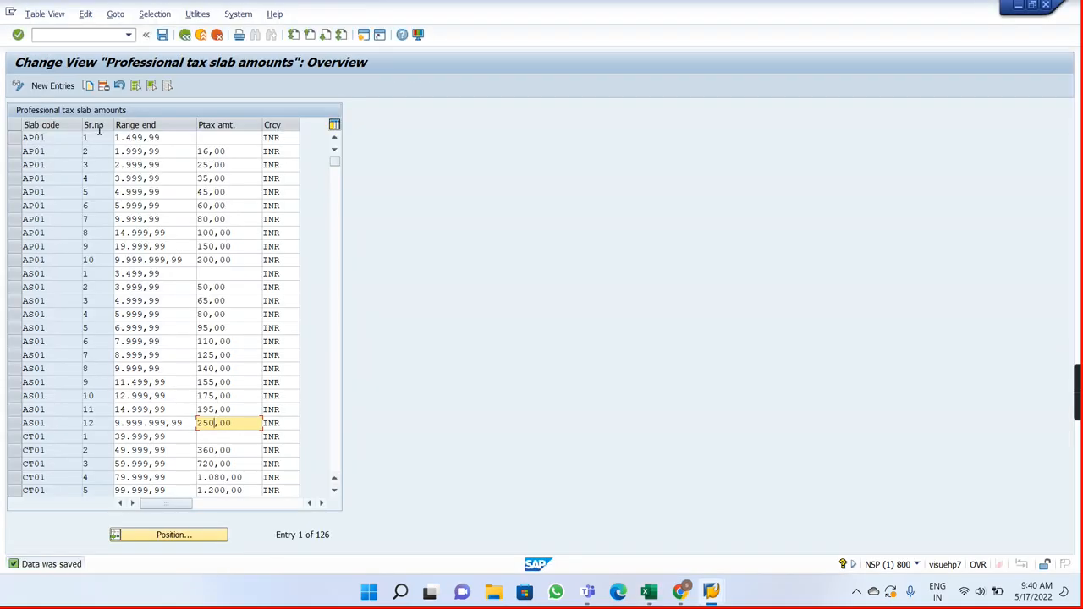
{"action": "left_click", "coordinate": [185, 35]}
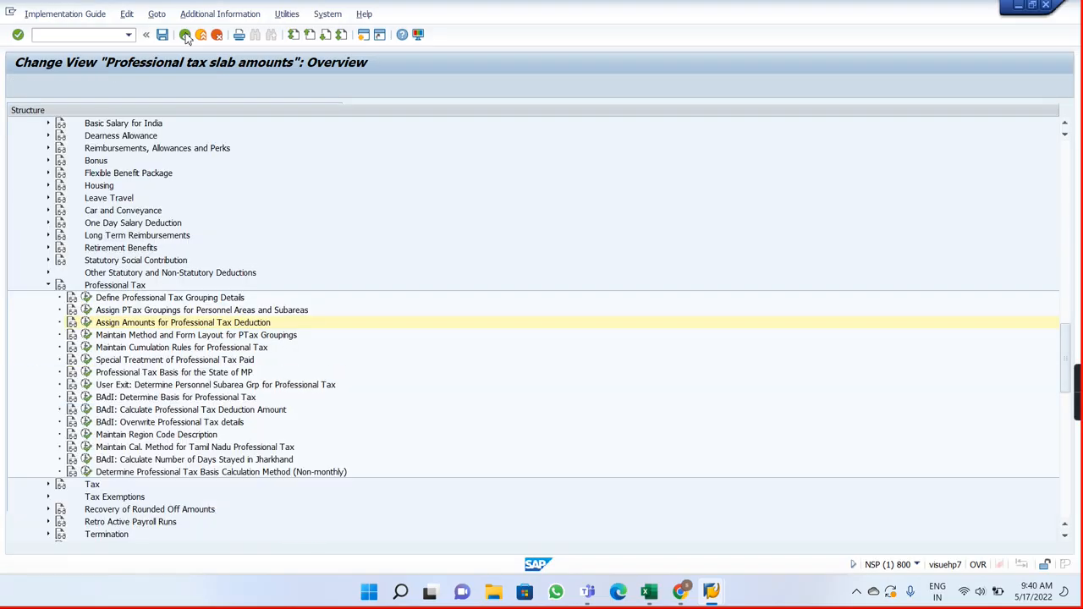
{"action": "left_click", "coordinate": [85, 336]}
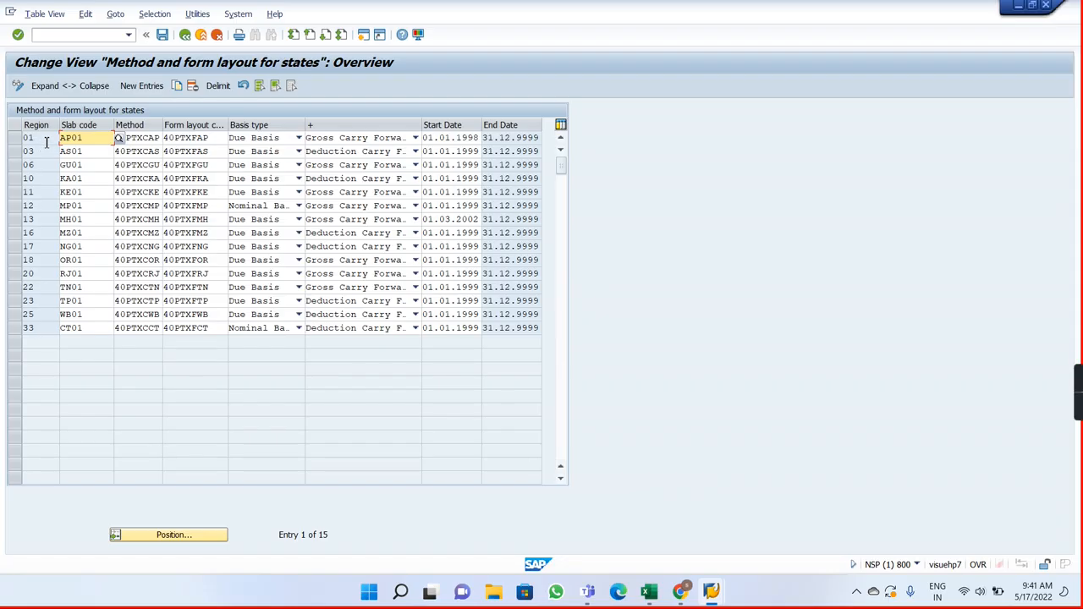
Step: Examine the slab codes assigned to regions 01 and 03 in the method and form layout for states
{"action": "left_click", "coordinate": [47, 142]}
{"action": "left_click", "coordinate": [95, 142]}
{"action": "left_click", "coordinate": [40, 152]}
{"action": "left_click", "coordinate": [96, 154]}
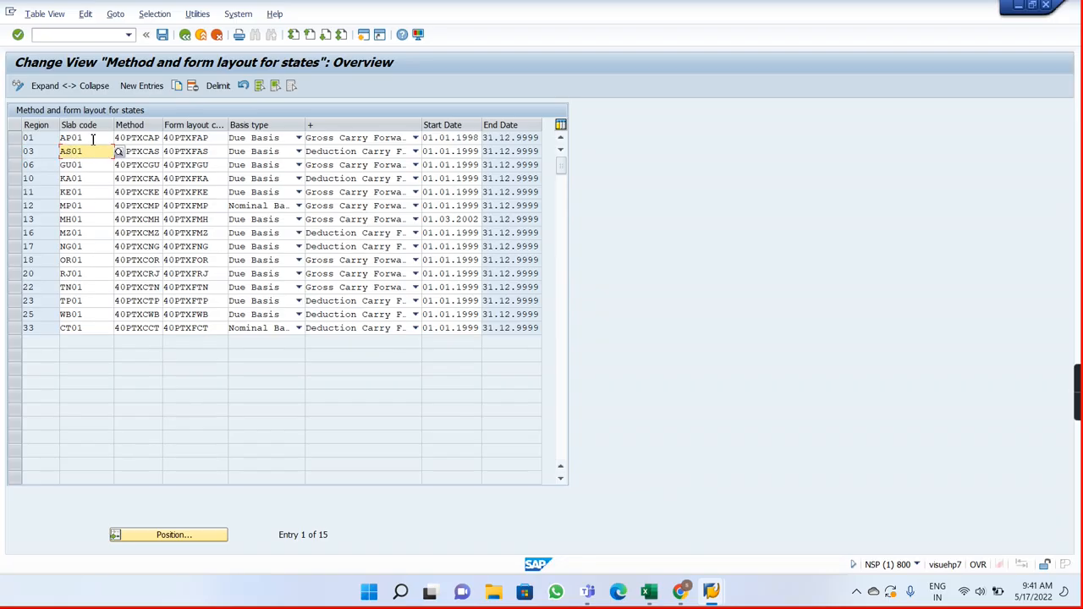
{"action": "left_click", "coordinate": [93, 140]}
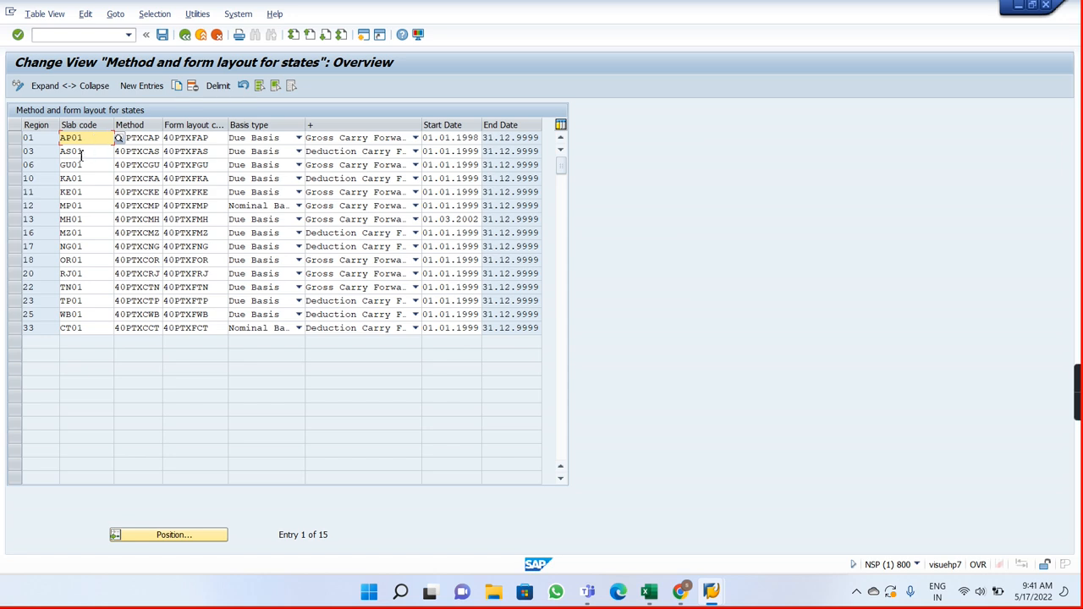
{"action": "left_click", "coordinate": [81, 154]}
Step: Set region 01's carry forward option to Deduction Carry Forward and save the state methods to the customizing request
{"action": "left_click", "coordinate": [298, 138]}
{"action": "left_click", "coordinate": [297, 139]}
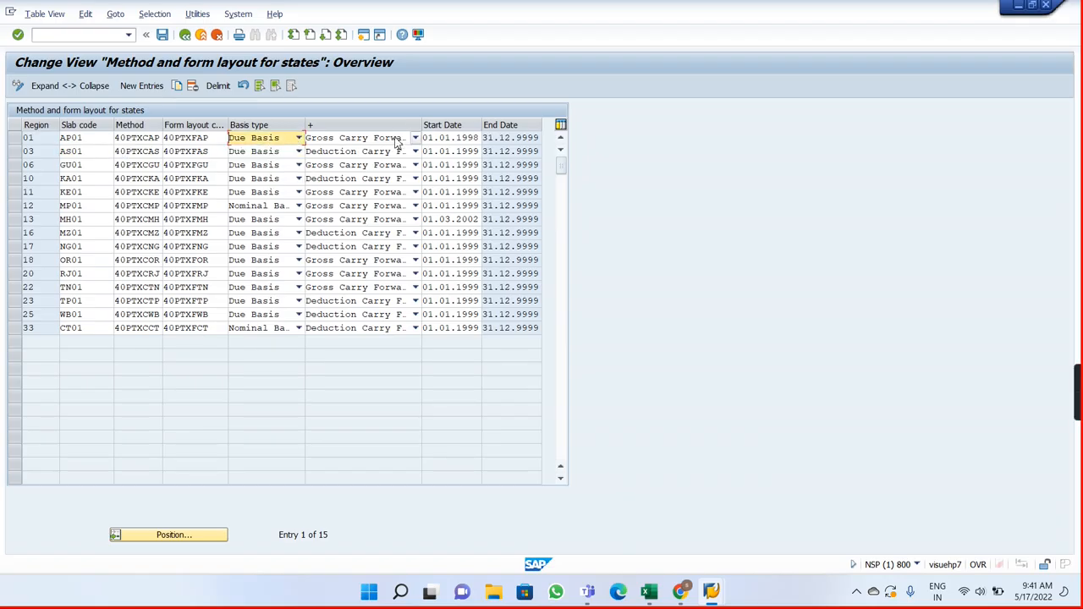
{"action": "left_click", "coordinate": [415, 138]}
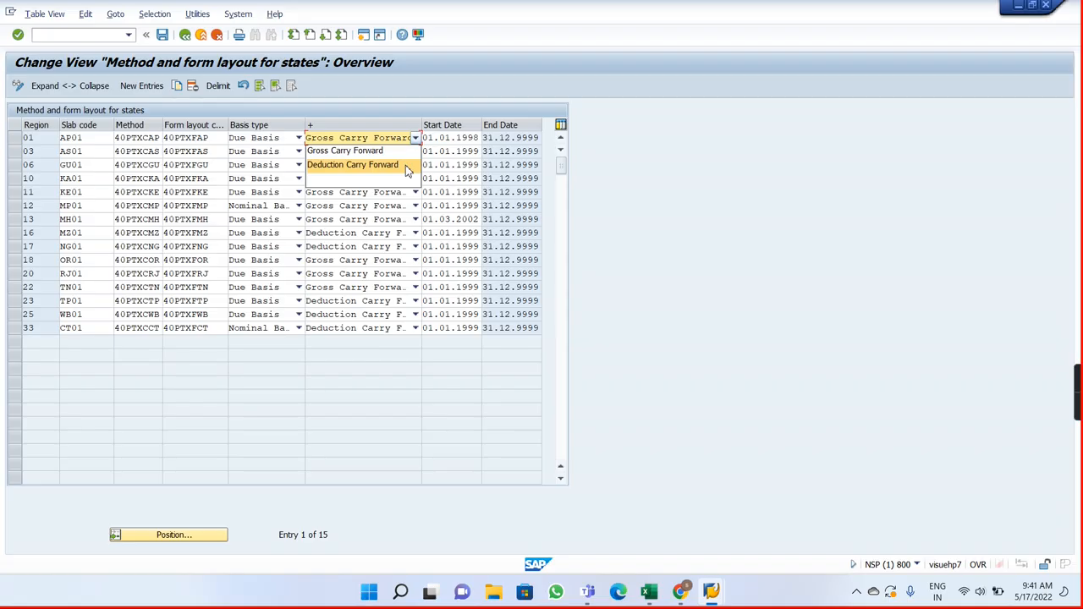
{"action": "left_click", "coordinate": [406, 165]}
{"action": "left_click", "coordinate": [163, 35]}
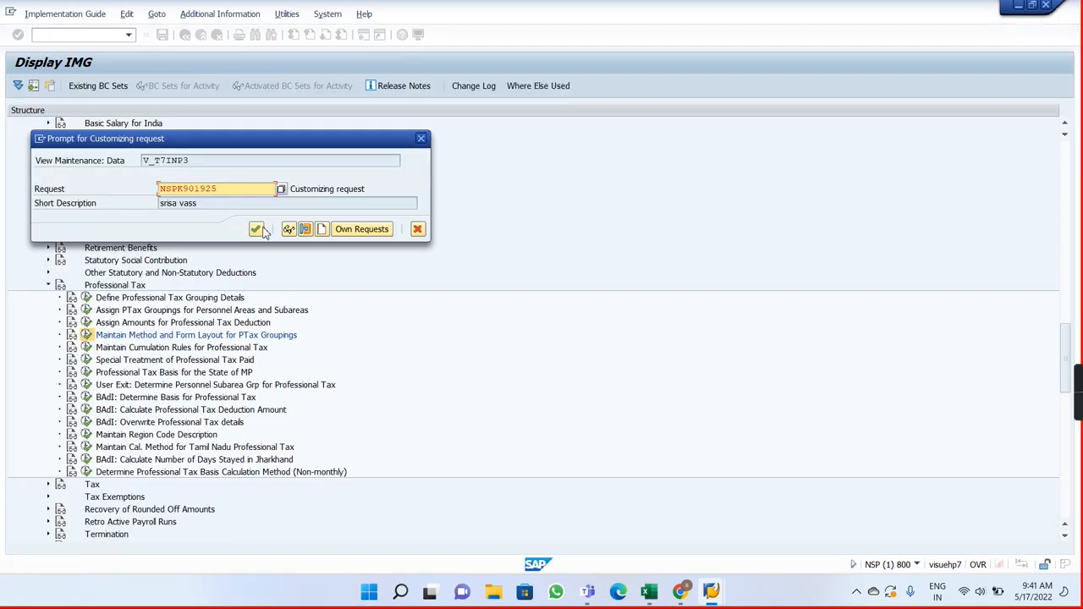
{"action": "left_click", "coordinate": [258, 229]}
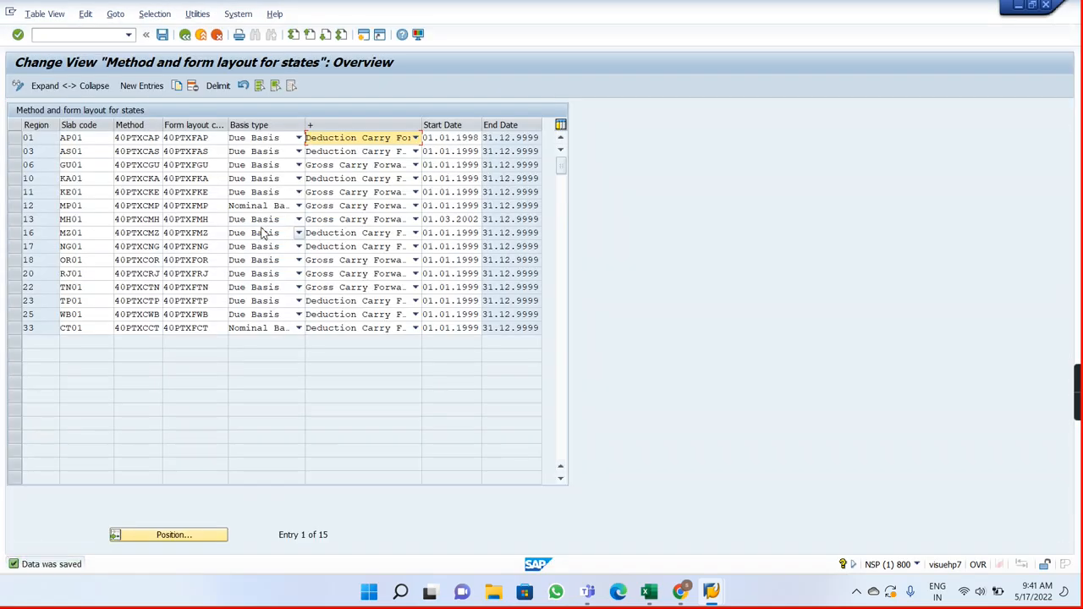
Step: Switch to Payroll Notes and start the cell I6 note with "Maintain method and form layouts for", checking the view title in SAP
{"action": "key", "text": "alt+Tab"}
{"action": "type", "text": "V_T7INP4"}
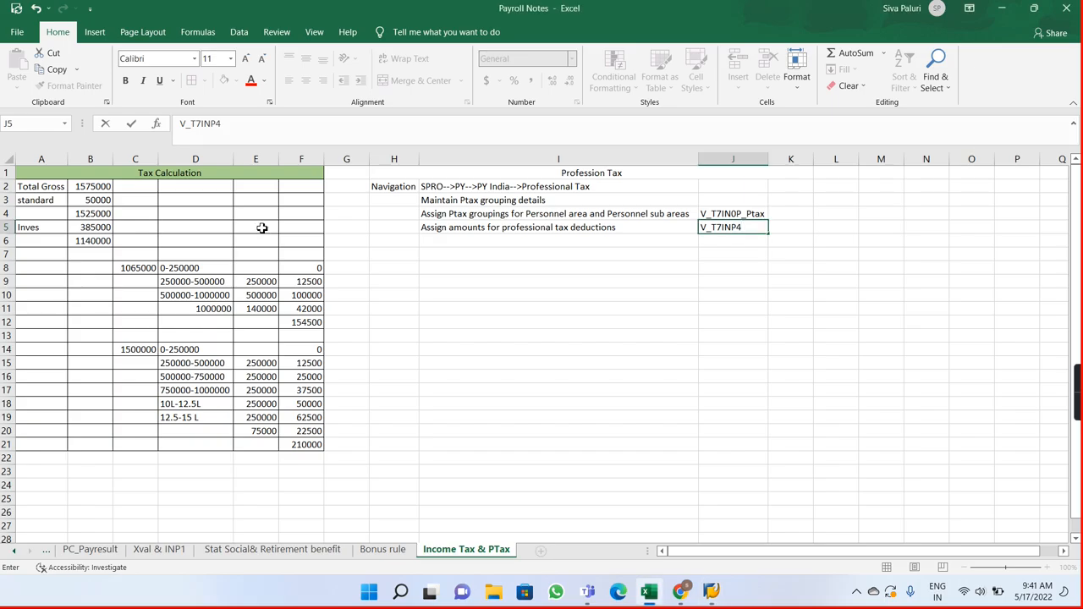
{"action": "left_click", "coordinate": [456, 242]}
{"action": "type", "text": "Maintain"}
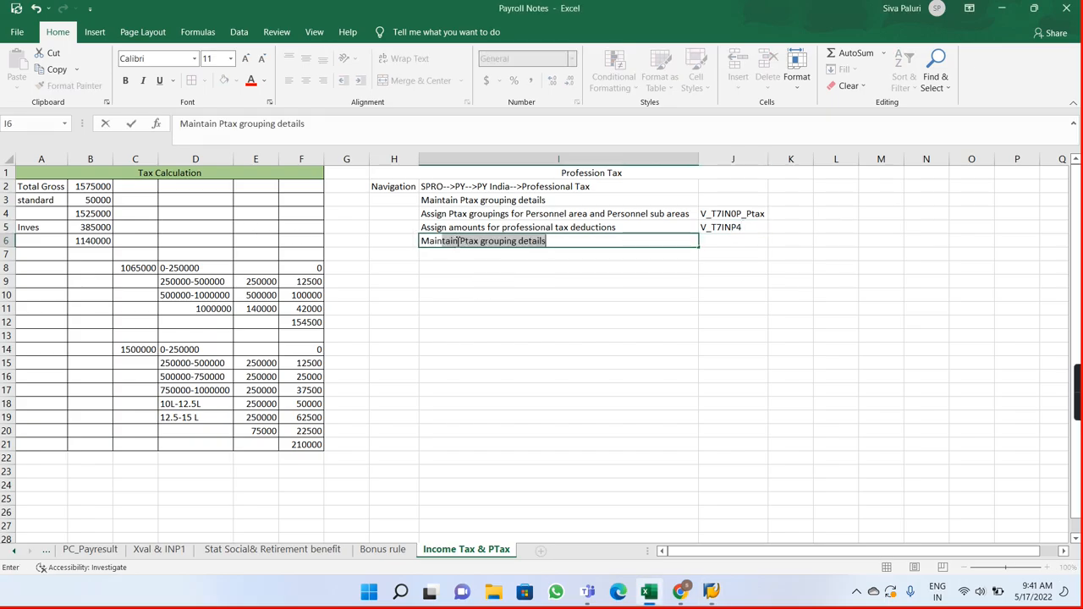
{"action": "key", "text": "alt+Tab"}
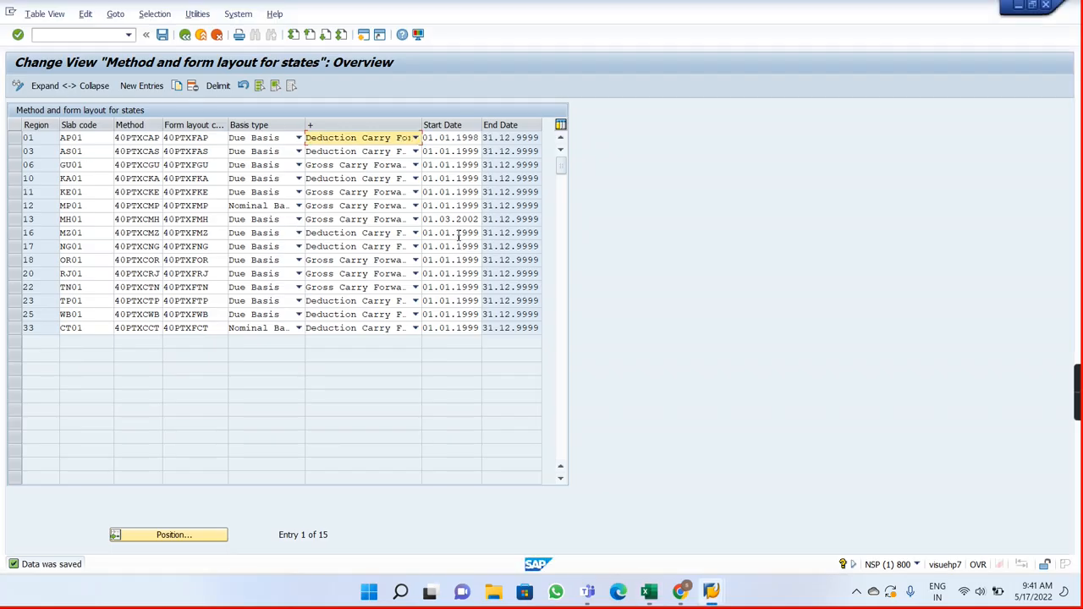
{"action": "key", "text": "alt+Tab"}
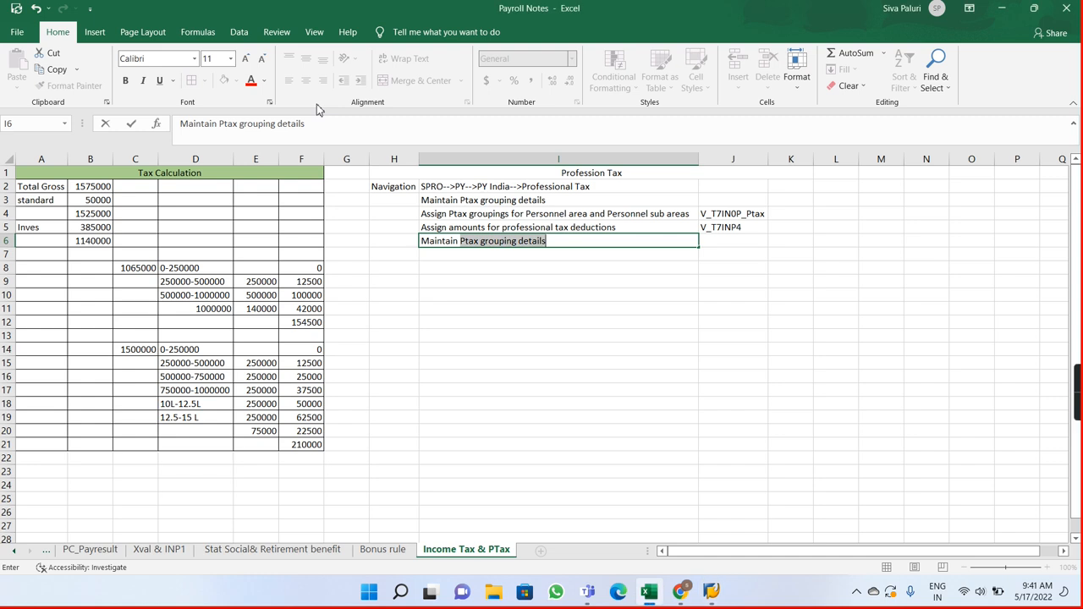
{"action": "type", "text": "method and"}
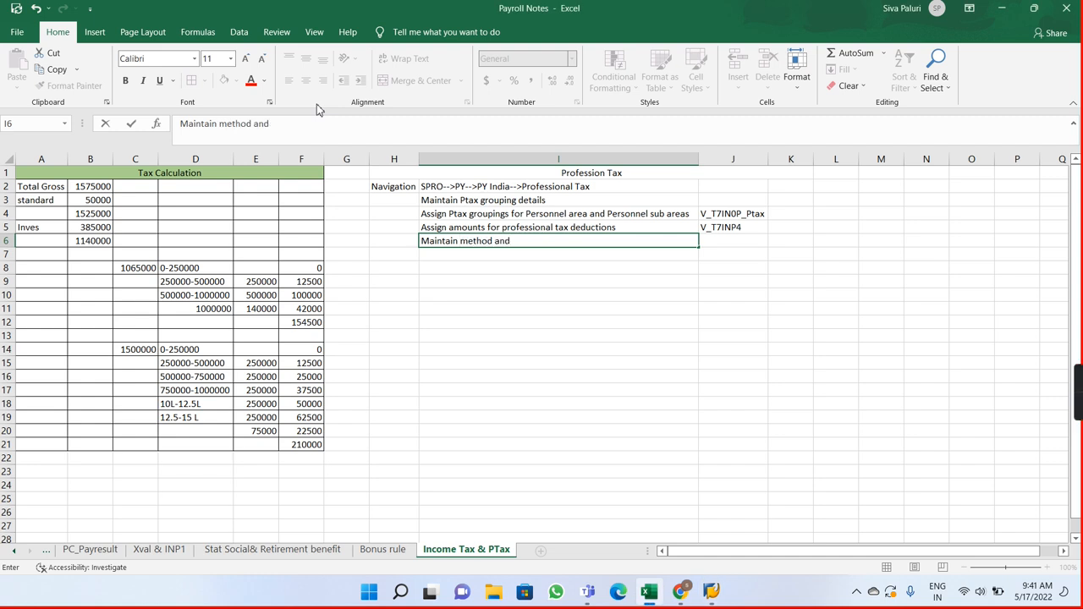
{"action": "type", "text": " form layouts fo"}
{"action": "key", "text": "alt+Tab"}
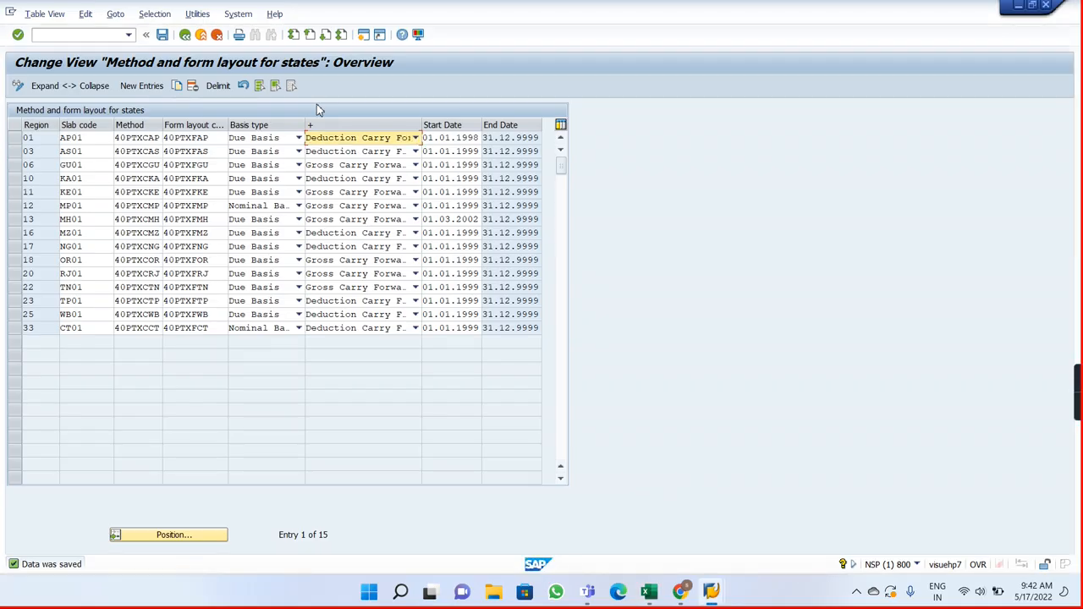
{"action": "key", "text": "alt+Tab"}
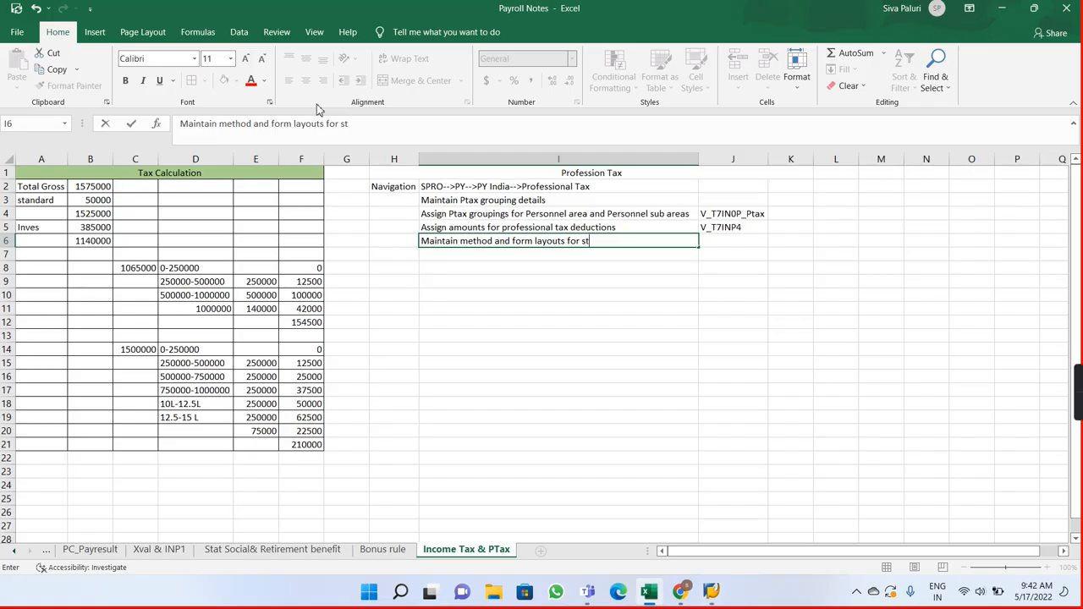
Step: Complete the cell I6 note with "states i.e., we assign slabrates to ptax groupings"
{"action": "type", "text": "r states i.e"}
{"action": "type", "text": "., we"}
{"action": "type", "text": " as"}
{"action": "key", "text": "BackSpace"}
{"action": "type", "text": "assign slabrea"}
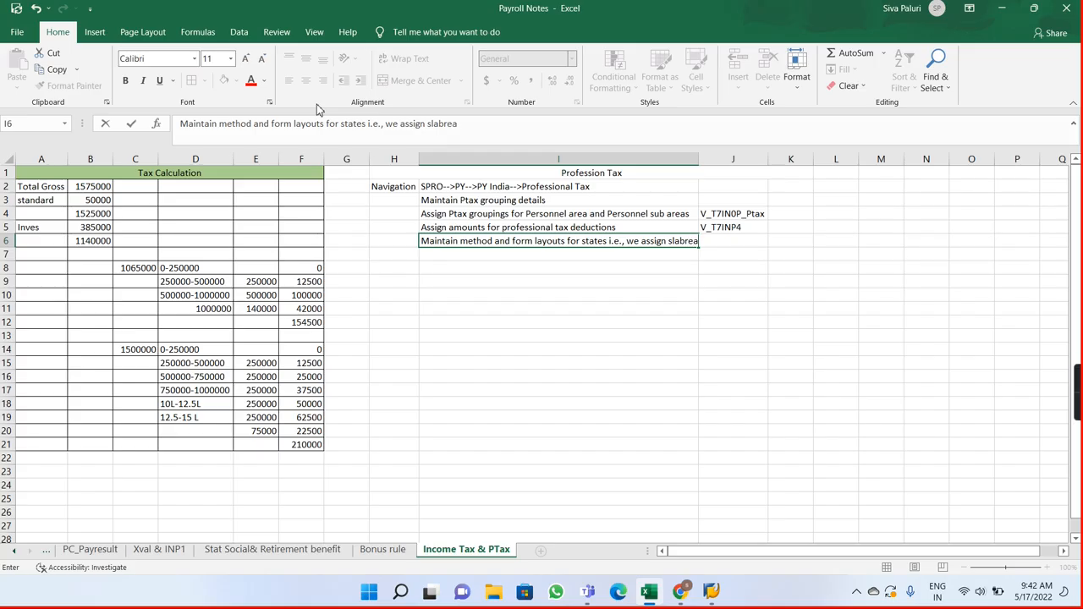
{"action": "key", "text": "BackSpace"}
{"action": "type", "text": "ates to ptax gr"}
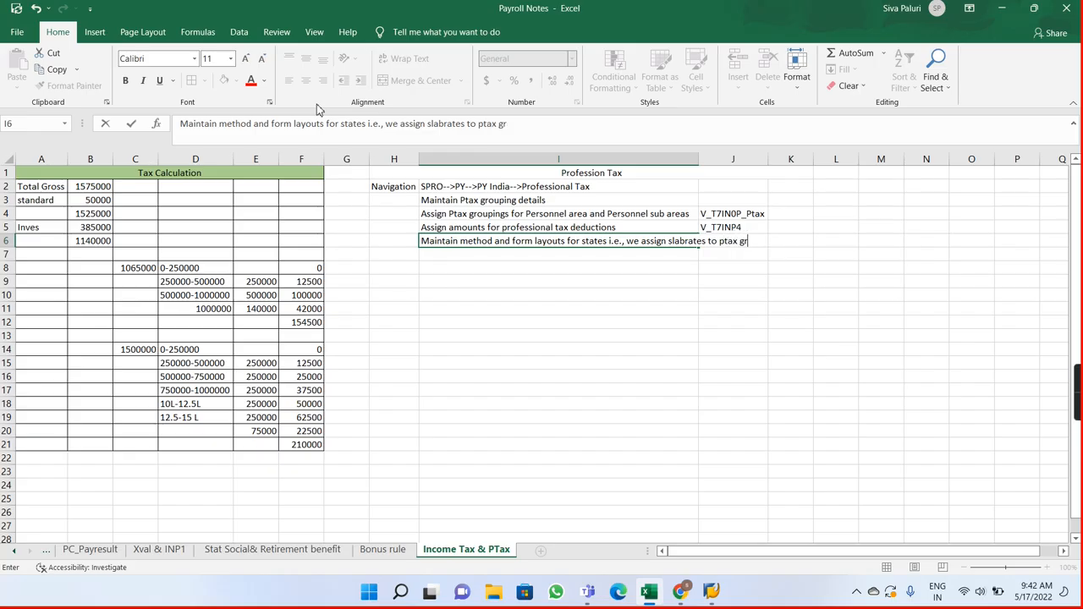
{"action": "type", "text": "oupings"}
{"action": "key", "text": "Return"}
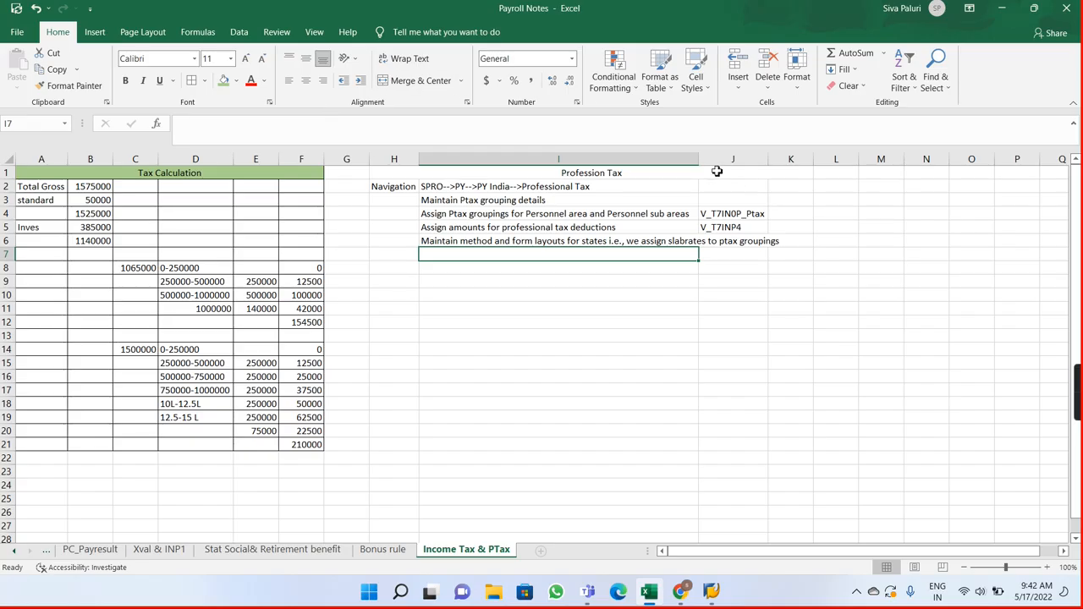
Step: Widen column I to fit the notes and record the method and form layout view name in cell J6
{"action": "left_click_drag", "start_coordinate": [707, 166], "coordinate": [792, 163]}
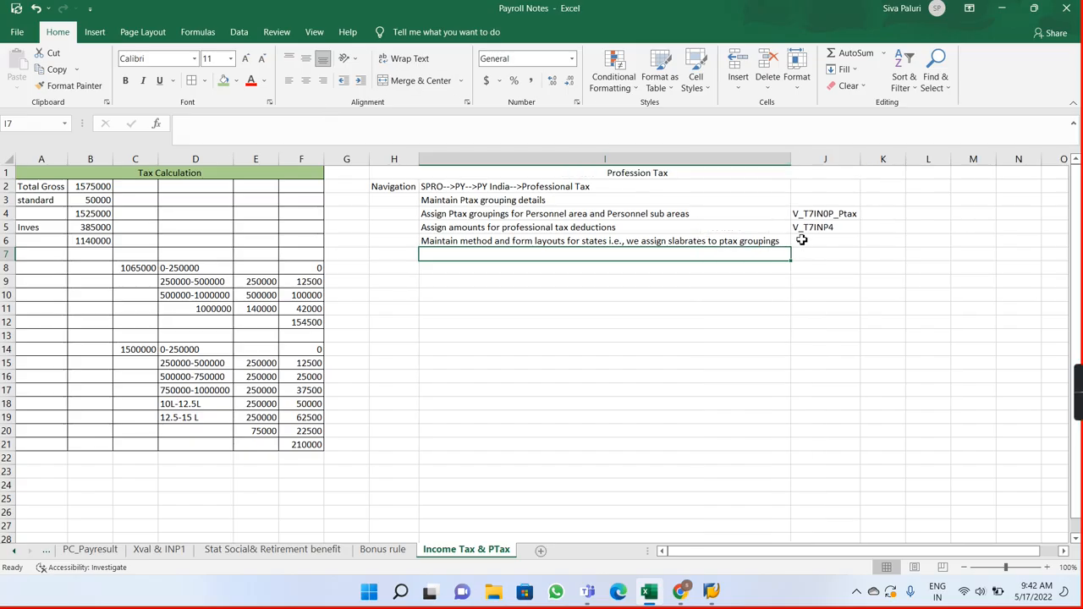
{"action": "left_click", "coordinate": [799, 240]}
{"action": "type", "text": "V_T7INP4"}
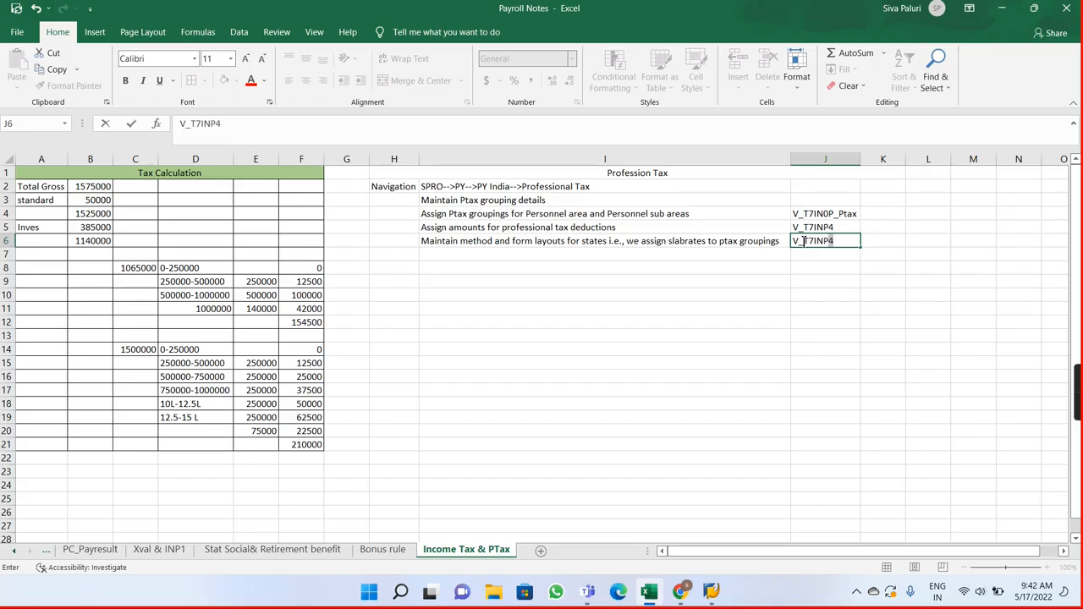
{"action": "key", "text": "Return"}
Step: Switch to SAP, start SM30 in a new session, and display the locked data of view V_T7INP3
{"action": "key", "text": "alt+Tab"}
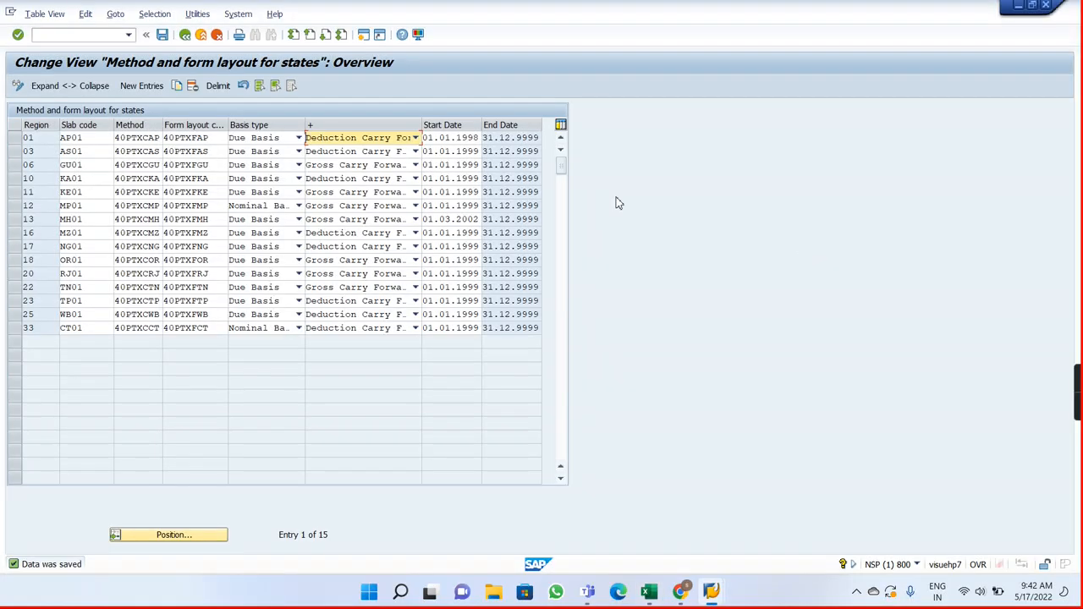
{"action": "left_click", "coordinate": [110, 35]}
{"action": "type", "text": "/osm30"}
{"action": "key", "text": "Return"}
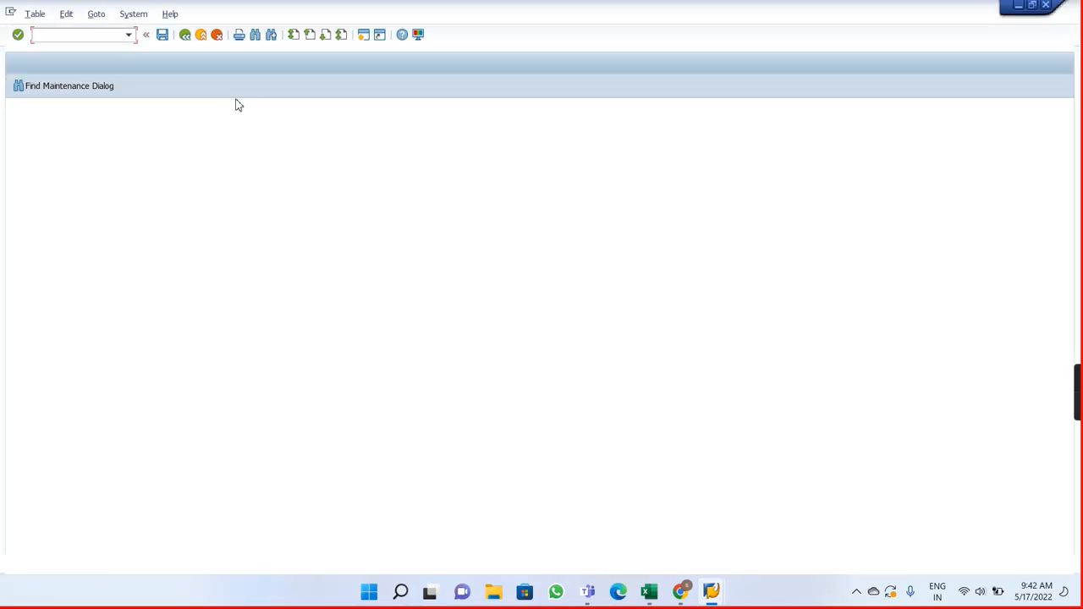
{"action": "type", "text": "V_T7IN"}
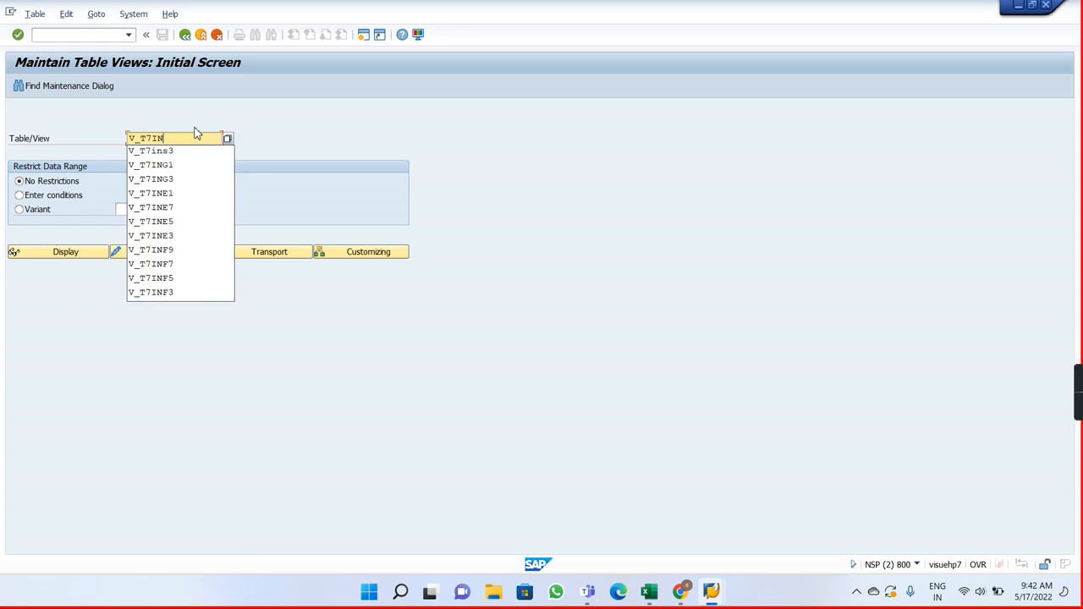
{"action": "type", "text": "P3"}
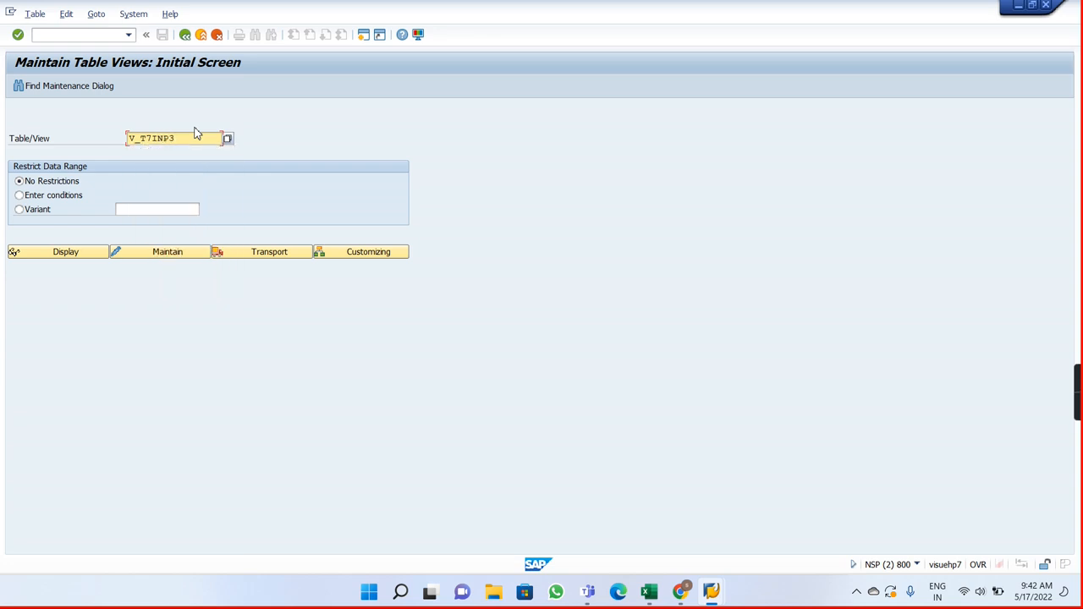
{"action": "left_click", "coordinate": [169, 256]}
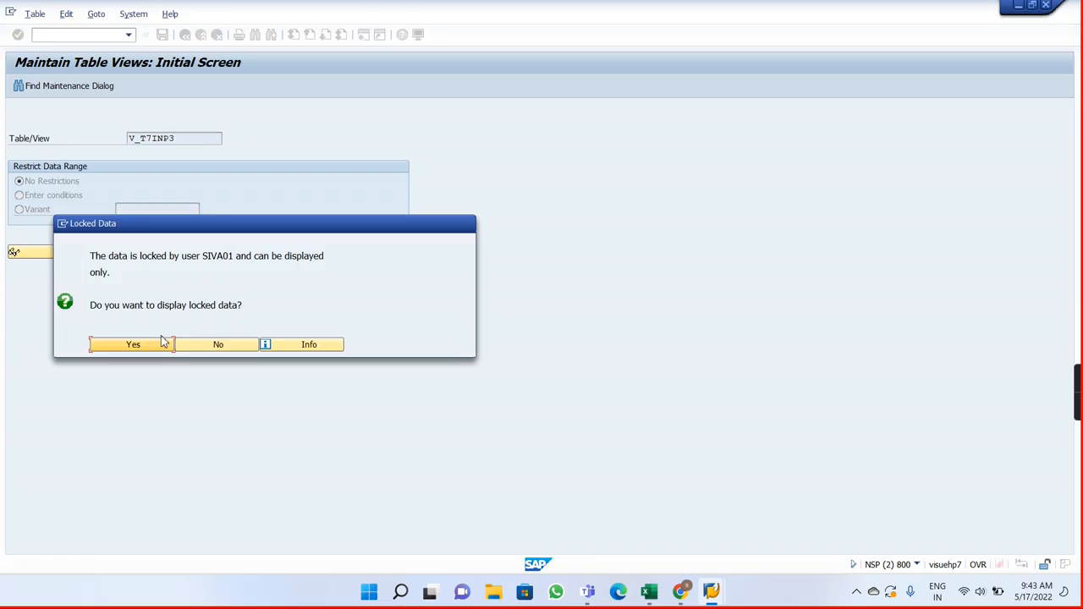
{"action": "left_click", "coordinate": [138, 347]}
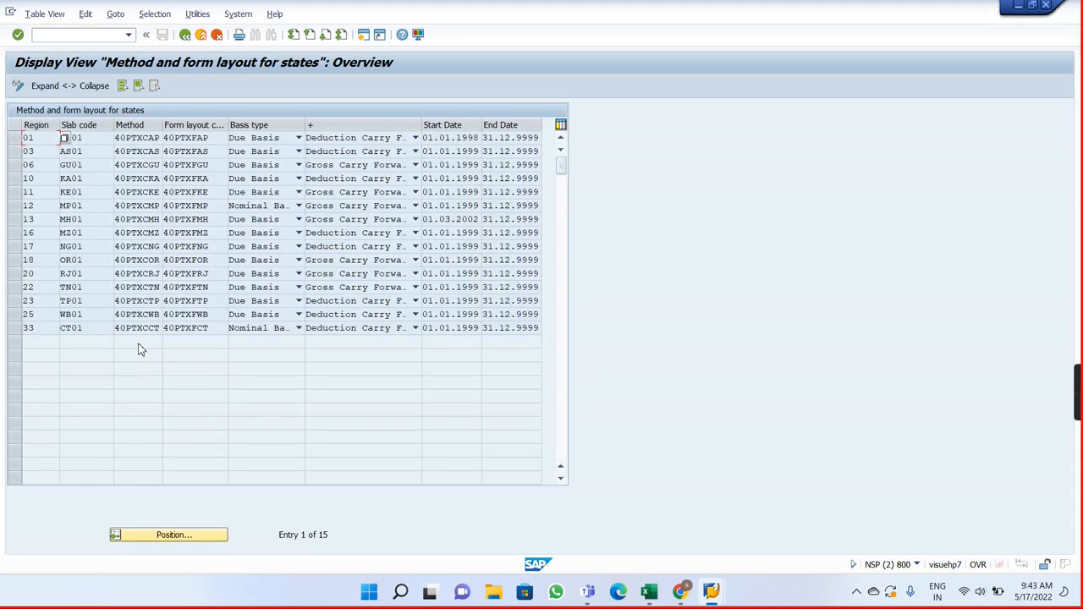
Step: Return to the IMG and examine the Professional Tax cumulation rules, special treatment of tax paid, and tax basis for the state of MP
{"action": "left_click", "coordinate": [183, 36]}
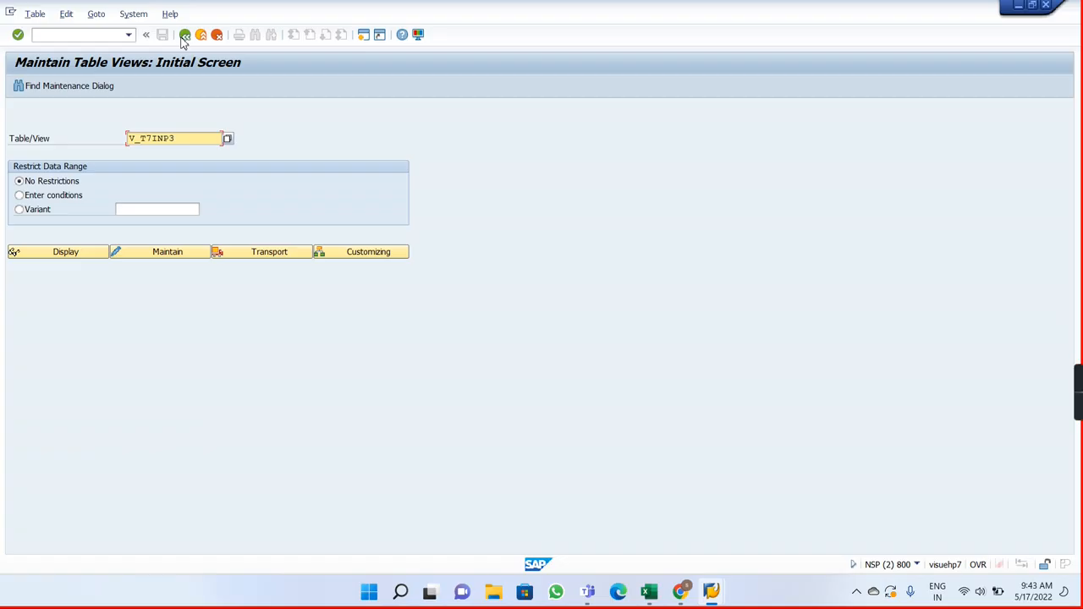
{"action": "left_click", "coordinate": [184, 36]}
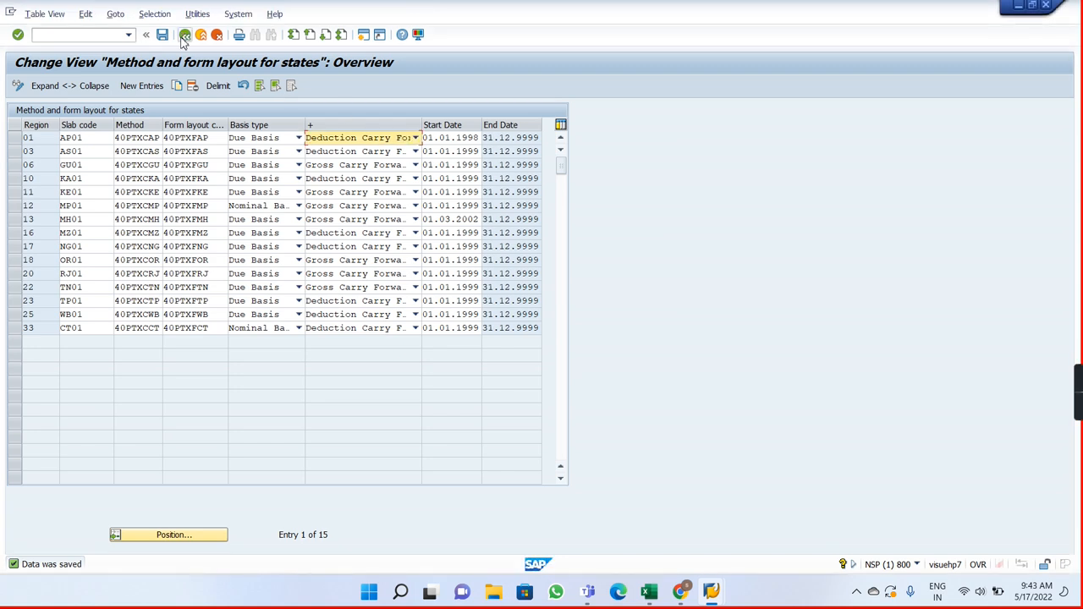
{"action": "left_click", "coordinate": [184, 36]}
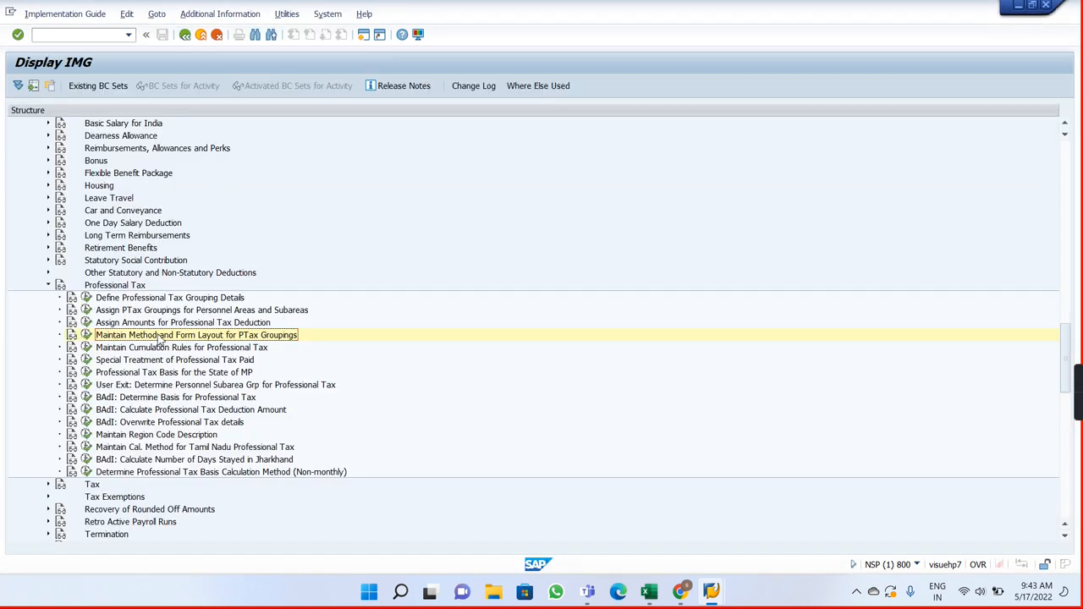
{"action": "left_click", "coordinate": [85, 348]}
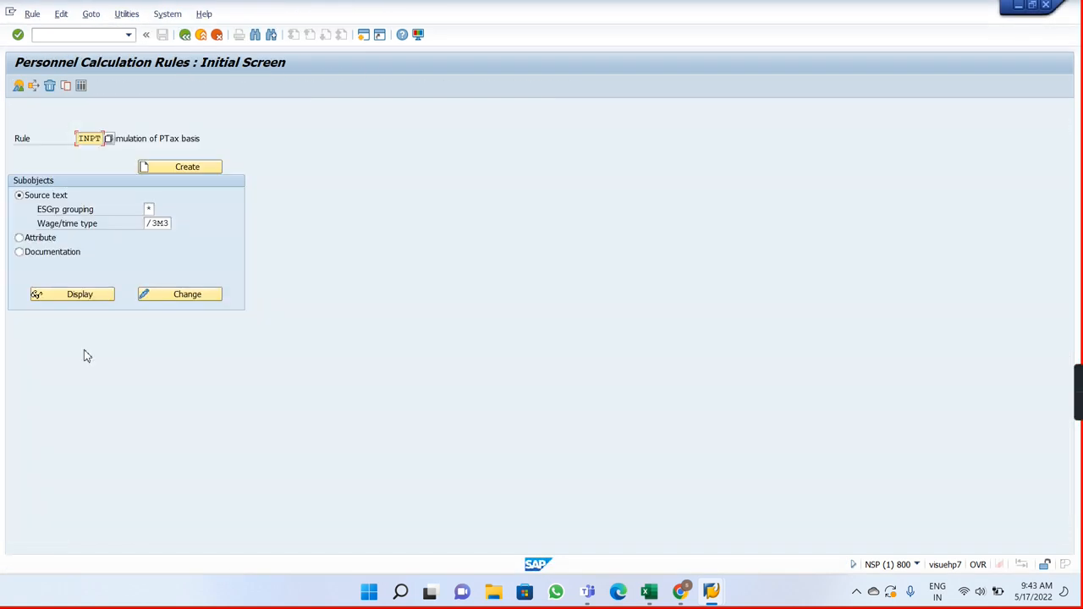
{"action": "left_click", "coordinate": [184, 35]}
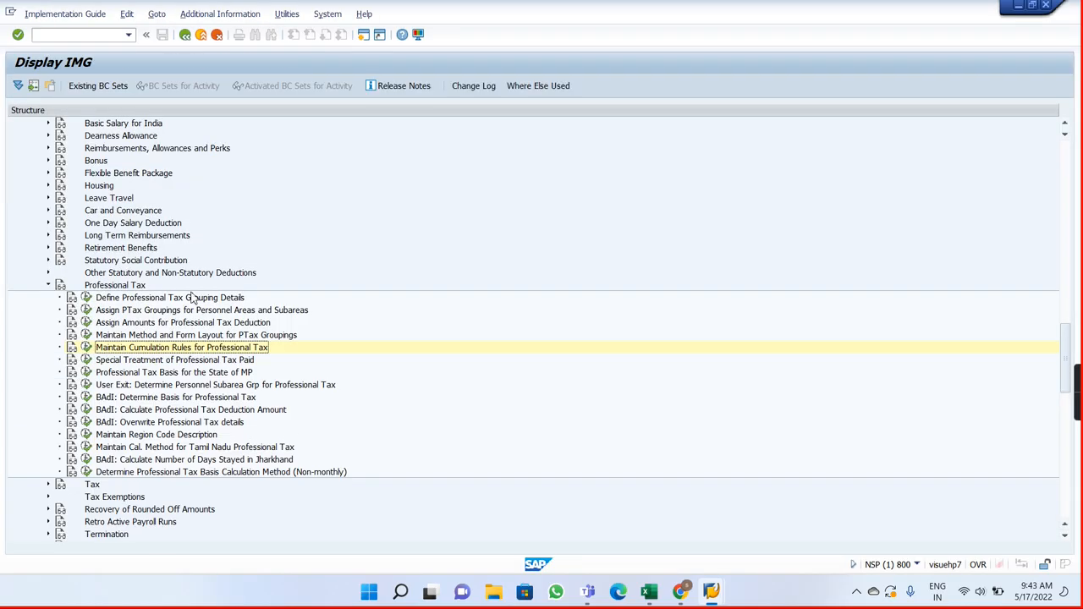
{"action": "left_click", "coordinate": [86, 364]}
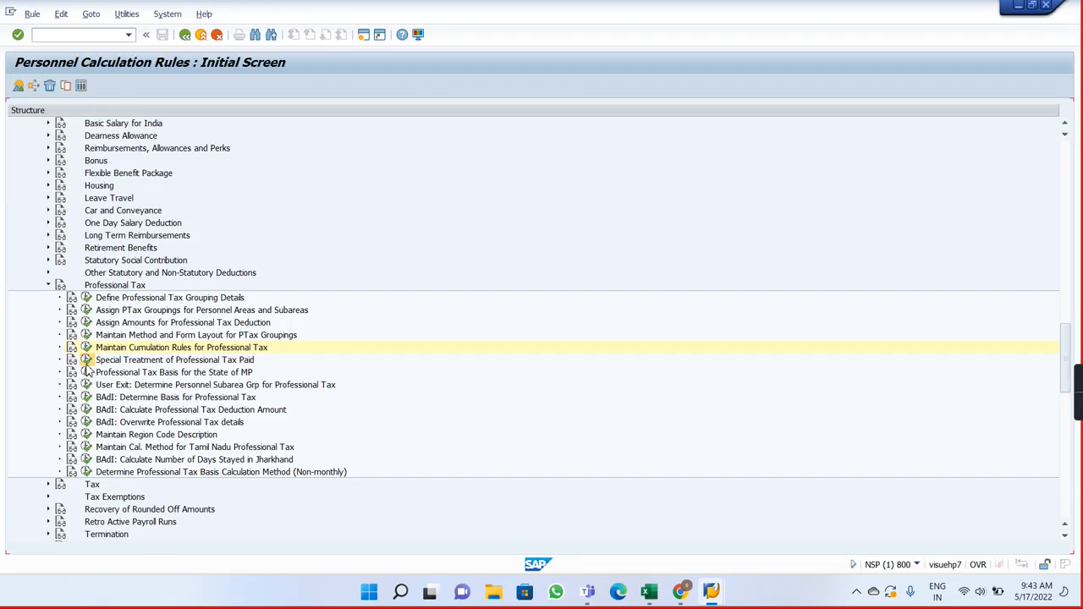
{"action": "left_click", "coordinate": [185, 36]}
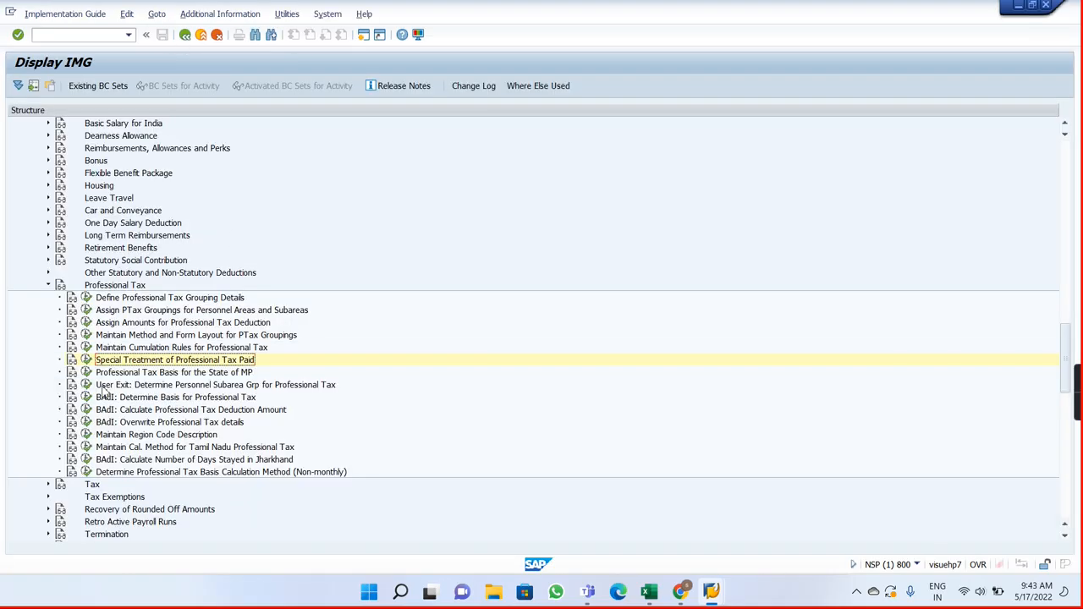
{"action": "left_click", "coordinate": [86, 372]}
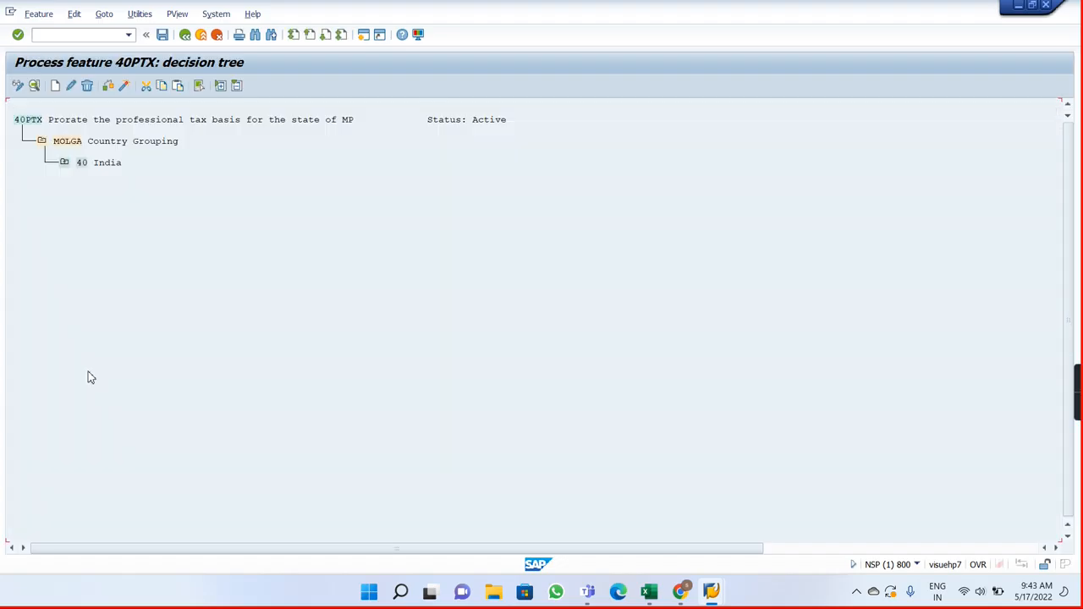
{"action": "left_click", "coordinate": [185, 35]}
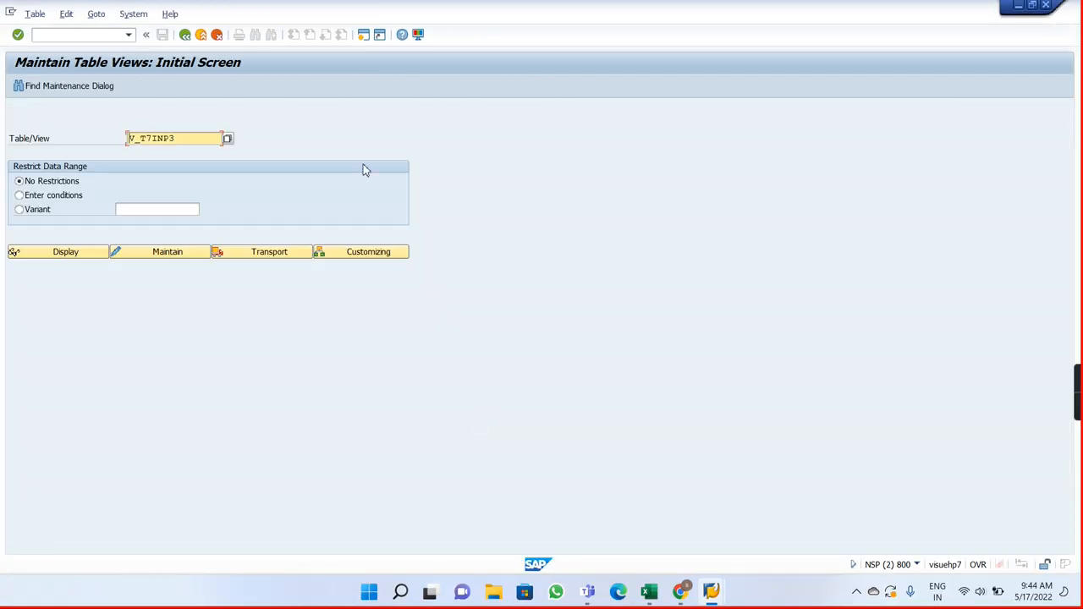
Step: Open transaction PA30 in the table maintenance session and load the employee's personnel number
{"action": "left_click", "coordinate": [96, 39]}
{"action": "type", "text": "/npa30"}
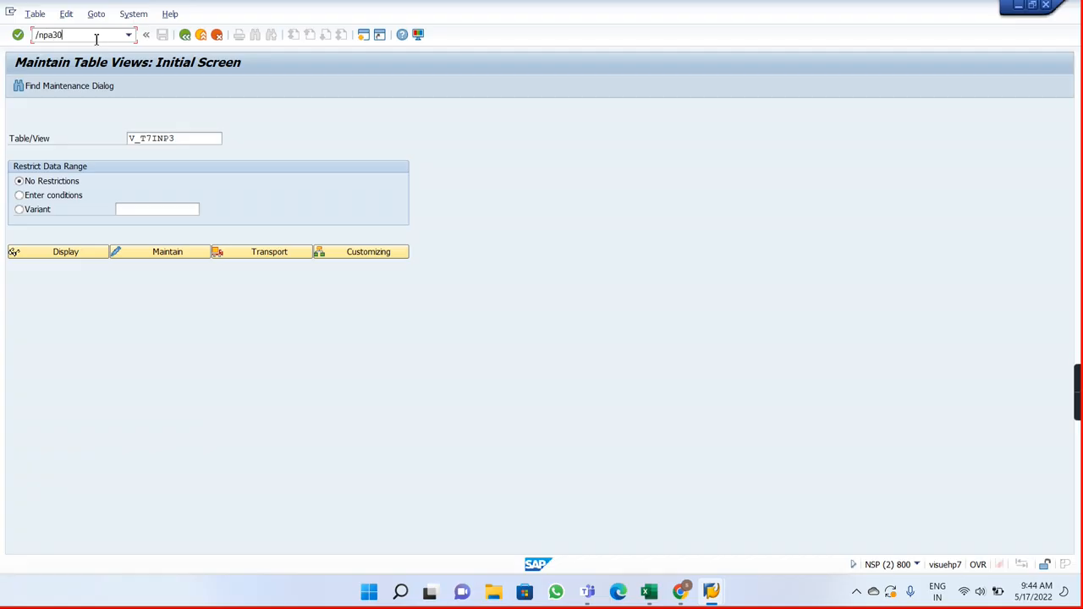
{"action": "key", "text": "Return"}
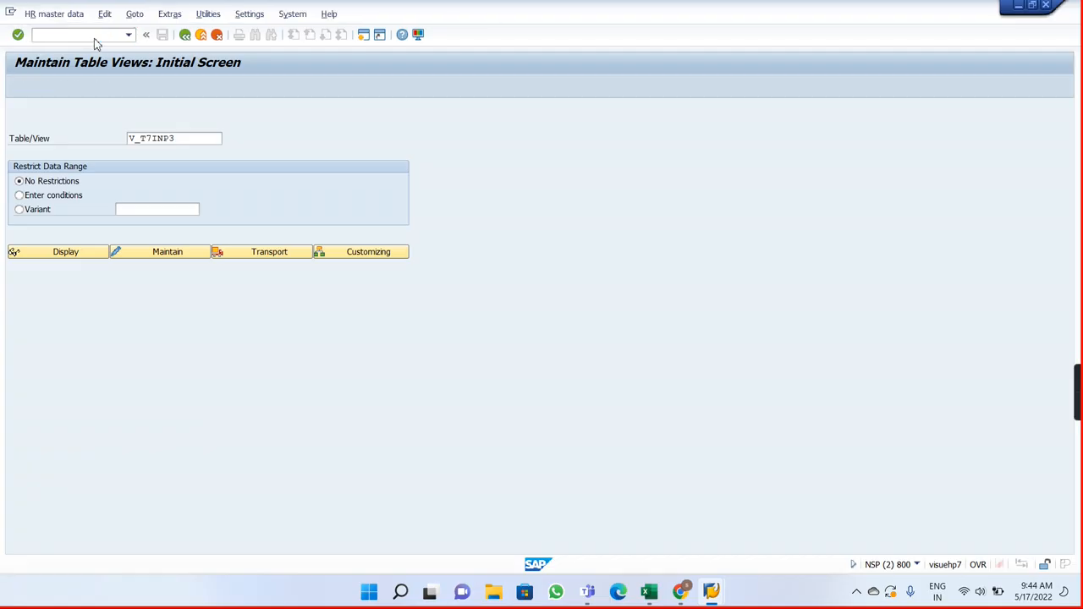
{"action": "type", "text": "8"}
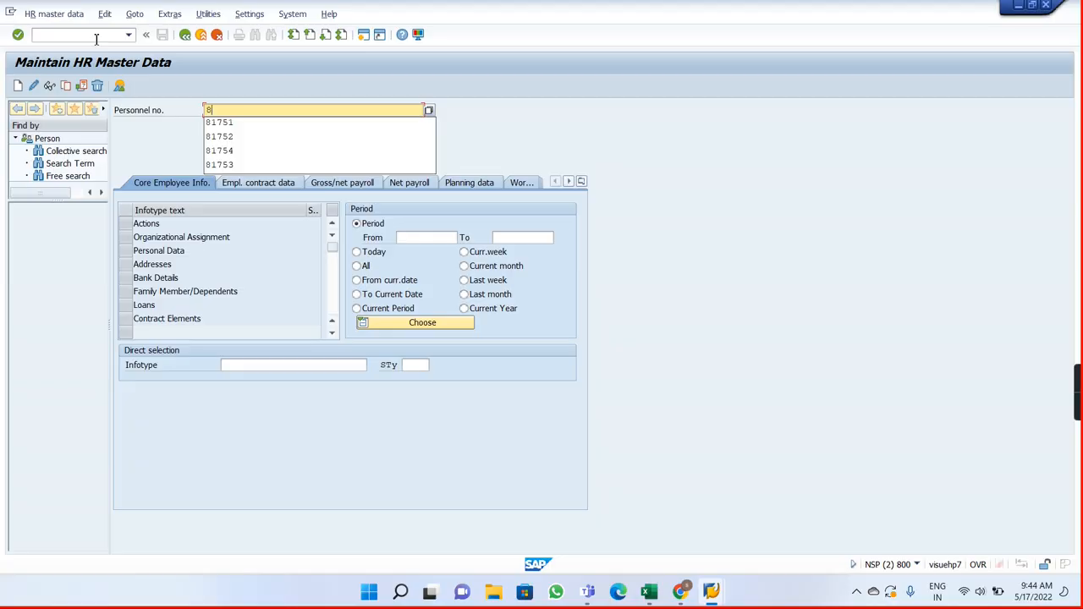
{"action": "key", "text": "Down"}
{"action": "key", "text": "Return"}
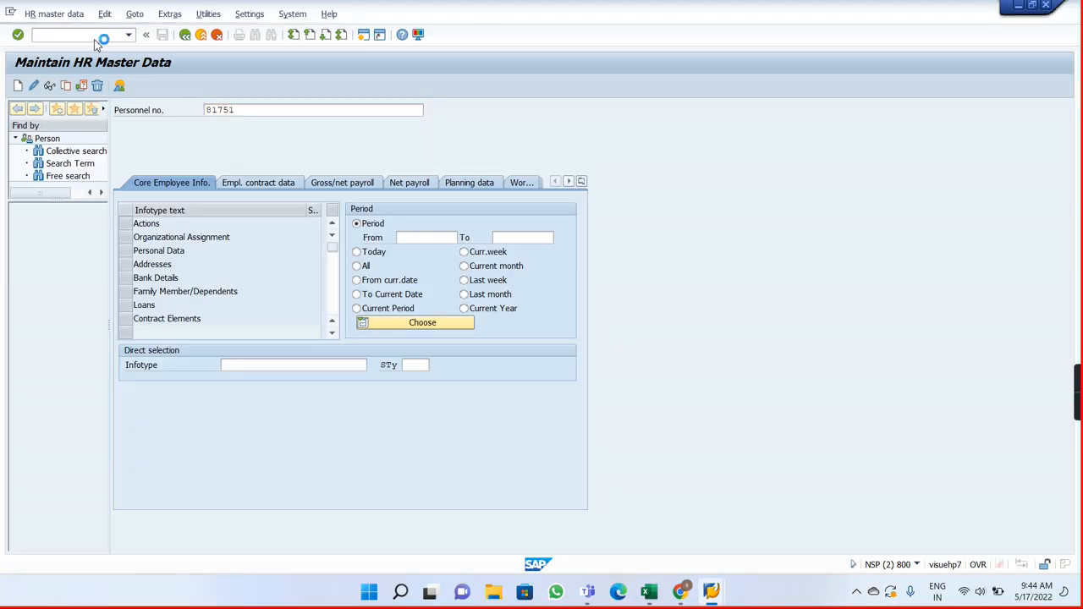
Step: Load the employee's master data and look up the subtypes of infotype 185 (Personal IDs)
{"action": "key", "text": "Return"}
{"action": "left_click", "coordinate": [269, 371]}
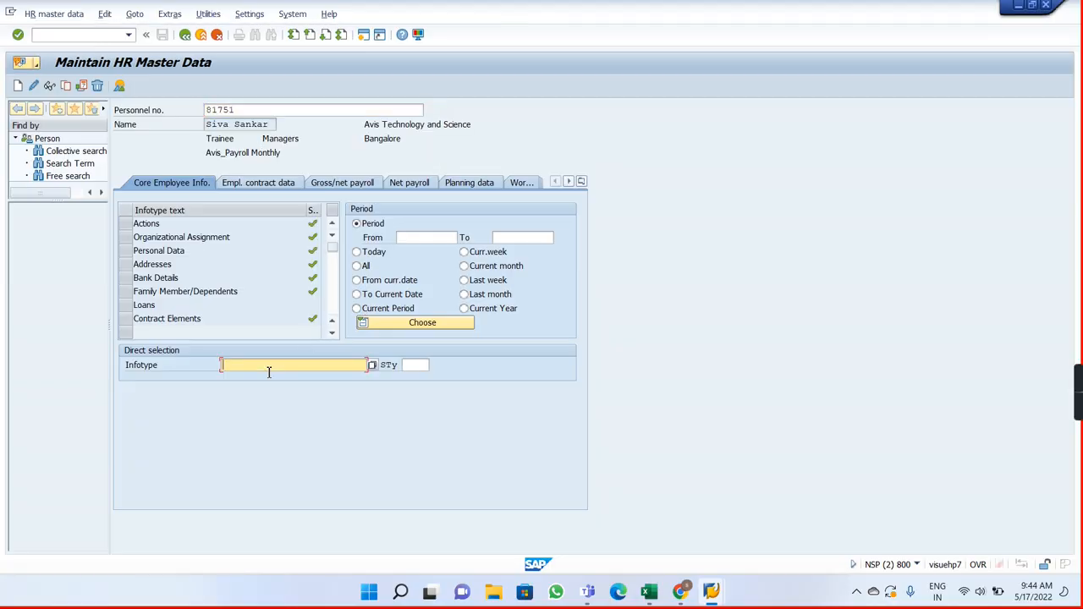
{"action": "type", "text": "185"}
{"action": "key", "text": "Return"}
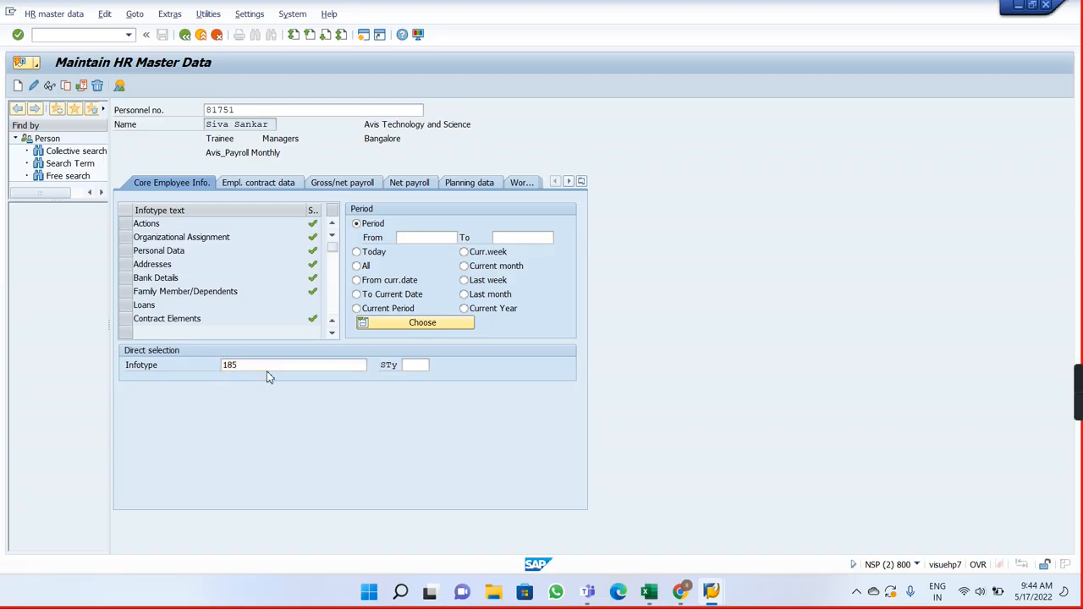
{"action": "left_click", "coordinate": [418, 365]}
{"action": "left_click", "coordinate": [436, 366]}
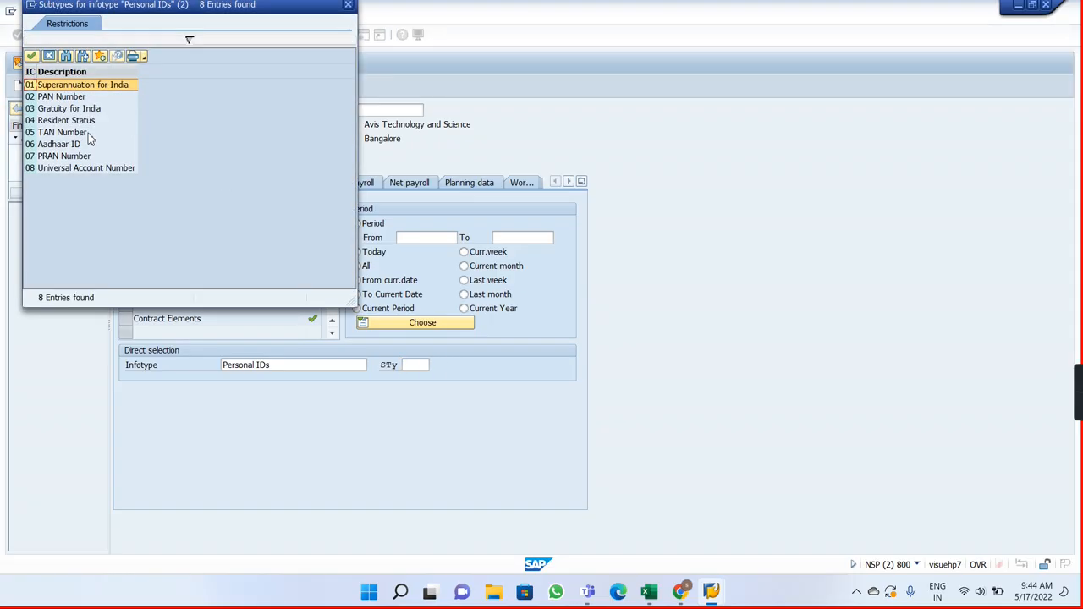
{"action": "left_click", "coordinate": [350, 6]}
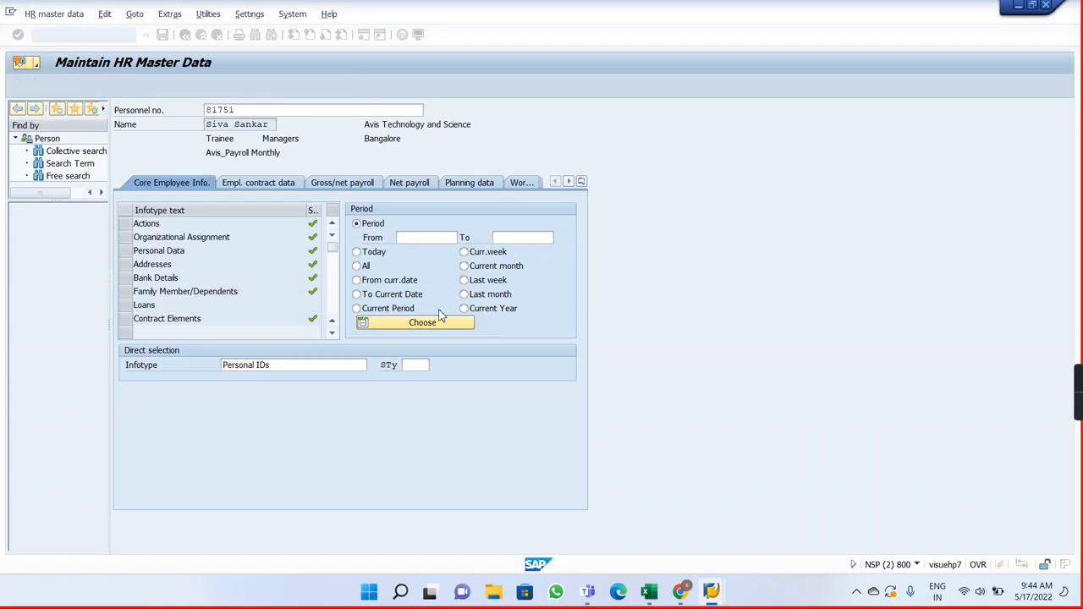
Step: Set the infotype to 588 (Other Statutory Deductions) and choose subtype 0003, PTX (Professional Tax Eligibility)
{"action": "left_click", "coordinate": [306, 370]}
{"action": "key", "text": "BackSpace"}
{"action": "key", "text": "BackSpace"}
{"action": "key", "text": "BackSpace"}
{"action": "key", "text": "BackSpace"}
{"action": "key", "text": "BackSpace"}
{"action": "key", "text": "BackSpace"}
{"action": "key", "text": "BackSpace"}
{"action": "key", "text": "BackSpace"}
{"action": "key", "text": "BackSpace"}
{"action": "key", "text": "BackSpace"}
{"action": "key", "text": "BackSpace"}
{"action": "key", "text": "BackSpace"}
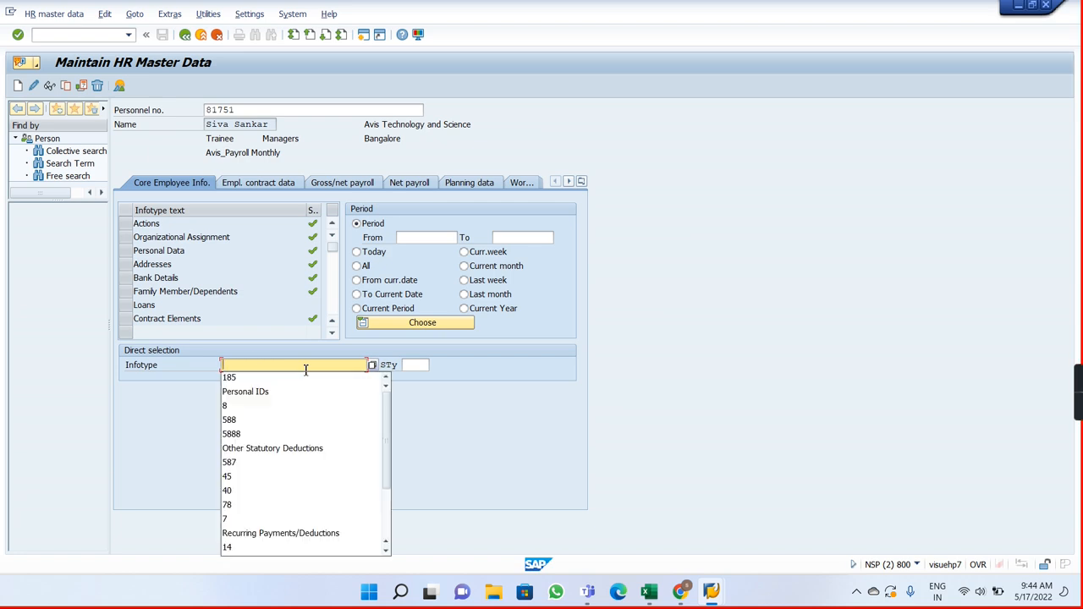
{"action": "type", "text": "588"}
{"action": "key", "text": "Return"}
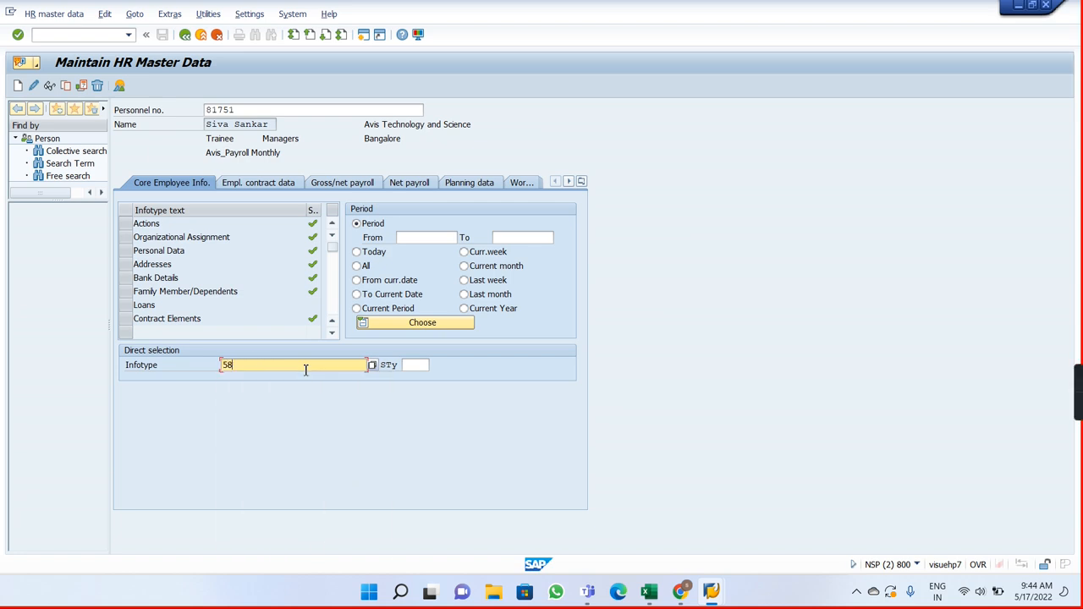
{"action": "left_click", "coordinate": [417, 366]}
{"action": "left_click", "coordinate": [434, 366]}
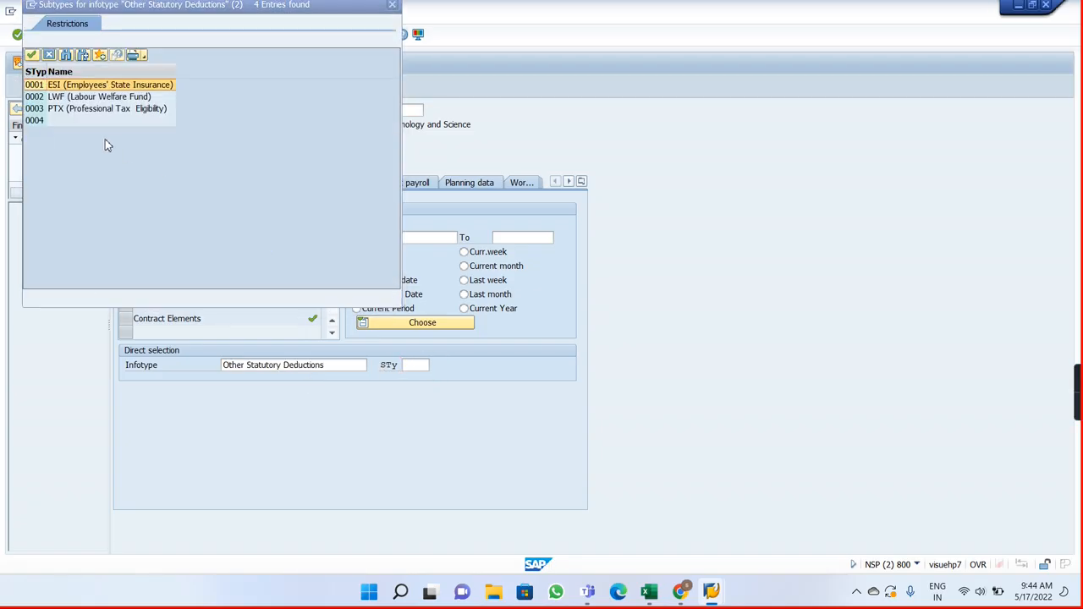
{"action": "left_click", "coordinate": [37, 111]}
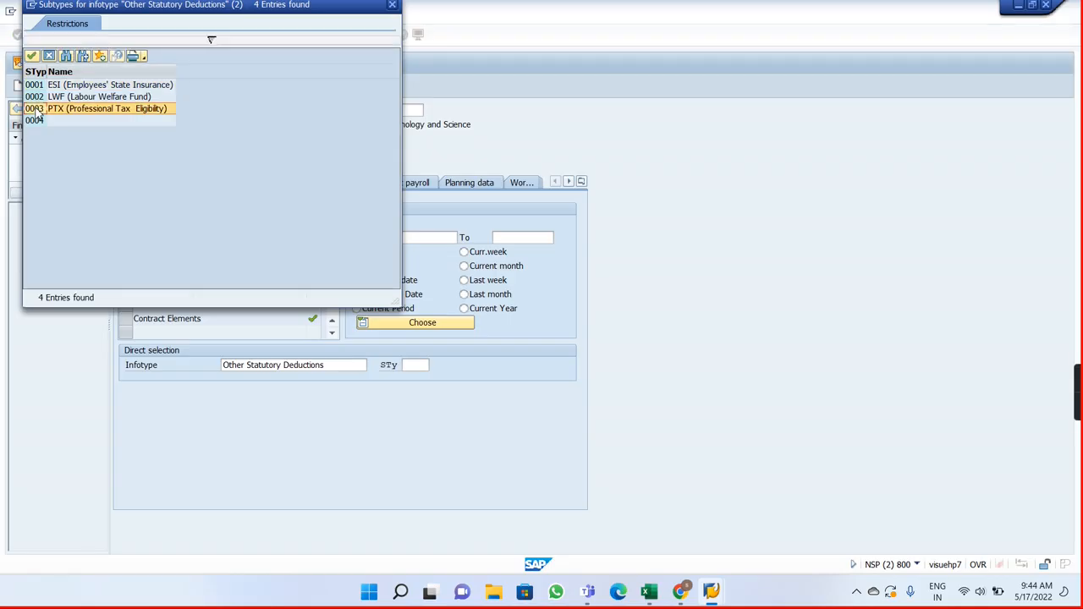
{"action": "double_click", "coordinate": [37, 111]}
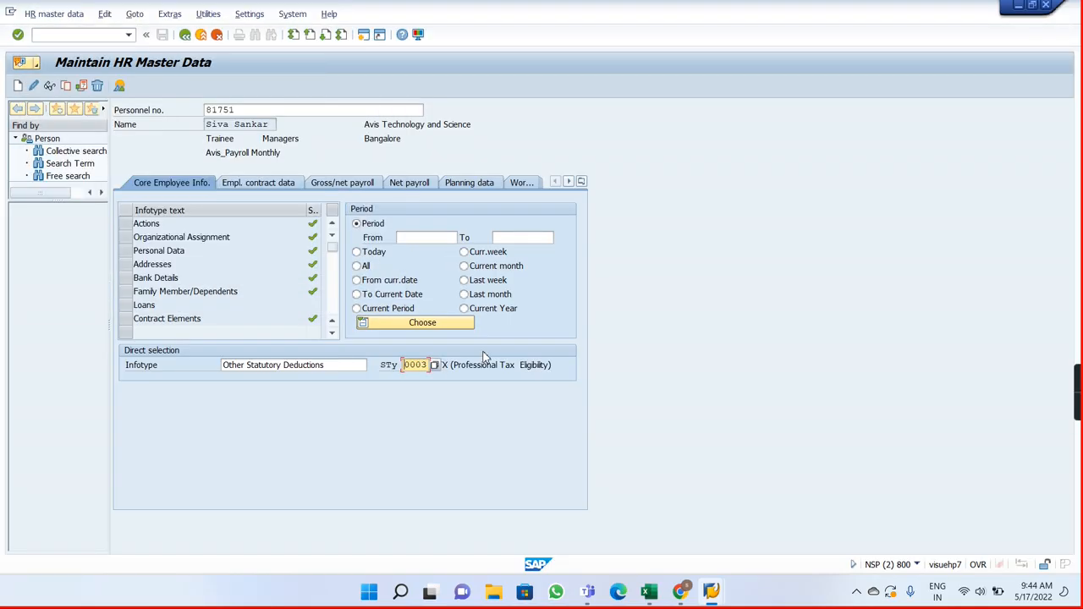
Step: Switch to Payroll Notes in Excel and record in cell I7 the need to maintain infotype 0588 and subtype 0003
{"action": "key", "text": "alt+Tab"}
{"action": "key", "text": "alt+Tab"}
{"action": "key", "text": "alt+Tab"}
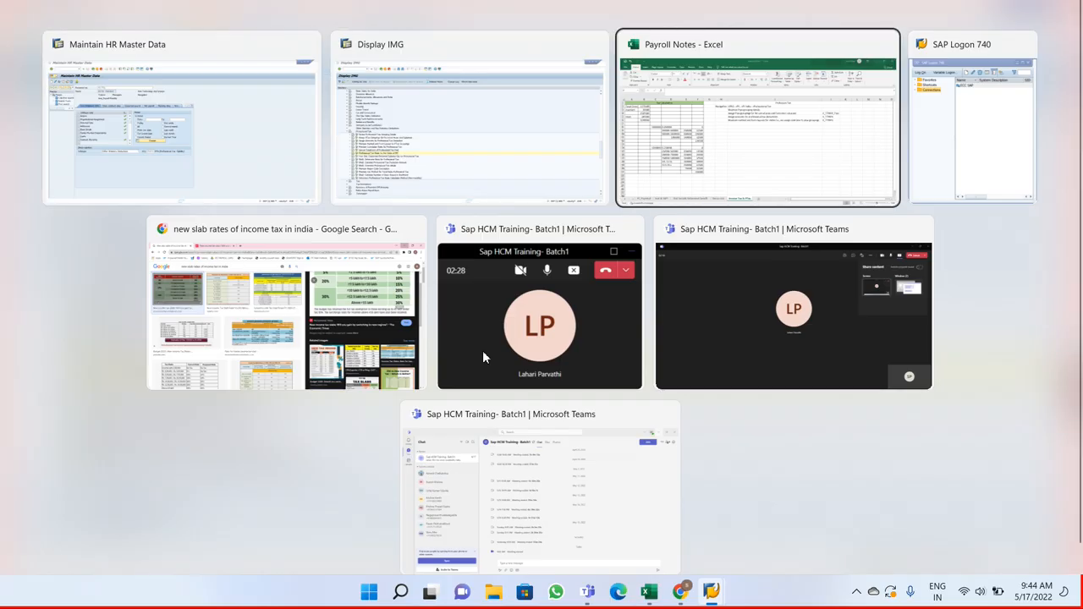
{"action": "left_click", "coordinate": [433, 256]}
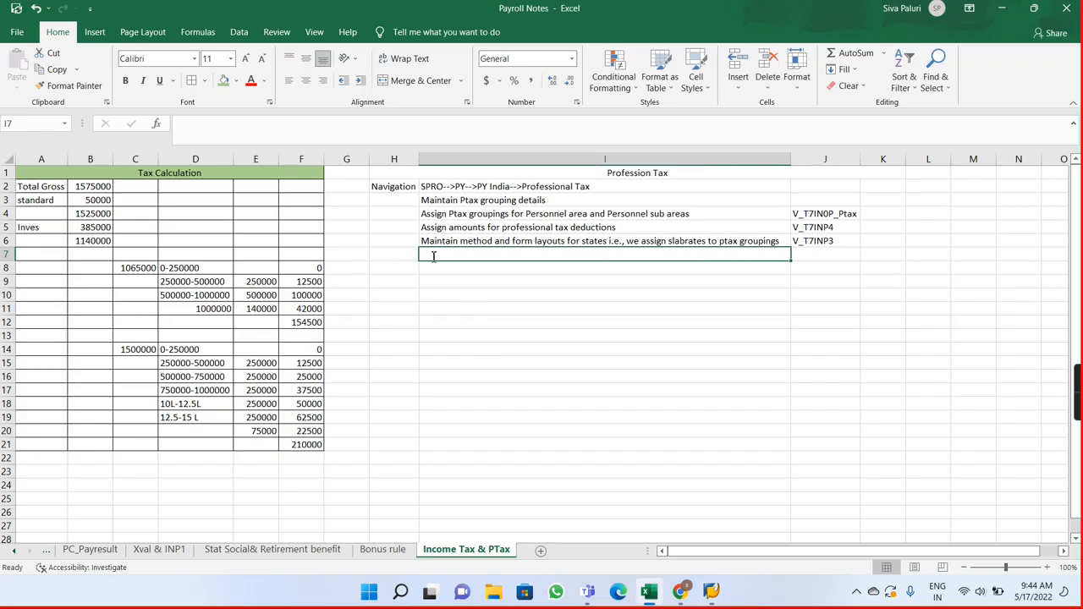
{"action": "type", "text": "Maintain P"}
{"action": "key", "text": "BackSpace"}
{"action": "key", "text": "BackSpace"}
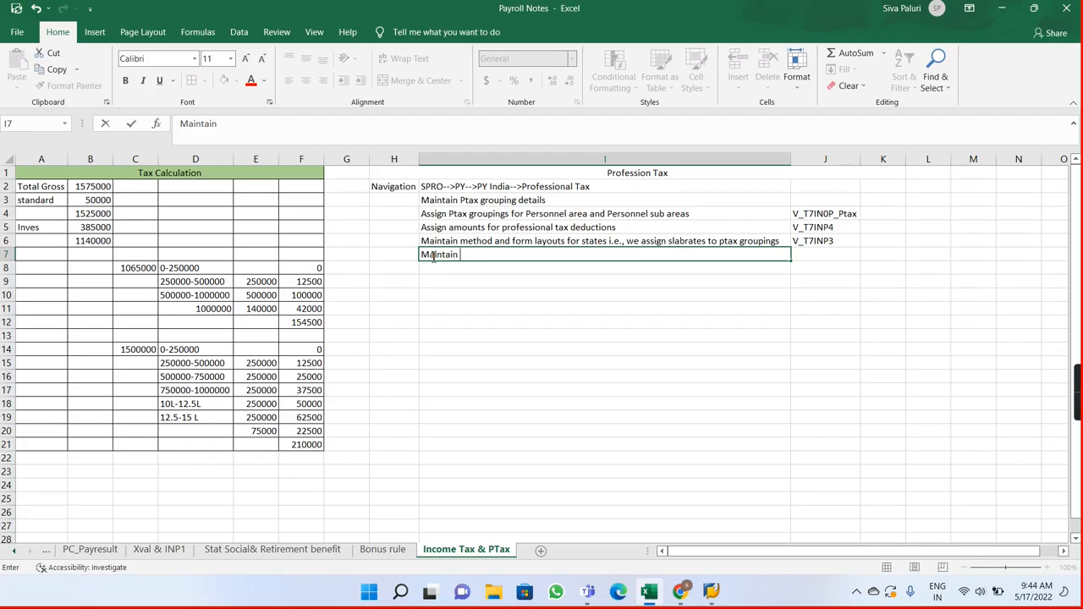
{"action": "type", "text": "infotype 0588 and subtype 0003 to maintain Ot"}
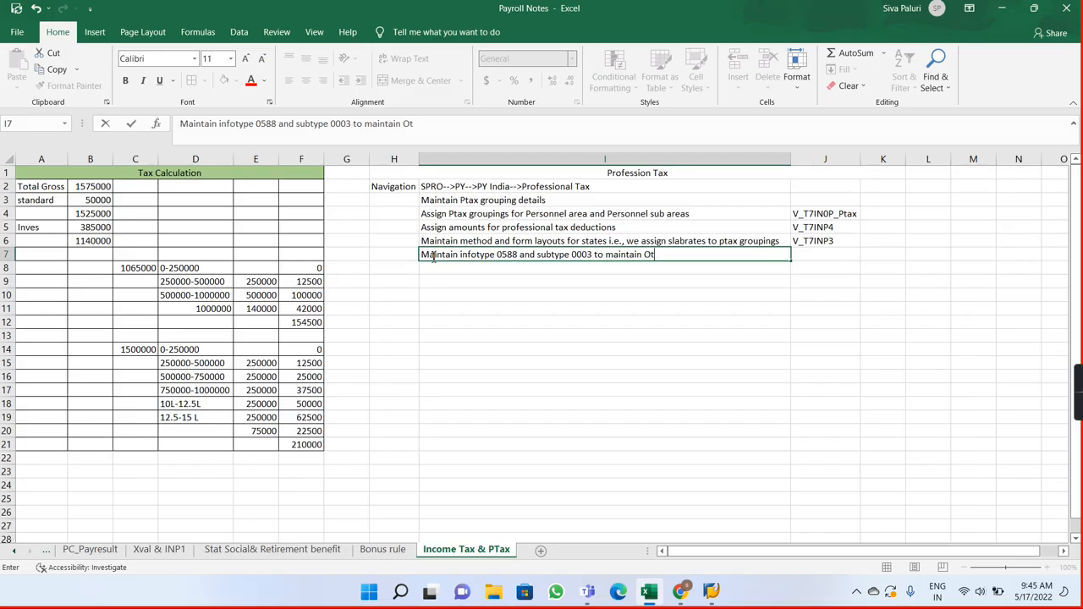
{"action": "type", "text": "x"}
{"action": "key", "text": "Return"}
Step: Switch back to SAP and create an Other Statutory Deductions record for the employee, valid from 01.01.2022
{"action": "key", "text": "alt+Tab"}
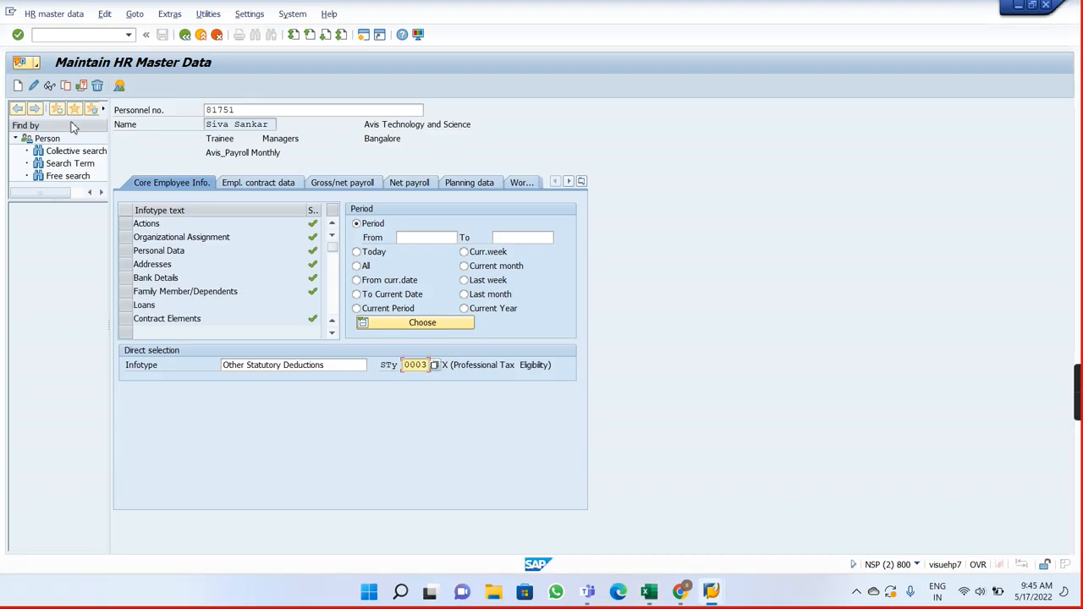
{"action": "left_click", "coordinate": [18, 87]}
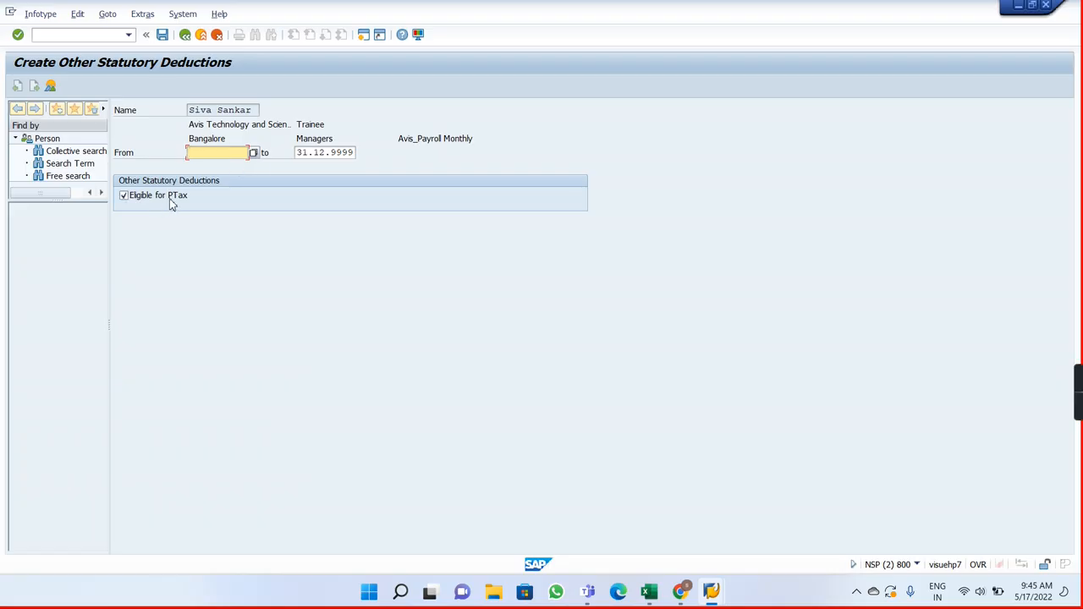
{"action": "type", "text": "01.0"}
{"action": "type", "text": "1.2022"}
{"action": "key", "text": "Return"}
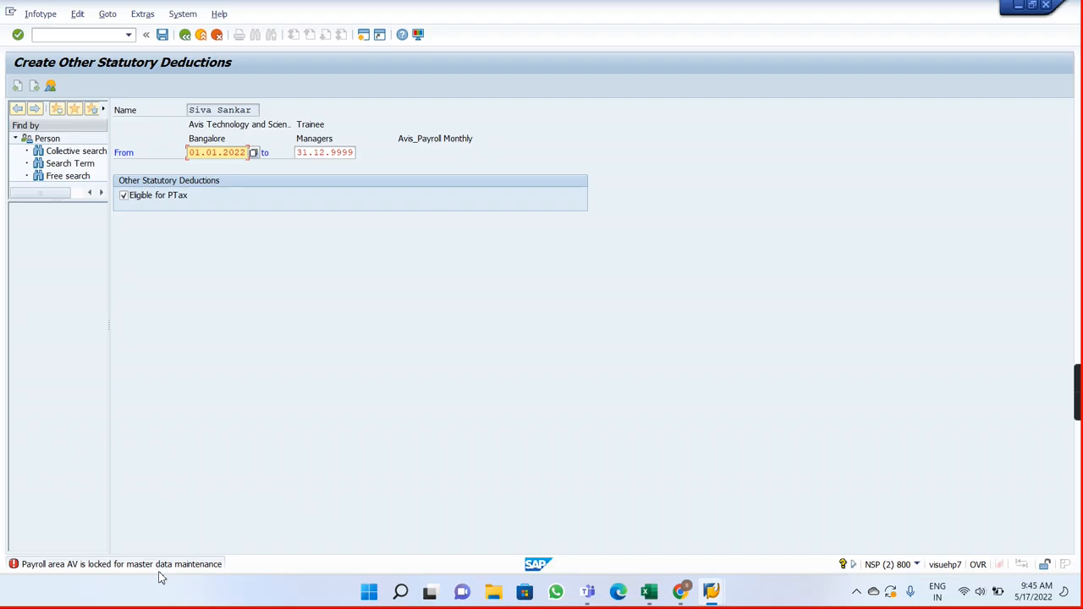
Step: Open transaction PA03 in a new session, release payroll area AV for correction, and save the control record
{"action": "left_click", "coordinate": [86, 35]}
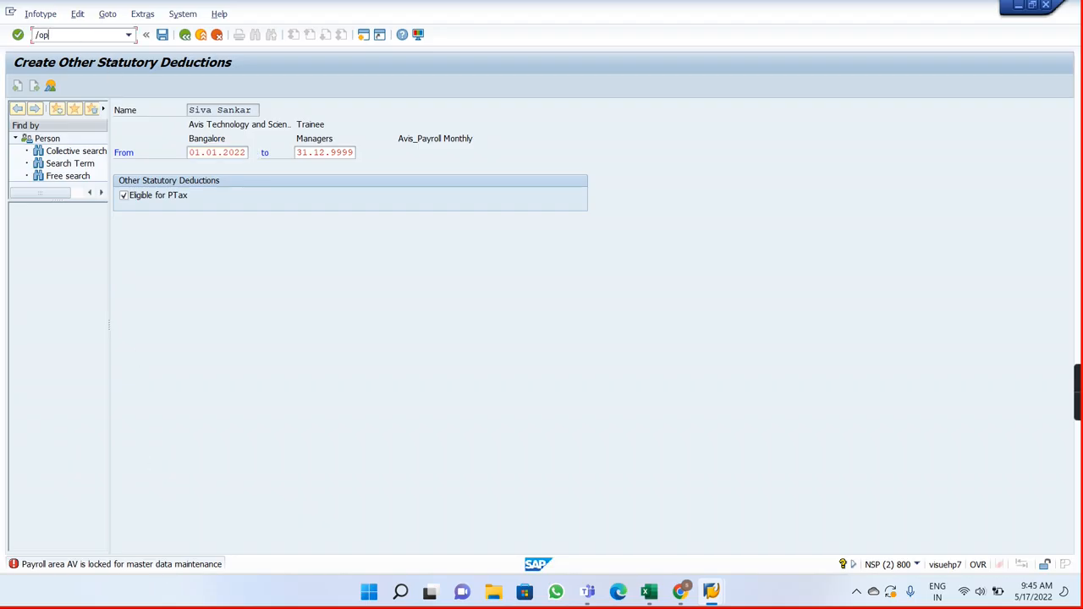
{"action": "type", "text": "/opa03"}
{"action": "key", "text": "Return"}
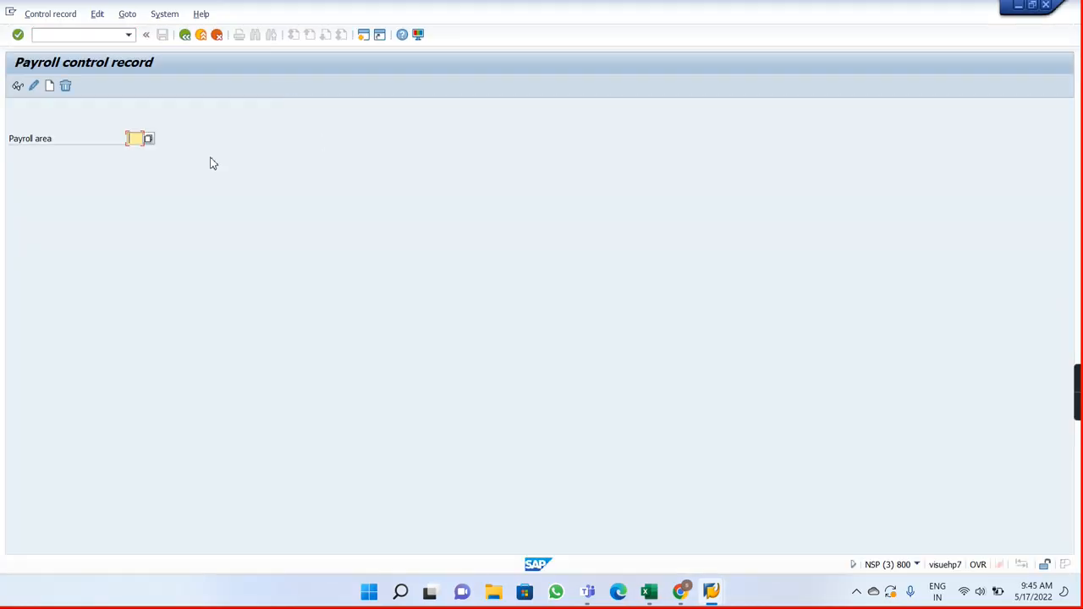
{"action": "type", "text": "AV"}
{"action": "key", "text": "Return"}
{"action": "left_click", "coordinate": [34, 85]}
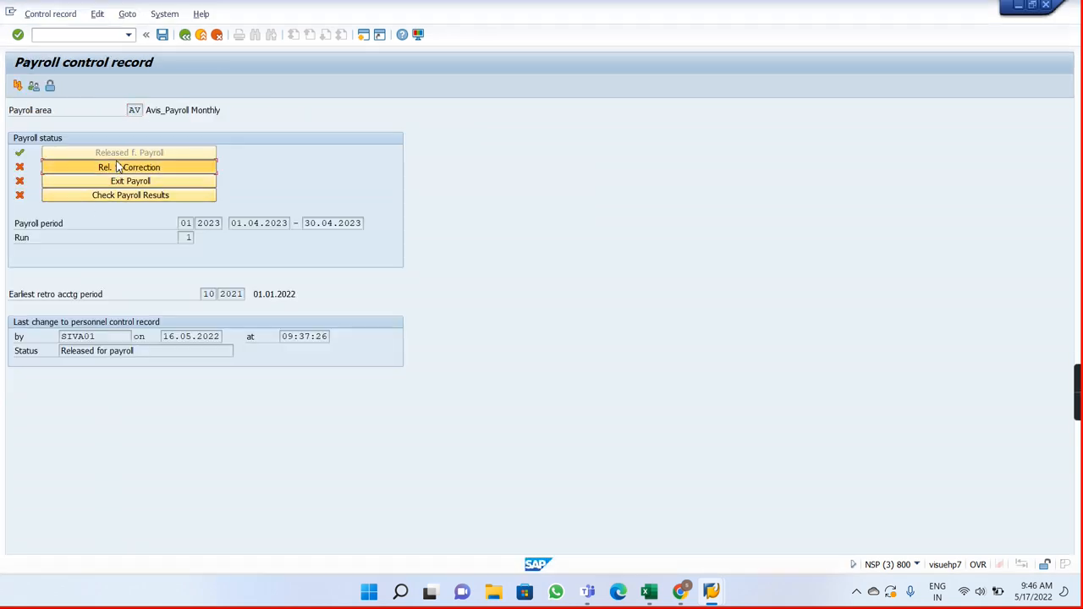
{"action": "left_click", "coordinate": [119, 167]}
{"action": "left_click", "coordinate": [164, 34]}
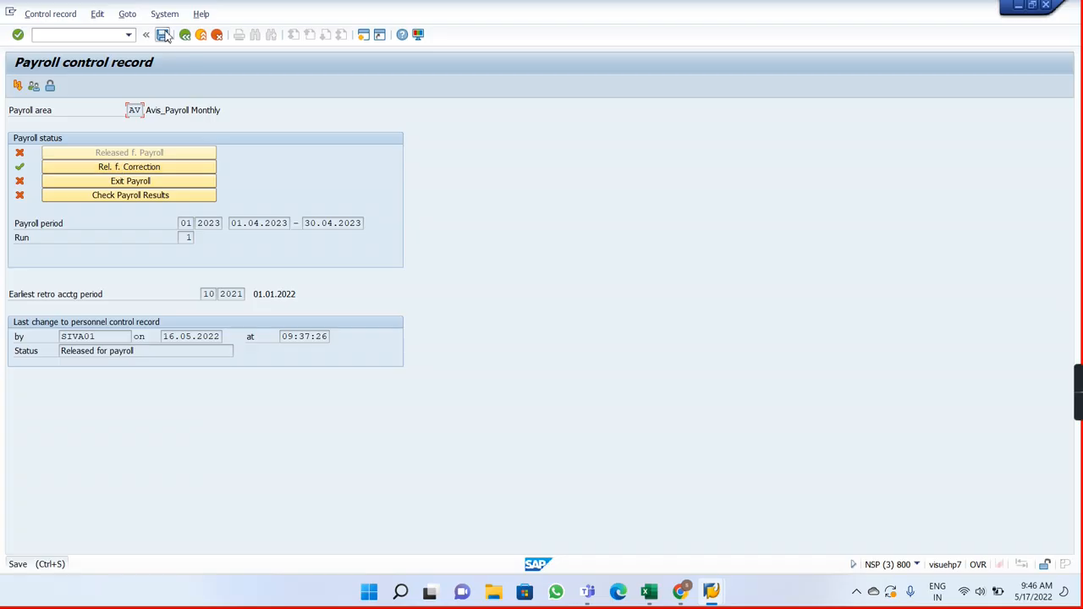
Step: Return to the employee's Other Statutory Deductions record and save it as eligible for PTax
{"action": "key", "text": "alt+Tab"}
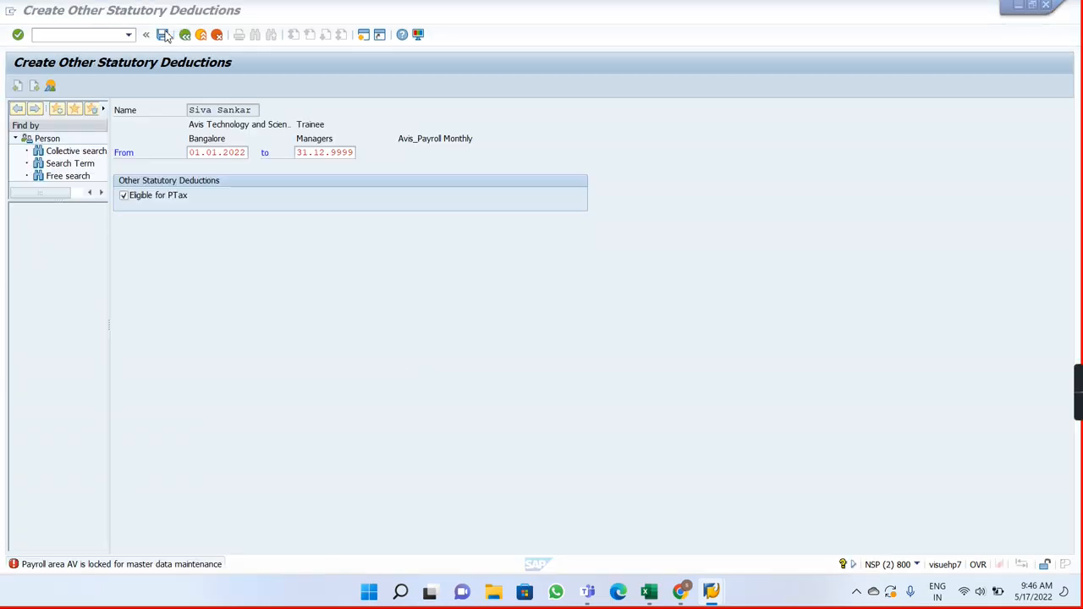
{"action": "left_click", "coordinate": [167, 36]}
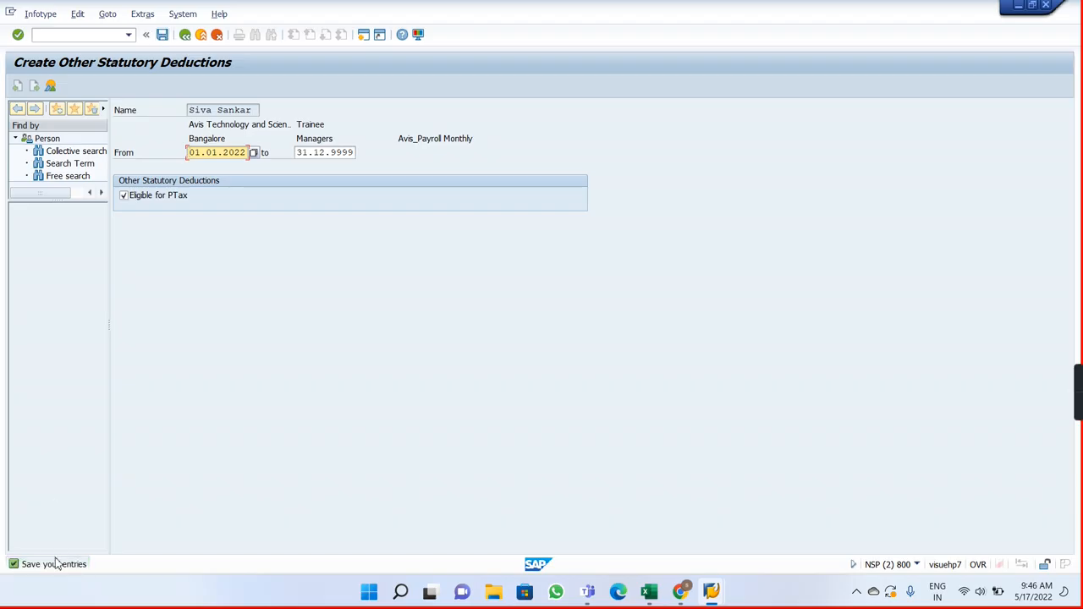
{"action": "key", "text": "ctrl+s"}
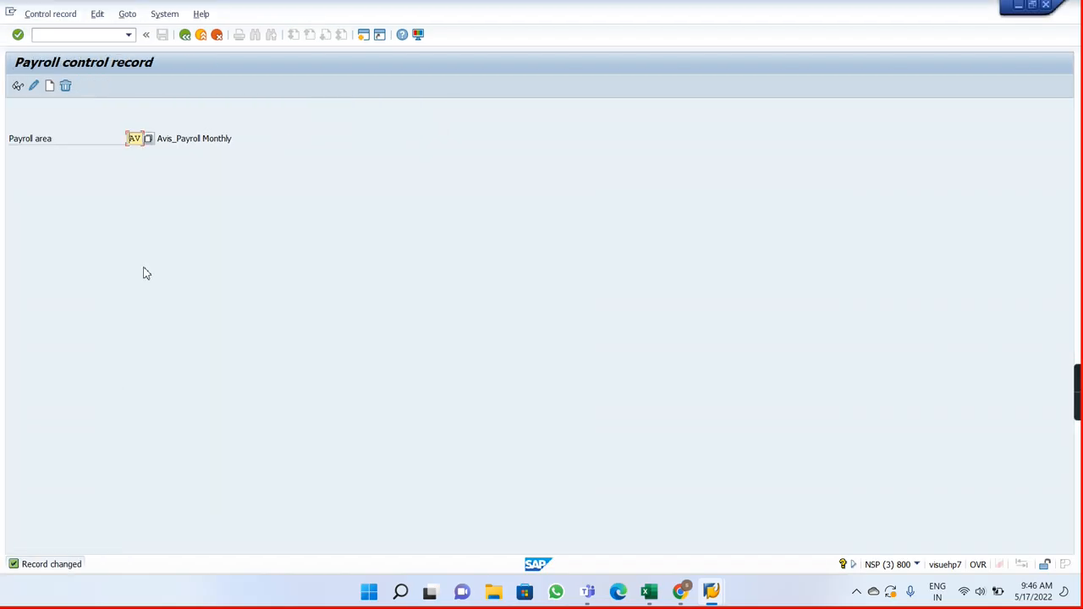
{"action": "key", "text": "alt+Tab"}
{"action": "key", "text": "alt+Tab"}
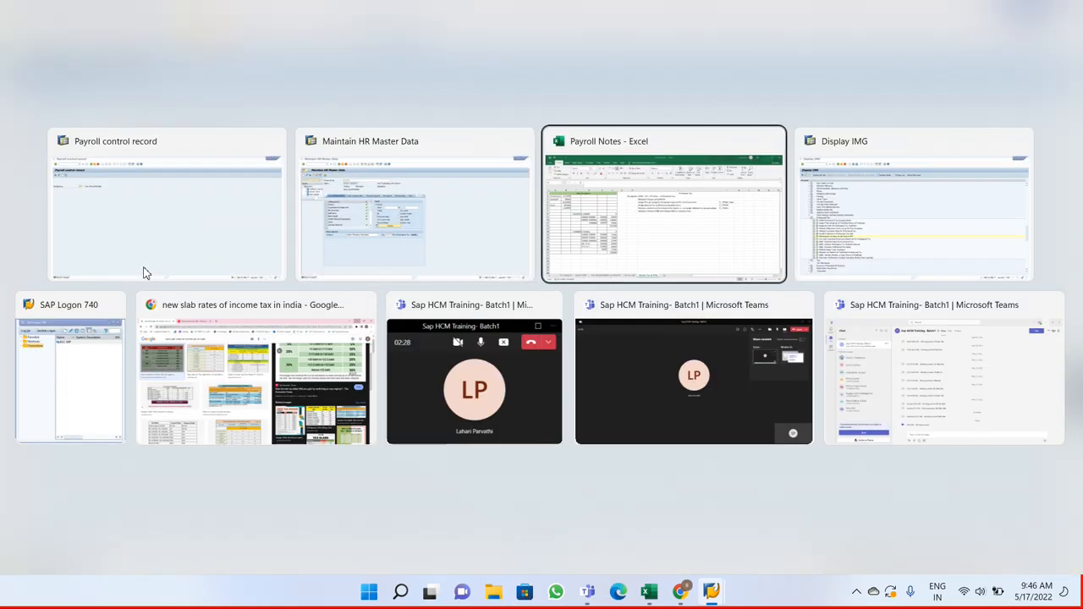
{"action": "key", "text": "alt+shift+Tab"}
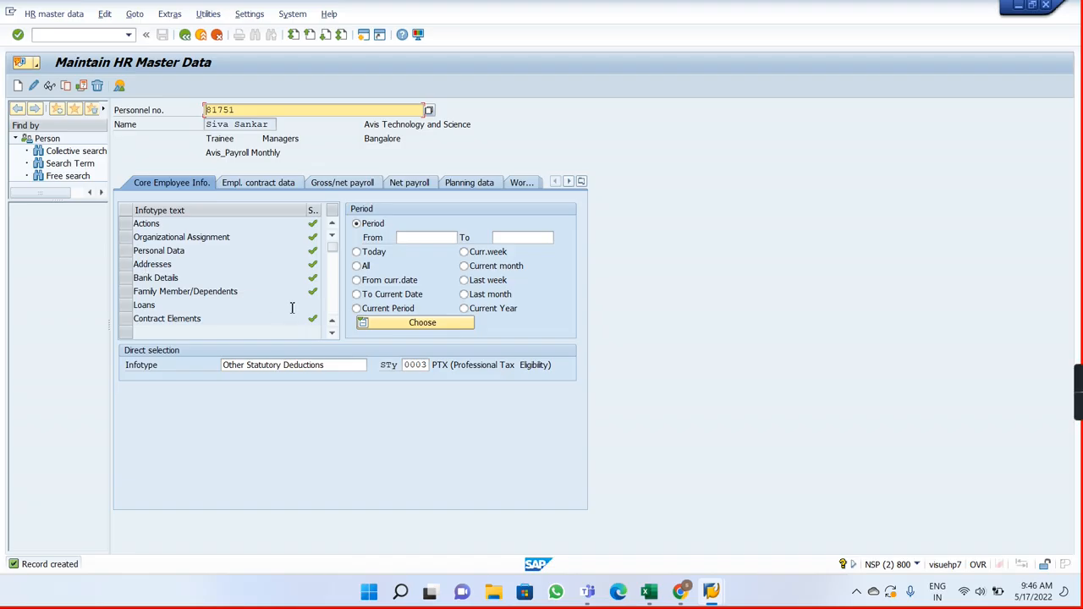
{"action": "key", "text": "alt+Tab"}
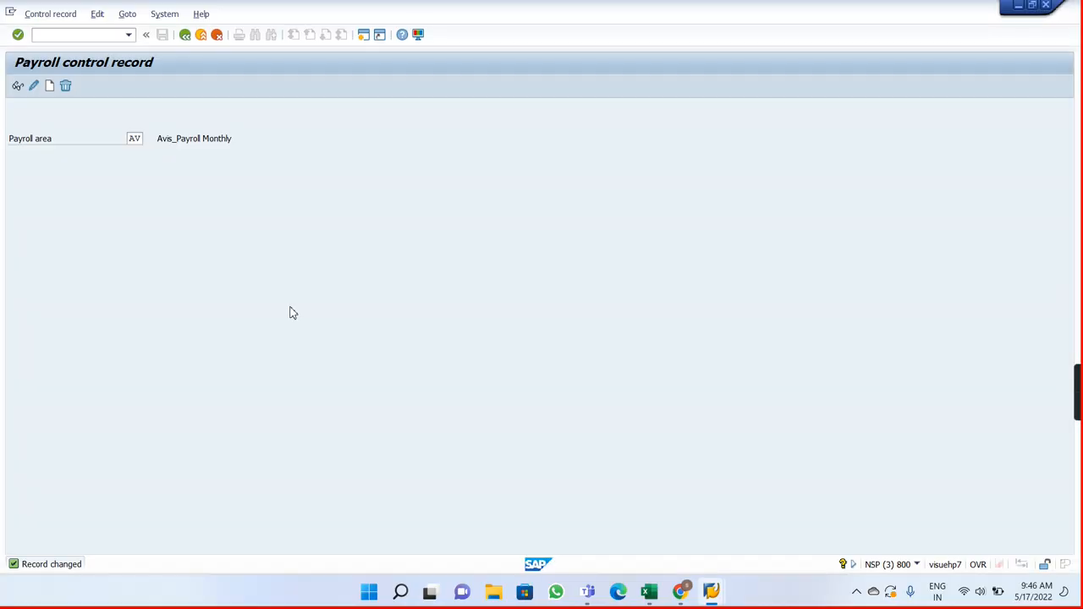
{"action": "key", "text": "alt+Tab"}
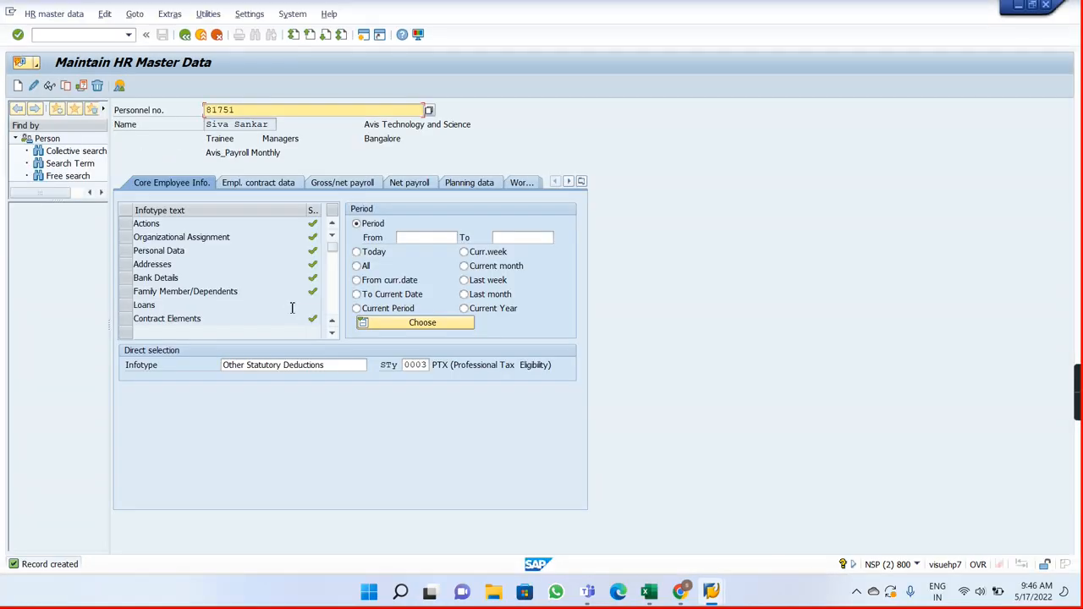
Step: In the payroll control record session, start the India payroll simulation with transaction PC00_M40_CALC_SIMU
{"action": "key", "text": "alt+Tab"}
{"action": "key", "text": "alt+Tab"}
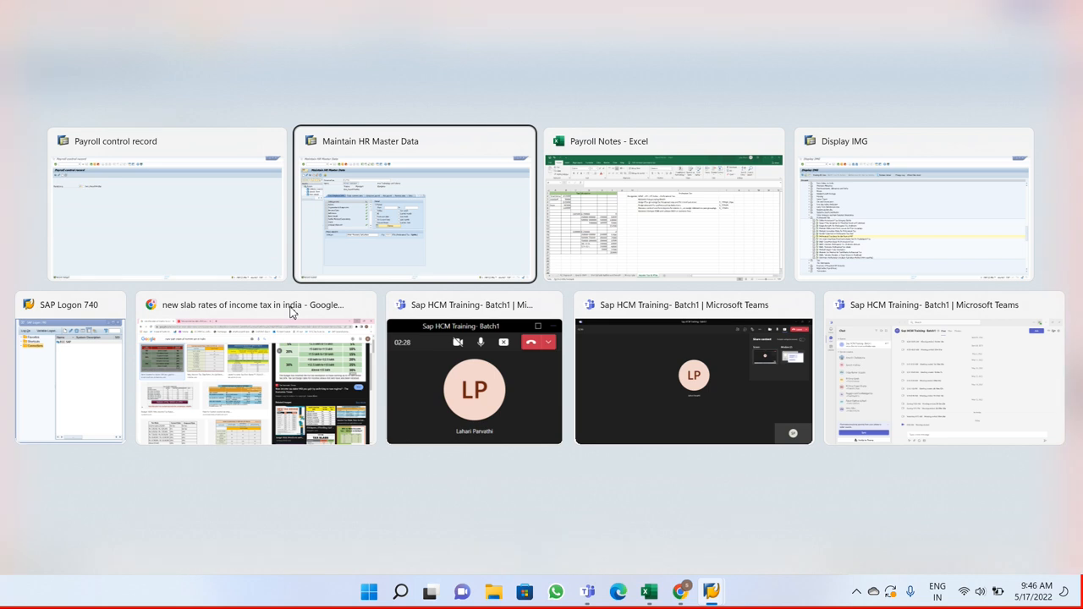
{"action": "key", "text": "alt+Tab"}
{"action": "key", "text": "alt+shift+Tab"}
{"action": "key", "text": "alt+shift+Tab"}
{"action": "left_click", "coordinate": [76, 34]}
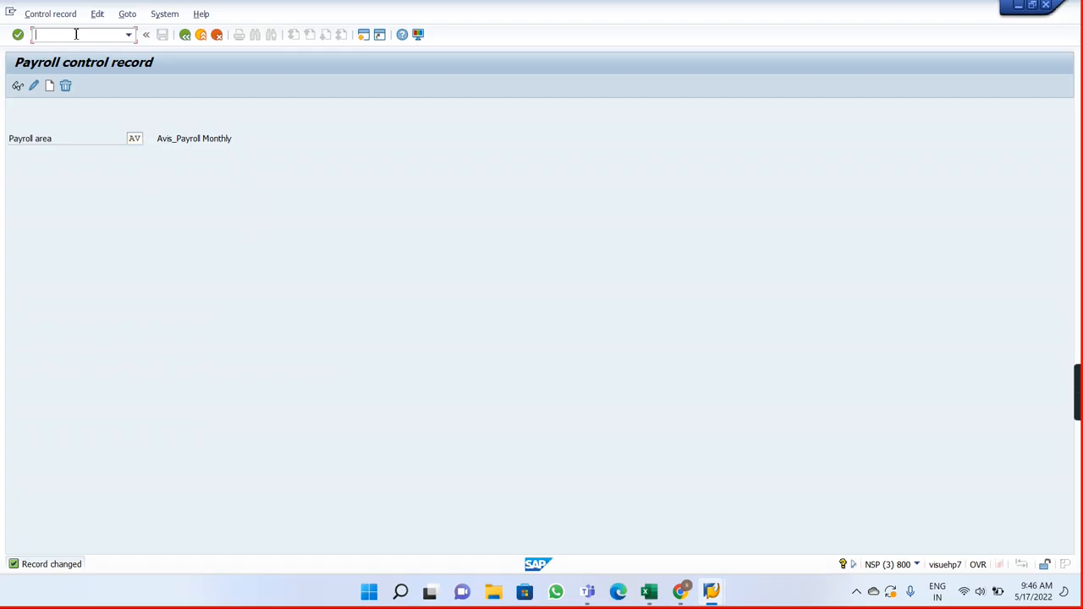
{"action": "type", "text": "/npc00_m40_calc_simu"}
{"action": "key", "text": "Return"}
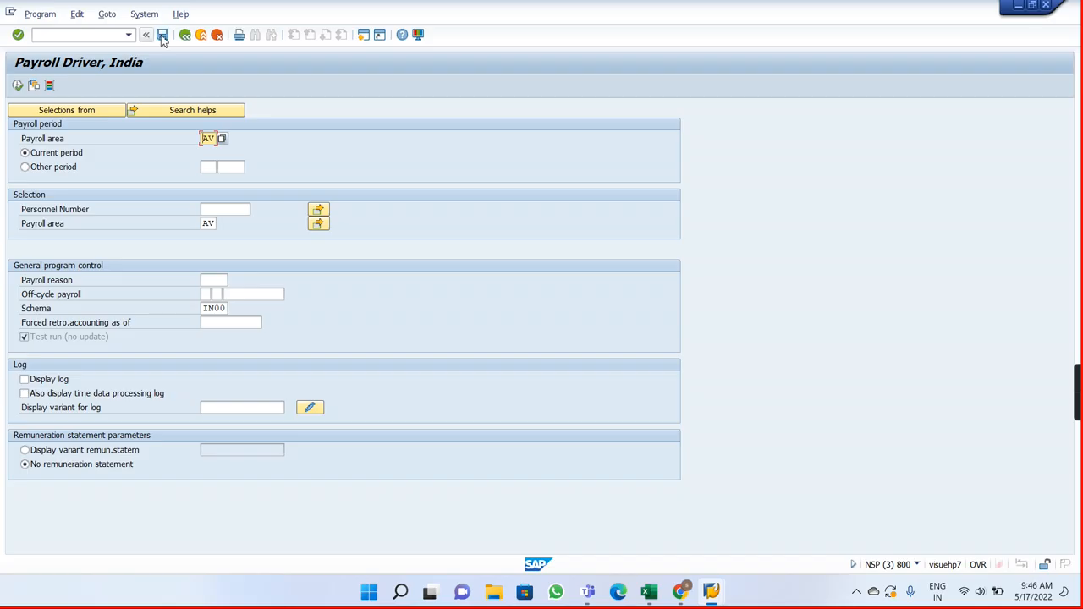
Step: Load the AVIS_TEST variant into the payroll driver and execute the payroll simulation
{"action": "left_click", "coordinate": [34, 84]}
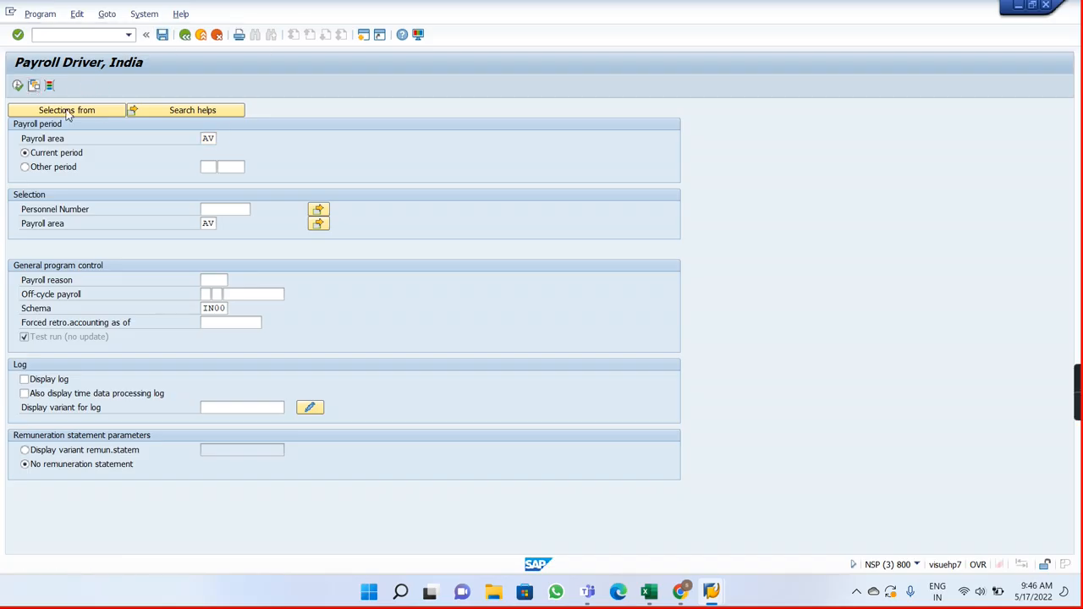
{"action": "double_click", "coordinate": [154, 235]}
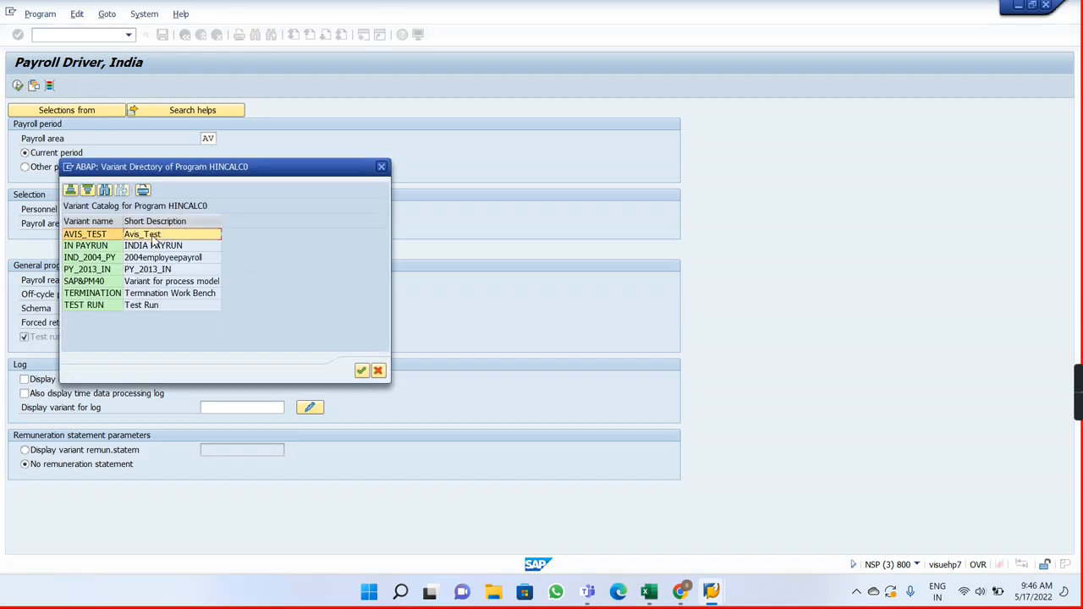
{"action": "key", "text": "Return"}
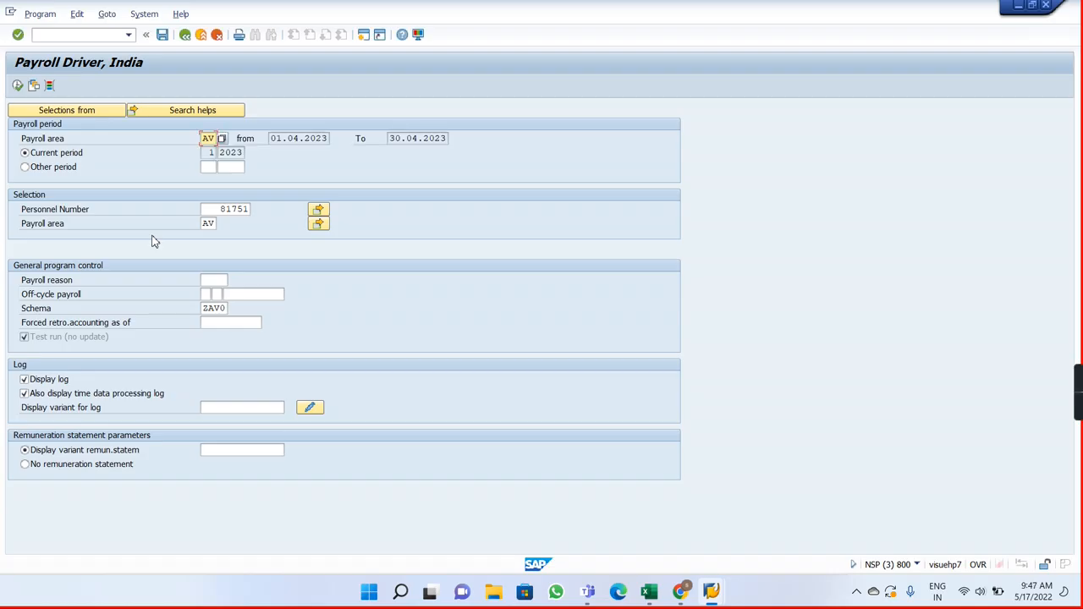
{"action": "left_click", "coordinate": [17, 86]}
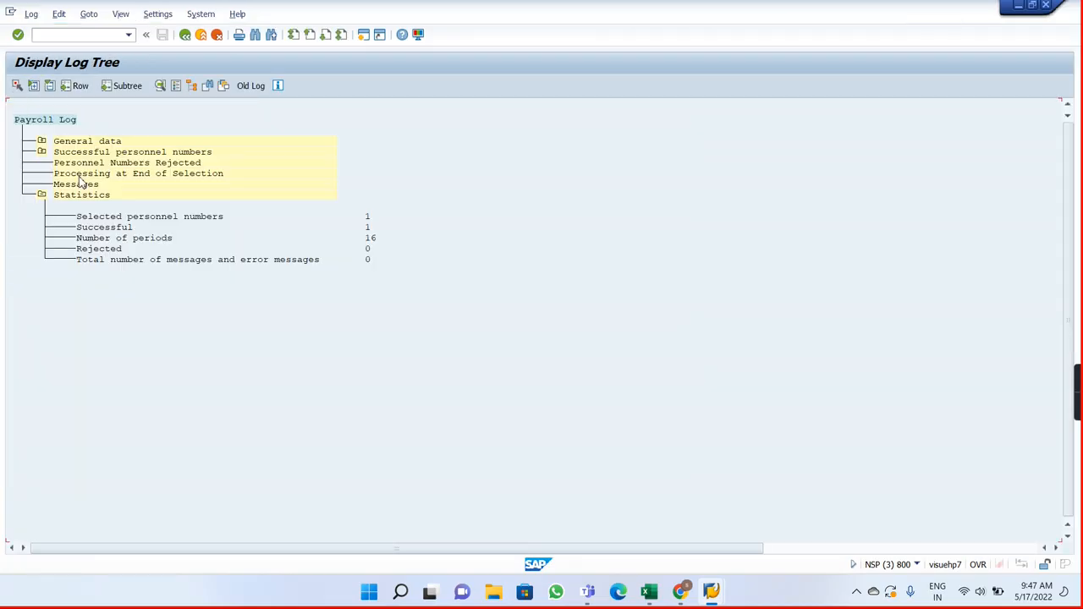
Step: Expand the employee's payroll log for period 01/2023 down to Final processing and display the output of SORT RT
{"action": "left_click", "coordinate": [41, 151]}
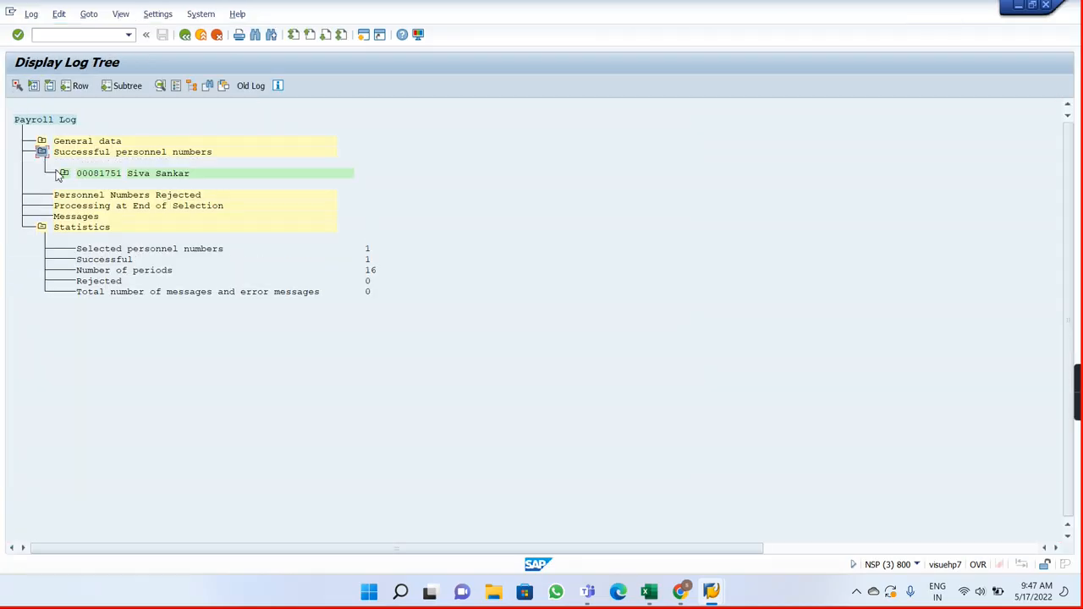
{"action": "left_click", "coordinate": [64, 174]}
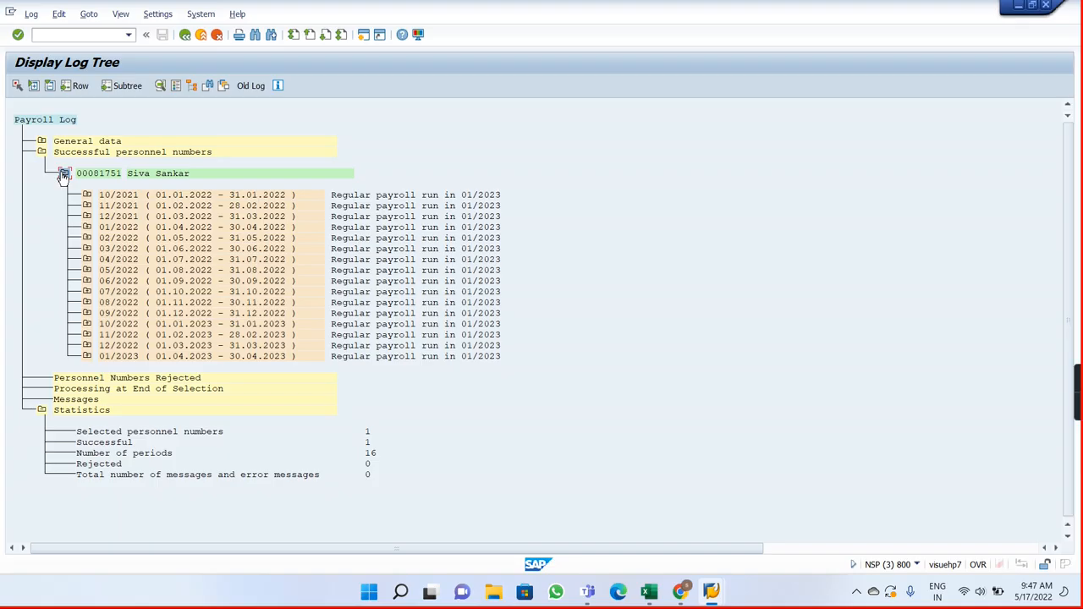
{"action": "left_click", "coordinate": [86, 359]}
{"action": "left_click", "coordinate": [109, 507]}
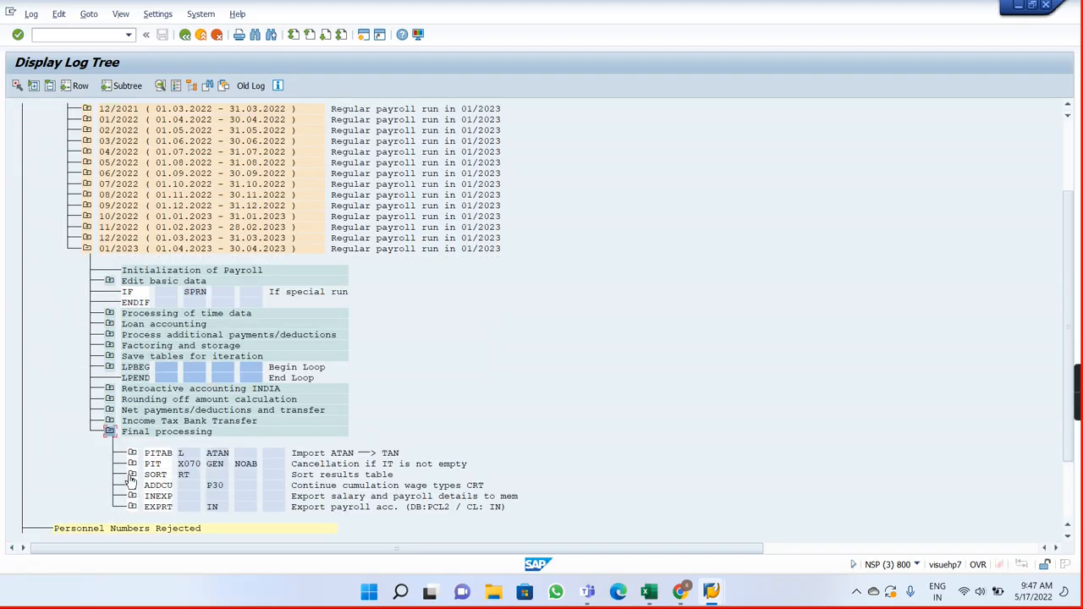
{"action": "left_click", "coordinate": [132, 474]}
{"action": "left_click", "coordinate": [155, 508]}
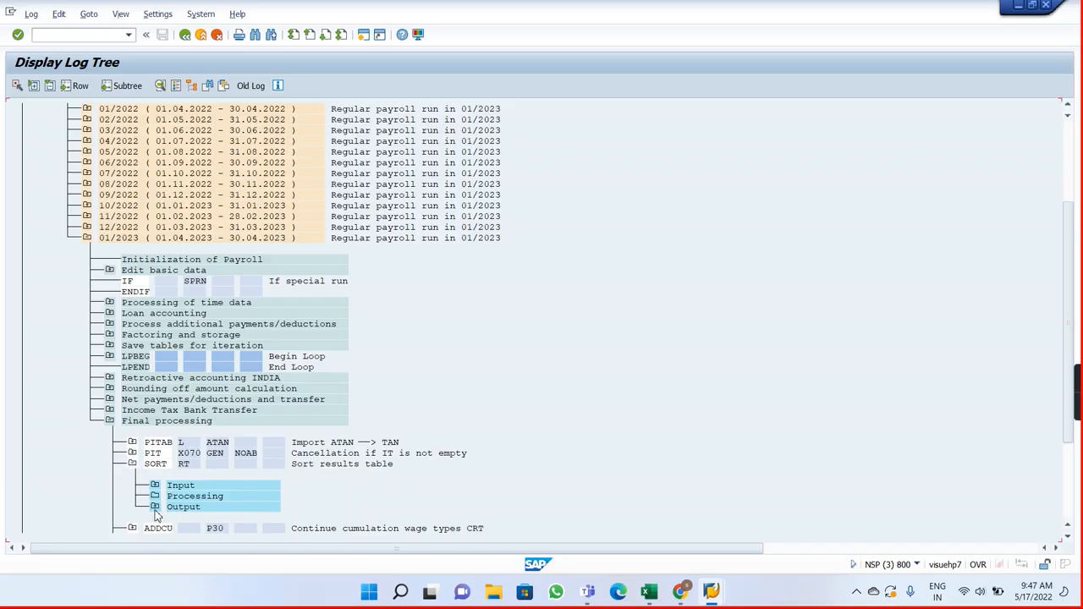
{"action": "double_click", "coordinate": [196, 508]}
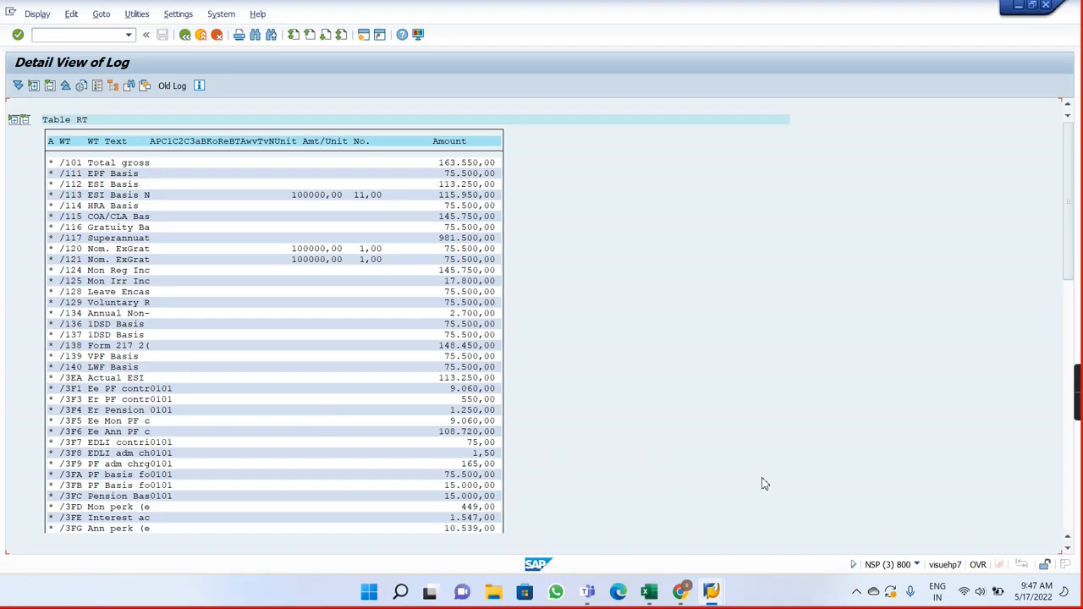
Step: Examine the Professional Tax wage types and their amounts in results table RT
{"action": "left_click", "coordinate": [1069, 549]}
{"action": "left_click", "coordinate": [1069, 549]}
{"action": "left_click", "coordinate": [1069, 549]}
{"action": "left_click", "coordinate": [1069, 549]}
{"action": "left_click", "coordinate": [1069, 549]}
{"action": "left_click", "coordinate": [1069, 549]}
{"action": "left_click", "coordinate": [1069, 549]}
{"action": "left_click", "coordinate": [1069, 549]}
{"action": "left_click", "coordinate": [1068, 549]}
{"action": "left_click", "coordinate": [1069, 550]}
{"action": "left_click", "coordinate": [1069, 549]}
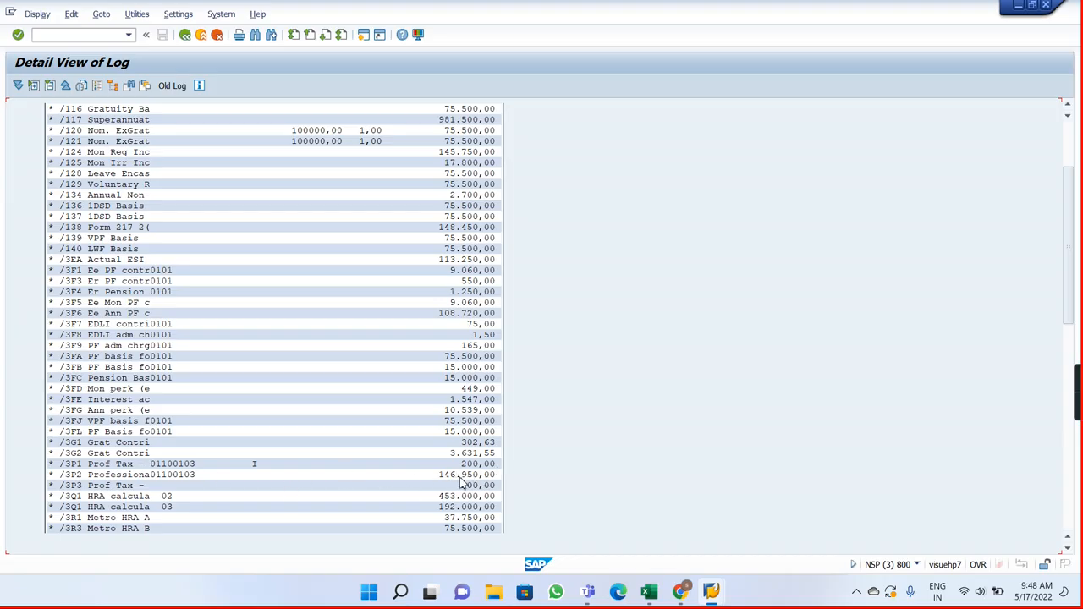
Step: Leave results table RT and the payroll log to return to the payroll driver's selection screen
{"action": "left_click", "coordinate": [477, 487]}
{"action": "left_click", "coordinate": [187, 37]}
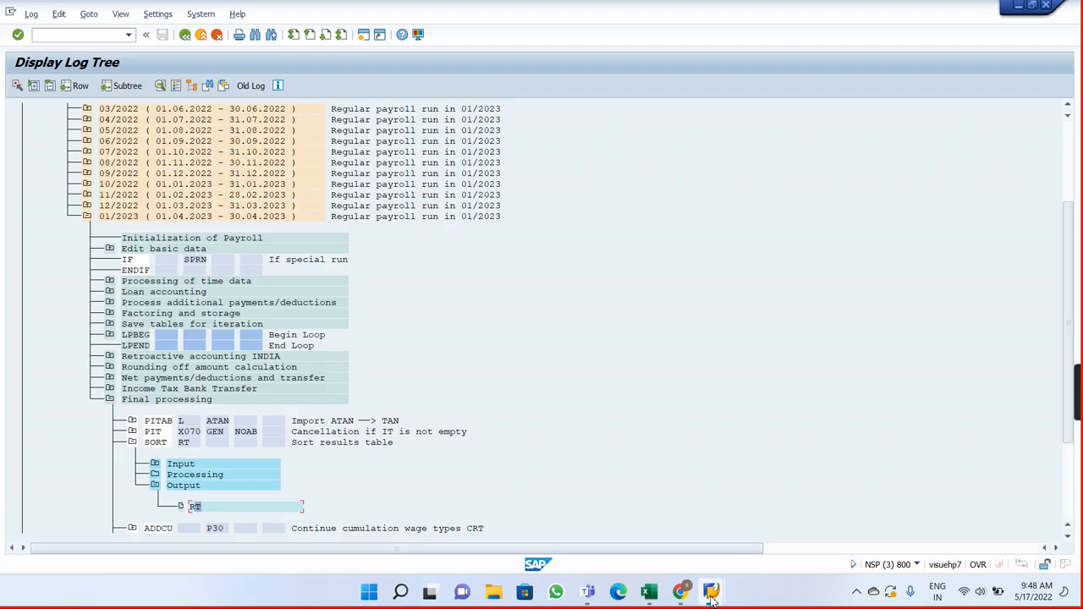
{"action": "mouse_move", "coordinate": [711, 598]}
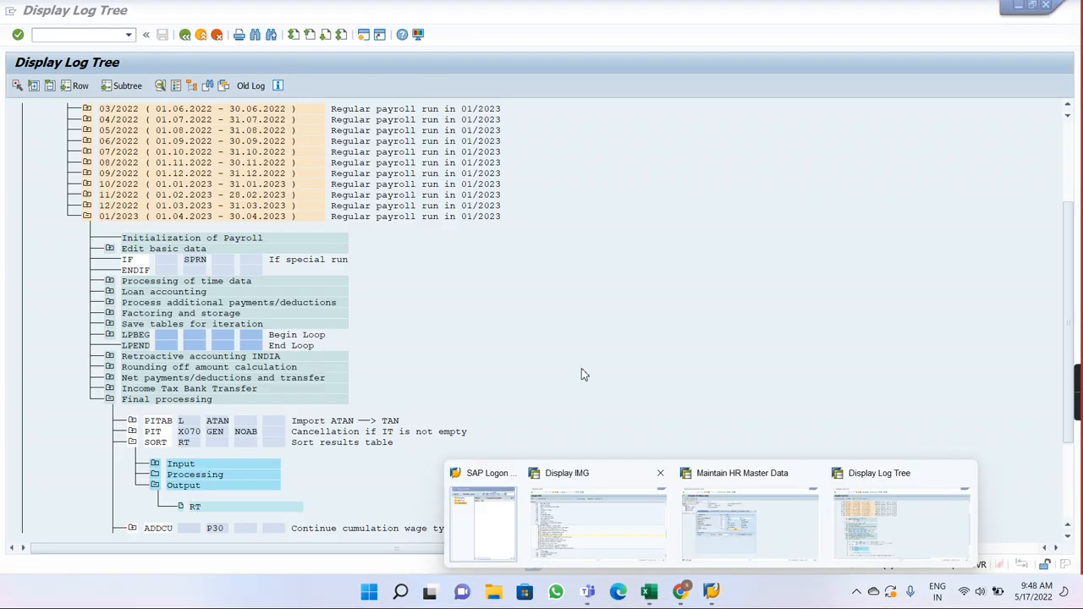
{"action": "left_click", "coordinate": [188, 39]}
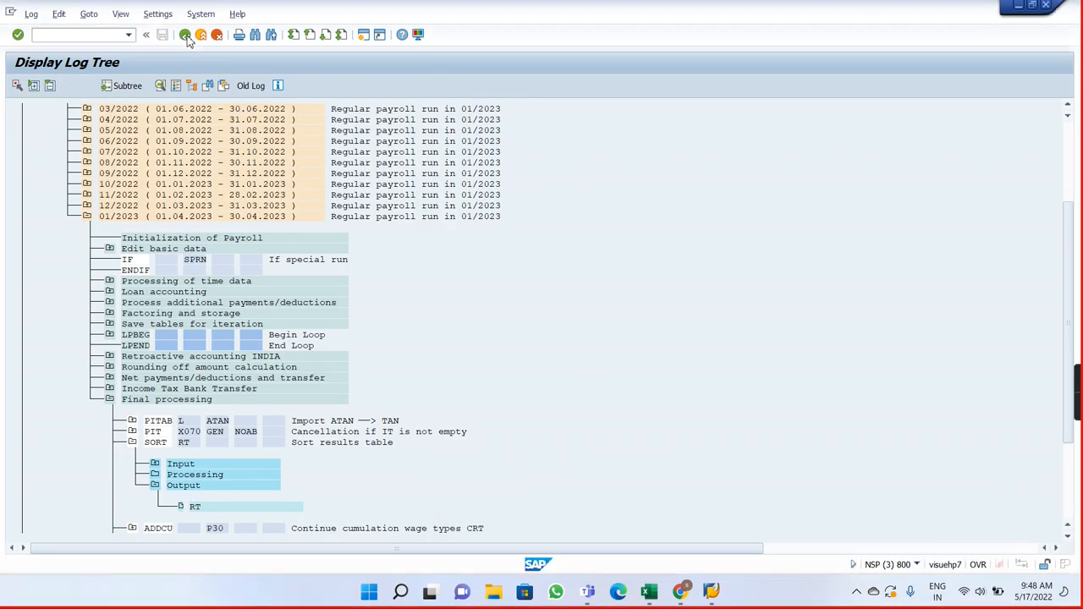
{"action": "left_click", "coordinate": [186, 35]}
{"action": "left_click", "coordinate": [225, 243]}
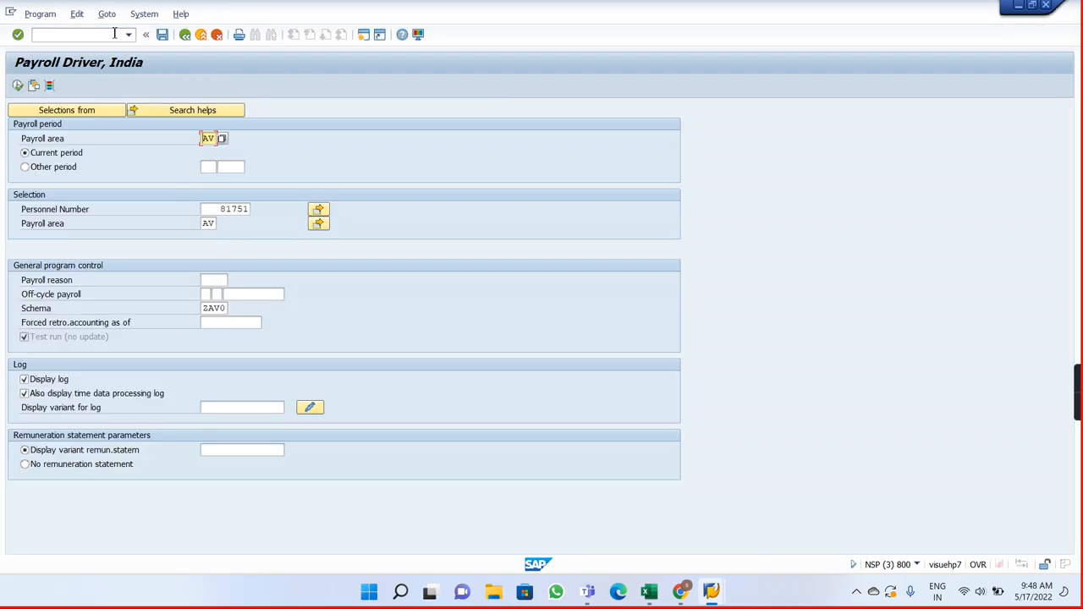
Step: In the HR master data session, start transaction SM30 and open view V_T7INP1 for maintenance
{"action": "left_click", "coordinate": [99, 36]}
{"action": "key", "text": "alt+Tab"}
{"action": "key", "text": "alt+Tab"}
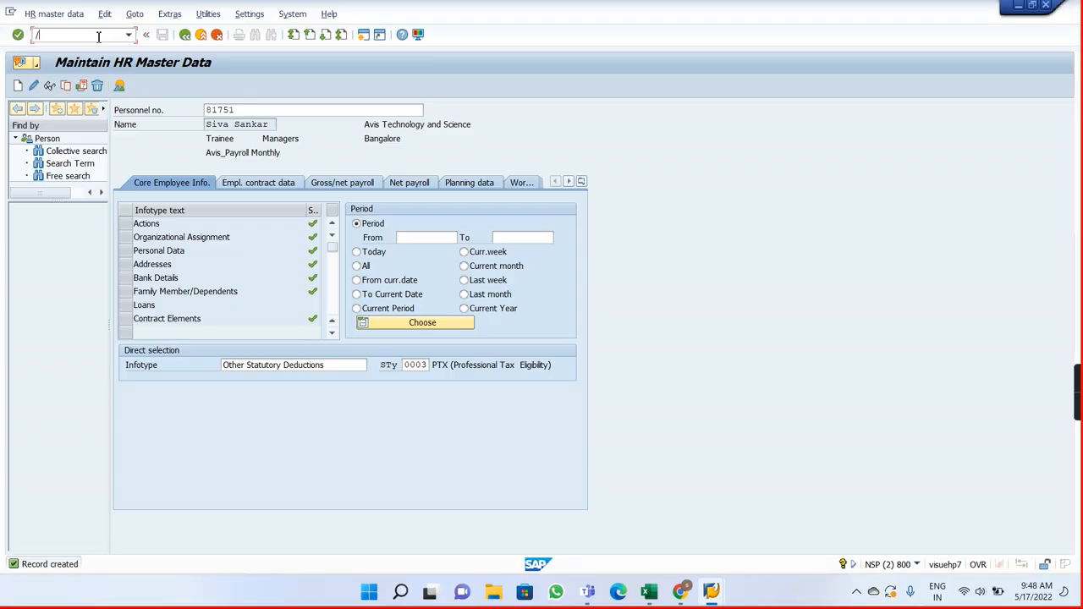
{"action": "left_click", "coordinate": [98, 37]}
{"action": "type", "text": "/nsm30"}
{"action": "key", "text": "Return"}
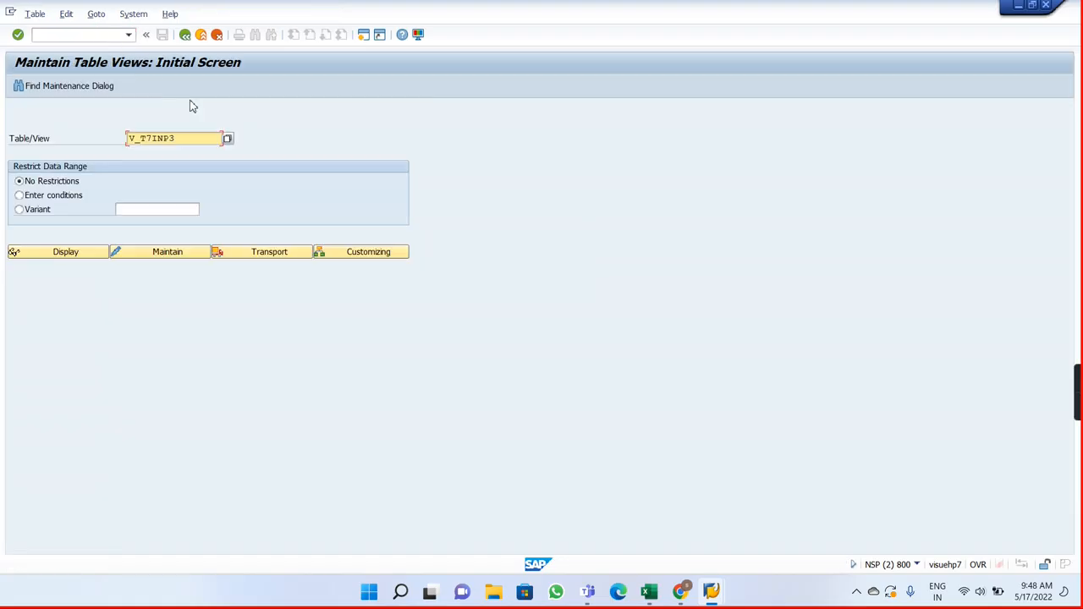
{"action": "type", "text": "1"}
{"action": "left_click", "coordinate": [147, 257]}
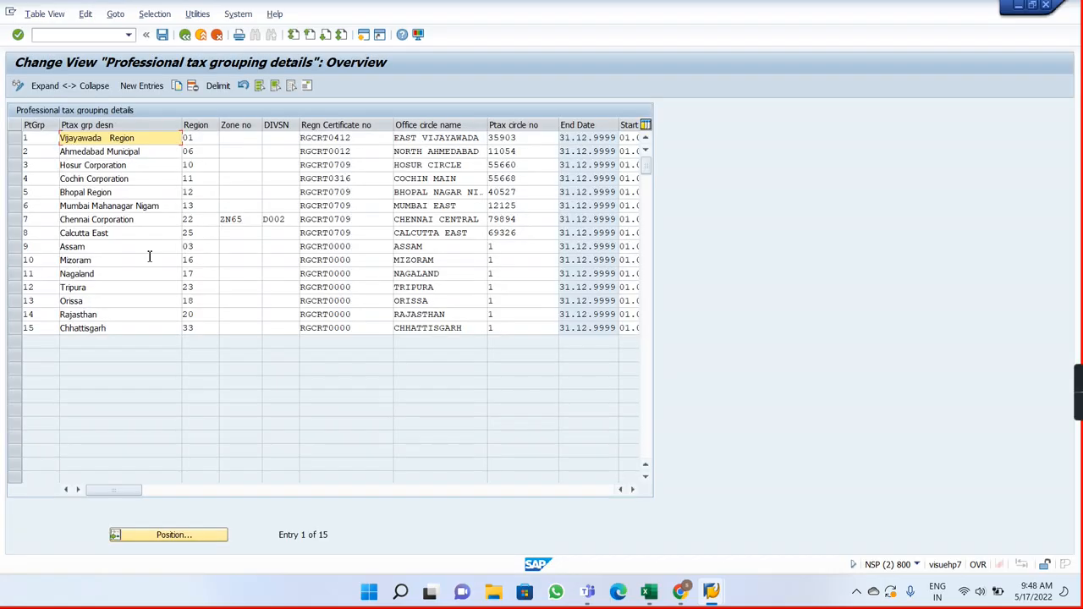
Step: Switch to the Payroll Notes workbook in Excel and enter V_T7INP1 in J3 beside the Ptax grouping details note
{"action": "key", "text": "alt+Tab"}
{"action": "key", "text": "alt+Tab"}
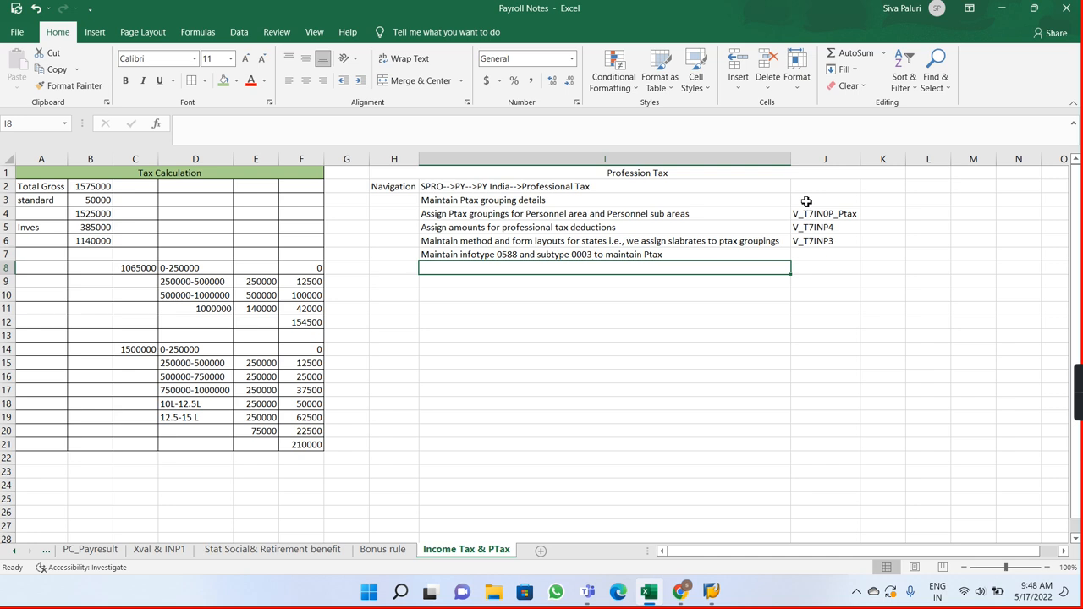
{"action": "left_click", "coordinate": [806, 200]}
{"action": "type", "text": "V_T7INP1"}
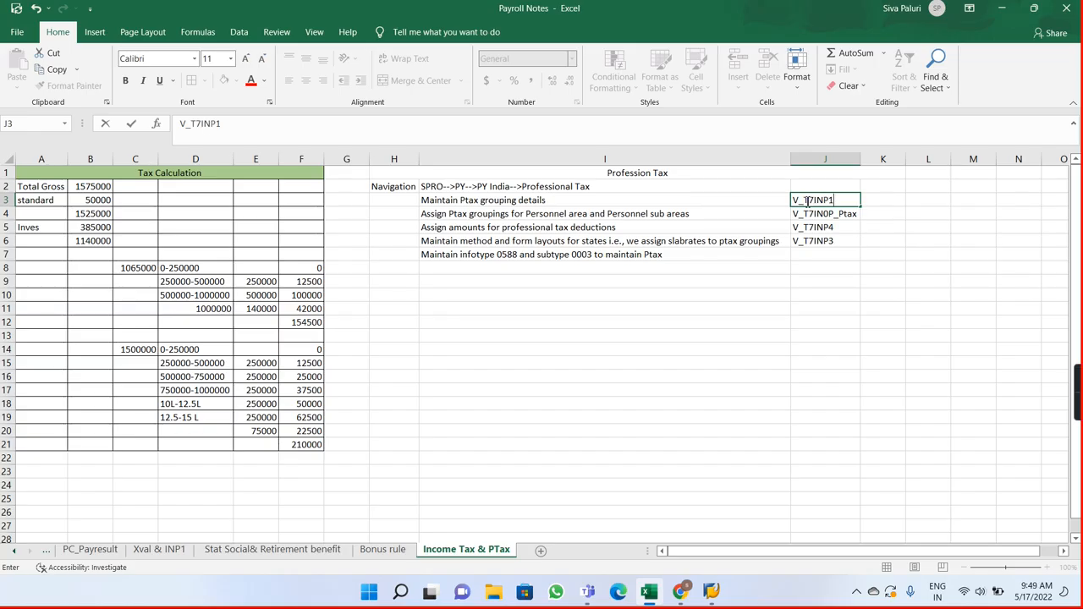
{"action": "key", "text": "Return"}
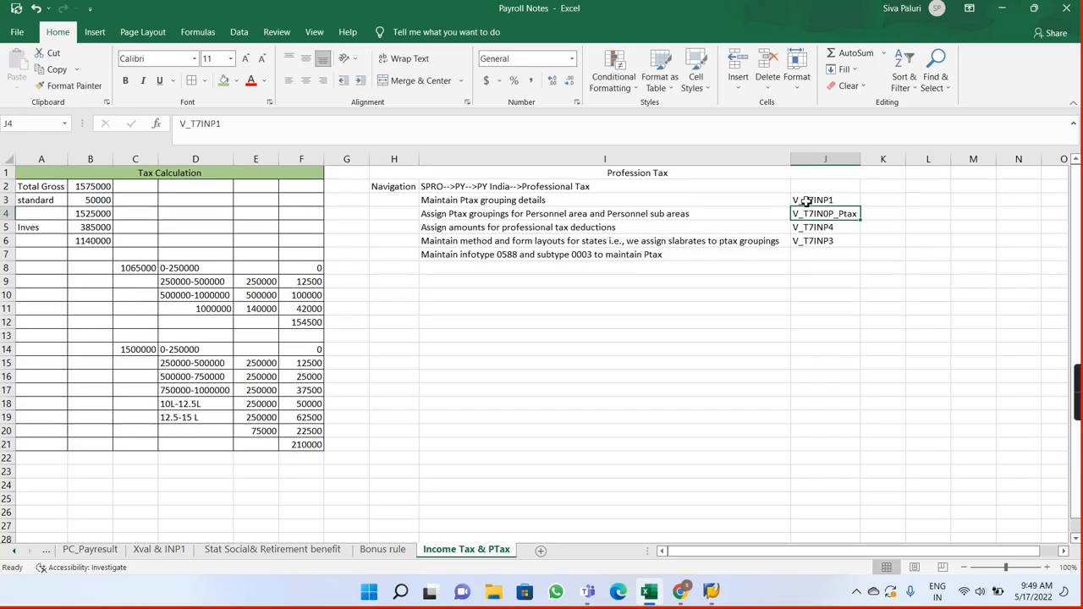
{"action": "key", "text": "Down"}
{"action": "key", "text": "Down"}
{"action": "key", "text": "Down"}
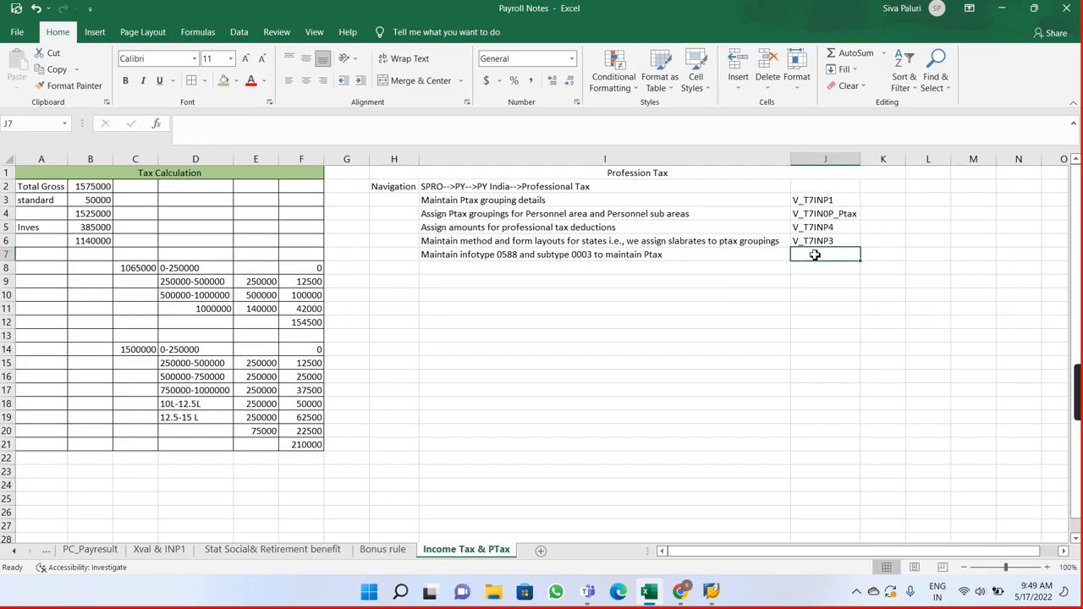
{"action": "type", "text": "PA30"}
{"action": "key", "text": "Return"}
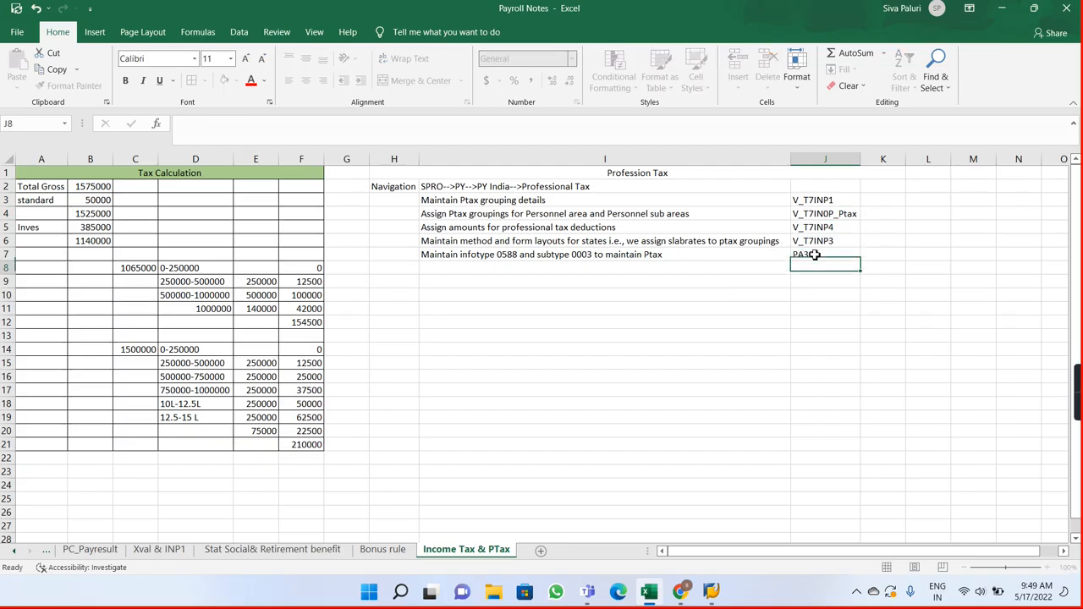
{"action": "key", "text": "Up"}
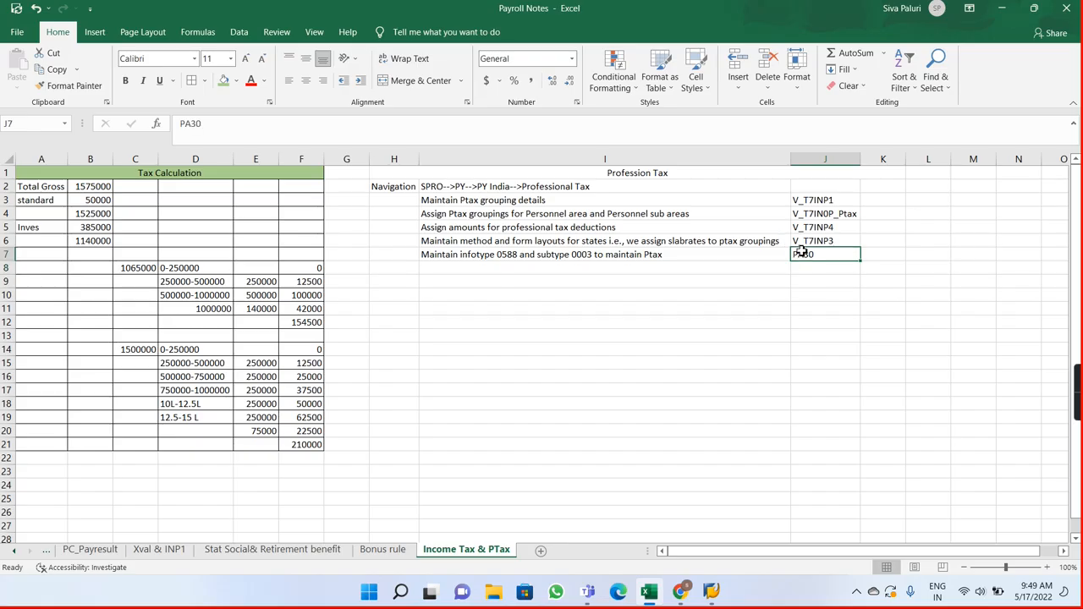
{"action": "key", "text": "BackSpace"}
Step: Enter transaction PA30 in K7 on the infotype 0588 row
{"action": "key", "text": "Right"}
{"action": "type", "text": "P"}
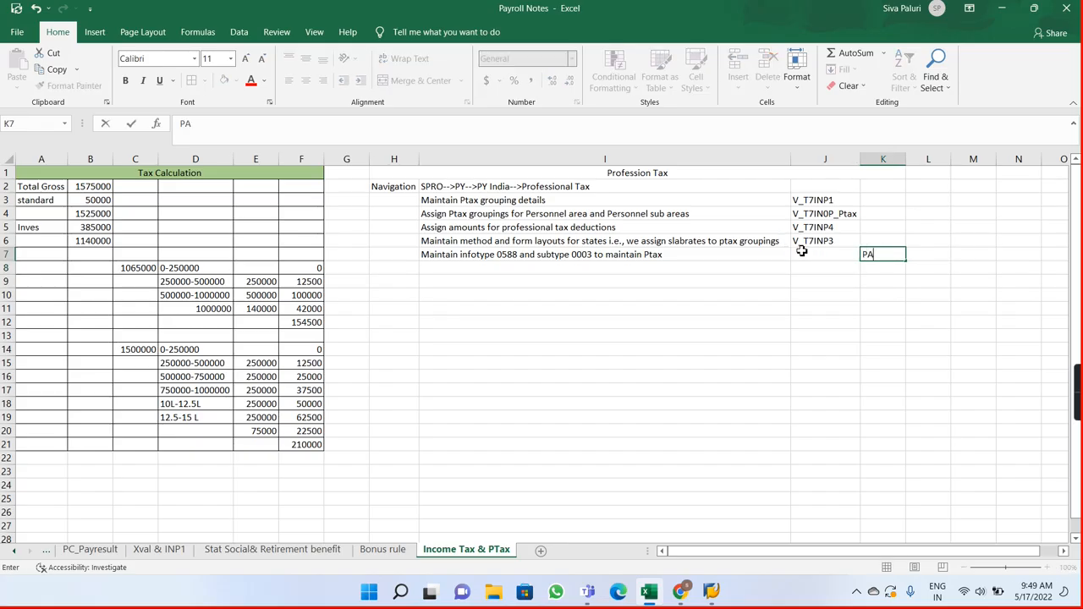
{"action": "key", "text": "Return"}
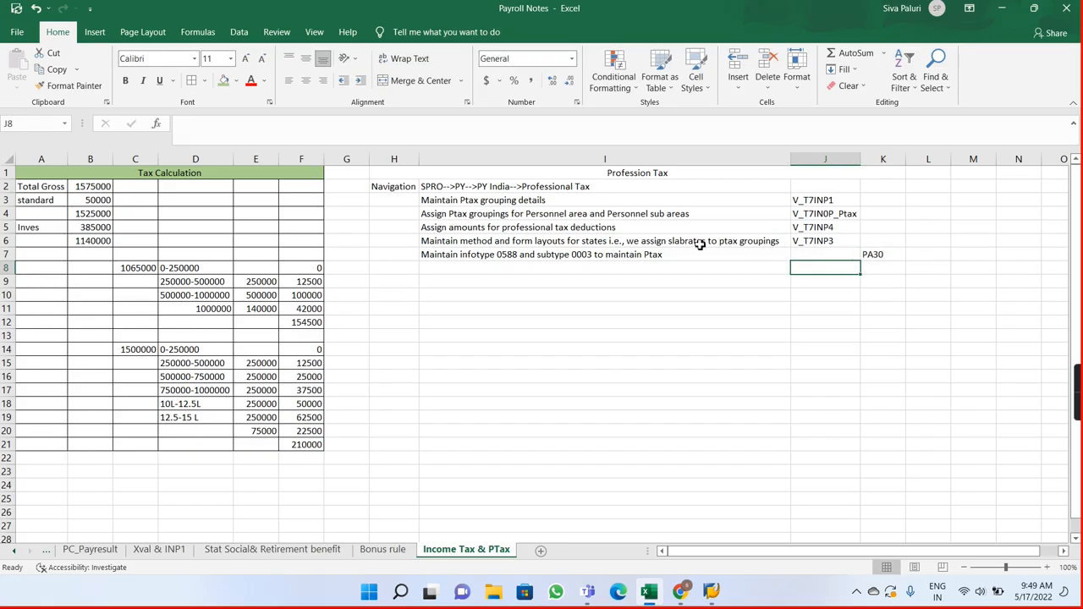
Step: Merge and center cells H3:H7 and label the merged cell Process
{"action": "left_click_drag", "start_coordinate": [409, 201], "coordinate": [414, 256]}
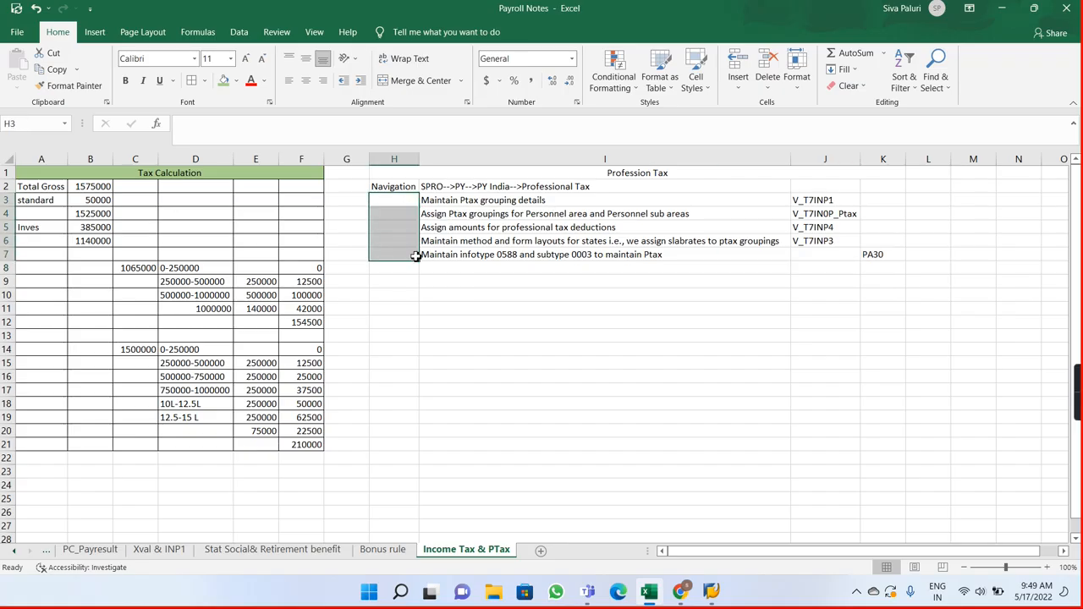
{"action": "left_click", "coordinate": [415, 81]}
{"action": "double_click", "coordinate": [386, 244]}
{"action": "type", "text": "Profession Tax"}
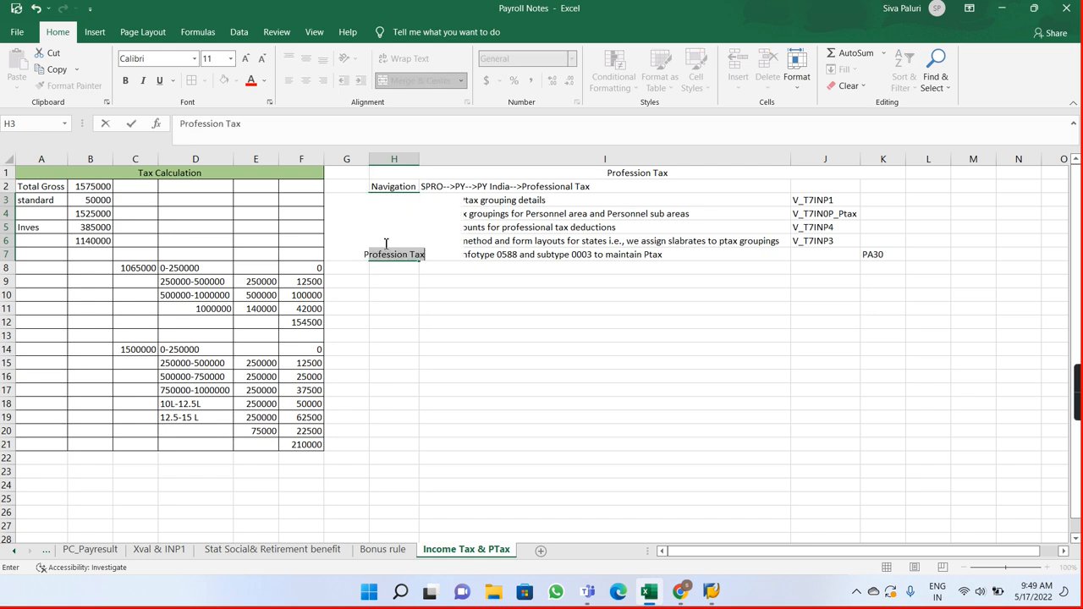
{"action": "type", "text": "Process"}
{"action": "key", "text": "Return"}
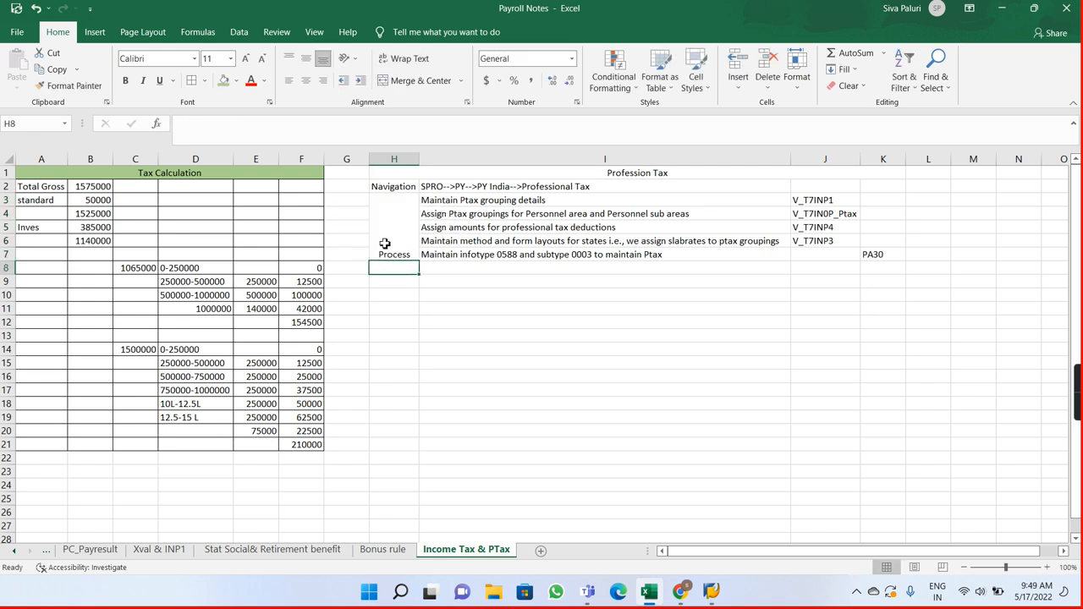
Step: Apply all borders to the Profession Tax table in H1:K7 and fill its heading with green
{"action": "left_click_drag", "start_coordinate": [381, 174], "coordinate": [542, 230]}
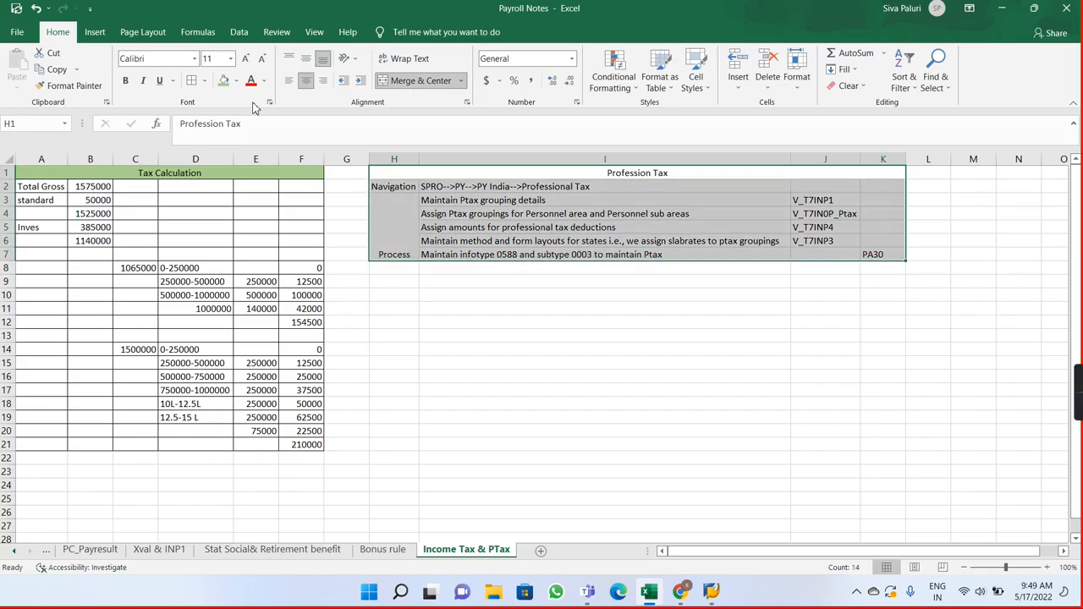
{"action": "left_click", "coordinate": [192, 80]}
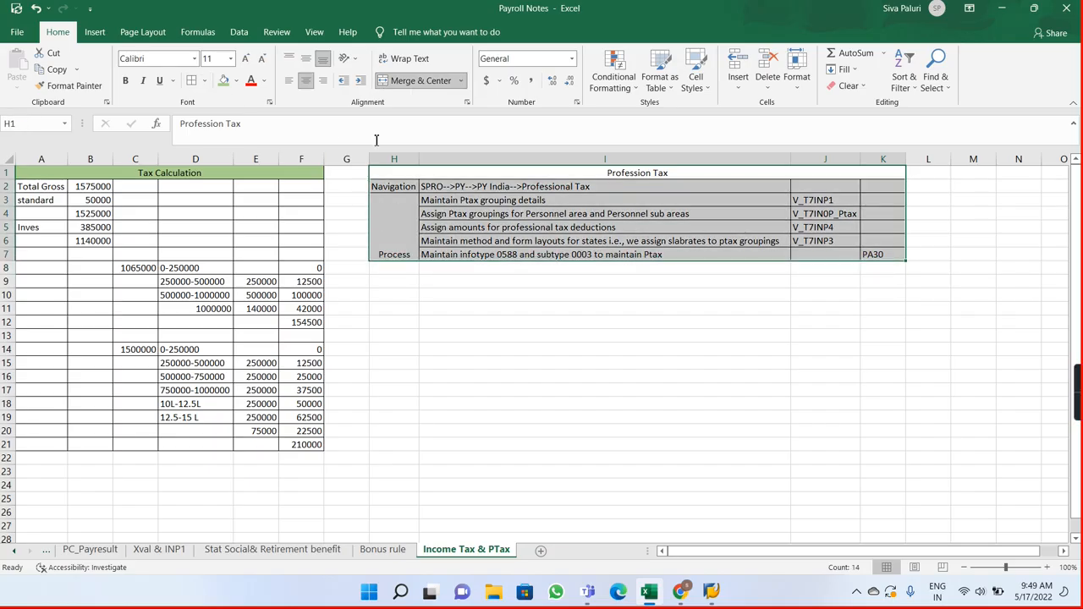
{"action": "left_click", "coordinate": [417, 177]}
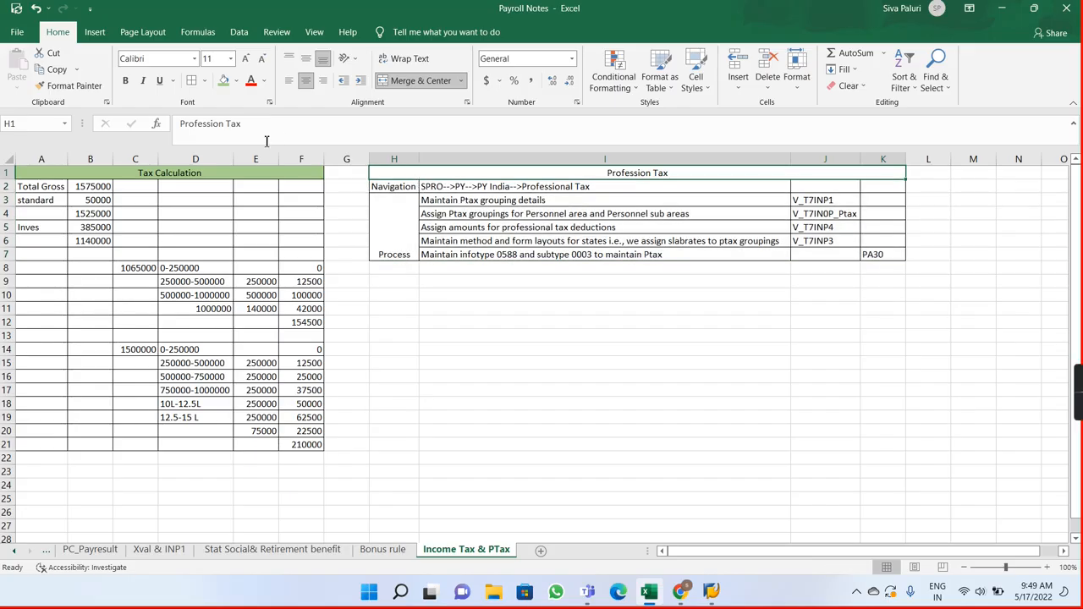
{"action": "left_click", "coordinate": [223, 80]}
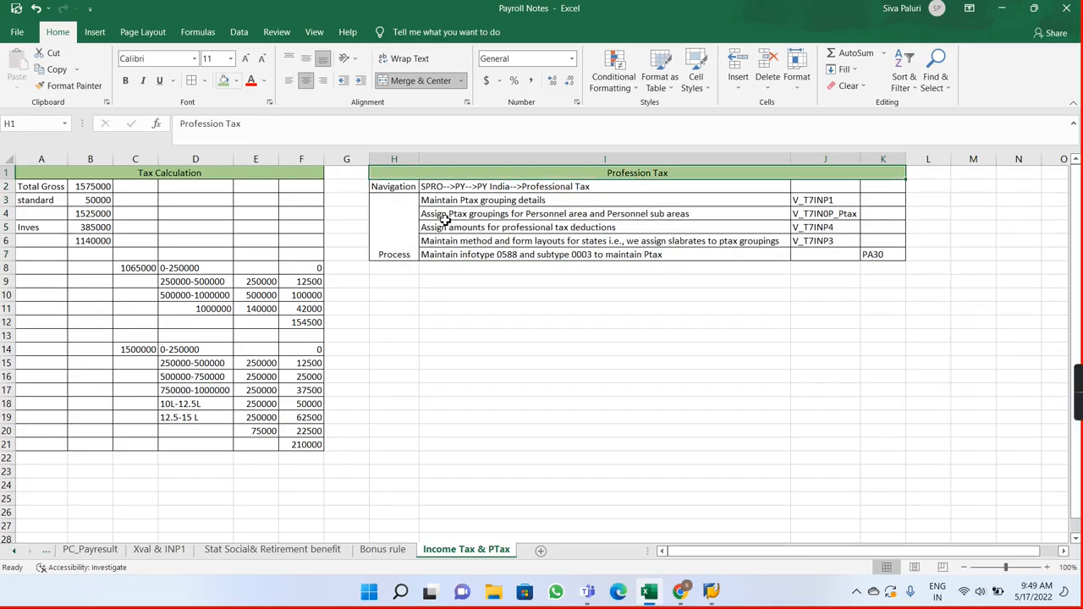
Step: Merge and center cells H9:K9 and fill them with green as a second heading bar
{"action": "left_click_drag", "start_coordinate": [398, 282], "coordinate": [877, 283]}
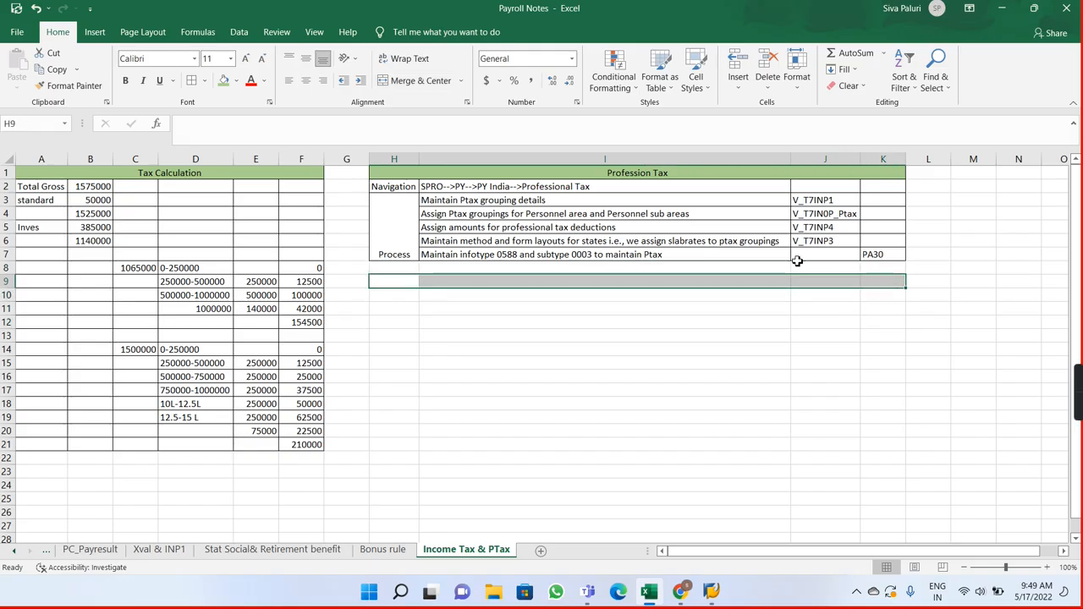
{"action": "left_click", "coordinate": [414, 80]}
{"action": "left_click", "coordinate": [235, 82]}
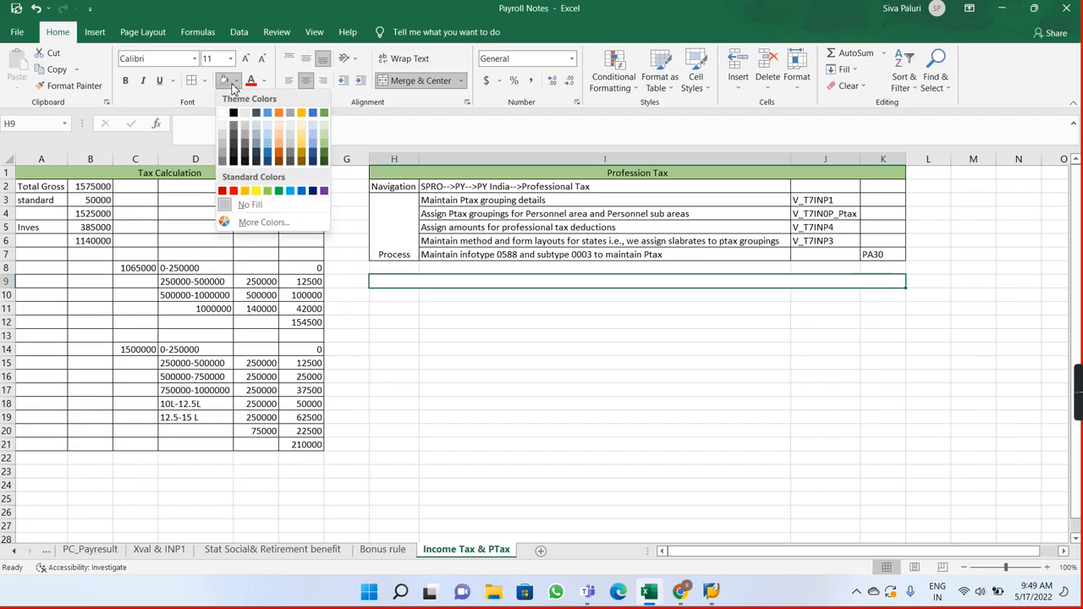
{"action": "left_click", "coordinate": [327, 149]}
Step: Make the Profession Tax and Tax Calculation headings bold
{"action": "left_click", "coordinate": [628, 173]}
{"action": "left_click", "coordinate": [630, 174]}
{"action": "key", "text": "ctrl+b"}
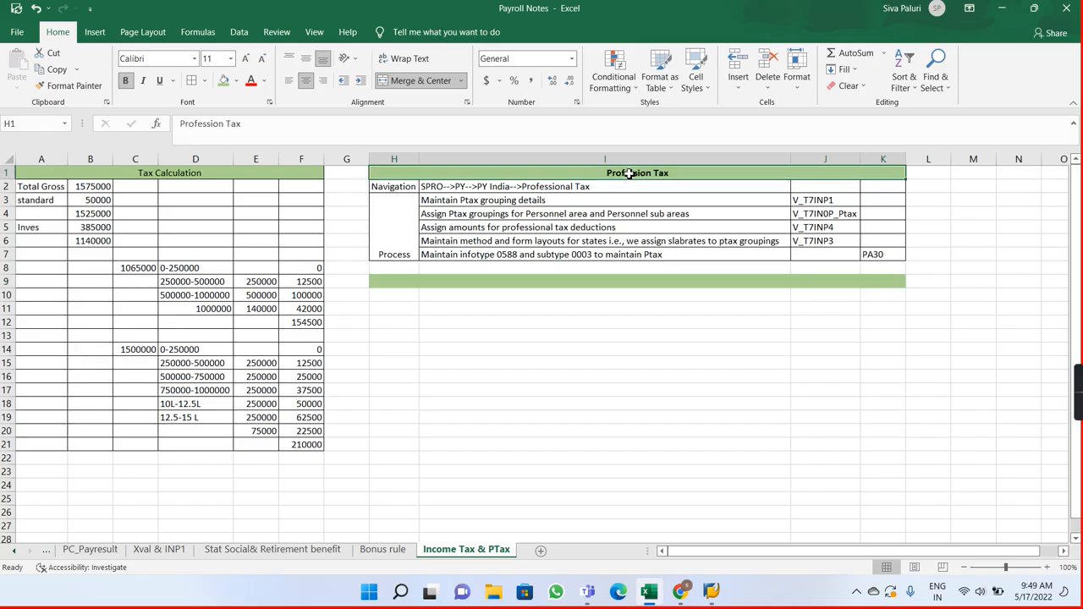
{"action": "left_click", "coordinate": [233, 169]}
{"action": "key", "text": "ctrl+b"}
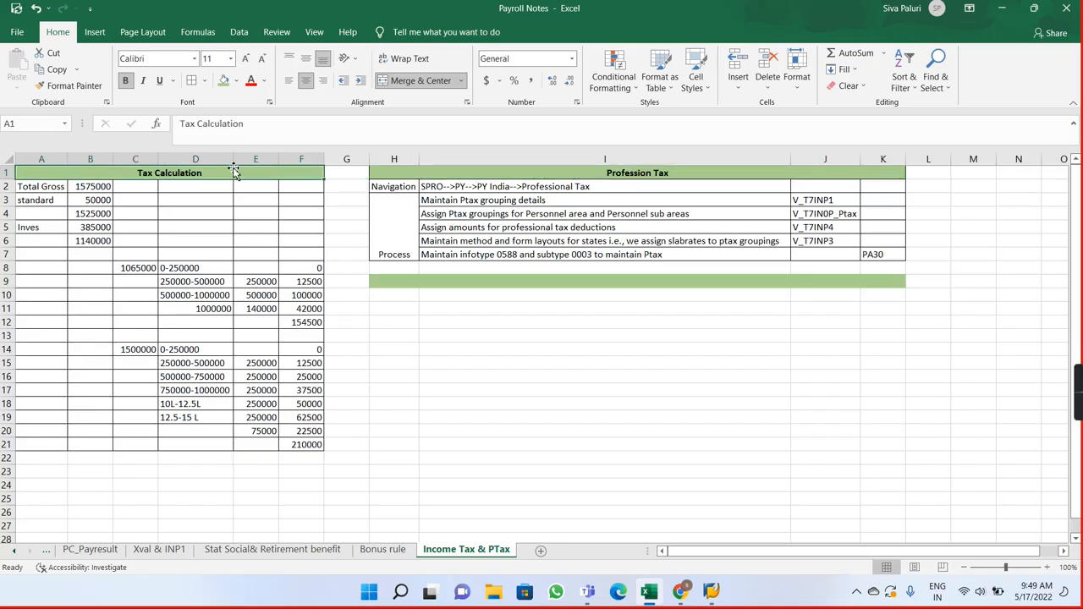
Step: Enter the bold heading Income Tax in the merged cell H9
{"action": "double_click", "coordinate": [641, 280]}
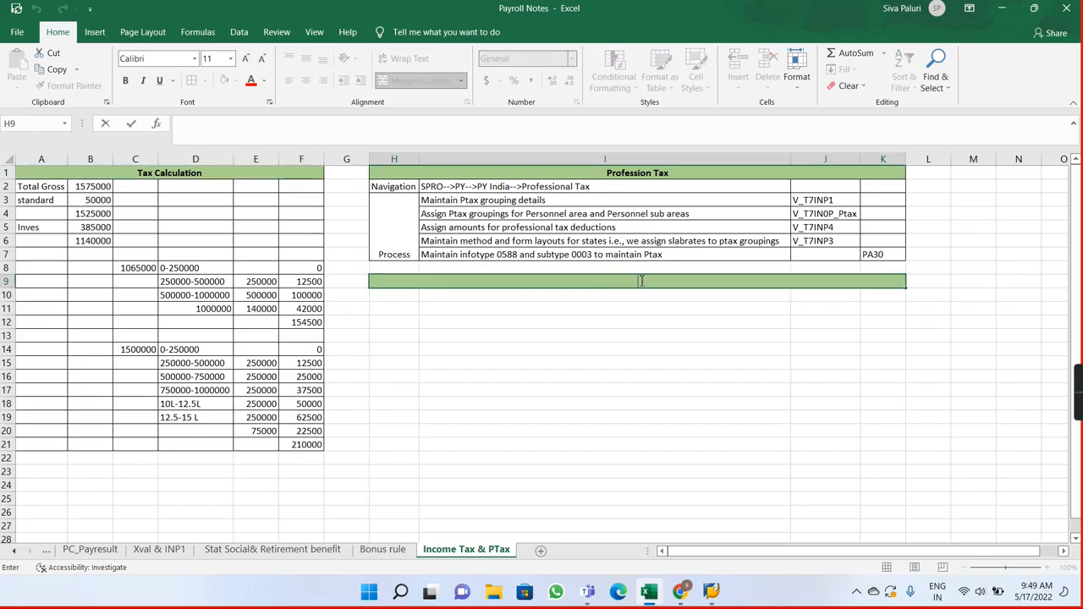
{"action": "key", "text": "ctrl+b"}
{"action": "type", "text": "Income Tax"}
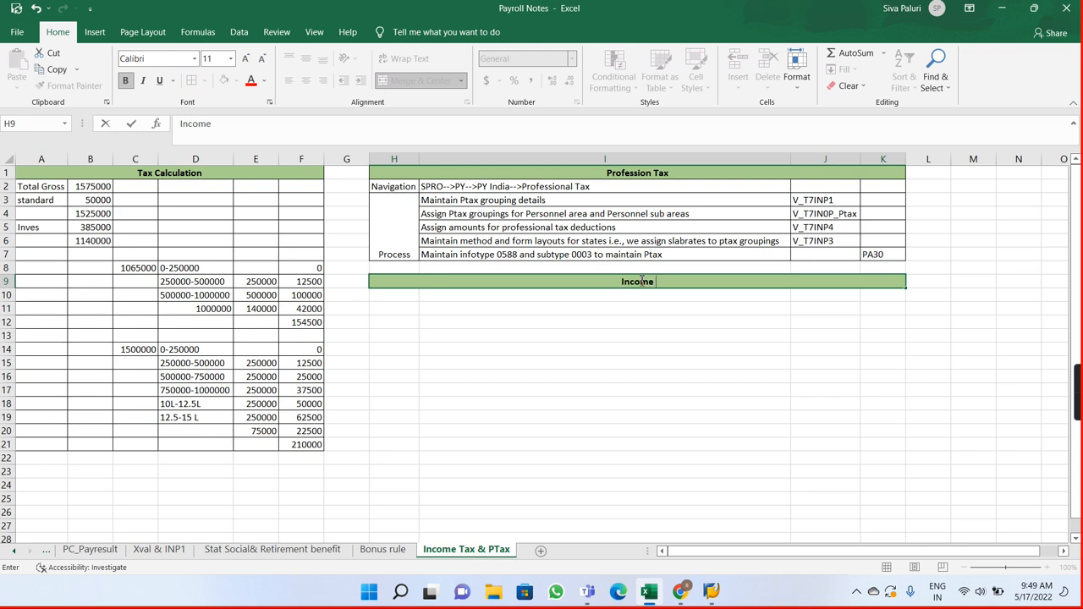
{"action": "key", "text": "Return"}
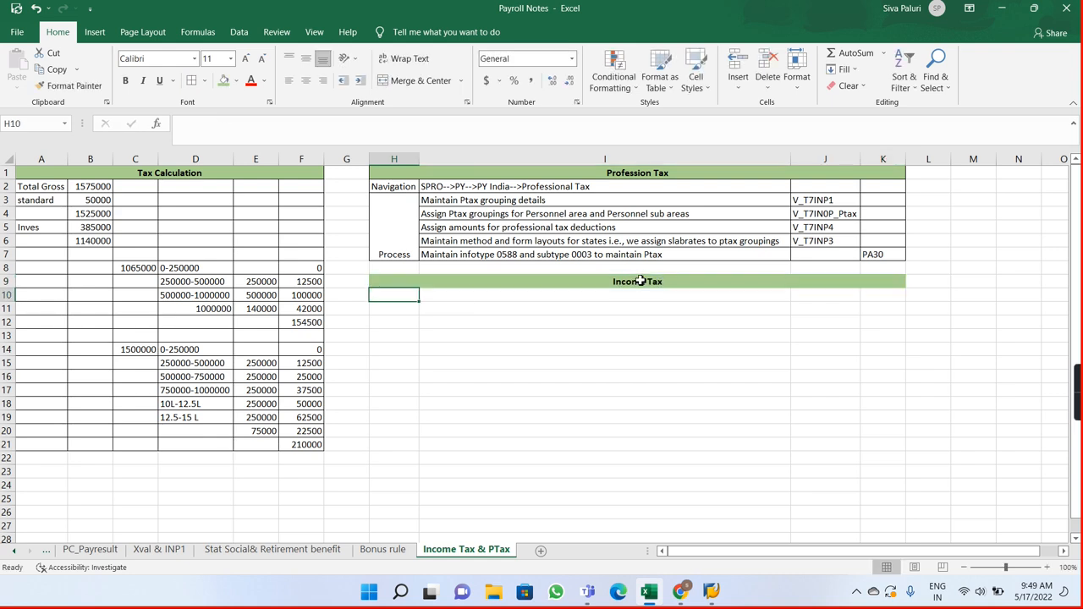
Step: Copy the Navigation label and path from H2:I2 to H10:I10 under the Income Tax heading
{"action": "key", "text": "alt+Tab"}
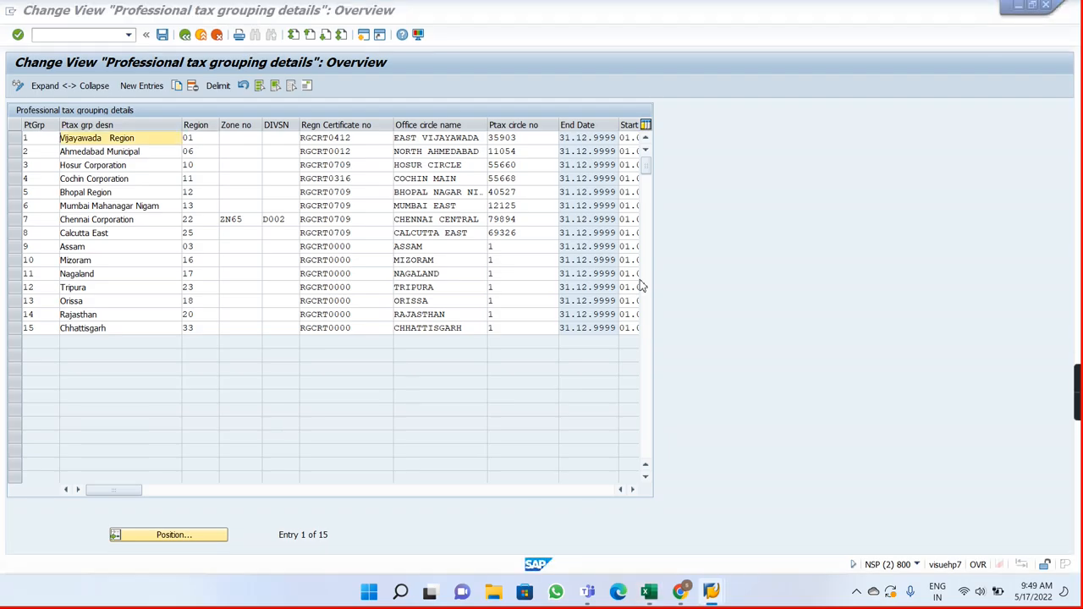
{"action": "key", "text": "alt+Tab"}
{"action": "left_click_drag", "start_coordinate": [406, 188], "coordinate": [440, 191]}
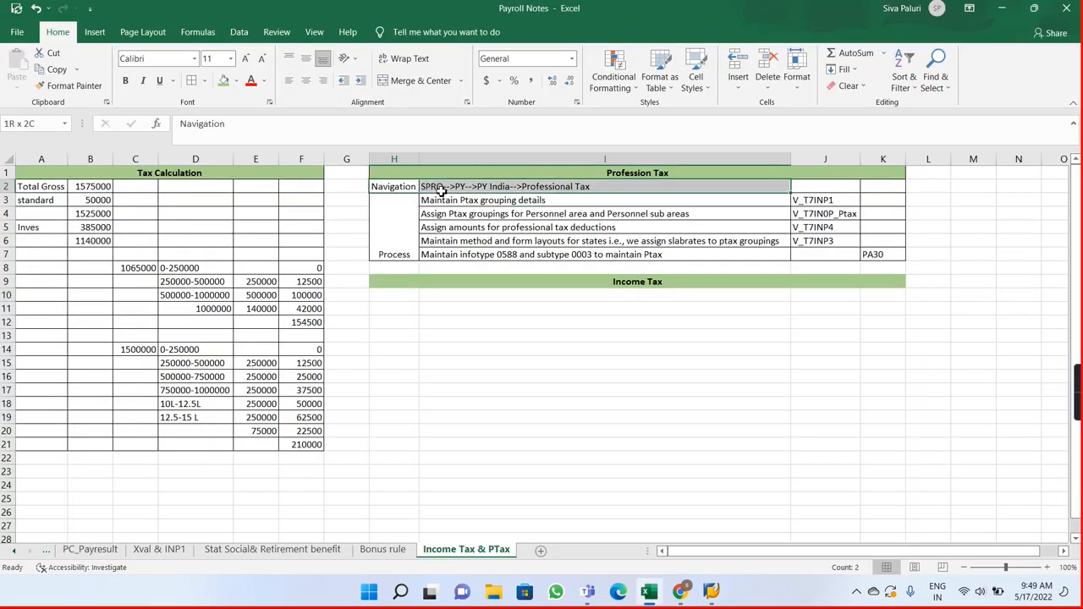
{"action": "key", "text": "ctrl+c"}
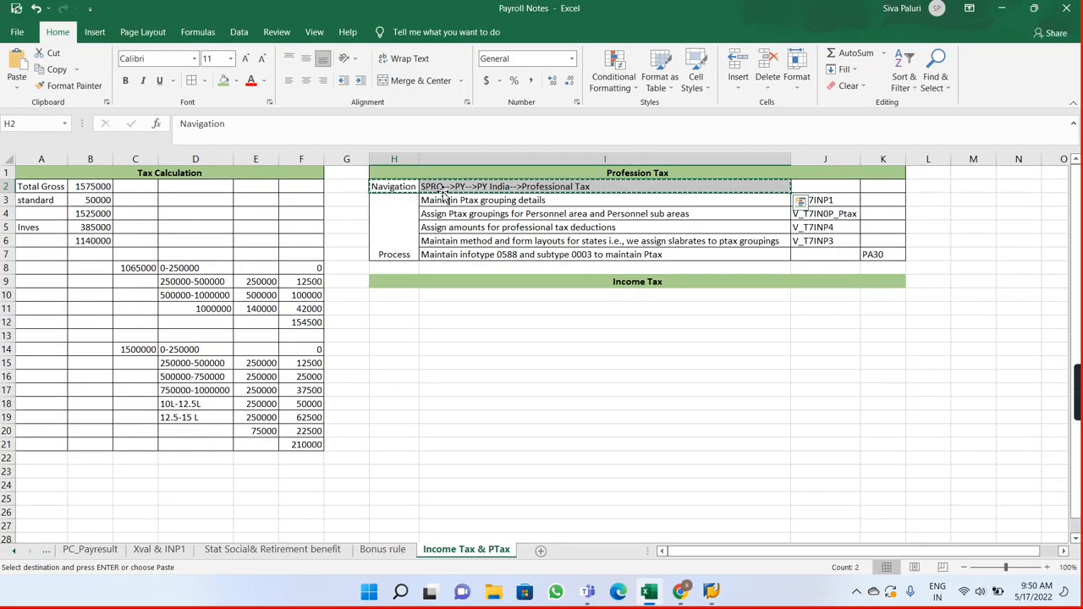
{"action": "left_click", "coordinate": [395, 294]}
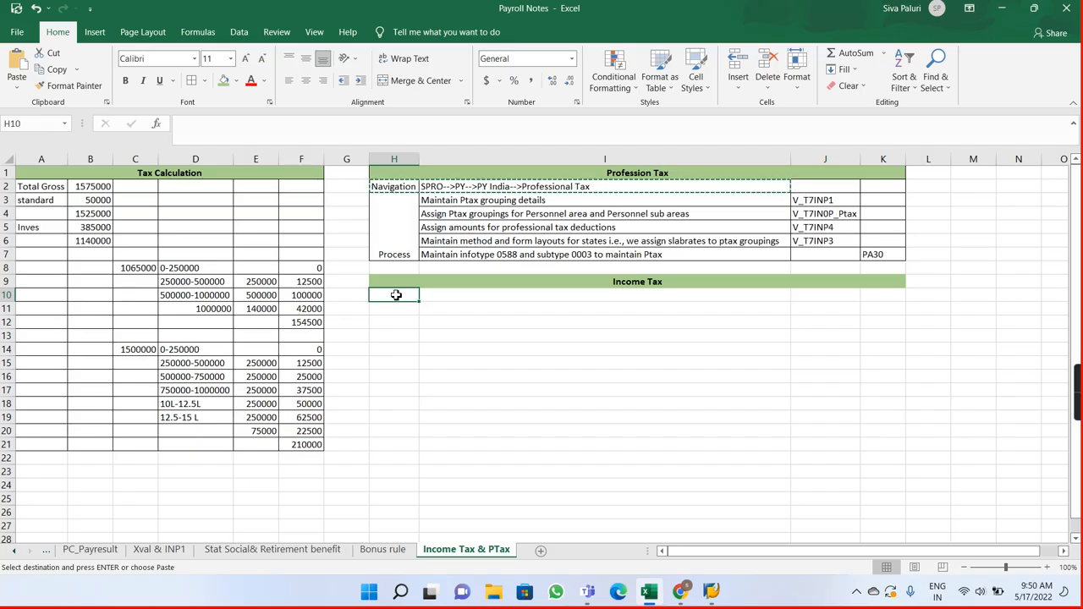
{"action": "key", "text": "ctrl+v"}
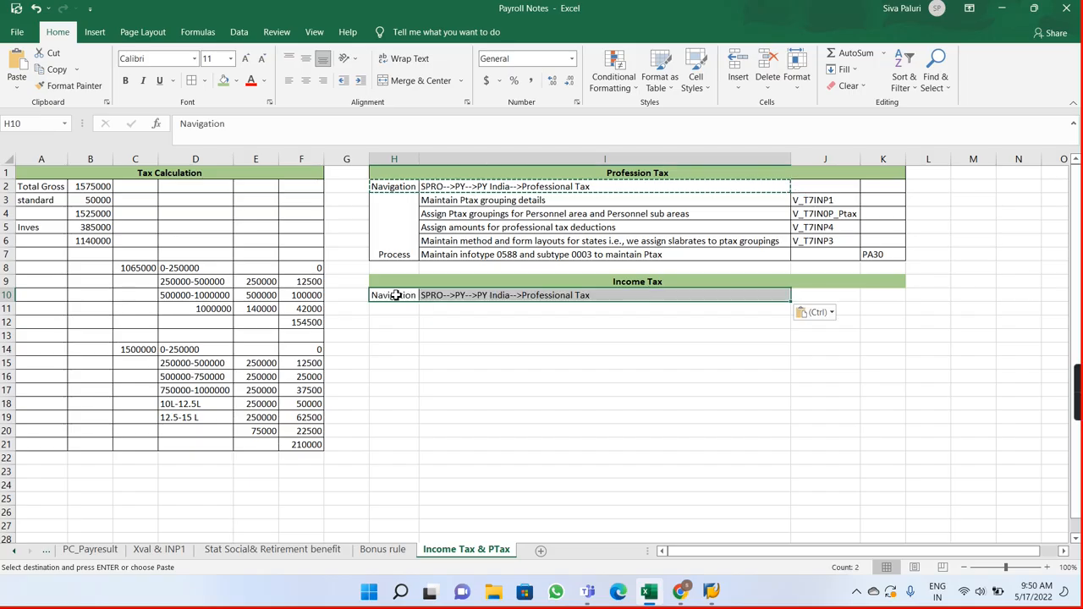
Step: Change the end of the navigation path in cell I10 from Professional Tax to Income Tax
{"action": "double_click", "coordinate": [616, 296]}
{"action": "key", "text": "BackSpace"}
{"action": "key", "text": "BackSpace"}
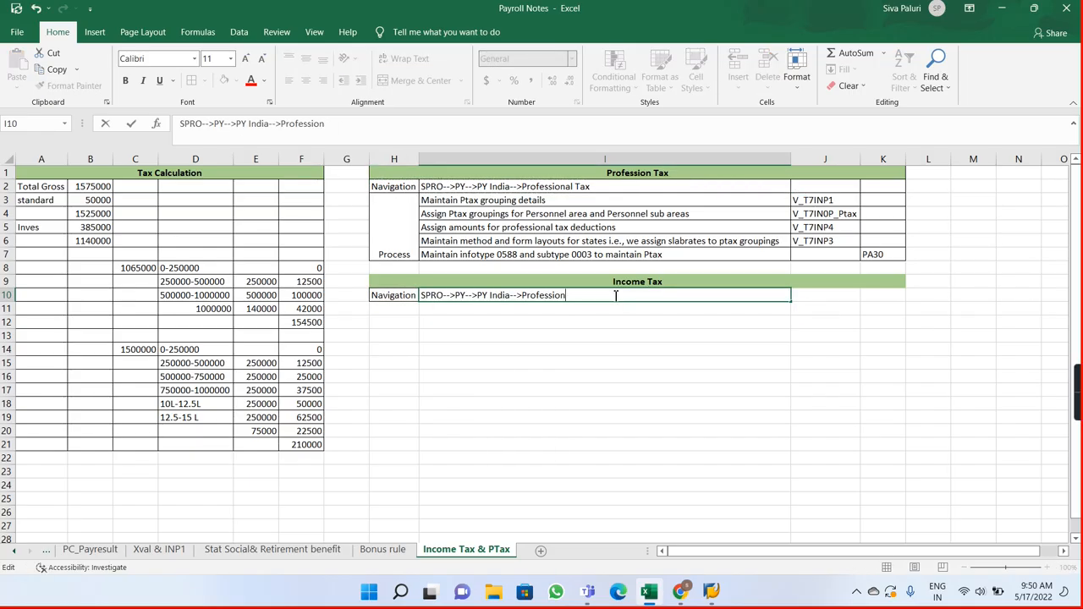
{"action": "key", "text": "BackSpace"}
{"action": "key", "text": "BackSpace"}
{"action": "key", "text": "BackSpace"}
{"action": "key", "text": "BackSpace"}
{"action": "key", "text": "BackSpace"}
{"action": "key", "text": "BackSpace"}
{"action": "type", "text": "Income Tax"}
{"action": "key", "text": "Return"}
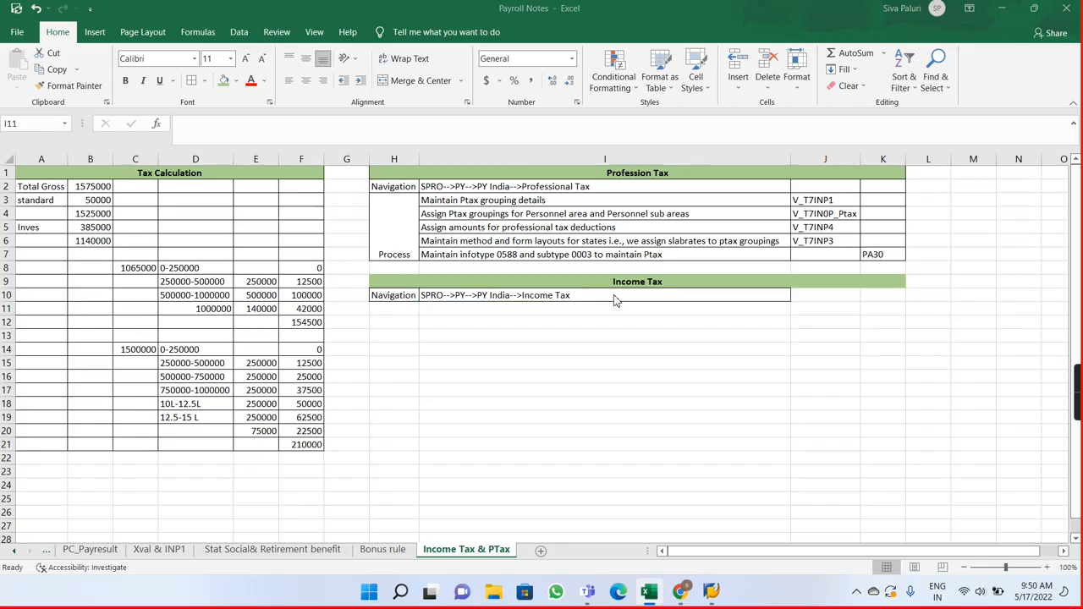
Step: Switch to SAP, leave the Professional tax grouping details view, and expand the Tax node instead of Professional Tax in the IMG
{"action": "key", "text": "alt+Tab"}
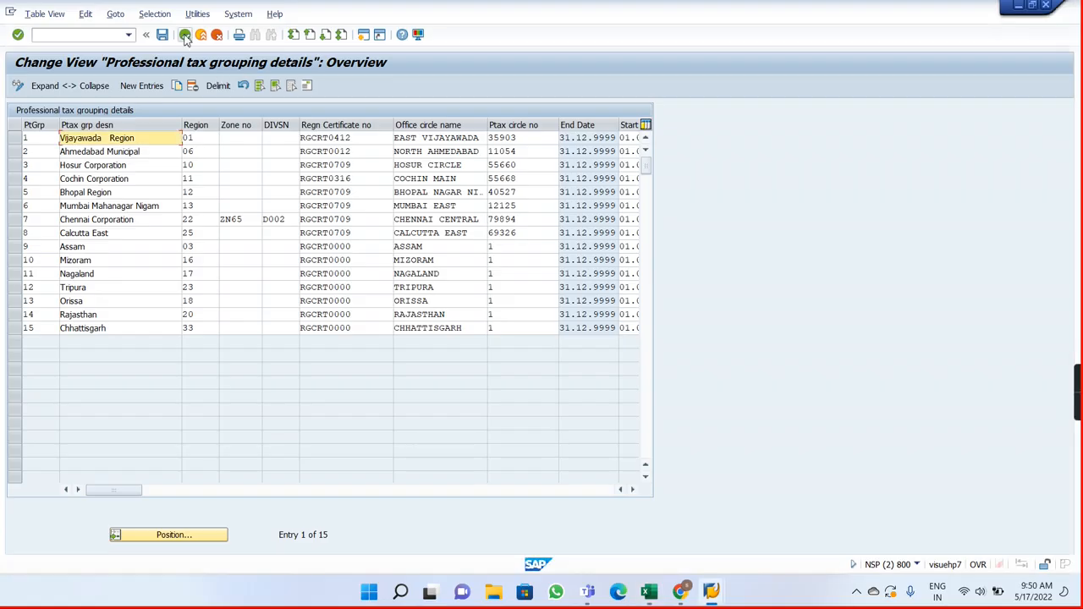
{"action": "left_click", "coordinate": [185, 35]}
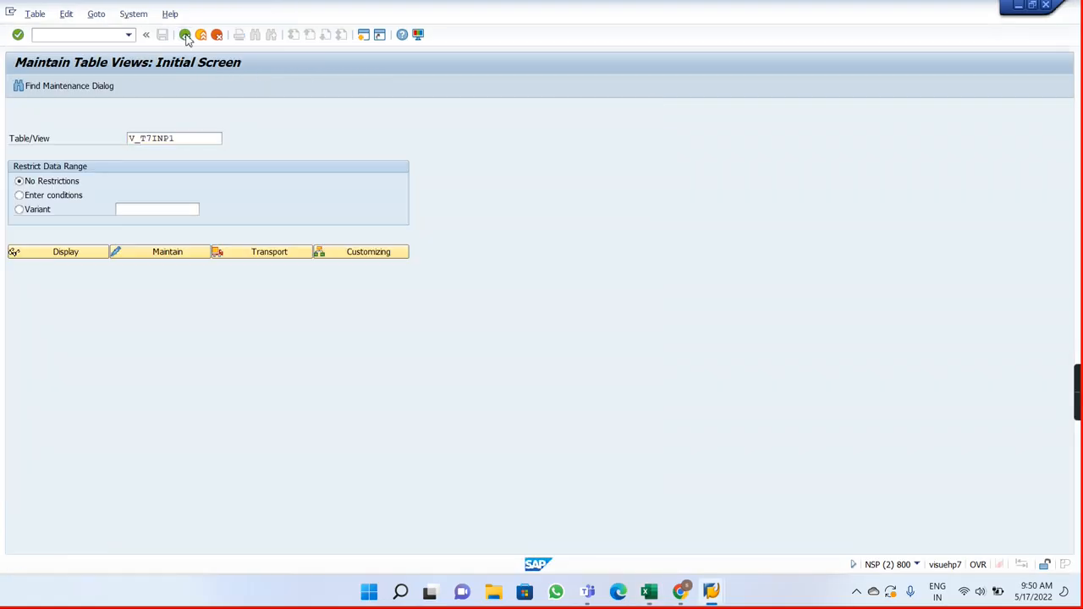
{"action": "left_click", "coordinate": [184, 35]}
{"action": "key", "text": "alt+Tab"}
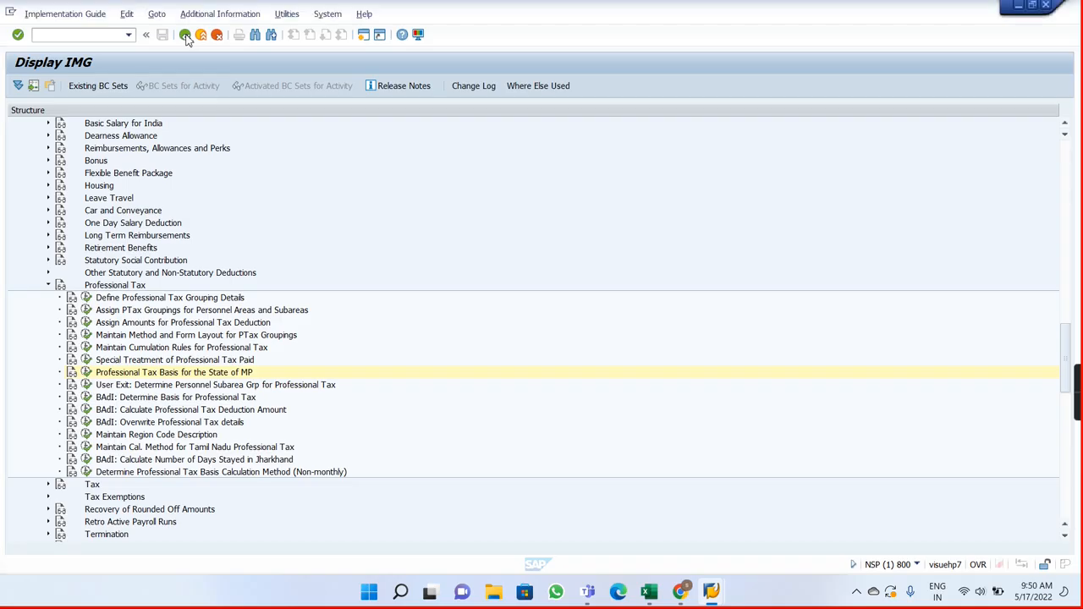
{"action": "left_click", "coordinate": [48, 286]}
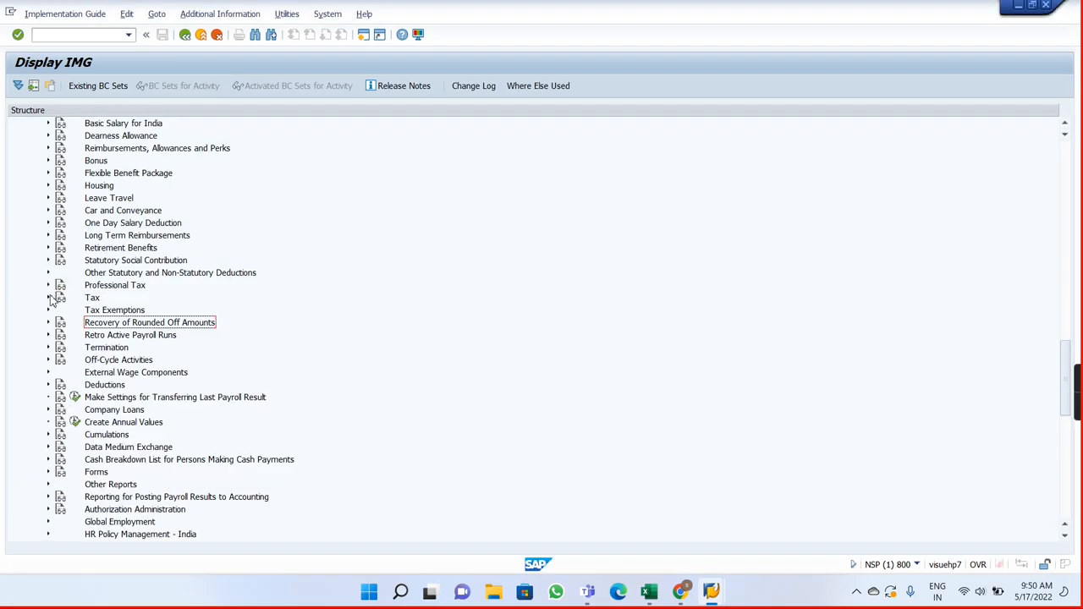
{"action": "left_click", "coordinate": [48, 298]}
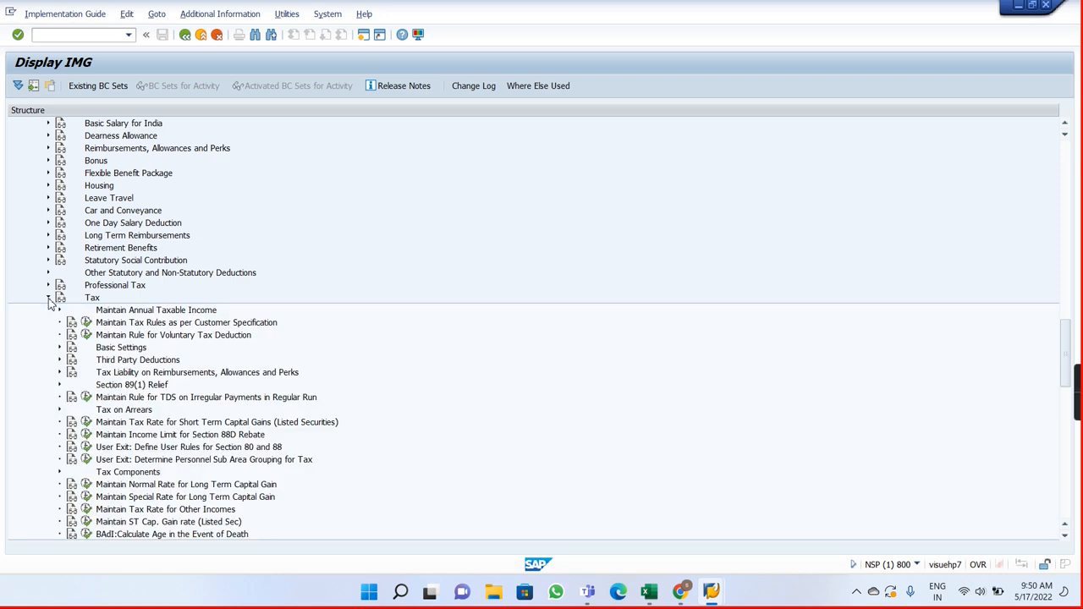
Step: Examine the Configure Annual Taxable Income Projection Method activity under Maintain Annual Taxable Income and return to the IMG
{"action": "left_click", "coordinate": [60, 311]}
{"action": "left_click", "coordinate": [60, 312]}
{"action": "left_click", "coordinate": [60, 311]}
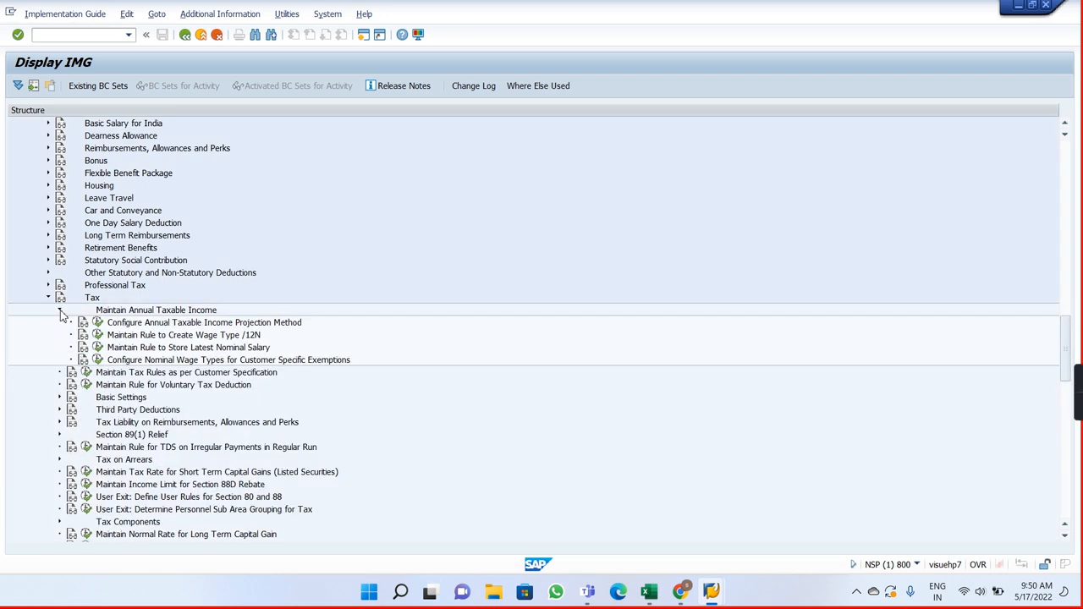
{"action": "left_click", "coordinate": [98, 323]}
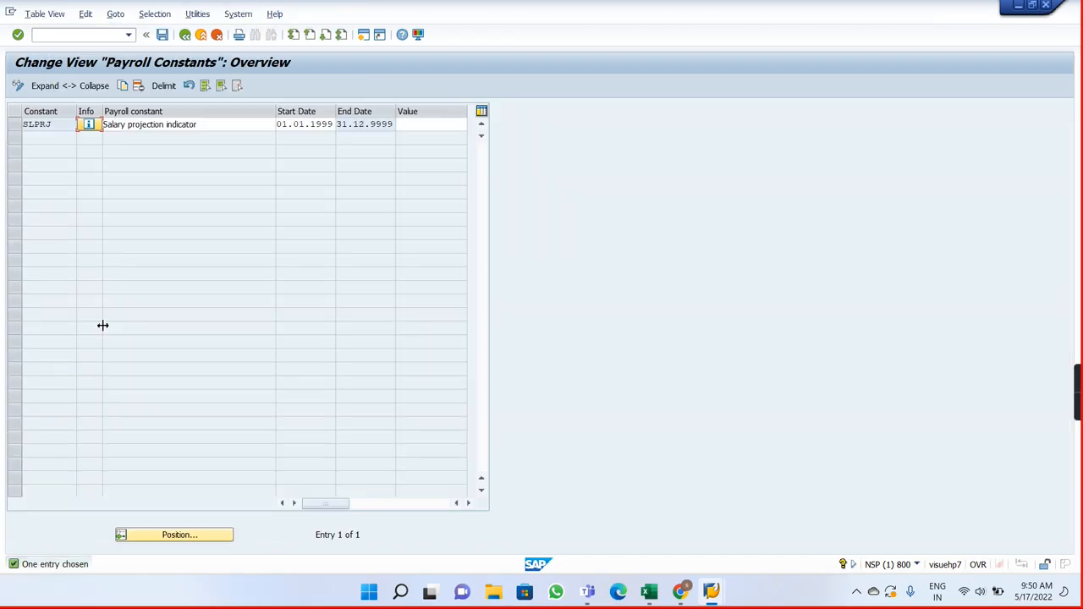
{"action": "left_click", "coordinate": [185, 35]}
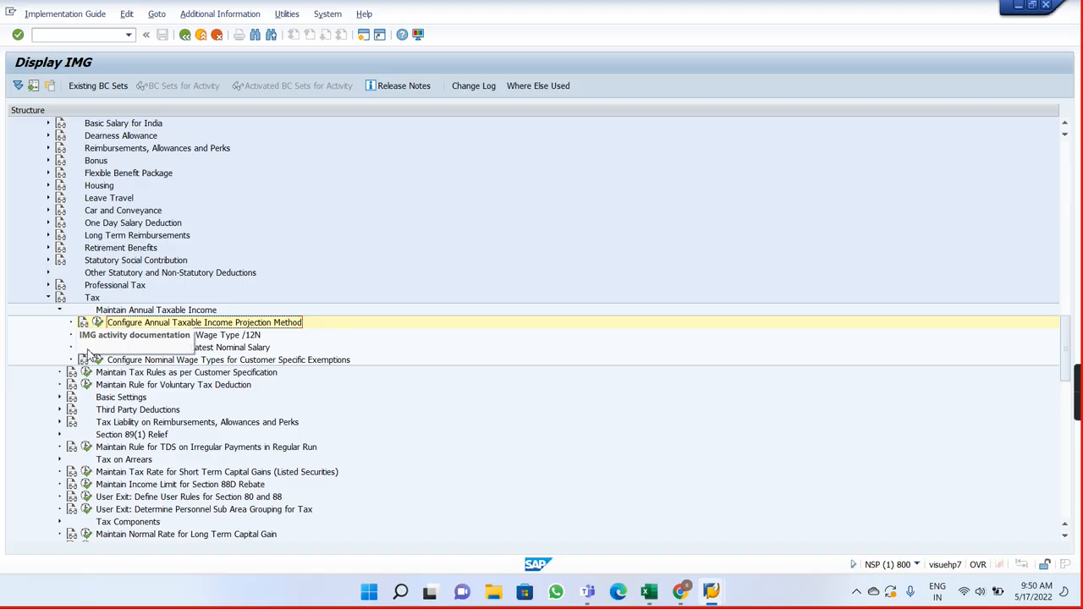
{"action": "left_click", "coordinate": [60, 310]}
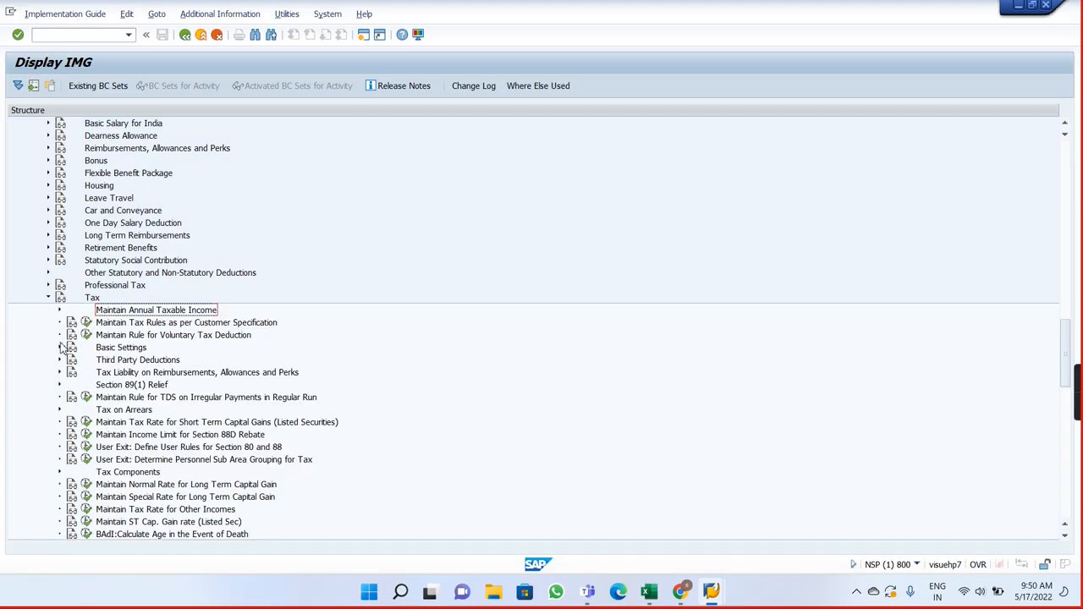
Step: Under Basic Settings, examine the Define Personnel Area and Subarea Groupings for Tax activity and return to the IMG
{"action": "left_click", "coordinate": [60, 347]}
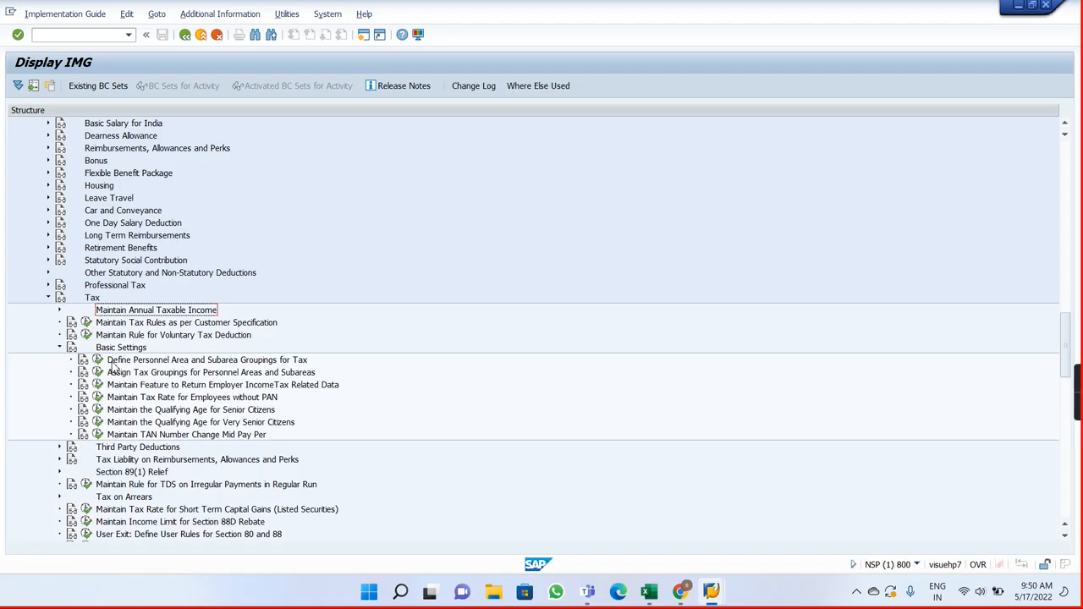
{"action": "left_click", "coordinate": [98, 360]}
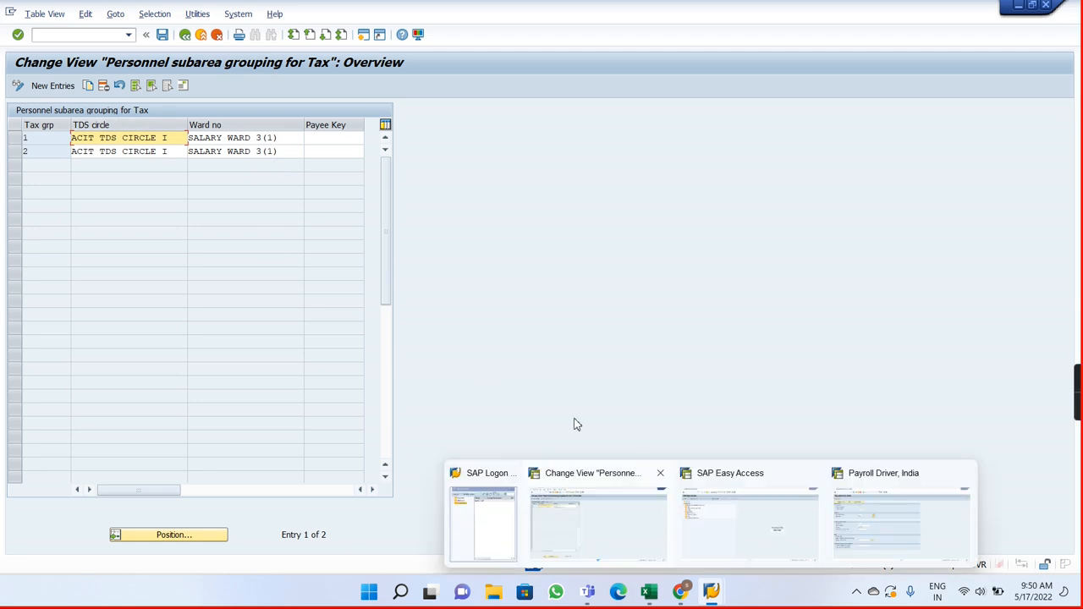
{"action": "left_click", "coordinate": [184, 35]}
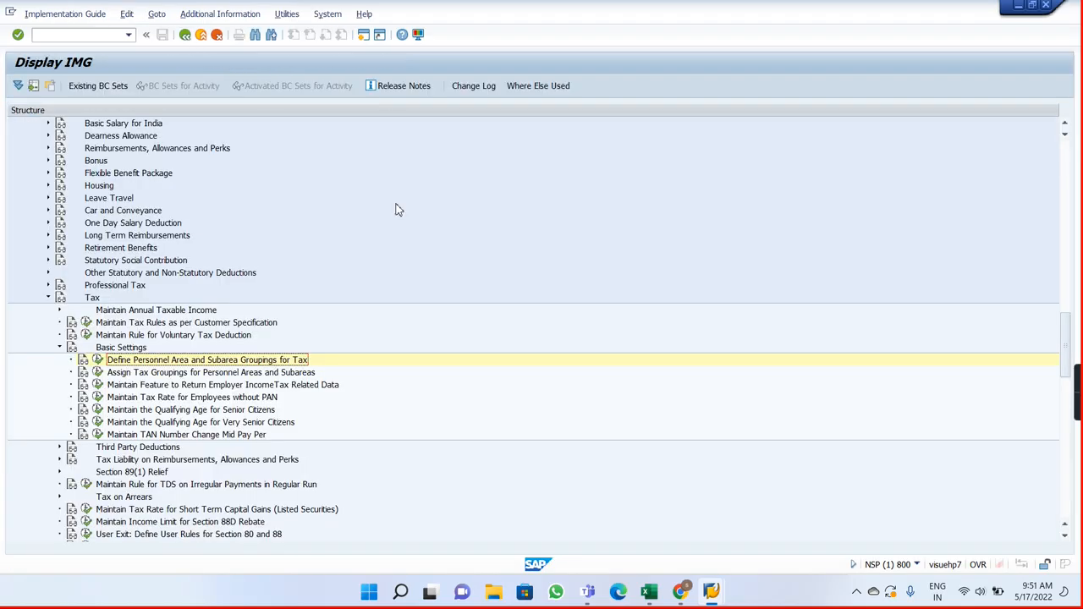
Step: Switch to the Payroll Notes workbook in Excel and enter "Define PSG grouping for Tax" in cell I11
{"action": "key", "text": "alt+Tab"}
{"action": "key", "text": "alt+Tab"}
{"action": "left_click", "coordinate": [649, 595]}
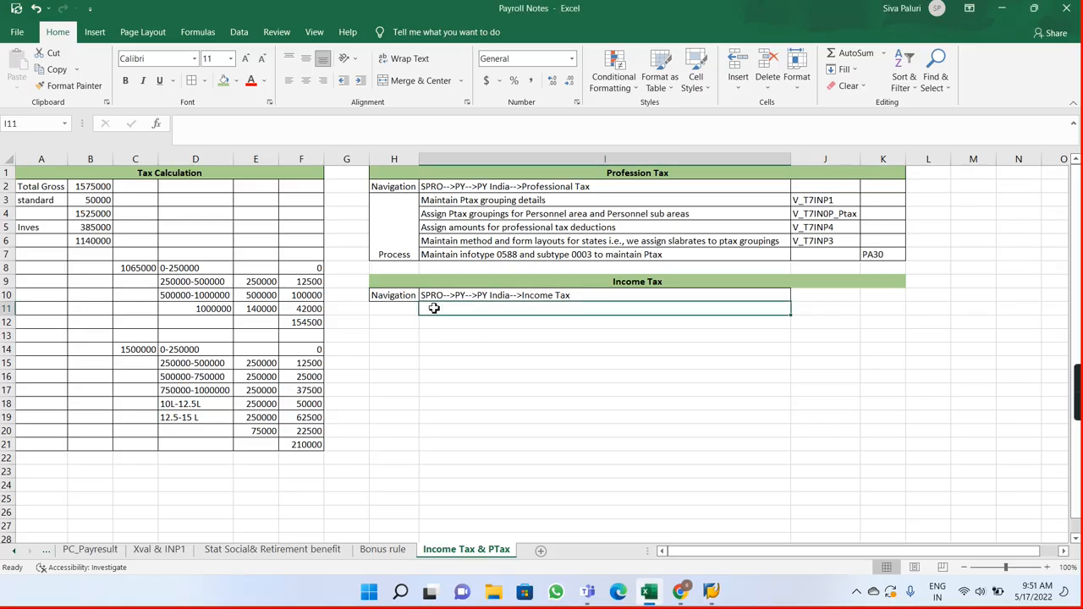
{"action": "type", "text": "Define"}
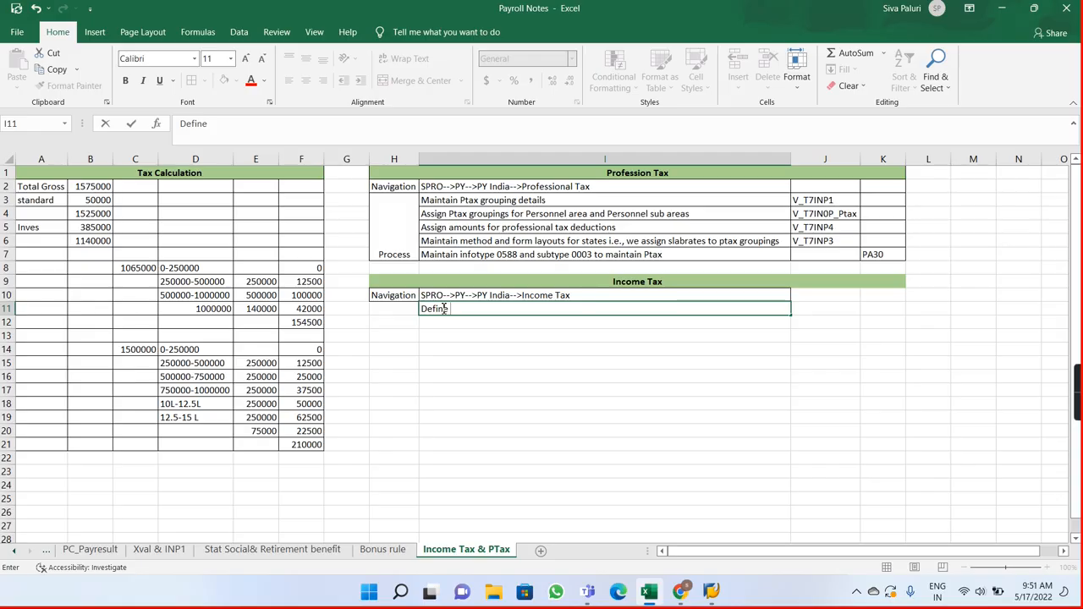
{"action": "key", "text": "alt+Tab"}
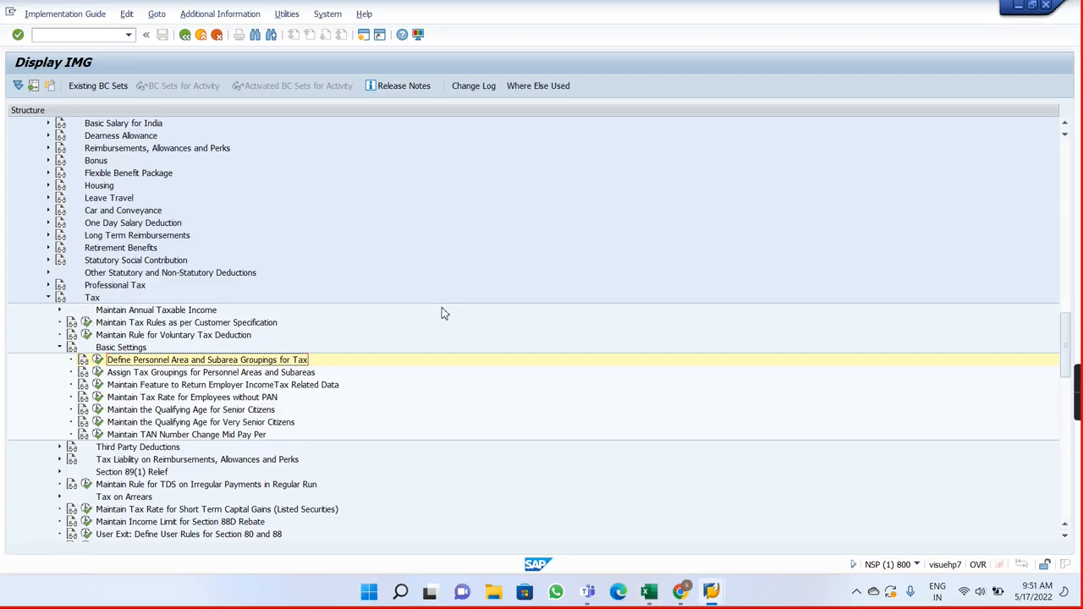
{"action": "key", "text": "alt+Tab"}
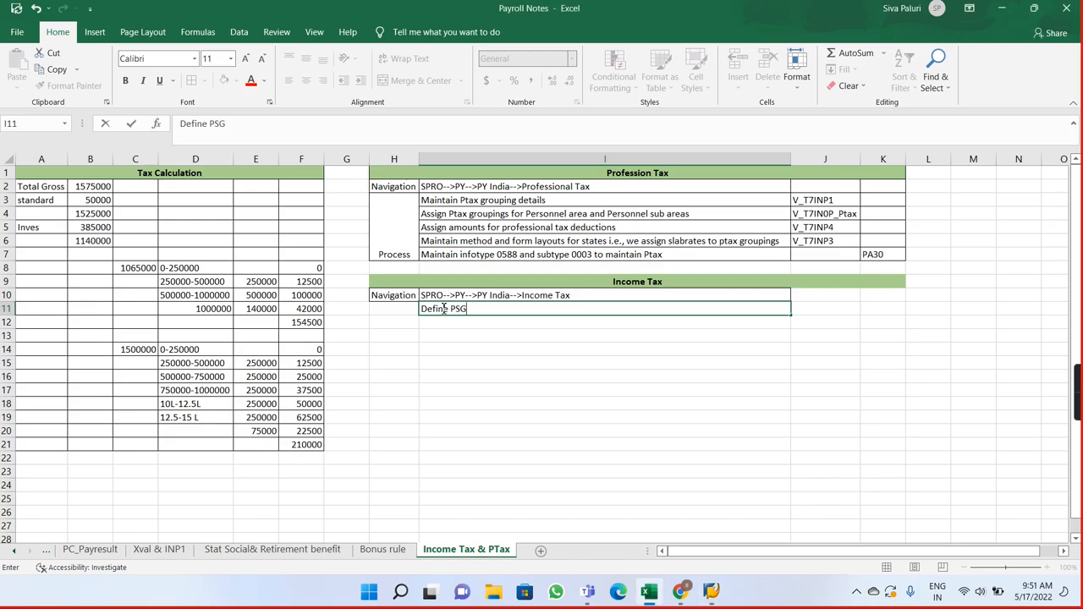
{"action": "type", "text": "PSG grouping for"}
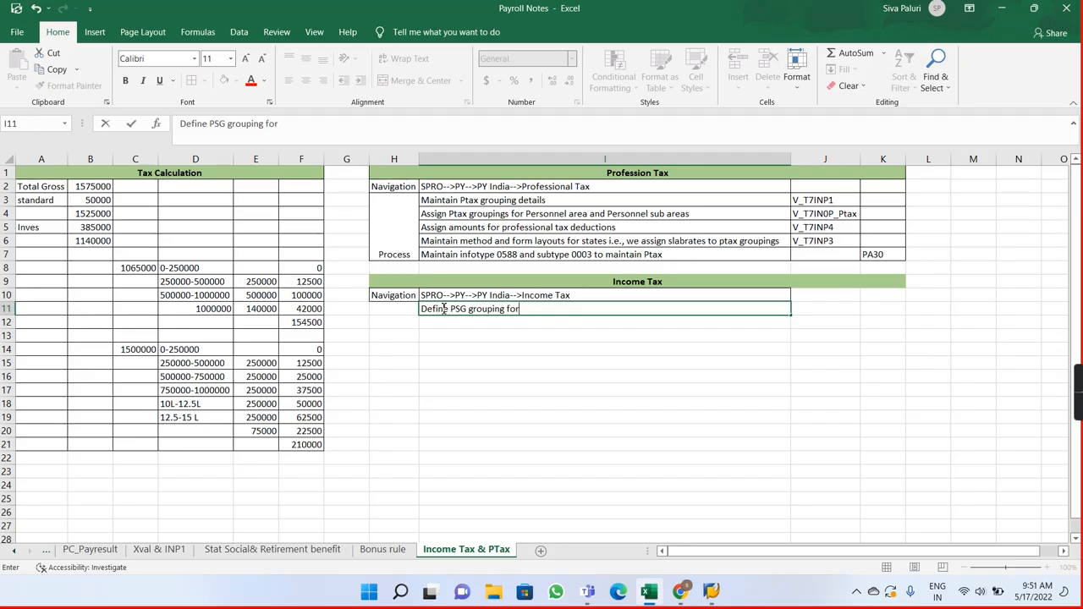
{"action": "type", "text": " Tax"}
{"action": "key", "text": "Tab"}
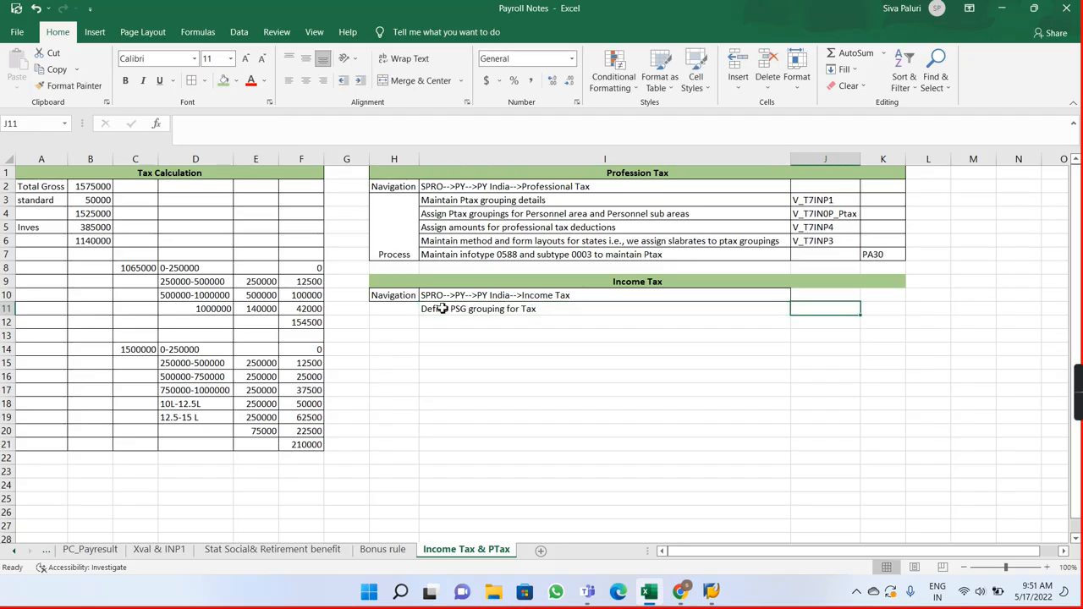
Step: Enter the view name V_T7INT1 in cell J11 beside the PSG grouping note
{"action": "key", "text": "alt+Tab"}
{"action": "key", "text": "alt+Tab"}
{"action": "type", "text": "V"}
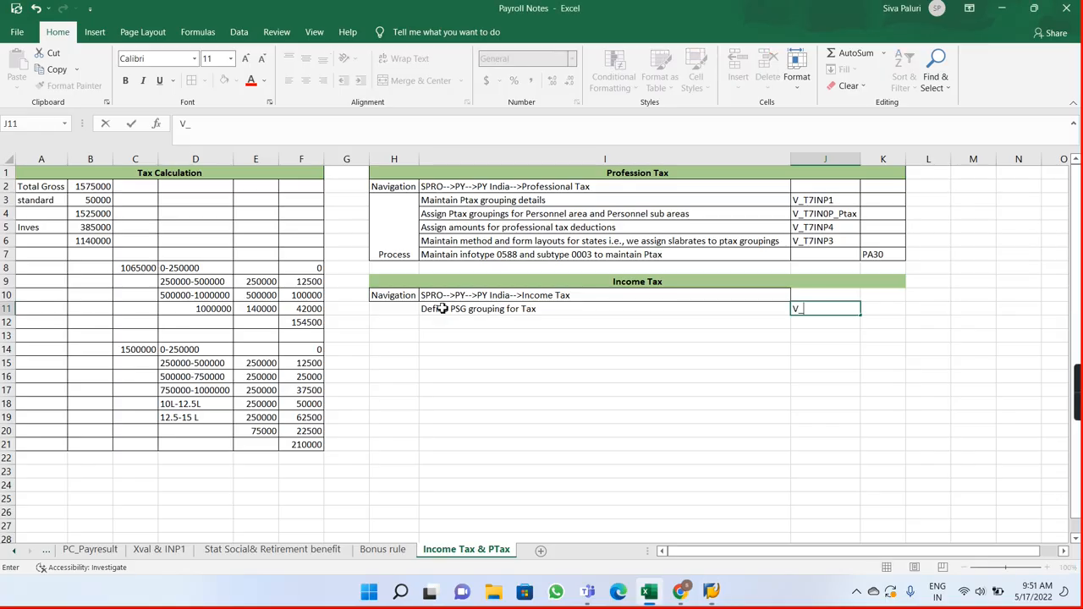
{"action": "type", "text": "_T7INT"}
{"action": "left_click", "coordinate": [442, 309]}
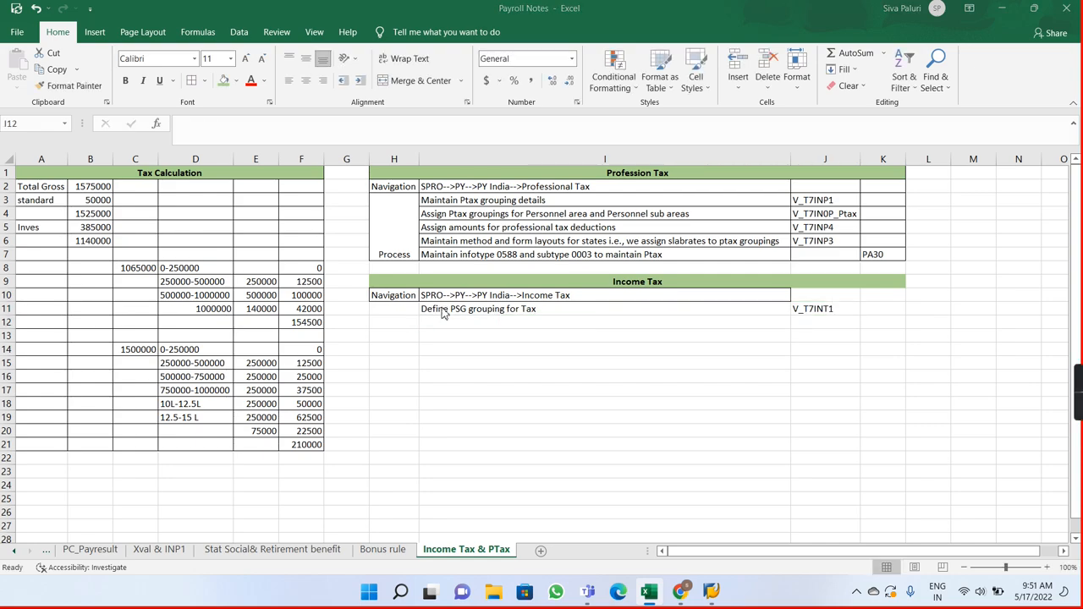
Step: Switch back to SAP and review the tax groups defined in the Personnel subarea grouping for Tax view
{"action": "key", "text": "alt+Tab"}
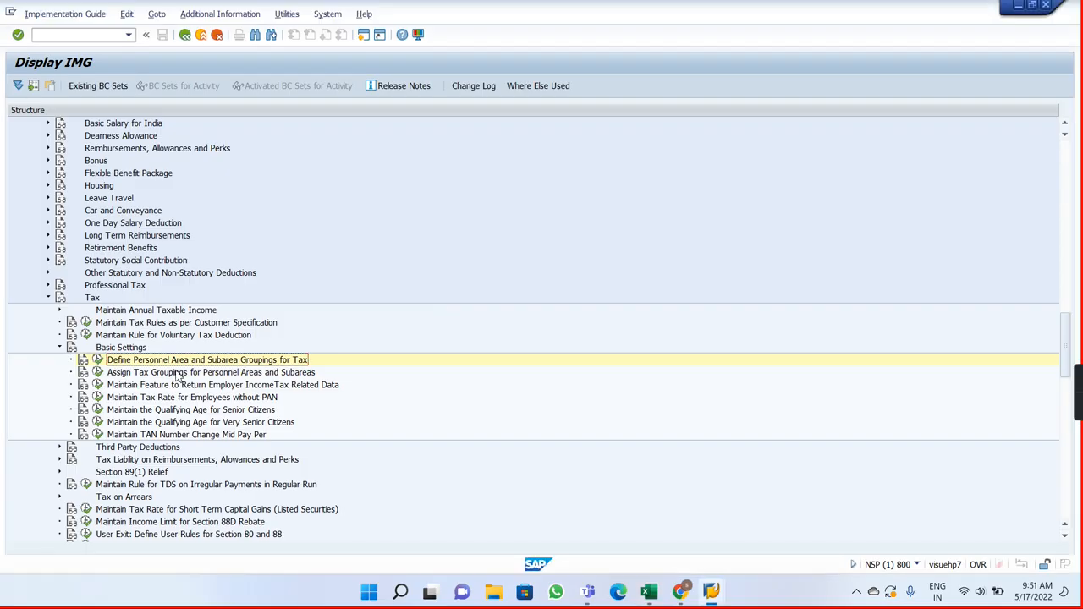
{"action": "left_click", "coordinate": [97, 360]}
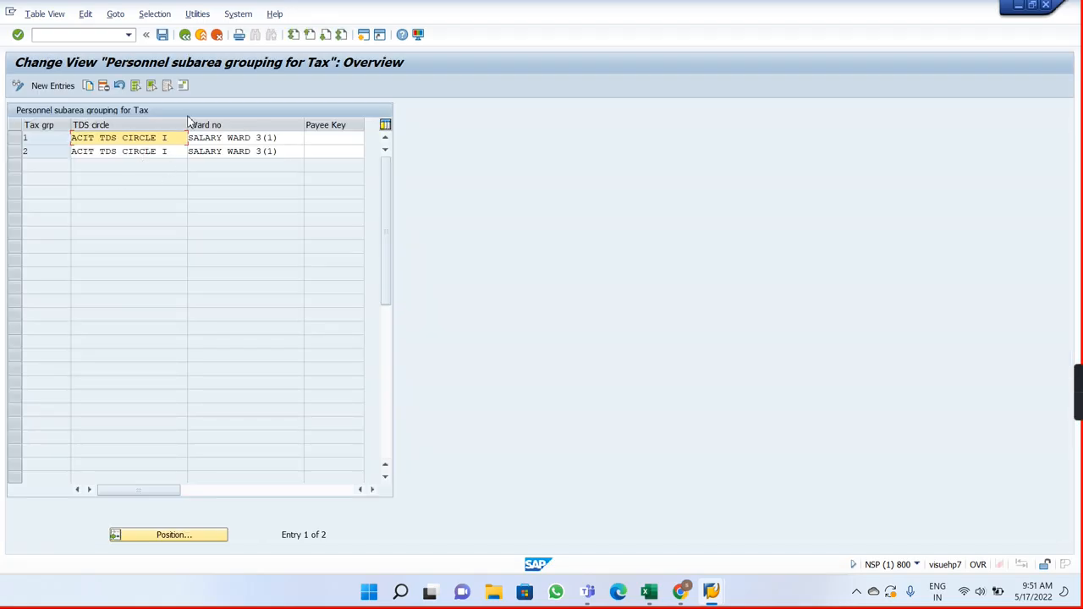
{"action": "left_click", "coordinate": [185, 36]}
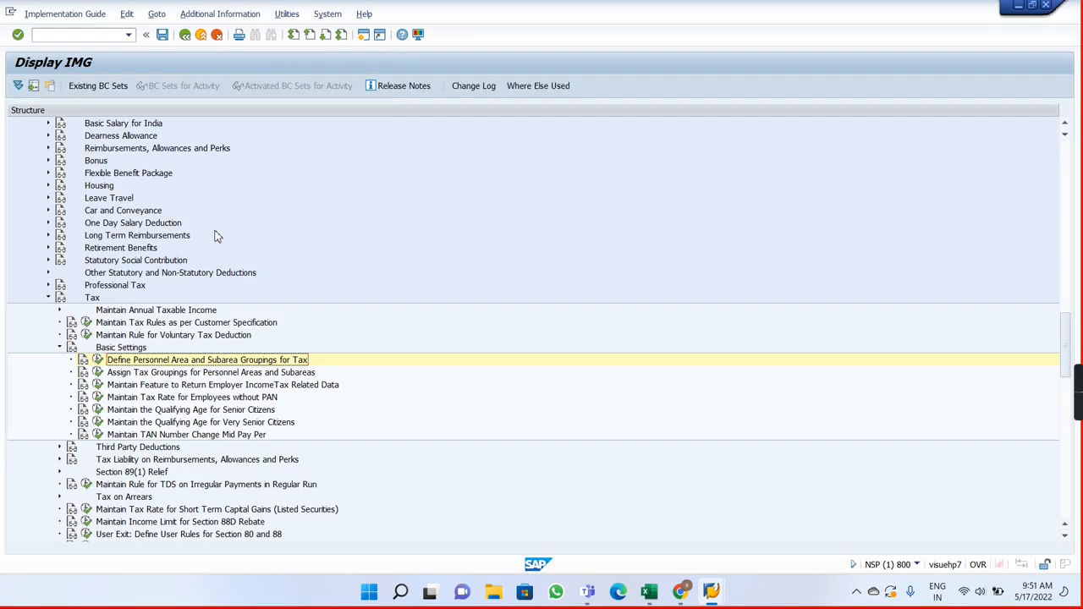
Step: Open Assign Tax Groupings for Personnel Areas and Subareas and position the list at personnel area AV01
{"action": "left_click", "coordinate": [98, 373]}
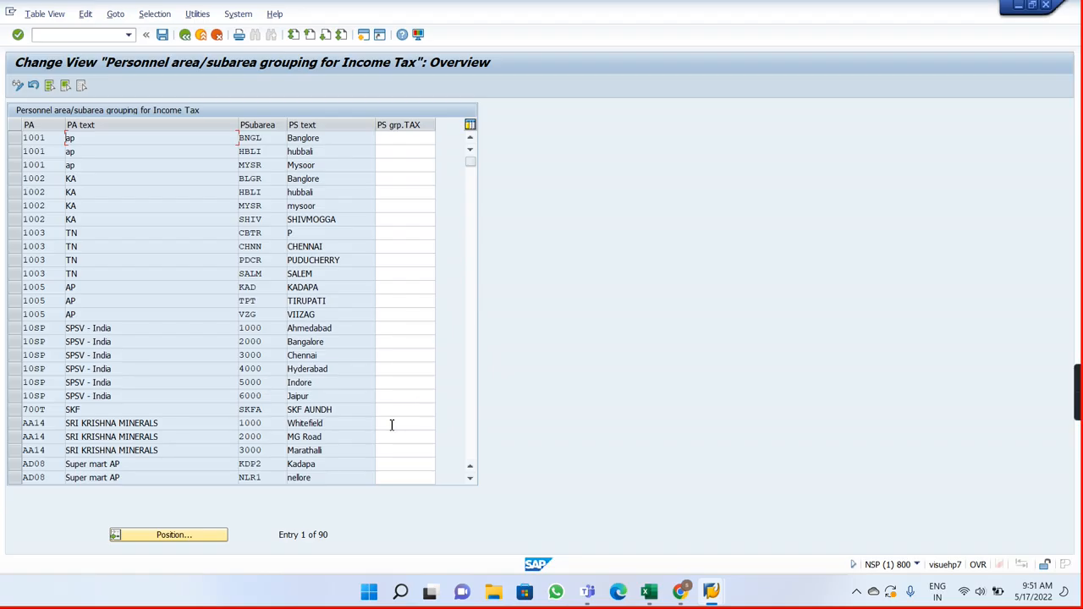
{"action": "left_click", "coordinate": [206, 535]}
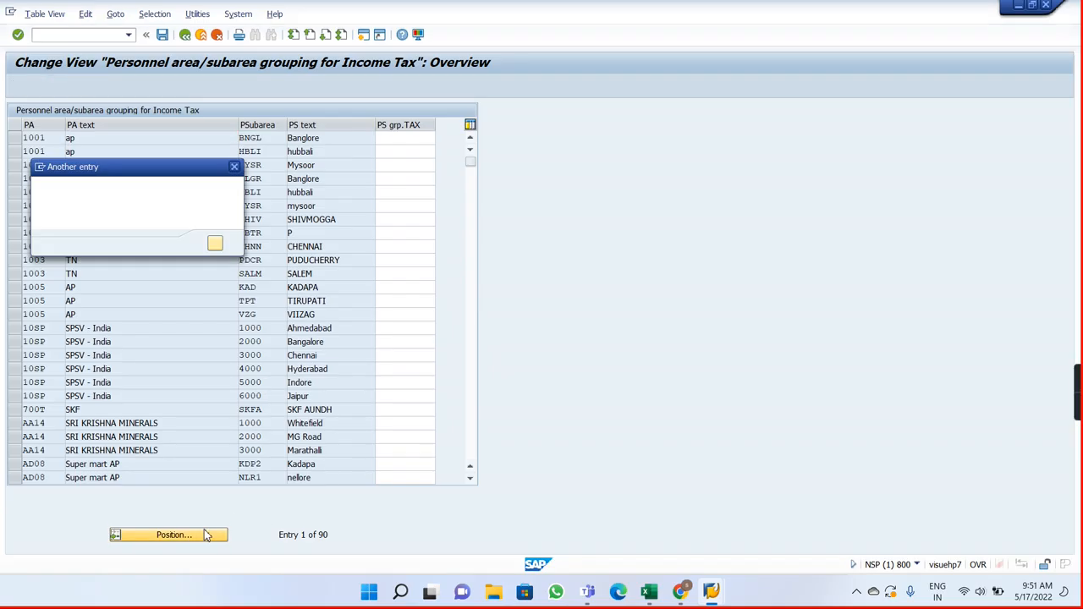
{"action": "type", "text": "AV0"}
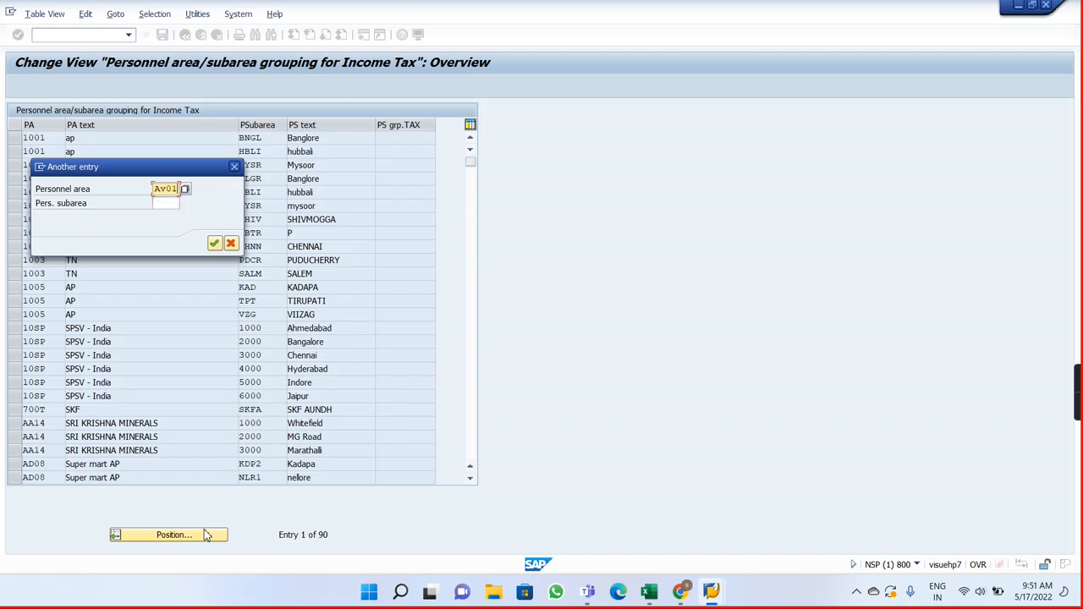
{"action": "type", "text": "1"}
{"action": "key", "text": "Return"}
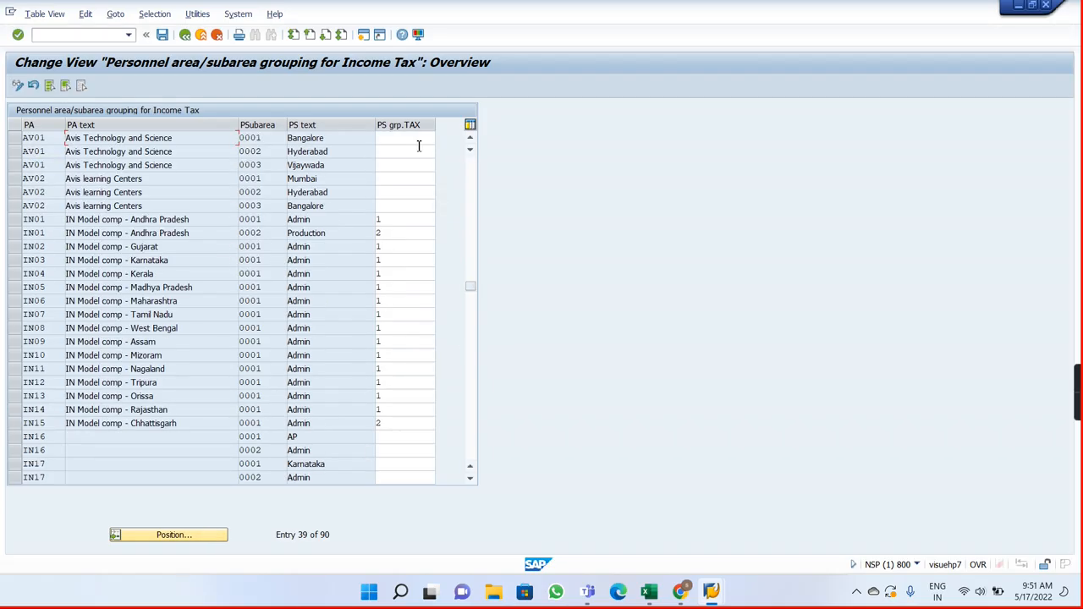
Step: Assign tax grouping 01 to the Bangalore, Hyderabad and Vijaywada subareas of personnel area AV01
{"action": "left_click", "coordinate": [400, 140]}
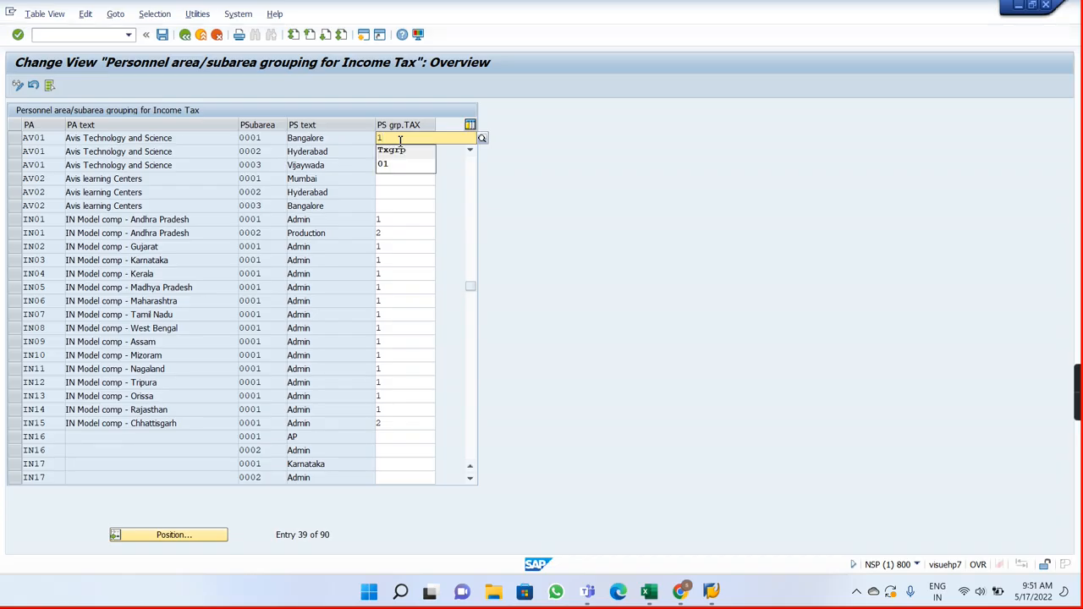
{"action": "left_click", "coordinate": [404, 164]}
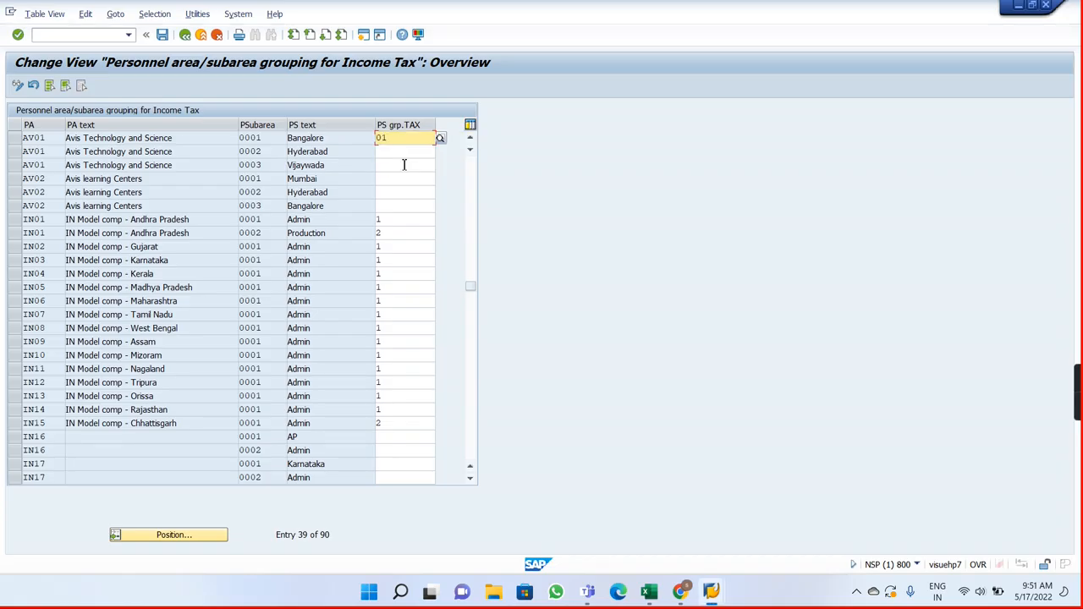
{"action": "key", "text": "Tab"}
{"action": "type", "text": "1"}
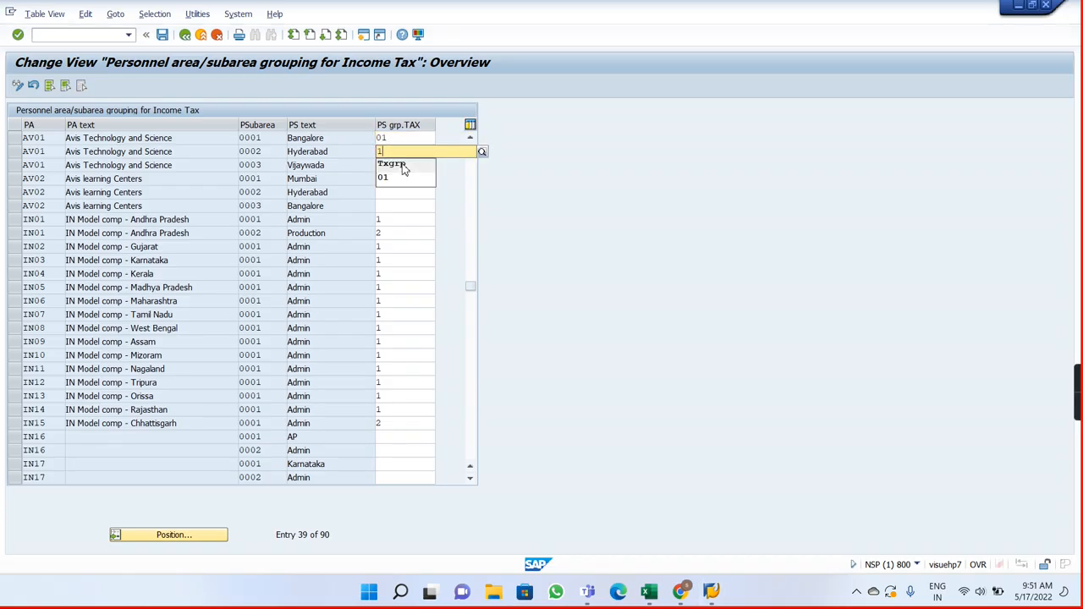
{"action": "left_click", "coordinate": [403, 166]}
{"action": "left_click", "coordinate": [399, 165]}
{"action": "type", "text": "1"}
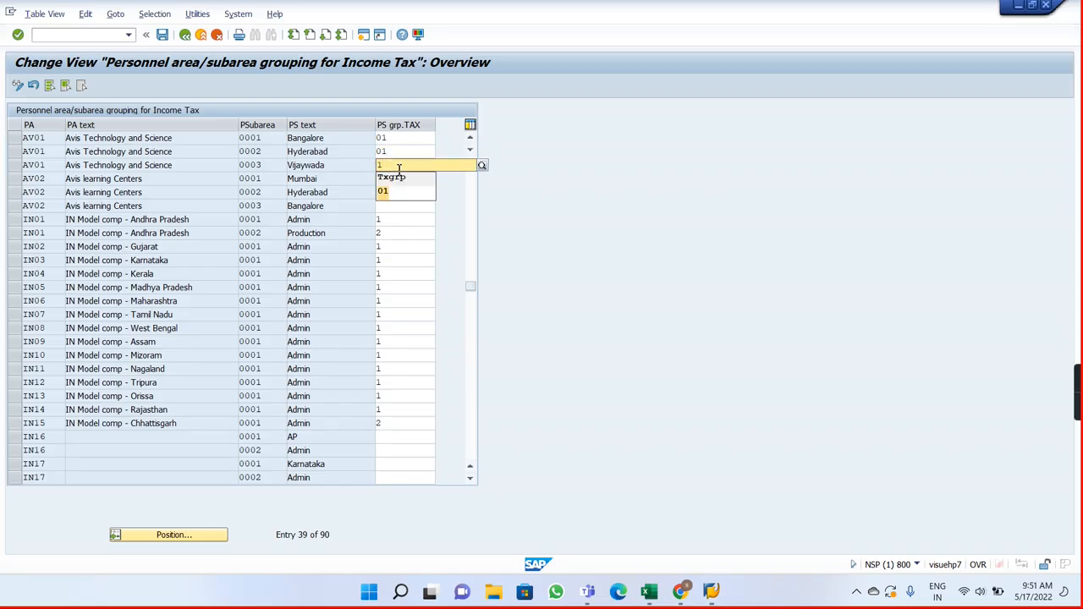
{"action": "left_click", "coordinate": [399, 176]}
Step: Assign tax grouping 01 to the Mumbai subarea of personnel area AV02 and start saving the assignments
{"action": "left_click", "coordinate": [396, 178]}
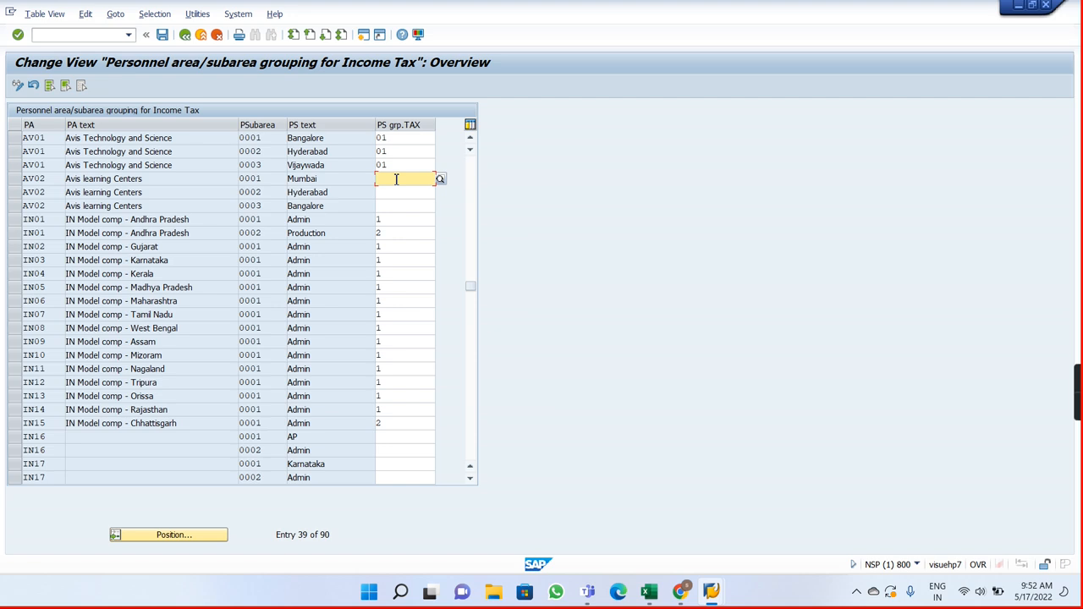
{"action": "type", "text": "0"}
{"action": "key", "text": "Down"}
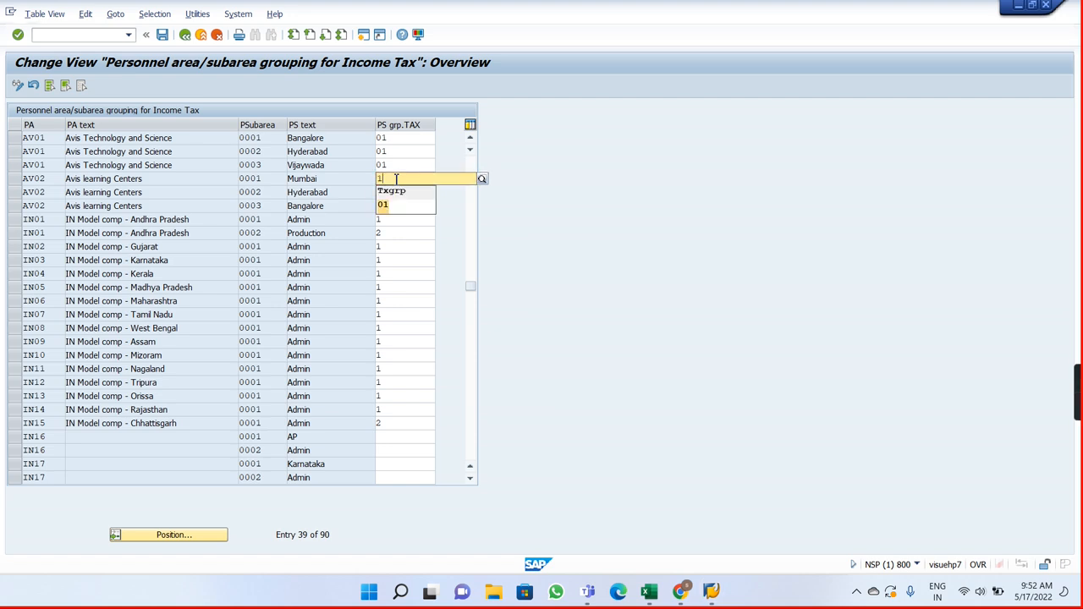
{"action": "key", "text": "Return"}
{"action": "key", "text": "Tab"}
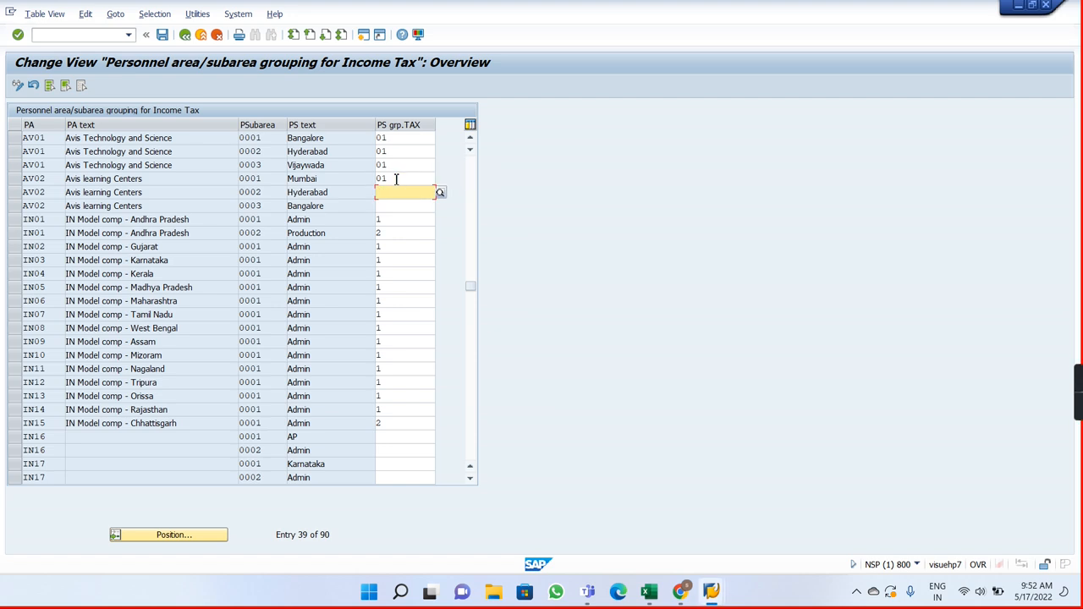
{"action": "key", "text": "Return"}
{"action": "key", "text": "ctrl+s"}
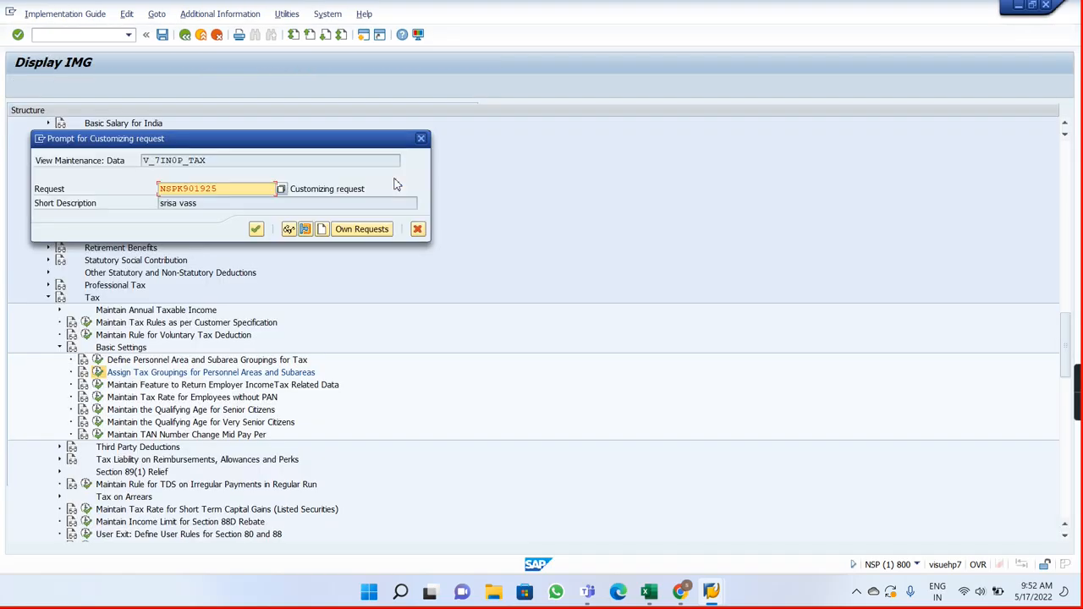
Step: Switch to the Payroll Notes workbook and enter "Assign Tax groupings for personnel area and Subareas" in cell I12
{"action": "key", "text": "alt+Tab"}
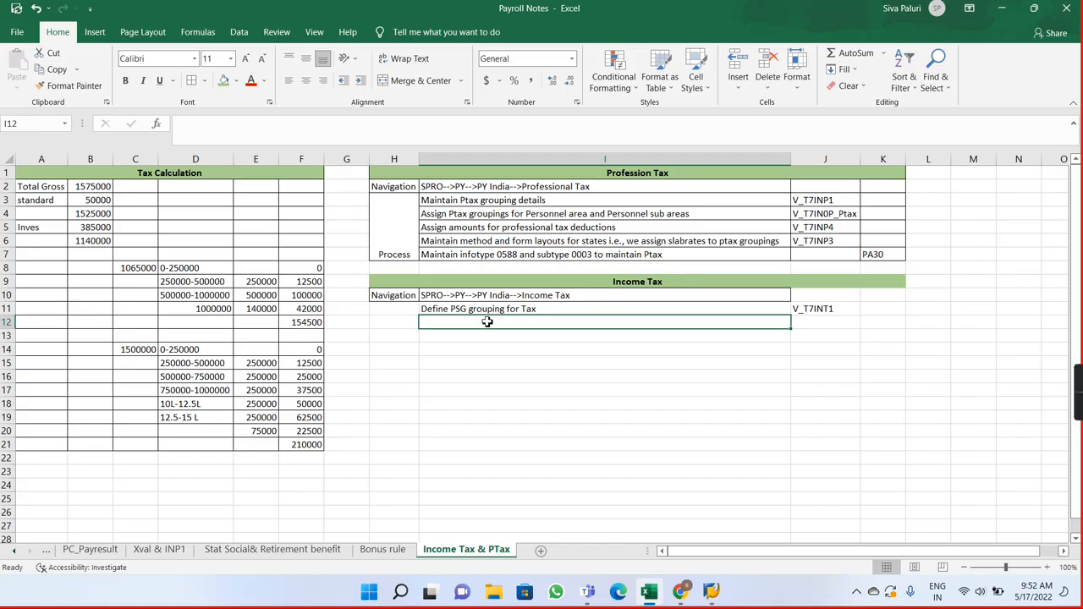
{"action": "type", "text": "Assig"}
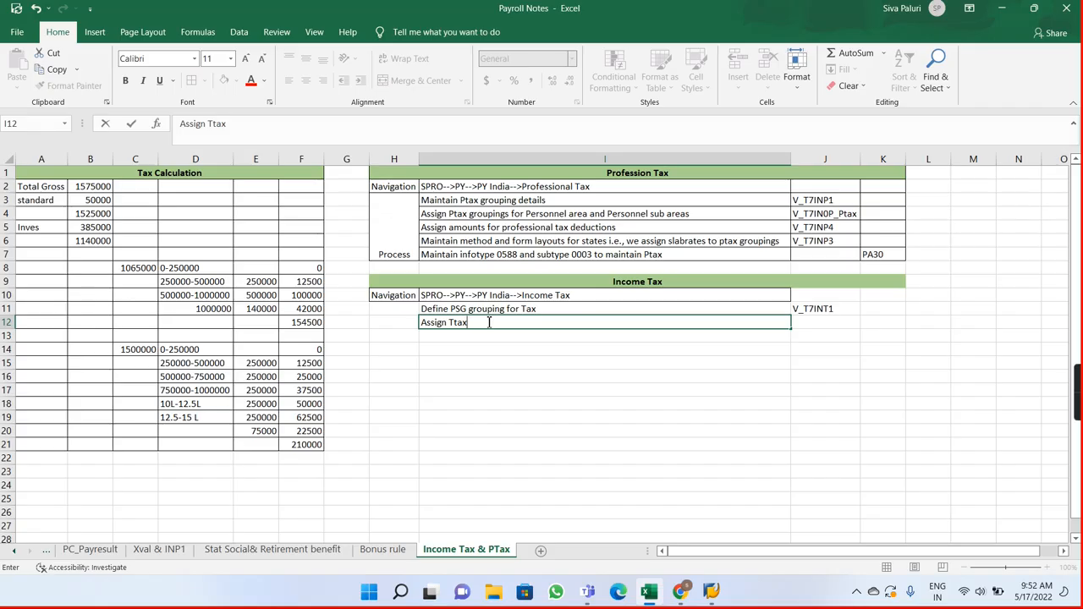
{"action": "type", "text": "n Tax g"}
{"action": "key", "text": "BackSpace"}
{"action": "key", "text": "BackSpace"}
{"action": "key", "text": "BackSpace"}
{"action": "key", "text": "BackSpace"}
{"action": "key", "text": "BackSpace"}
{"action": "type", "text": "ax g"}
{"action": "type", "text": "ro"}
{"action": "type", "text": "upings fo"}
{"action": "type", "text": "r pa"}
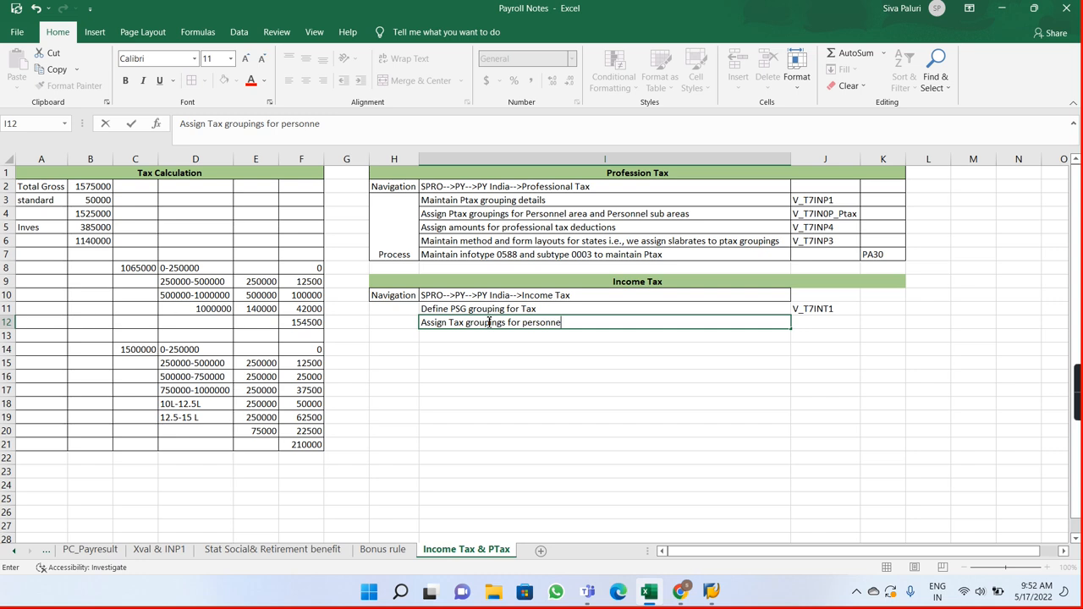
{"action": "type", "text": "rsonnel area and Subareas"}
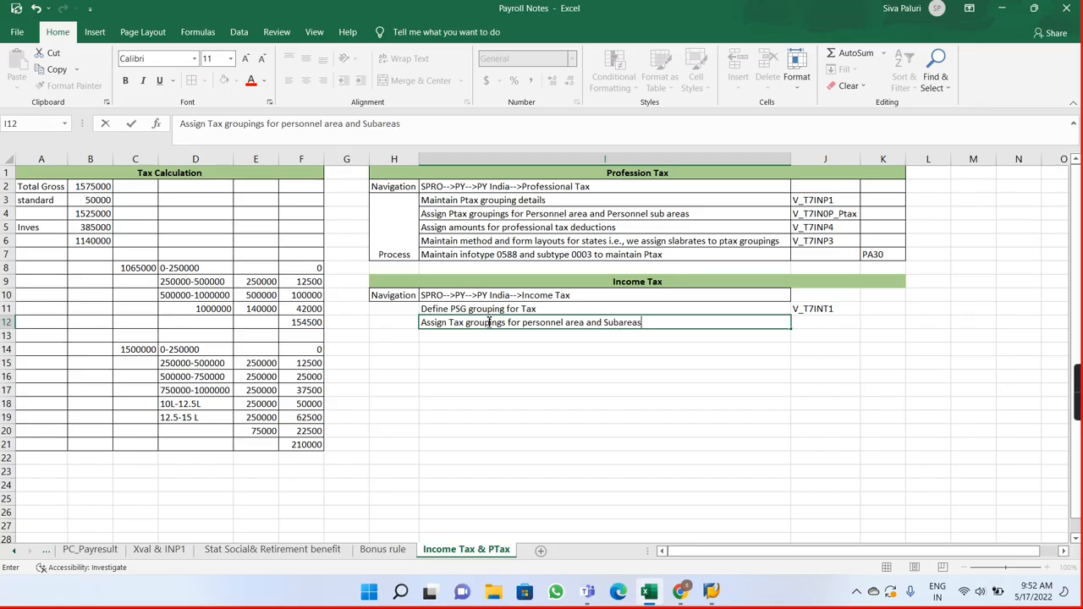
{"action": "key", "text": "Return"}
Step: Copy the view name from cell J4 to J12 and edit the copy to V_T7IN0P_Tax
{"action": "key", "text": "alt+Tab"}
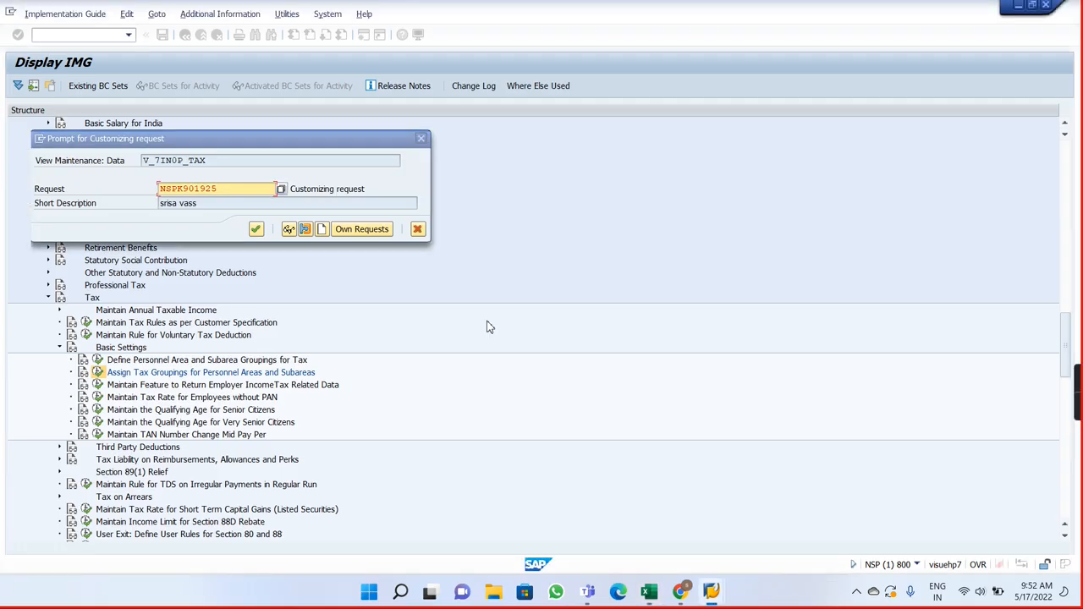
{"action": "key", "text": "alt+Tab"}
{"action": "left_click", "coordinate": [840, 217]}
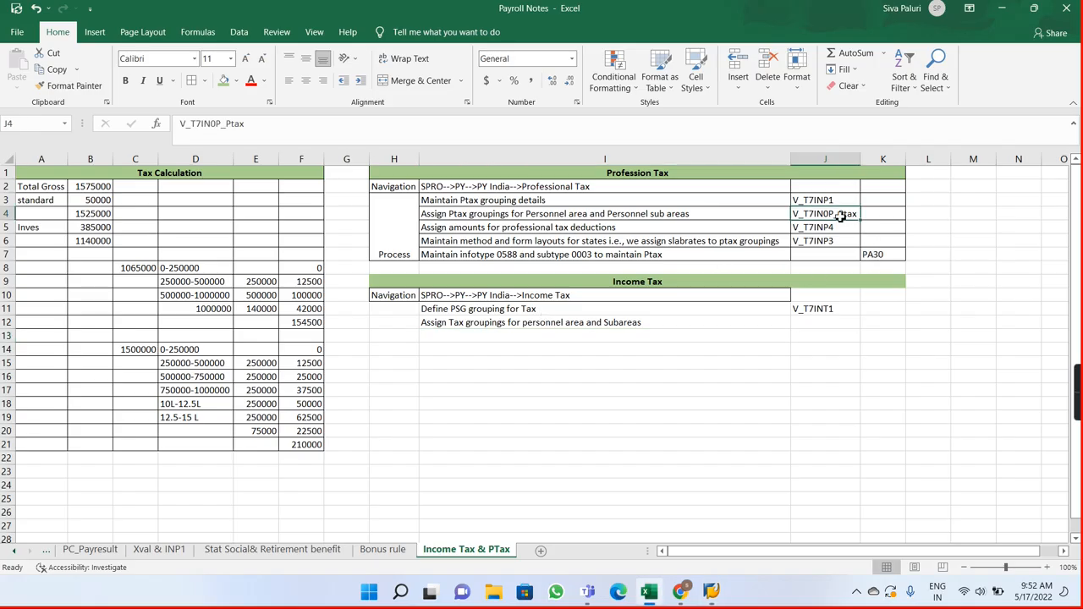
{"action": "key", "text": "ctrl+c"}
{"action": "left_click", "coordinate": [816, 322]}
{"action": "key", "text": "ctrl+v"}
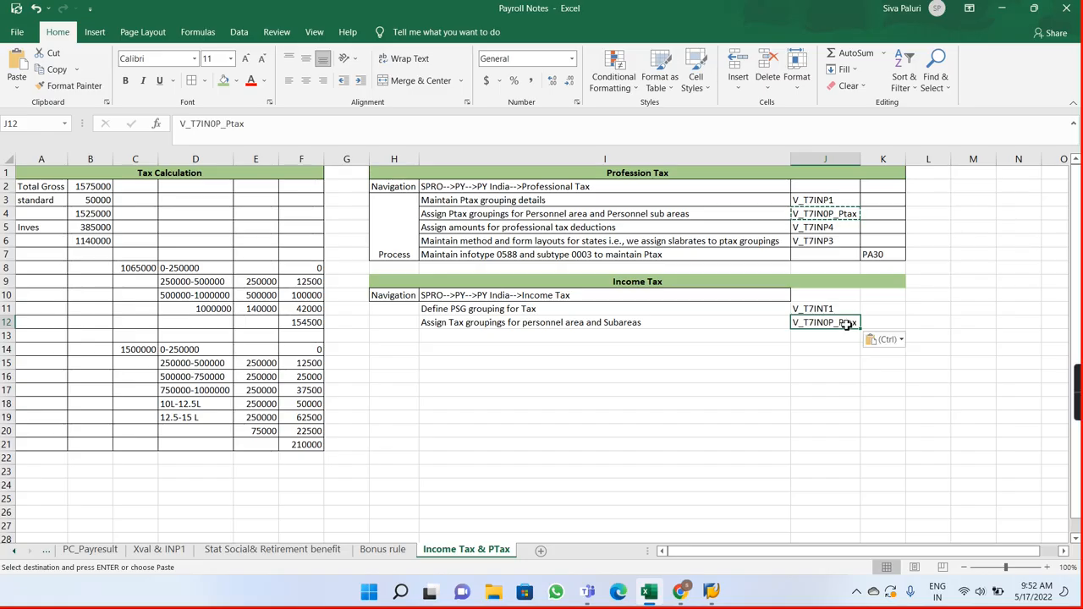
{"action": "double_click", "coordinate": [845, 322]}
{"action": "key", "text": "BackSpace"}
{"action": "key", "text": "Delete"}
{"action": "type", "text": "T"}
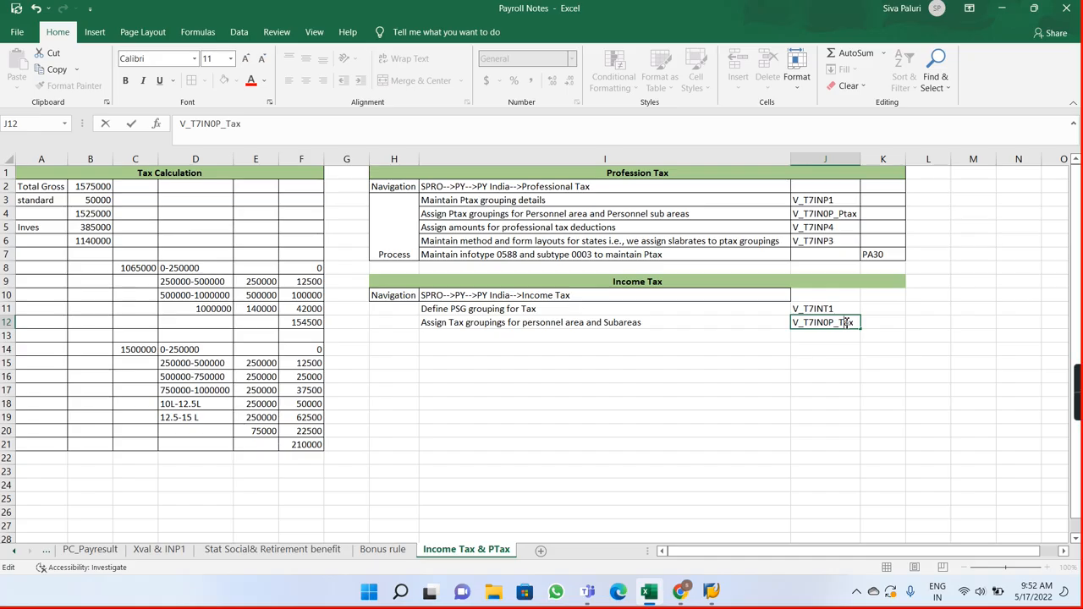
{"action": "key", "text": "Return"}
{"action": "left_click", "coordinate": [449, 319]}
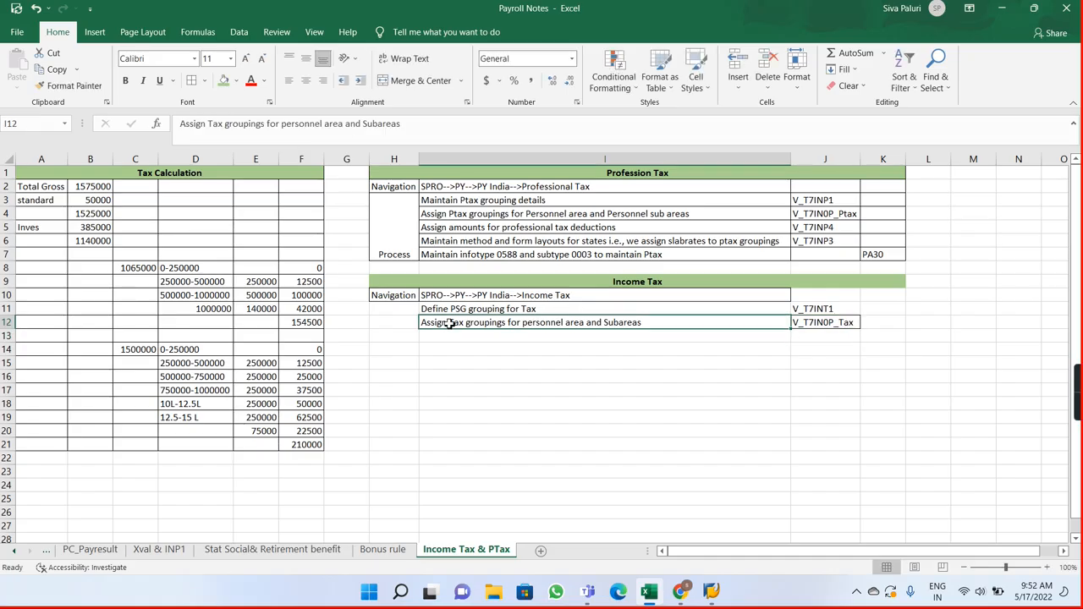
Step: Switch back to SAP, save the tax grouping assignments under the proposed customizing request, and return to the IMG structure
{"action": "key", "text": "alt+Tab"}
{"action": "left_click", "coordinate": [256, 229]}
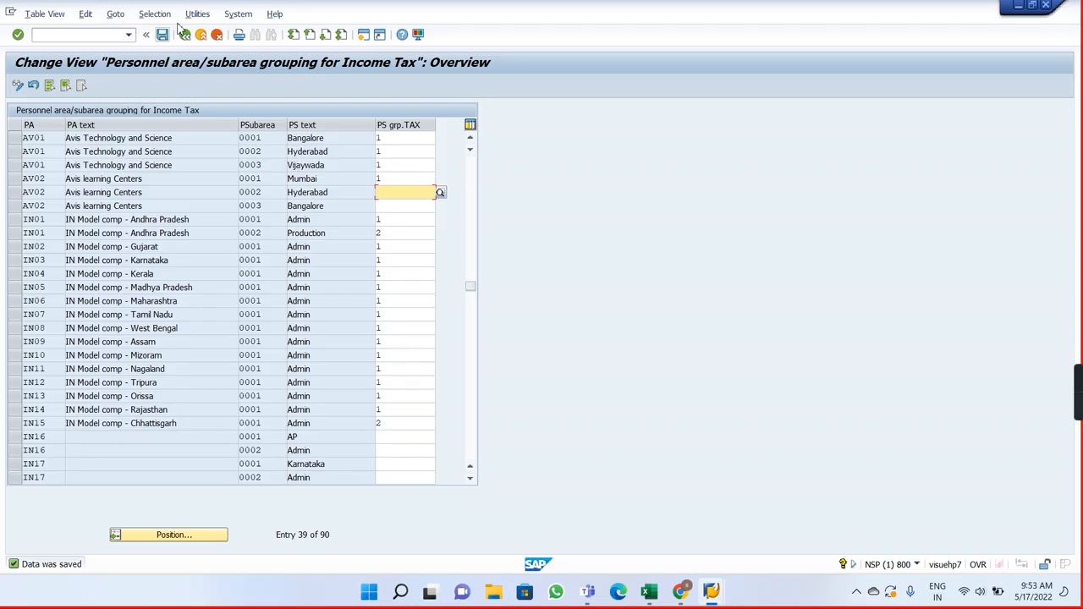
{"action": "left_click", "coordinate": [186, 36]}
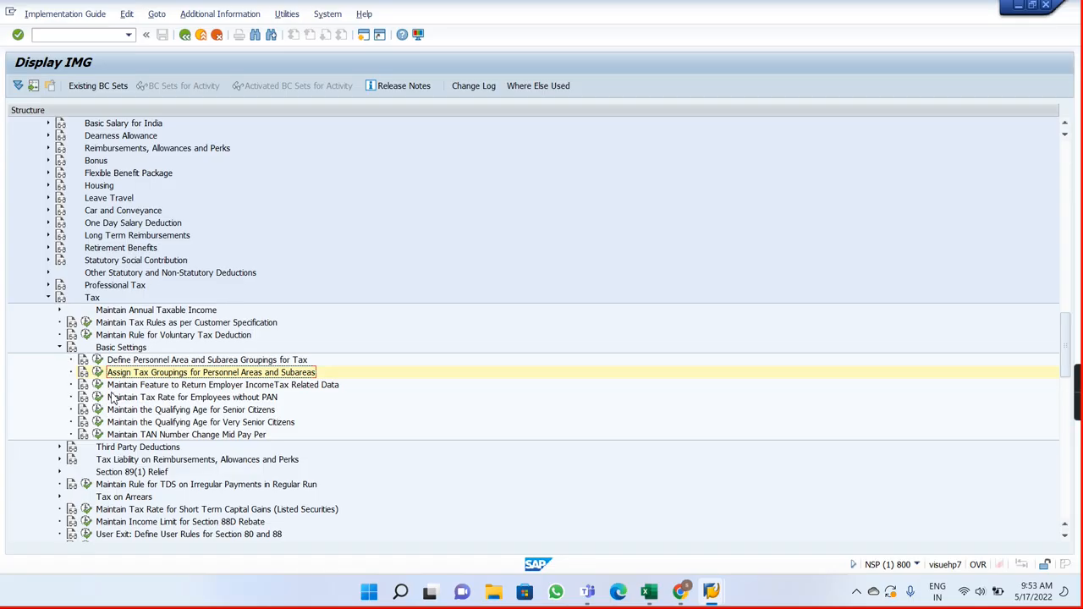
Step: Review the employer income tax feature, the tax rate for employees without PAN, and the senior citizen qualifying age settings
{"action": "left_click", "coordinate": [99, 385]}
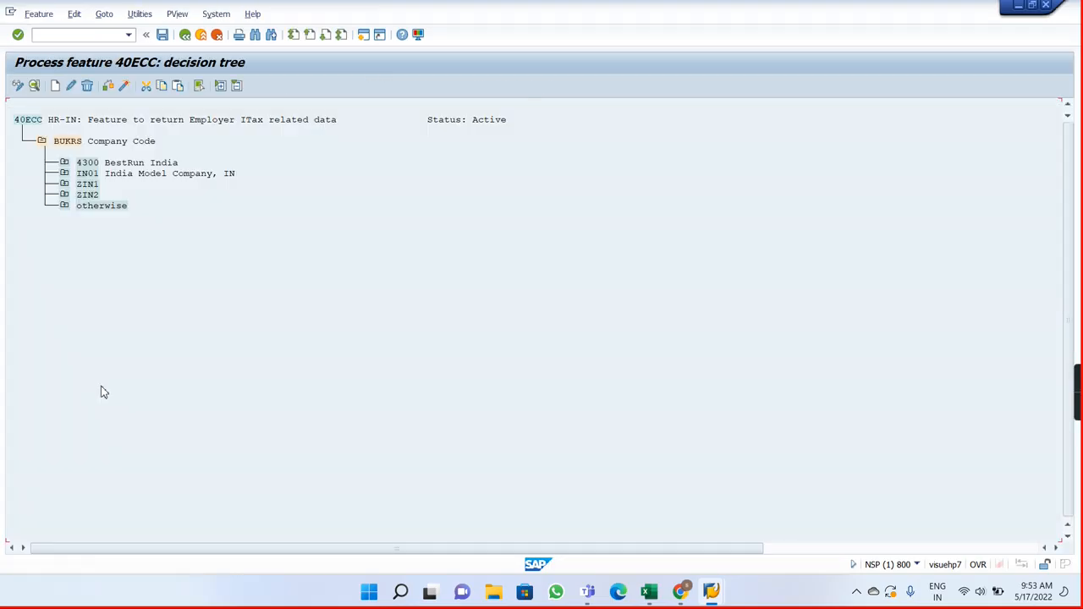
{"action": "left_click", "coordinate": [187, 37]}
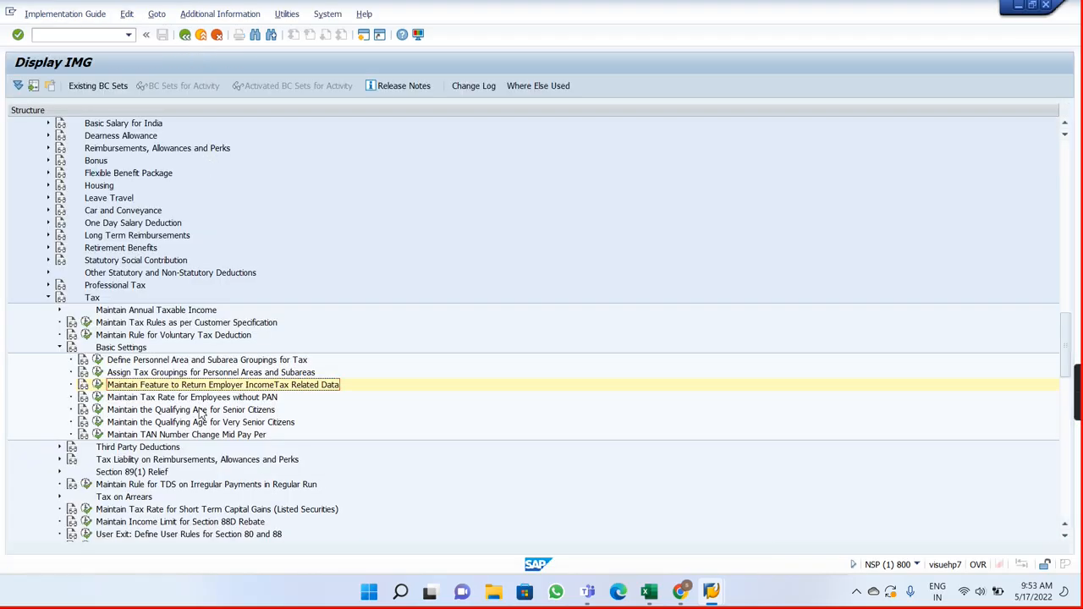
{"action": "left_click", "coordinate": [97, 397]}
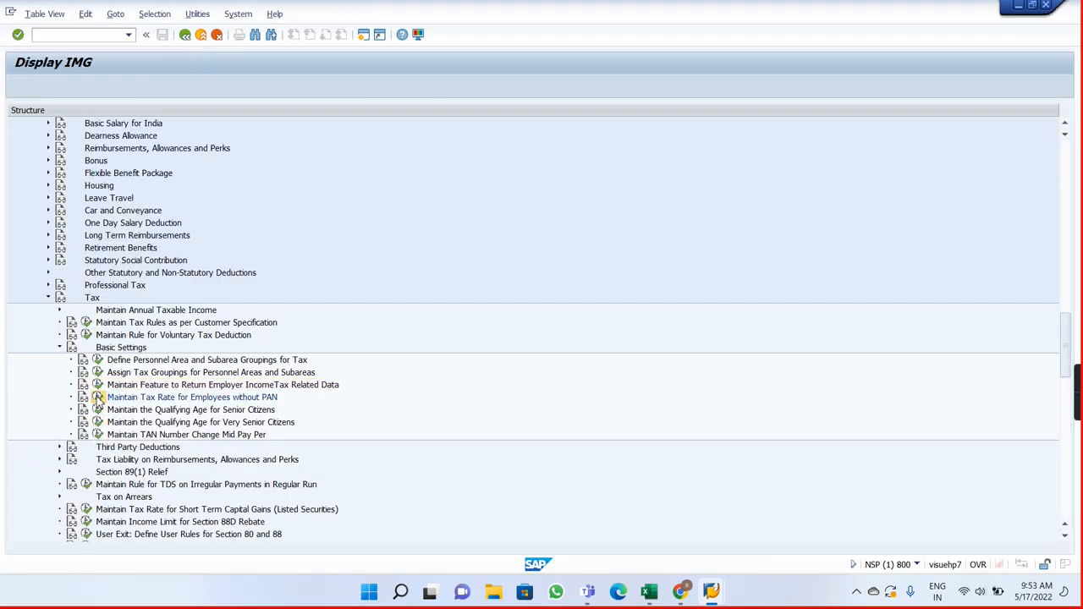
{"action": "left_click", "coordinate": [184, 36]}
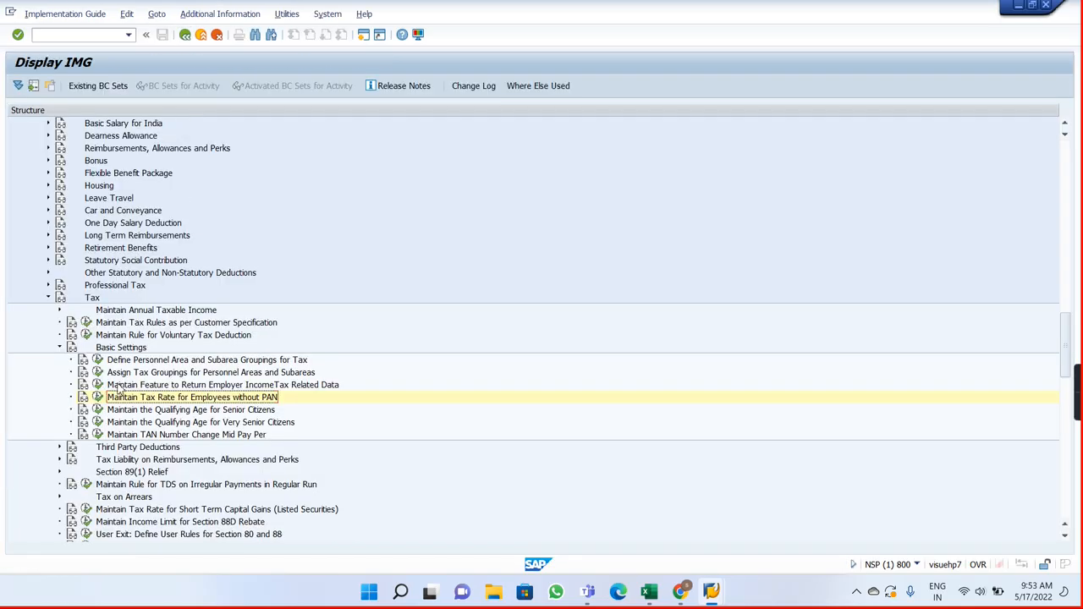
{"action": "left_click", "coordinate": [95, 410]}
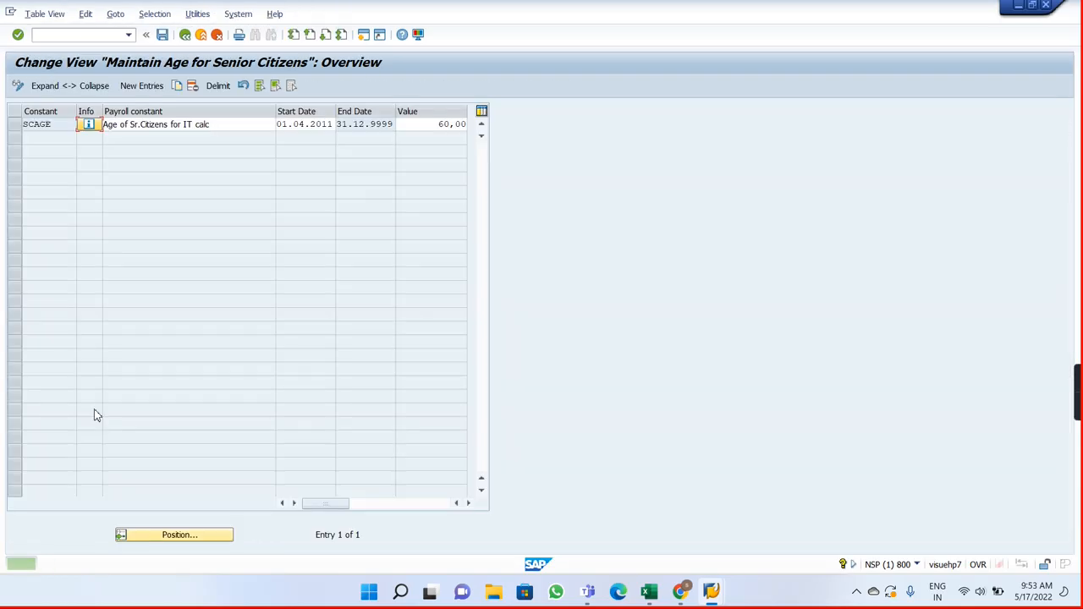
{"action": "left_click", "coordinate": [186, 35]}
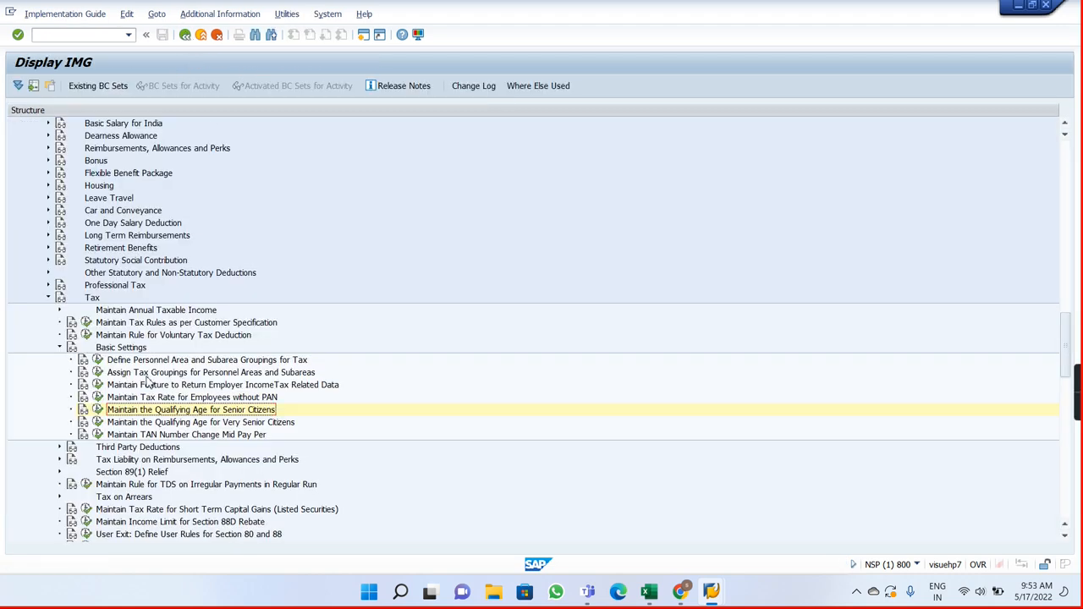
Step: Look over the Third Party Deductions activities and collapse that node and Basic Settings under Tax
{"action": "left_click", "coordinate": [60, 448]}
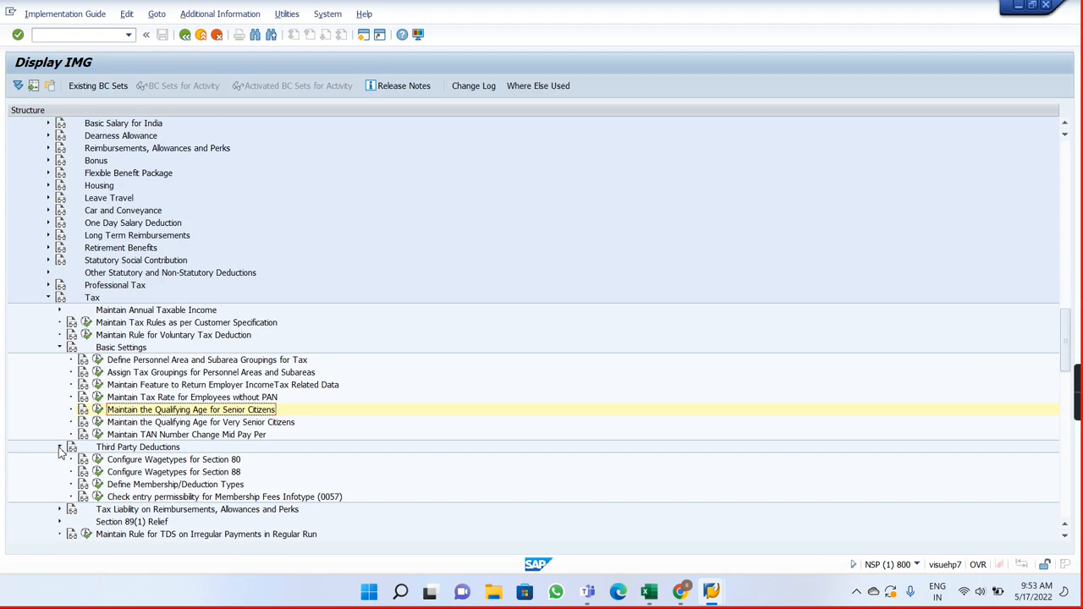
{"action": "left_click", "coordinate": [59, 448]}
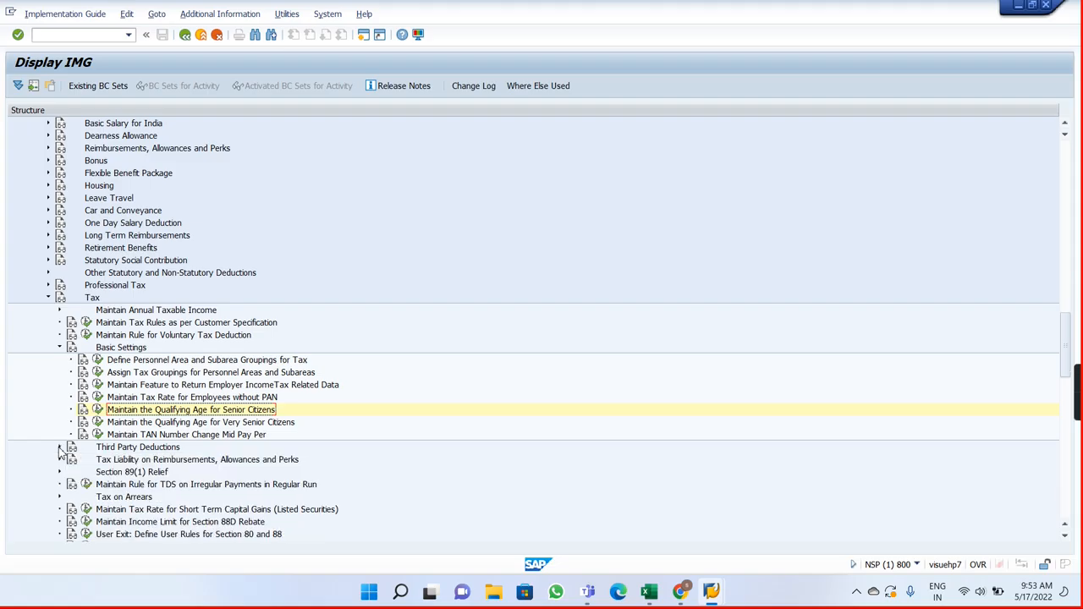
{"action": "left_click", "coordinate": [59, 348]}
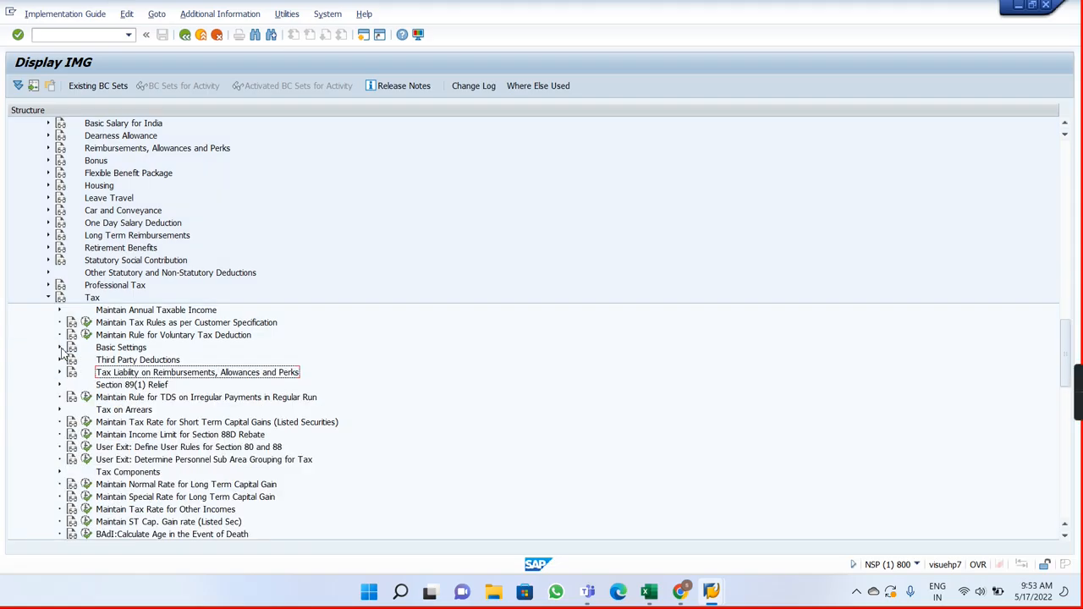
Step: Switch to the second SAP session showing the SAP Easy Access screen
{"action": "key", "text": "alt+Tab"}
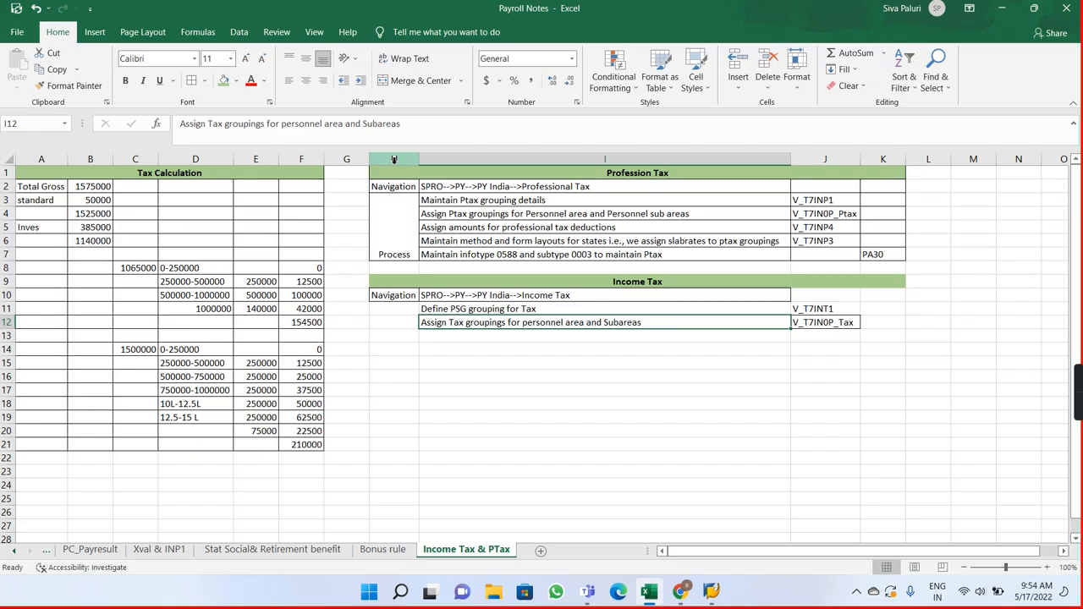
{"action": "key", "text": "alt+Tab"}
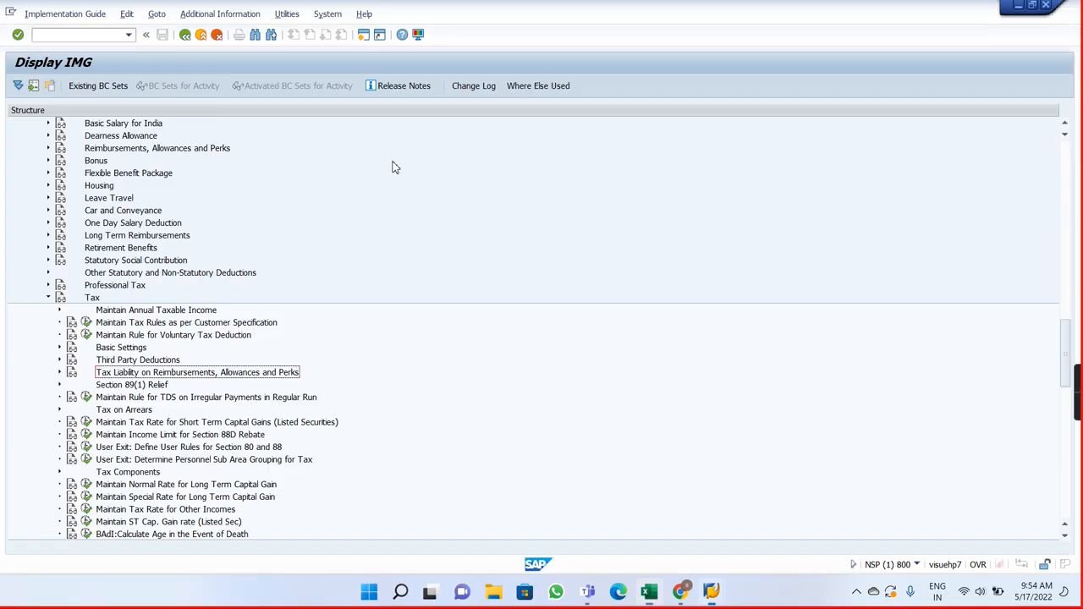
{"action": "key", "text": "alt+Tab"}
{"action": "key", "text": "alt+Tab"}
{"action": "key", "text": "Tab"}
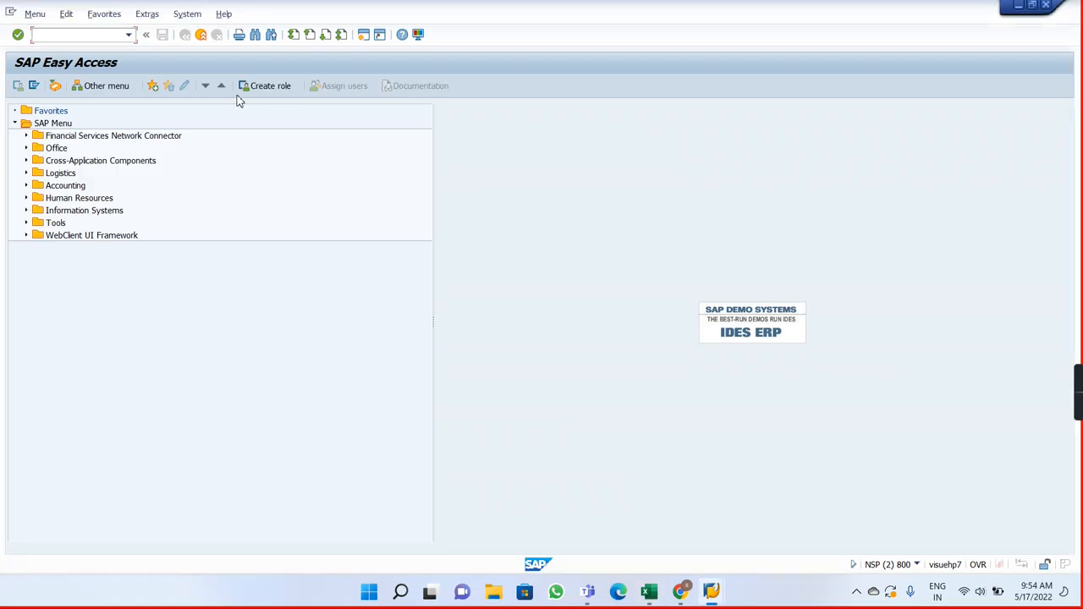
{"action": "type", "text": "sm39"}
{"action": "key", "text": "Return"}
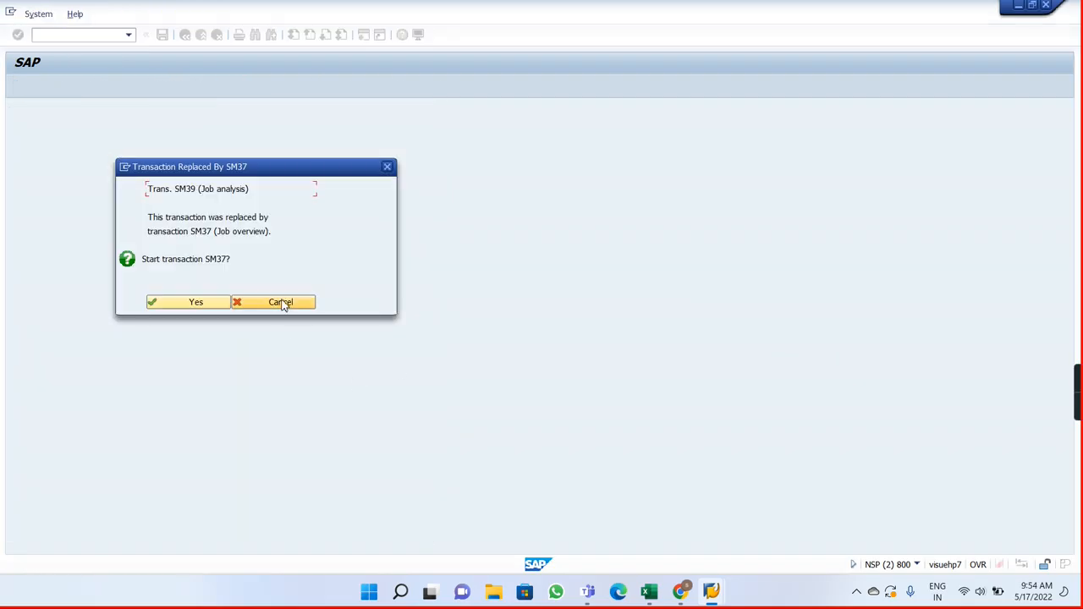
{"action": "left_click", "coordinate": [283, 302]}
Step: Start transaction SM30 and open table view V_T7INT1 for maintenance, acknowledging the information messages, to check its contents
{"action": "type", "text": "sm30"}
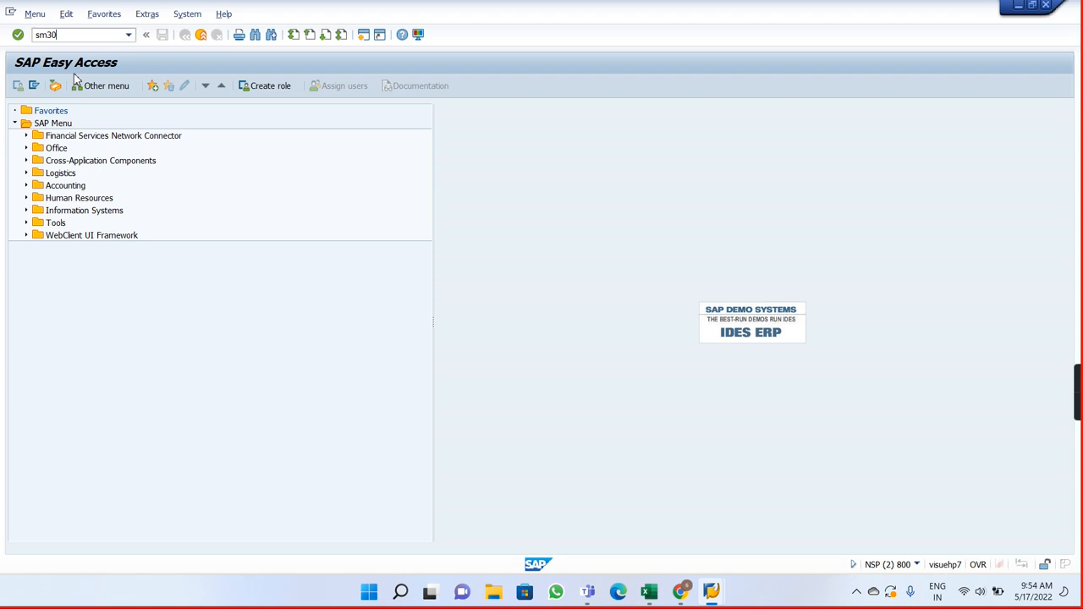
{"action": "key", "text": "Return"}
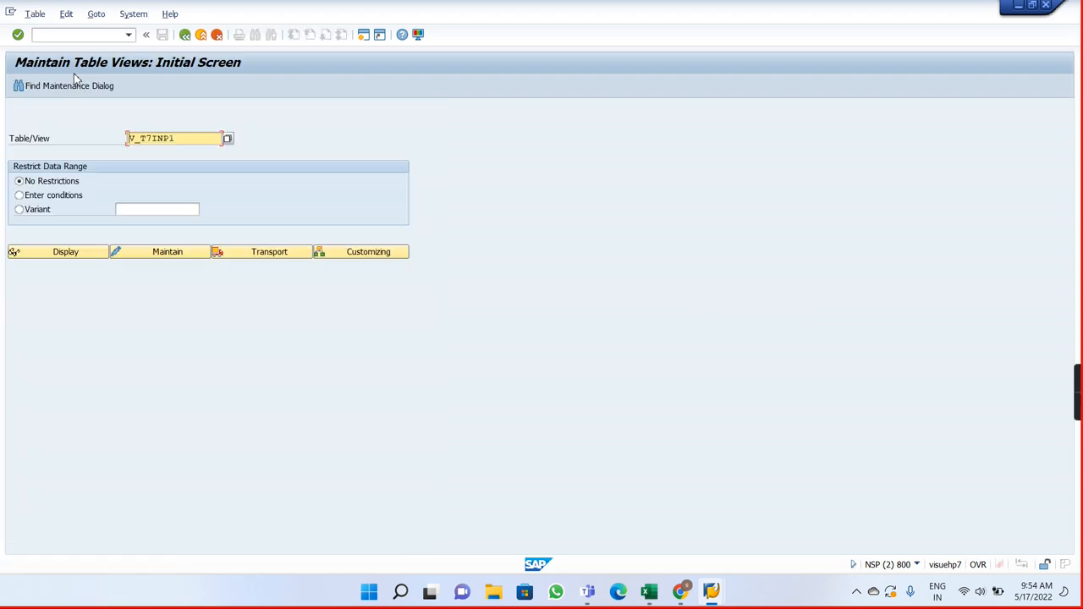
{"action": "key", "text": "BackSpace"}
{"action": "type", "text": "T1"}
{"action": "key", "text": "Return"}
{"action": "left_click", "coordinate": [160, 254]}
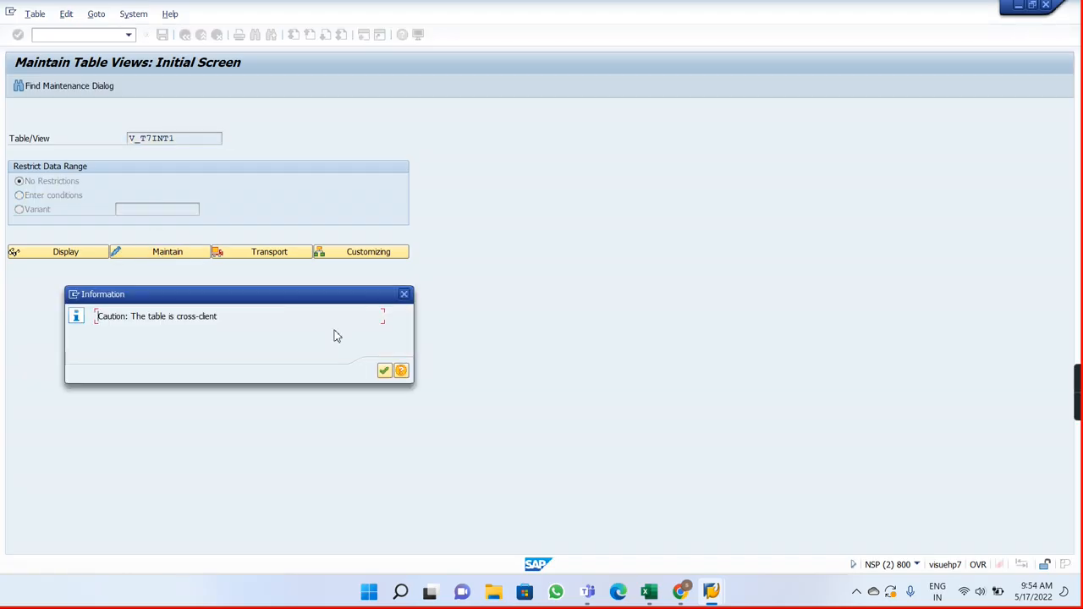
{"action": "left_click", "coordinate": [381, 373]}
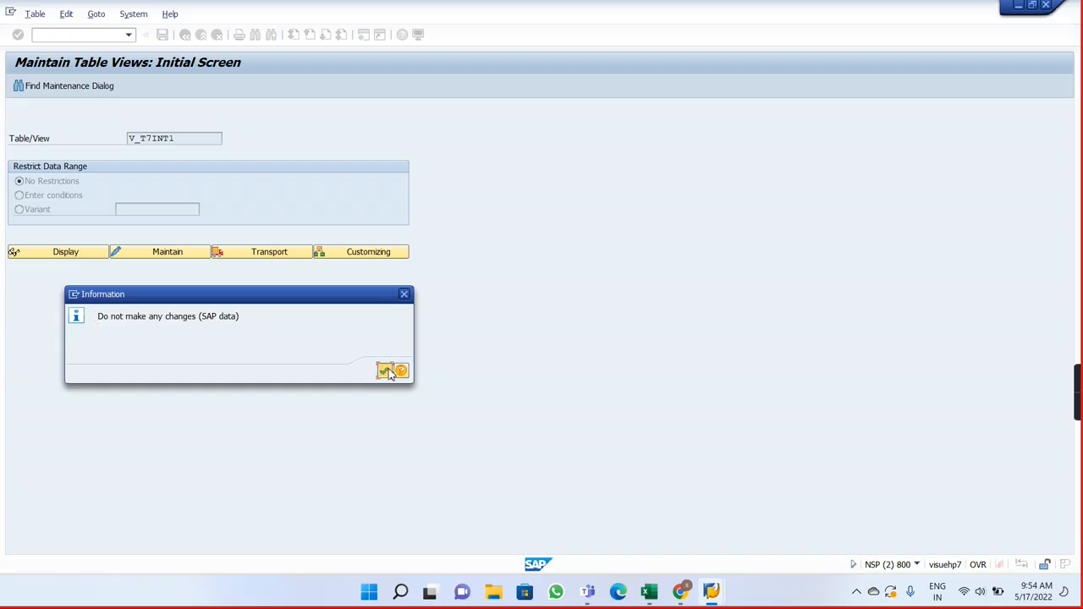
{"action": "left_click", "coordinate": [382, 372]}
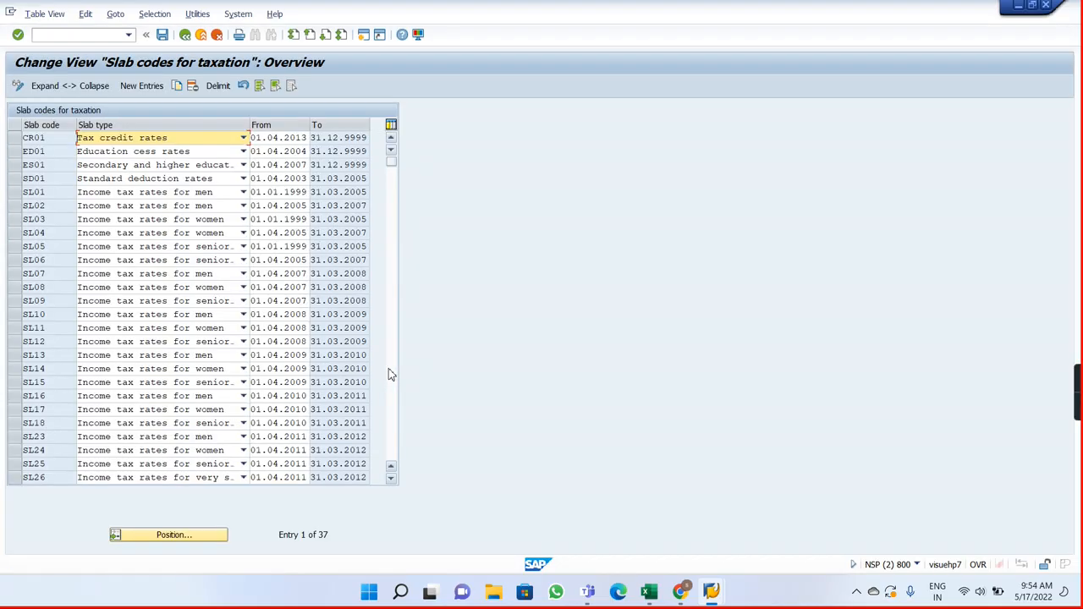
Step: Clear the view name in cell J11 beside the PSG grouping note in Payroll Notes and return to SAP
{"action": "key", "text": "alt+Tab"}
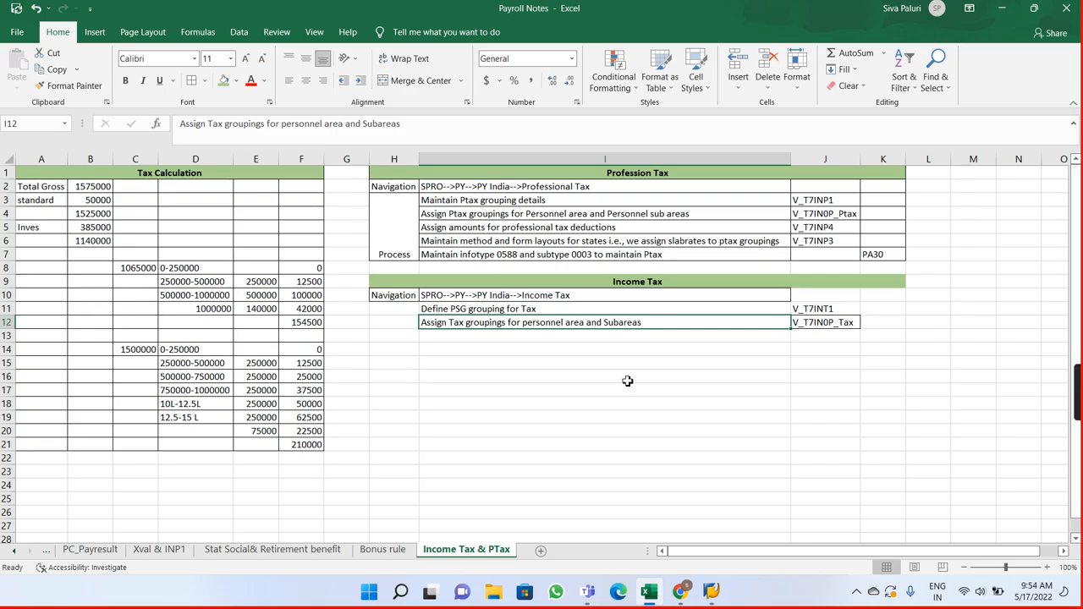
{"action": "left_click", "coordinate": [838, 309]}
{"action": "key", "text": "BackSpace"}
{"action": "key", "text": "Return"}
{"action": "key", "text": "alt+Tab"}
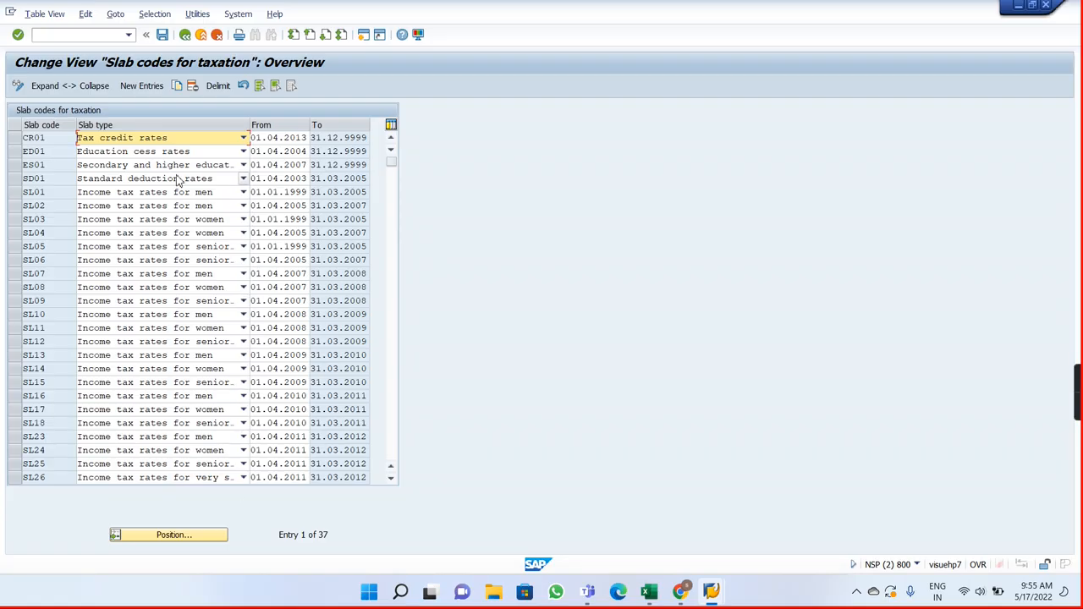
{"action": "left_click", "coordinate": [187, 536]}
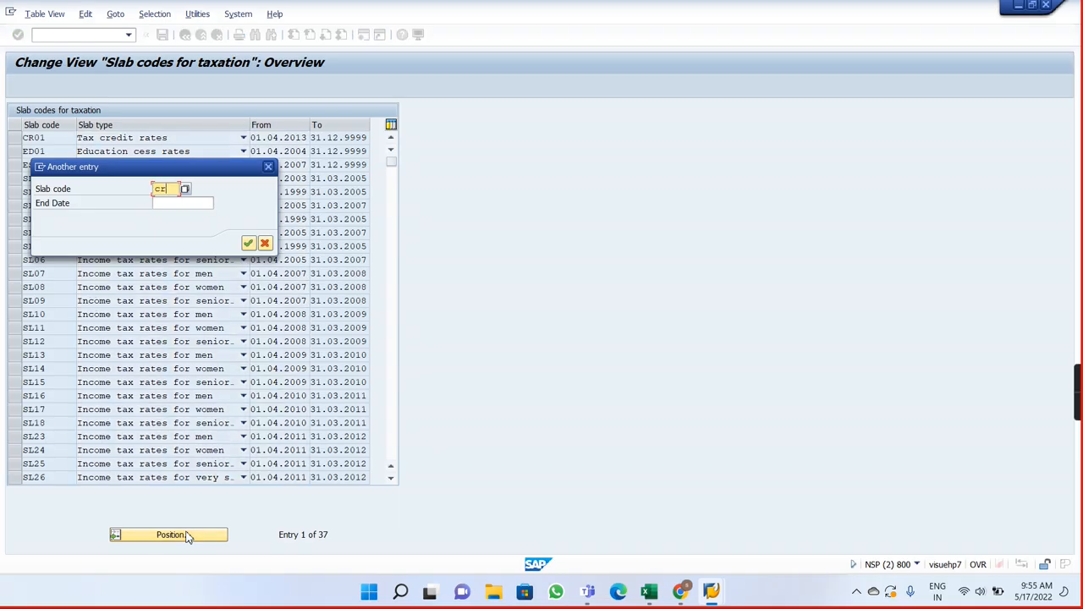
{"action": "key", "text": "BackSpace"}
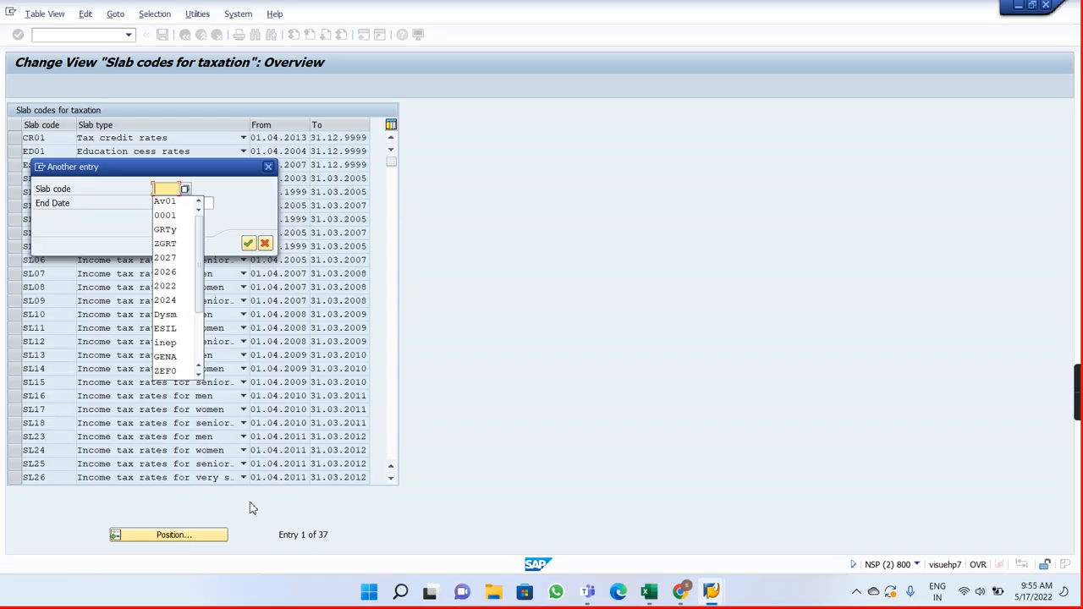
{"action": "left_click", "coordinate": [265, 243]}
{"action": "left_click", "coordinate": [265, 243]}
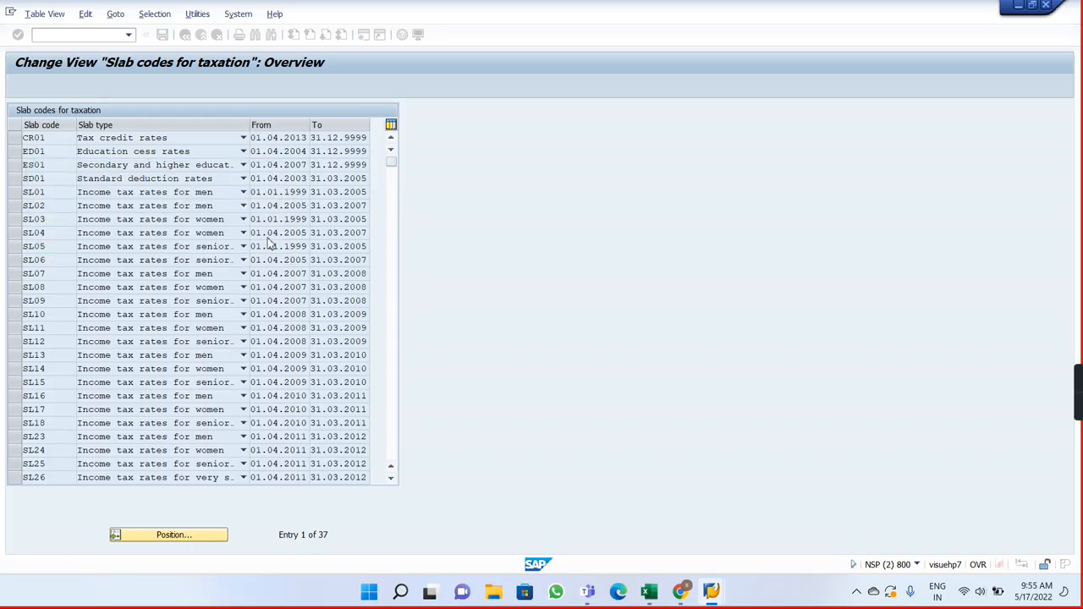
Step: Look through the slab codes for taxation down to the last entries and back to the start of the list
{"action": "left_click", "coordinate": [393, 410]}
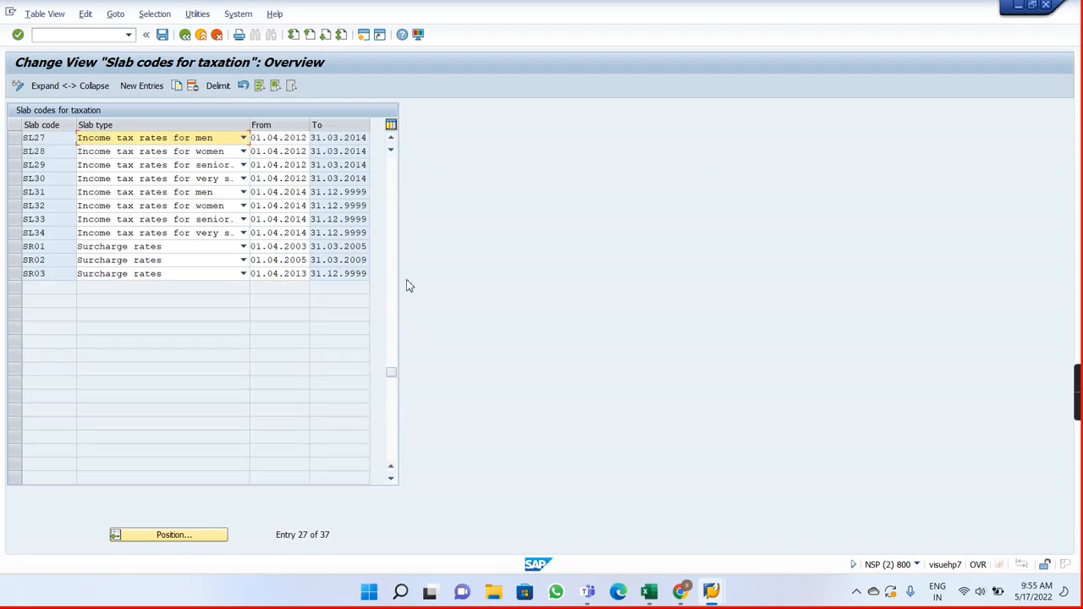
{"action": "left_click", "coordinate": [390, 174]}
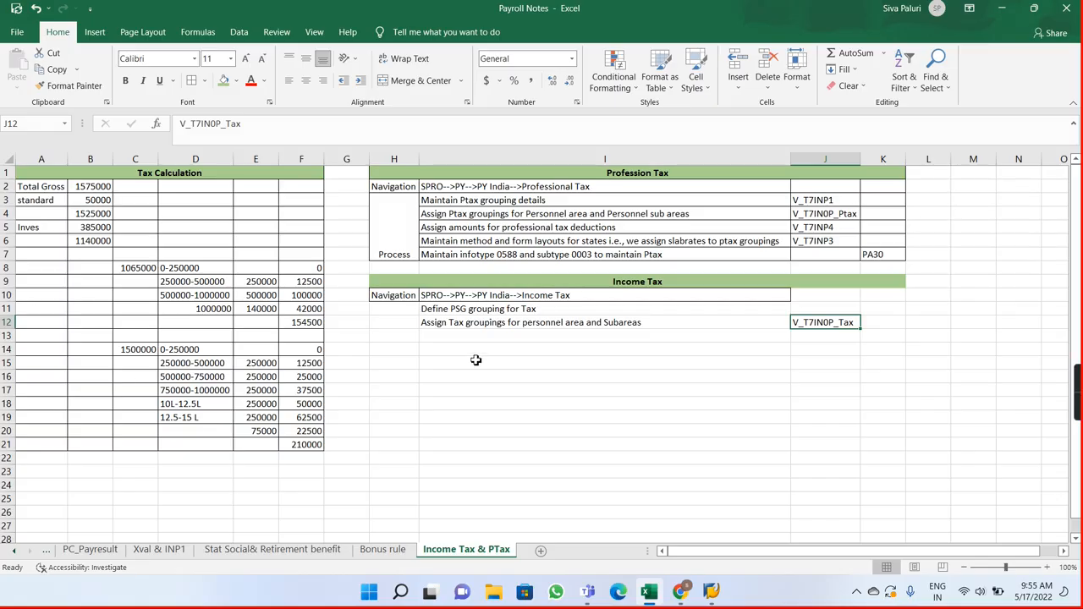
Step: Switch to Payroll Notes and enter "Define slab codes for tax" in cell I13 under the Income Tax steps
{"action": "left_click", "coordinate": [442, 335]}
{"action": "type", "text": "De"}
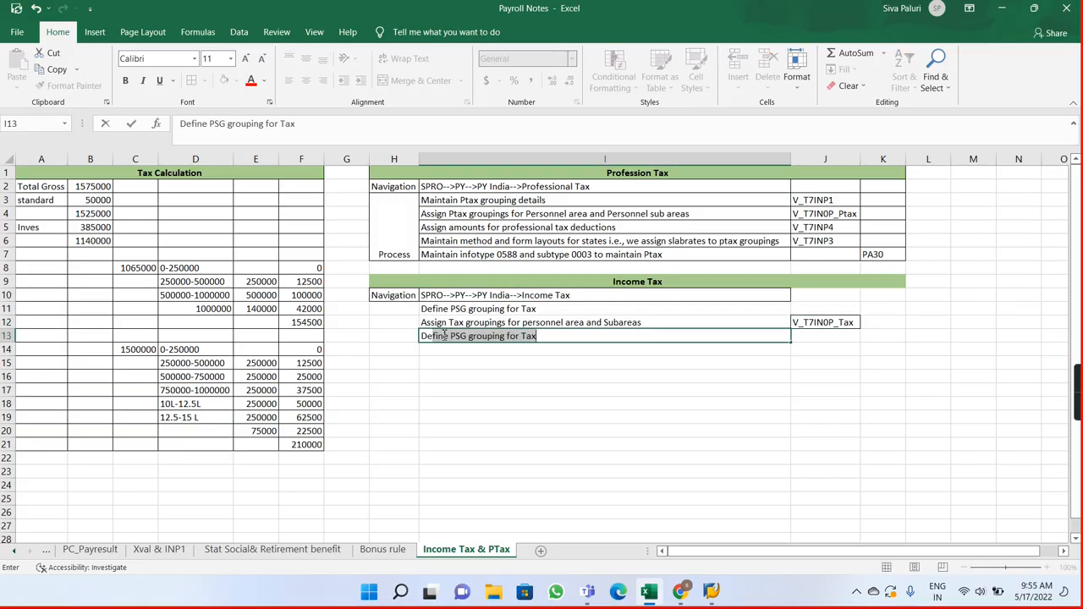
{"action": "type", "text": "fine sla"}
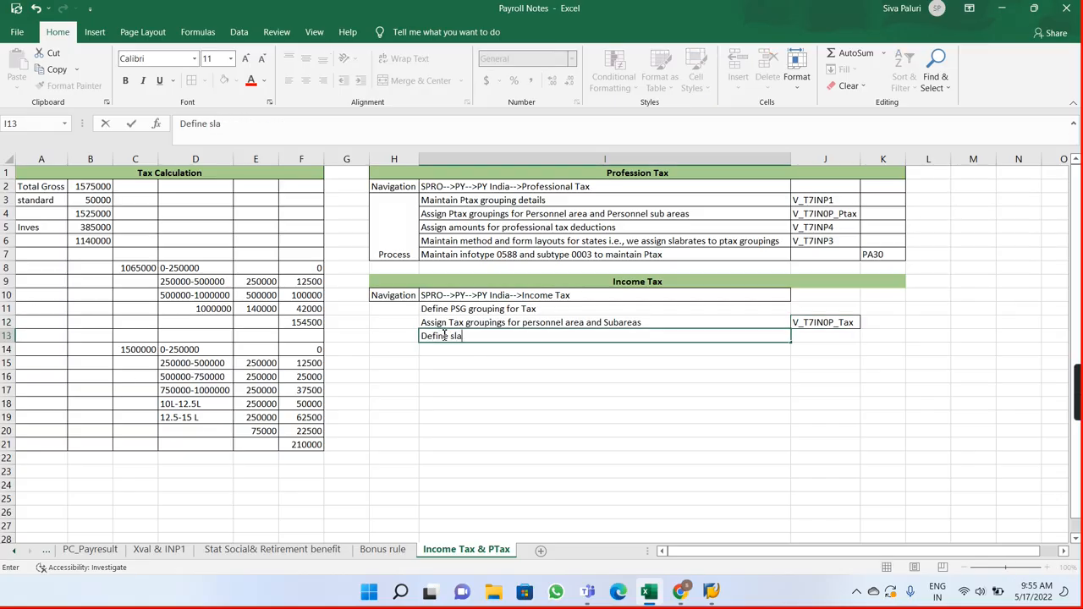
{"action": "type", "text": "b codes for taxx"}
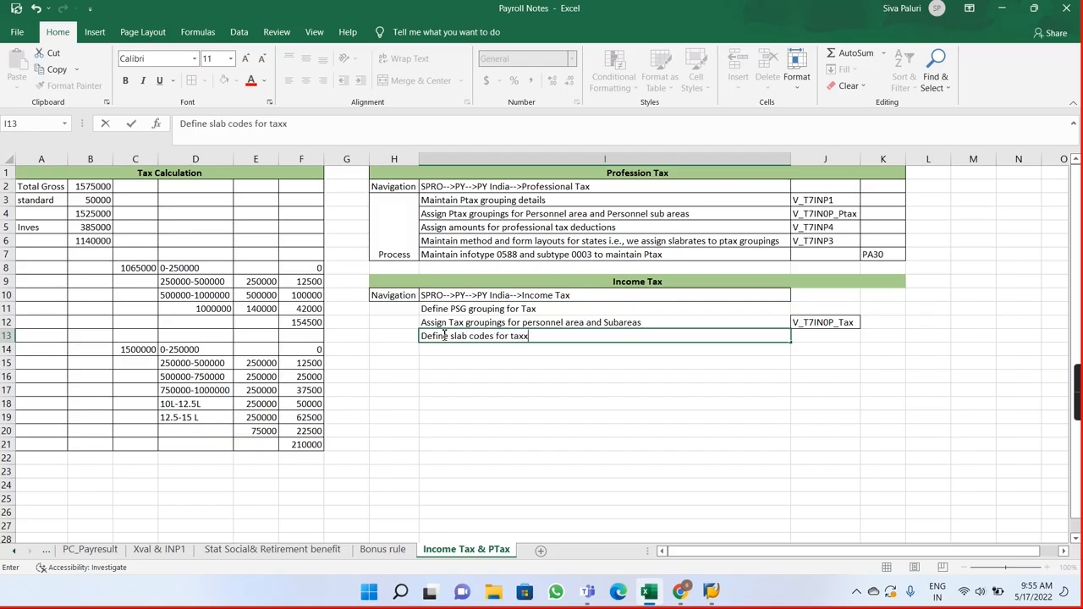
{"action": "key", "text": "BackSpace"}
{"action": "key", "text": "Tab"}
Step: Enter the view name V_T7INT1 in cell J13 beside the slab codes note
{"action": "type", "text": "V"}
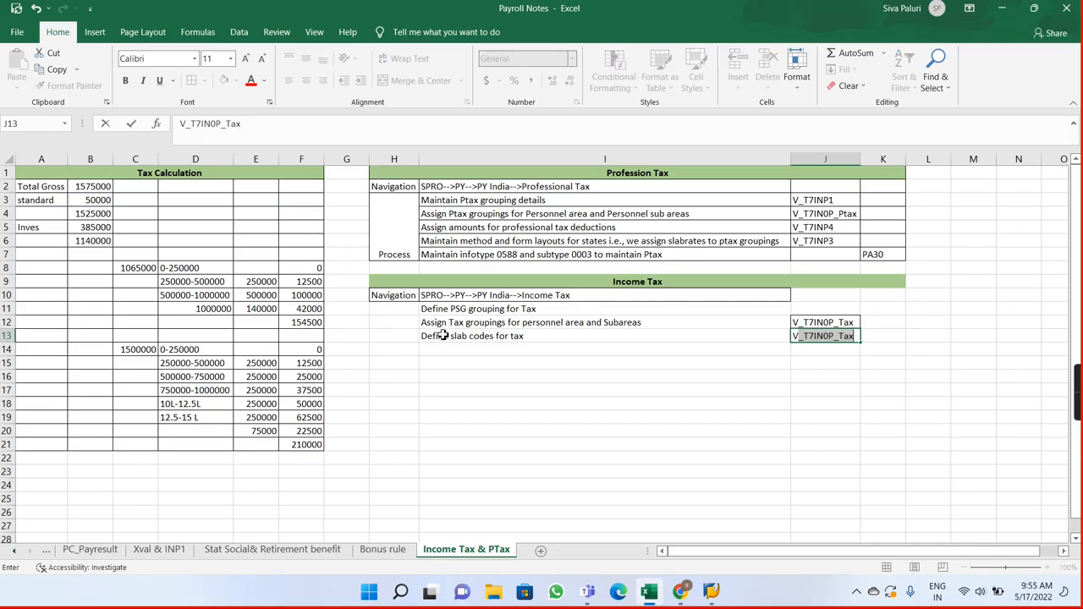
{"action": "type", "text": "_T7INT"}
{"action": "key", "text": "Return"}
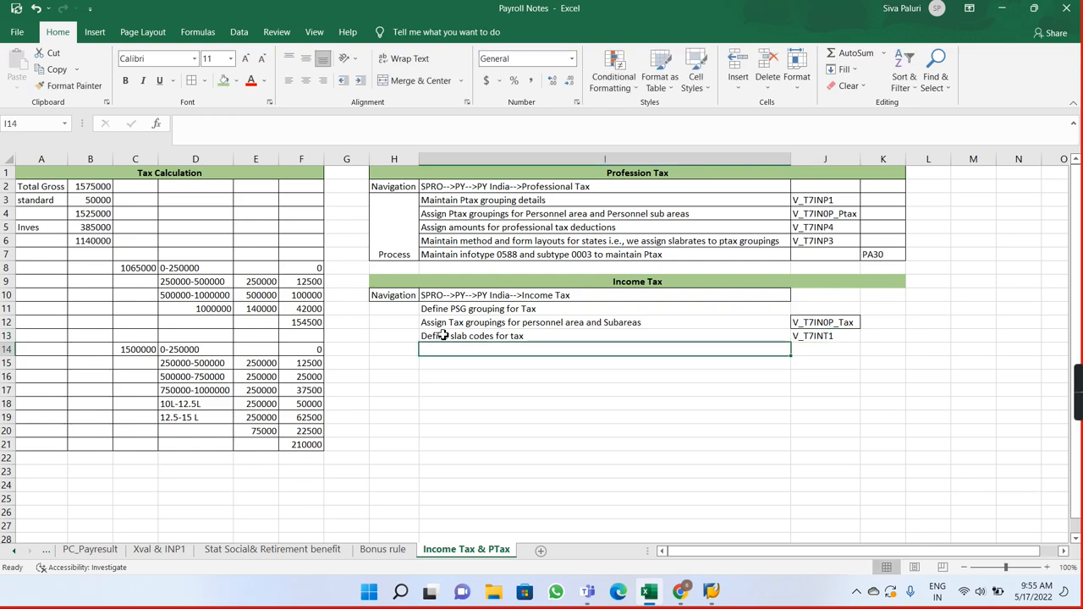
Step: Return to SAP, leave the slab codes view and open table view V_T7INT3 for maintenance, acknowledging the information messages
{"action": "key", "text": "alt+Tab"}
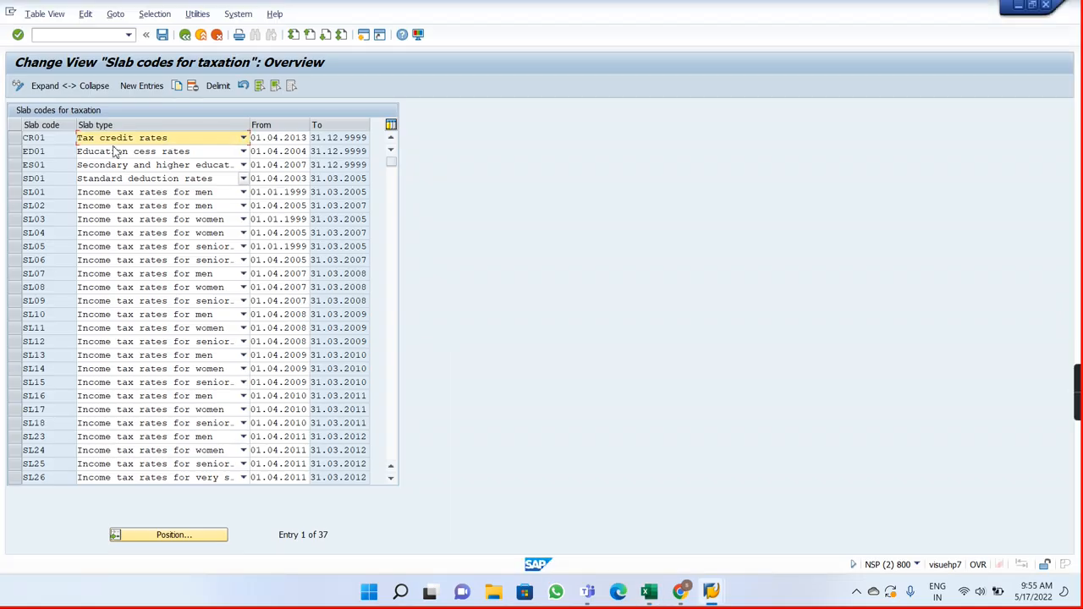
{"action": "left_click", "coordinate": [187, 36]}
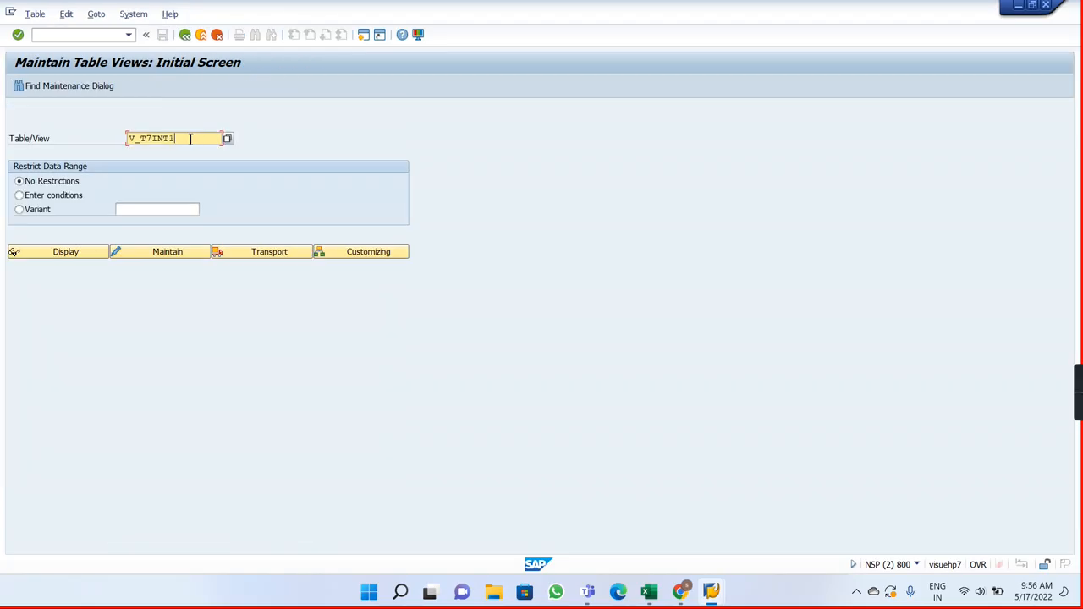
{"action": "key", "text": "BackSpace"}
{"action": "type", "text": "3"}
{"action": "key", "text": "Return"}
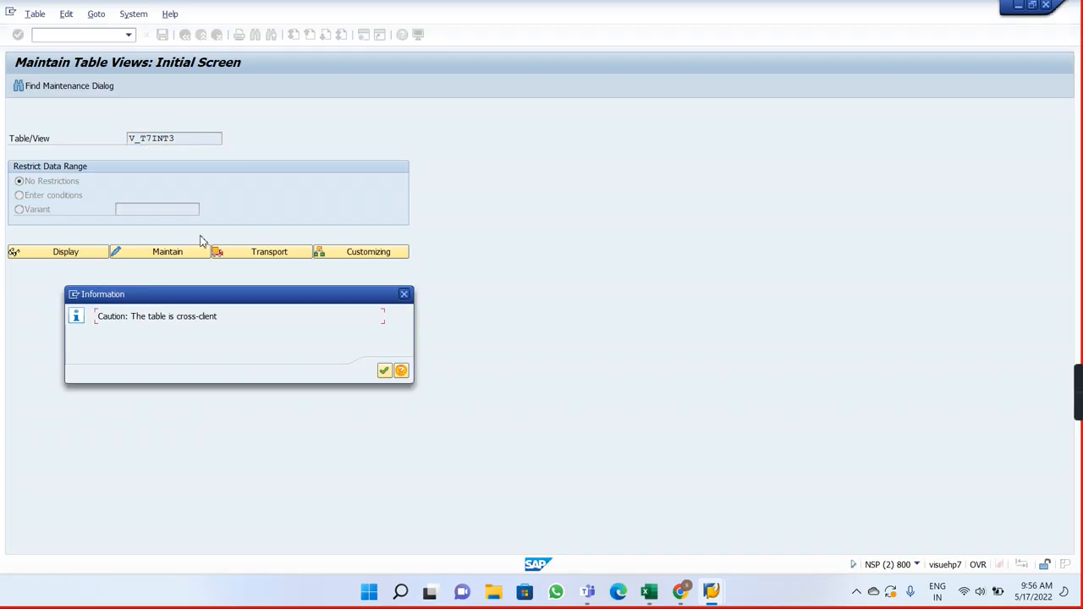
{"action": "left_click", "coordinate": [384, 372]}
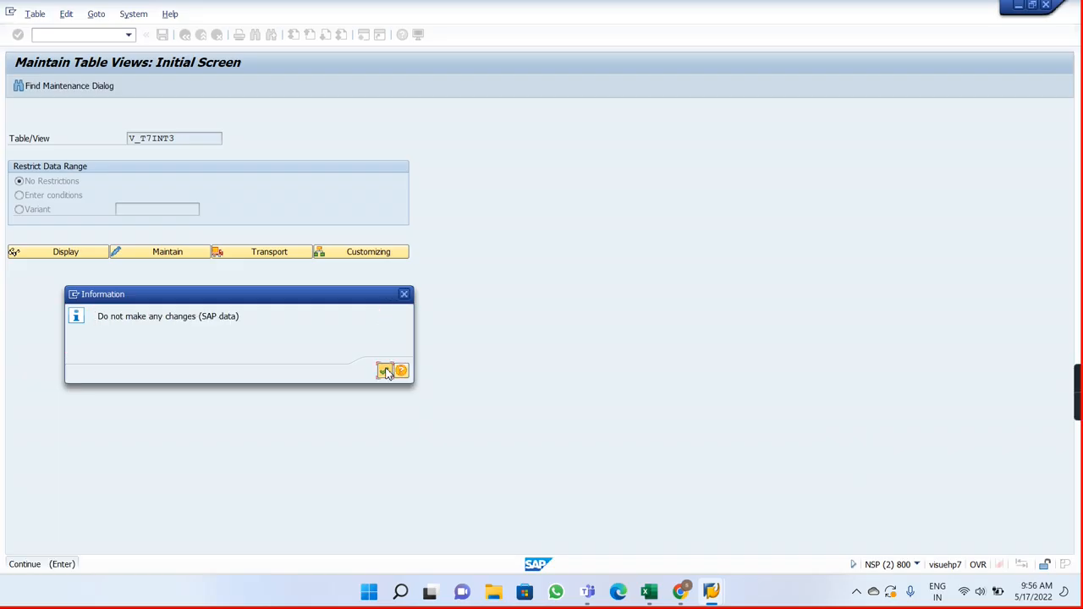
{"action": "left_click", "coordinate": [385, 372]}
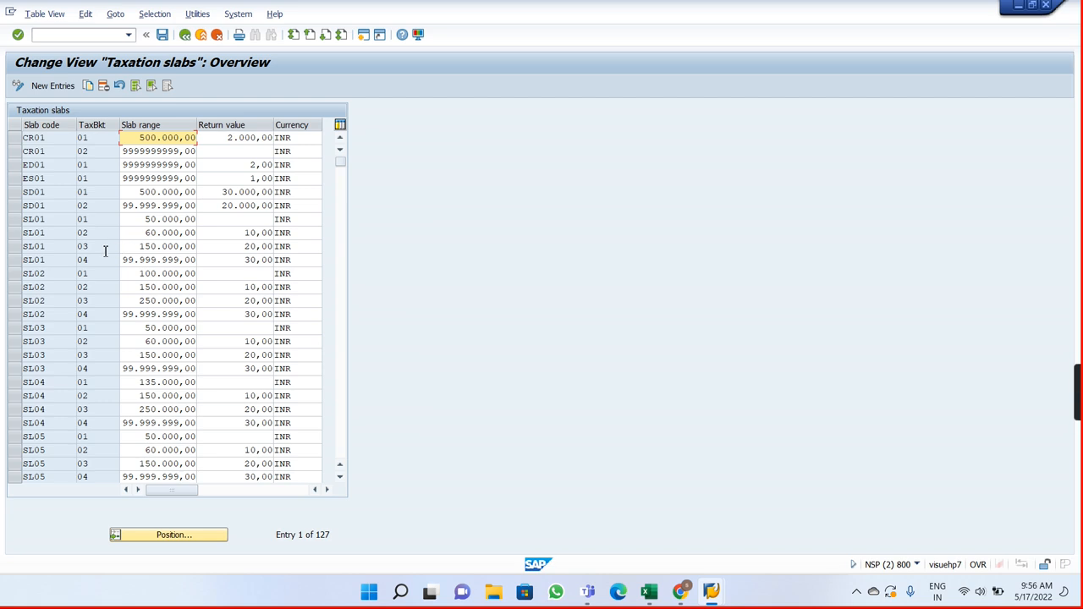
Step: Examine the slab ranges and return values of the taxation slabs through to the last slab codes, and leave the view
{"action": "left_click", "coordinate": [343, 396]}
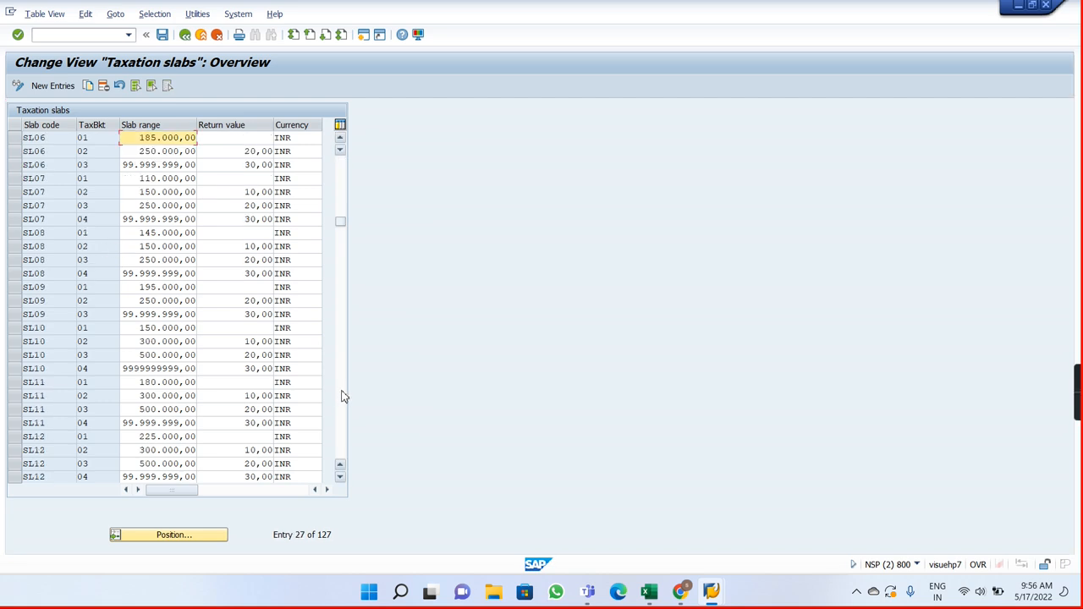
{"action": "left_click", "coordinate": [342, 396]}
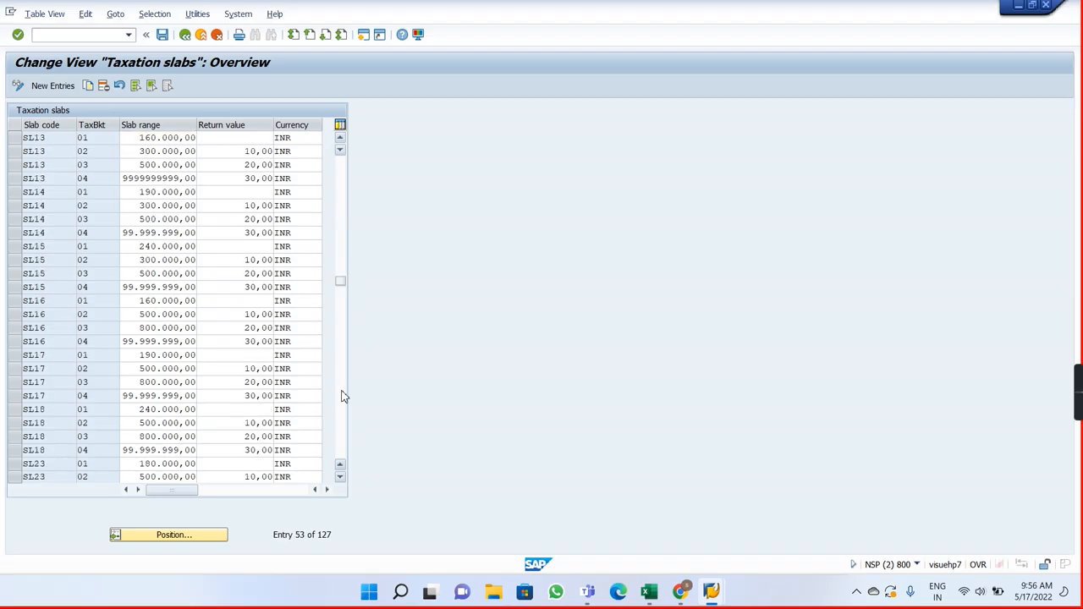
{"action": "left_click", "coordinate": [343, 396]}
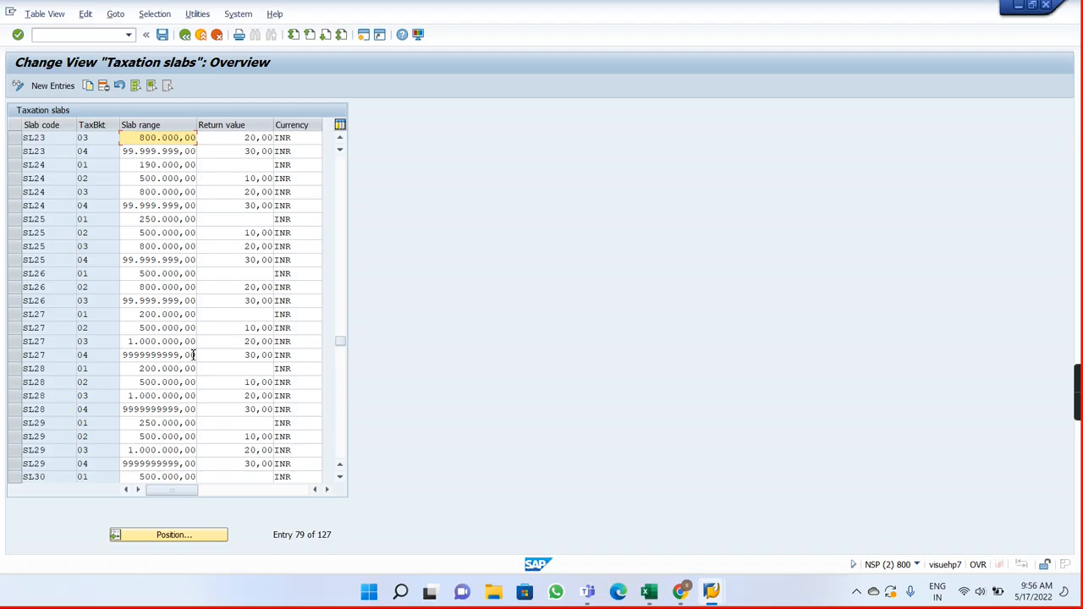
{"action": "left_click", "coordinate": [216, 356]}
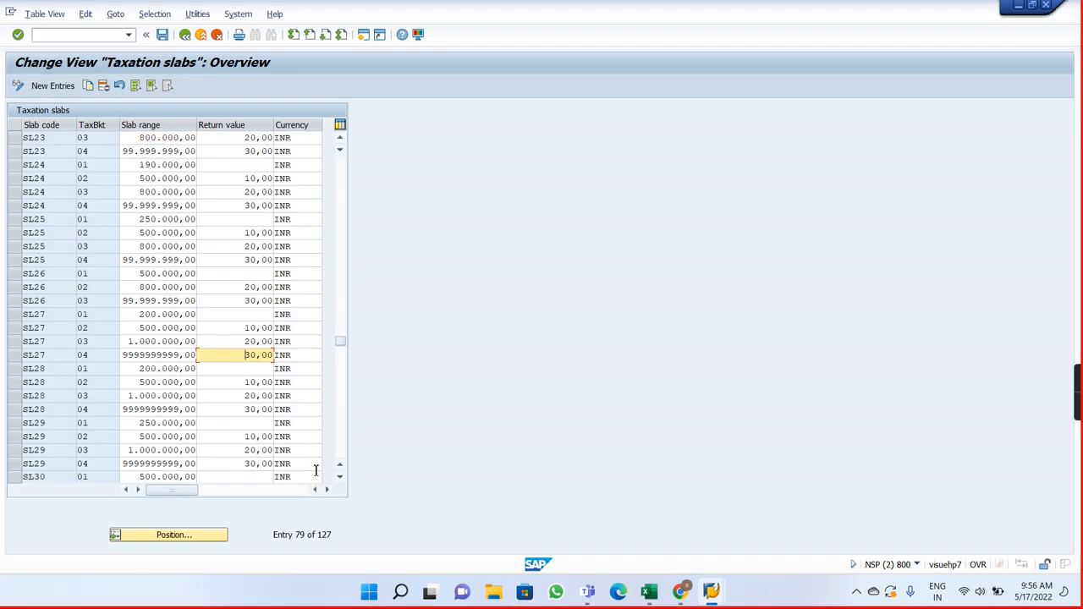
{"action": "left_click", "coordinate": [341, 480]}
{"action": "left_click", "coordinate": [340, 480]}
{"action": "left_click", "coordinate": [340, 480]}
{"action": "left_click", "coordinate": [341, 480]}
{"action": "left_click", "coordinate": [340, 479]}
{"action": "left_click", "coordinate": [340, 480]}
{"action": "left_click", "coordinate": [341, 480]}
{"action": "left_click", "coordinate": [340, 480]}
{"action": "left_click", "coordinate": [340, 480]}
{"action": "left_click", "coordinate": [340, 480]}
{"action": "left_click", "coordinate": [340, 480]}
{"action": "left_click", "coordinate": [340, 480]}
{"action": "left_click", "coordinate": [341, 480]}
{"action": "left_click", "coordinate": [340, 480]}
{"action": "left_click", "coordinate": [340, 480]}
{"action": "left_click", "coordinate": [340, 479]}
{"action": "left_click", "coordinate": [340, 480]}
{"action": "left_click", "coordinate": [340, 480]}
{"action": "left_click", "coordinate": [340, 480]}
{"action": "left_click", "coordinate": [340, 480]}
{"action": "left_click", "coordinate": [340, 480]}
{"action": "left_click", "coordinate": [341, 480]}
{"action": "left_click", "coordinate": [340, 480]}
{"action": "left_click", "coordinate": [340, 480]}
{"action": "left_click", "coordinate": [340, 480]}
{"action": "left_click", "coordinate": [340, 480]}
{"action": "left_click", "coordinate": [340, 480]}
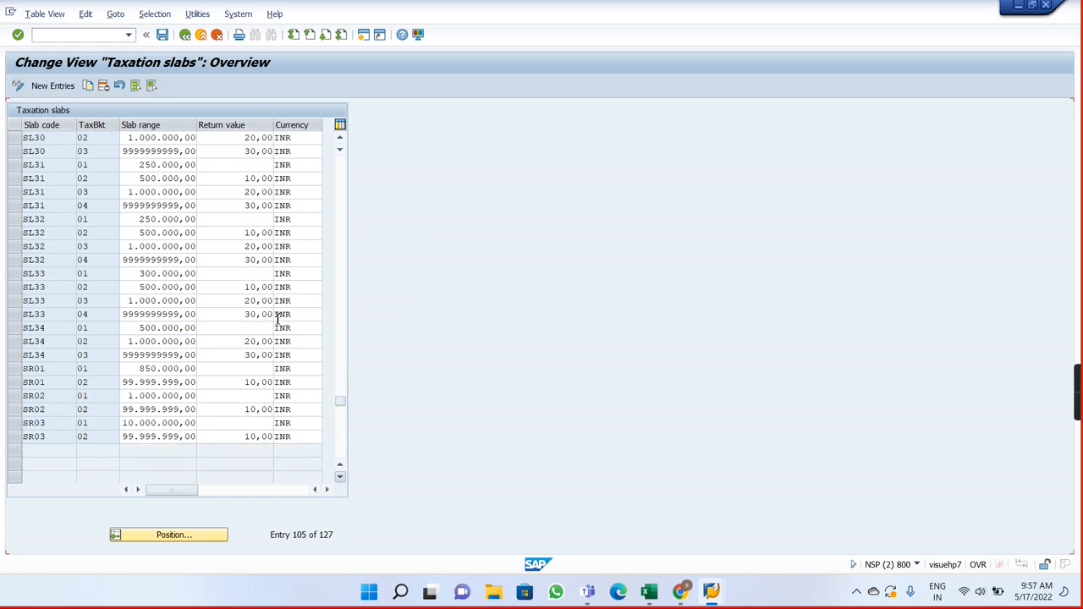
{"action": "left_click", "coordinate": [254, 356]}
{"action": "left_click", "coordinate": [184, 36]}
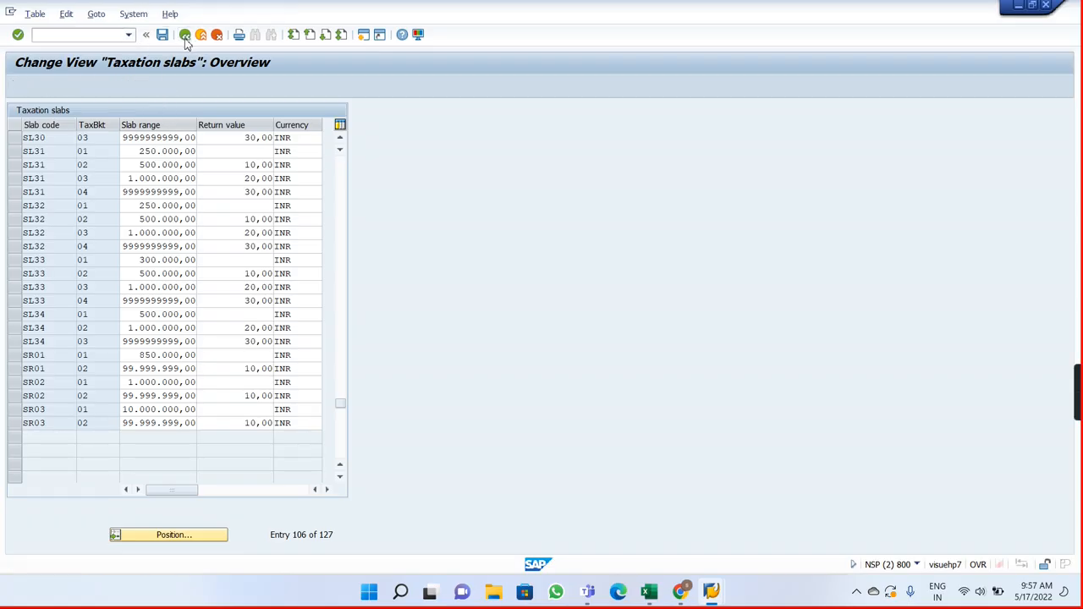
Step: Switch to Payroll Notes and enter "Define tax slabs" in cell I14 with view V_T7INT3 in J14
{"action": "key", "text": "alt+Tab"}
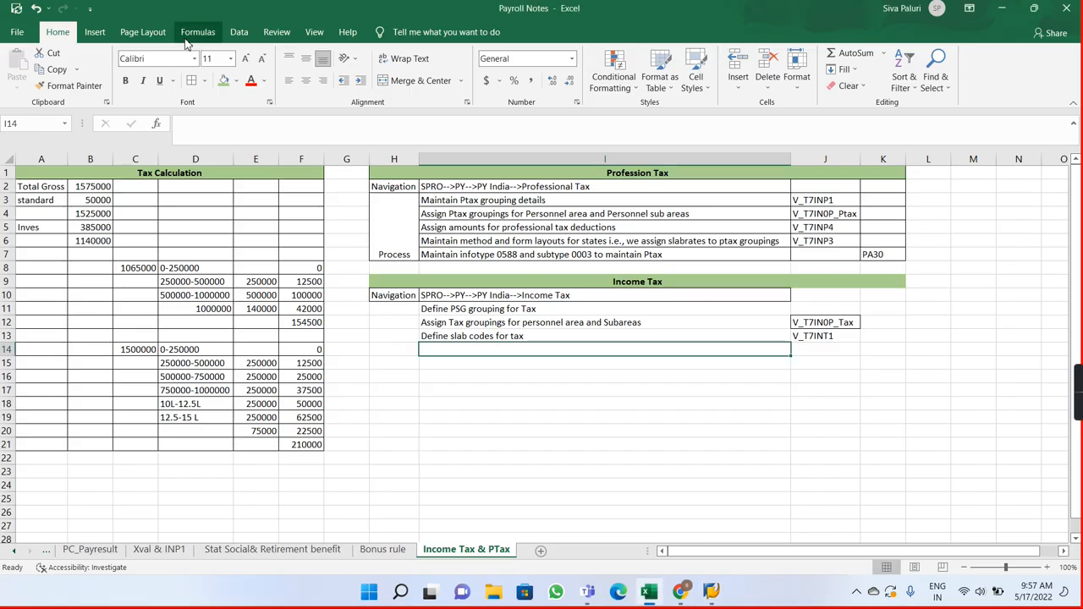
{"action": "type", "text": "Ded"}
{"action": "key", "text": "BackSpace"}
{"action": "type", "text": "fi"}
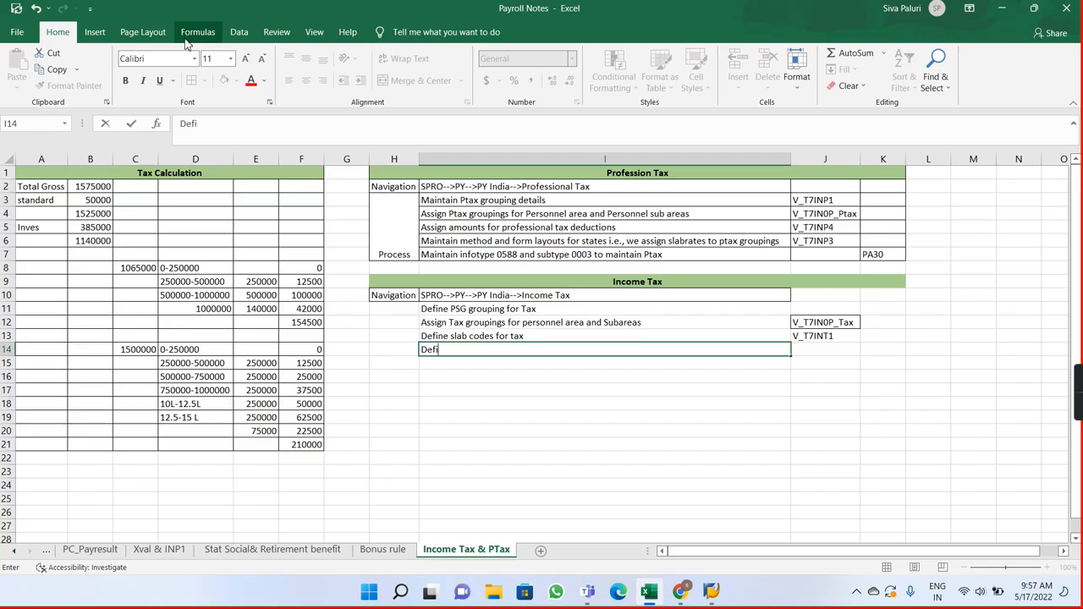
{"action": "type", "text": "ne tax slabs"}
{"action": "key", "text": "Tab"}
{"action": "type", "text": "V"}
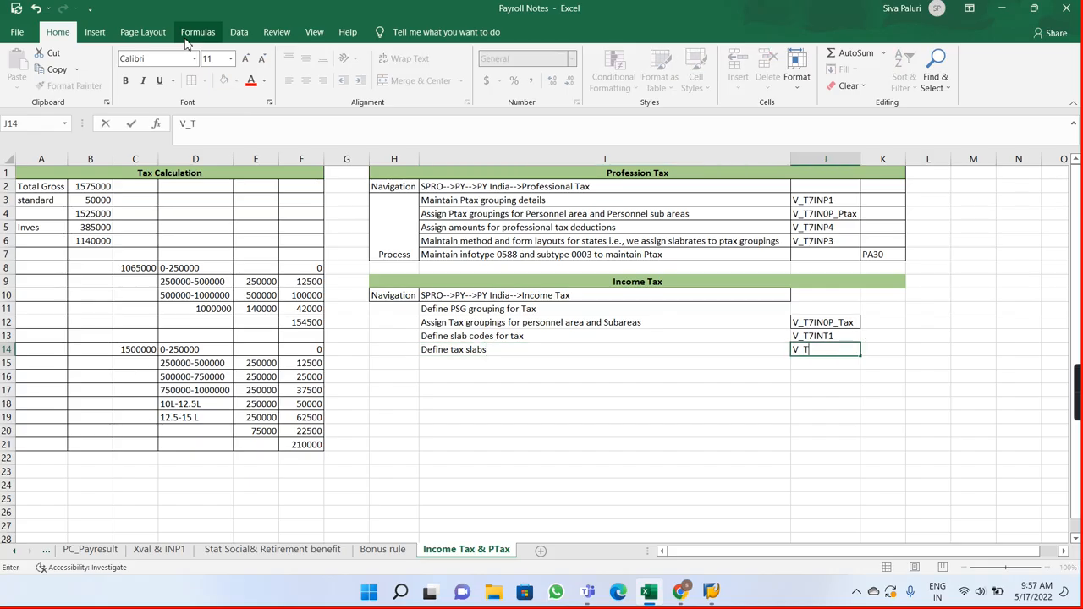
{"action": "type", "text": "_T7IN"}
{"action": "type", "text": "T1"}
{"action": "key", "text": "Return"}
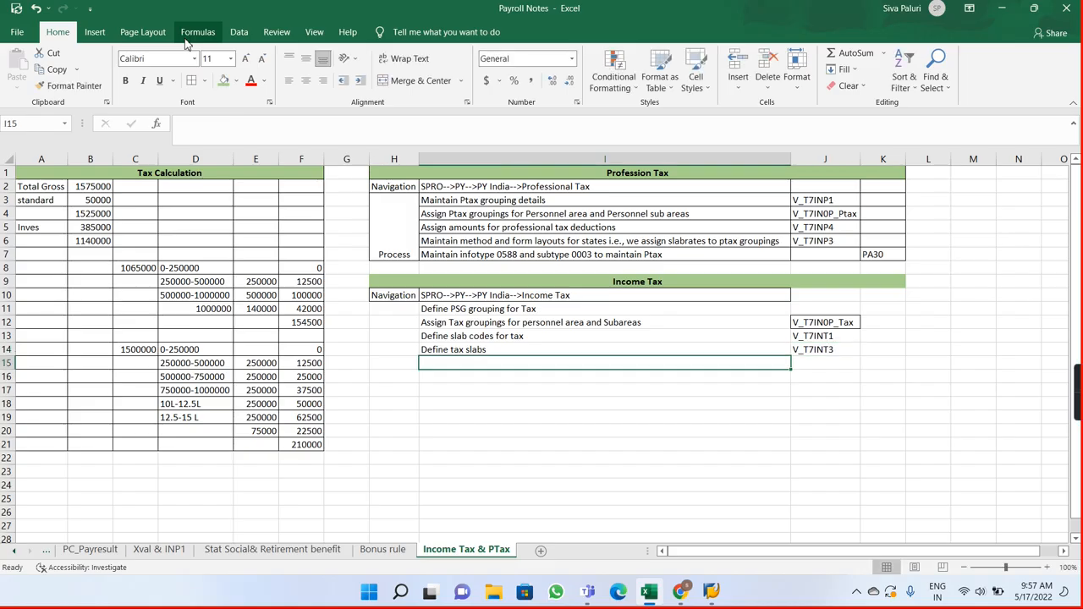
Step: Return to SAP and open table view V_T7INT5 for maintenance to check the personnel subarea grouping for tax
{"action": "key", "text": "alt+Tab"}
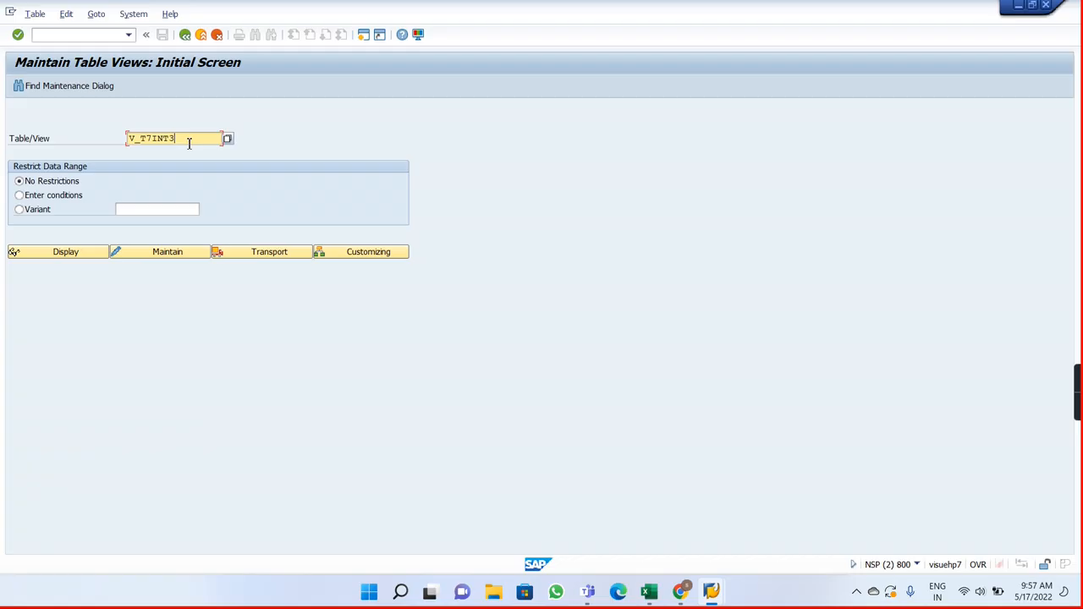
{"action": "key", "text": "BackSpace"}
{"action": "type", "text": "3"}
{"action": "key", "text": "Return"}
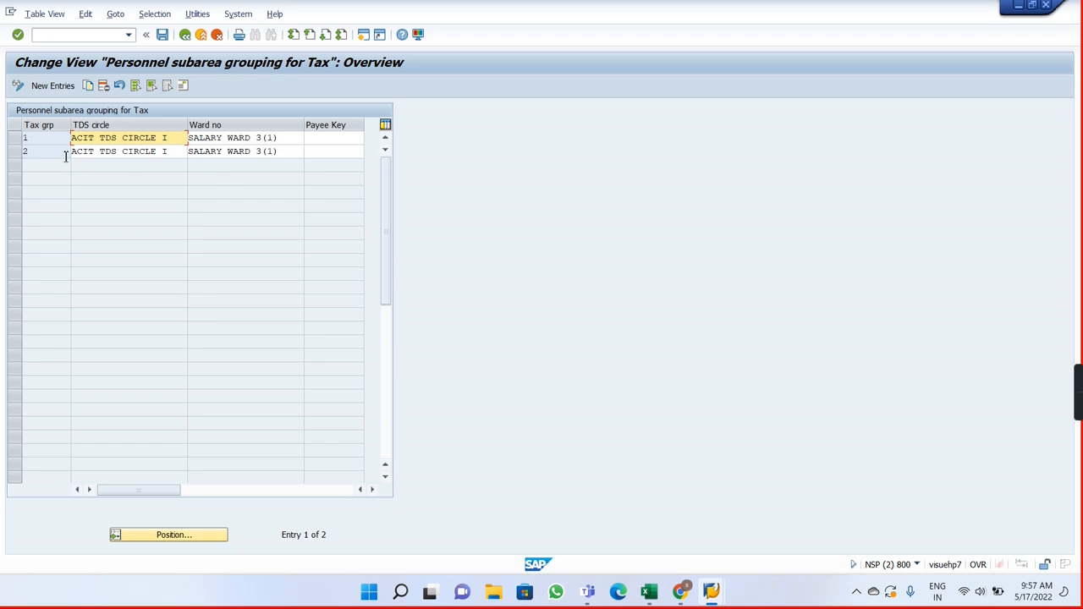
Step: Switch to Payroll Notes and enter V_T7INT5 in cell J11 beside the PSG grouping note
{"action": "key", "text": "alt+Tab"}
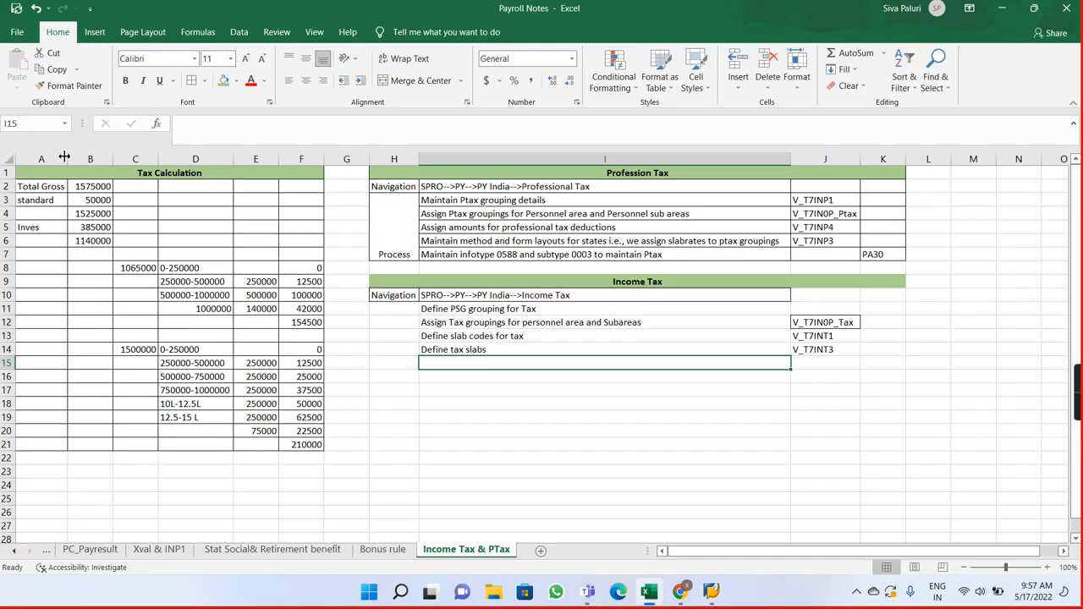
{"action": "left_click", "coordinate": [814, 310]}
{"action": "type", "text": "V"}
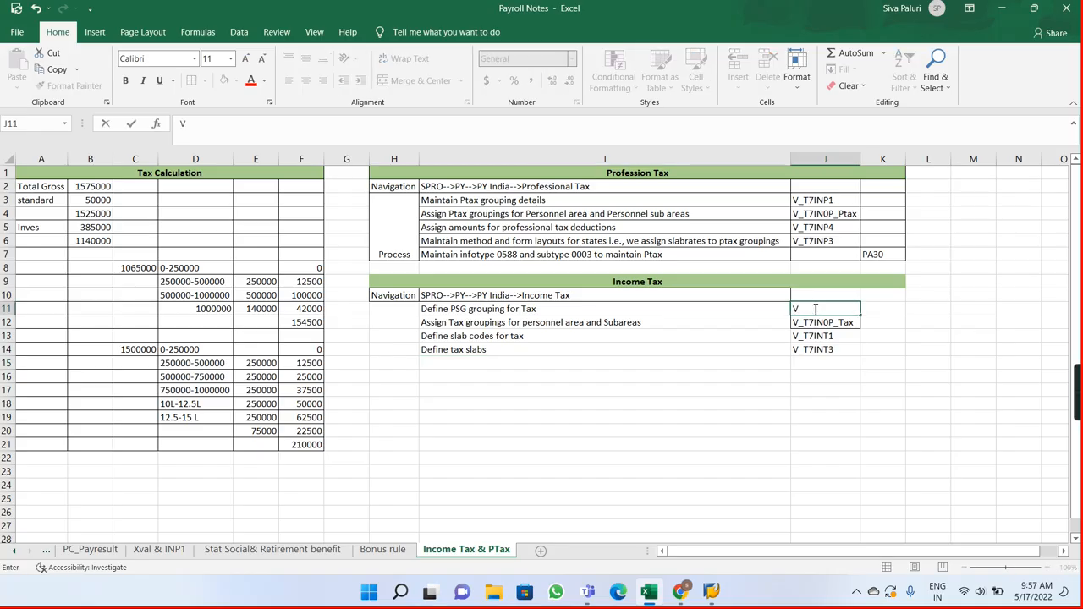
{"action": "type", "text": "_T7IN"}
{"action": "key", "text": "Return"}
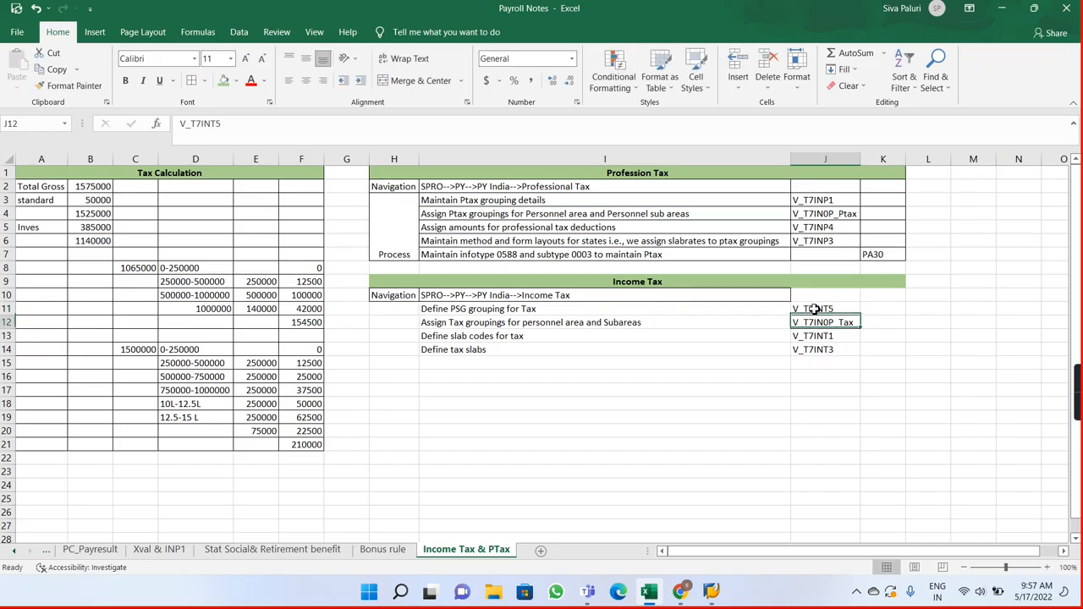
Step: Return to SAP, open table view V_T7INT7 for maintenance to check the tax exemption codes, and switch back to Payroll Notes
{"action": "key", "text": "alt+Tab"}
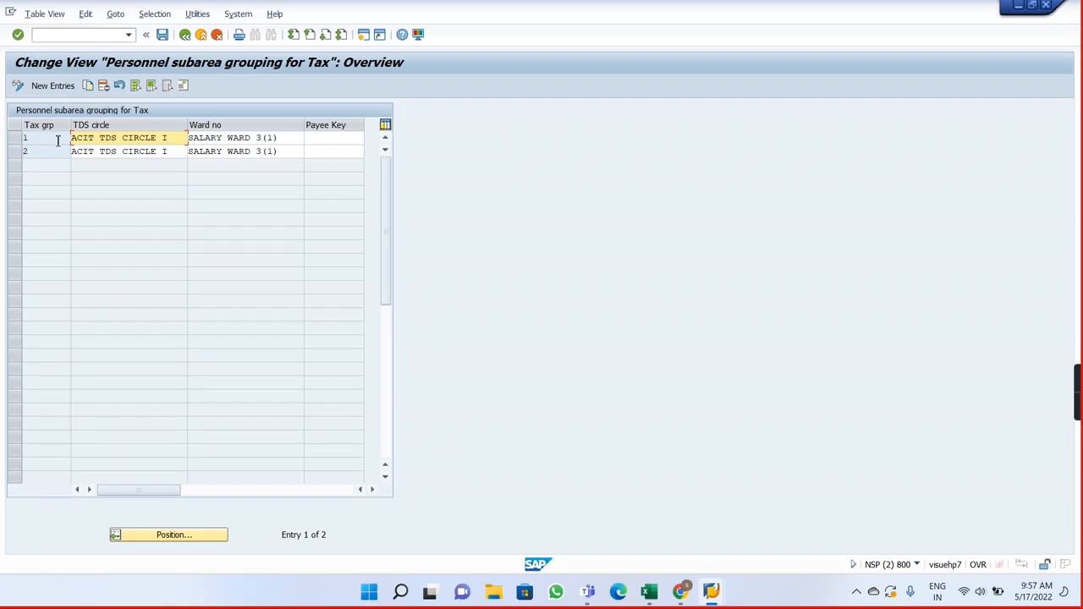
{"action": "left_click", "coordinate": [184, 34]}
{"action": "left_click", "coordinate": [195, 139]}
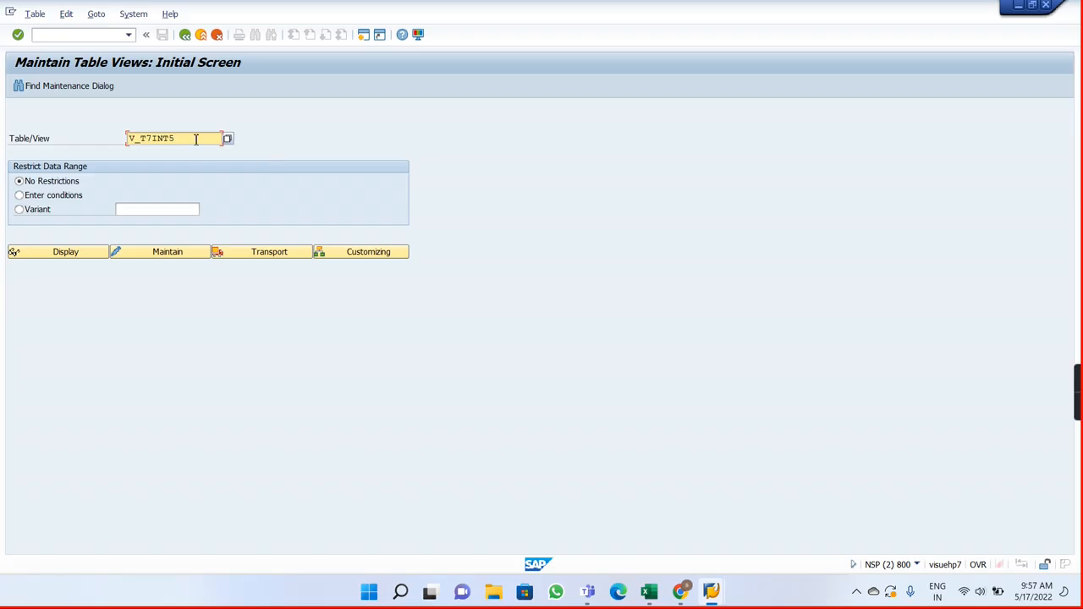
{"action": "key", "text": "BackSpace"}
{"action": "type", "text": "7"}
{"action": "key", "text": "Return"}
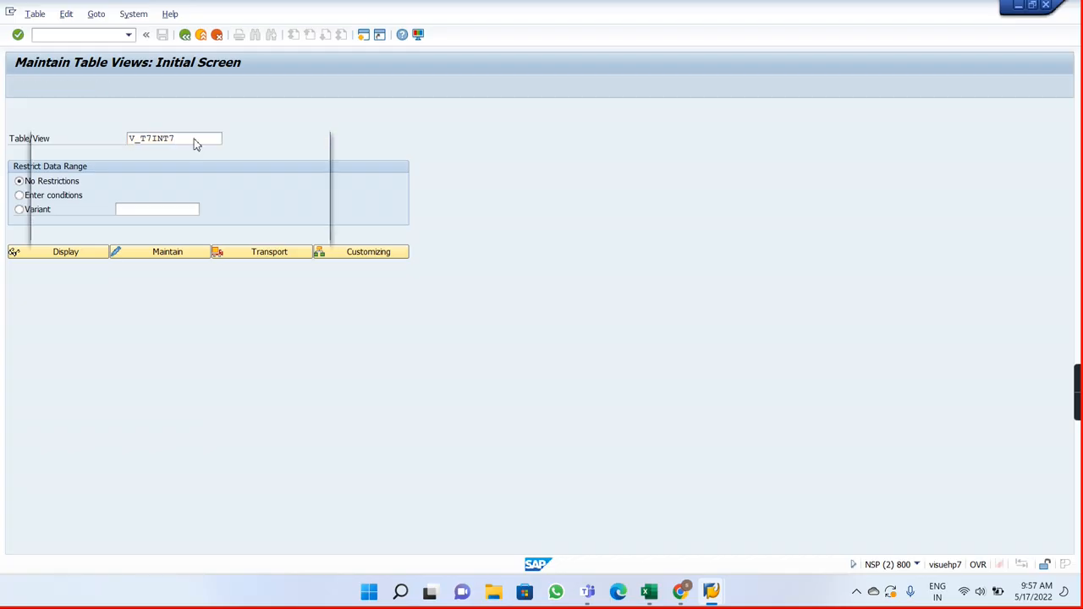
{"action": "left_click", "coordinate": [161, 229]}
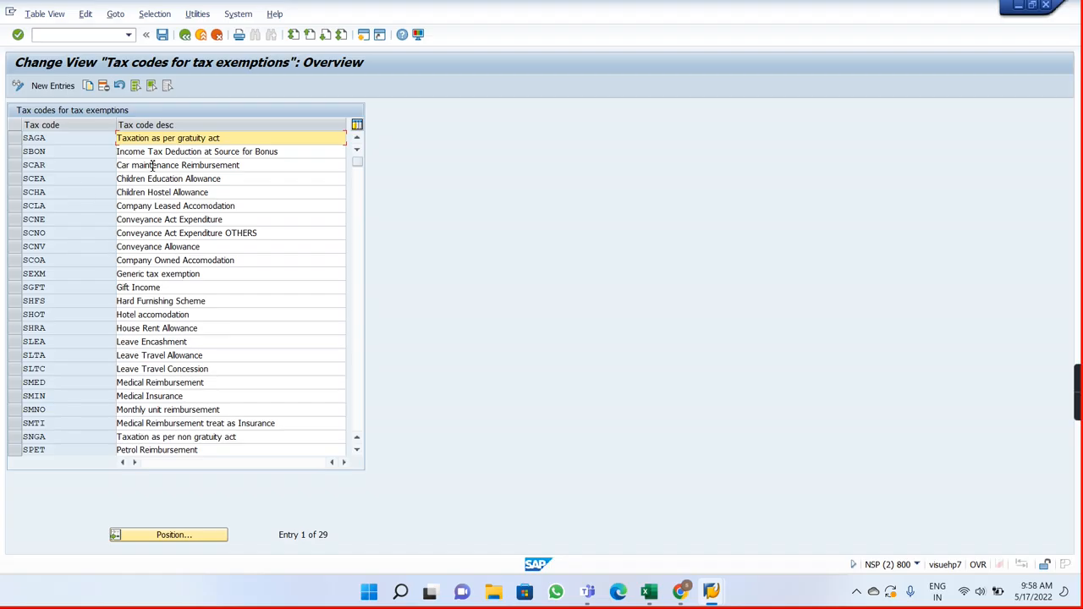
{"action": "key", "text": "alt+Tab"}
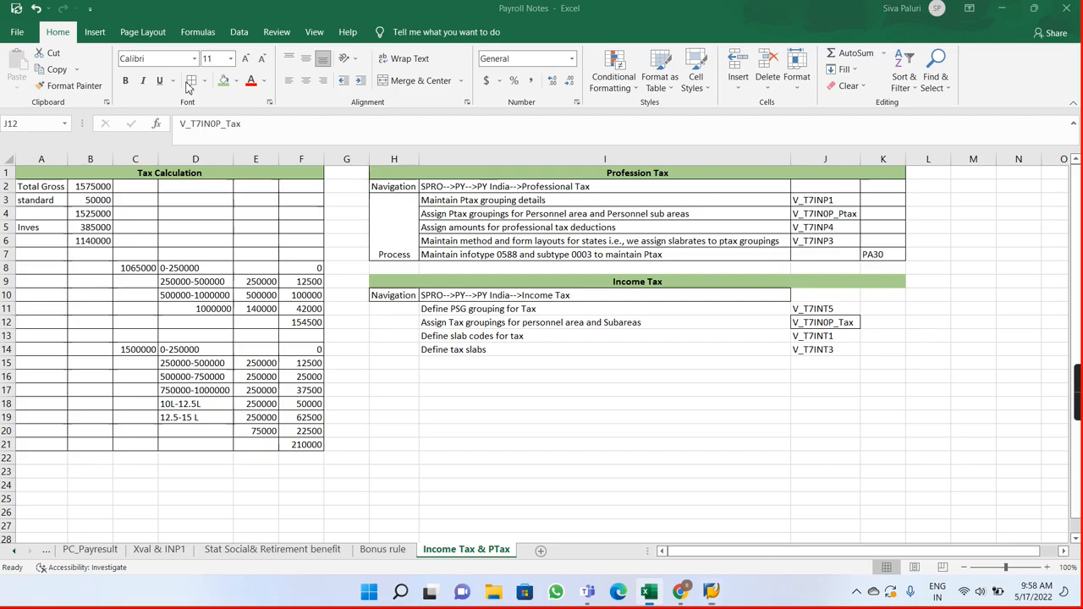
Step: Enter "Define tax codes for tax exemptions" in cell I15 with view V_T7INT7 in J15
{"action": "left_click", "coordinate": [475, 367]}
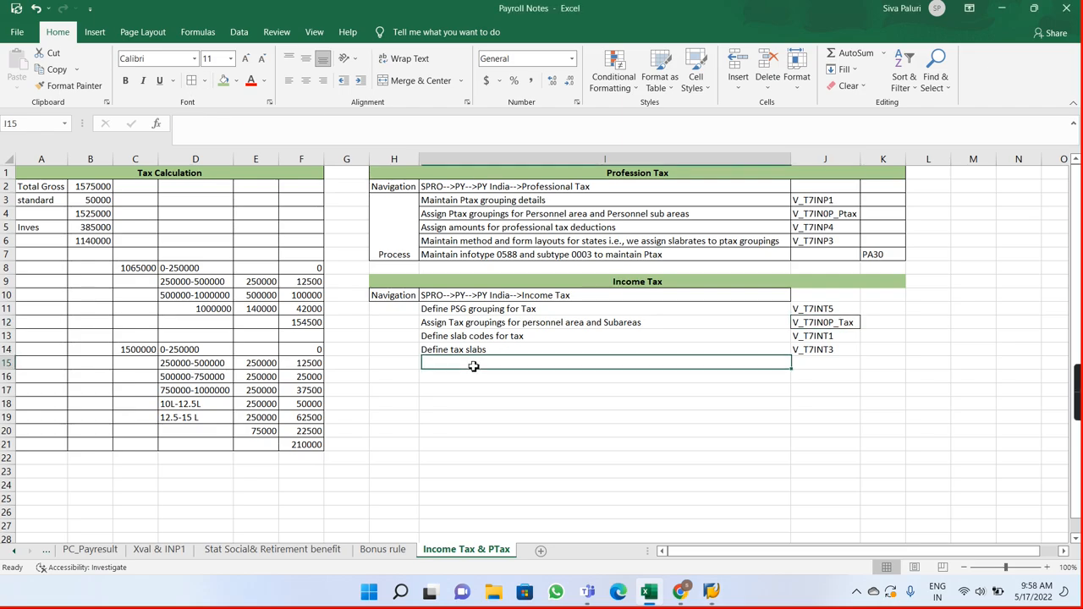
{"action": "type", "text": "Define"}
{"action": "type", "text": "tax codes for tax exempti"}
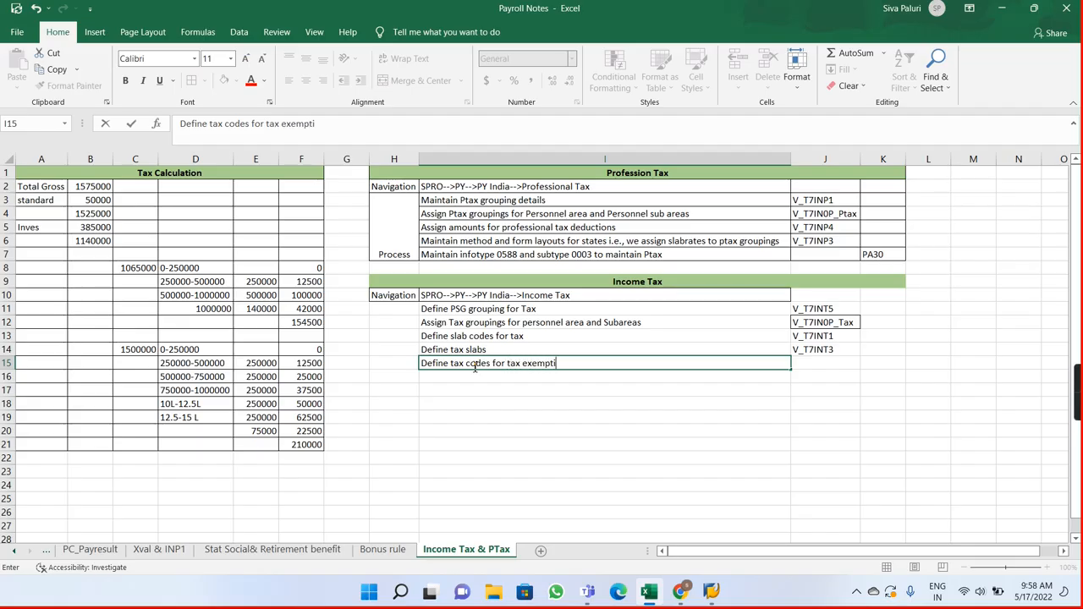
{"action": "type", "text": "s"}
{"action": "key", "text": "Tab"}
{"action": "type", "text": "v"}
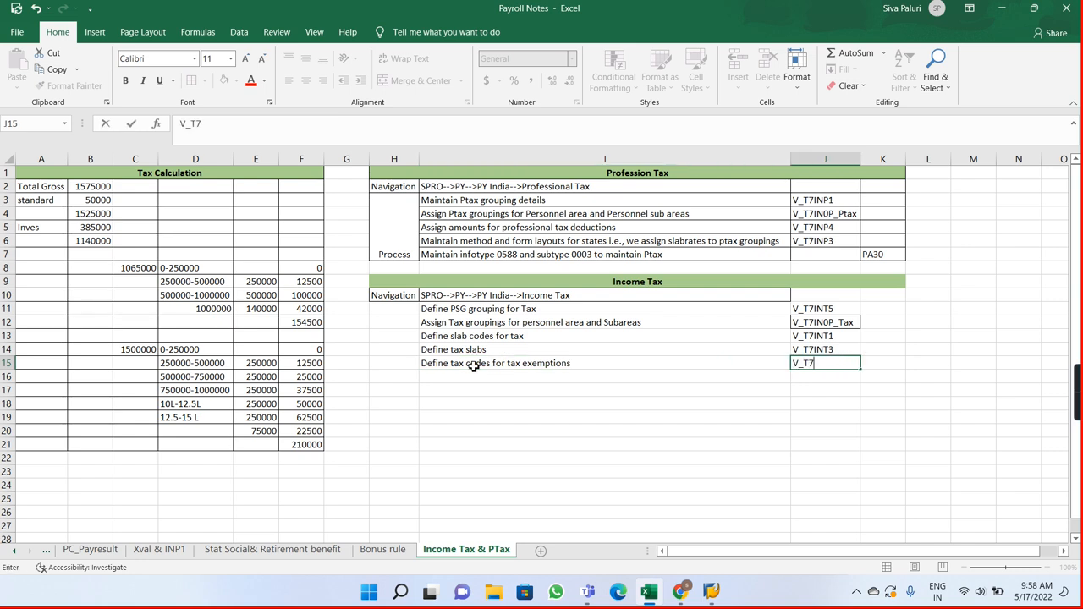
{"action": "type", "text": "_T7INT7"}
{"action": "key", "text": "Return"}
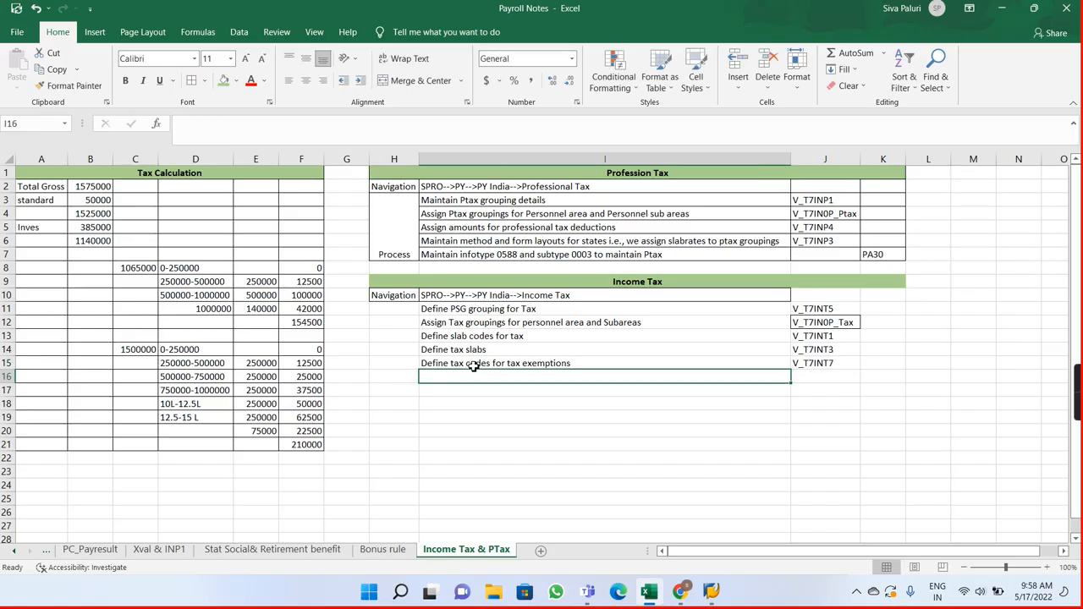
Step: Switch to SAP and open table view V_T7INT9 for maintenance to check the taxability of wage types
{"action": "key", "text": "alt+Tab"}
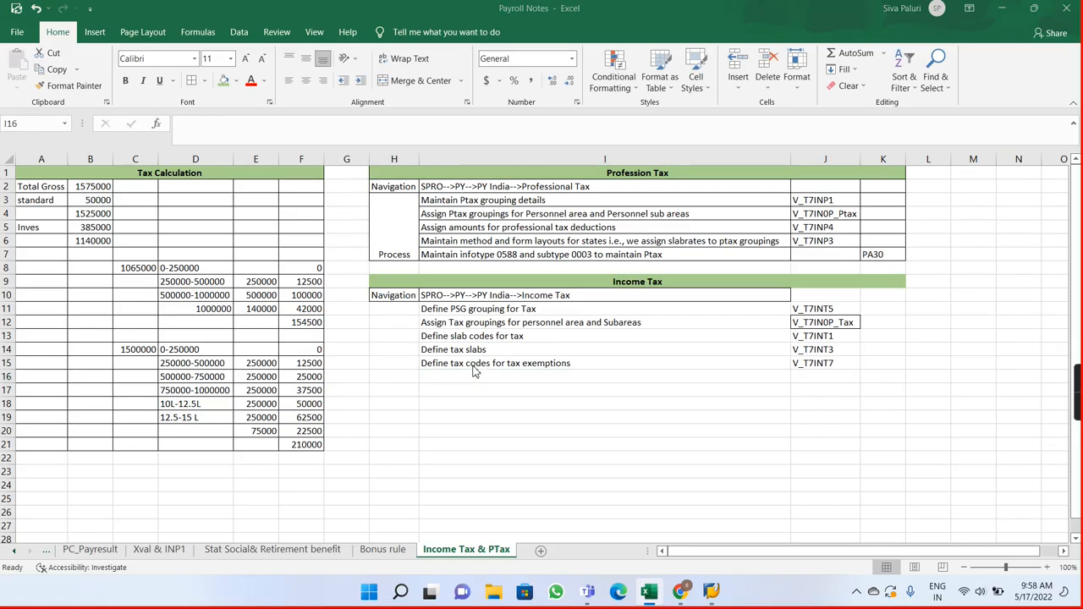
{"action": "left_click", "coordinate": [184, 34]}
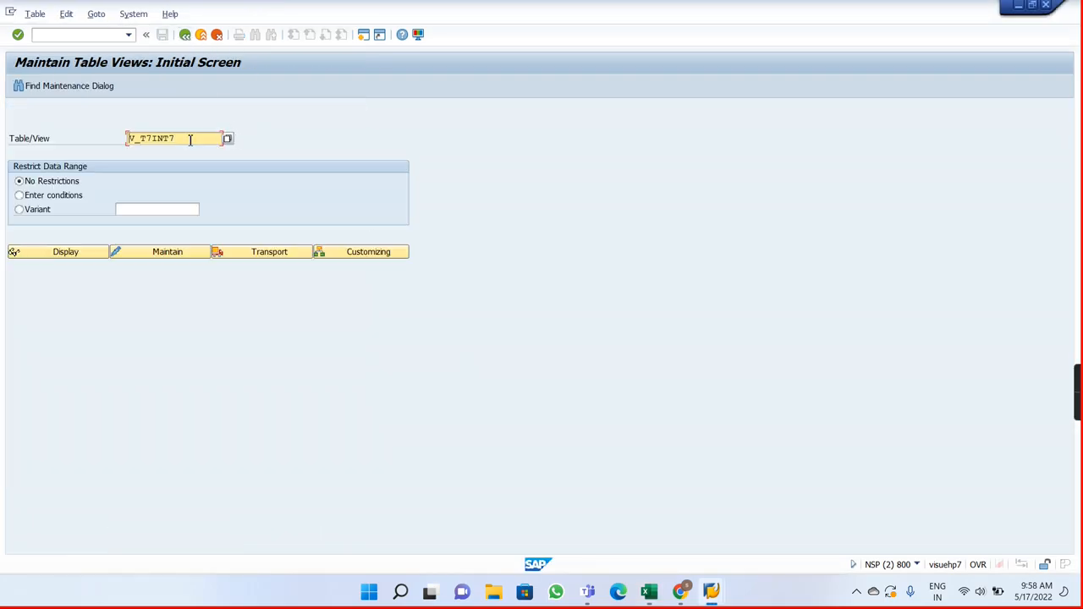
{"action": "key", "text": "BackSpace"}
{"action": "type", "text": "9"}
{"action": "key", "text": "Return"}
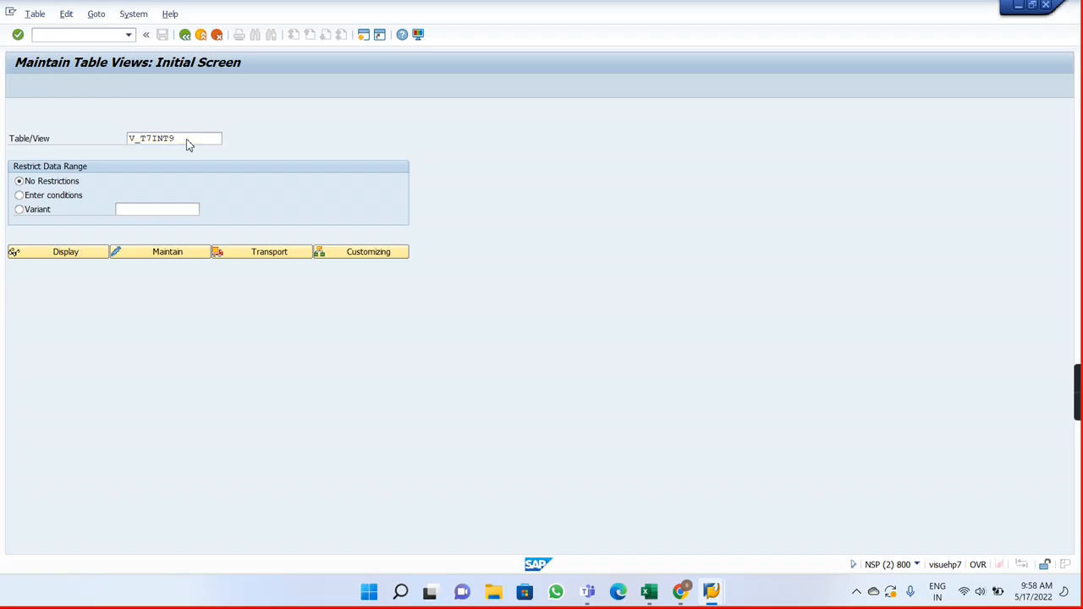
{"action": "left_click", "coordinate": [161, 229]}
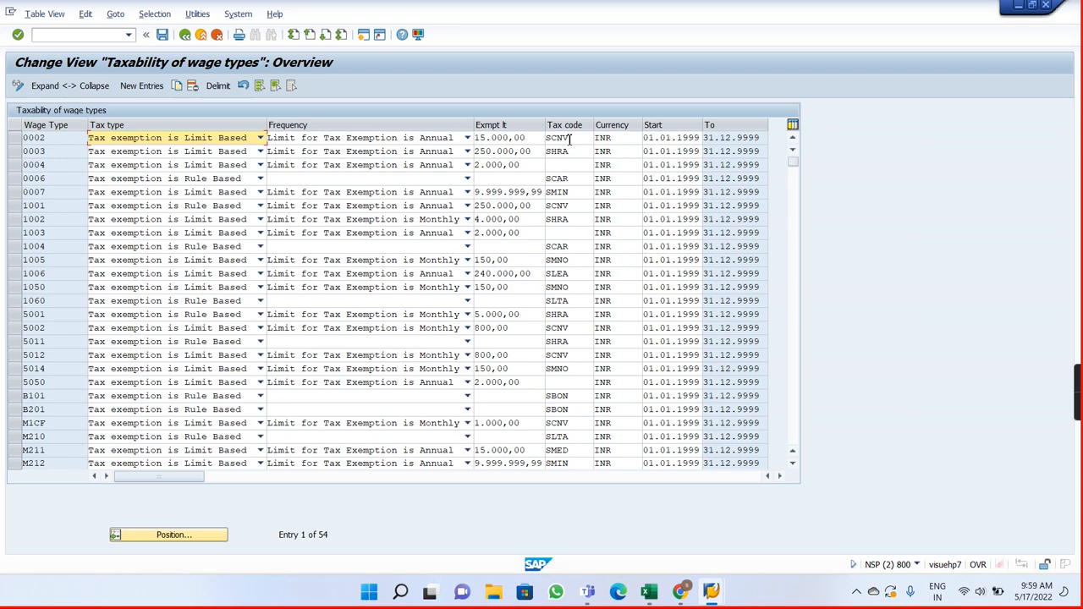
Step: Examine the exemption limit and tax code assigned to wage type 0003, comparing with the exemption notes in Payroll Notes
{"action": "left_click", "coordinate": [536, 152]}
{"action": "key", "text": "alt+Tab"}
{"action": "key", "text": "alt+Tab"}
{"action": "left_click", "coordinate": [536, 152]}
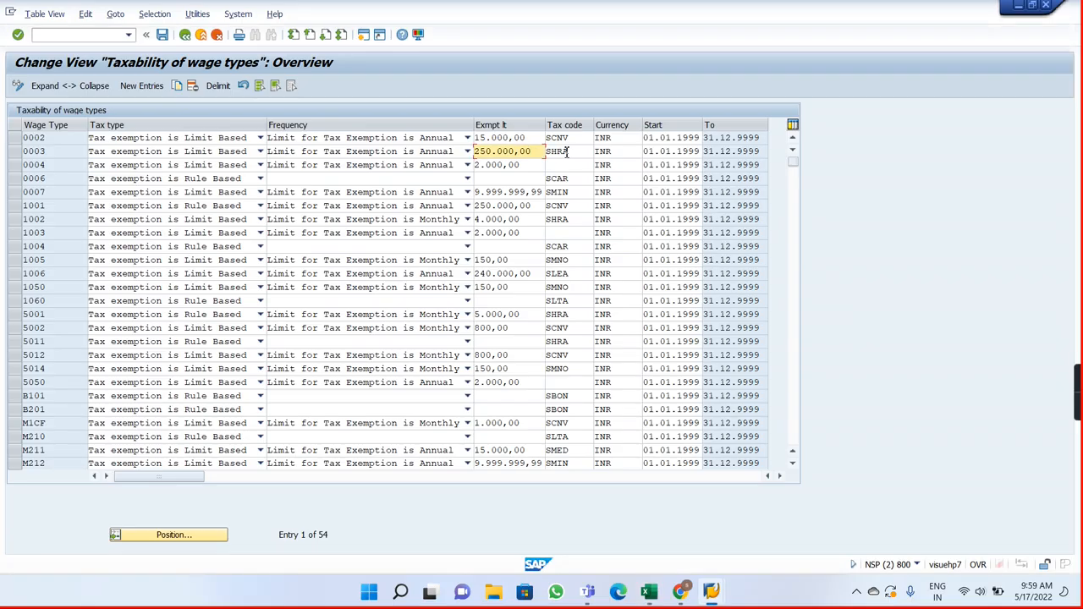
{"action": "left_click", "coordinate": [567, 153]}
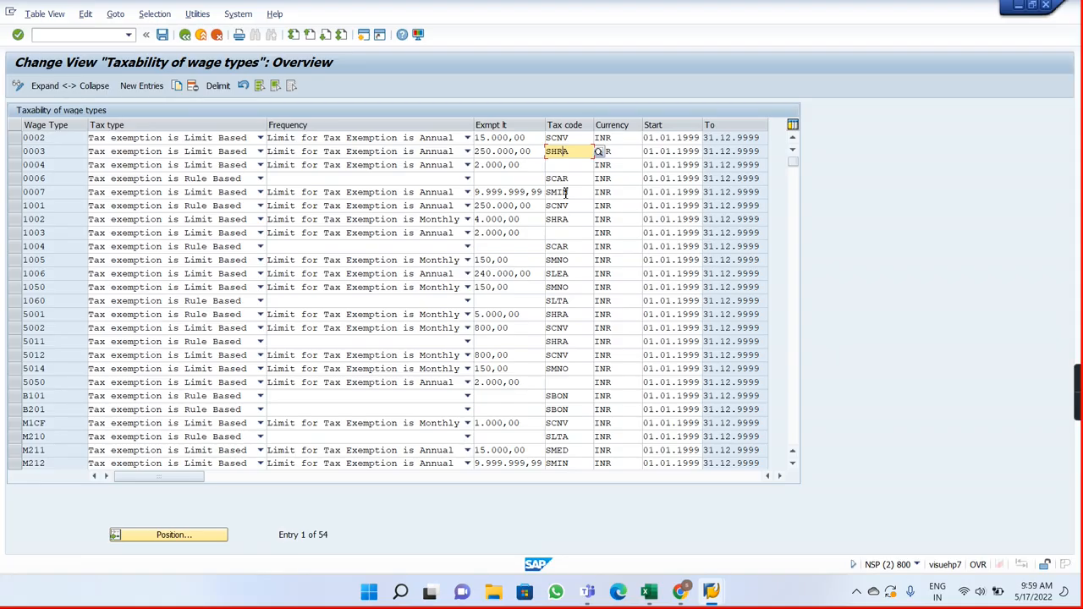
{"action": "key", "text": "alt+Tab"}
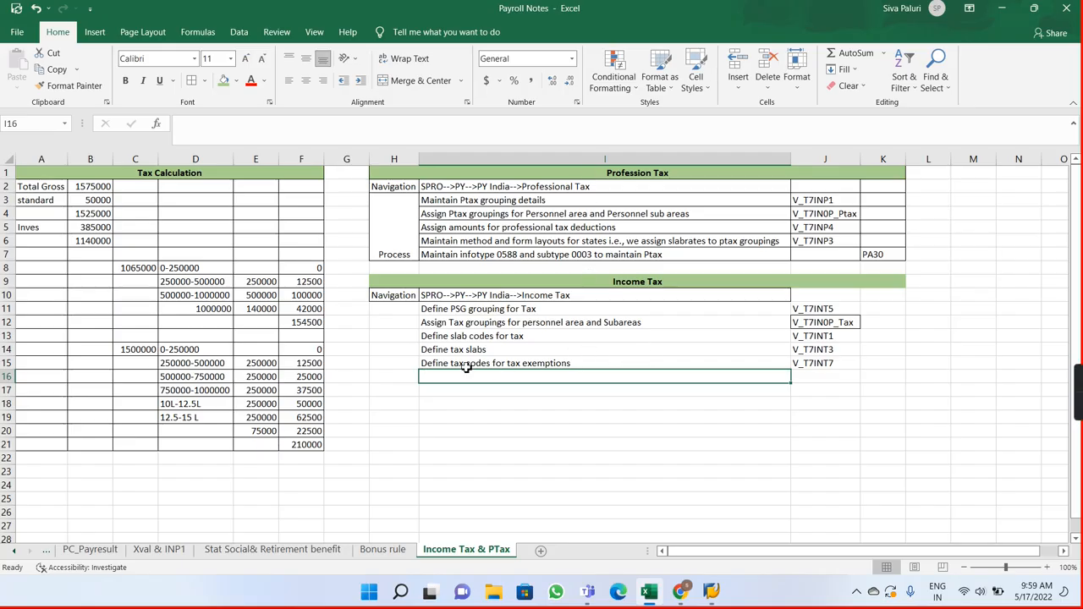
{"action": "key", "text": "alt+Tab"}
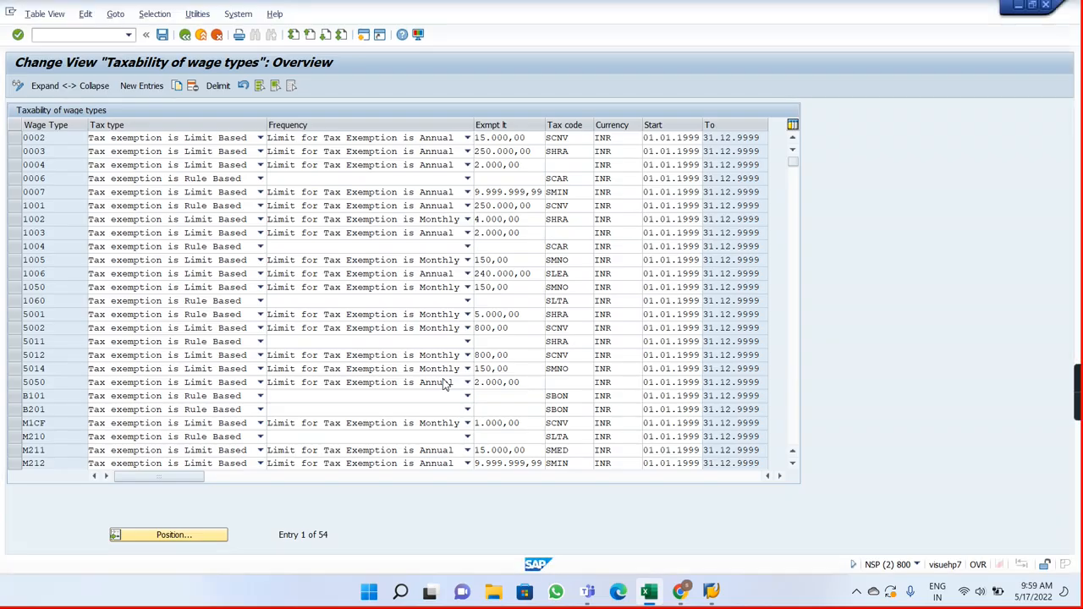
Step: Switch to Payroll Notes and enter "Define taxability of WT's" in cell I16 with view V_T7INT9 in J16
{"action": "key", "text": "alt+Tab"}
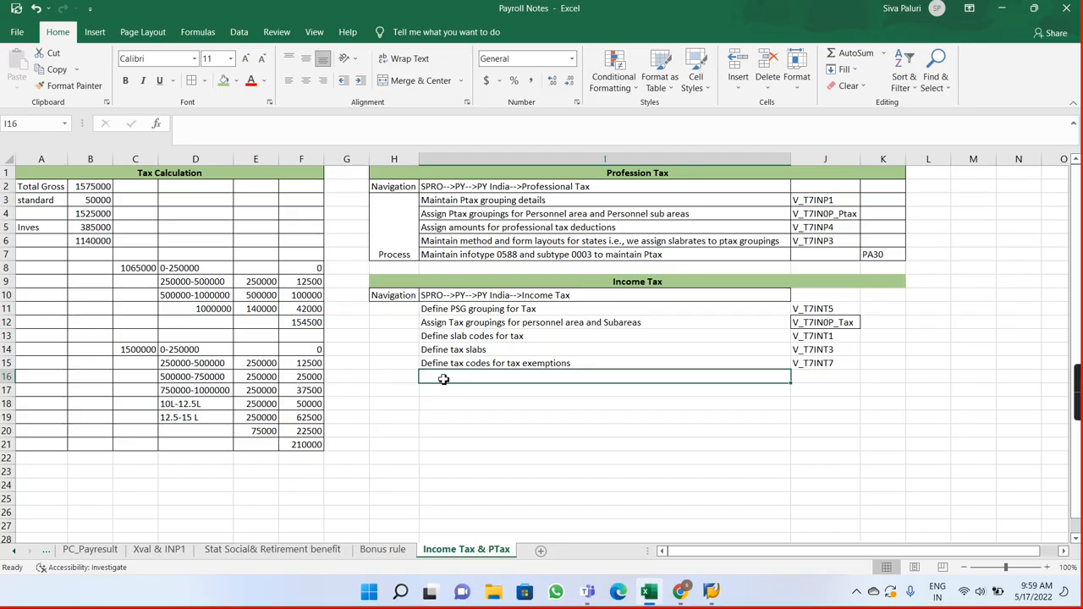
{"action": "type", "text": "Define taxab"}
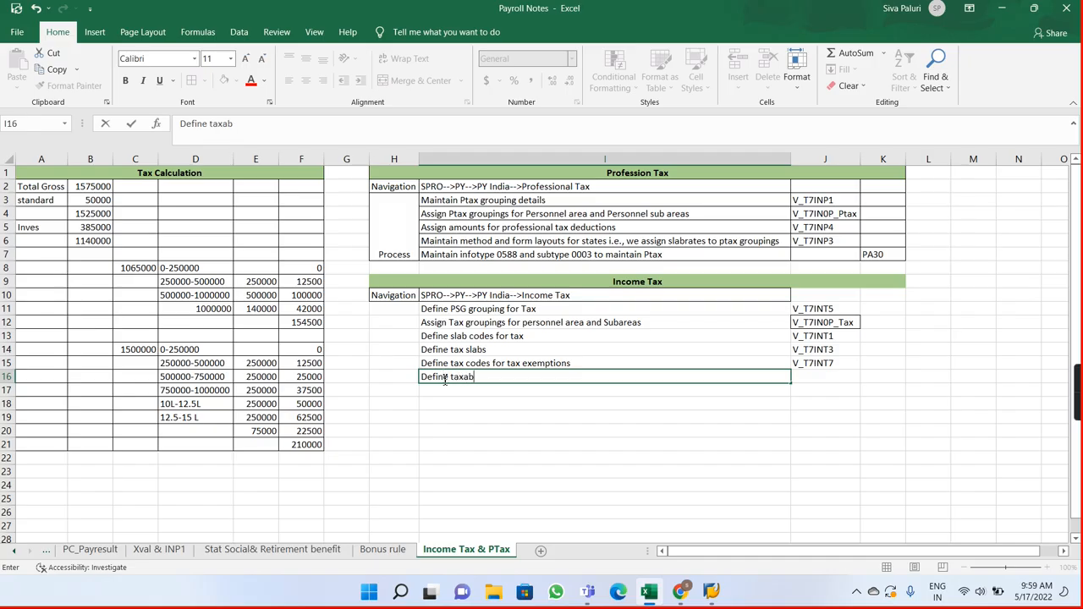
{"action": "type", "text": "ility of WT"}
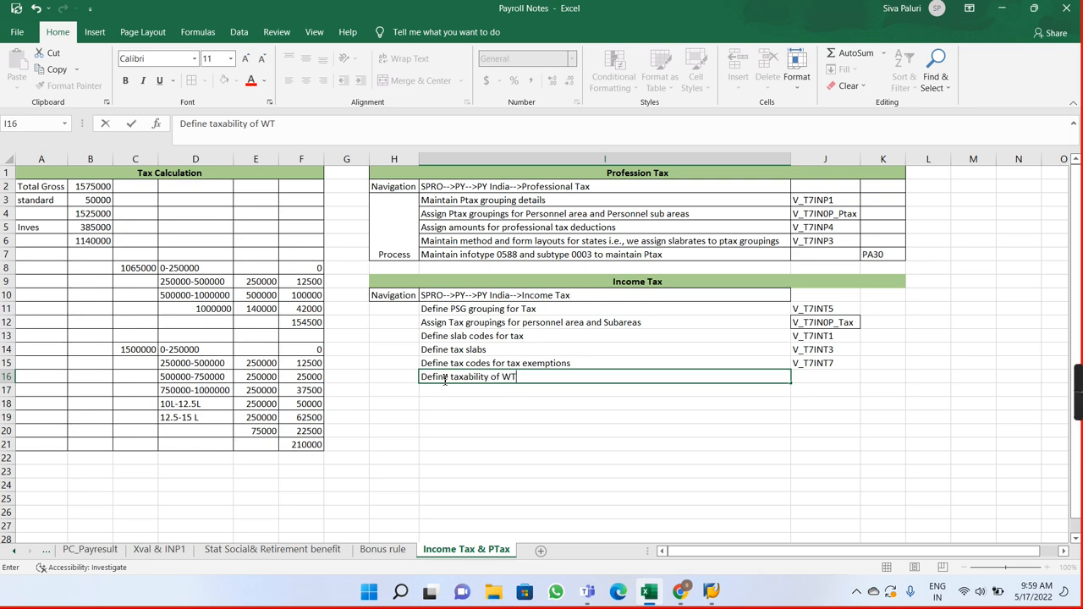
{"action": "key", "text": "Tab"}
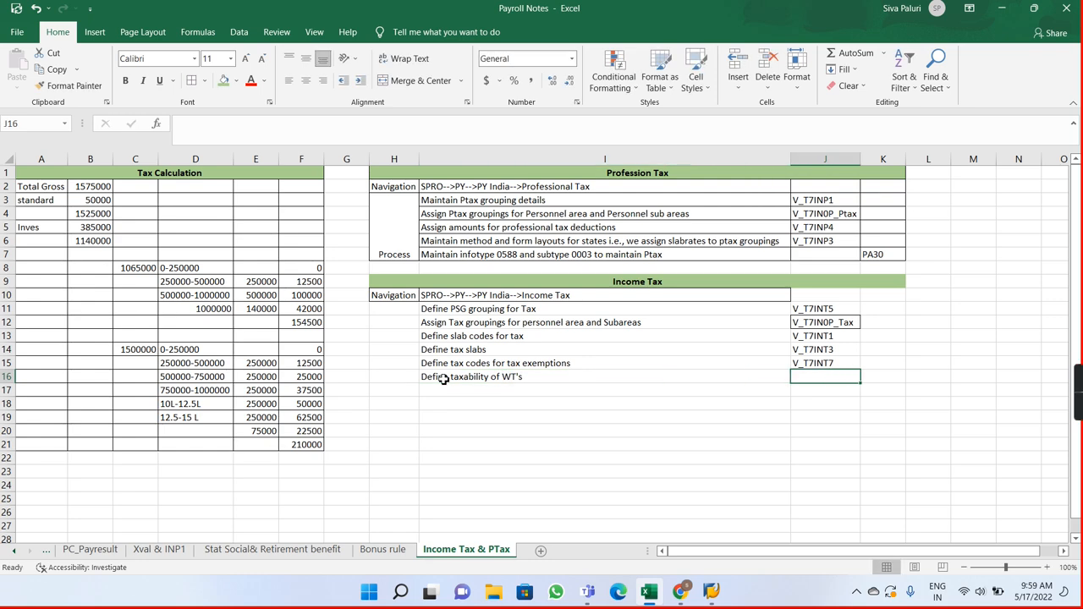
{"action": "key", "text": "alt+Tab"}
{"action": "key", "text": "alt+Tab"}
{"action": "type", "text": "V"}
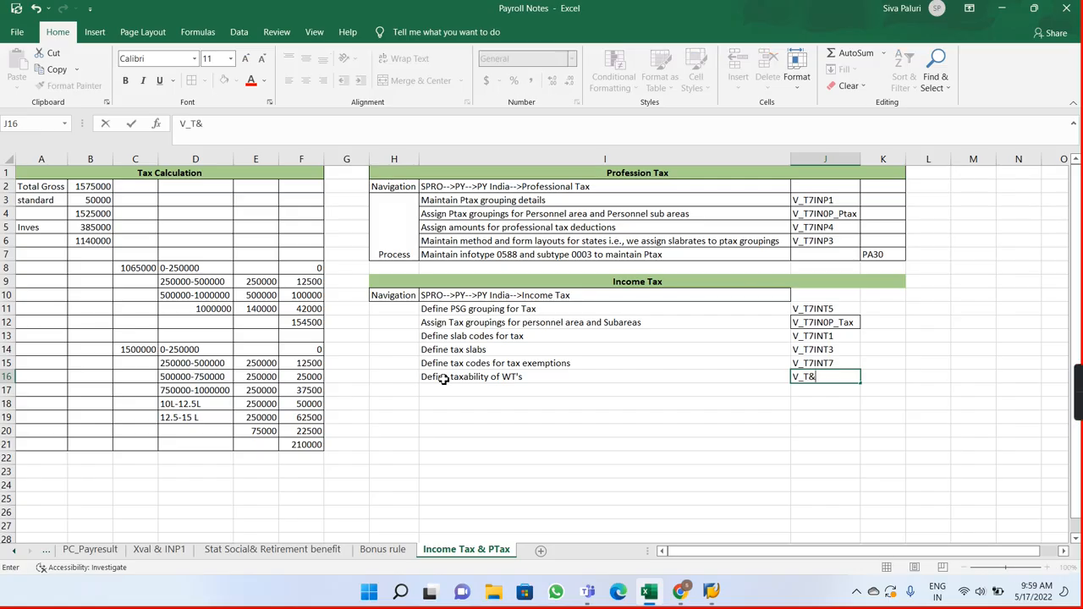
{"action": "type", "text": "_T7INT9"}
{"action": "key", "text": "Return"}
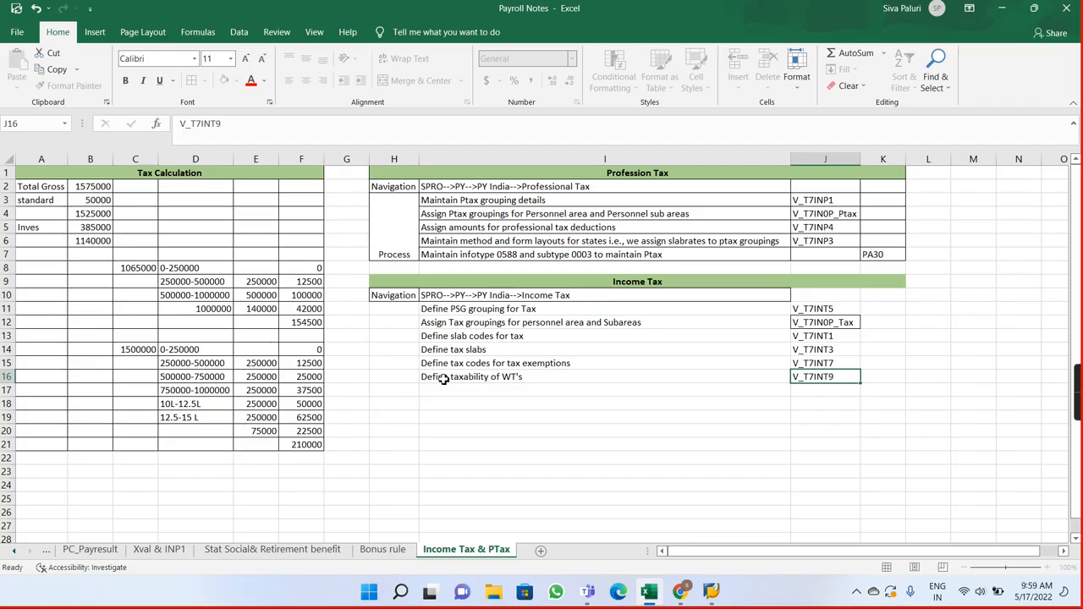
Step: Apply all borders to the Income Tax notes in cells H10:K16
{"action": "left_click_drag", "start_coordinate": [394, 295], "coordinate": [875, 376]}
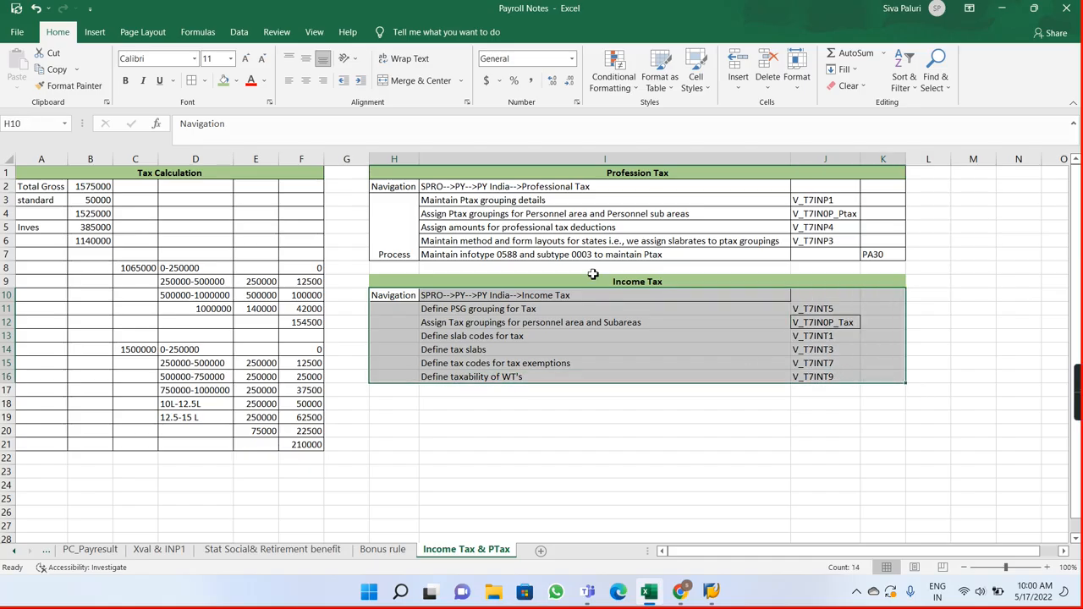
{"action": "left_click", "coordinate": [193, 81]}
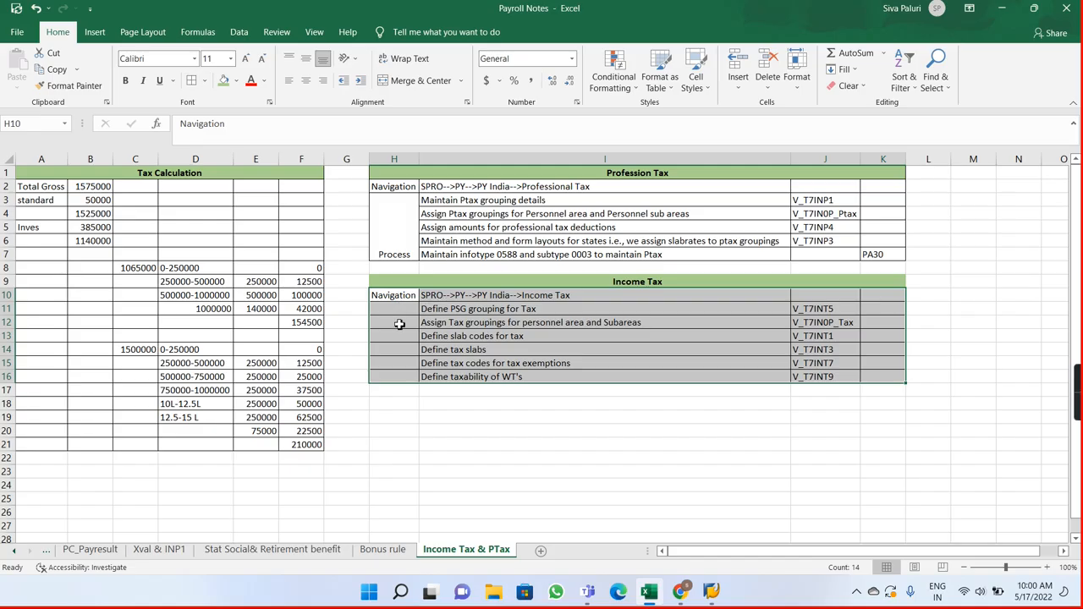
{"action": "left_click_drag", "start_coordinate": [752, 295], "coordinate": [864, 300]}
{"action": "left_click", "coordinate": [805, 297]}
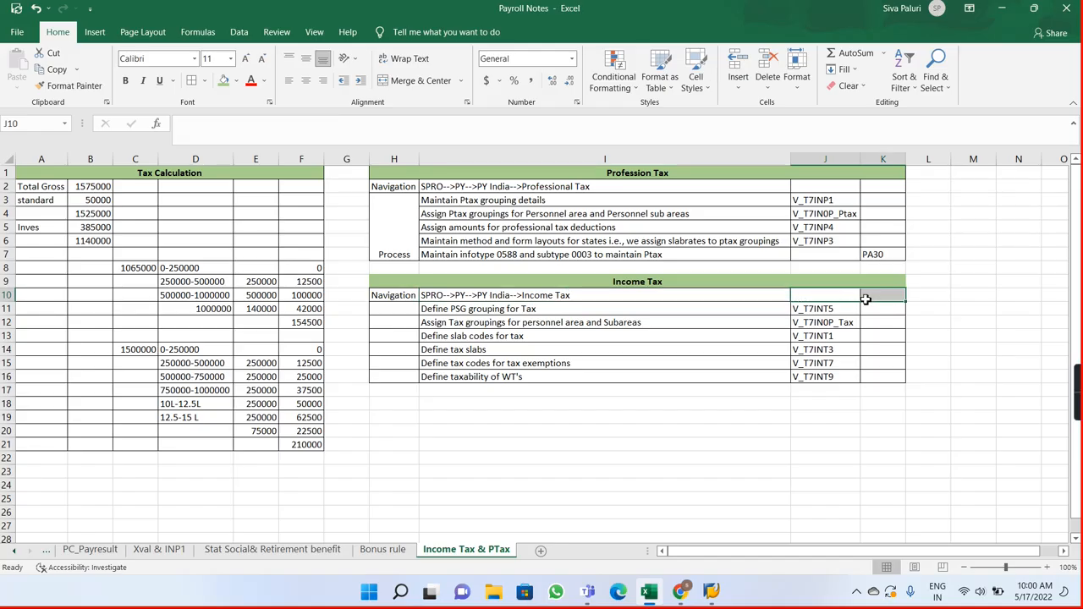
{"action": "left_click", "coordinate": [637, 295]}
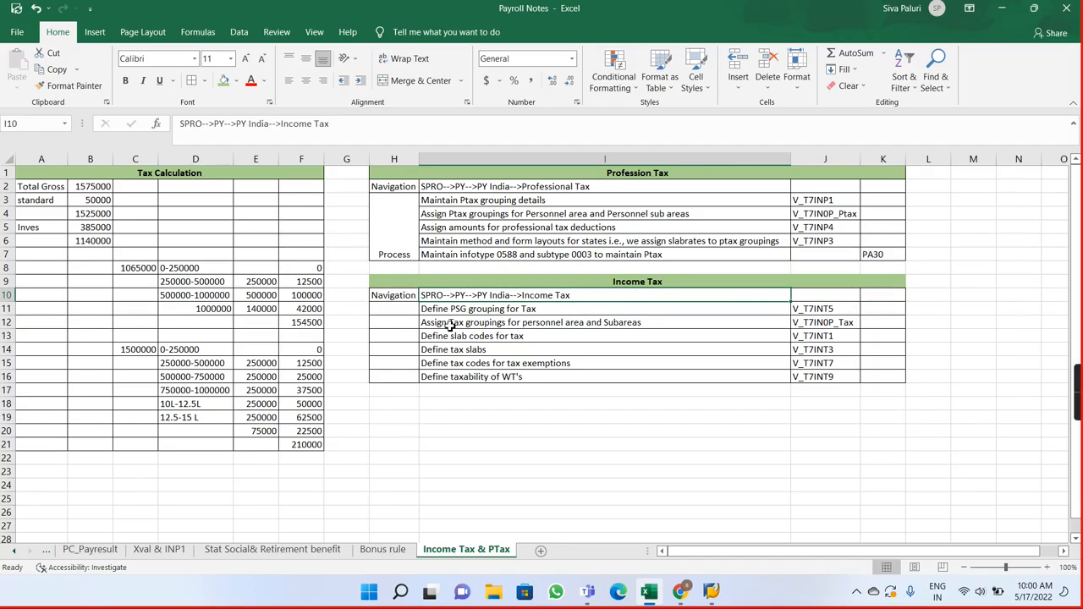
Step: Merge and center cells H11:H16 beside the Income Tax steps and label them "Process"
{"action": "left_click_drag", "start_coordinate": [402, 311], "coordinate": [409, 378]}
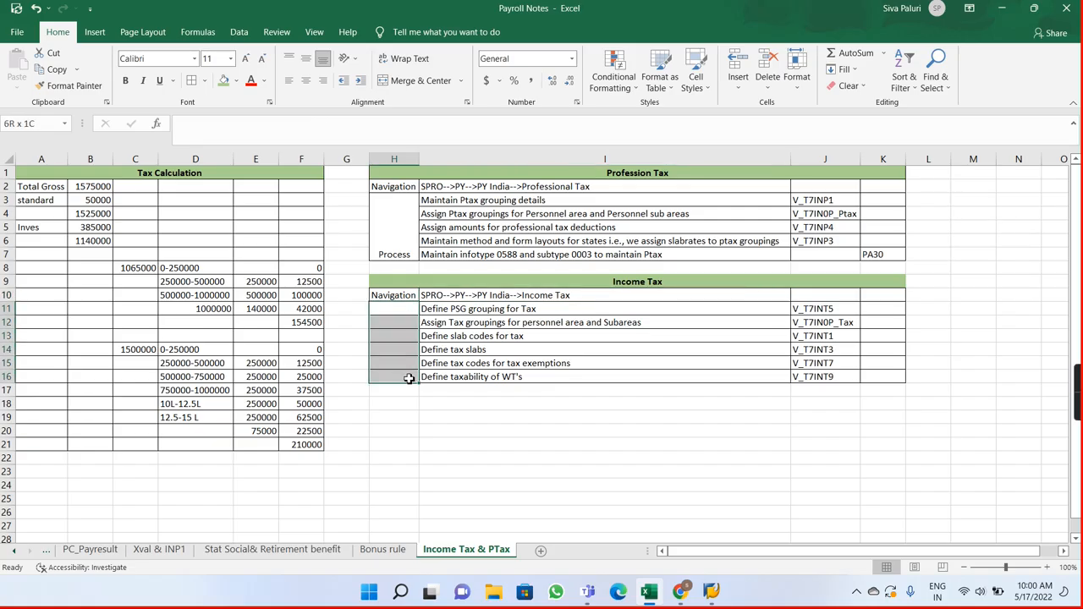
{"action": "left_click", "coordinate": [417, 82]}
{"action": "type", "text": "P"}
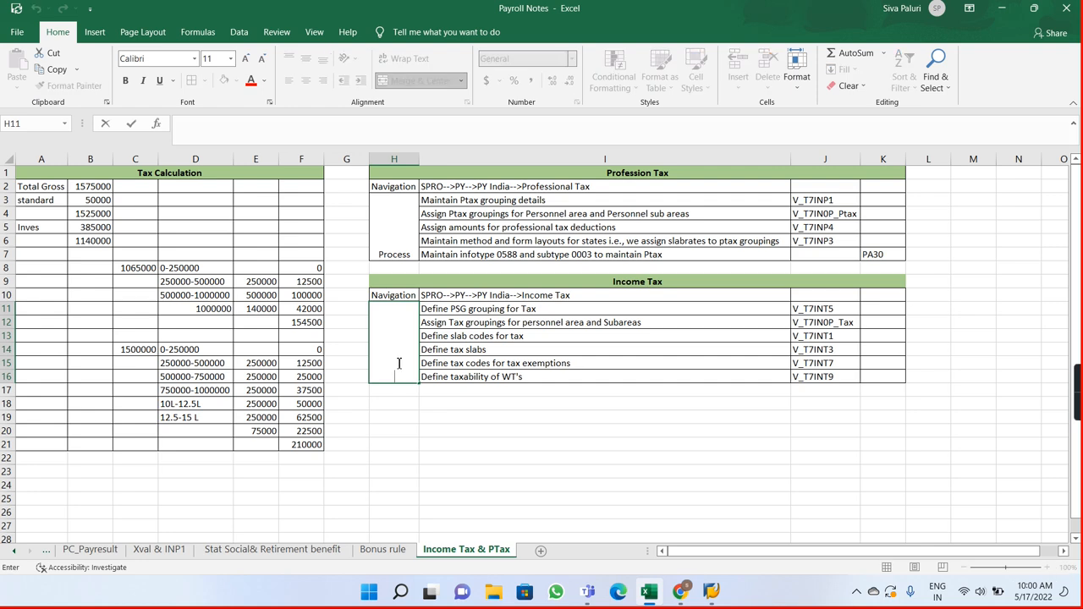
{"action": "type", "text": "rocess"}
{"action": "key", "text": "Return"}
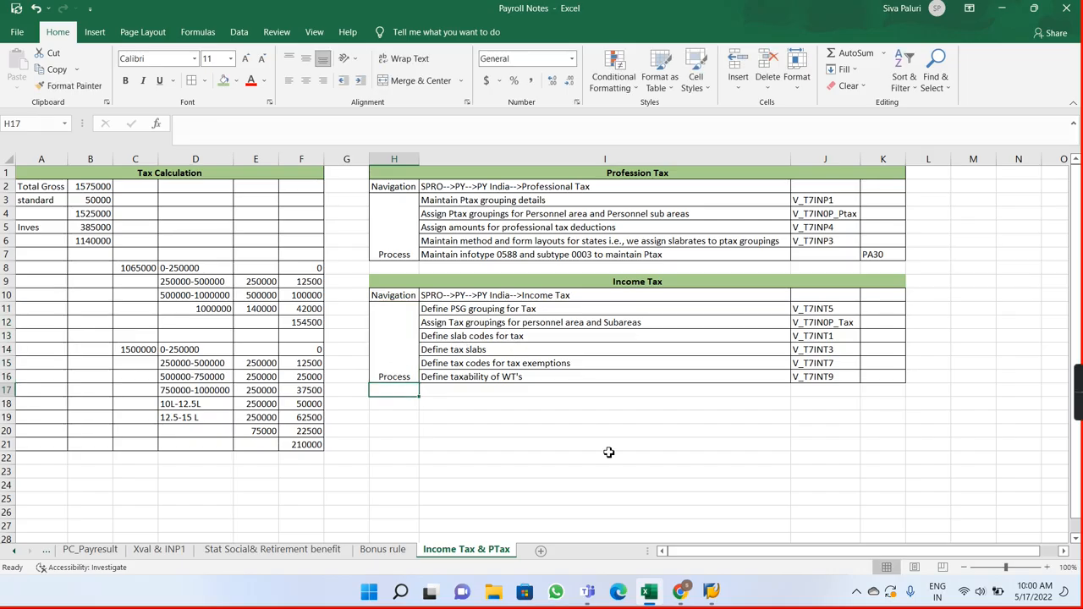
Step: Switch to the Payroll Driver, India session in SAP and execute the payroll test run for payroll area AV
{"action": "left_click", "coordinate": [711, 594]}
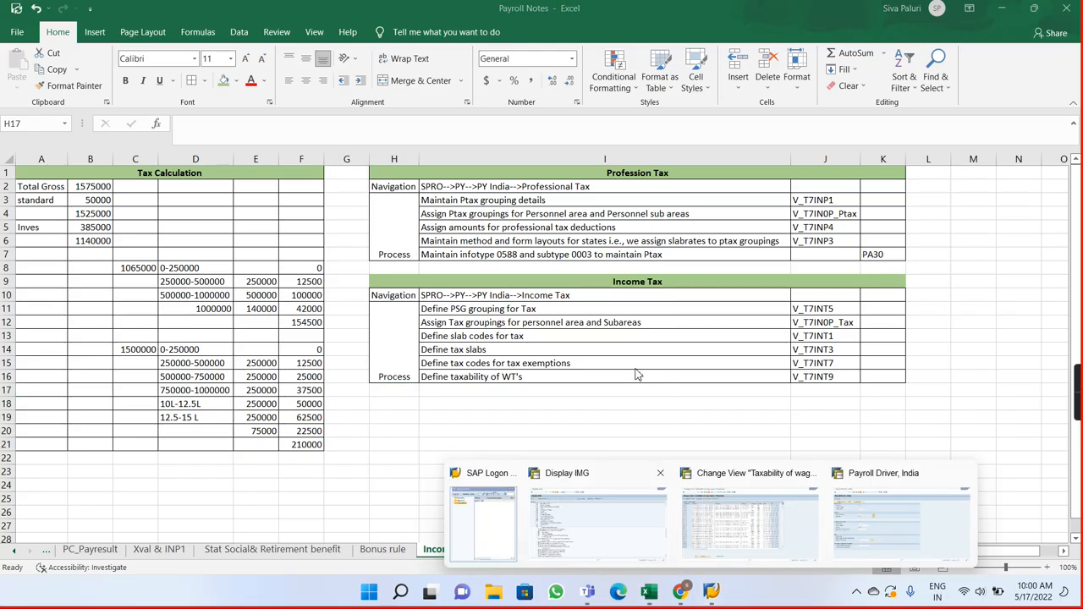
{"action": "left_click", "coordinate": [848, 522]}
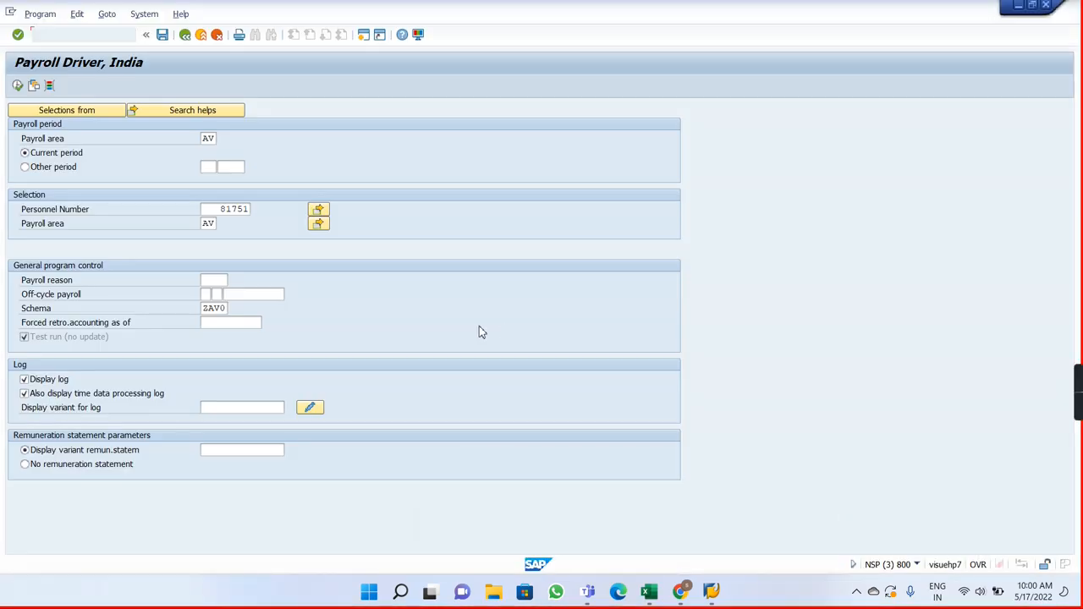
{"action": "left_click", "coordinate": [17, 86]}
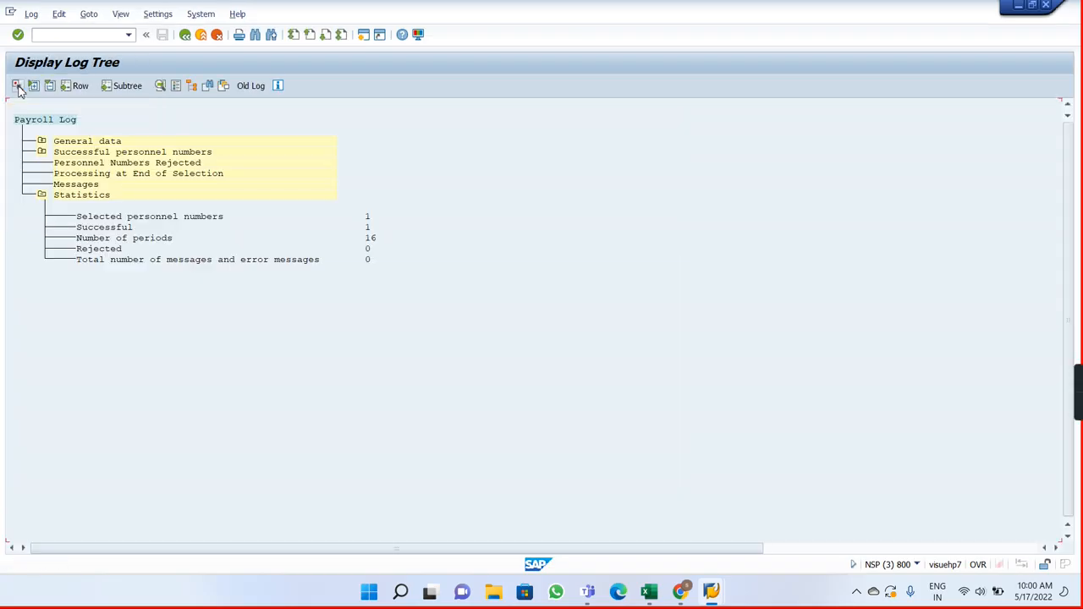
Step: Open the output RT table under Final processing, SORT RT, for the employee's 12/2022 period in the payroll log
{"action": "left_click", "coordinate": [41, 152]}
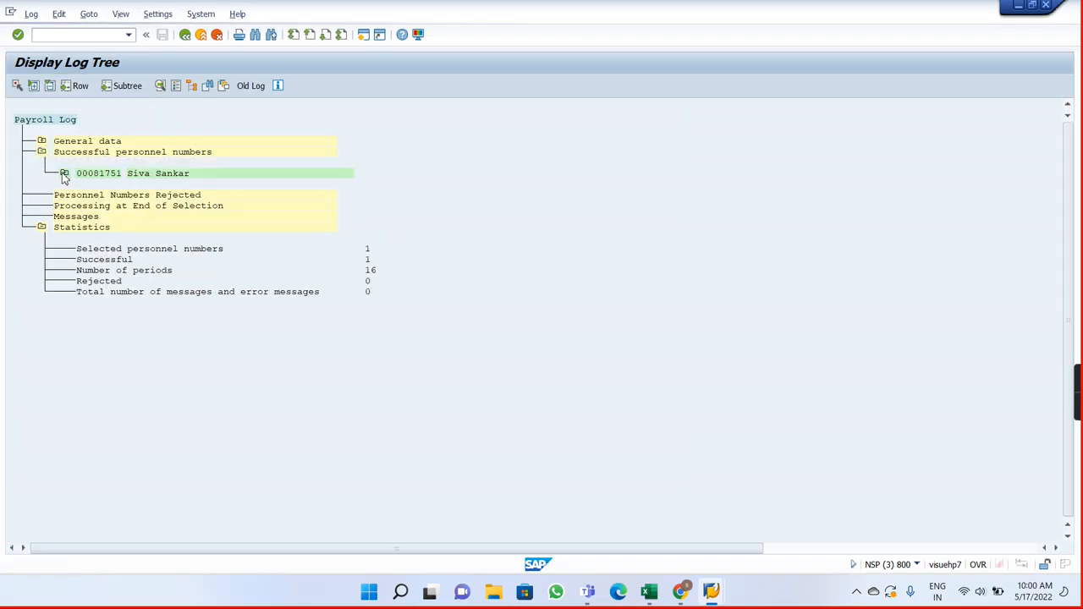
{"action": "left_click", "coordinate": [64, 175]}
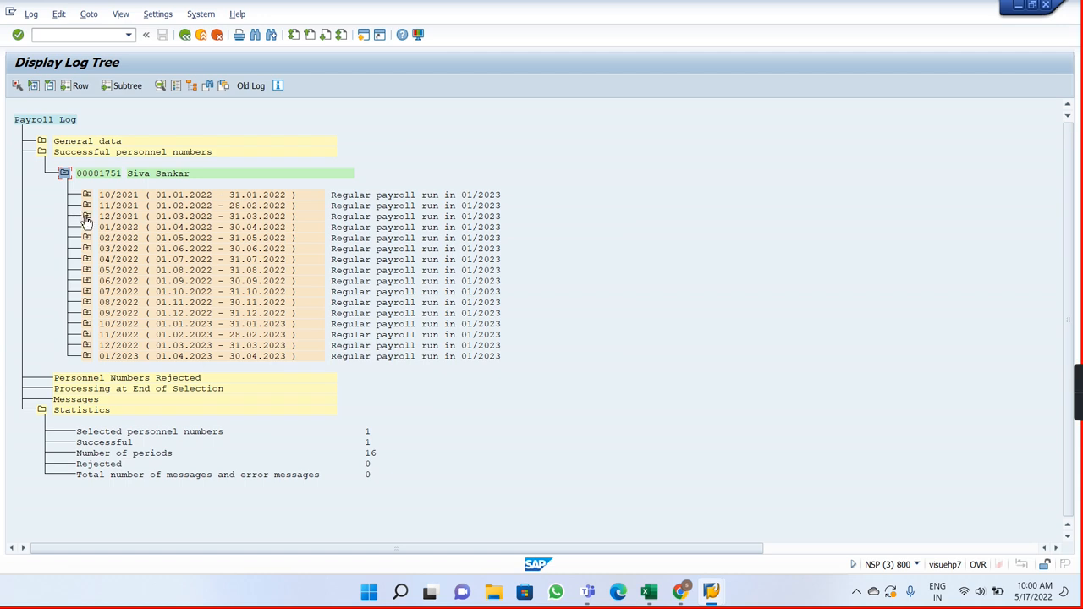
{"action": "left_click", "coordinate": [88, 346]}
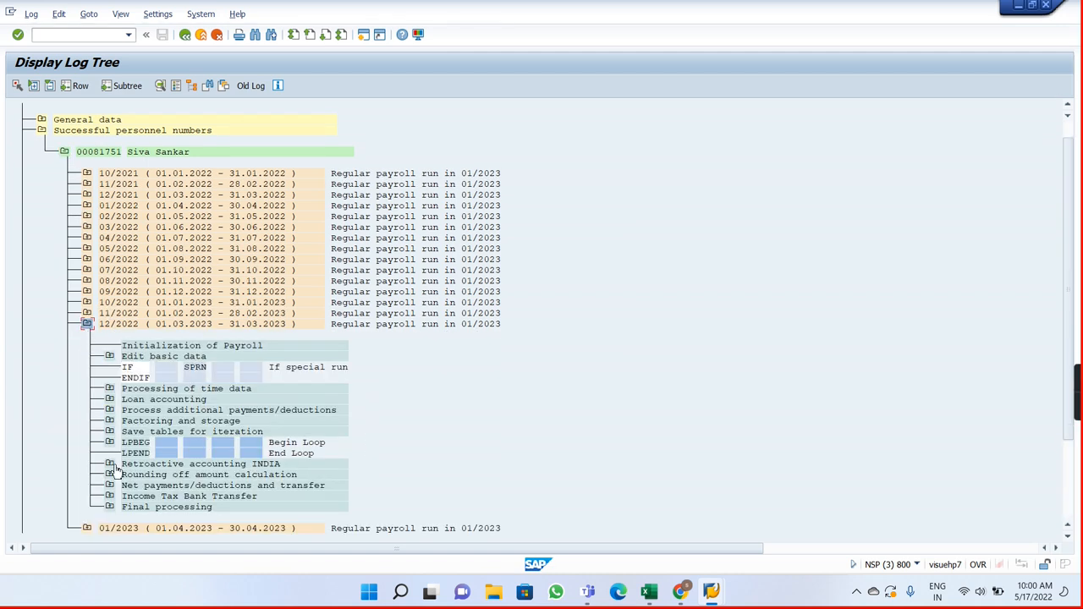
{"action": "left_click", "coordinate": [109, 506]}
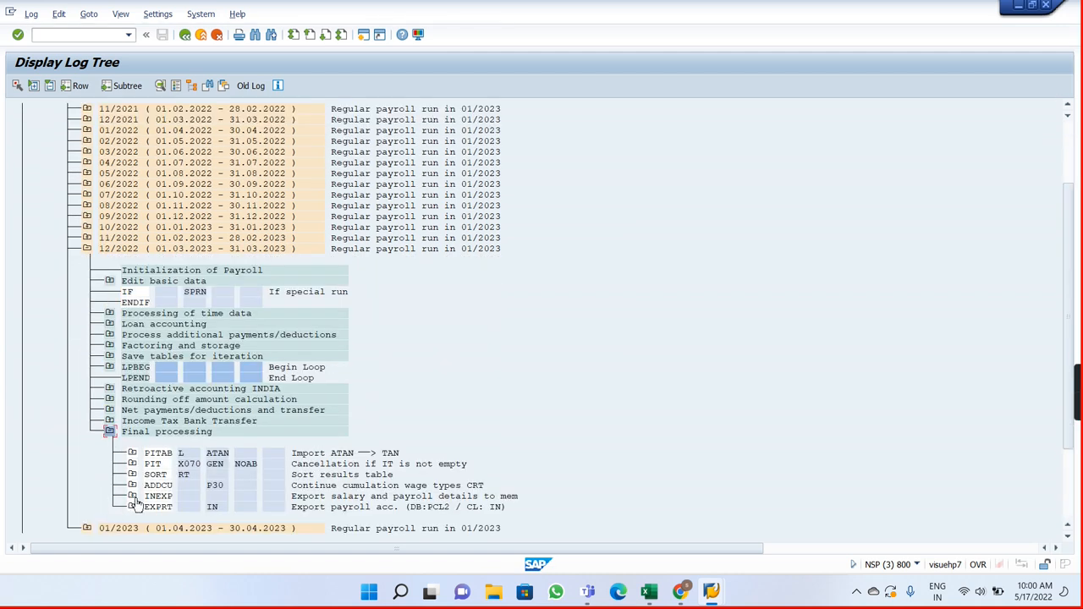
{"action": "left_click", "coordinate": [132, 475]}
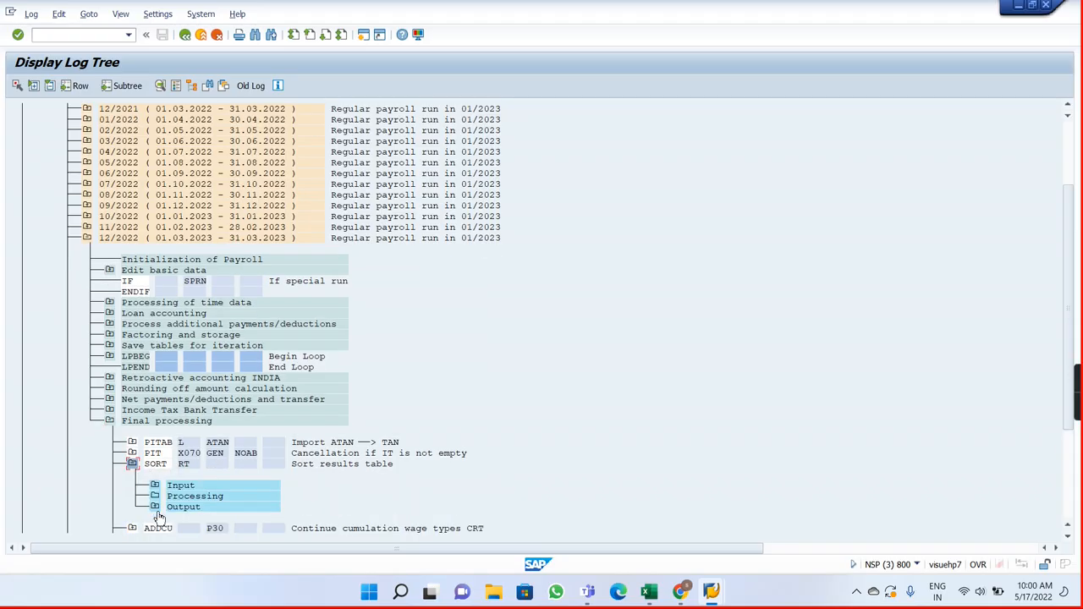
{"action": "left_click", "coordinate": [155, 507]}
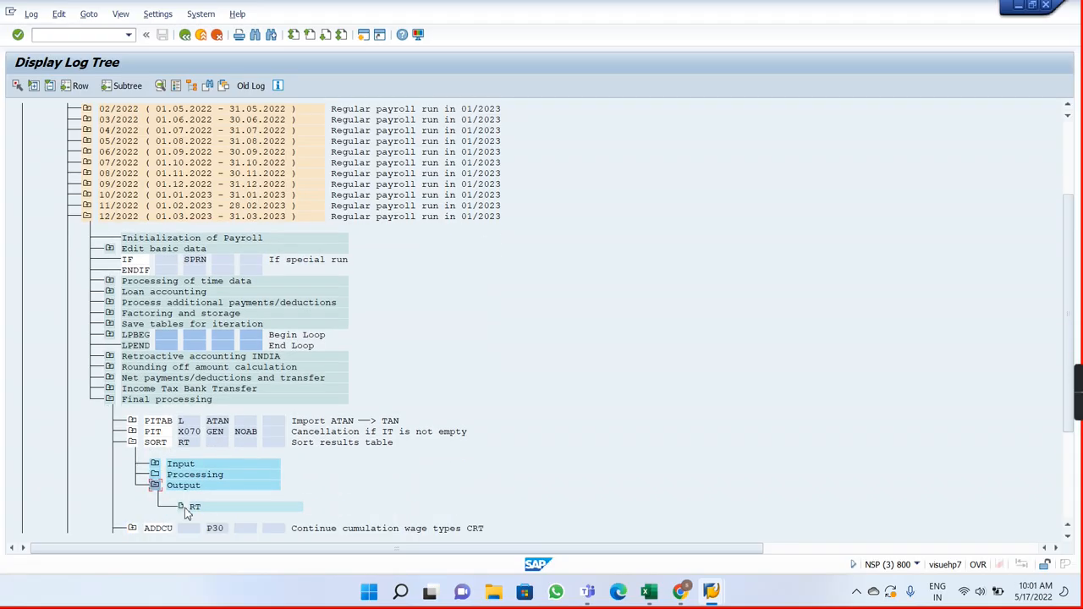
{"action": "double_click", "coordinate": [195, 507]}
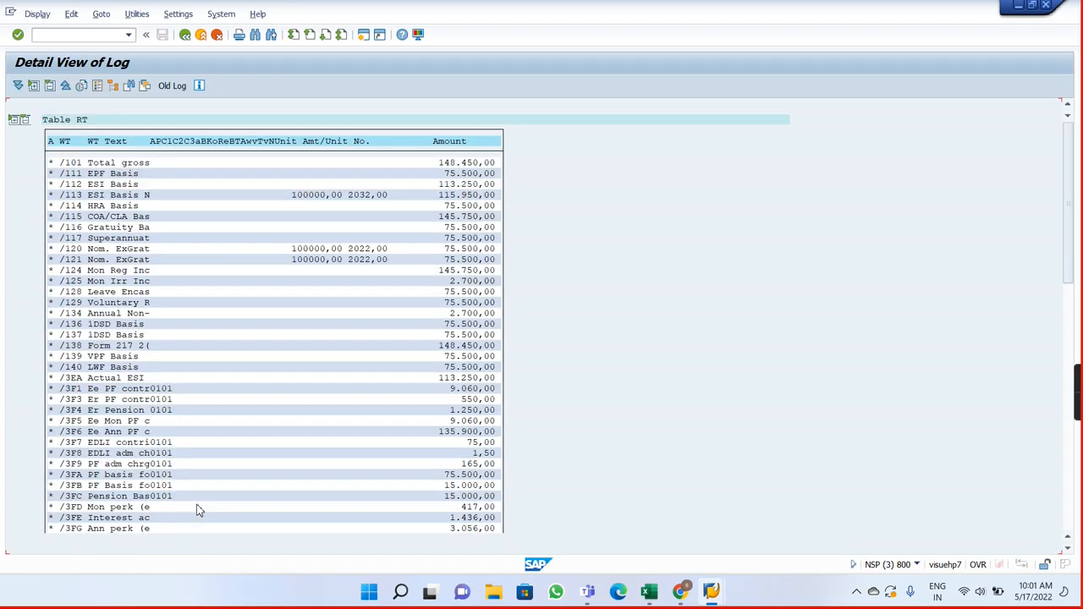
Step: Examine the /460 Income Tax amount in the 12/2022 RT table and exit the log display back to the Payroll Driver selection
{"action": "left_click", "coordinate": [1068, 510]}
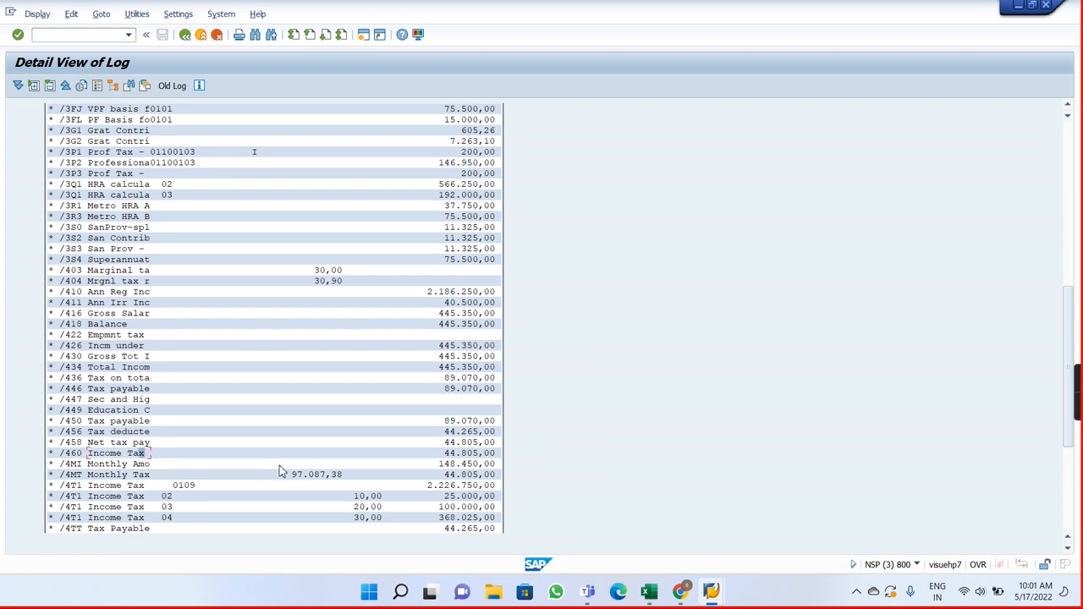
{"action": "left_click", "coordinate": [454, 456]}
{"action": "left_click", "coordinate": [185, 39]}
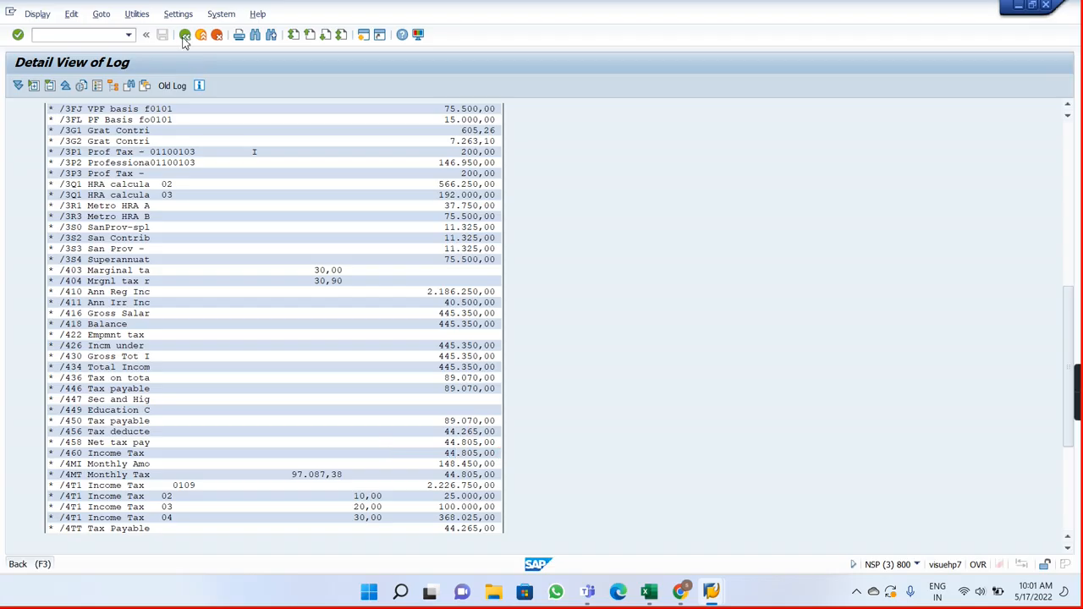
{"action": "left_click", "coordinate": [186, 37]}
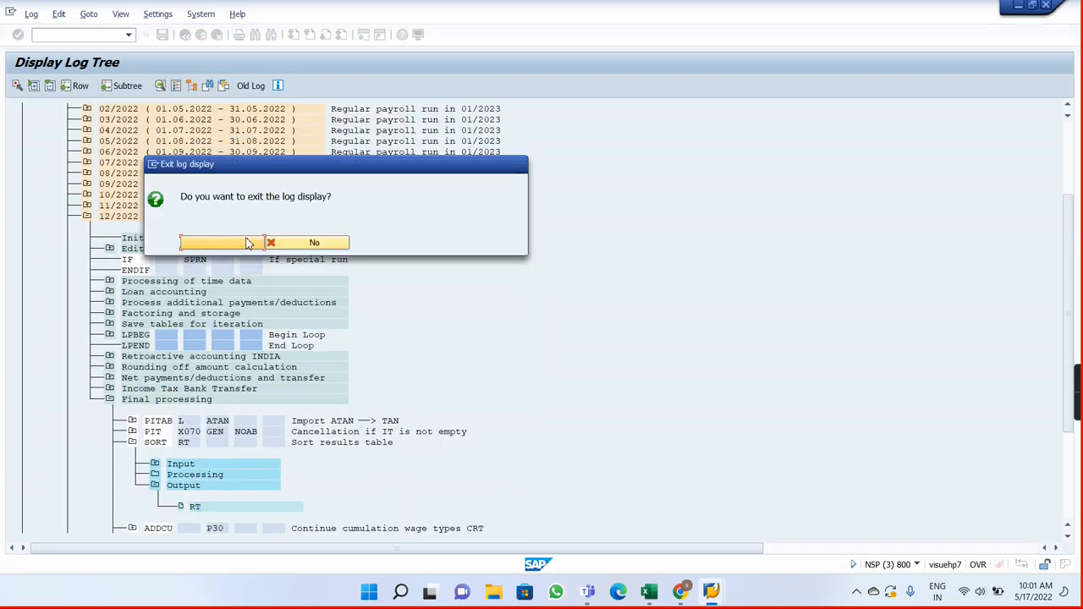
{"action": "left_click", "coordinate": [222, 243]}
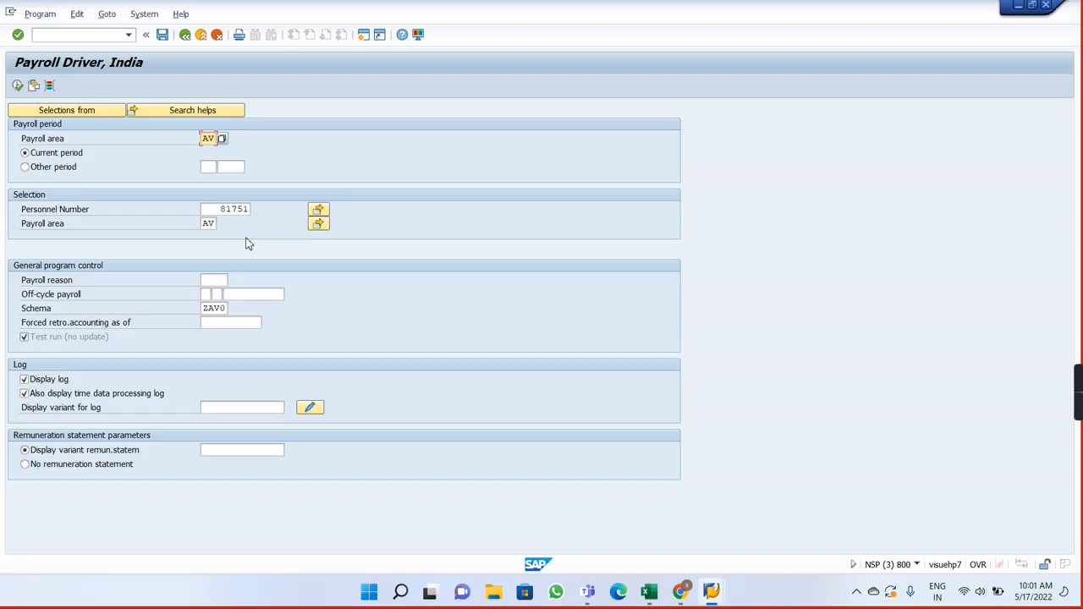
Step: Switch to the SAP session showing the Taxability of wage types view and open the Maintain HR Master Data transaction there
{"action": "key", "text": "alt+Tab"}
{"action": "key", "text": "alt+Tab"}
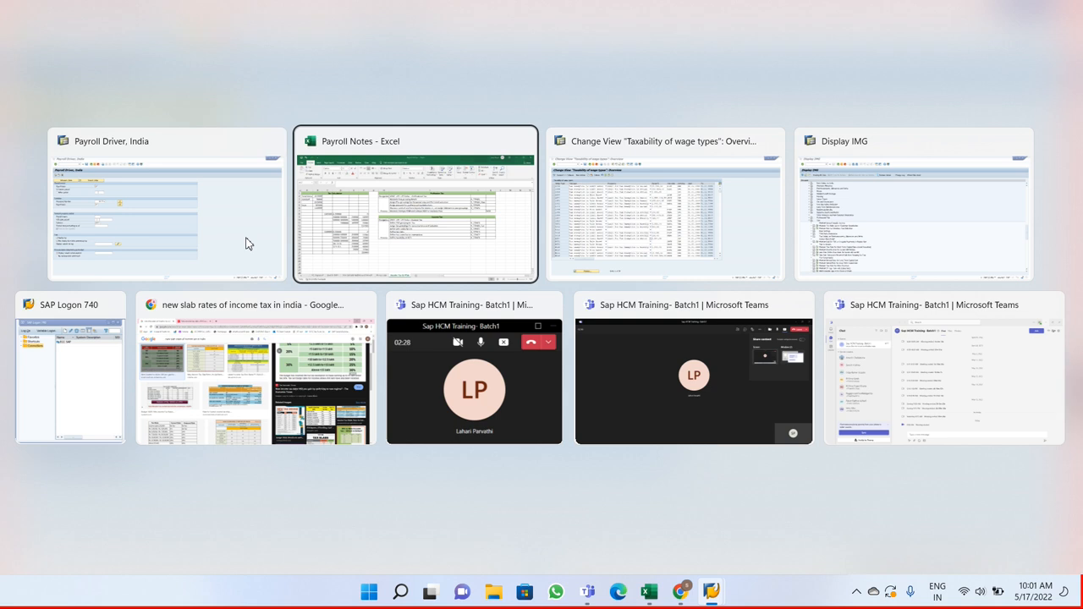
{"action": "key", "text": "alt+Tab"}
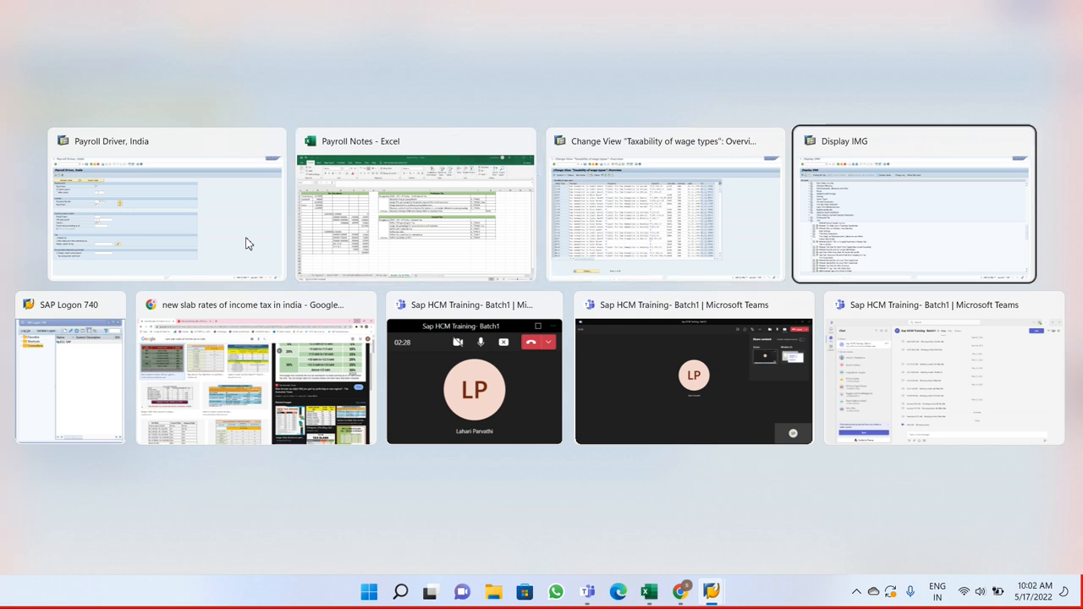
{"action": "key", "text": "alt+Tab"}
{"action": "key", "text": "alt+Left"}
{"action": "key", "text": "alt+Up"}
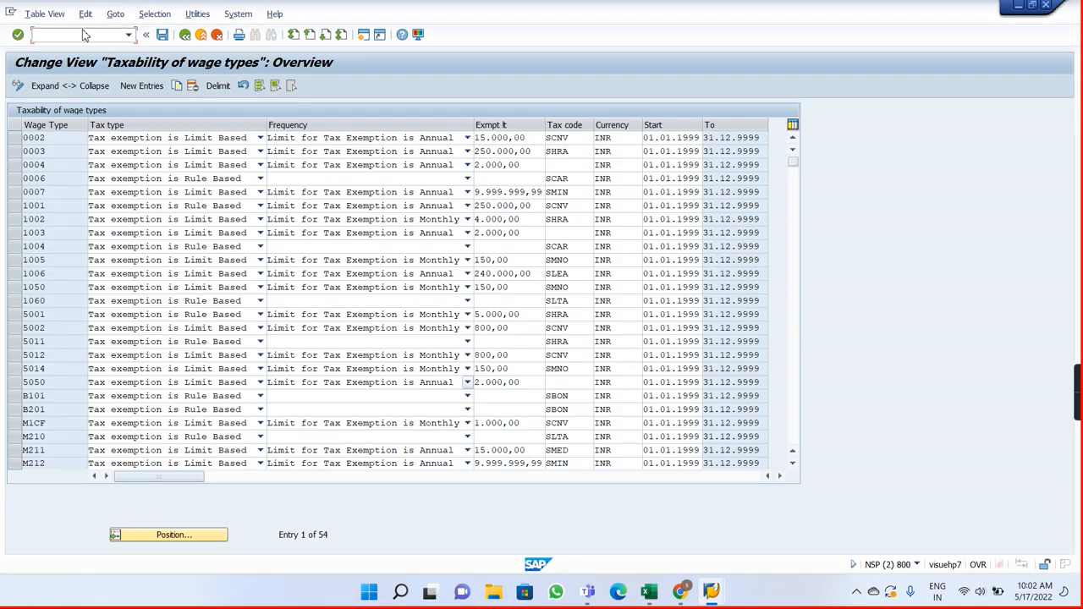
{"action": "type", "text": "/npa30"}
{"action": "key", "text": "Return"}
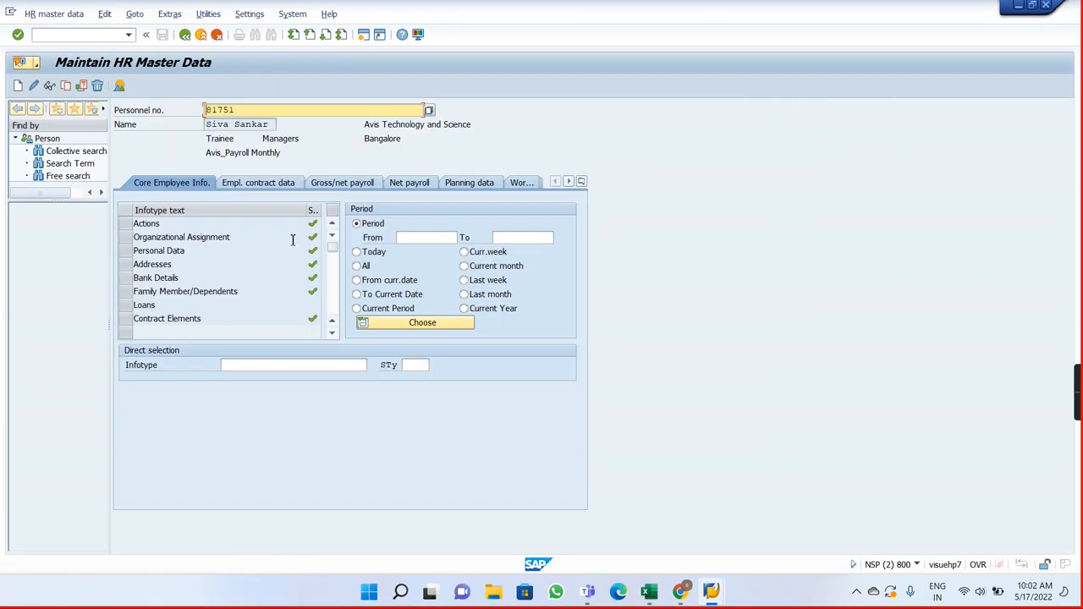
{"action": "left_click", "coordinate": [229, 366]}
{"action": "type", "text": "105"}
{"action": "key", "text": "Return"}
{"action": "left_click", "coordinate": [420, 365]}
{"action": "left_click", "coordinate": [435, 366]}
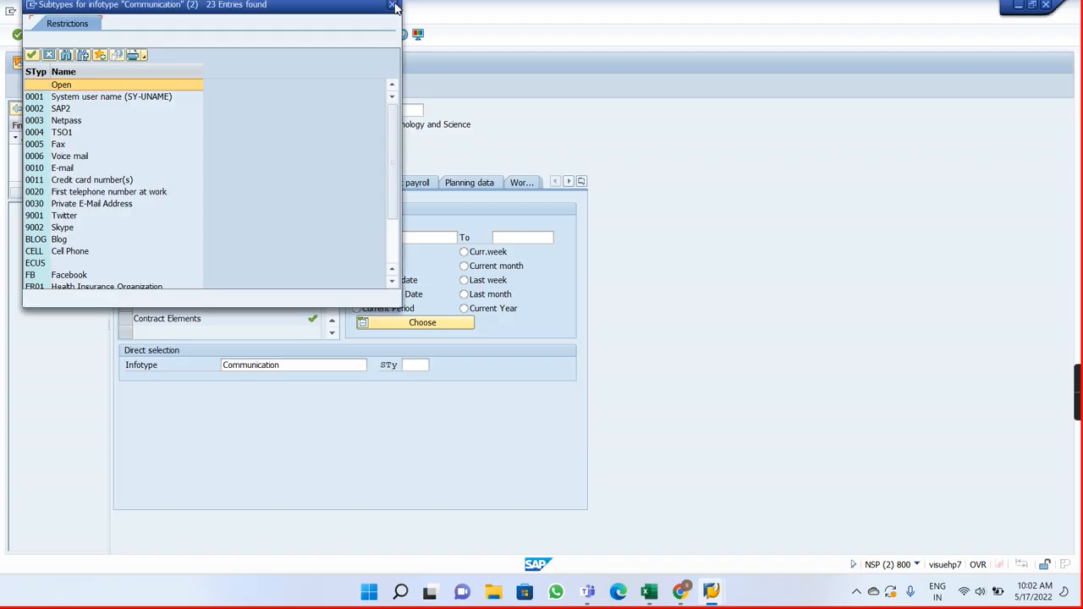
{"action": "key", "text": "Escape"}
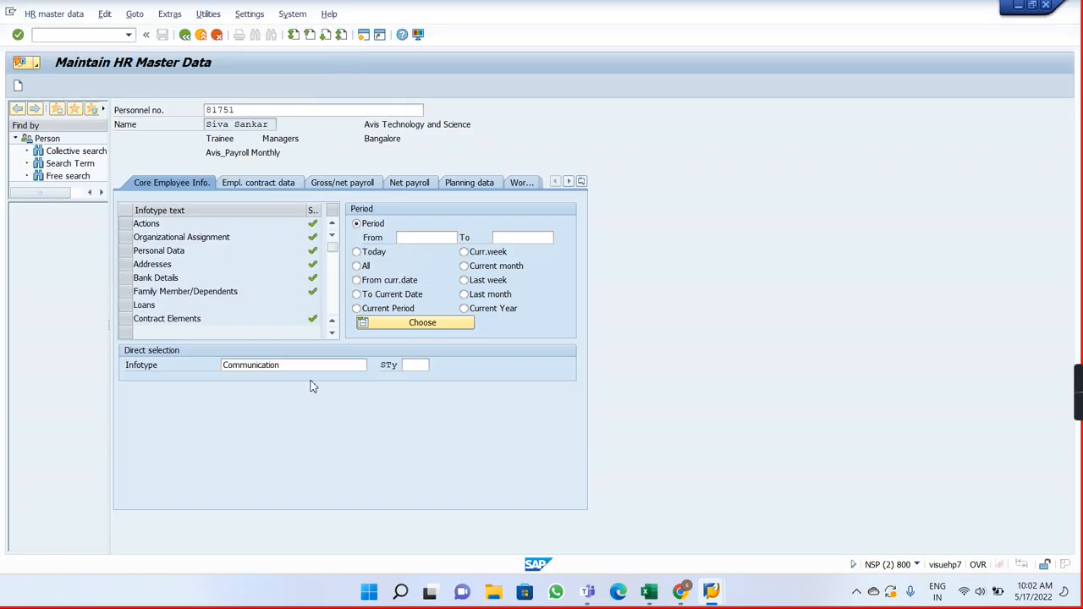
Step: Select infotype 185 (Personal IDs) with subtype 02, PAN Number, for the employee
{"action": "left_click", "coordinate": [293, 366]}
{"action": "key", "text": "BackSpace"}
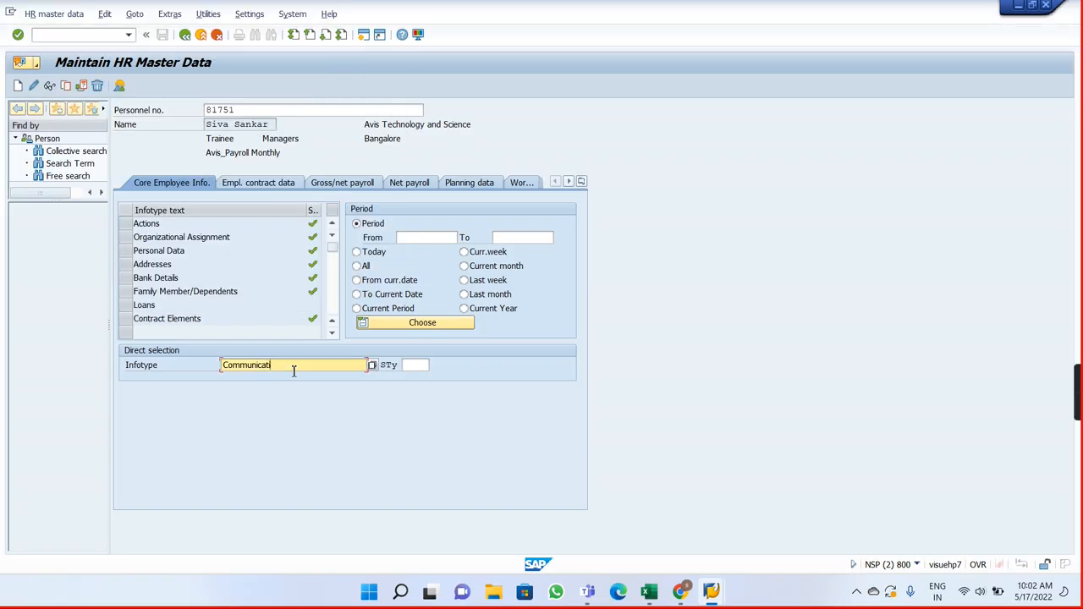
{"action": "type", "text": "185"}
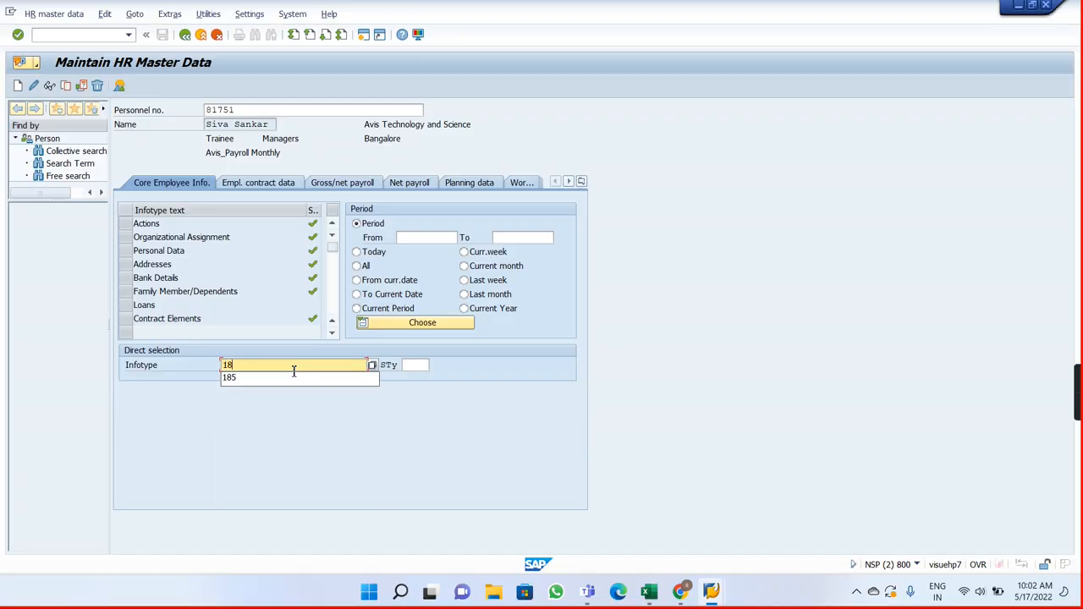
{"action": "key", "text": "Return"}
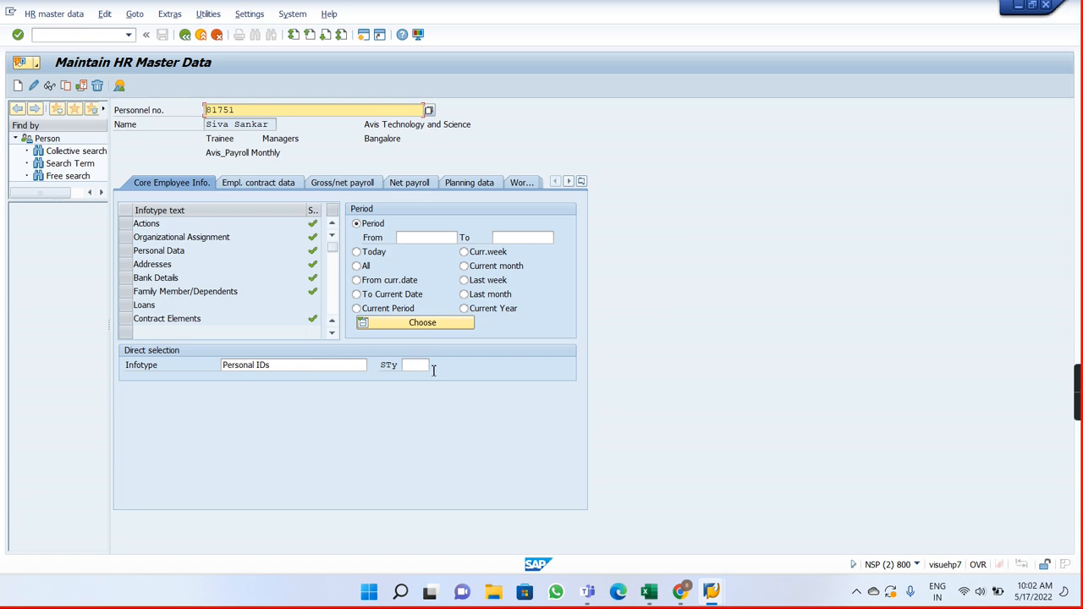
{"action": "left_click", "coordinate": [414, 364]}
{"action": "left_click", "coordinate": [435, 364]}
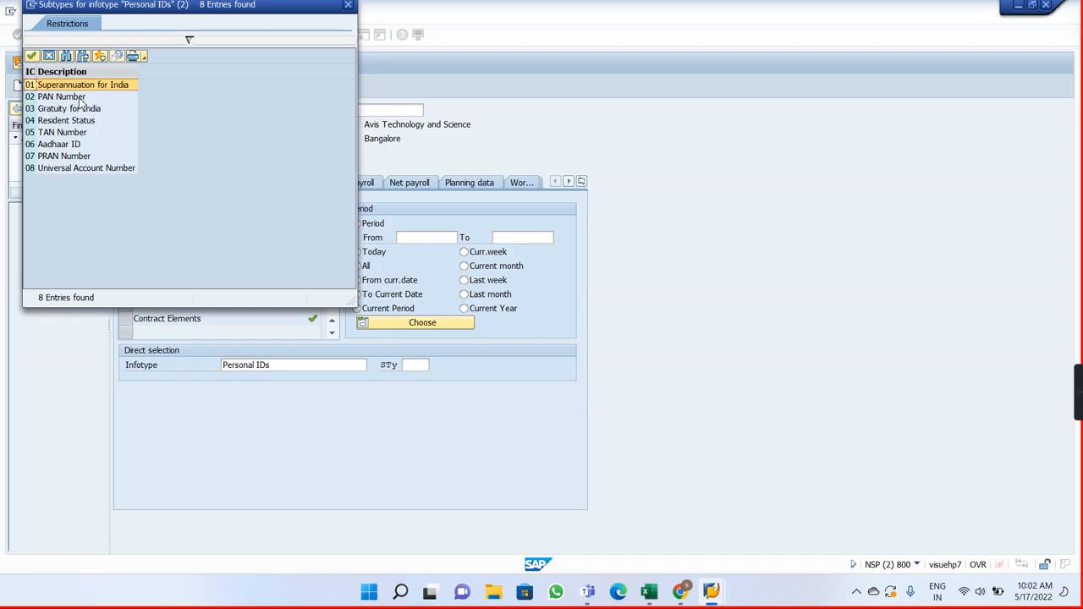
{"action": "left_click", "coordinate": [85, 169]}
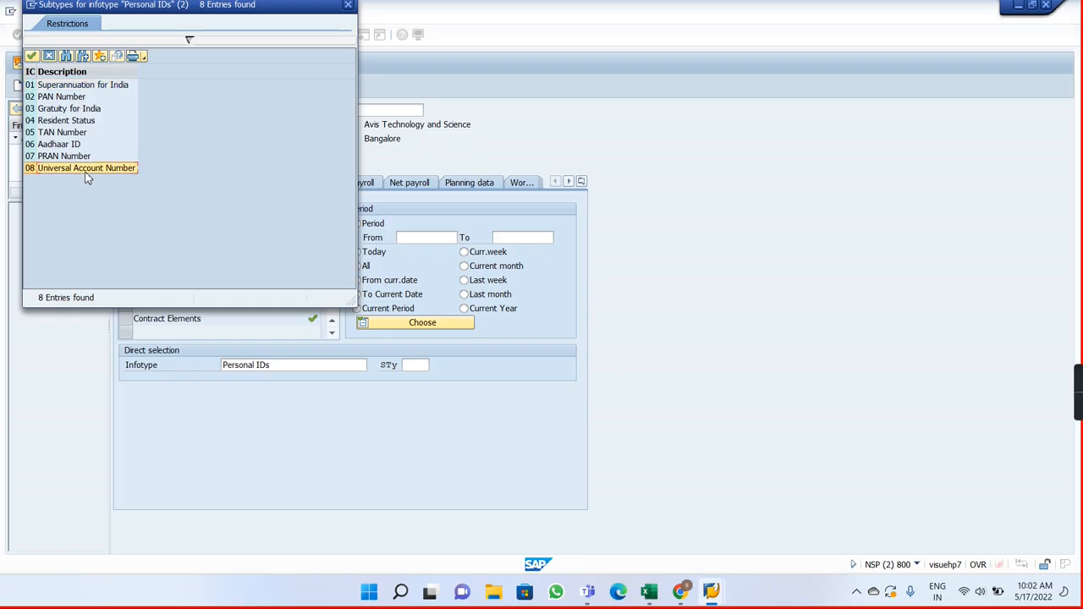
{"action": "left_click", "coordinate": [63, 100]}
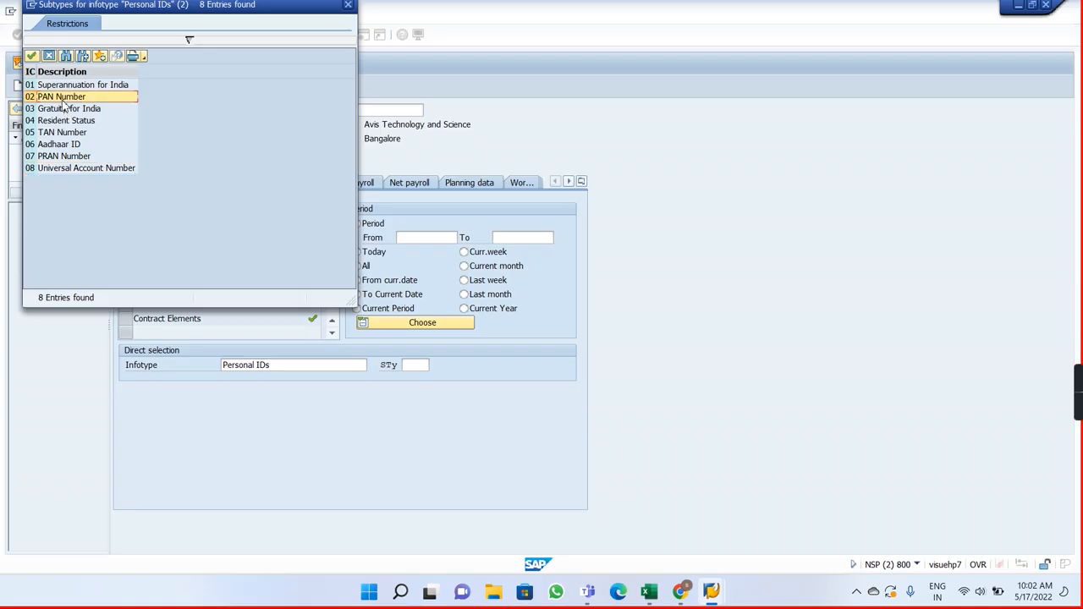
{"action": "double_click", "coordinate": [63, 100]}
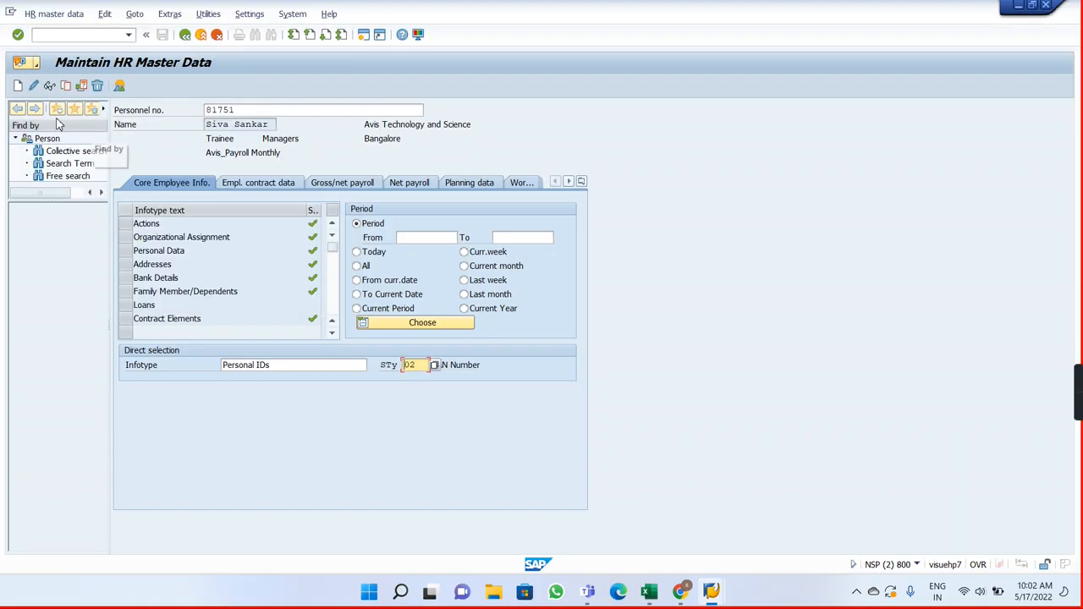
Step: Create the PAN Number record valid from 01.01.2021 with the default ID number and author "ssdd", and save it
{"action": "left_click", "coordinate": [20, 88]}
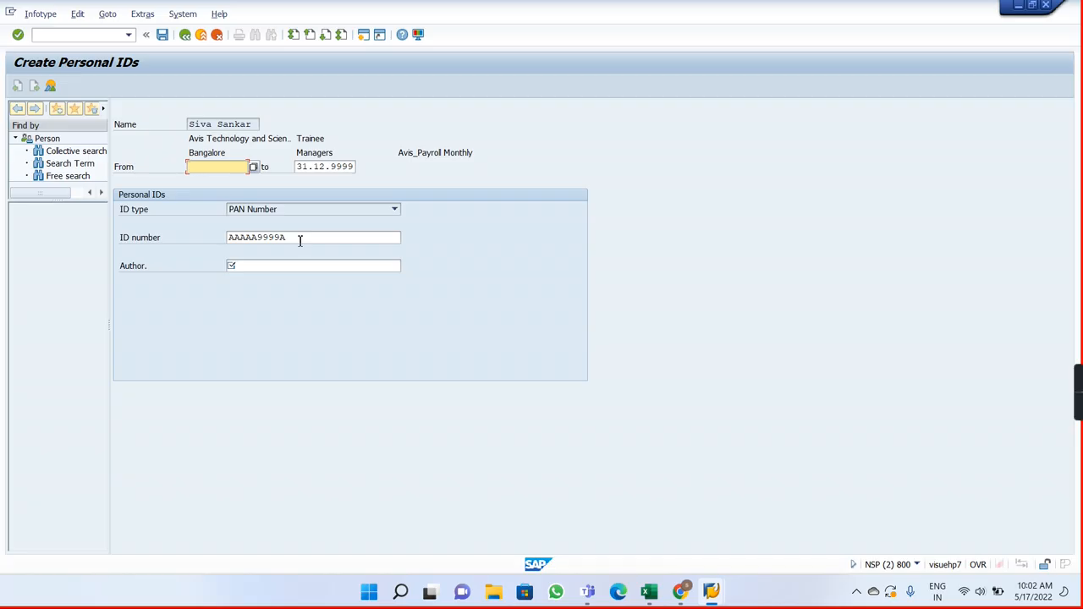
{"action": "type", "text": "0"}
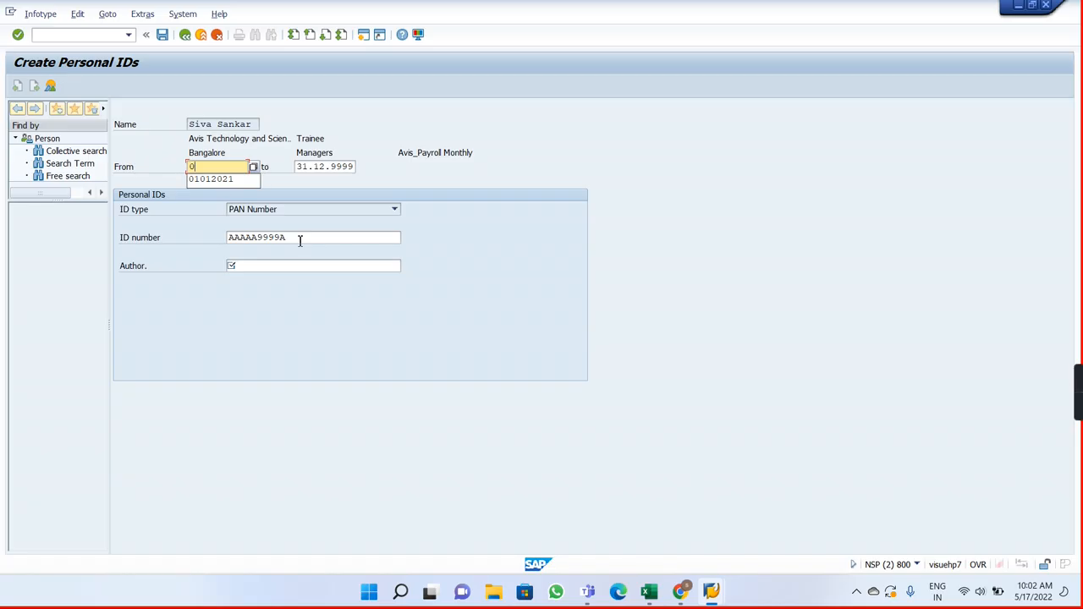
{"action": "key", "text": "Down"}
{"action": "key", "text": "Return"}
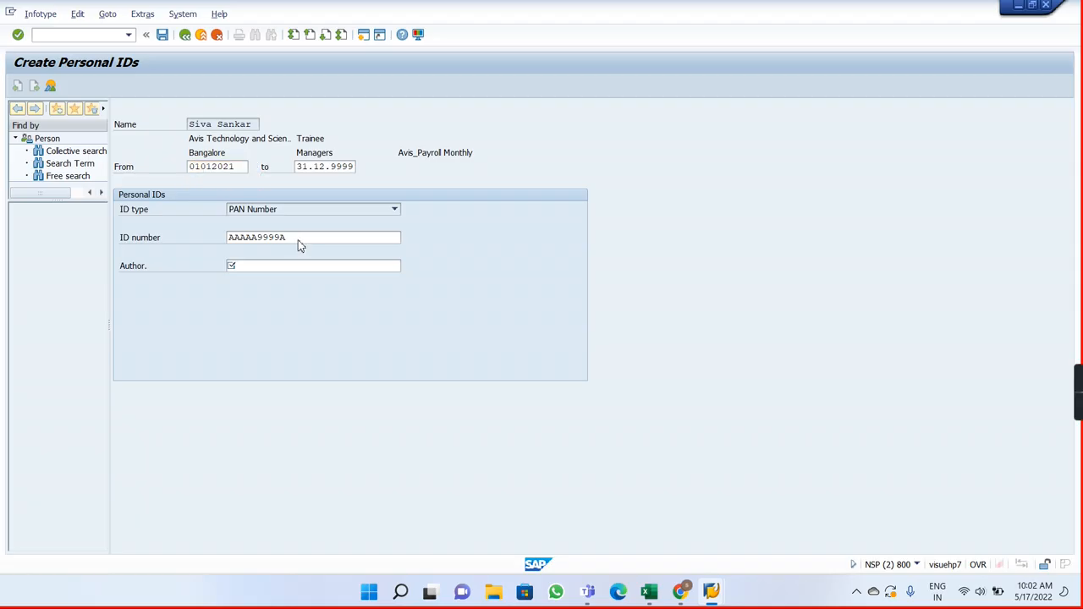
{"action": "key", "text": "Return"}
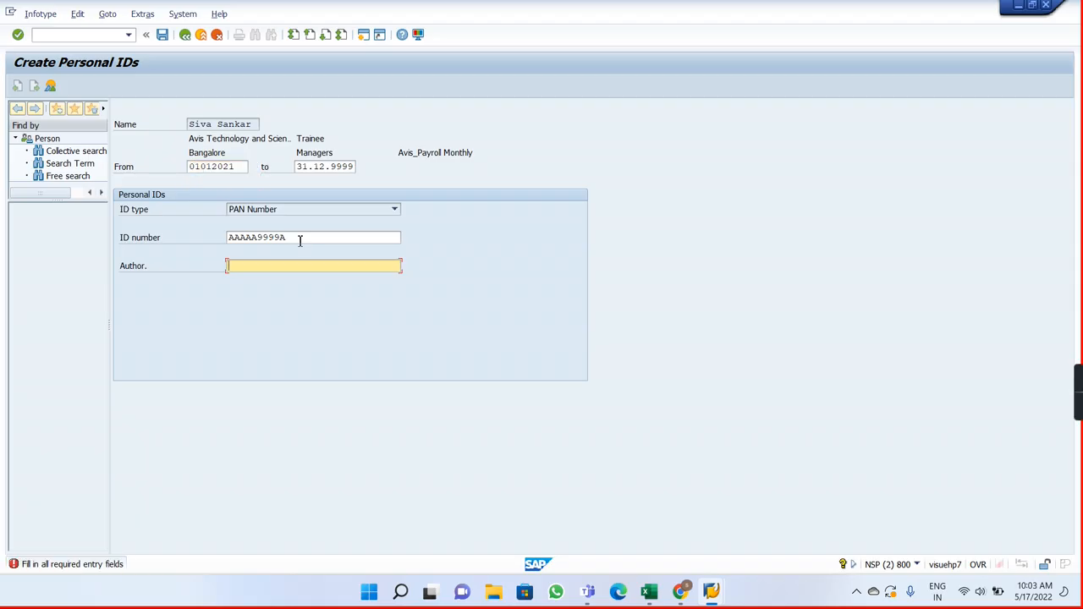
{"action": "type", "text": "ssdd"}
{"action": "key", "text": "Return"}
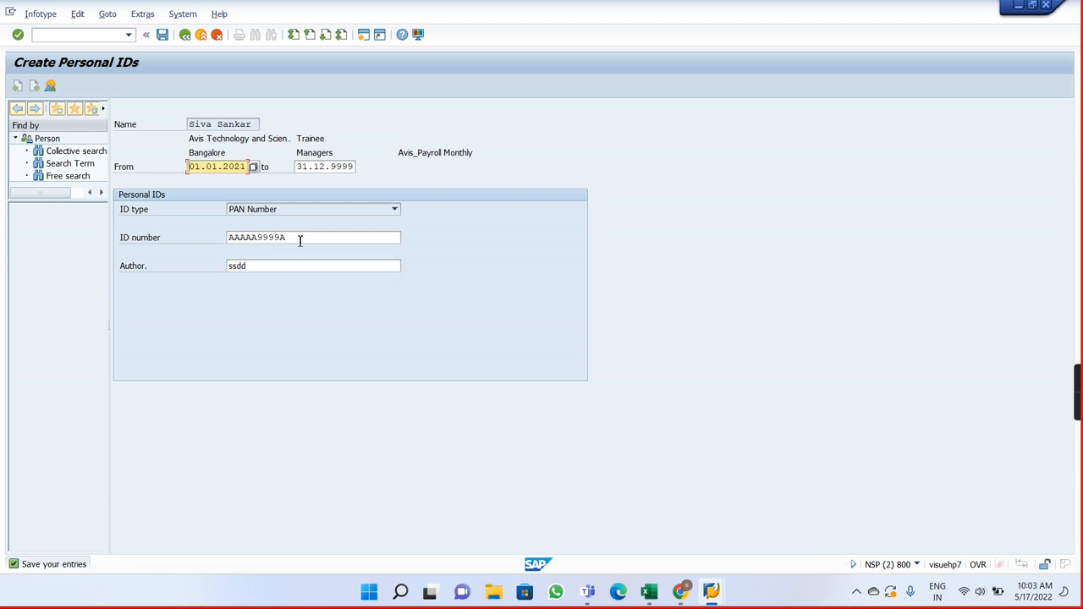
{"action": "key", "text": "ctrl+s"}
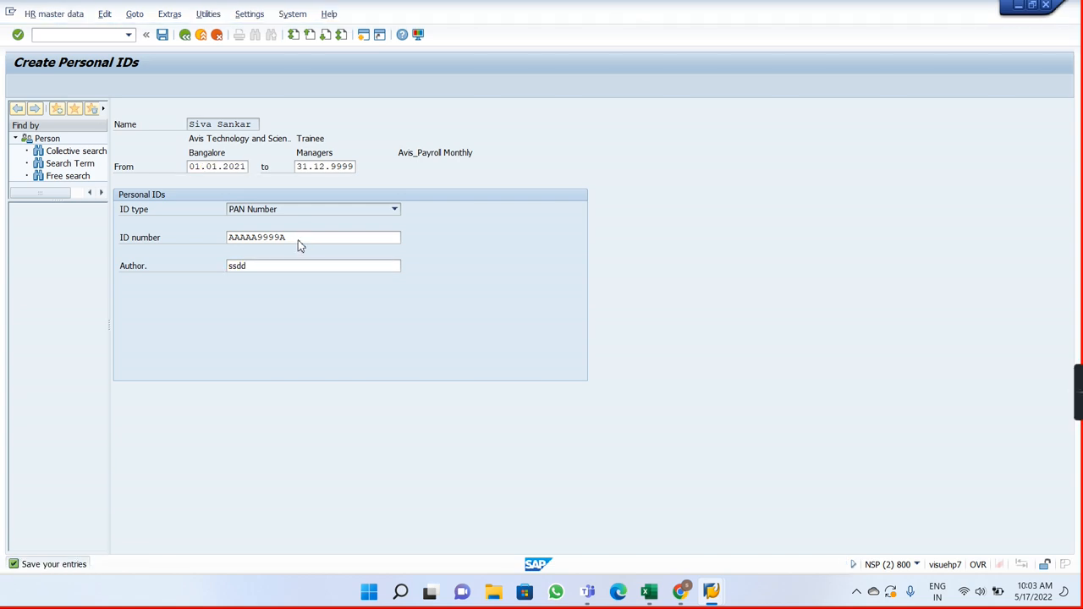
Step: Switch to the Payroll Driver, India session, execute the payroll test run again, and expand the successful employee's payroll periods
{"action": "key", "text": "alt+Tab"}
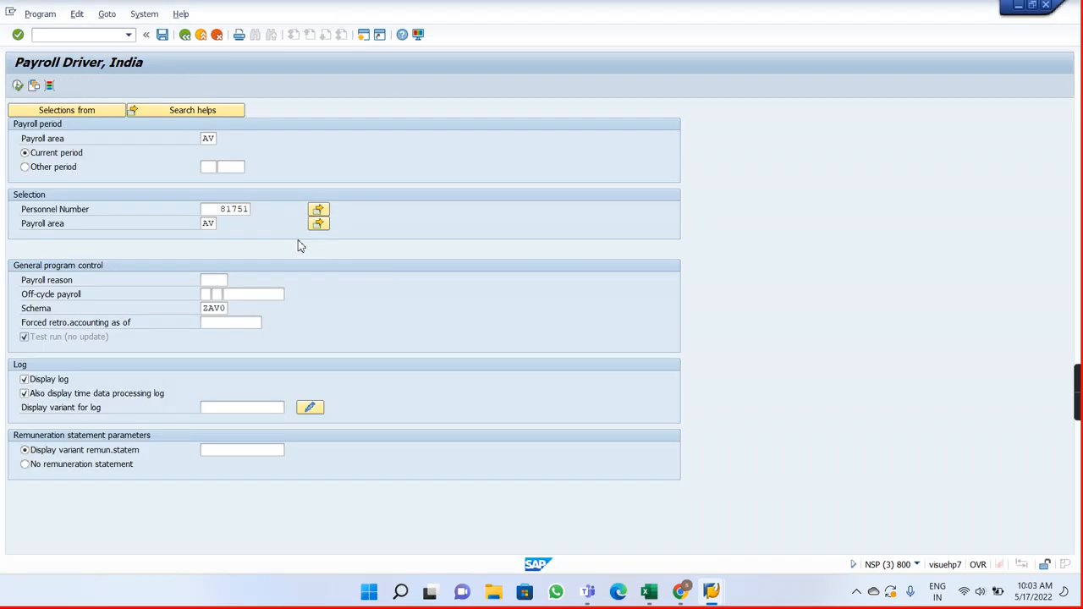
{"action": "left_click", "coordinate": [18, 87]}
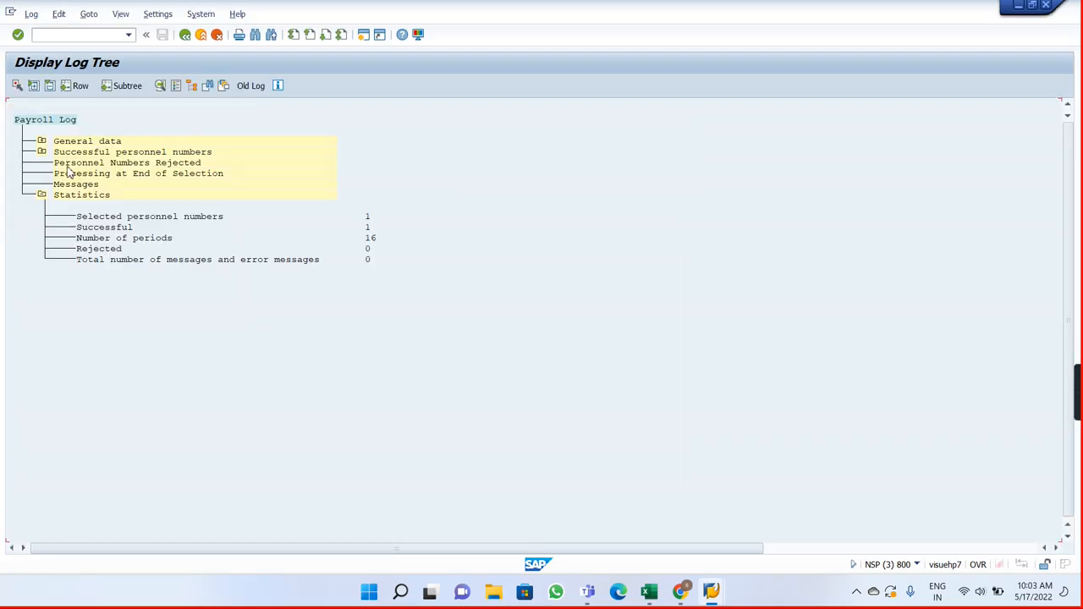
{"action": "left_click", "coordinate": [41, 153]}
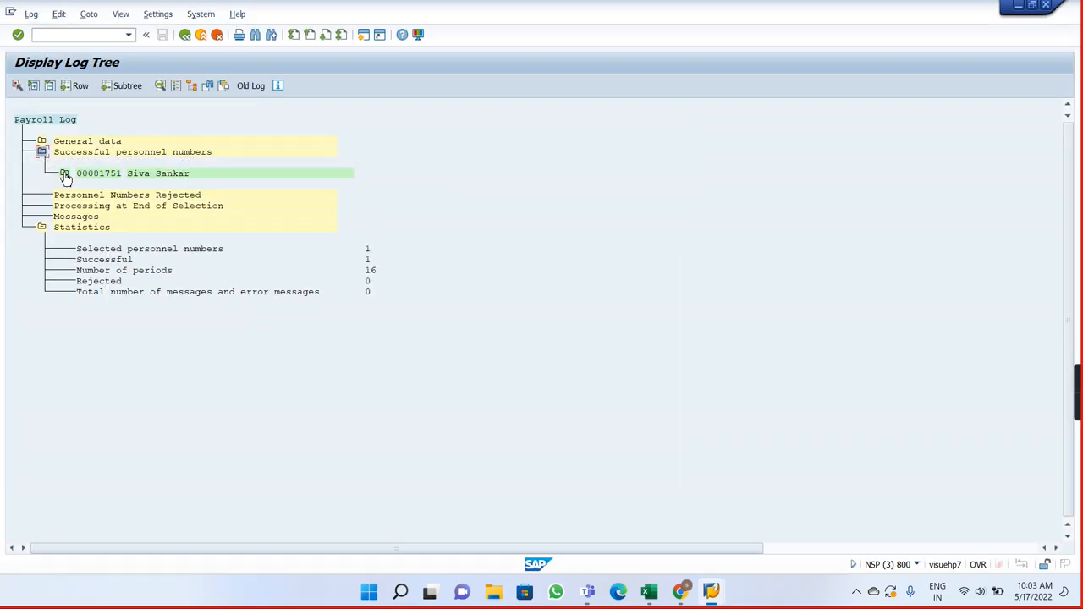
{"action": "left_click", "coordinate": [64, 173]}
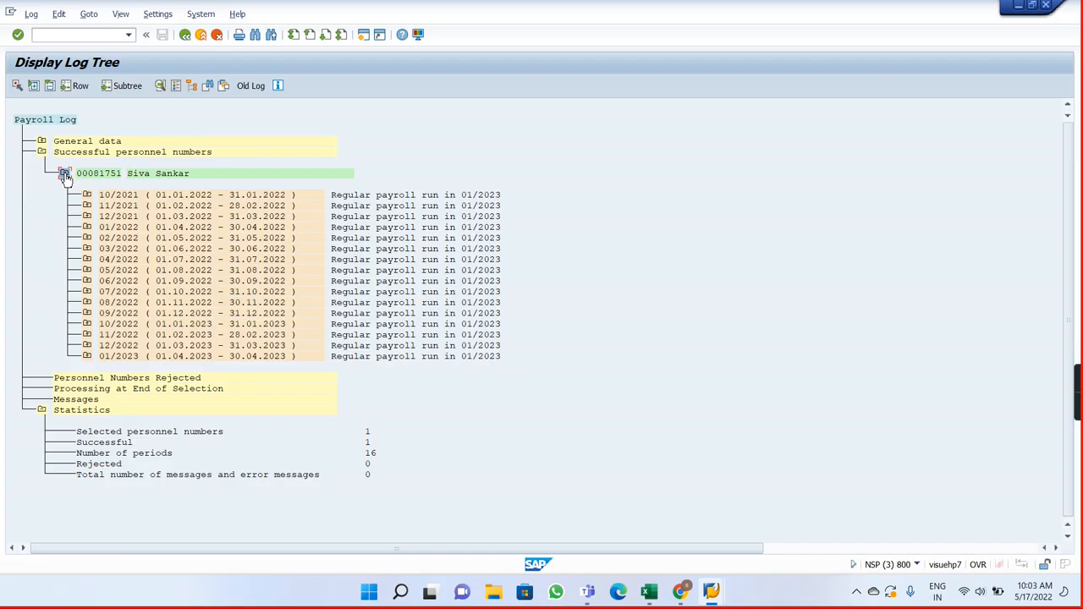
Step: Open the output RT table under Final processing, SORT RT, for the 01/2023 period in the payroll log
{"action": "left_click", "coordinate": [87, 357]}
{"action": "left_click", "coordinate": [109, 506]}
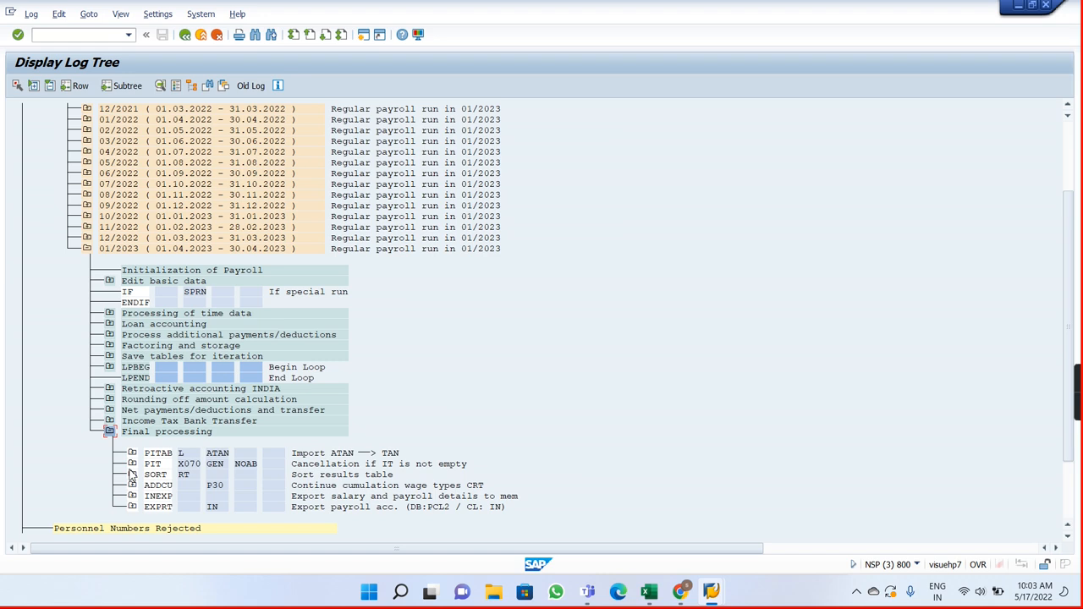
{"action": "left_click", "coordinate": [132, 475]}
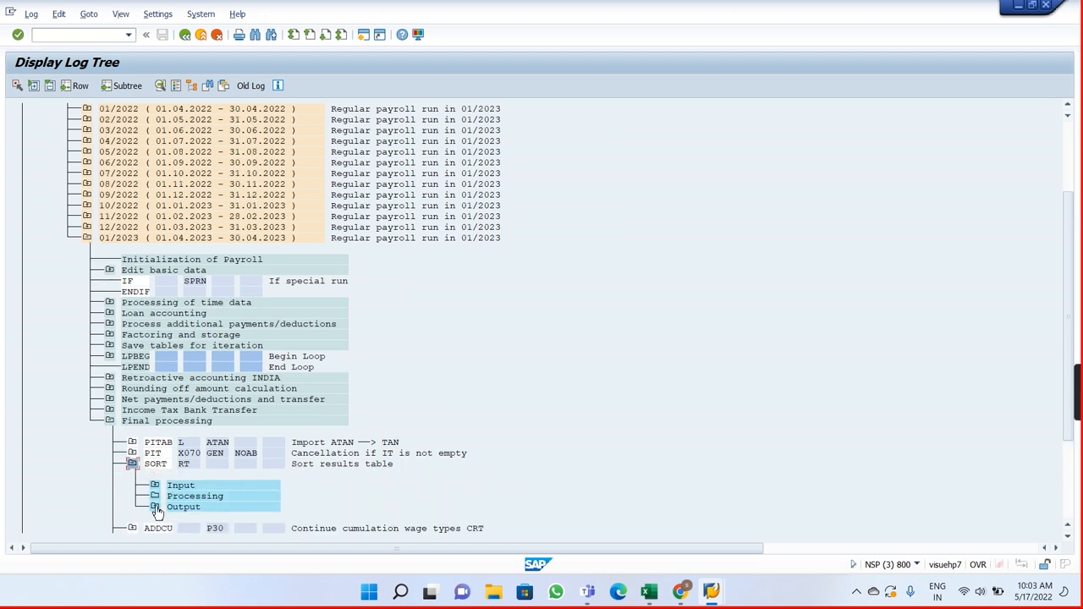
{"action": "left_click", "coordinate": [155, 507]}
{"action": "double_click", "coordinate": [196, 506]}
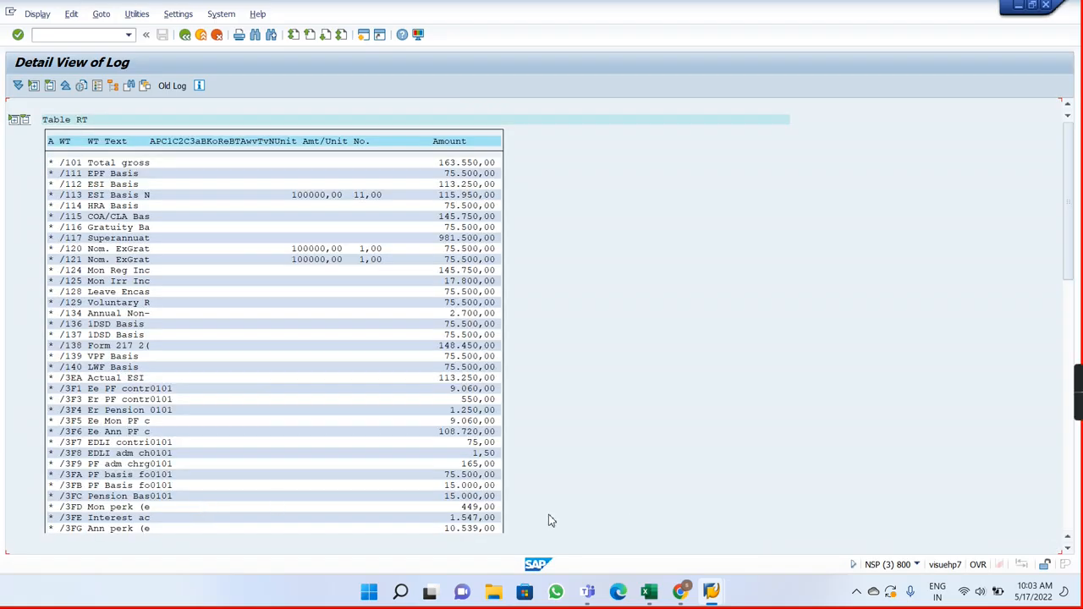
Step: Examine the /460 Income Tax amount in the 01/2023 RT table and return to the log tree
{"action": "left_click", "coordinate": [1067, 517]}
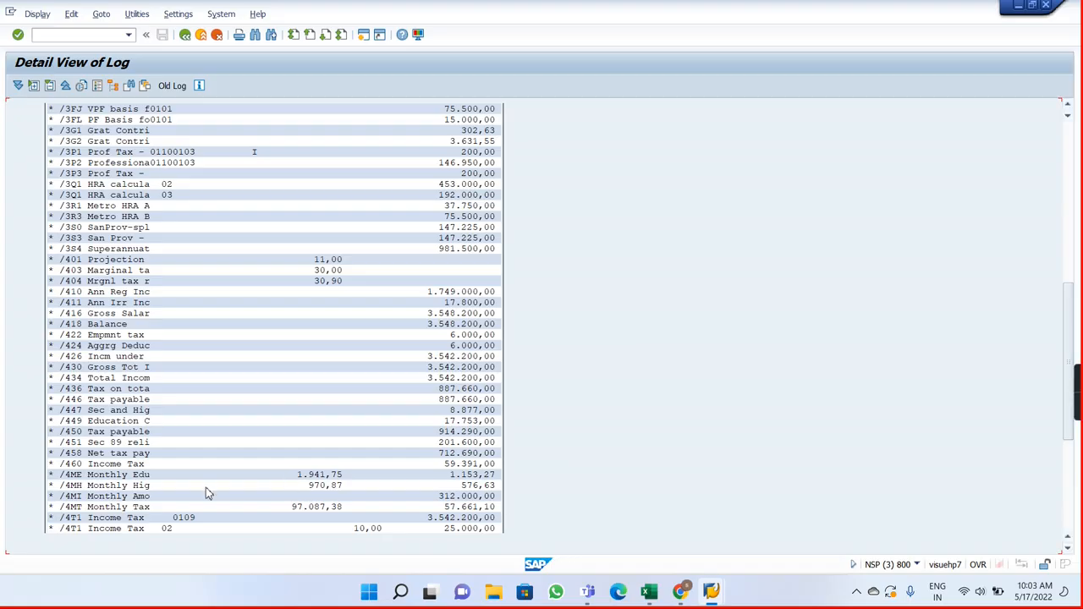
{"action": "left_click", "coordinate": [475, 465]}
{"action": "left_click", "coordinate": [186, 35]}
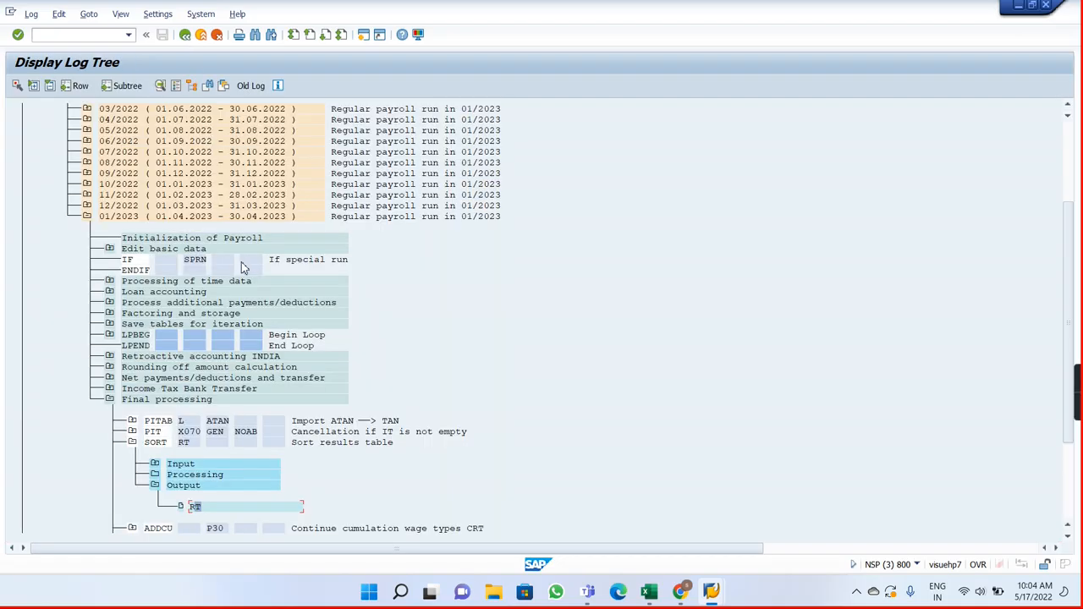
Step: Collapse period 01/2023 and open the output RT table under Final processing, SORT RT, for the 12/2022 period
{"action": "left_click", "coordinate": [87, 217]}
{"action": "left_click", "coordinate": [87, 207]}
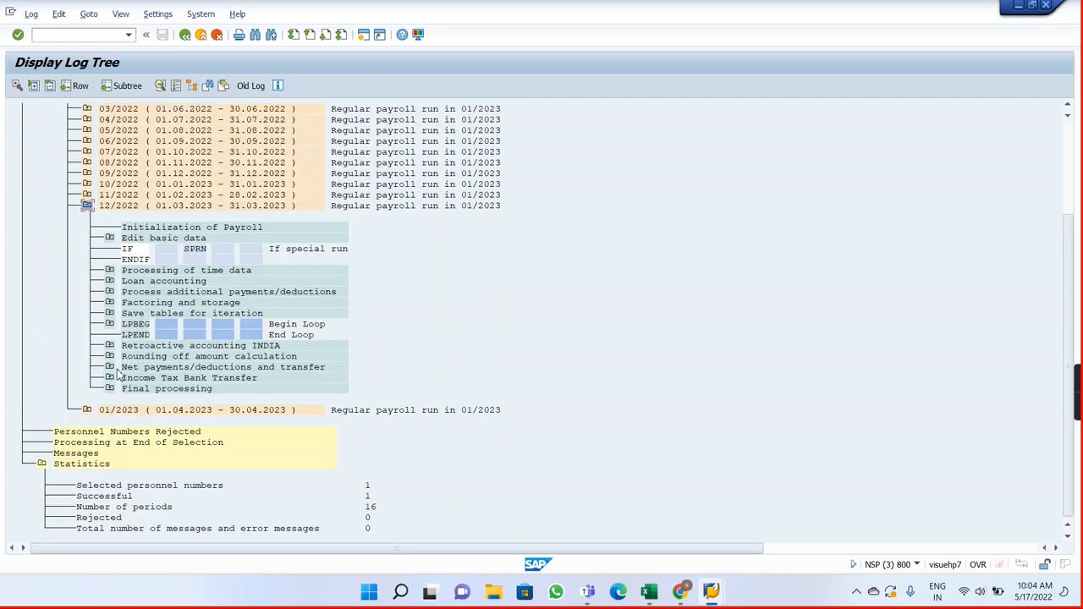
{"action": "left_click", "coordinate": [109, 390]}
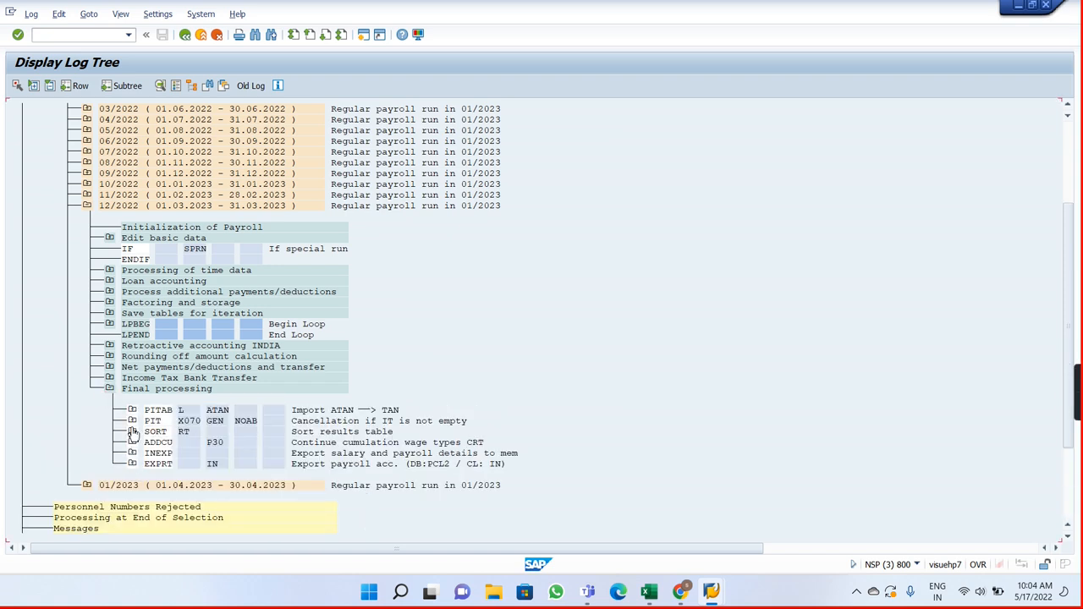
{"action": "left_click", "coordinate": [132, 431]}
{"action": "left_click", "coordinate": [155, 474]}
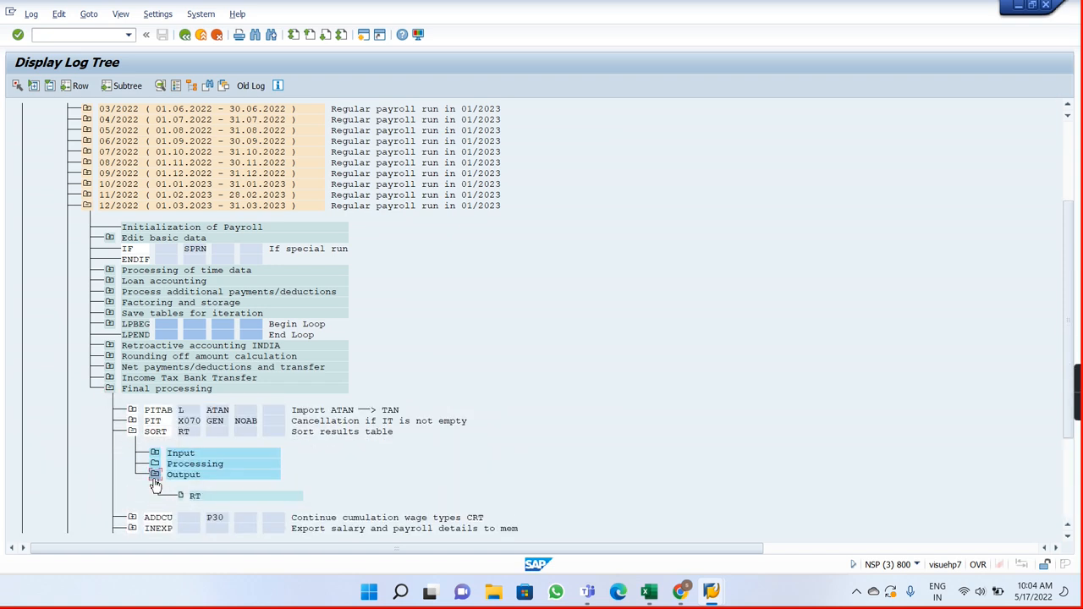
{"action": "double_click", "coordinate": [197, 497]}
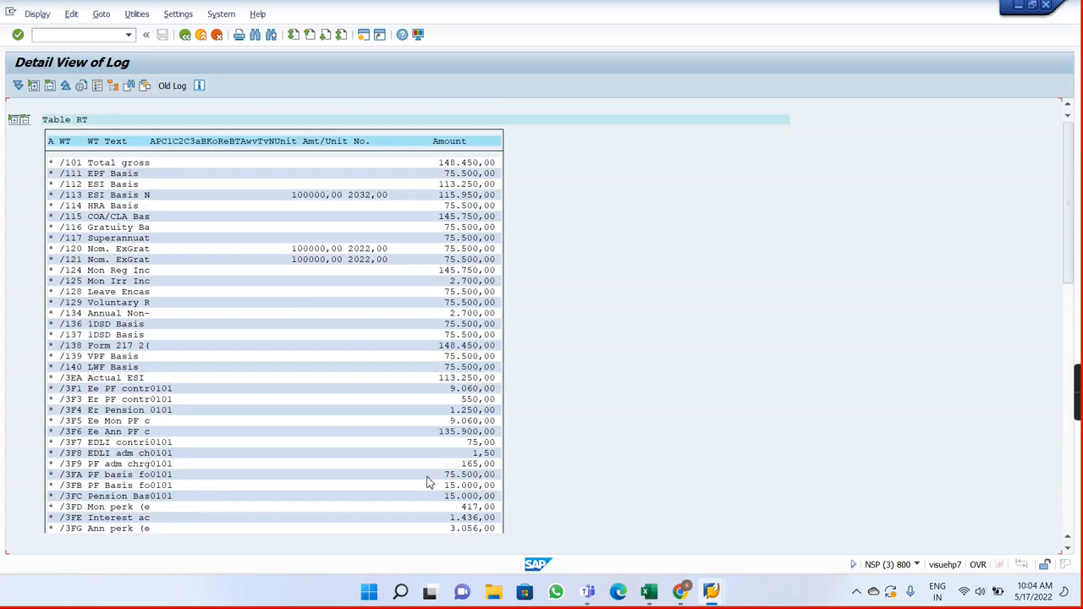
Step: Examine the income tax wage types, including /460 Income Tax, in the 12/2022 RT table and return to the log tree
{"action": "left_click", "coordinate": [1069, 529]}
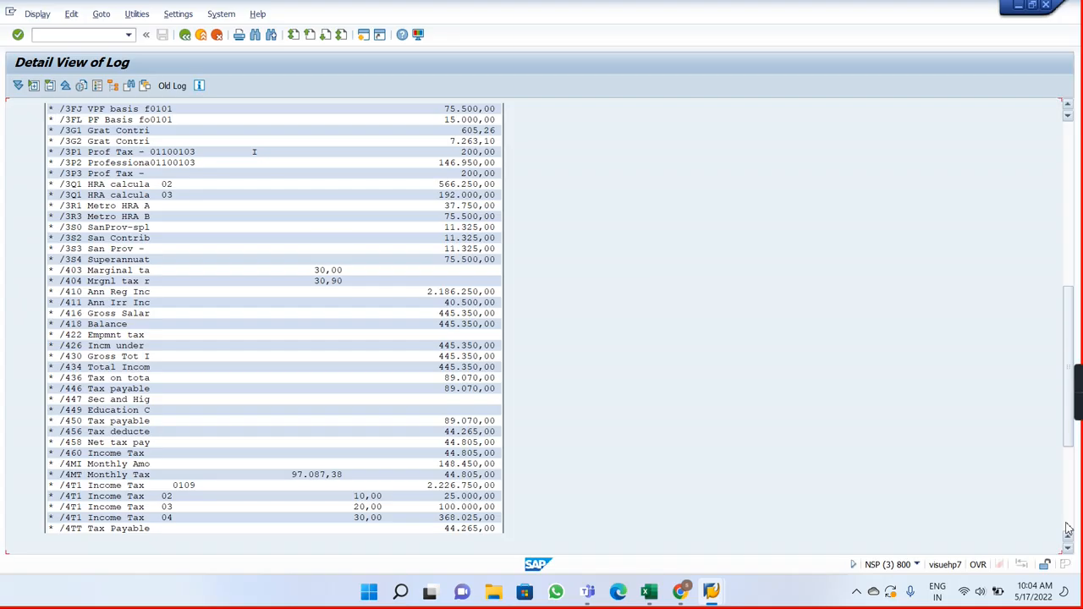
{"action": "left_click", "coordinate": [1069, 529]}
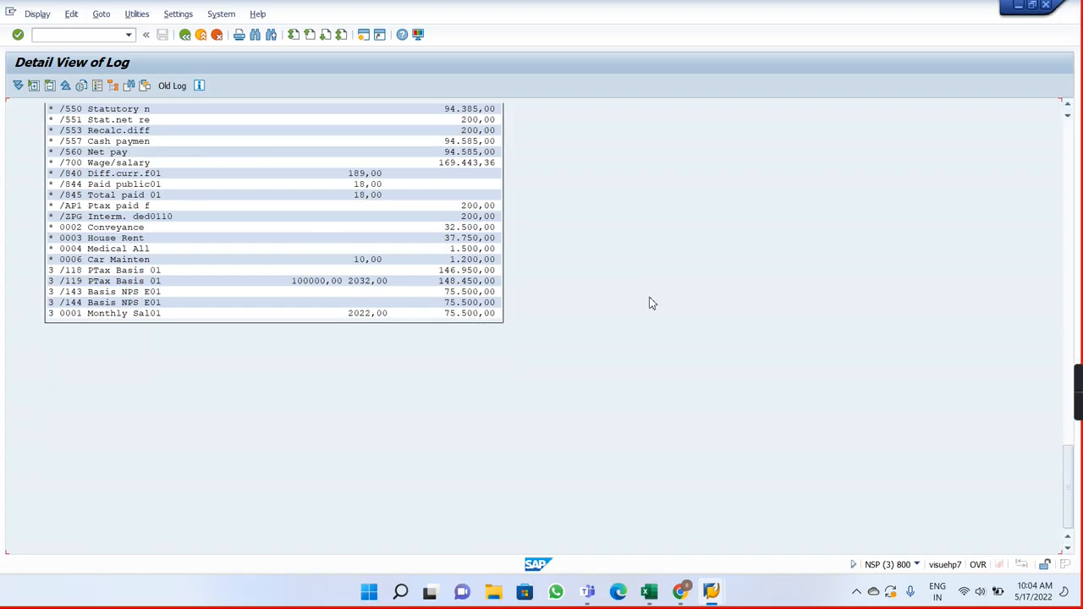
{"action": "left_click", "coordinate": [1068, 110]}
{"action": "left_click", "coordinate": [1068, 110]}
{"action": "left_click", "coordinate": [1069, 110]}
{"action": "left_click", "coordinate": [1068, 110]}
{"action": "left_click", "coordinate": [1068, 110]}
{"action": "left_click", "coordinate": [1068, 110]}
{"action": "left_click", "coordinate": [1069, 110]}
{"action": "left_click", "coordinate": [1068, 110]}
{"action": "left_click", "coordinate": [1068, 110]}
{"action": "left_click", "coordinate": [1068, 110]}
{"action": "left_click", "coordinate": [1068, 110]}
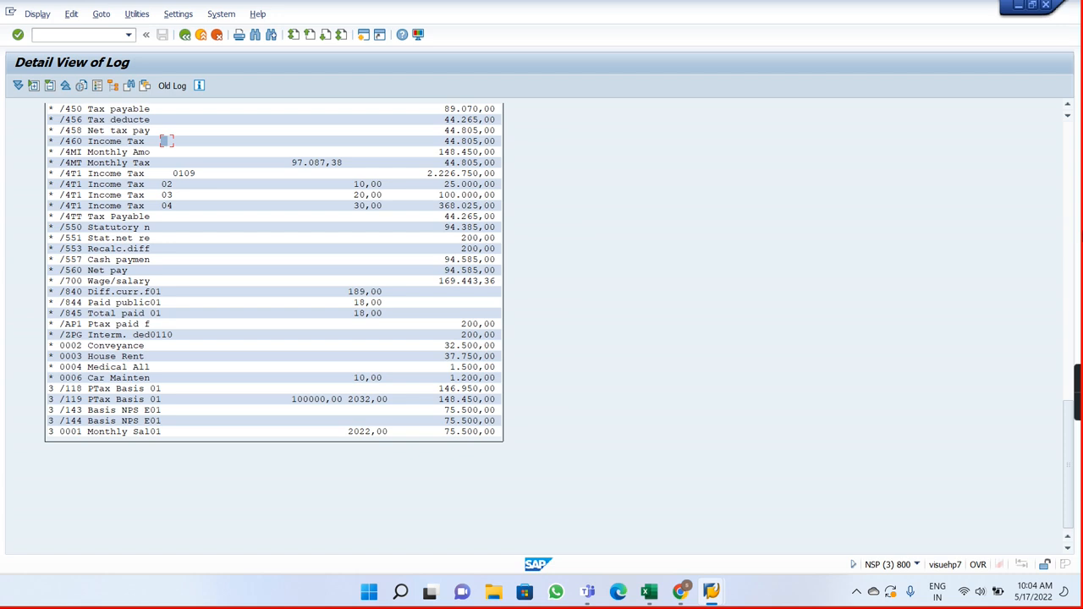
{"action": "left_click", "coordinate": [1069, 169]}
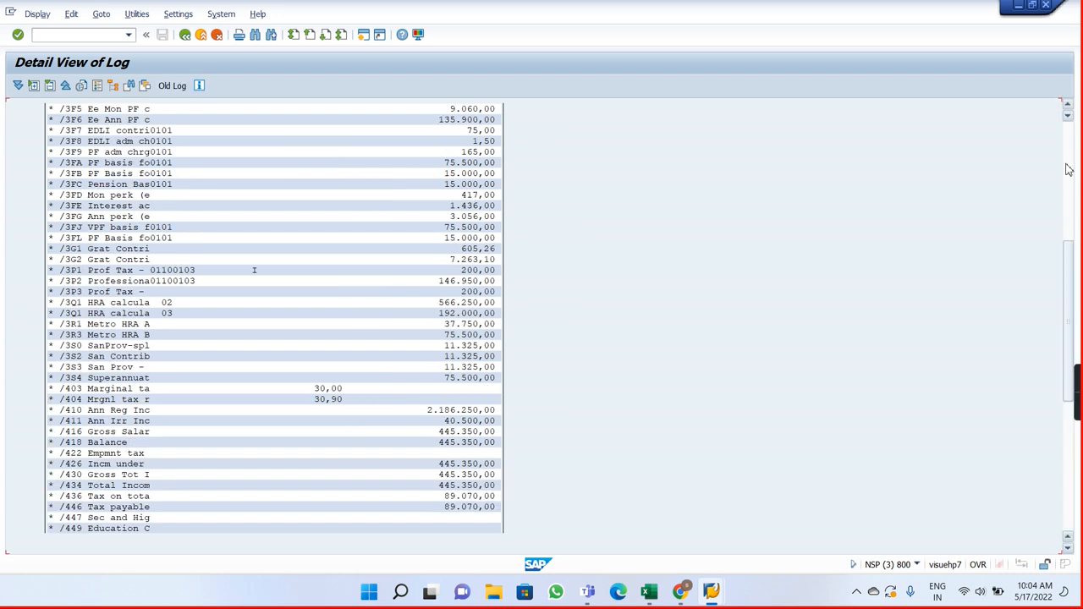
{"action": "left_click", "coordinate": [1069, 170]}
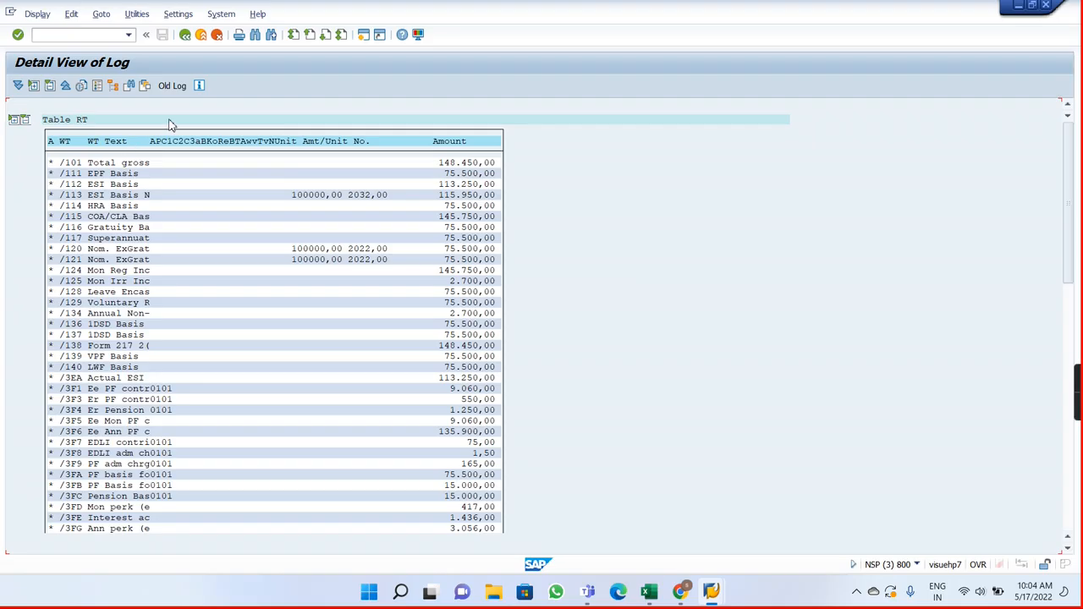
{"action": "left_click", "coordinate": [185, 35]}
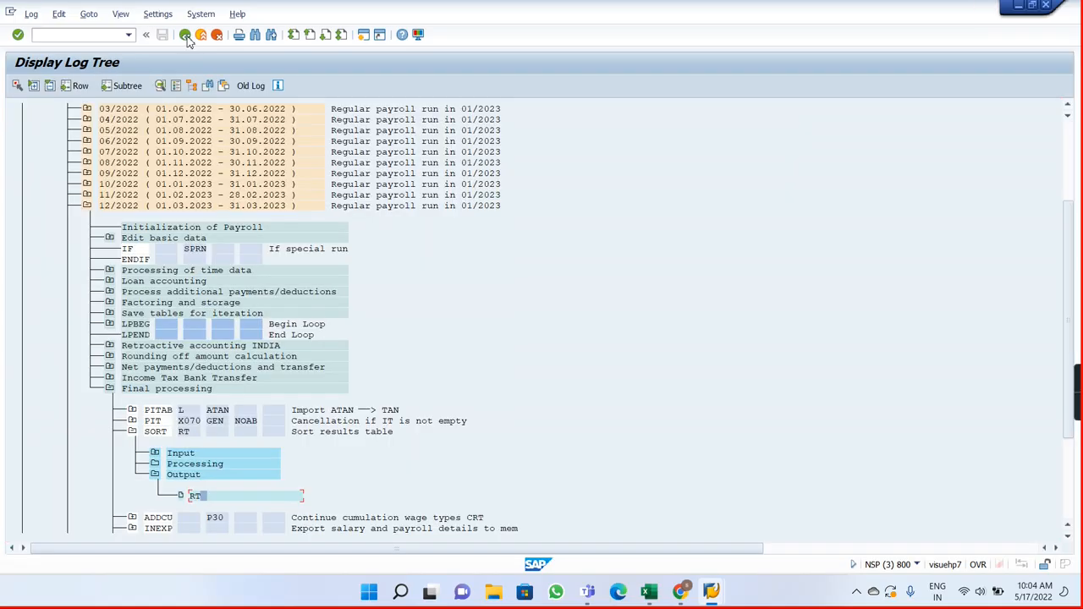
Step: Check the /460 Income Tax amount in the 11/2022 period's output RT table under SORT RT, and return to the log tree
{"action": "left_click", "coordinate": [87, 206]}
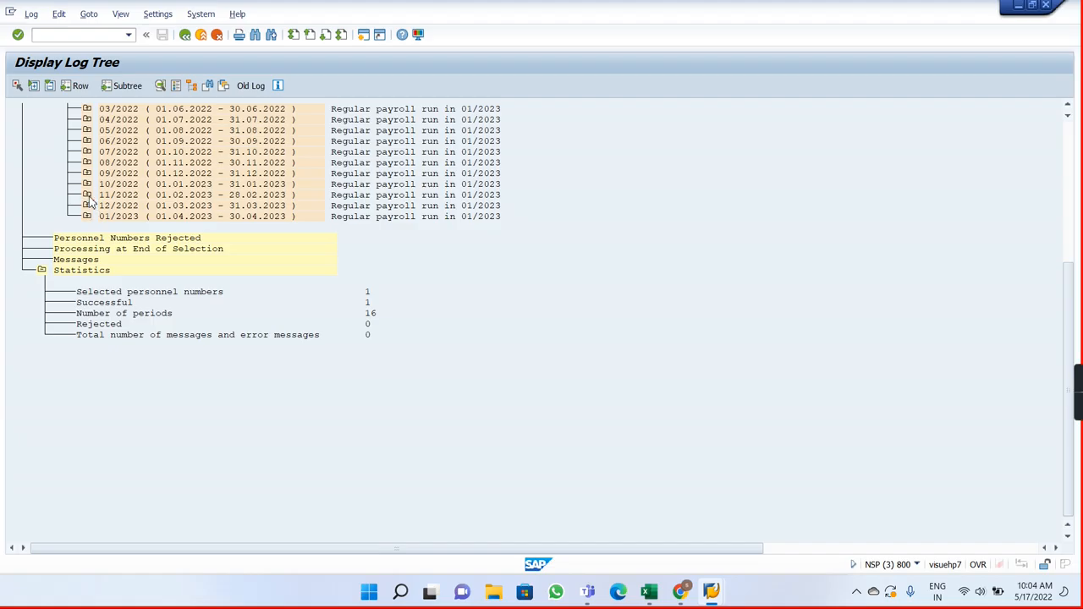
{"action": "left_click", "coordinate": [87, 195]}
{"action": "left_click", "coordinate": [109, 378]}
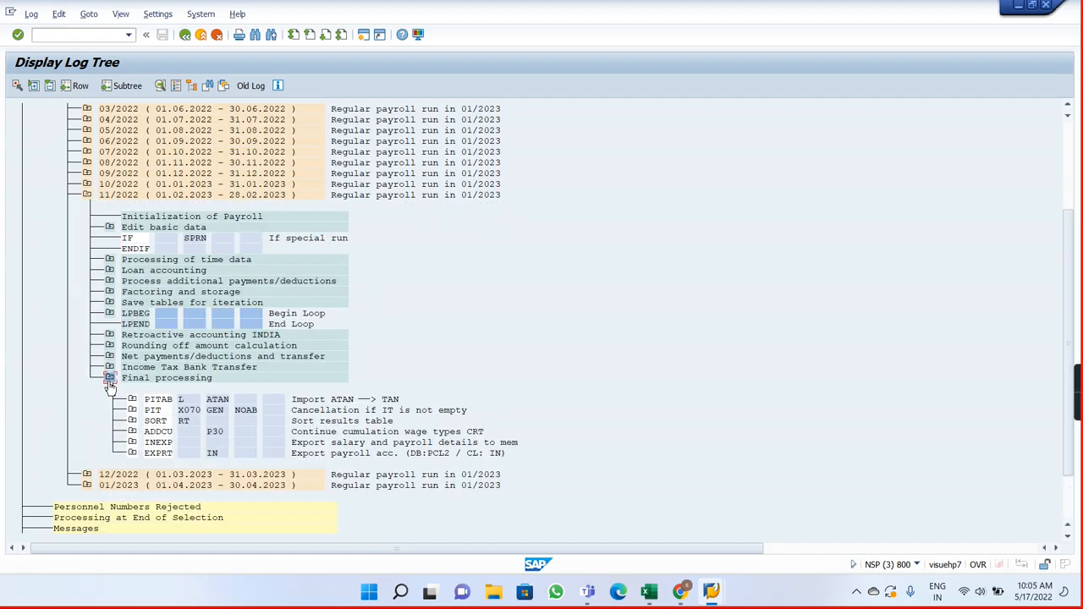
{"action": "left_click", "coordinate": [132, 421]}
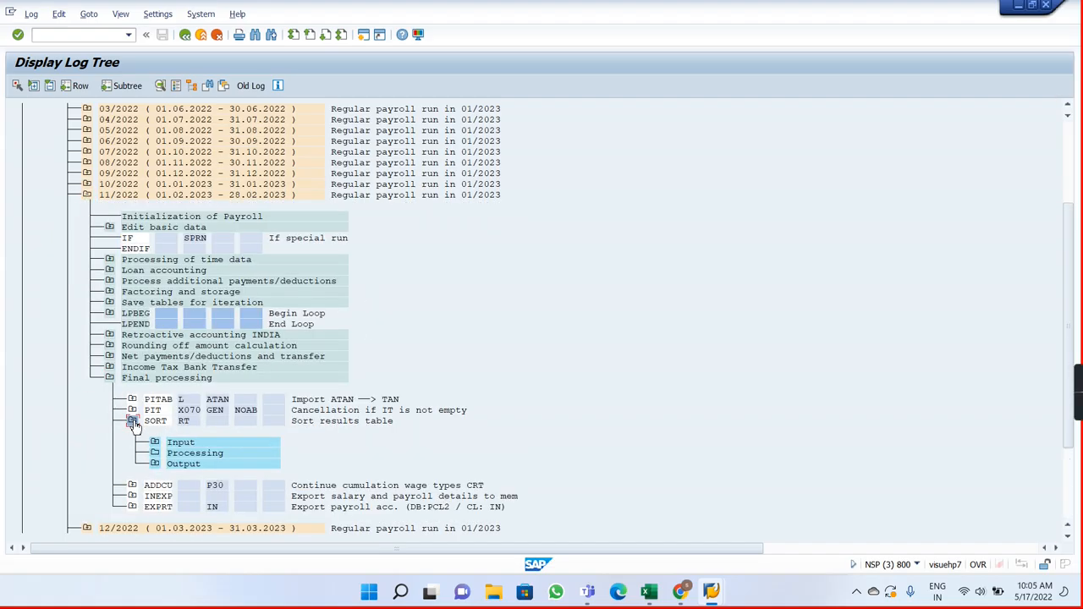
{"action": "left_click", "coordinate": [155, 465]}
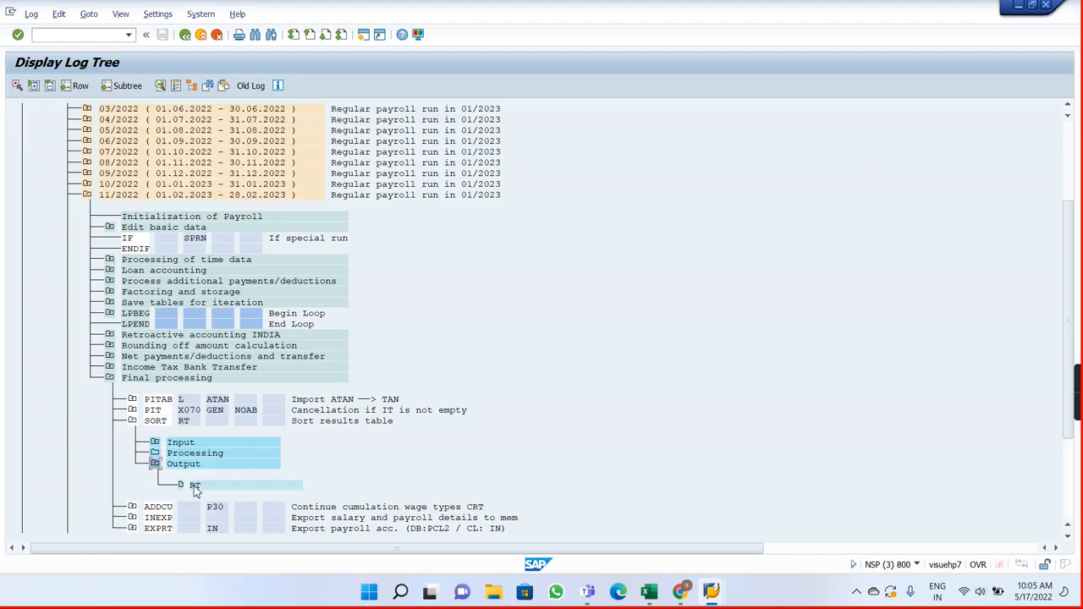
{"action": "double_click", "coordinate": [194, 487]}
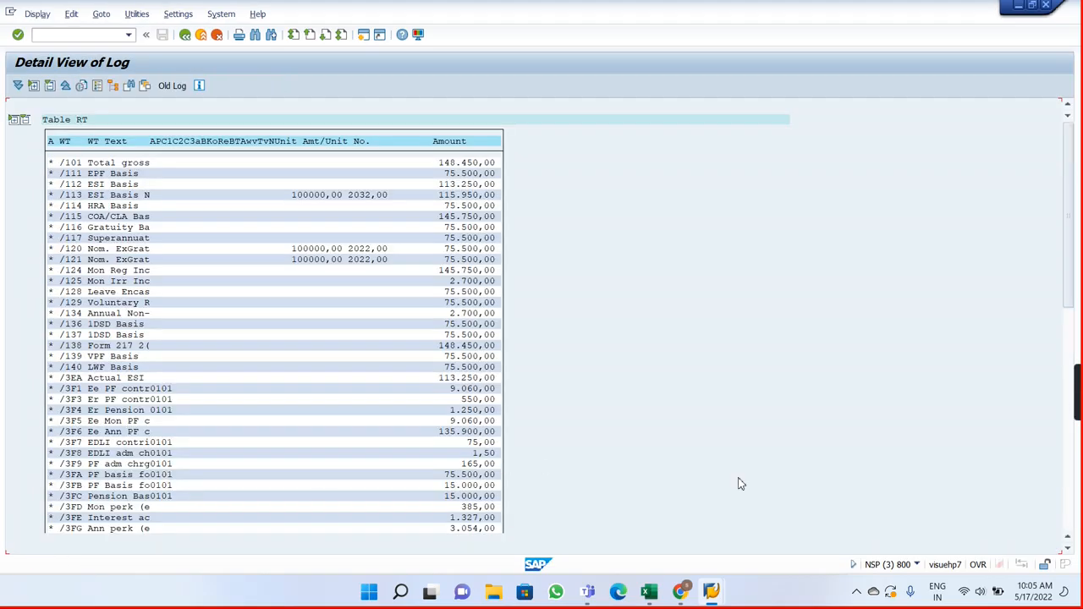
{"action": "left_click", "coordinate": [1068, 479]}
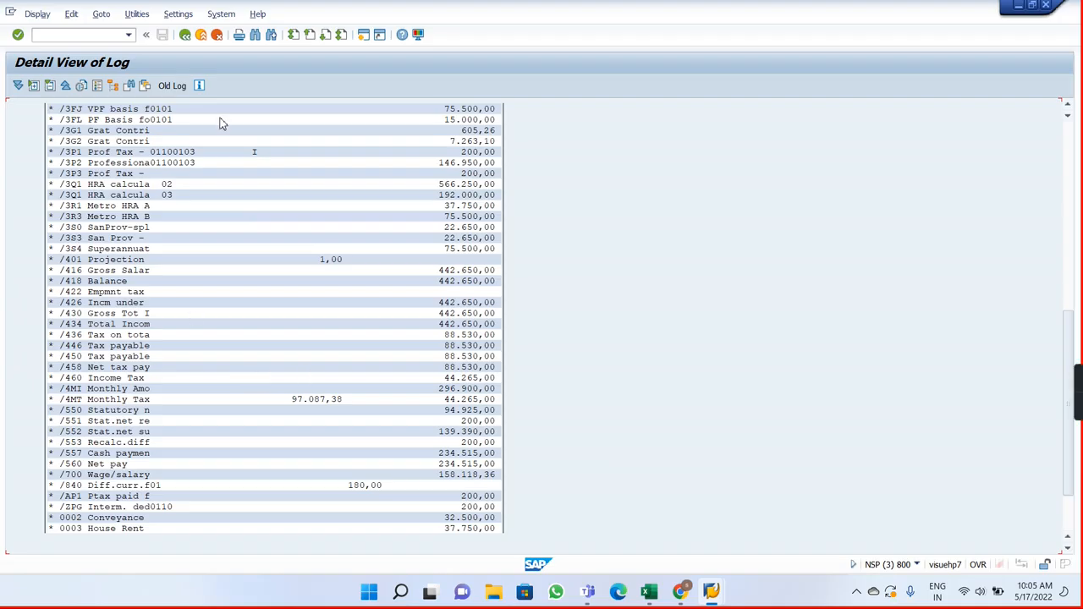
{"action": "left_click", "coordinate": [187, 37]}
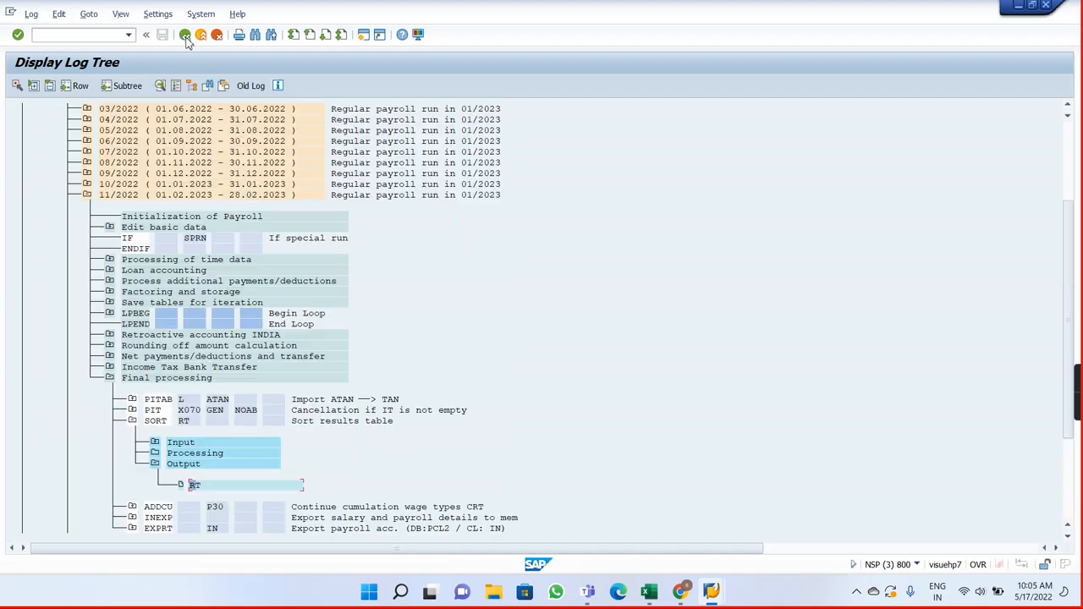
Step: Collapse period 11/2022 and reopen the output RT table under Final processing, SORT RT, for the 01/2023 period
{"action": "left_click", "coordinate": [87, 196]}
{"action": "left_click", "coordinate": [87, 217]}
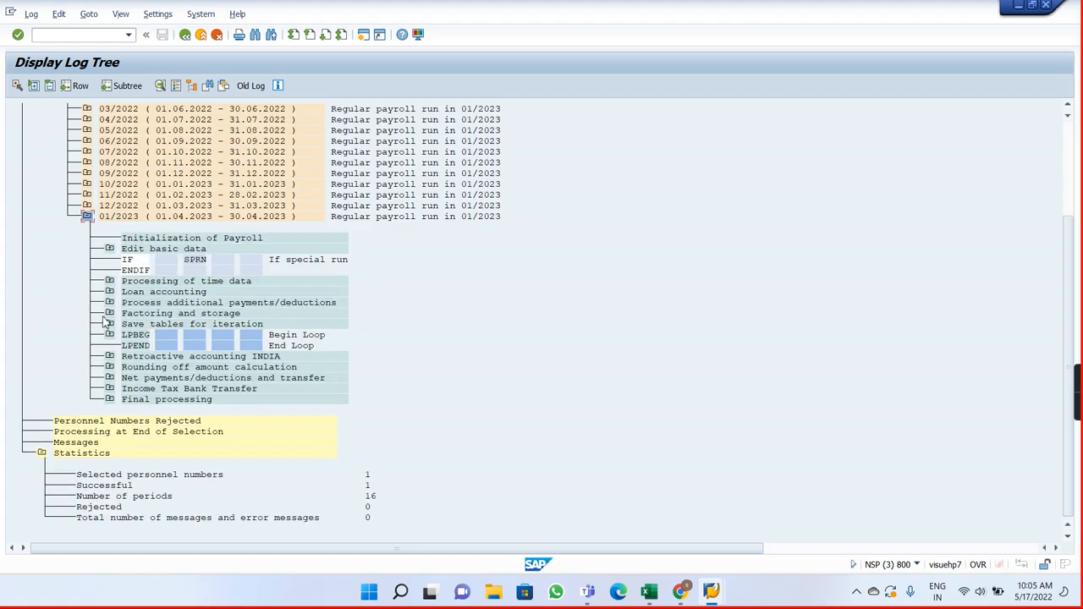
{"action": "left_click", "coordinate": [109, 399]}
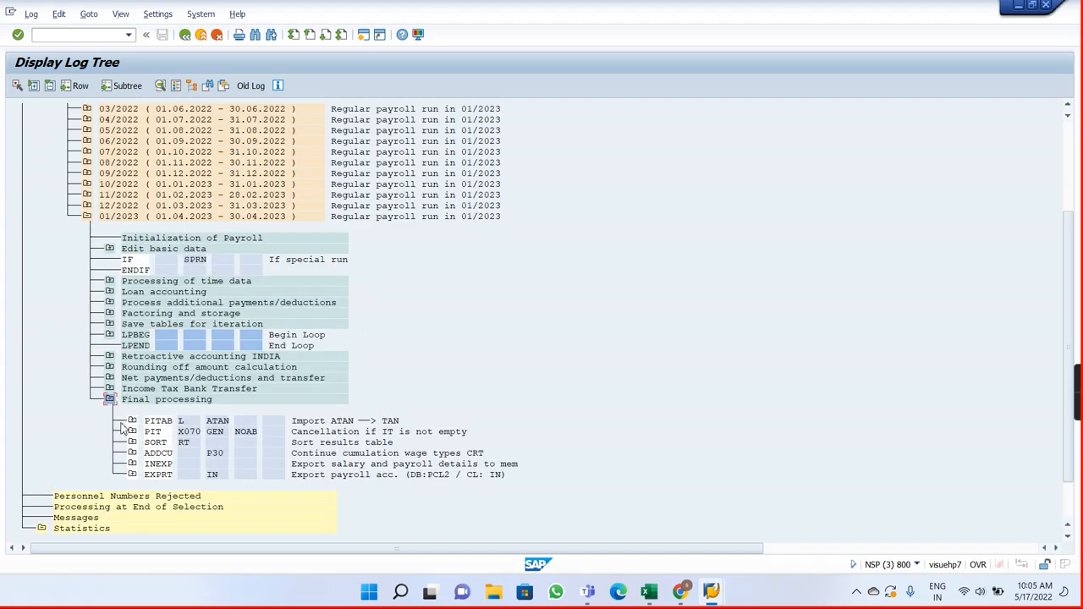
{"action": "left_click", "coordinate": [132, 443]}
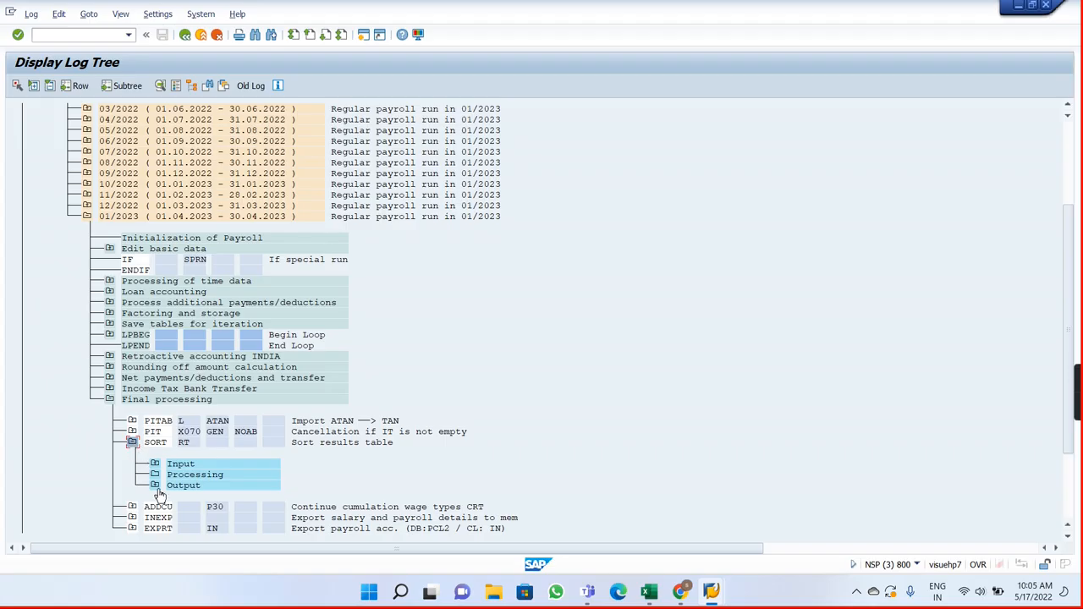
{"action": "left_click", "coordinate": [156, 488]}
{"action": "double_click", "coordinate": [209, 511]}
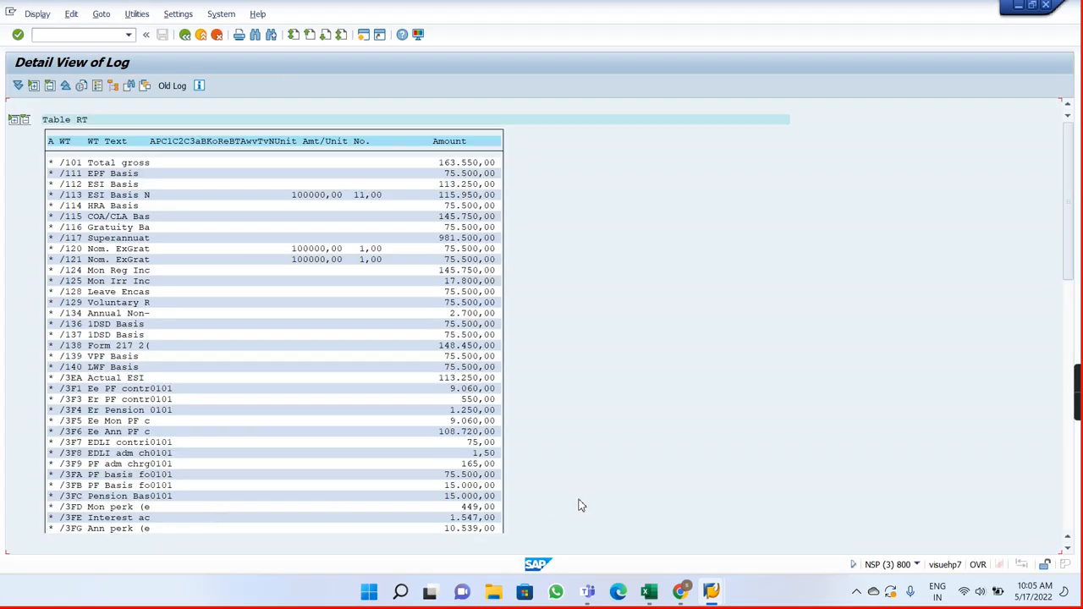
Step: Check the monthly regular and irregular income wage types /124 and /125 in the 01/2023 RT table
{"action": "left_click", "coordinate": [1072, 510]}
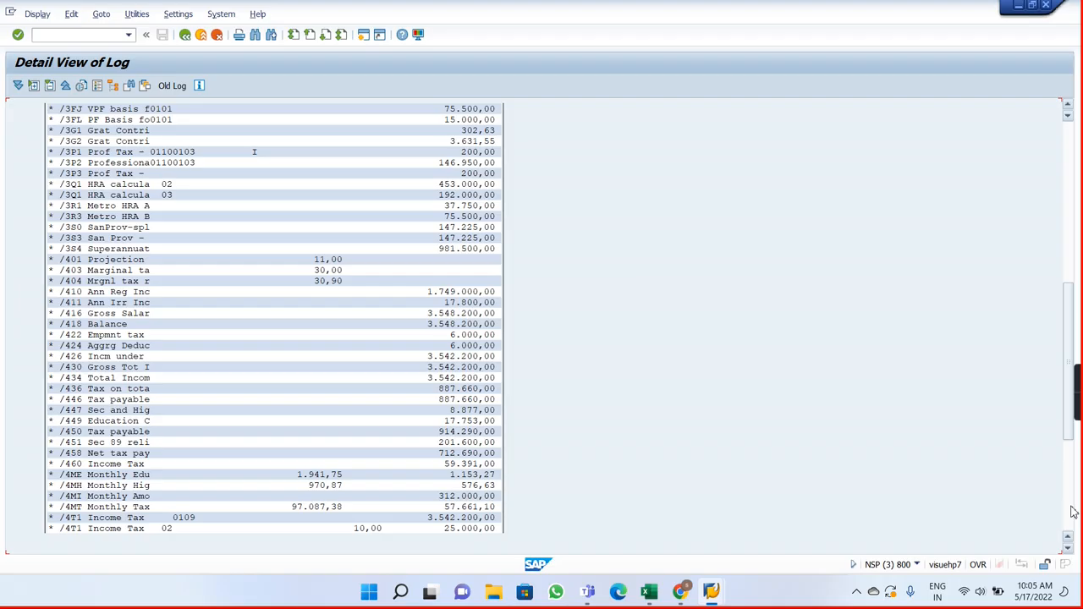
{"action": "left_click", "coordinate": [1072, 133]}
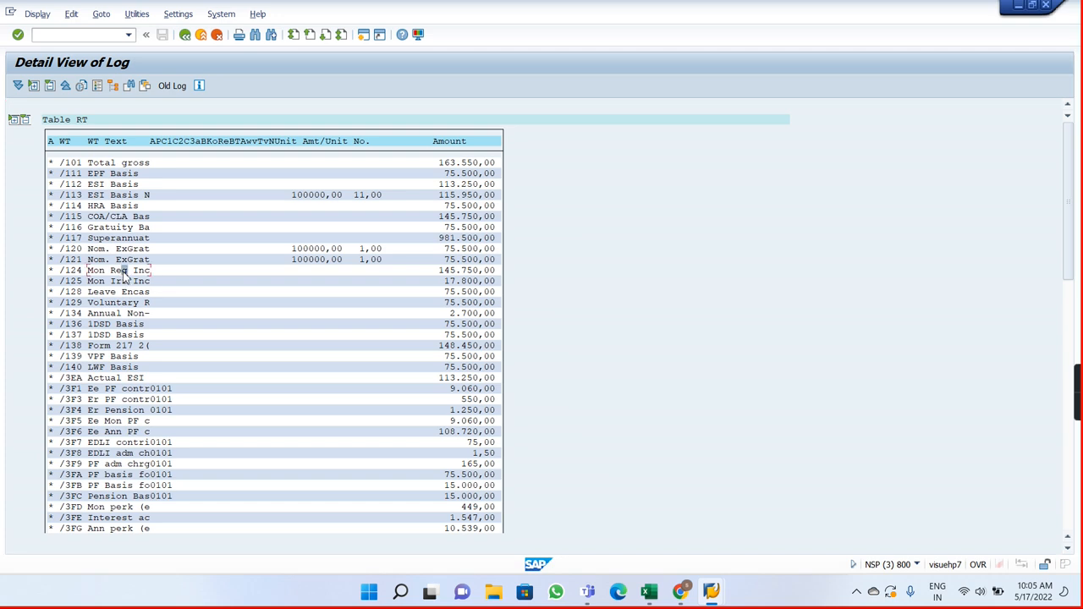
{"action": "left_click", "coordinate": [124, 283]}
Step: Examine the 01/2023 tax wage types from /401 Projection through the /4T1 Income Tax slabs, and return to the log tree
{"action": "left_click", "coordinate": [1068, 549]}
{"action": "left_click", "coordinate": [1068, 549]}
{"action": "left_click", "coordinate": [1068, 550]}
{"action": "left_click", "coordinate": [1068, 550]}
{"action": "left_click", "coordinate": [1068, 549]}
{"action": "left_click", "coordinate": [1068, 549]}
{"action": "left_click", "coordinate": [1068, 550]}
{"action": "left_click", "coordinate": [1068, 549]}
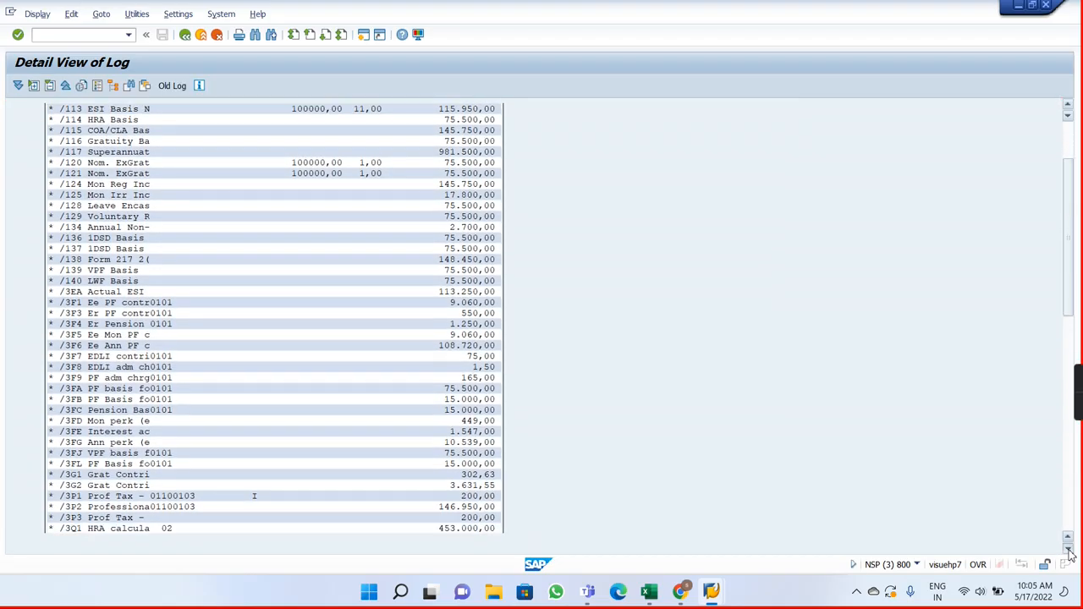
{"action": "left_click", "coordinate": [1068, 550]}
{"action": "left_click", "coordinate": [1068, 549]}
{"action": "left_click", "coordinate": [1068, 549]}
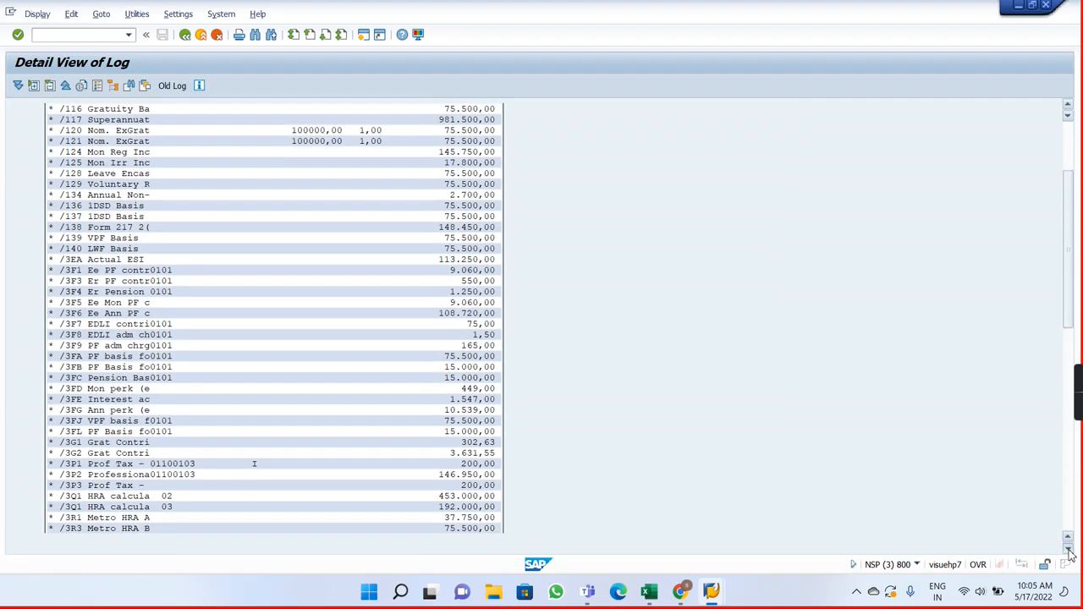
{"action": "left_click", "coordinate": [1068, 550]}
{"action": "left_click", "coordinate": [1068, 549]}
{"action": "left_click", "coordinate": [1068, 549]}
{"action": "left_click", "coordinate": [1068, 549]}
{"action": "left_click", "coordinate": [1068, 549]}
{"action": "left_click", "coordinate": [1069, 550]}
{"action": "left_click", "coordinate": [1068, 550]}
{"action": "left_click", "coordinate": [1069, 550]}
{"action": "left_click", "coordinate": [1068, 549]}
{"action": "left_click", "coordinate": [1068, 549]}
{"action": "left_click", "coordinate": [1068, 549]}
{"action": "left_click", "coordinate": [1068, 549]}
{"action": "left_click", "coordinate": [1068, 550]}
{"action": "left_click", "coordinate": [1068, 549]}
{"action": "left_click", "coordinate": [1068, 549]}
{"action": "left_click", "coordinate": [1068, 550]}
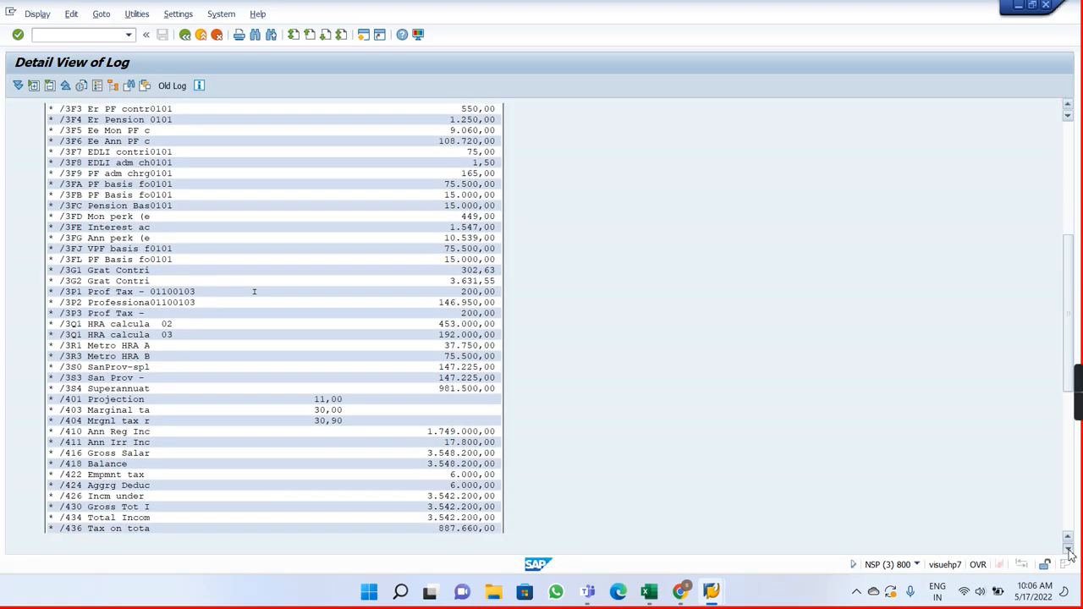
{"action": "left_click", "coordinate": [1068, 550]}
{"action": "left_click", "coordinate": [1069, 549]}
{"action": "left_click", "coordinate": [1068, 549]}
{"action": "left_click", "coordinate": [1068, 549]}
{"action": "left_click", "coordinate": [1068, 550]}
{"action": "left_click", "coordinate": [1068, 550]}
{"action": "left_click", "coordinate": [1068, 549]}
{"action": "left_click", "coordinate": [1068, 549]}
{"action": "left_click", "coordinate": [1068, 550]}
{"action": "left_click", "coordinate": [1068, 549]}
{"action": "left_click", "coordinate": [1068, 550]}
{"action": "left_click", "coordinate": [1068, 549]}
{"action": "left_click", "coordinate": [1068, 549]}
{"action": "left_click", "coordinate": [1068, 550]}
{"action": "left_click", "coordinate": [1068, 549]}
{"action": "left_click", "coordinate": [1068, 550]}
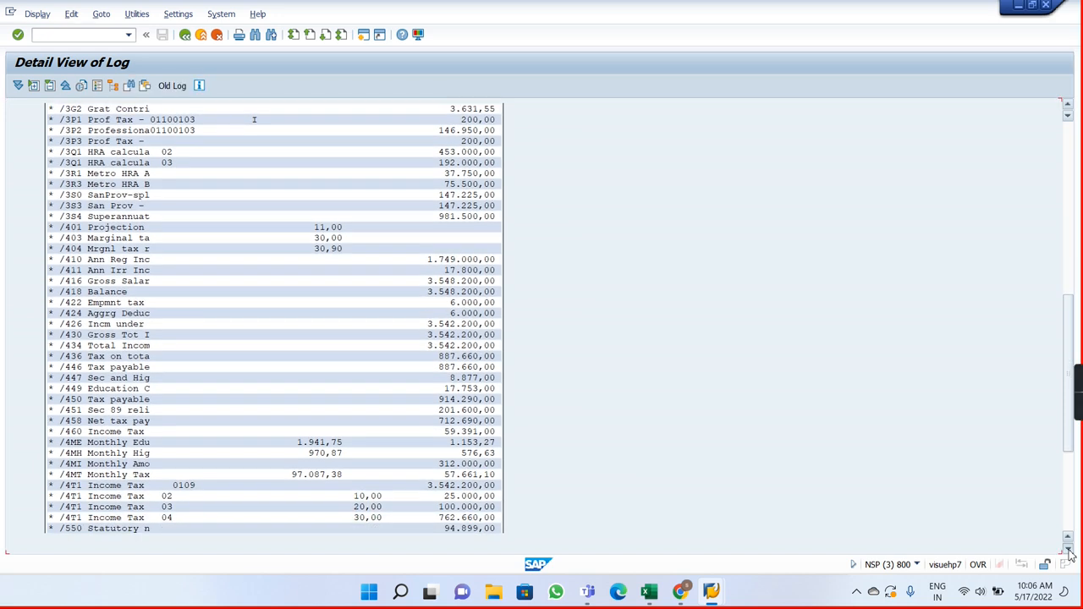
{"action": "left_click", "coordinate": [1068, 549]}
{"action": "left_click", "coordinate": [1068, 550]}
{"action": "left_click", "coordinate": [1068, 549]}
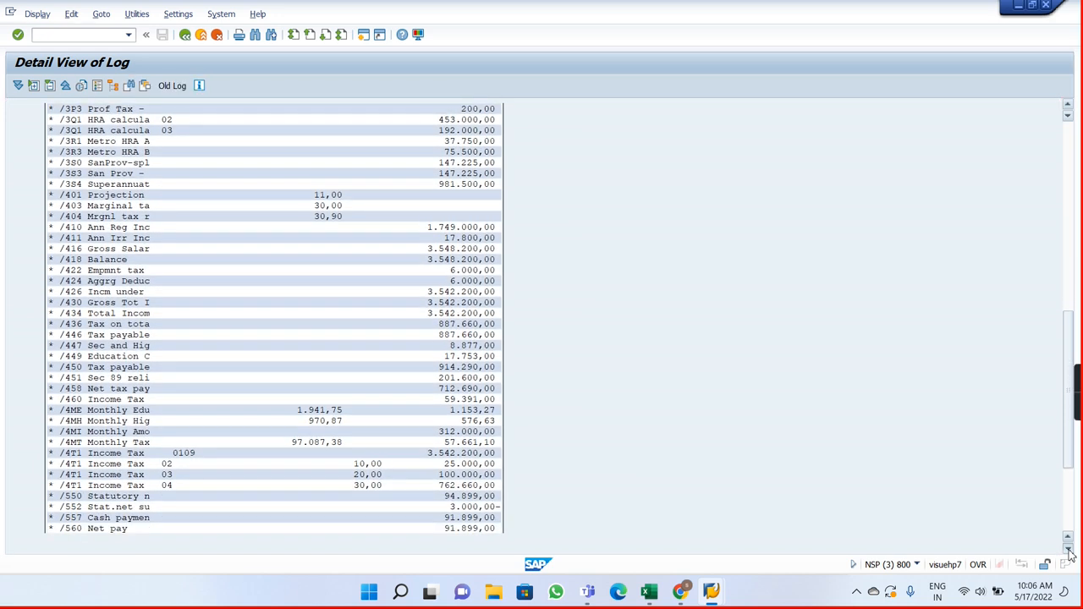
{"action": "left_click", "coordinate": [1069, 549]}
{"action": "left_click", "coordinate": [1068, 549]}
{"action": "left_click", "coordinate": [1068, 549]}
{"action": "left_click", "coordinate": [1068, 550]}
{"action": "left_click", "coordinate": [1068, 549]}
{"action": "left_click", "coordinate": [1068, 549]}
{"action": "left_click", "coordinate": [1068, 549]}
{"action": "left_click", "coordinate": [1068, 549]}
{"action": "left_click", "coordinate": [1068, 549]}
{"action": "left_click", "coordinate": [1068, 549]}
{"action": "left_click", "coordinate": [1069, 549]}
{"action": "left_click", "coordinate": [1068, 550]}
{"action": "left_click", "coordinate": [1068, 549]}
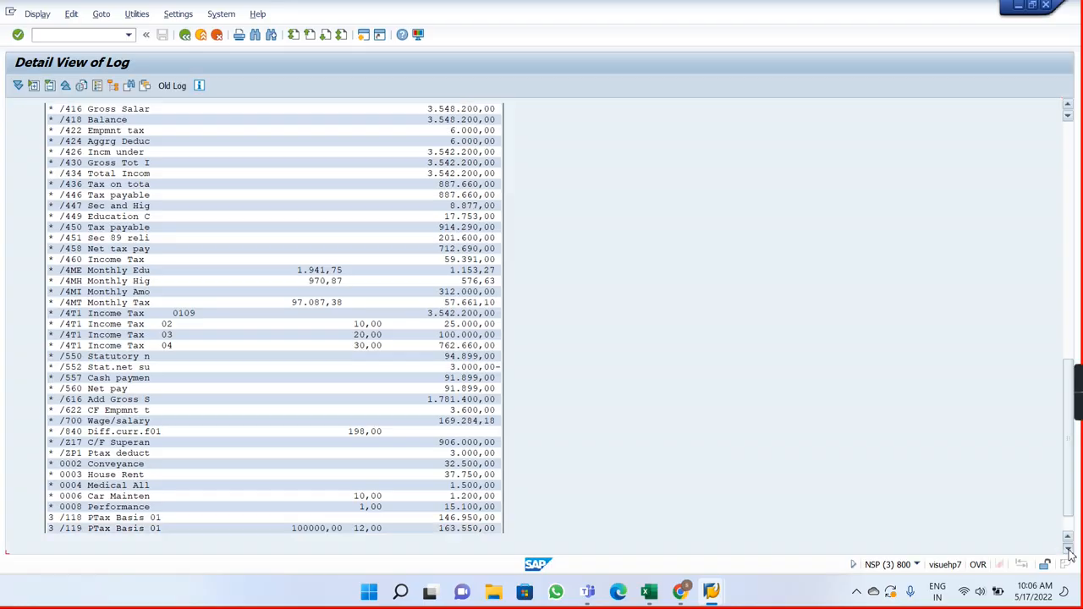
{"action": "left_click", "coordinate": [1068, 549]}
{"action": "left_click", "coordinate": [1068, 549]}
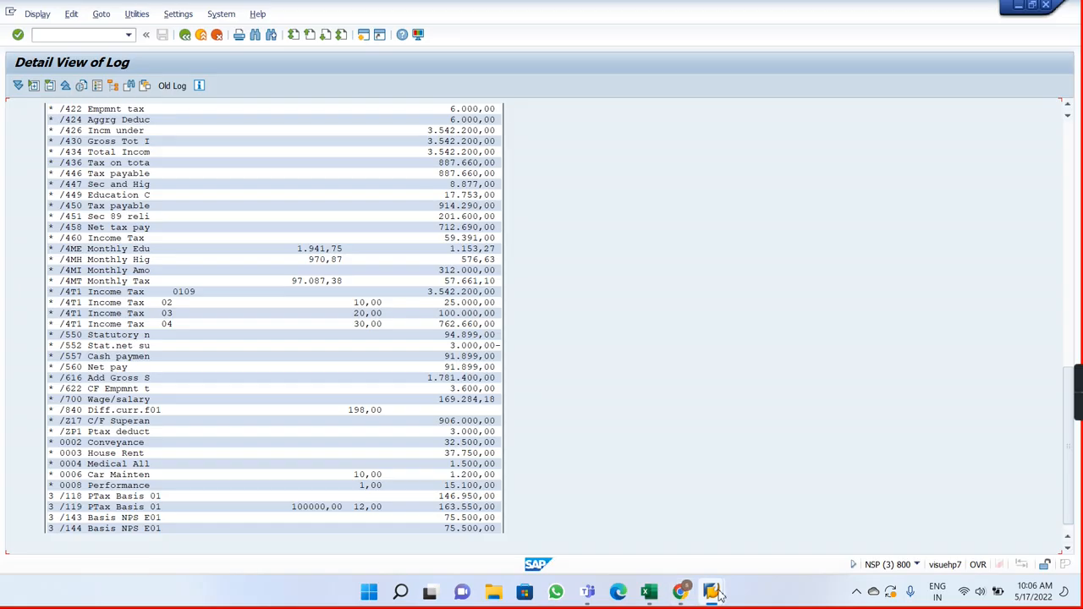
{"action": "mouse_move", "coordinate": [716, 595]}
{"action": "left_click", "coordinate": [185, 36]}
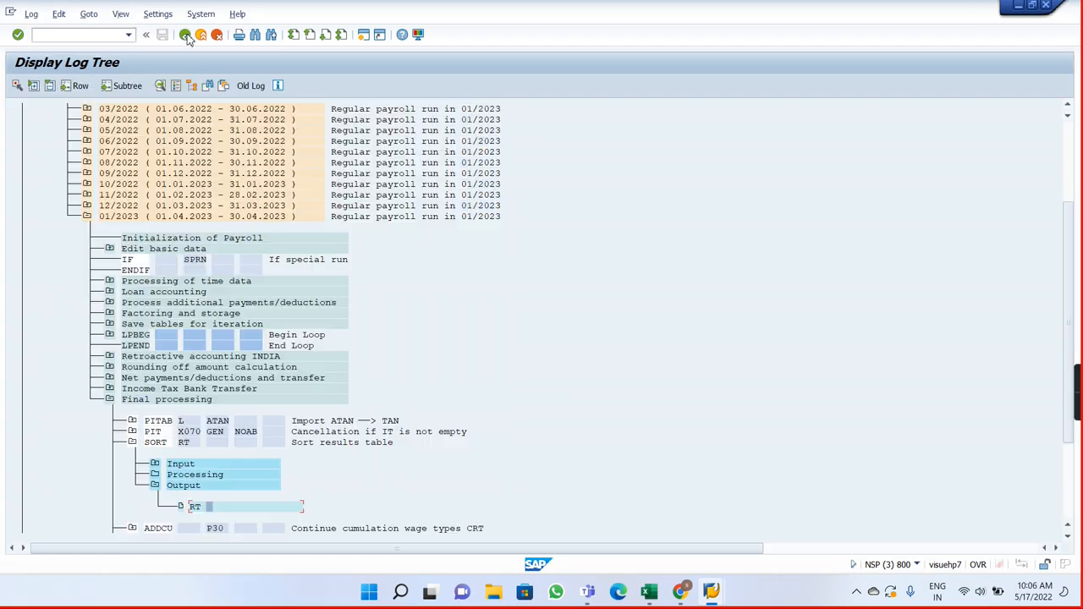
Step: Collapse period 01/2023, exit the log display, and leave the Payroll Driver, India for SAP Easy Access
{"action": "left_click", "coordinate": [86, 216]}
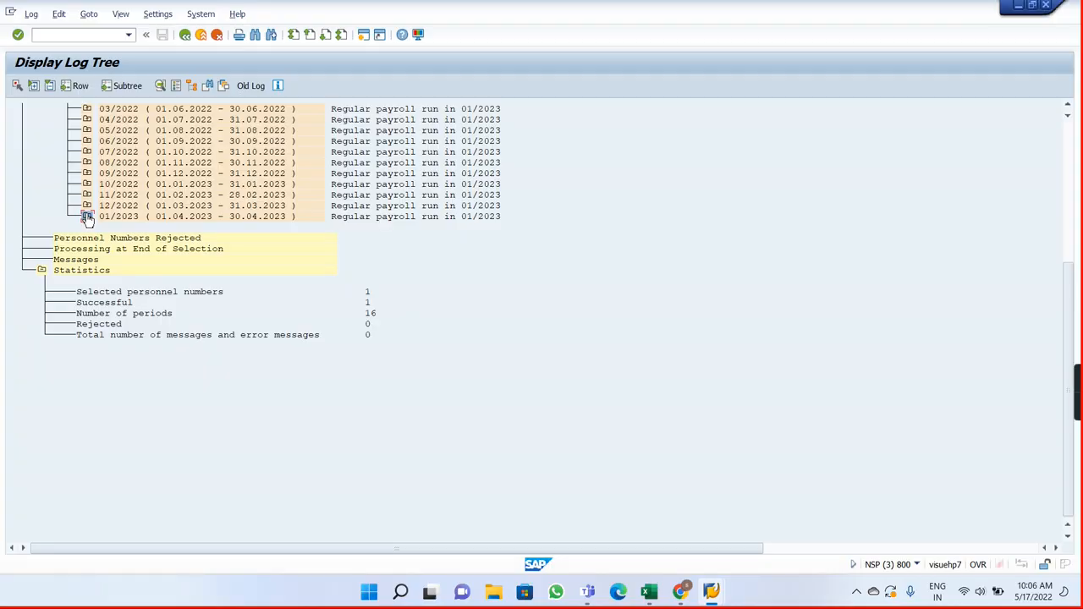
{"action": "left_click", "coordinate": [186, 36]}
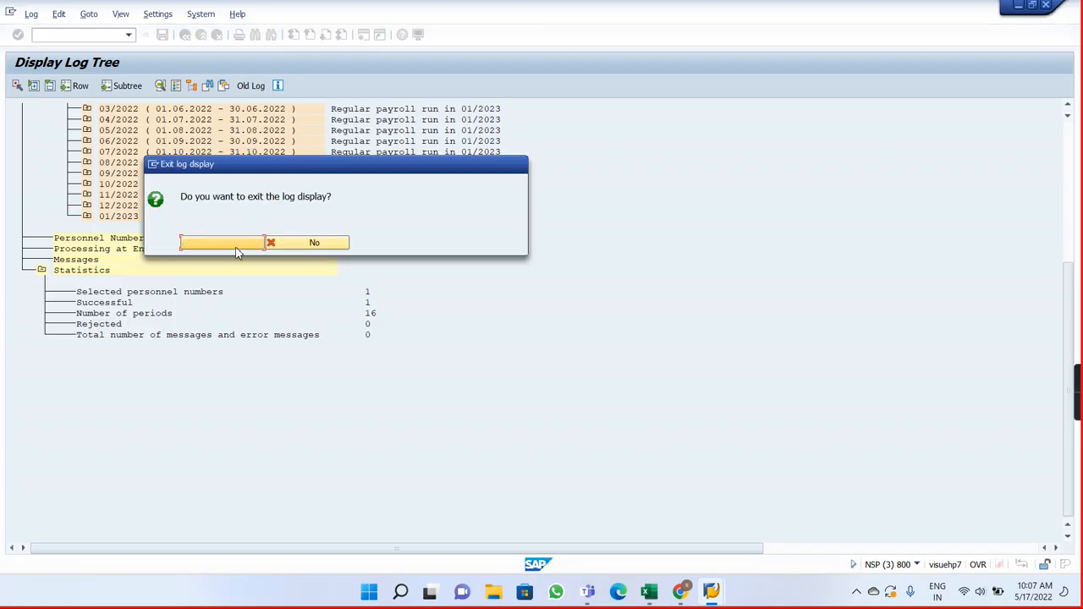
{"action": "left_click", "coordinate": [236, 247]}
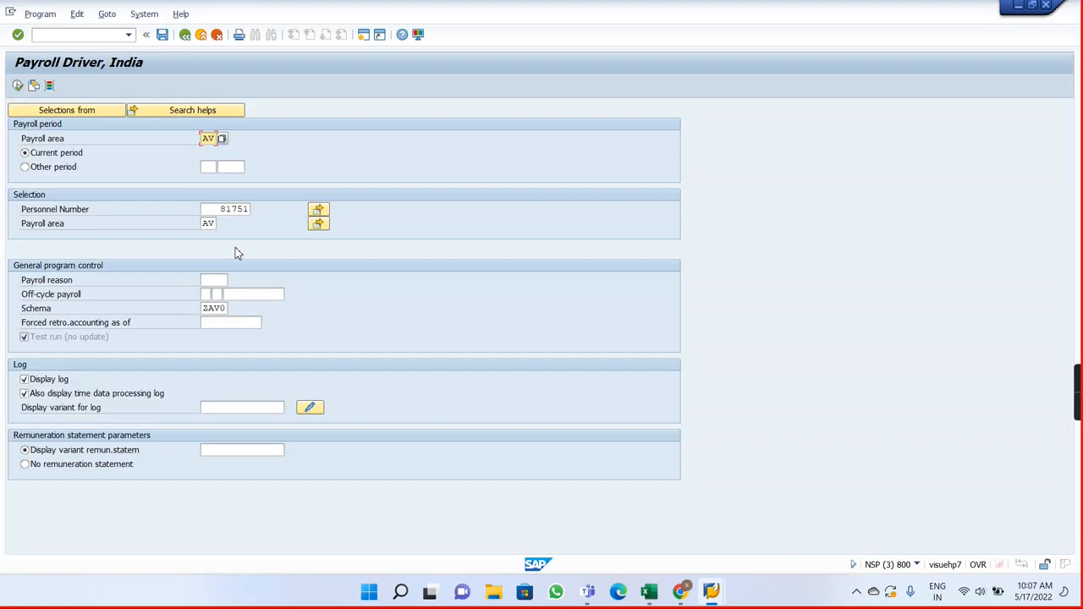
{"action": "left_click", "coordinate": [185, 34]}
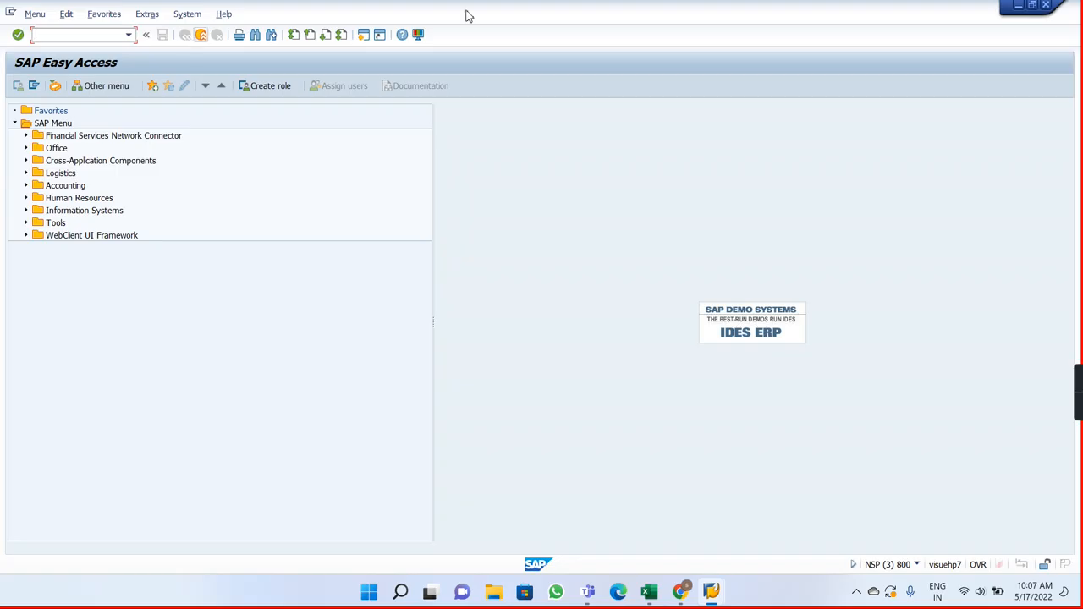
{"action": "mouse_move", "coordinate": [1074, 401]}
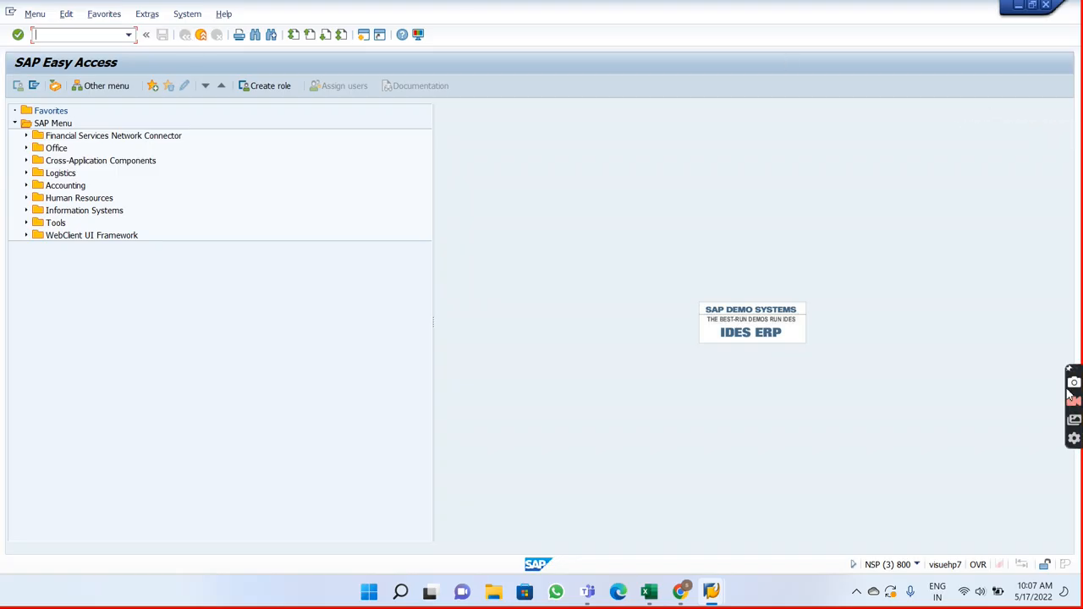